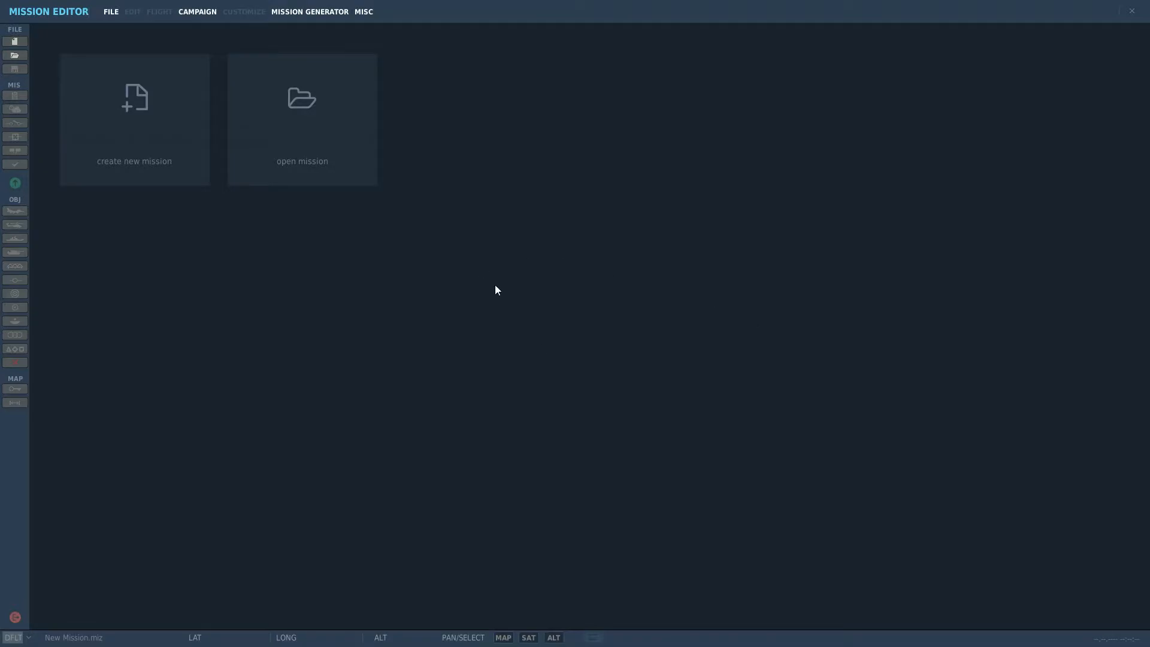
Start a new mission on the Persian Gulf map and assign USAF Aggressors to the red coalition
click(159, 121)
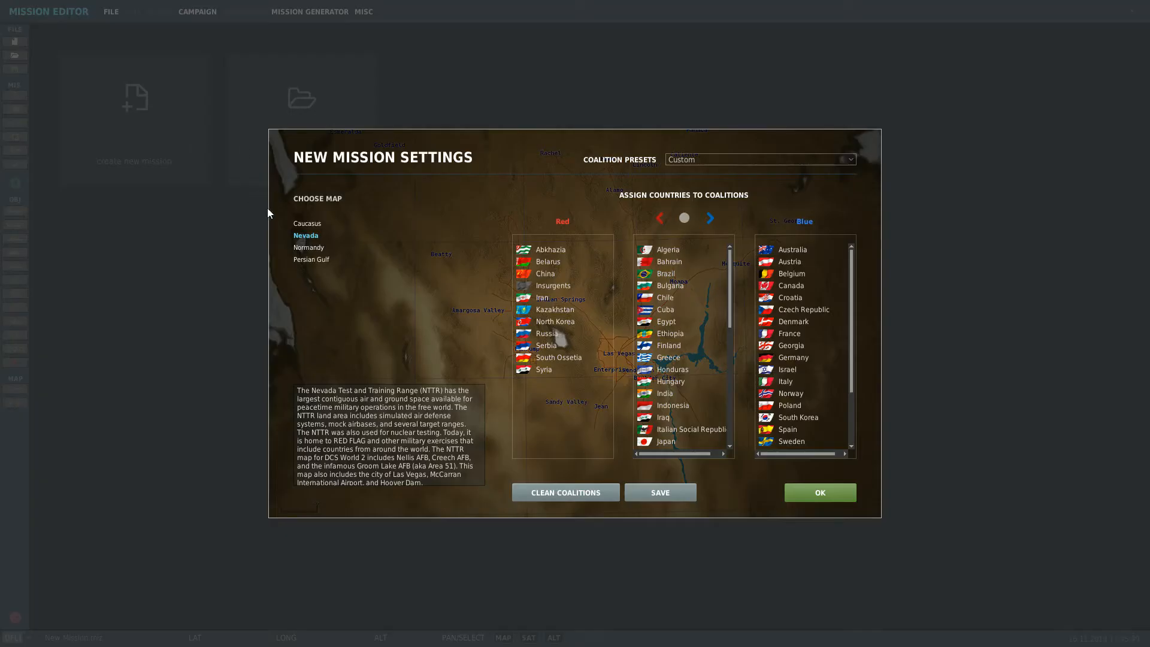
click(318, 259)
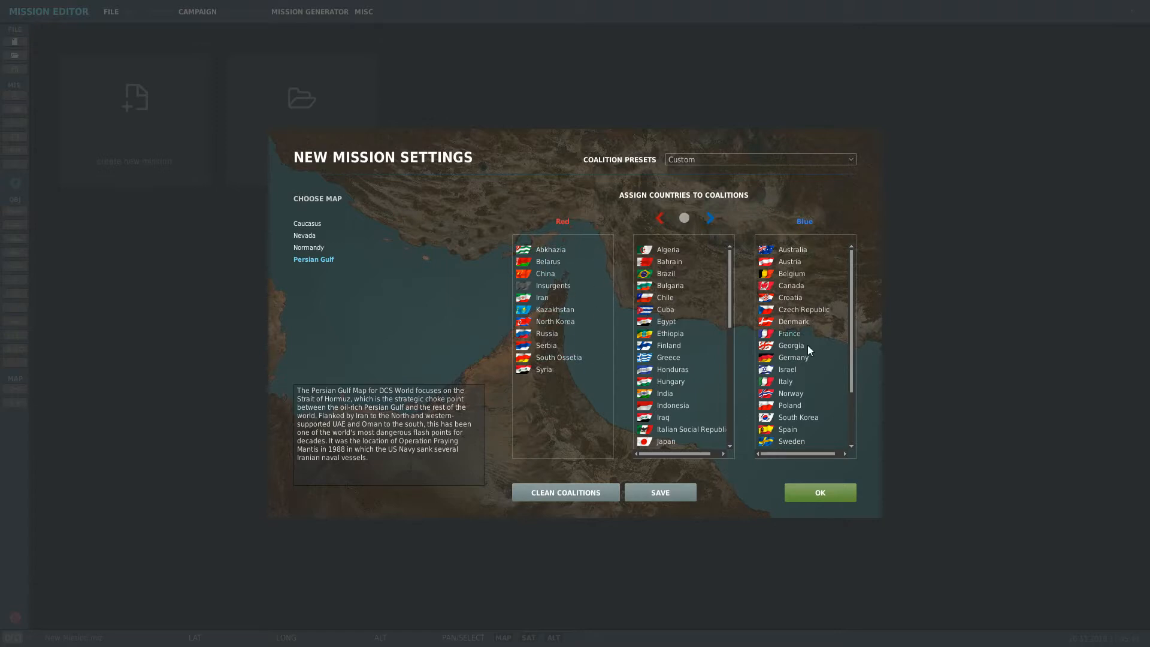
scroll(692, 290, down, 8)
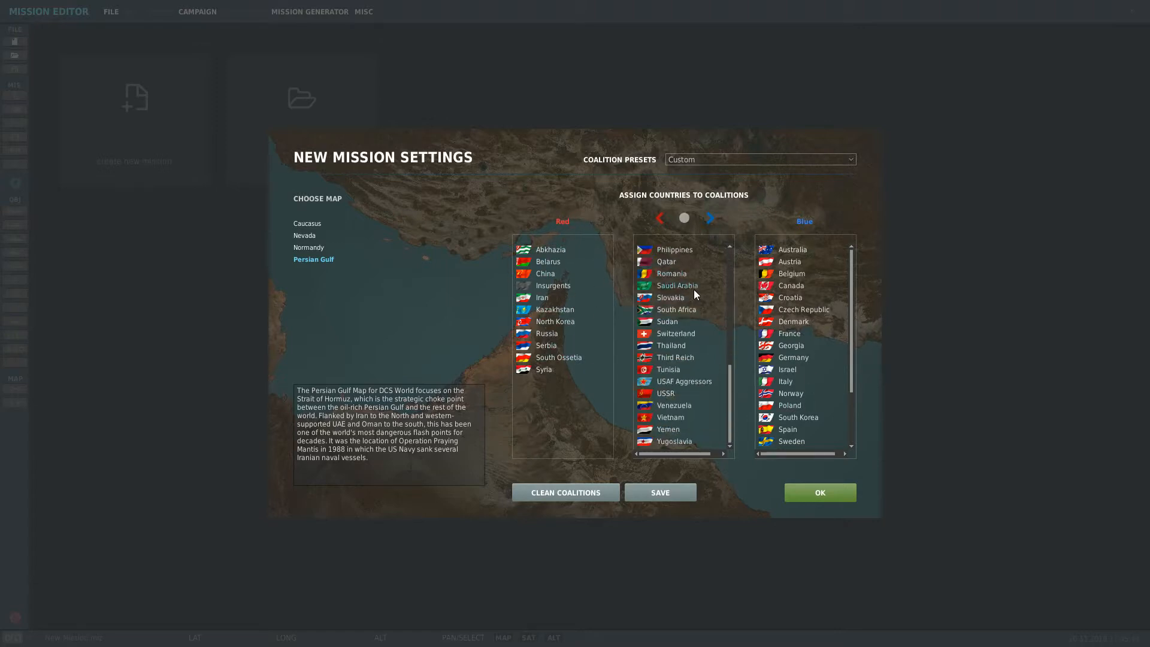
click(681, 382)
click(660, 218)
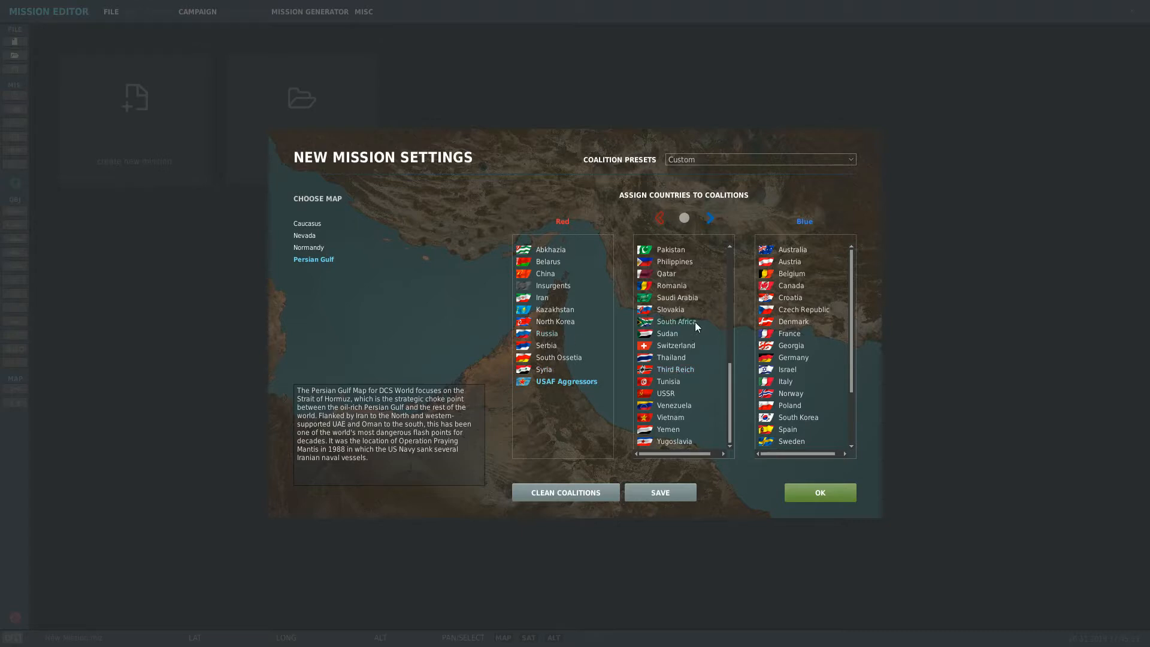
Look through the unassigned and blue country lists and assign Saudi Arabia to the blue coalition
scroll(695, 321, up, 6)
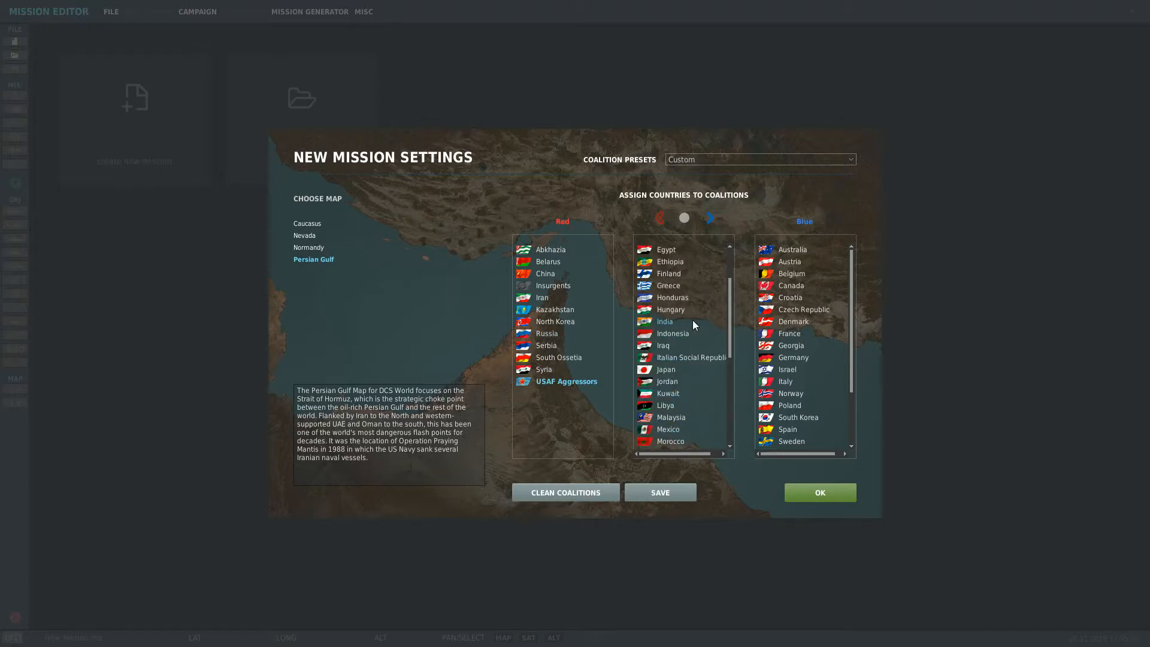
scroll(692, 320, up, 2)
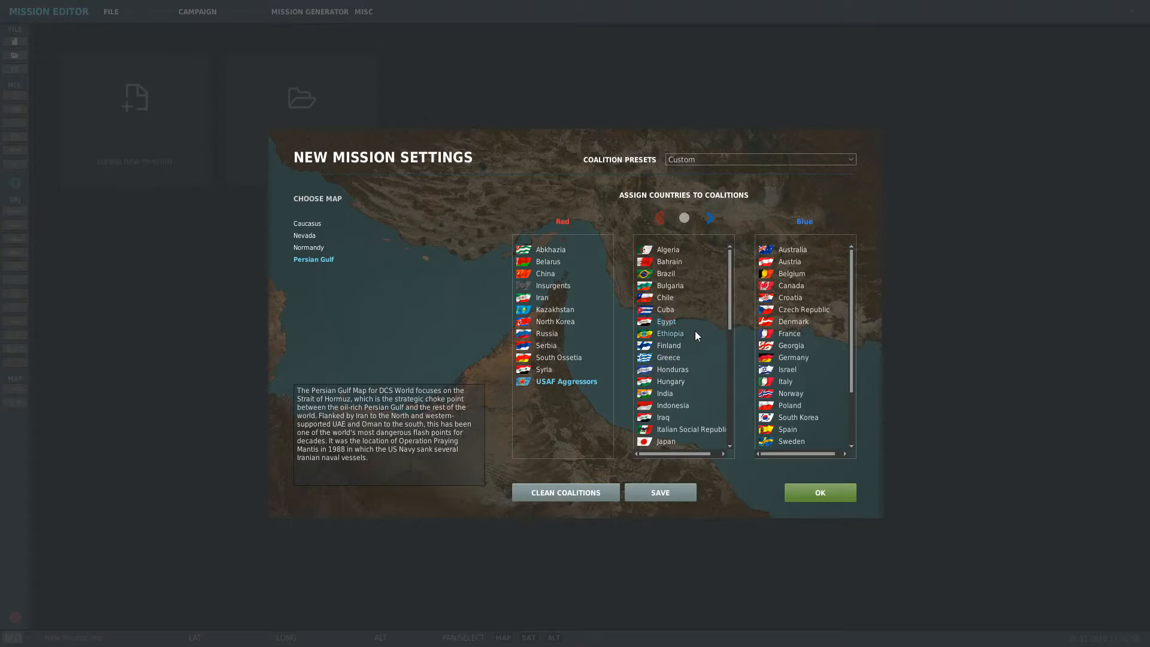
scroll(694, 333, down, 3)
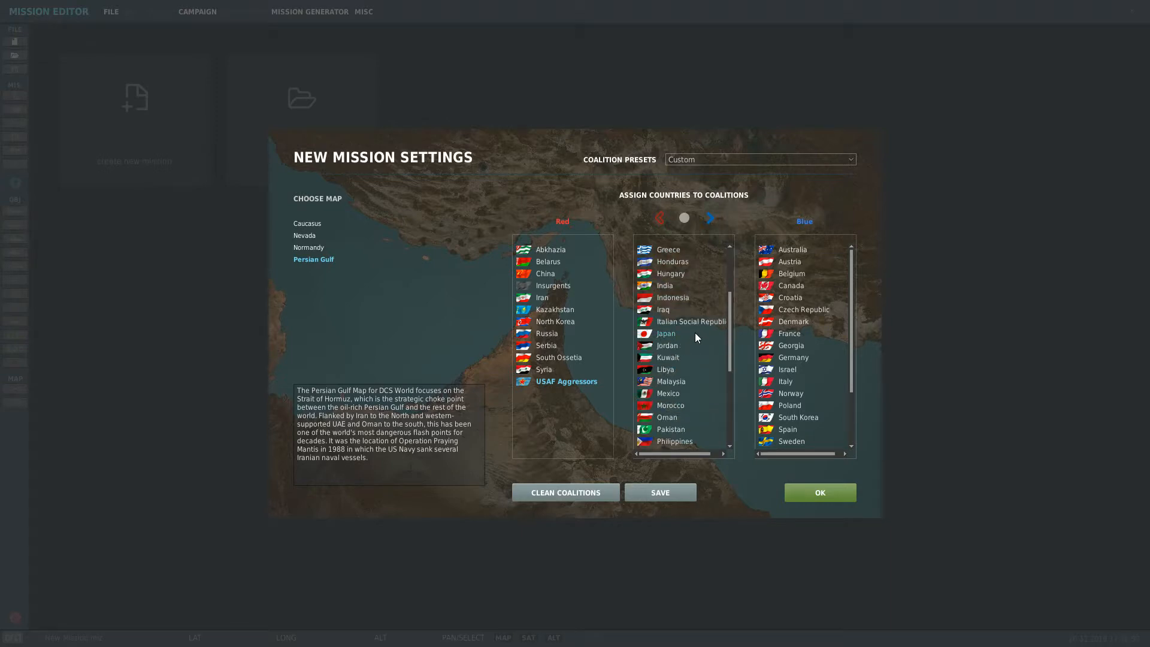
scroll(695, 334, down, 5)
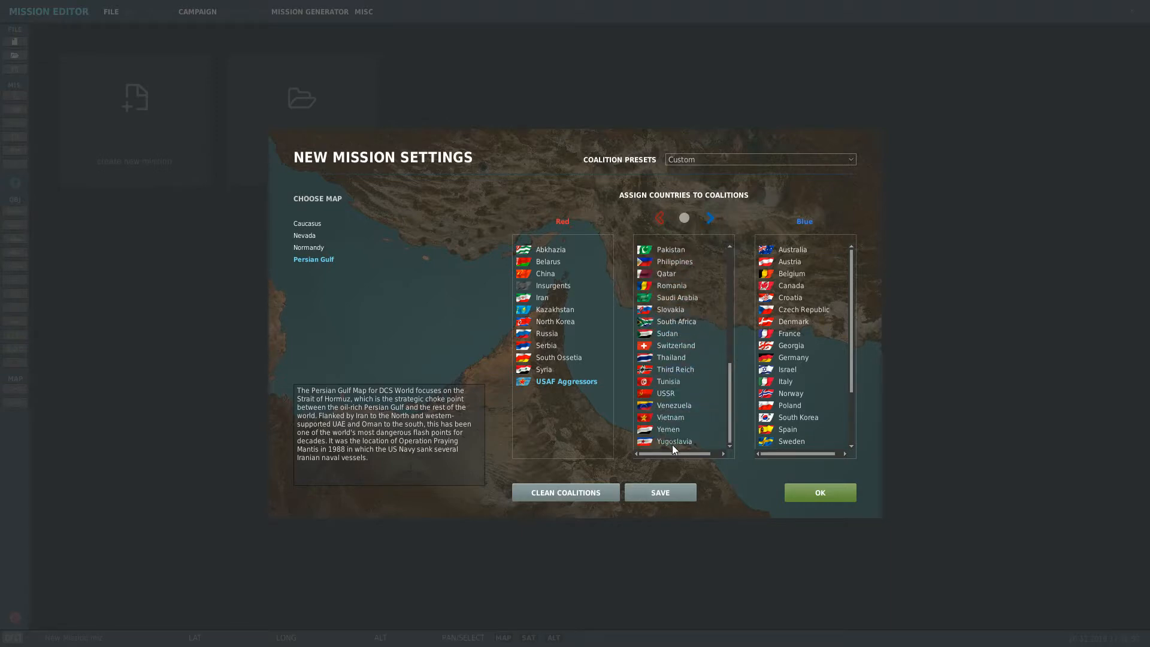
scroll(699, 413, up, 3)
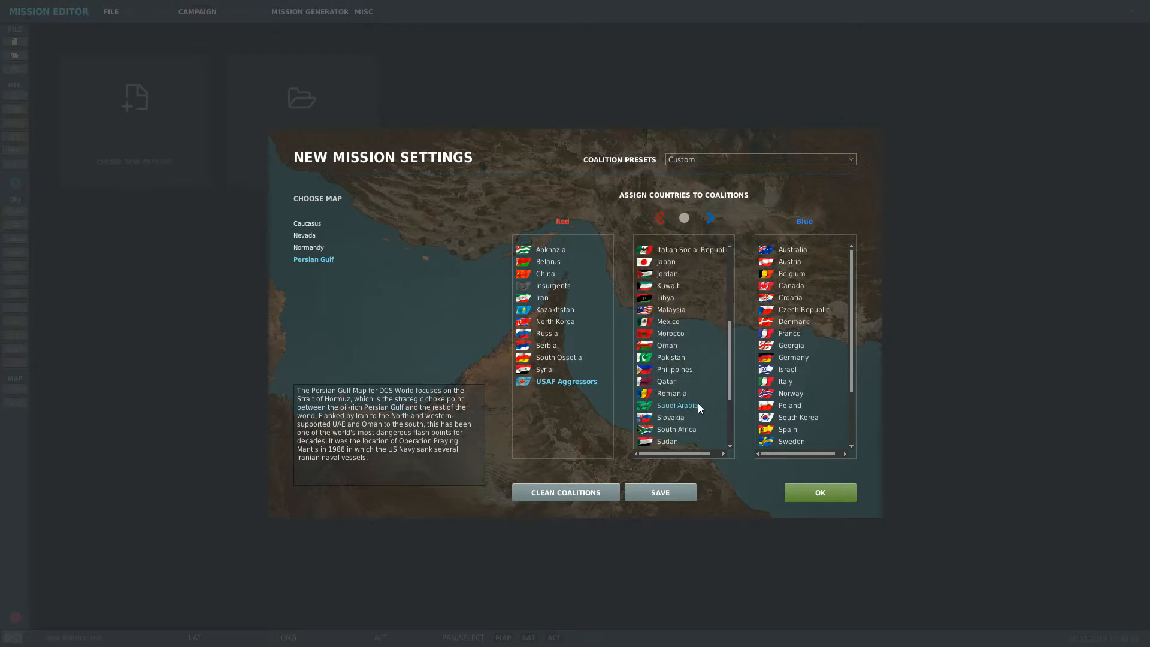
scroll(699, 407, up, 2)
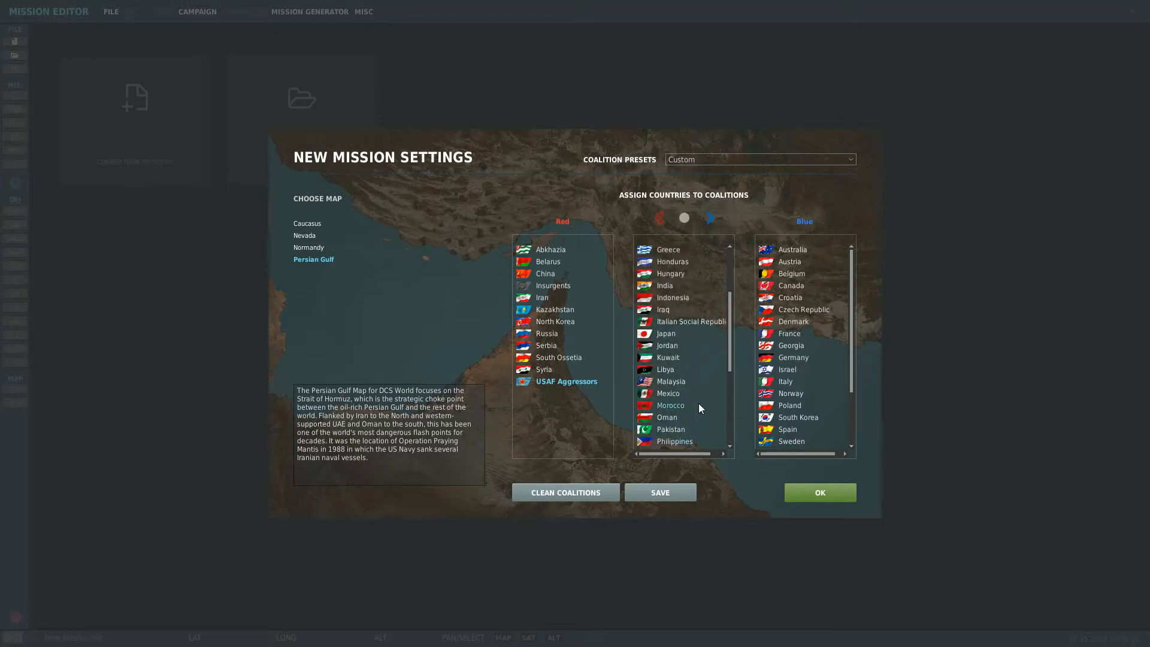
scroll(699, 404, up, 3)
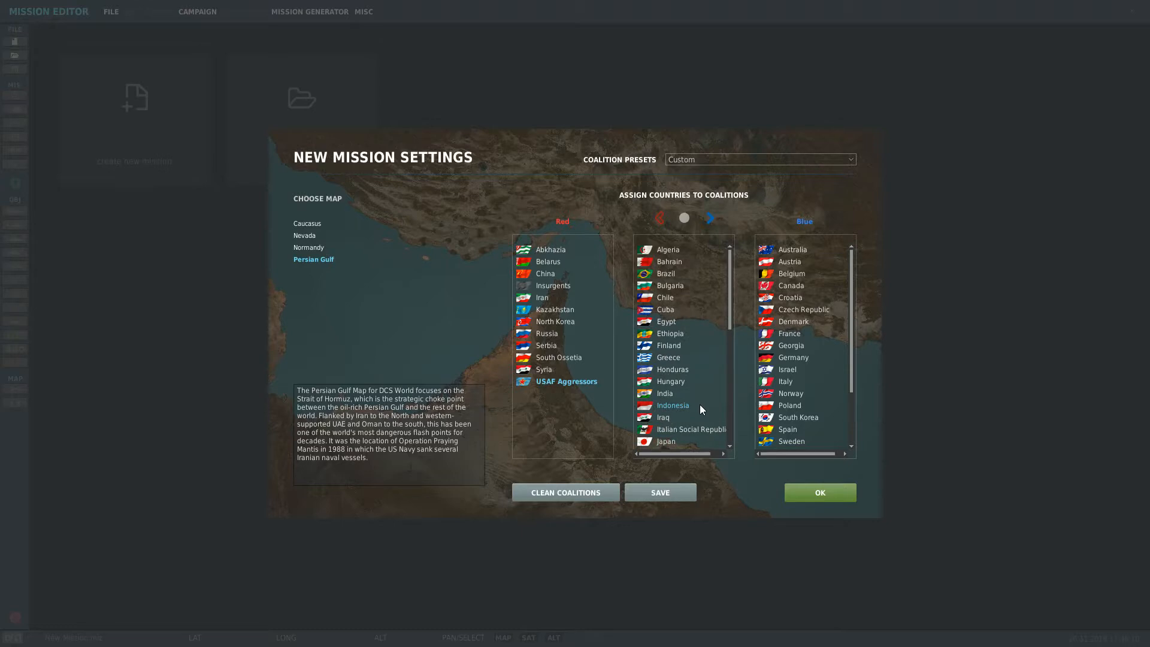
scroll(794, 258, down, 2)
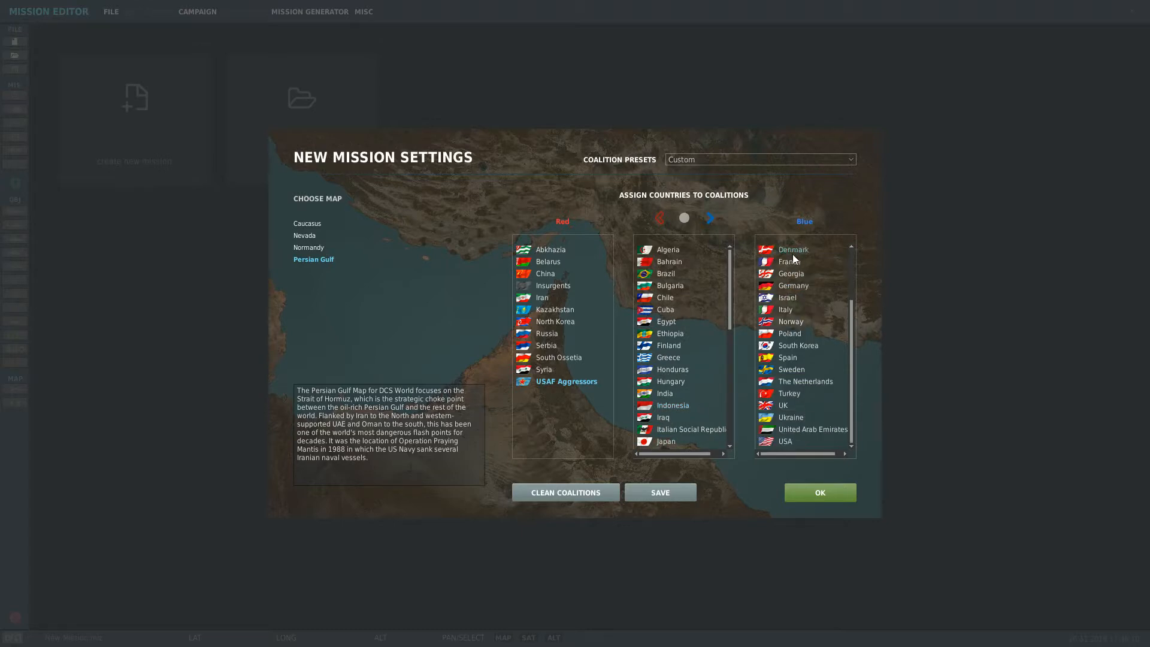
scroll(794, 258, up, 2)
scroll(671, 306, down, 7)
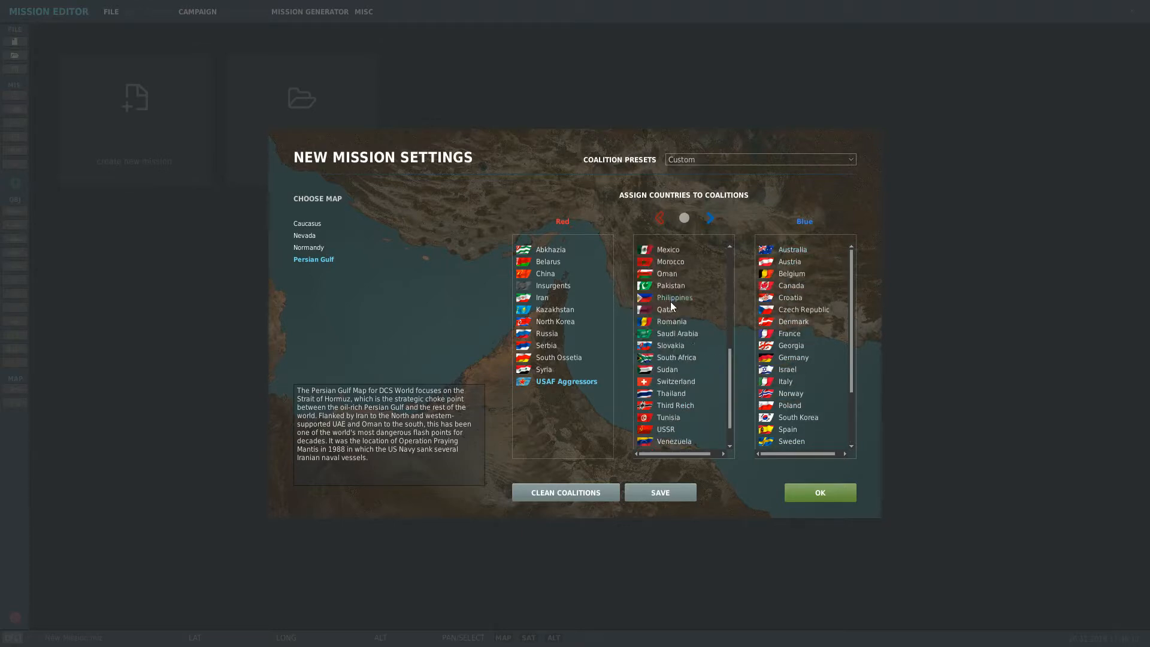
scroll(671, 306, down, 1)
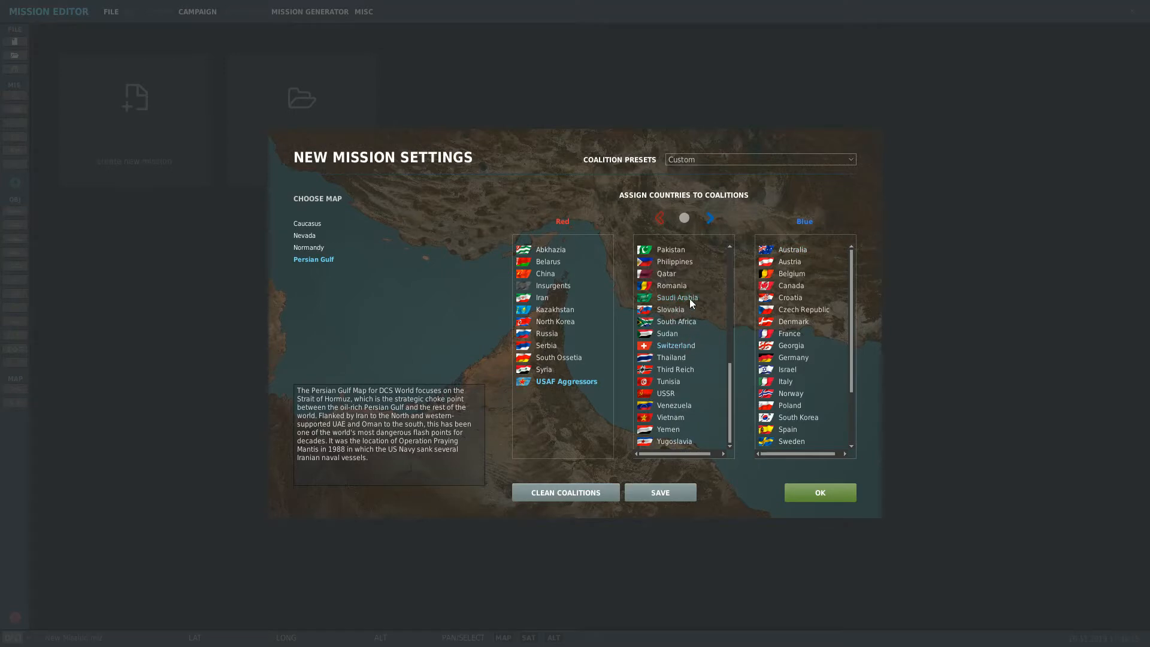
click(689, 298)
click(709, 218)
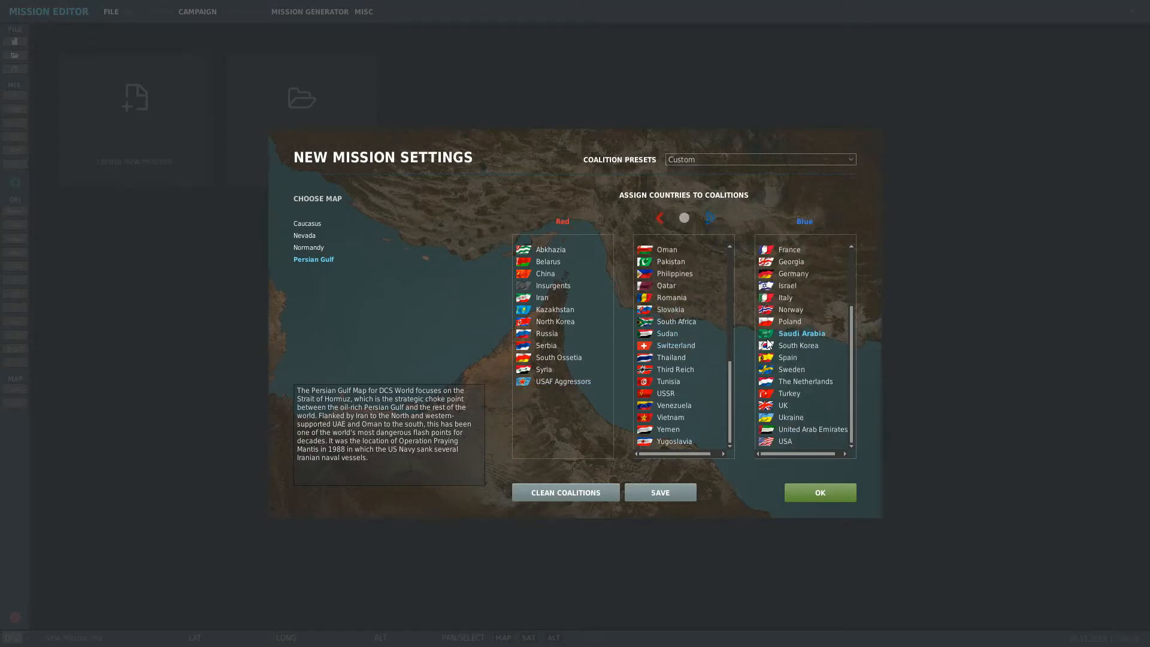
Recheck the unassigned countries and accept the new mission settings to create the mission
scroll(674, 336, up, 10)
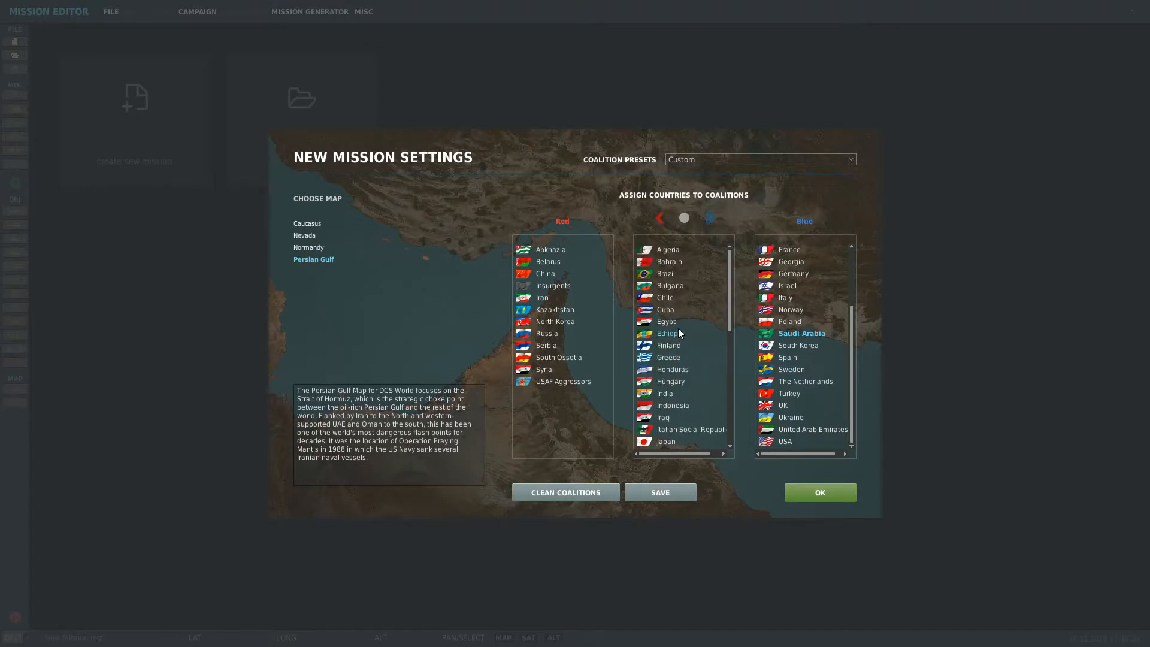
scroll(681, 330, down, 10)
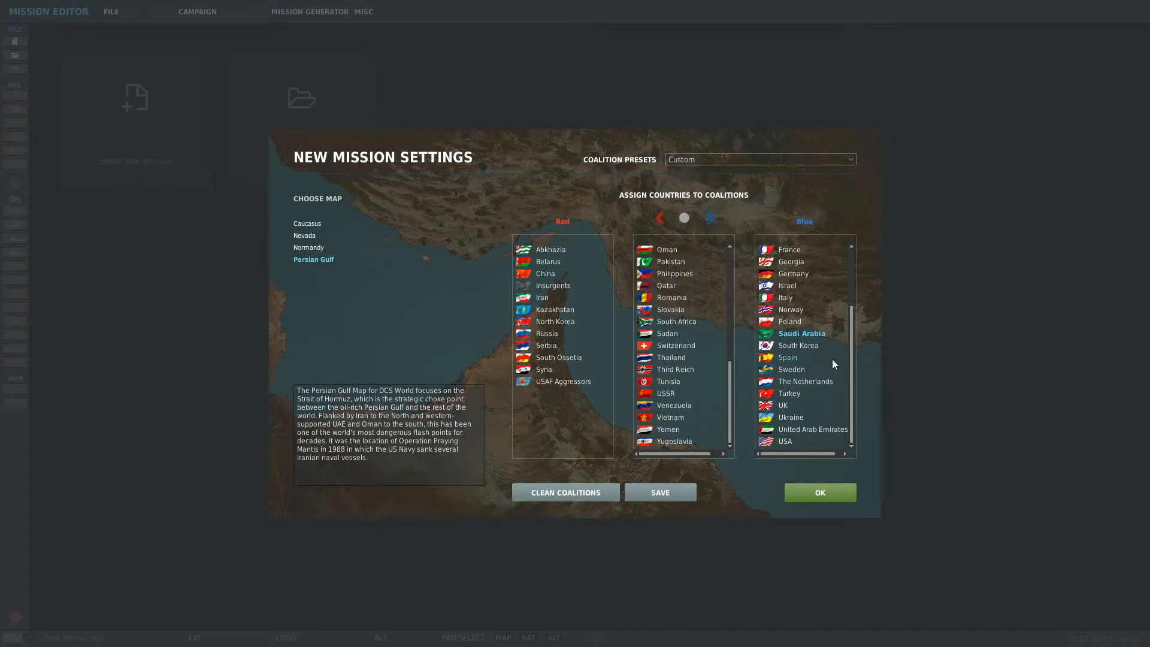
click(830, 499)
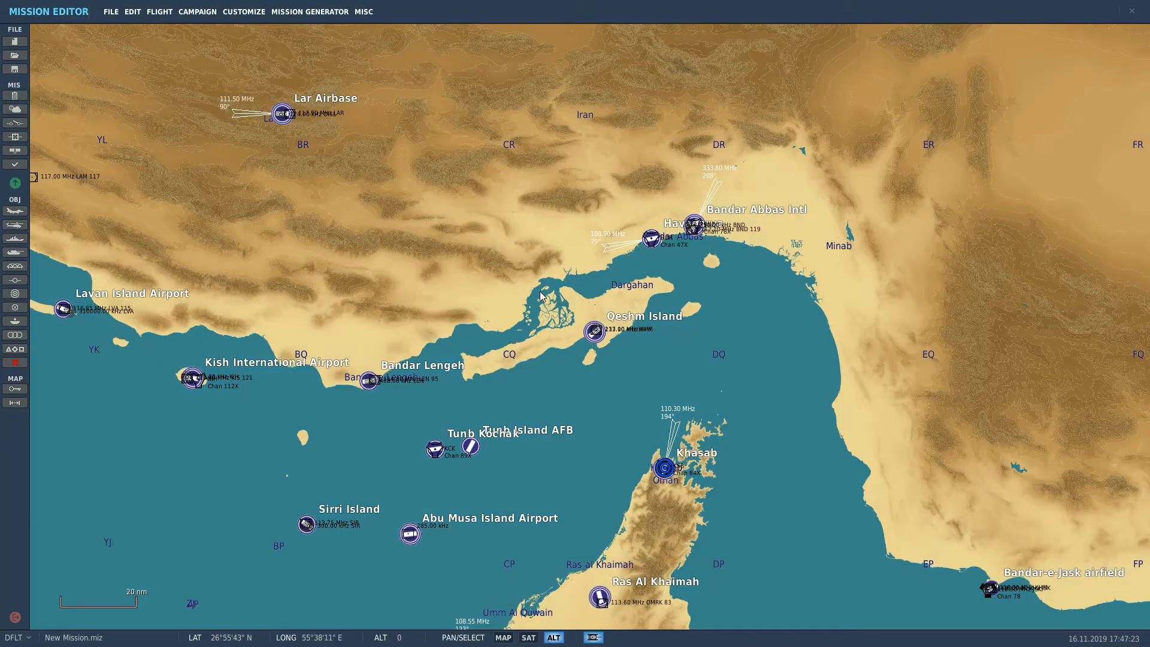
Survey the airfields from the Strait of Hormuz down through the United Arab Emirates and open Liwa Airbase's warehouse details
drag(543, 430, 666, 257)
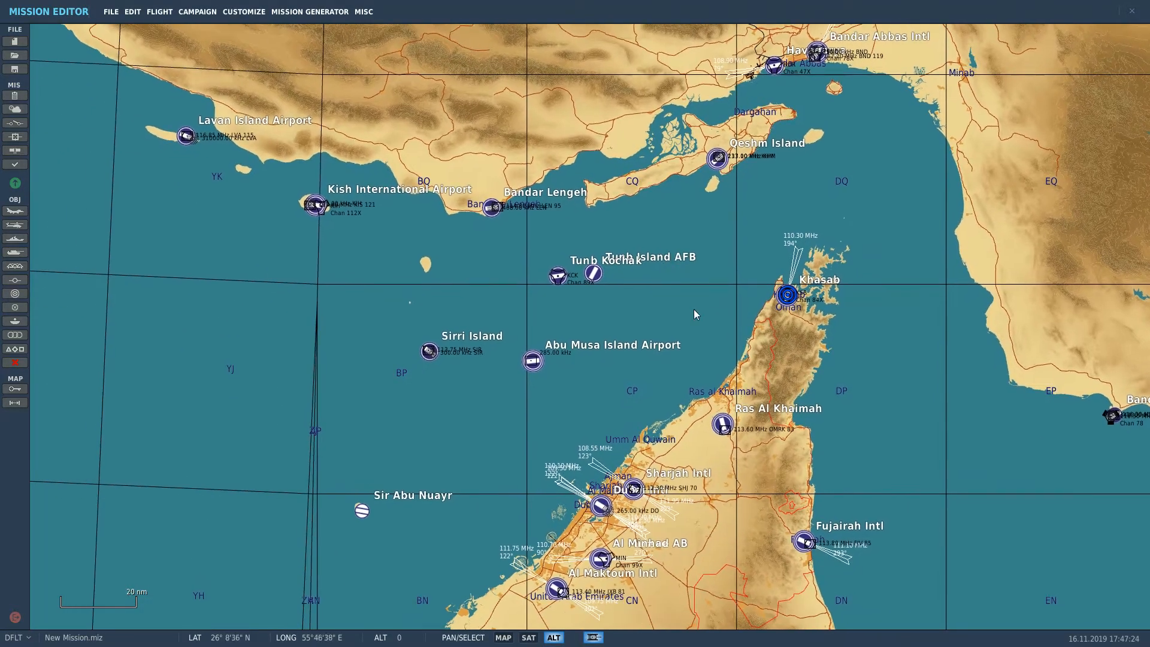
scroll(649, 397, up, 3)
drag(793, 335, 569, 344)
scroll(615, 308, down, 2)
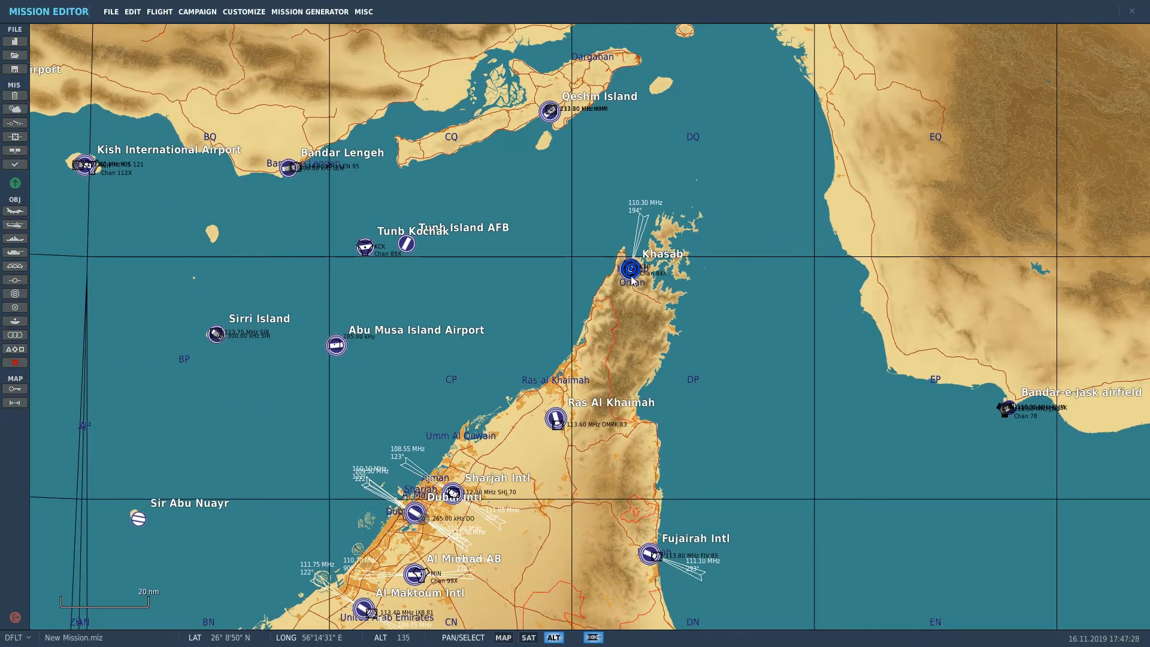
scroll(631, 277, up, 3)
scroll(631, 277, up, 2)
scroll(636, 272, down, 3)
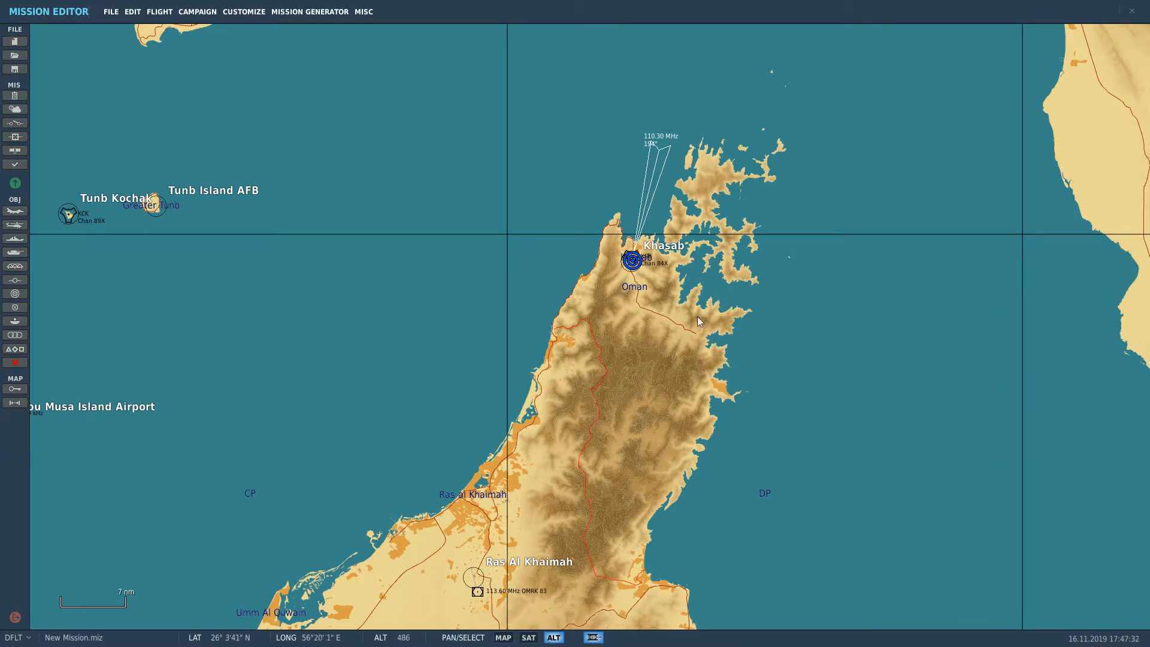
scroll(634, 346, down, 3)
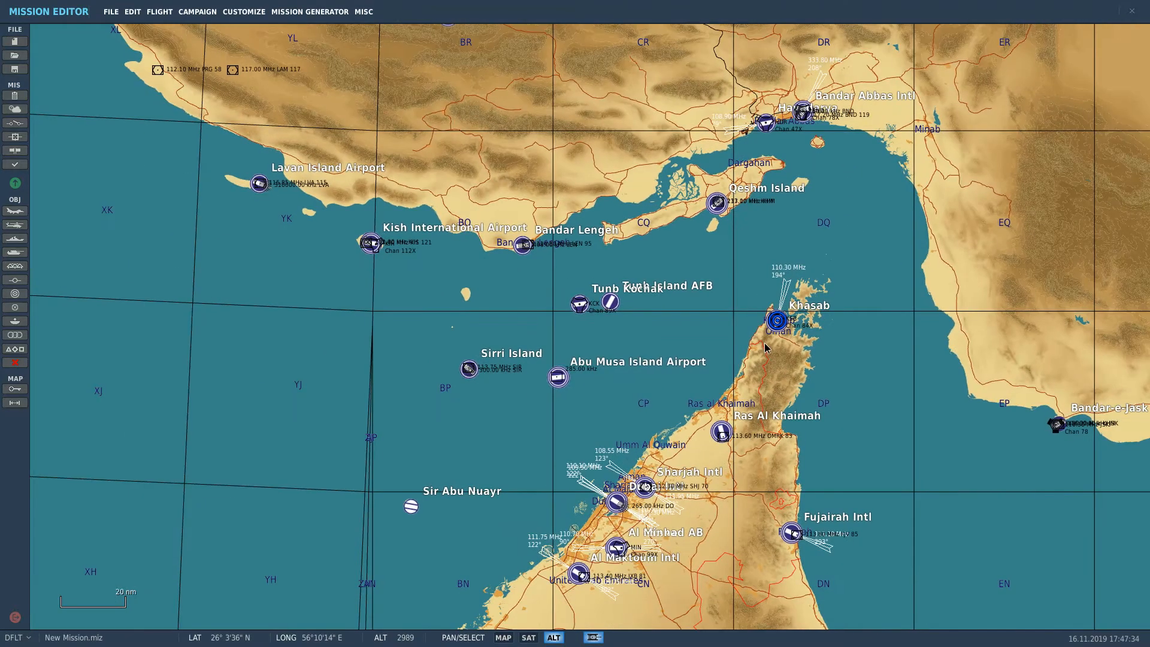
scroll(765, 347, up, 3)
scroll(760, 344, down, 2)
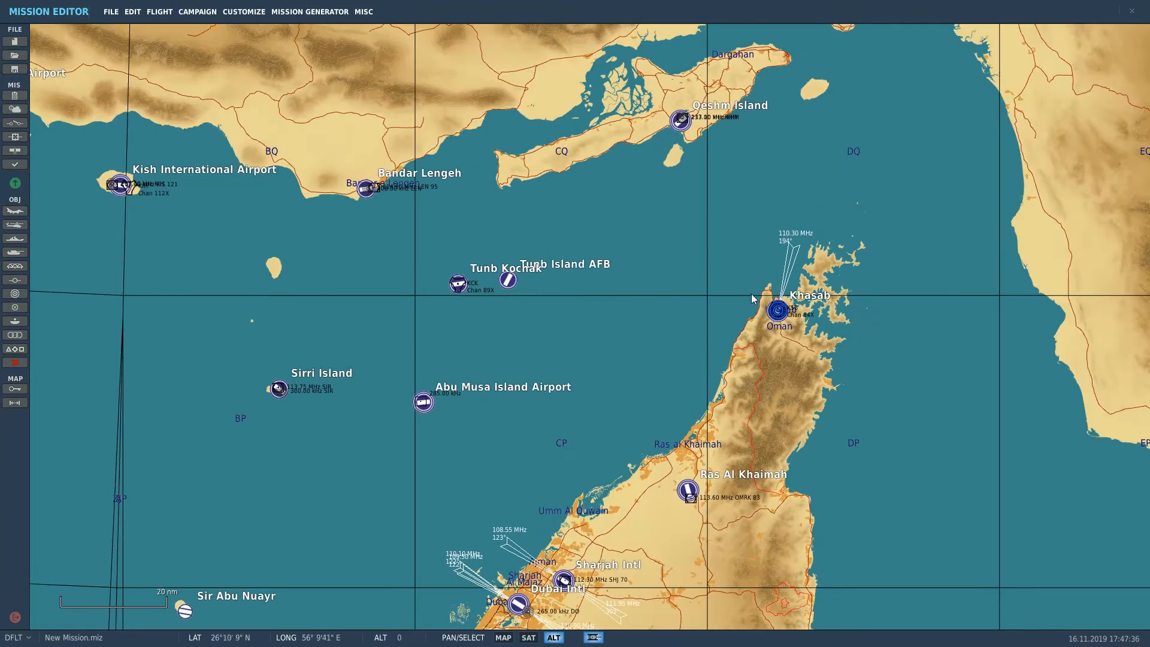
drag(598, 343, 708, 133)
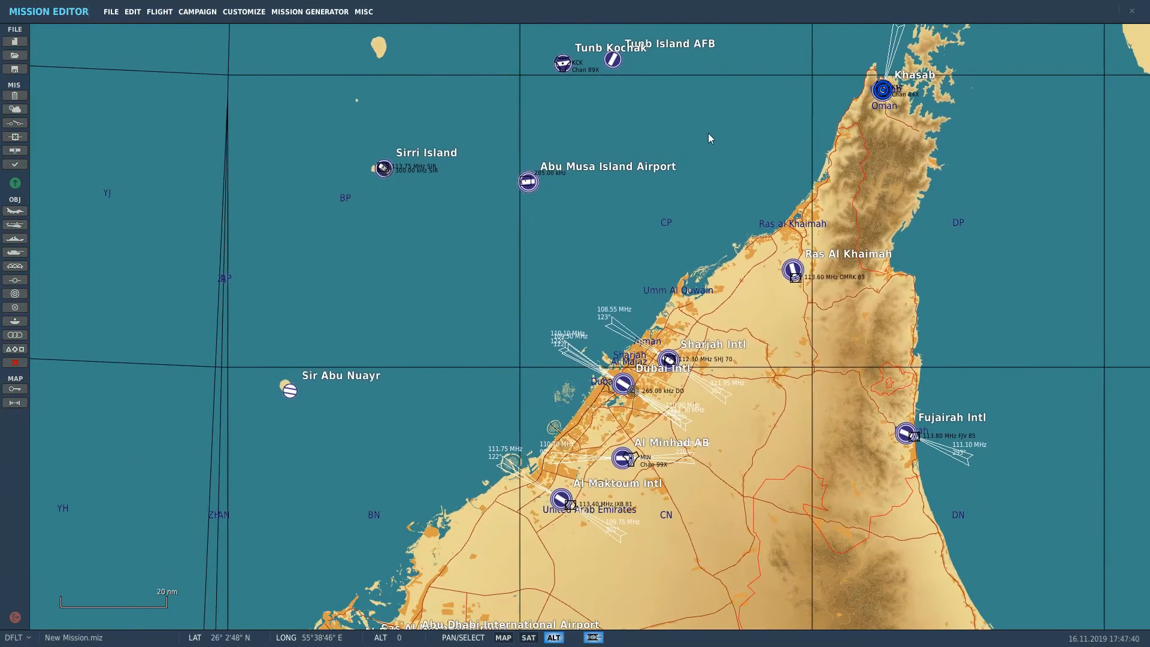
scroll(704, 222, down, 2)
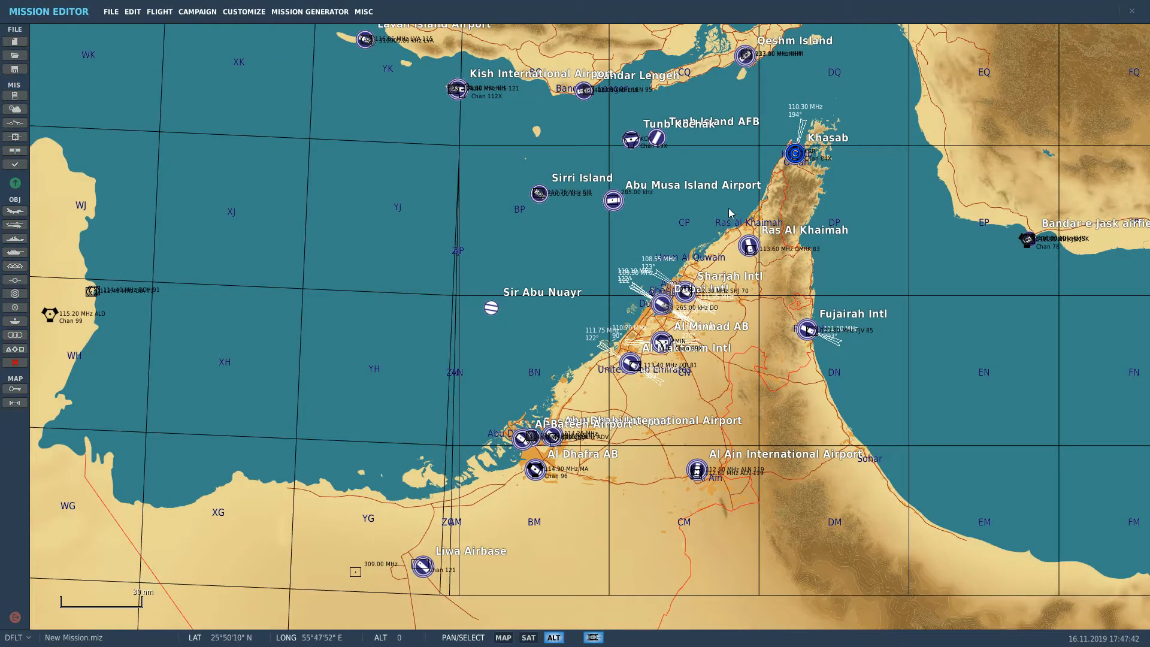
scroll(730, 209, down, 1)
drag(730, 209, 776, 132)
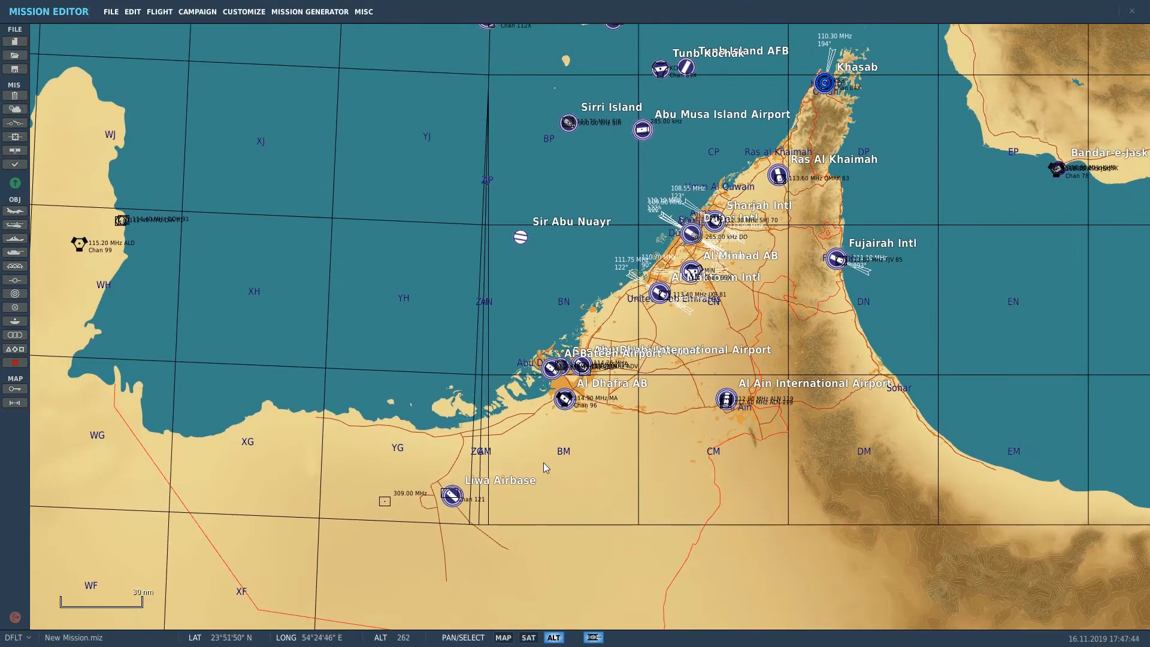
scroll(544, 463, up, 1)
click(448, 491)
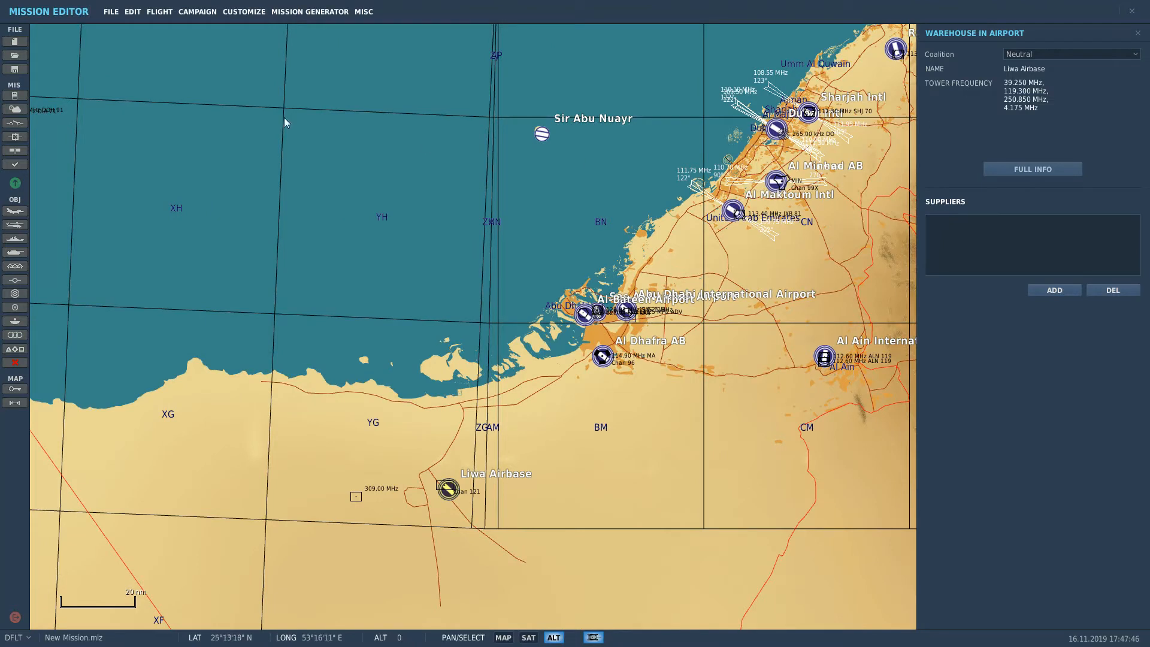
Save the mission under the new name PG-TutorialMission in the Missions folder
click(111, 11)
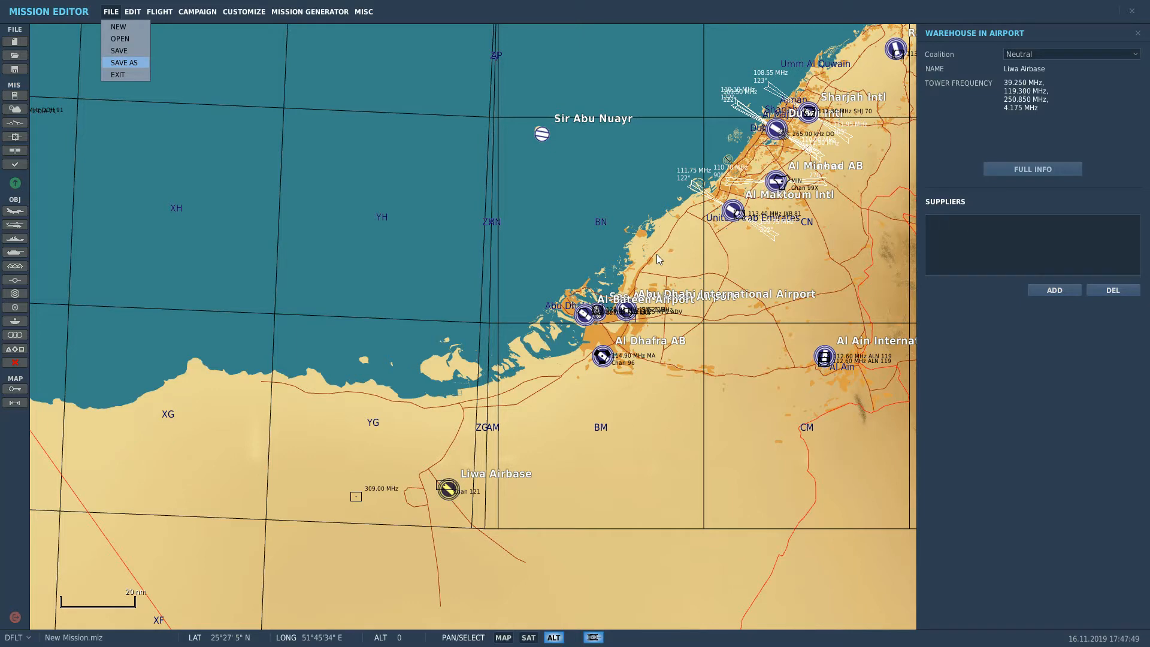
key(Return)
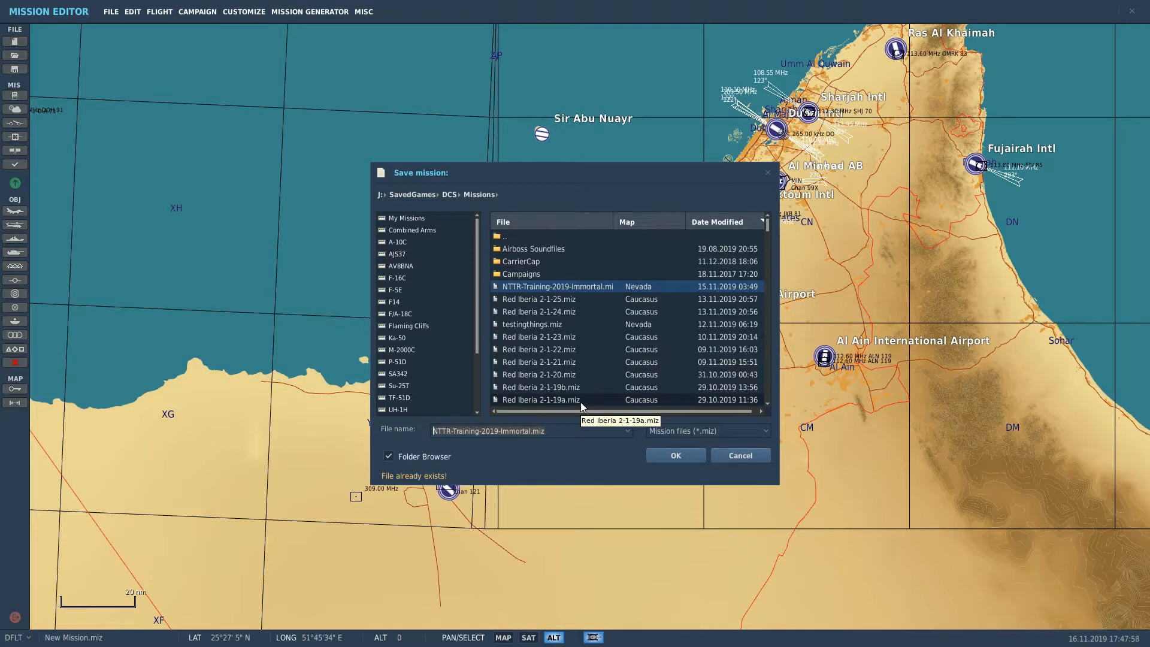
text(PG-T)
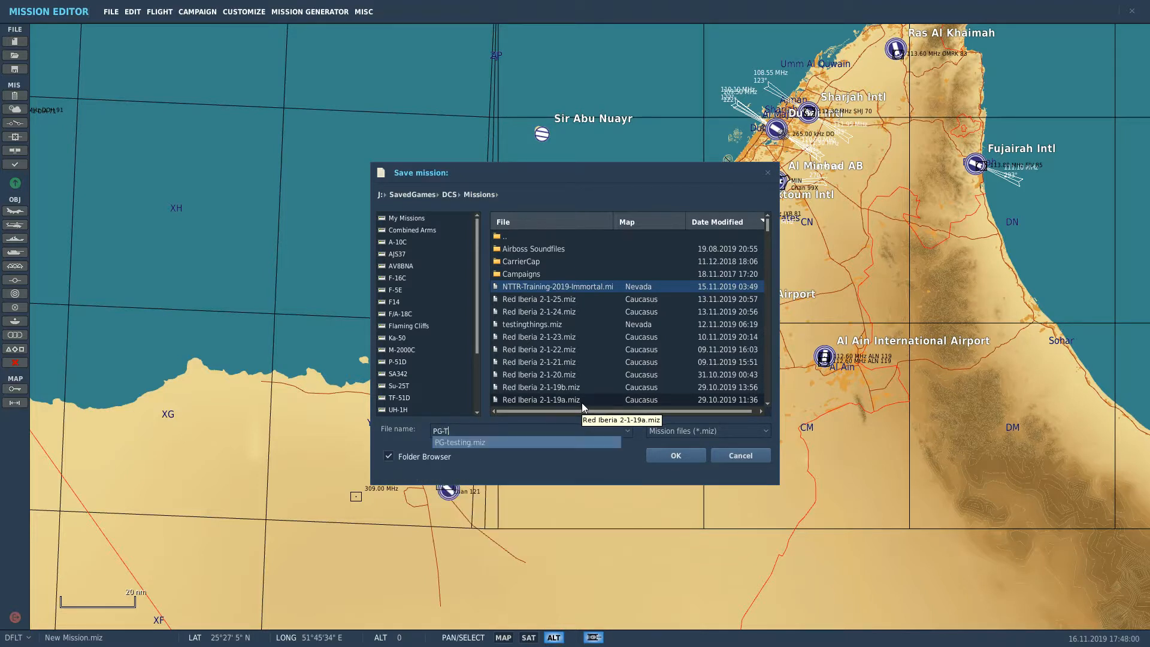
text(utoria)
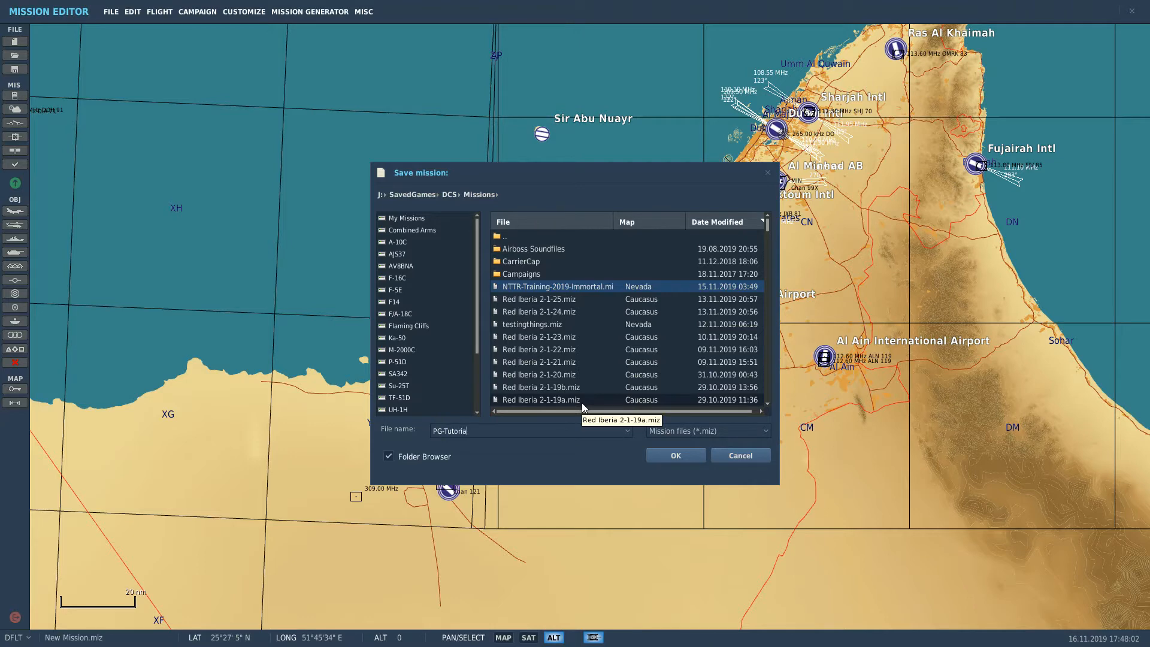
text(lMission)
key(Return)
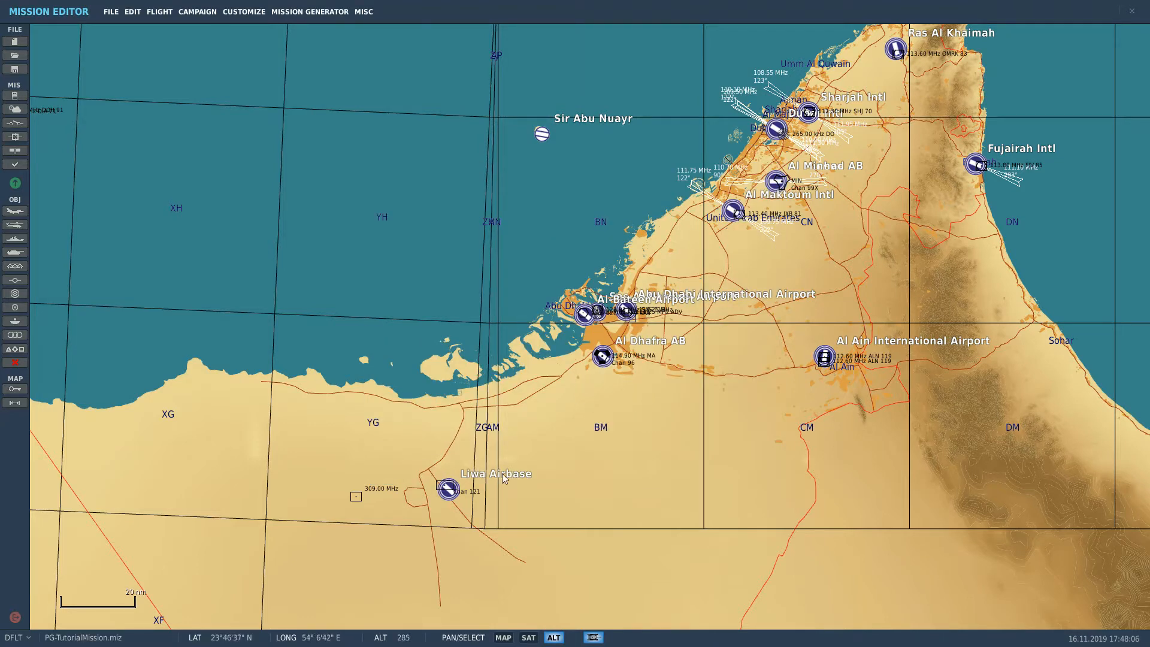
Set Liwa Airbase's coalition to Blue
click(448, 489)
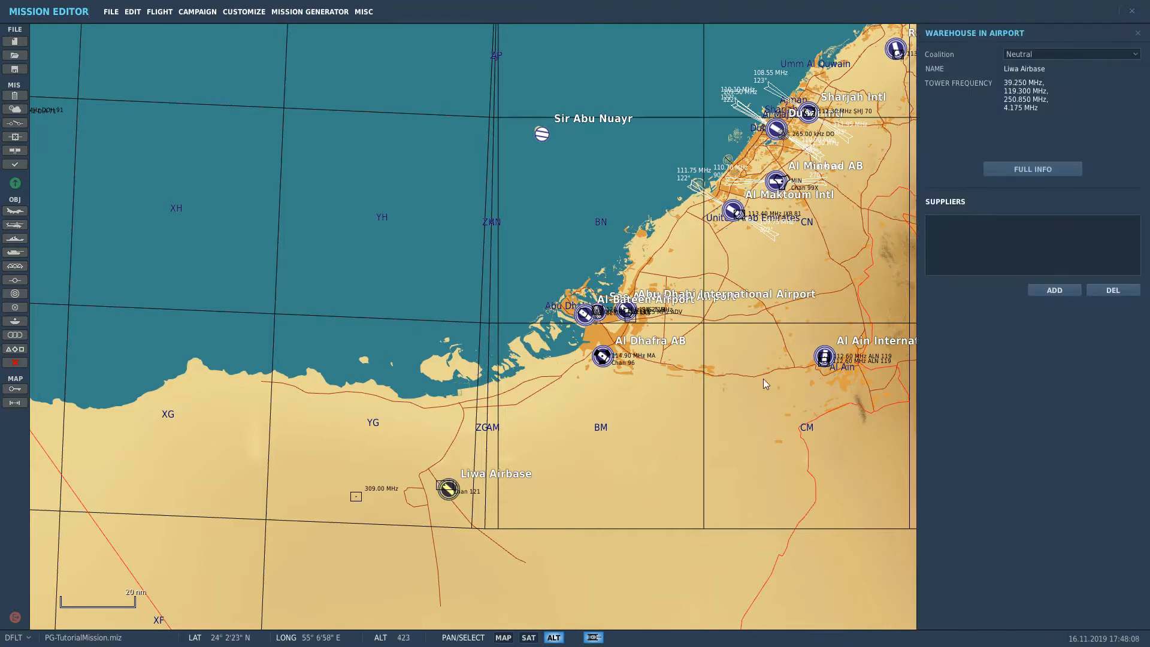
click(1038, 53)
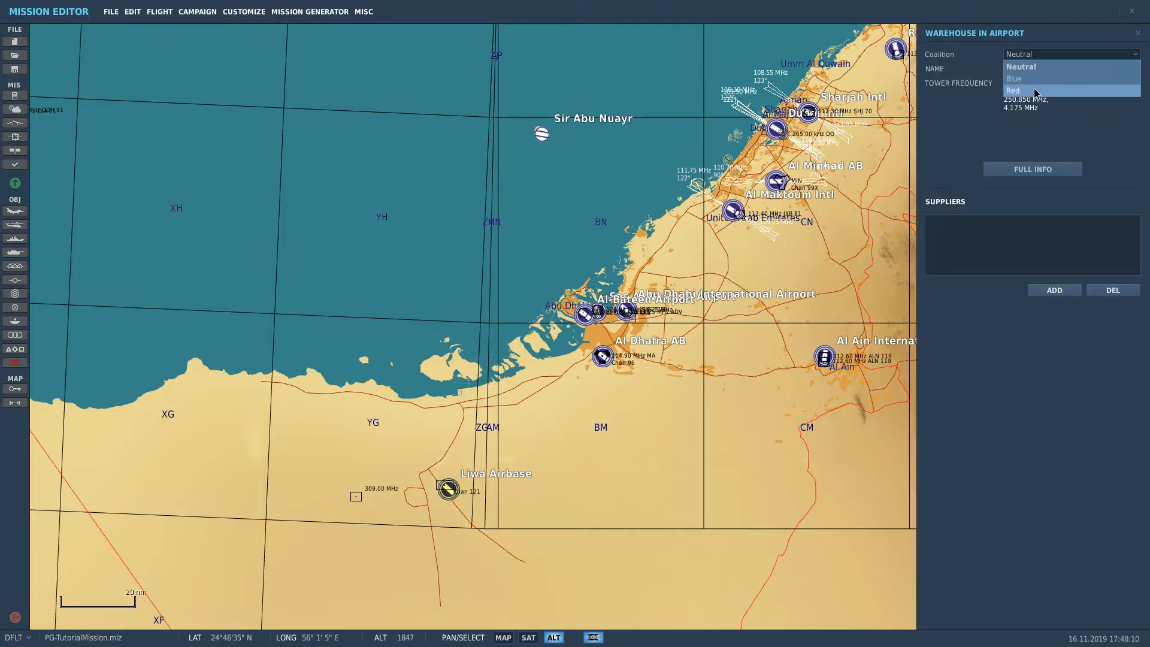
click(1034, 88)
Set Al Dhafra AB's coalition to Blue
drag(633, 212, 550, 268)
scroll(515, 395, up, 6)
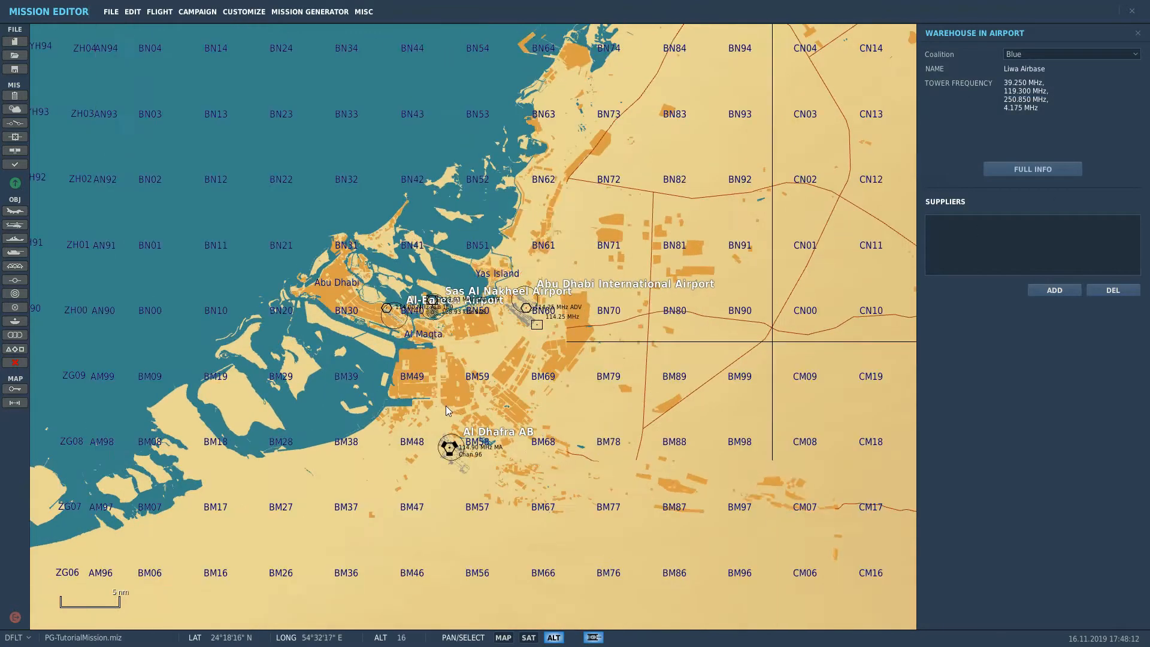
click(513, 367)
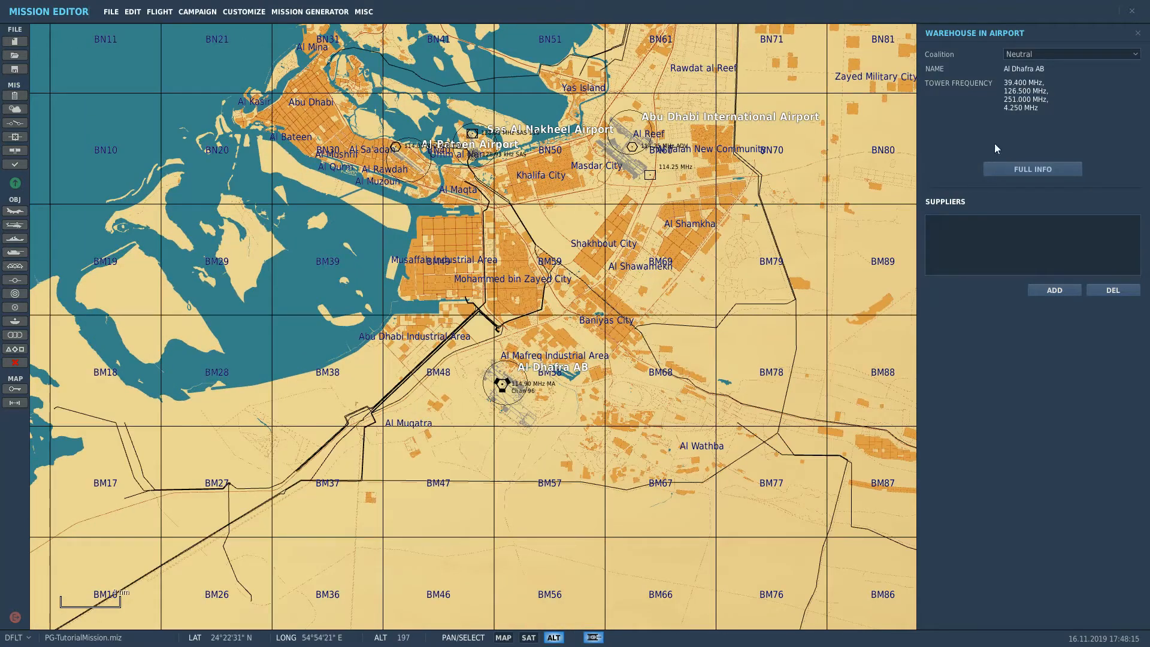
click(1054, 54)
click(1054, 78)
Set the coalition of Al Minhad AB, the military airfield south of Dubai, to Blue
scroll(506, 253, down, 5)
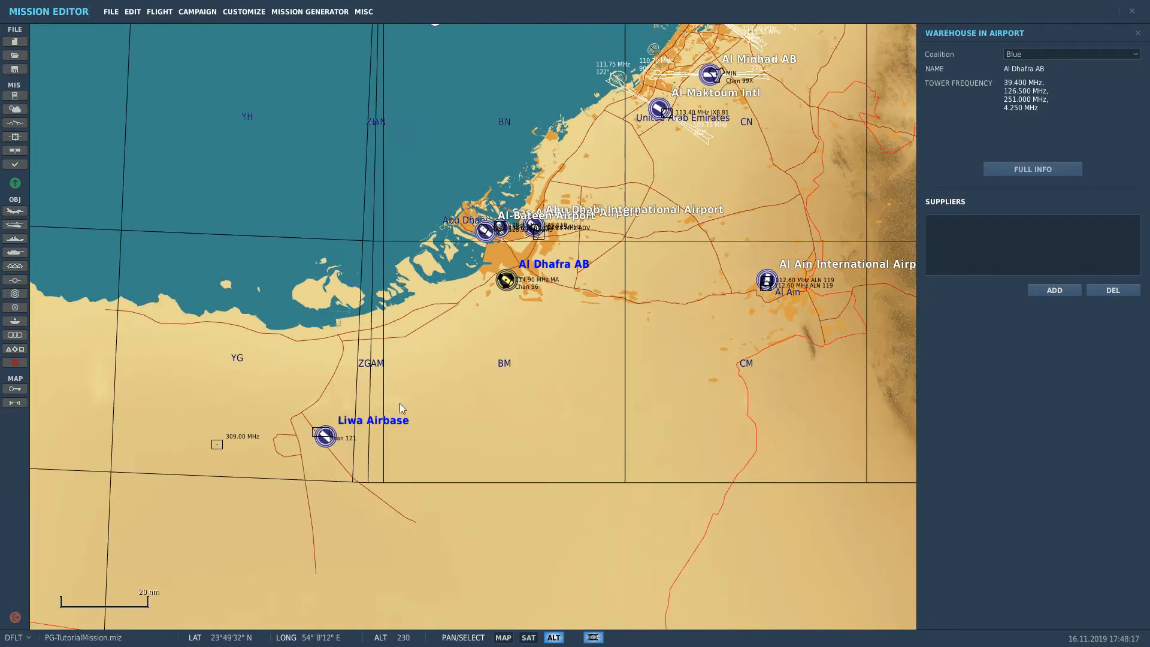
drag(685, 261, 516, 363)
scroll(595, 351, up, 2)
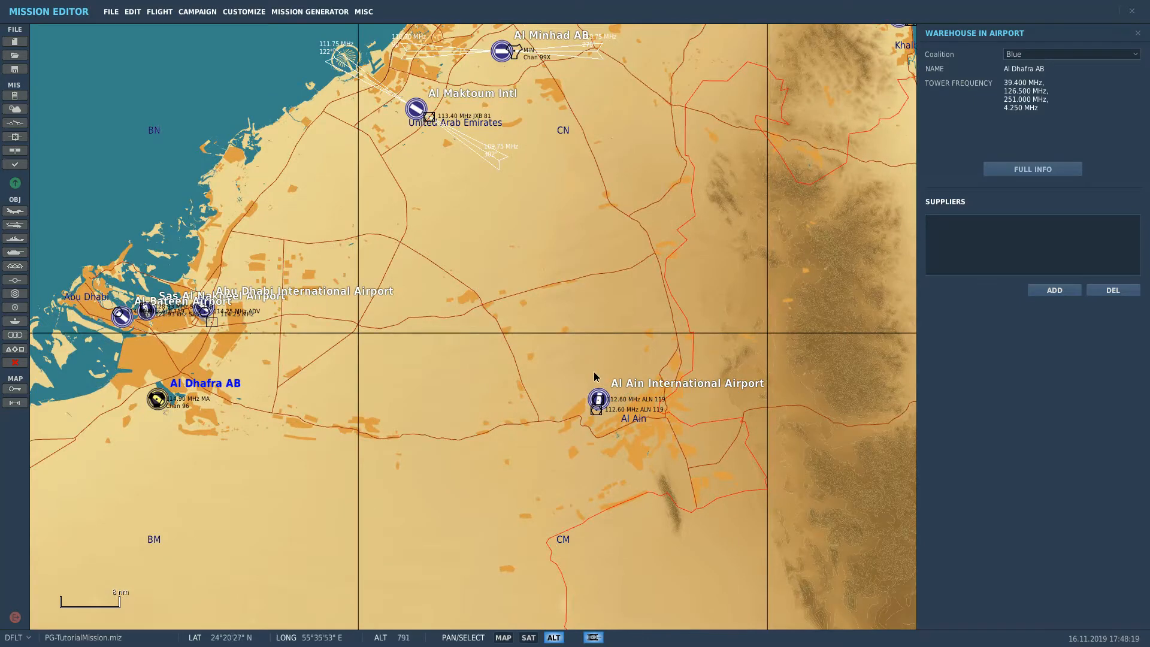
drag(594, 371, 584, 449)
drag(513, 139, 565, 274)
scroll(565, 274, up, 2)
click(532, 275)
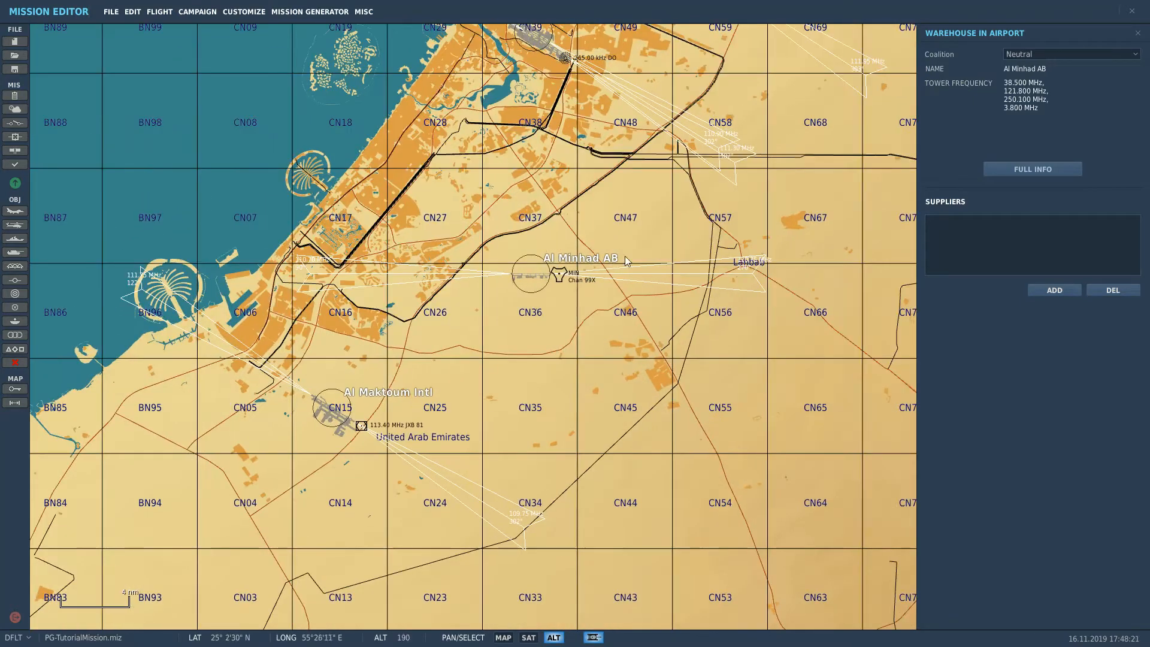
click(1045, 54)
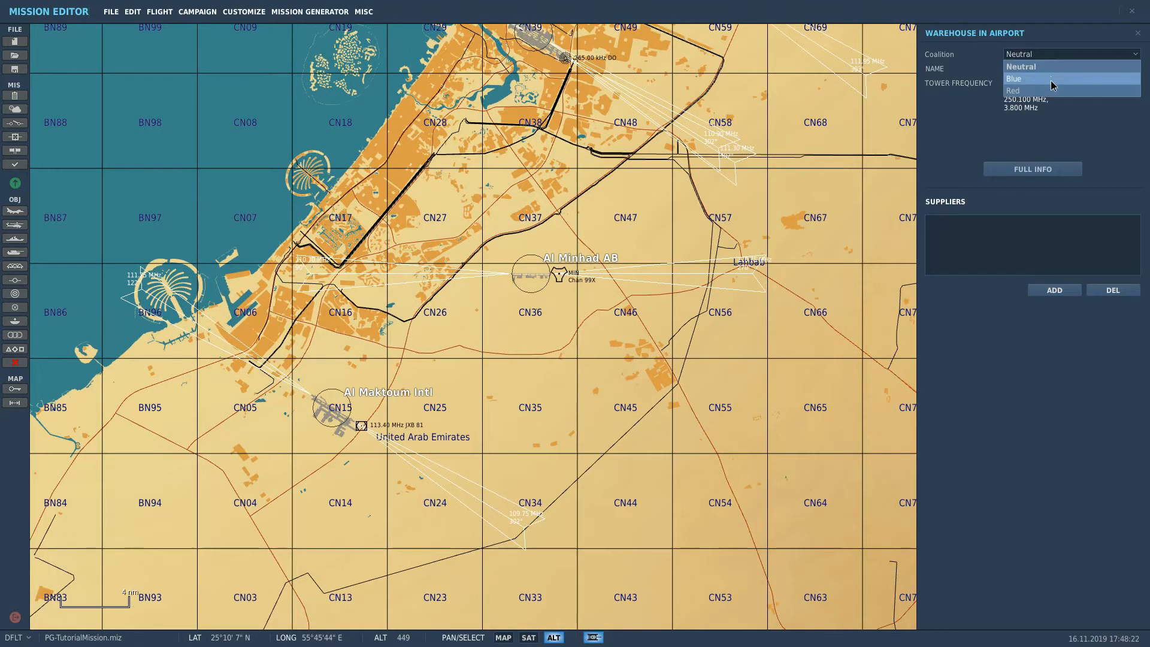
click(1054, 79)
Set the coalition of Ras Al Khaimah airfield in the northern United Arab Emirates to Blue
scroll(627, 318, down, 2)
drag(627, 317, 527, 328)
scroll(720, 191, down, 1)
drag(720, 192, 609, 374)
scroll(667, 250, up, 6)
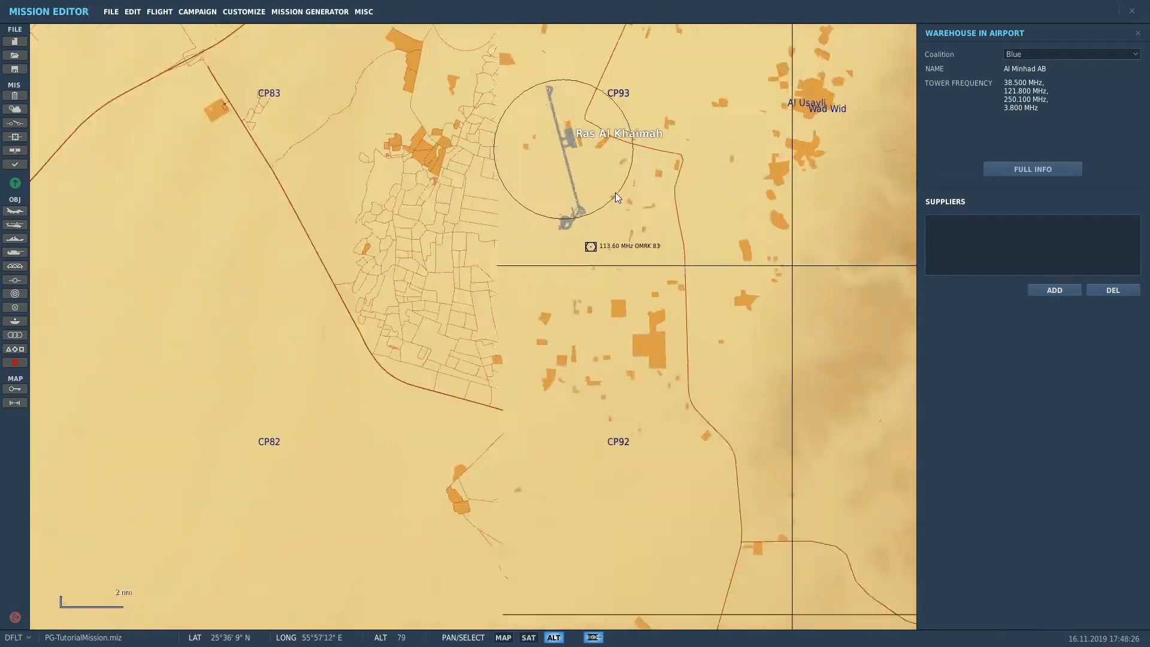
drag(568, 165, 624, 246)
click(634, 224)
click(1048, 52)
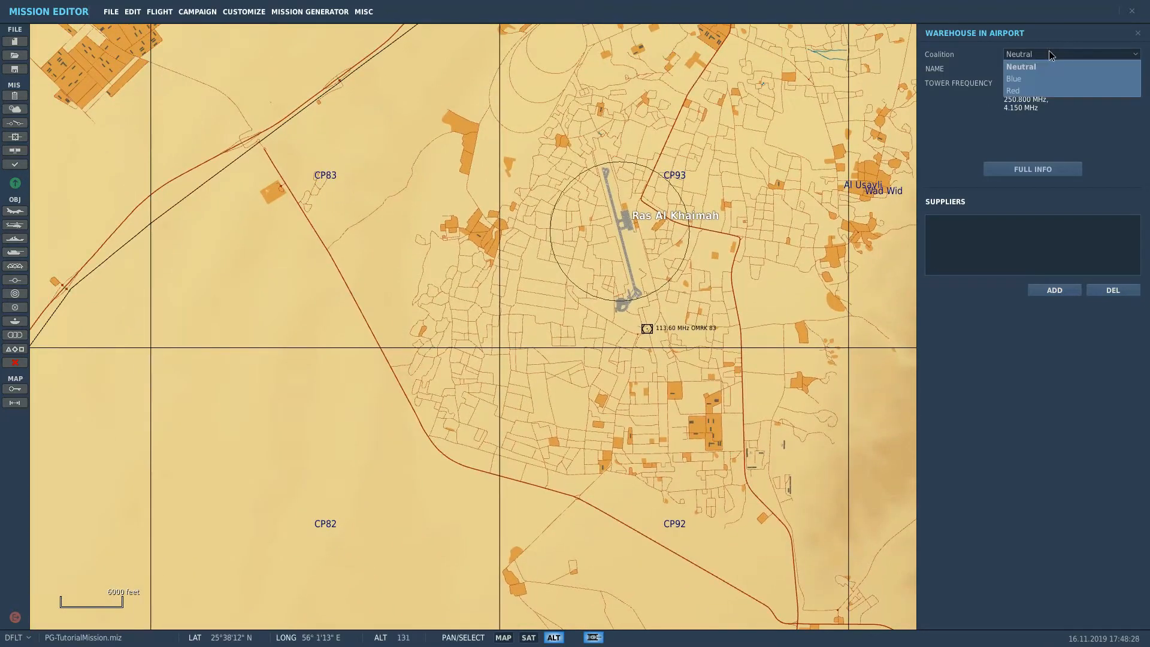
click(1045, 79)
Inspect Fujairah Intl on the east coast up close, including its runway, aprons and surroundings
drag(615, 182, 609, 185)
scroll(609, 184, down, 6)
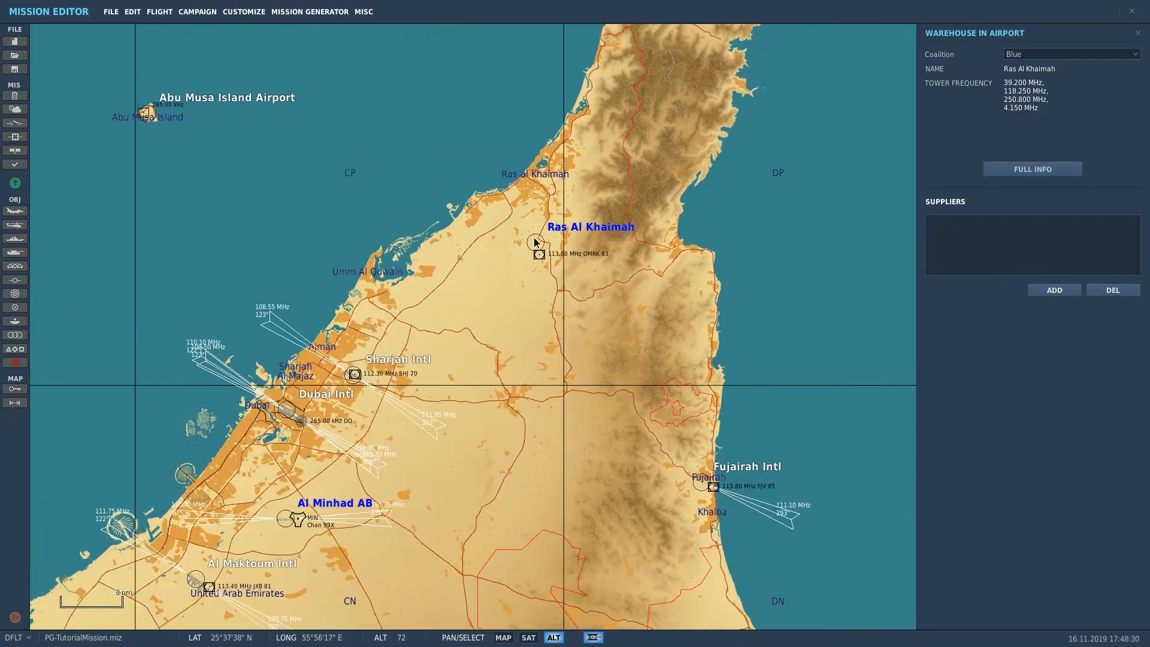
scroll(717, 455, up, 2)
scroll(717, 455, up, 9)
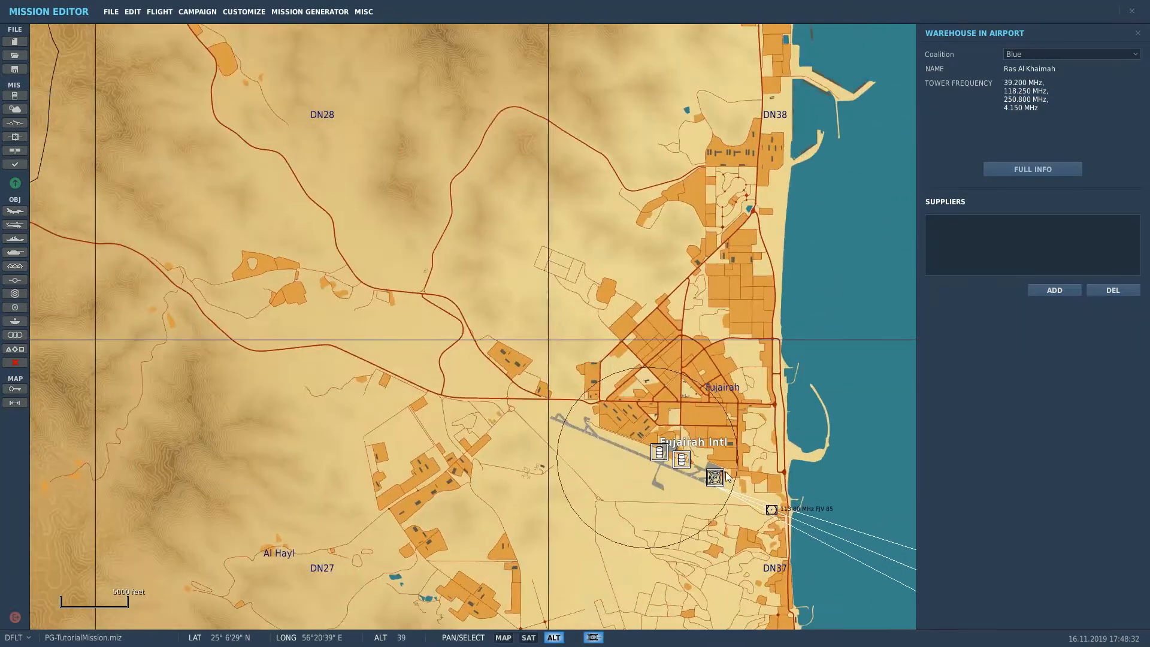
scroll(684, 461, down, 2)
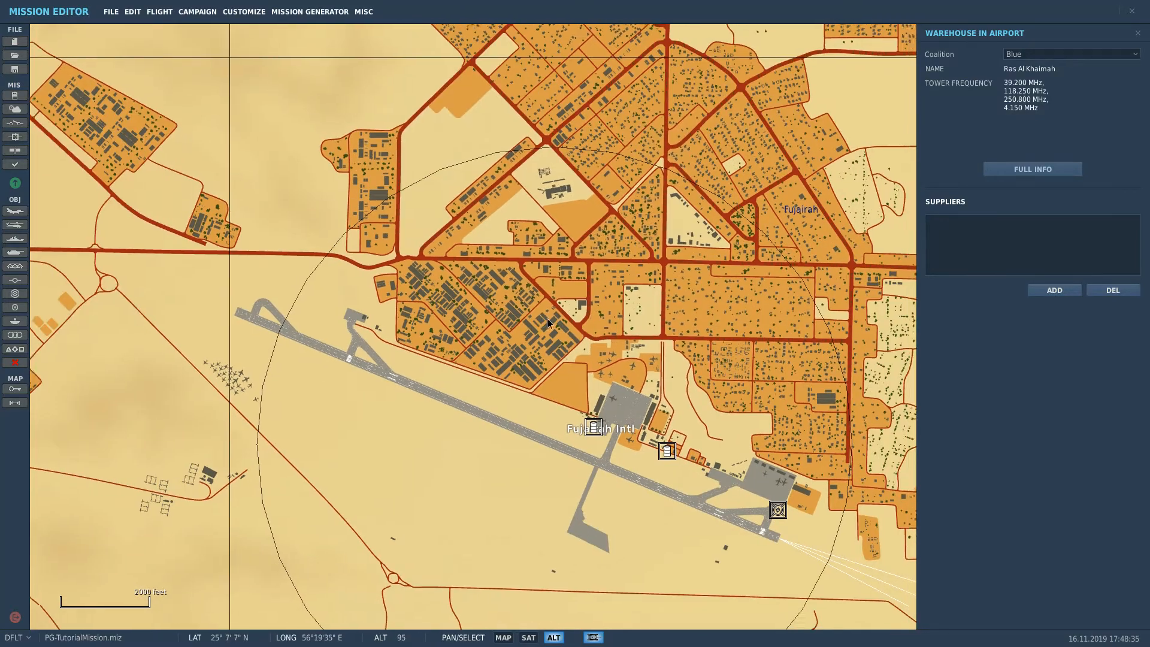
drag(547, 320, 772, 329)
scroll(551, 272, down, 3)
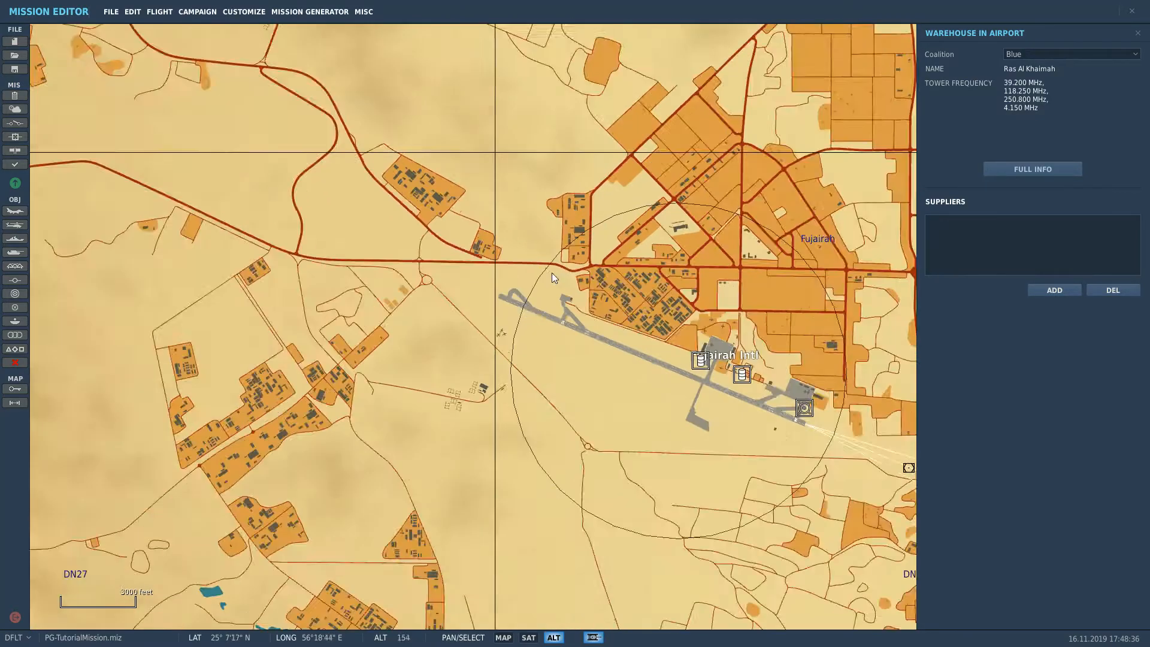
scroll(591, 283, down, 6)
Examine the layouts of Sharjah Intl and Dubai Intl up close on the map
drag(552, 272, 955, 366)
scroll(425, 255, down, 5)
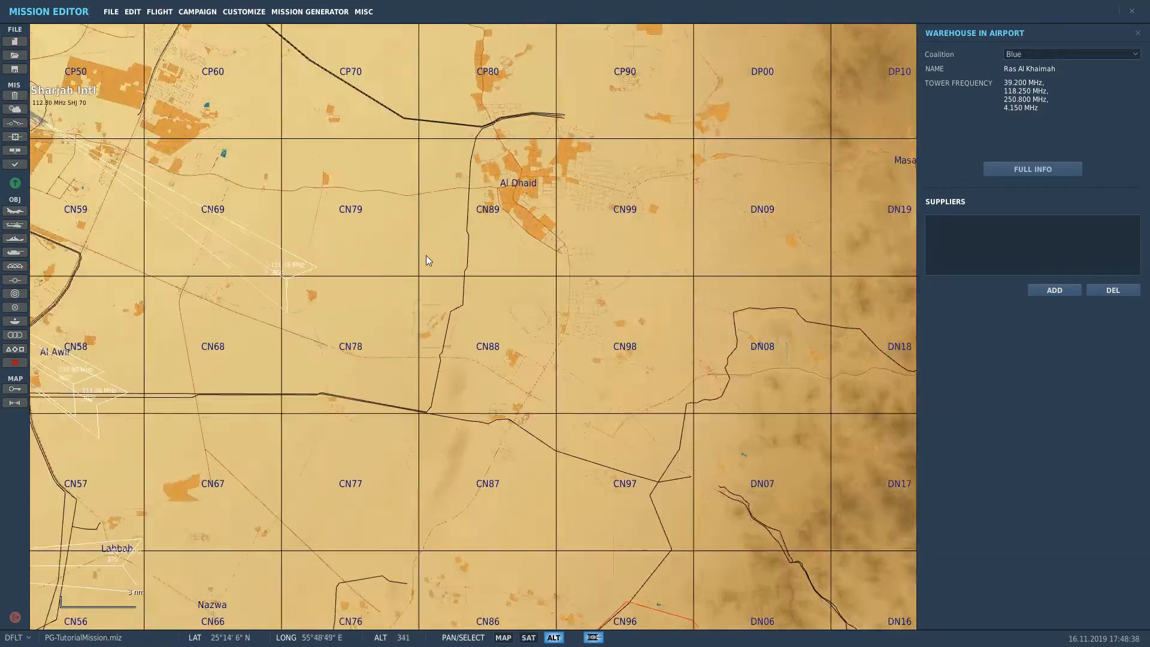
scroll(495, 243, up, 6)
scroll(447, 267, up, 2)
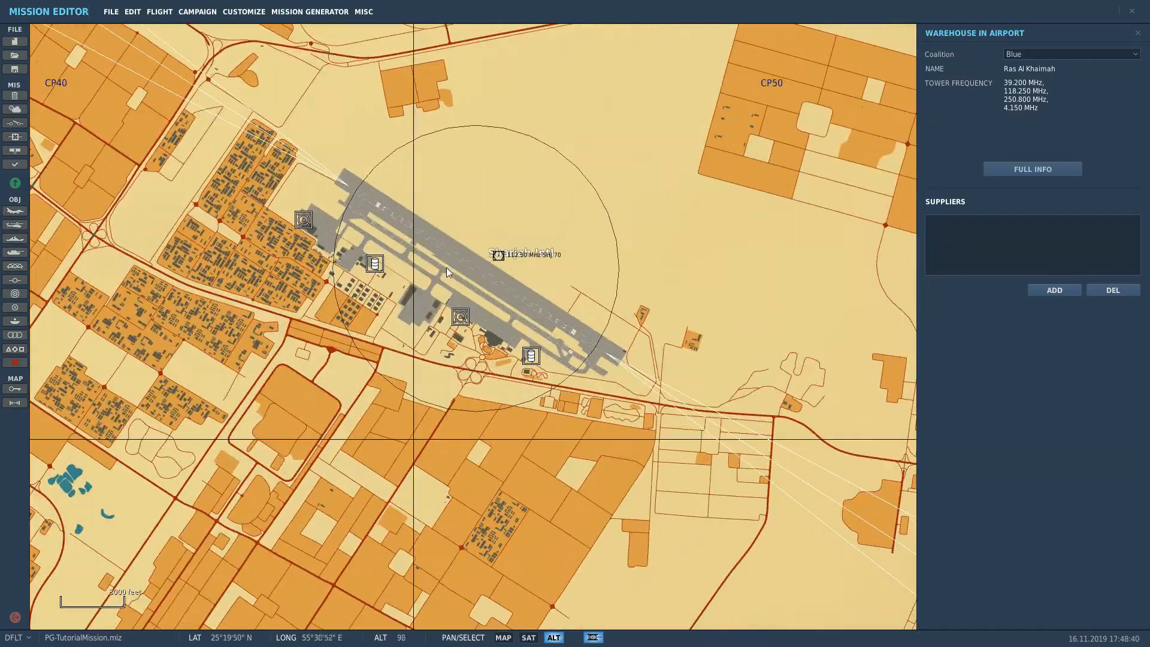
drag(446, 267, 831, 245)
scroll(763, 296, down, 5)
scroll(546, 417, up, 5)
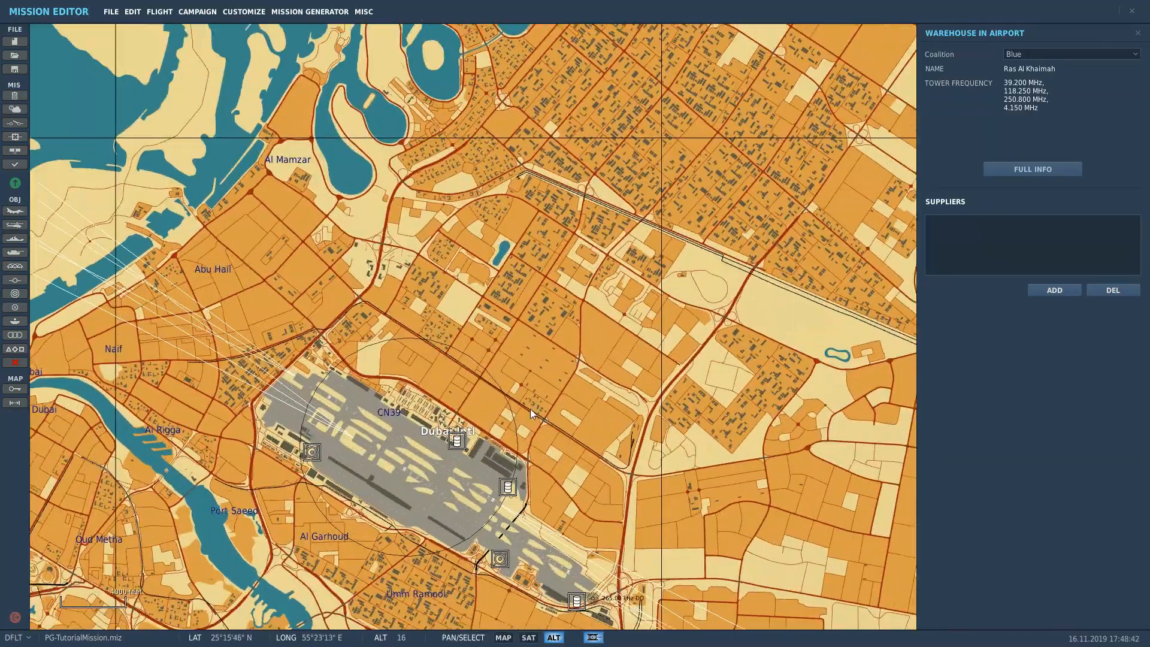
scroll(636, 274, down, 8)
drag(530, 408, 569, 135)
scroll(637, 275, down, 1)
scroll(454, 265, down, 6)
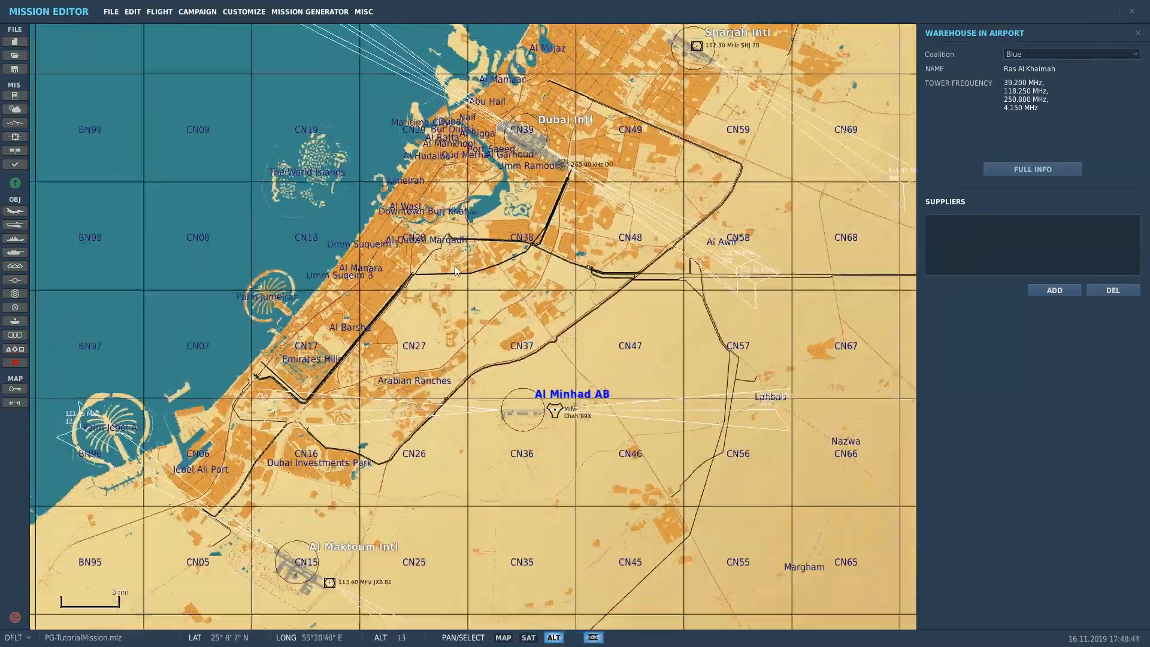
Examine Al Maktoum Intl's runway, aprons and surrounding facilities up close
drag(455, 265, 670, 194)
scroll(608, 345, up, 8)
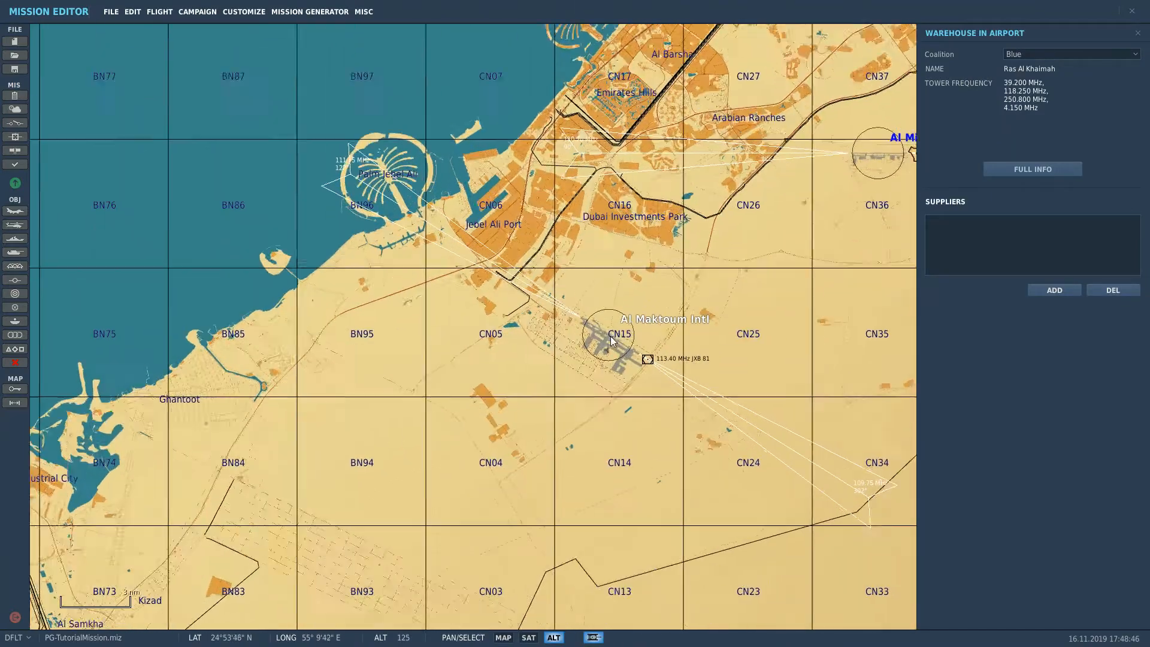
scroll(608, 344, up, 2)
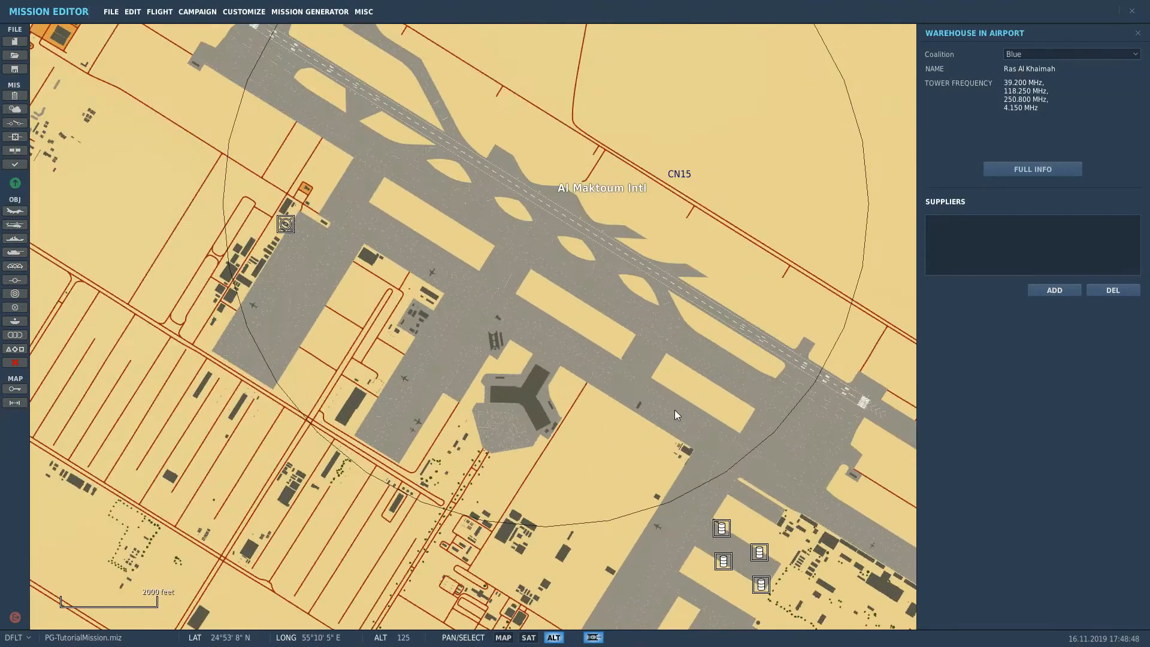
scroll(675, 409, down, 3)
scroll(662, 390, up, 3)
scroll(649, 379, down, 2)
scroll(635, 357, down, 7)
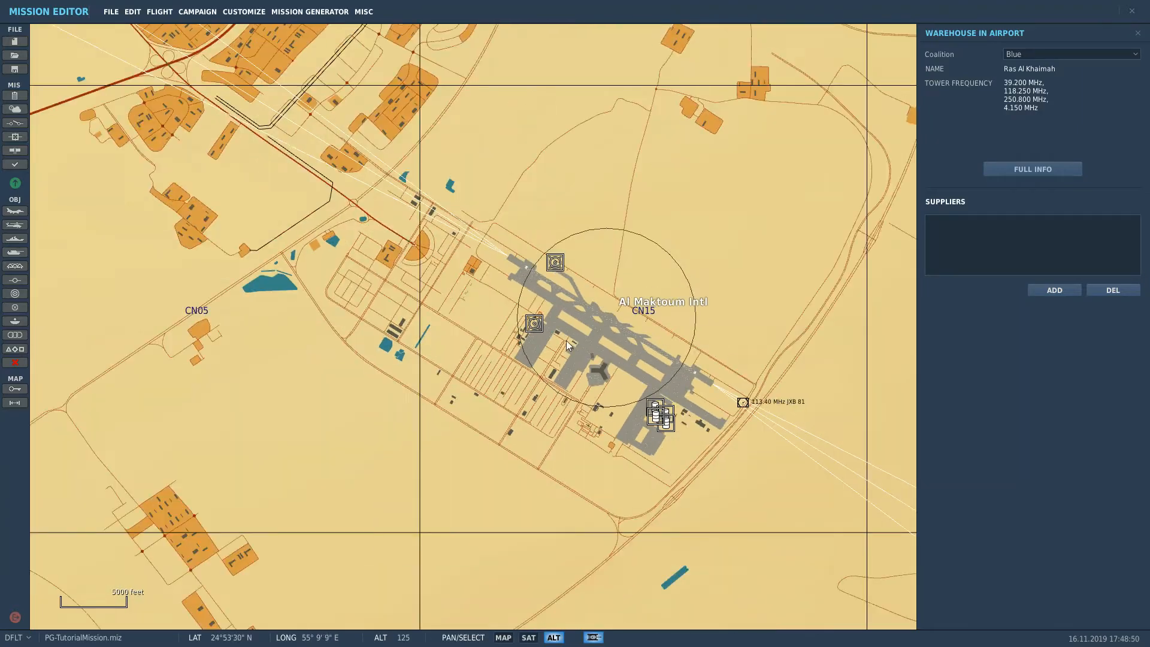
Inspect Abu Dhabi International, Sas Al Nakheel and Al-Bateen airports around Abu Dhabi
drag(519, 332, 785, 256)
scroll(778, 257, down, 2)
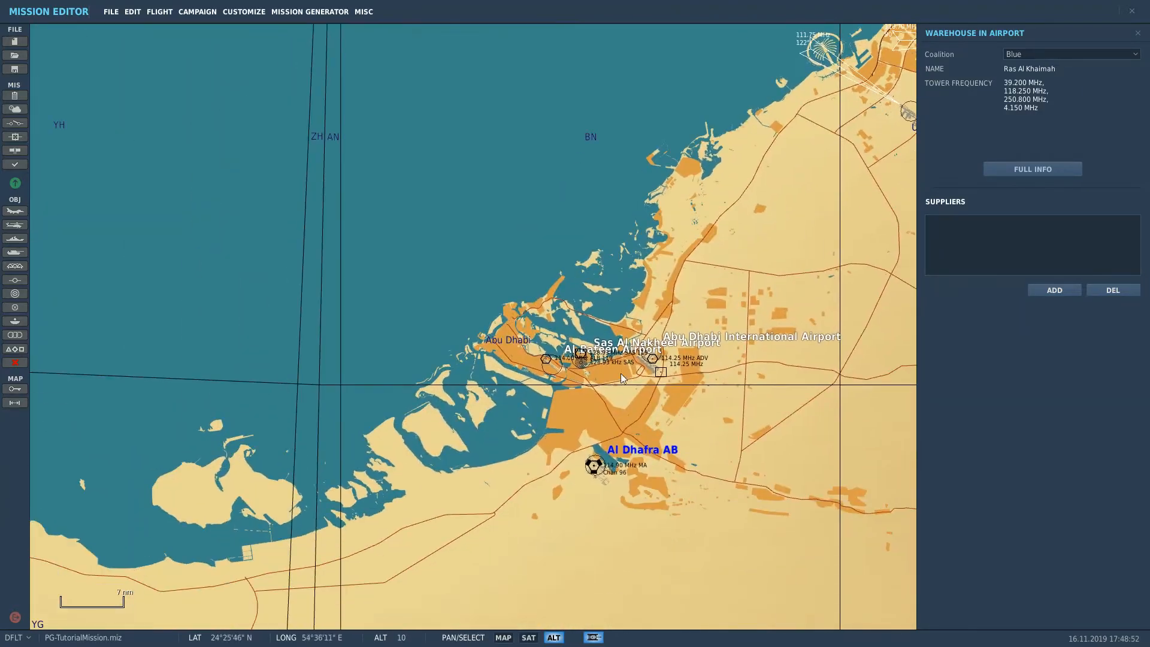
scroll(620, 372, up, 6)
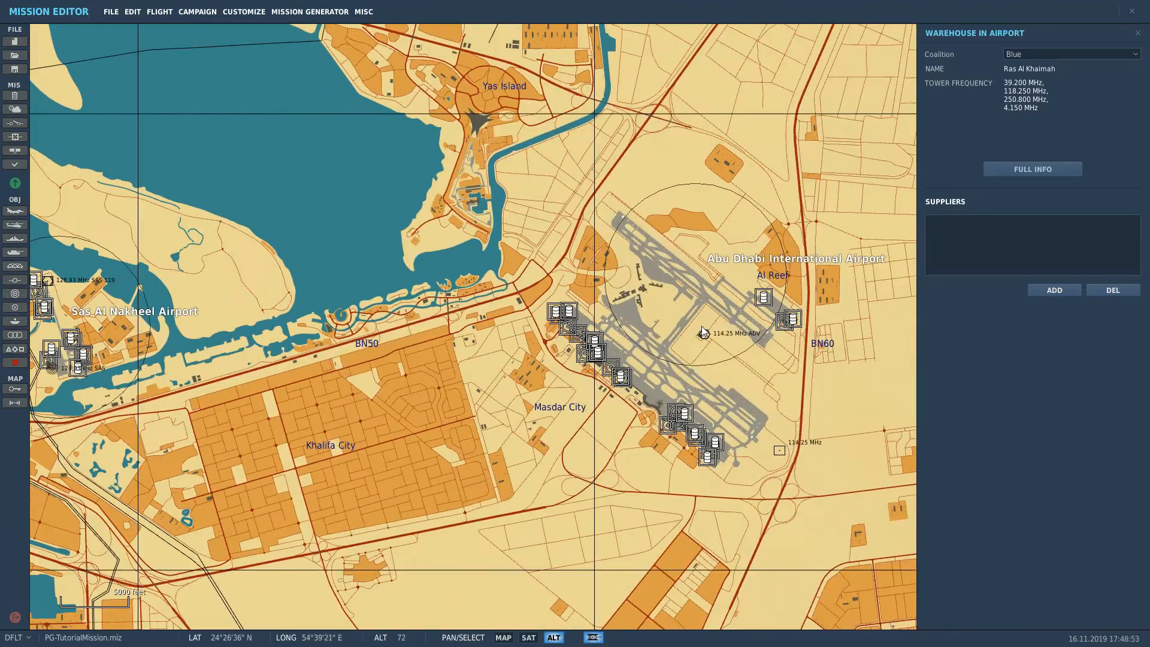
drag(702, 326, 804, 339)
scroll(659, 312, up, 3)
scroll(659, 310, down, 3)
scroll(649, 327, down, 3)
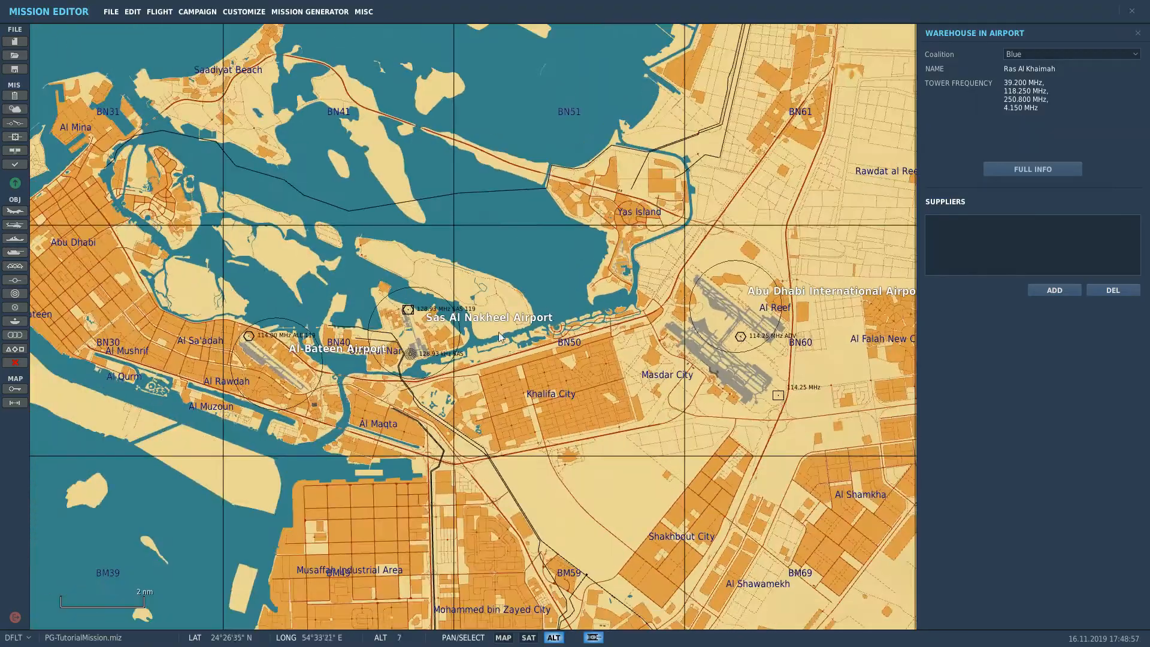
scroll(408, 339, up, 6)
drag(516, 340, 704, 340)
scroll(704, 340, down, 1)
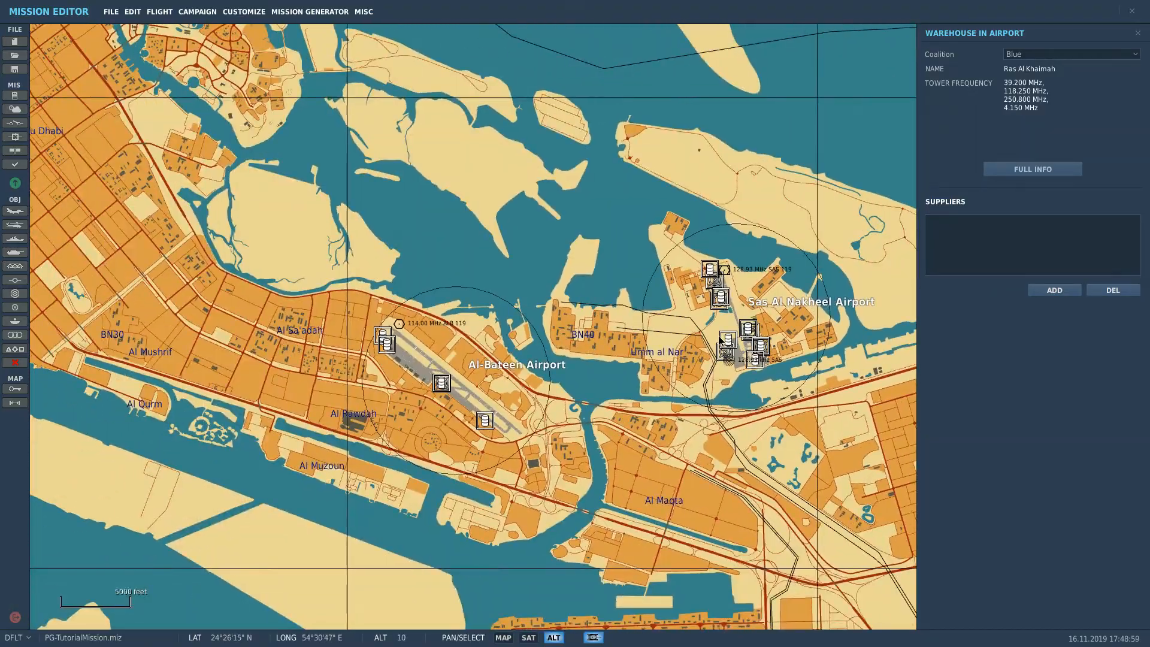
scroll(480, 394, up, 2)
scroll(479, 390, down, 5)
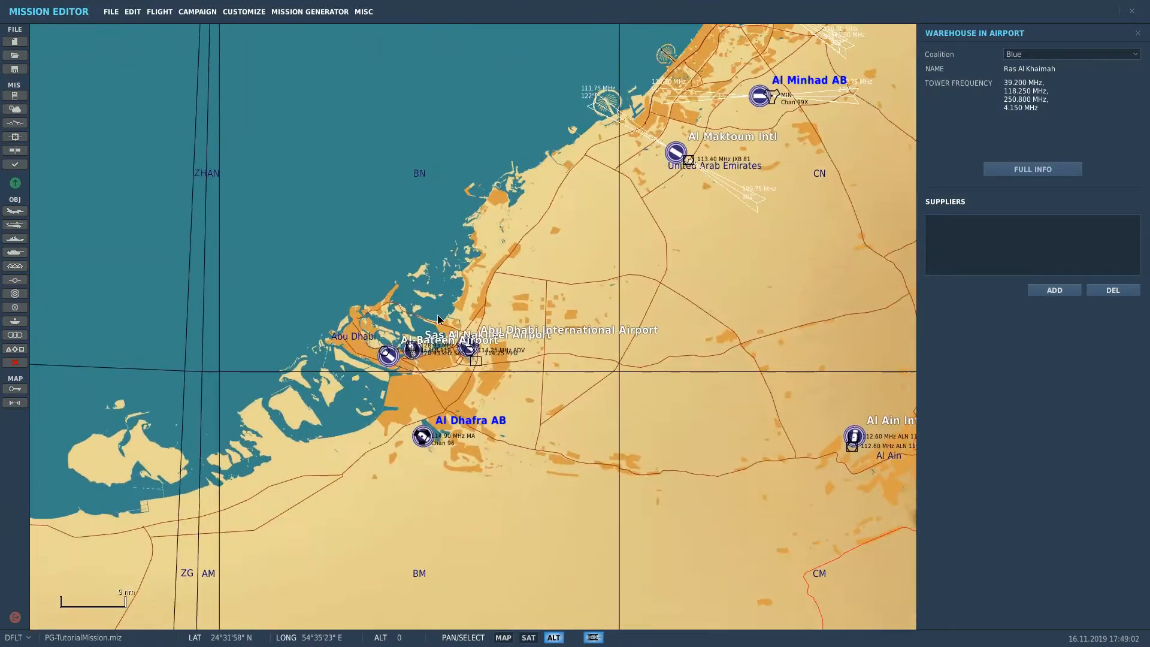
Switch the map to the MAP chart display and set the island airfield Sir Abu Nuayr's coalition to Blue
scroll(437, 314, down, 2)
drag(728, 65, 527, 377)
drag(450, 251, 591, 284)
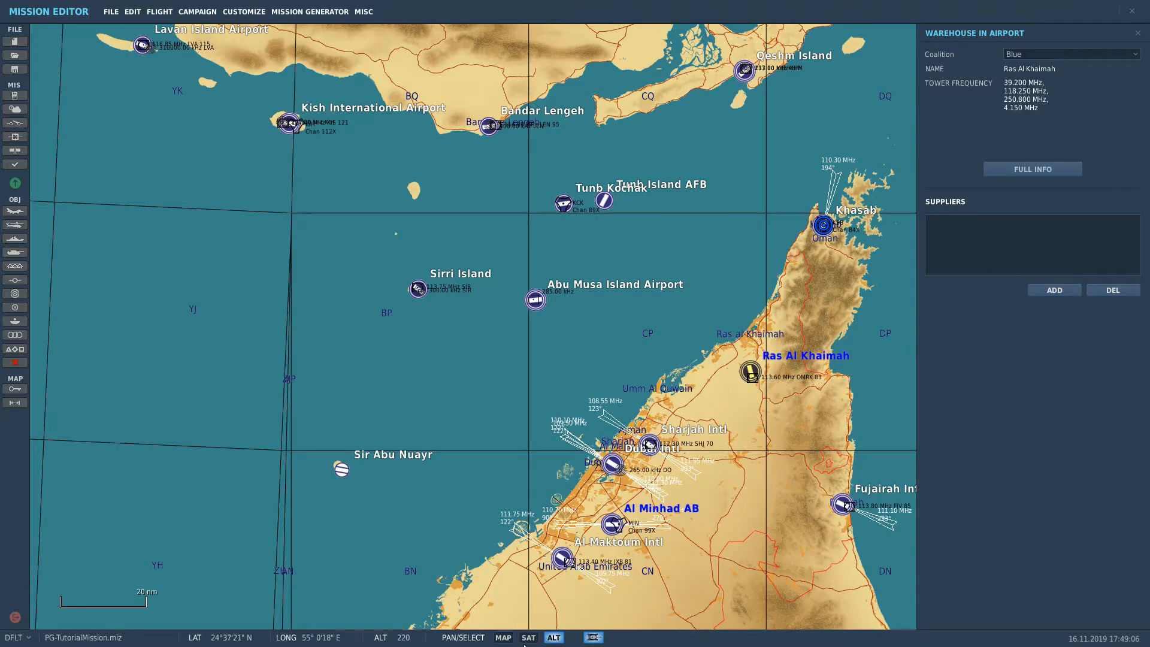
click(503, 637)
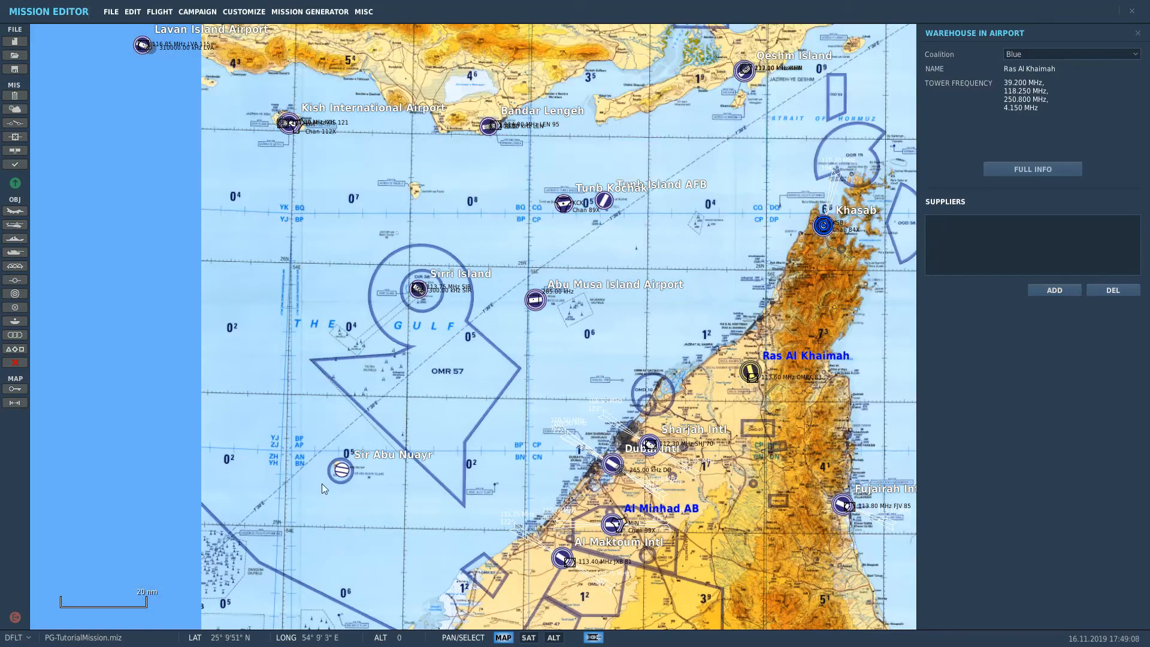
click(340, 472)
click(1022, 55)
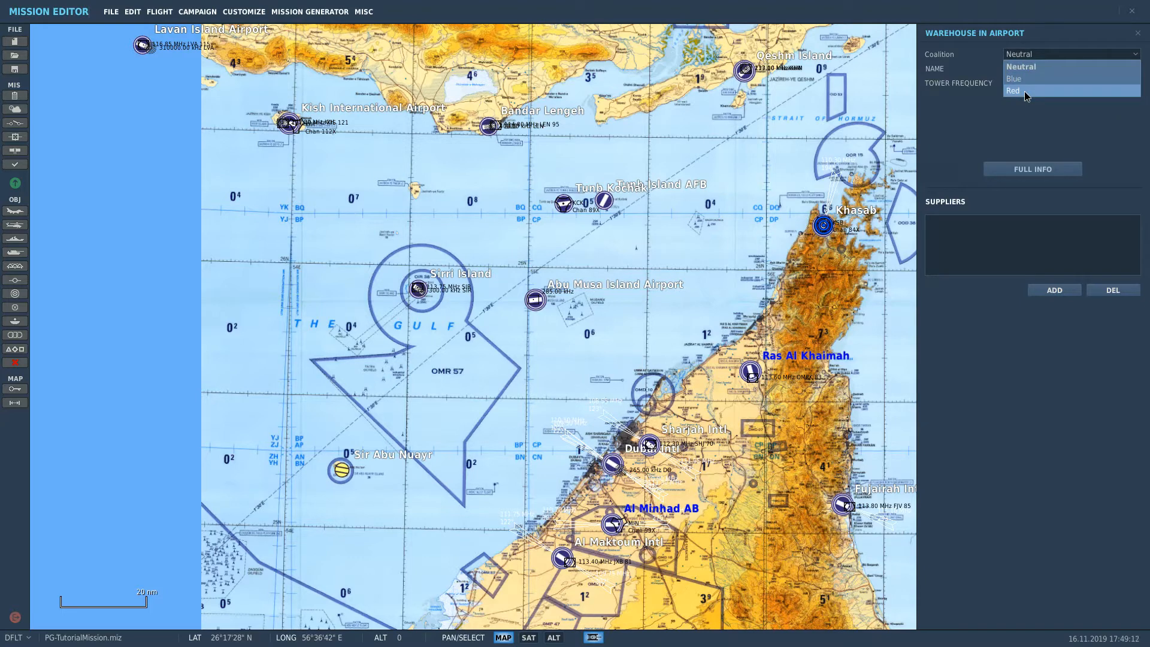
click(1025, 79)
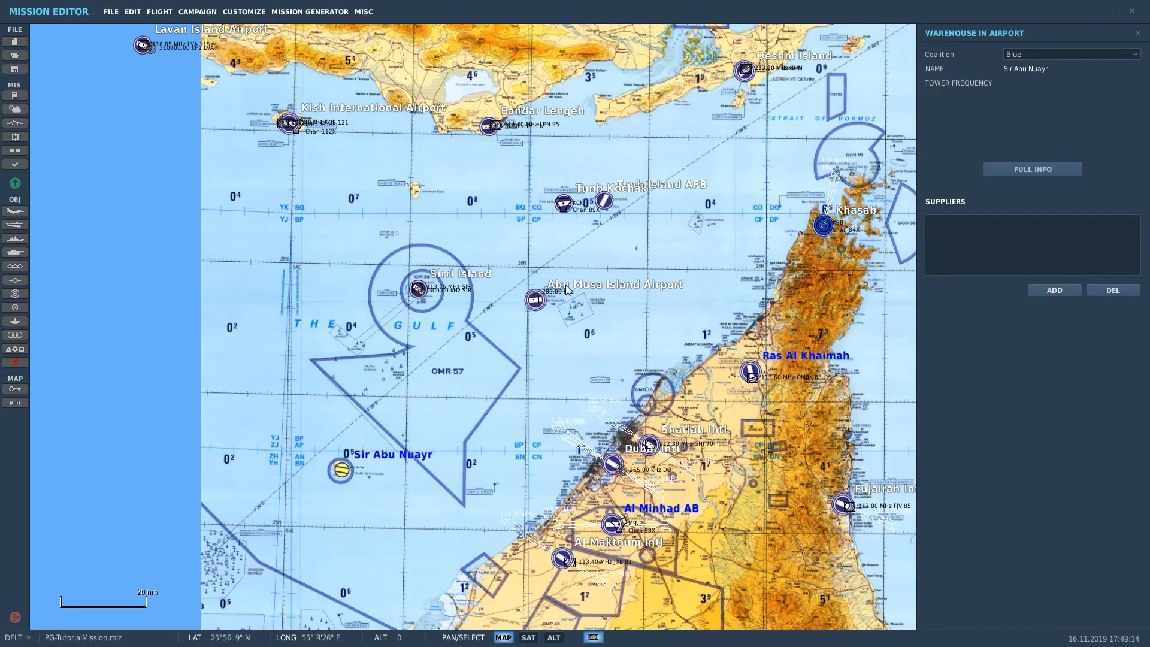
Open Abu Musa Island Airport's warehouse details and survey the airfields across the whole Gulf
click(535, 301)
scroll(476, 396, down, 2)
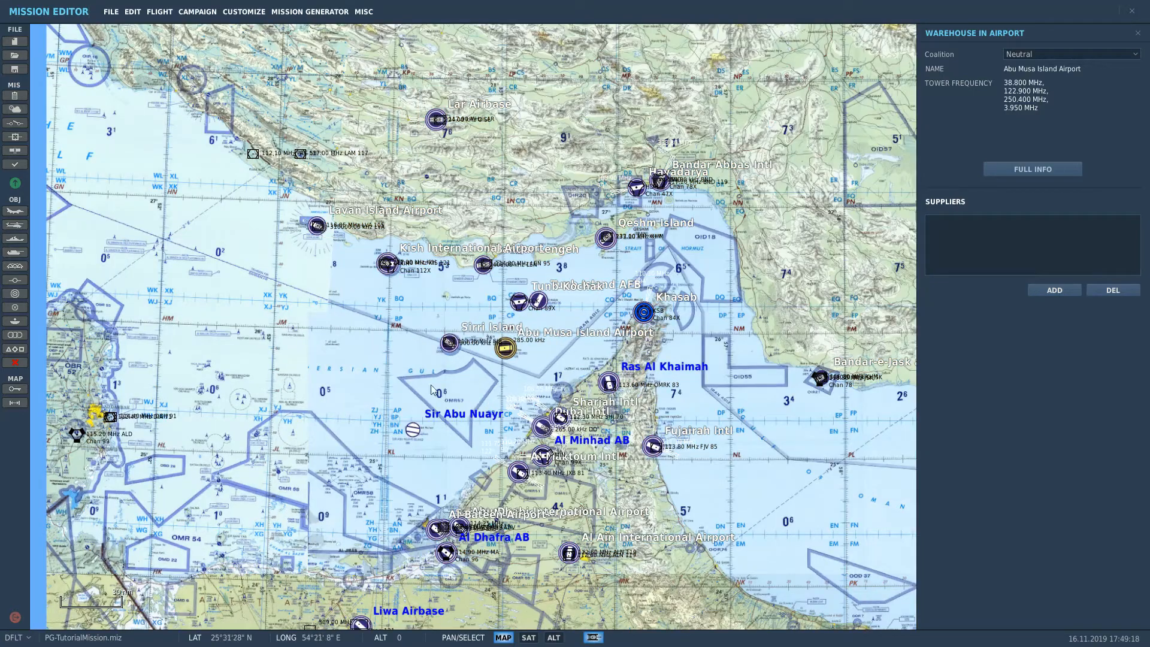
scroll(437, 341, up, 1)
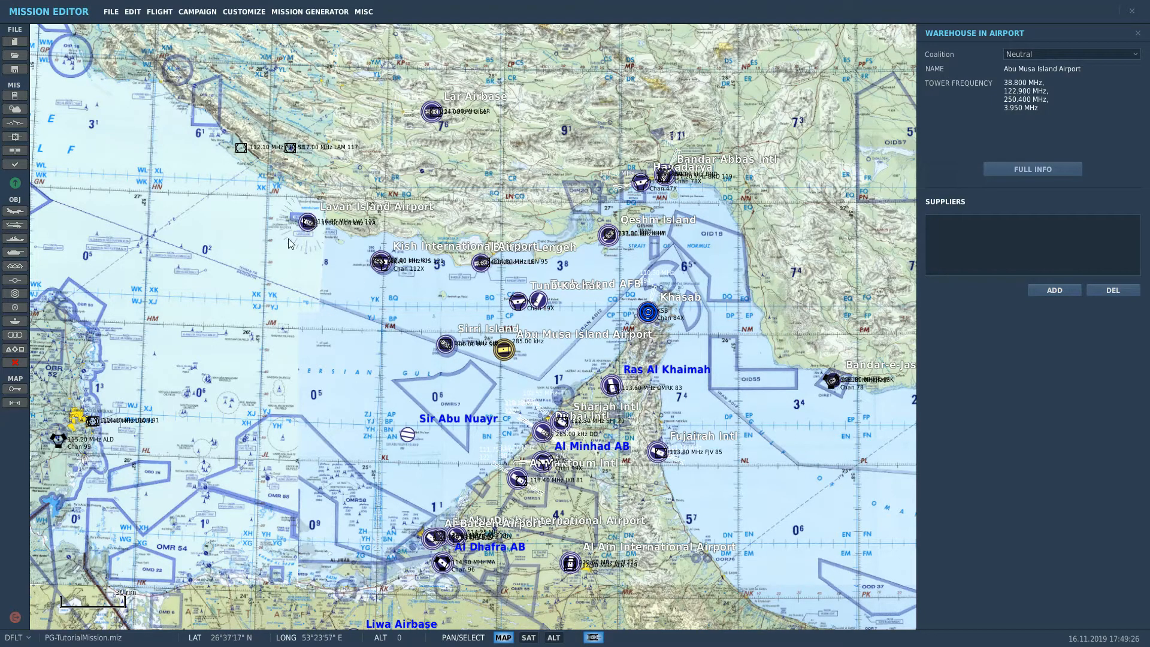
Switch the map back to the ALT display and set Khasab airfield's coalition to Red
scroll(588, 343, up, 10)
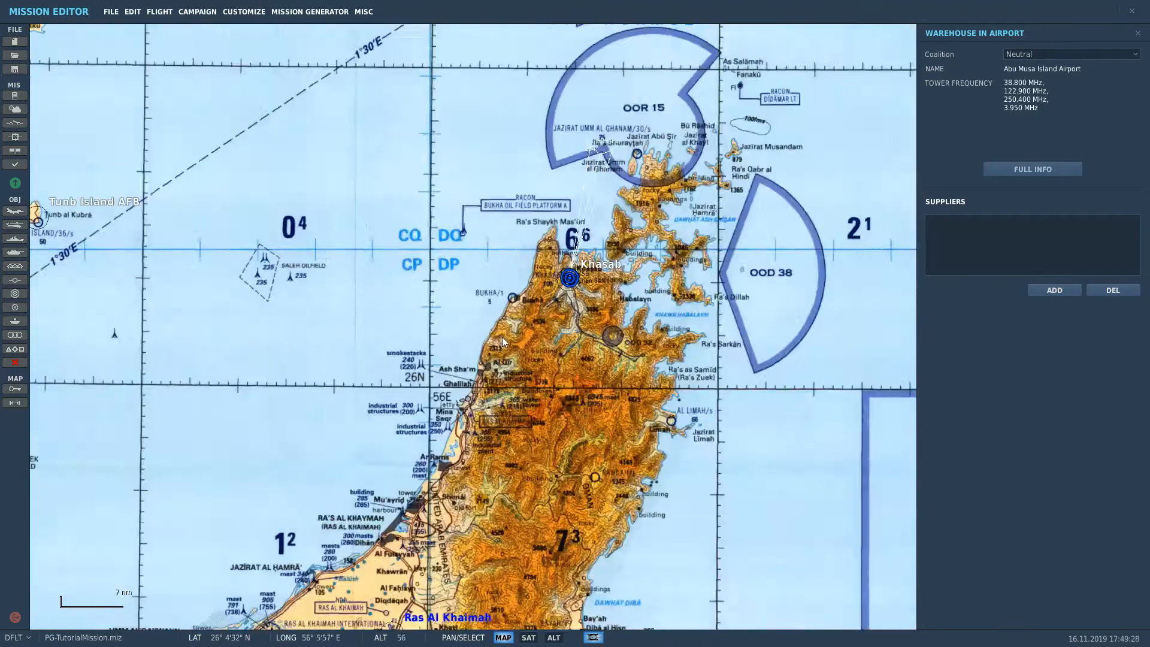
scroll(666, 246, up, 2)
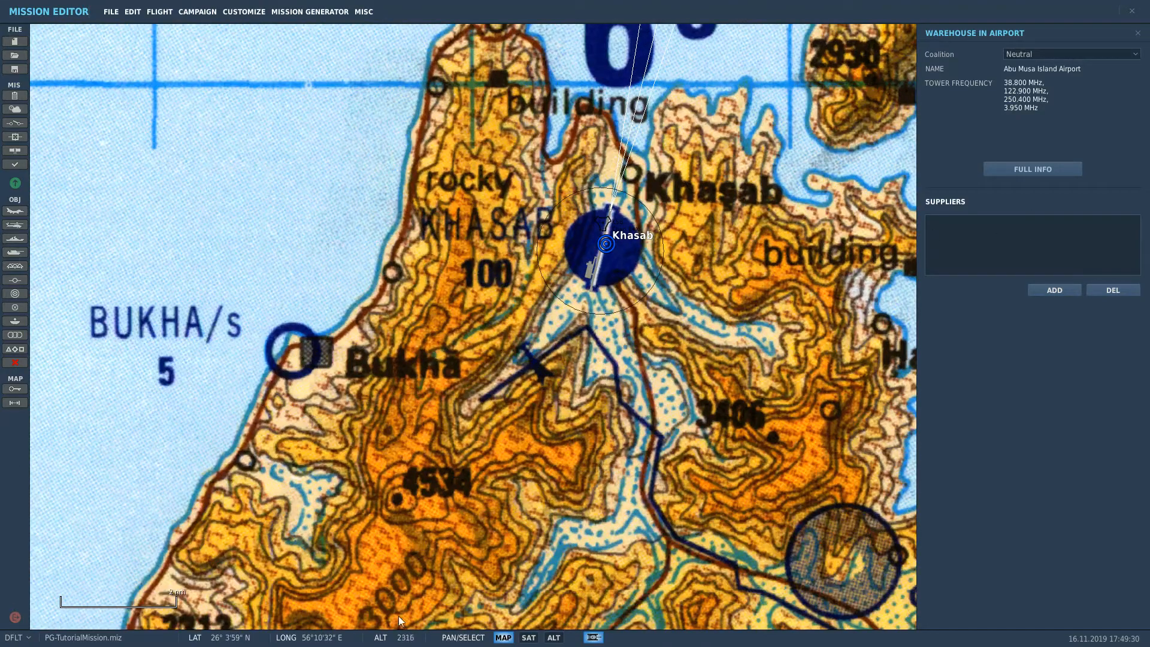
click(549, 640)
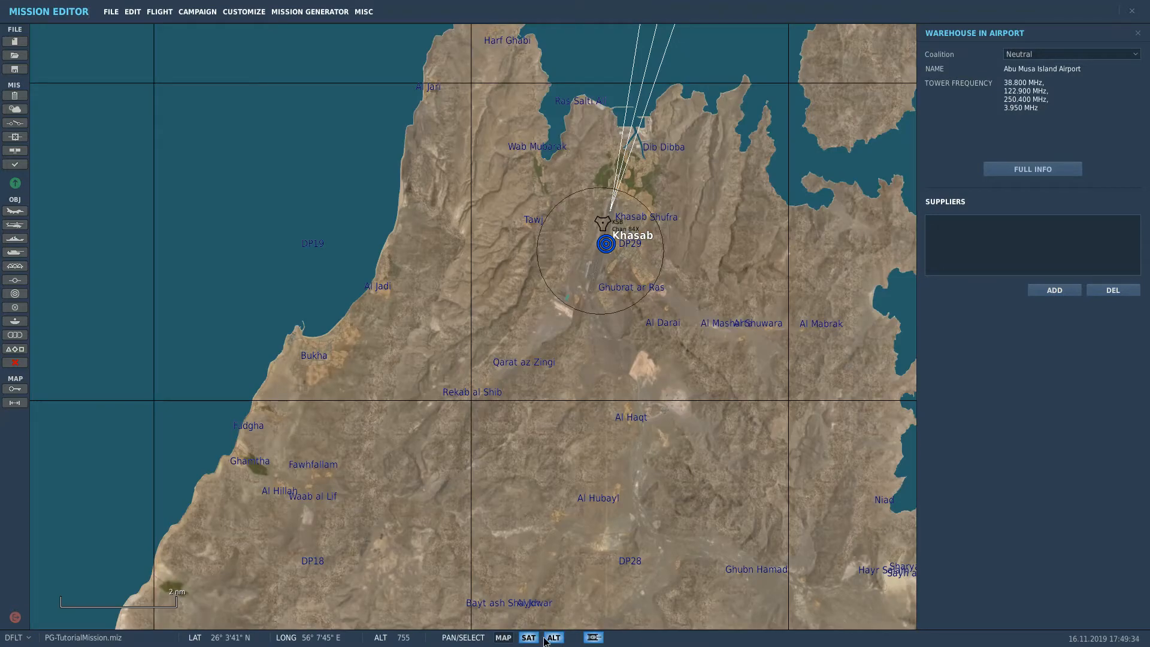
click(545, 639)
scroll(593, 252, up, 2)
click(596, 254)
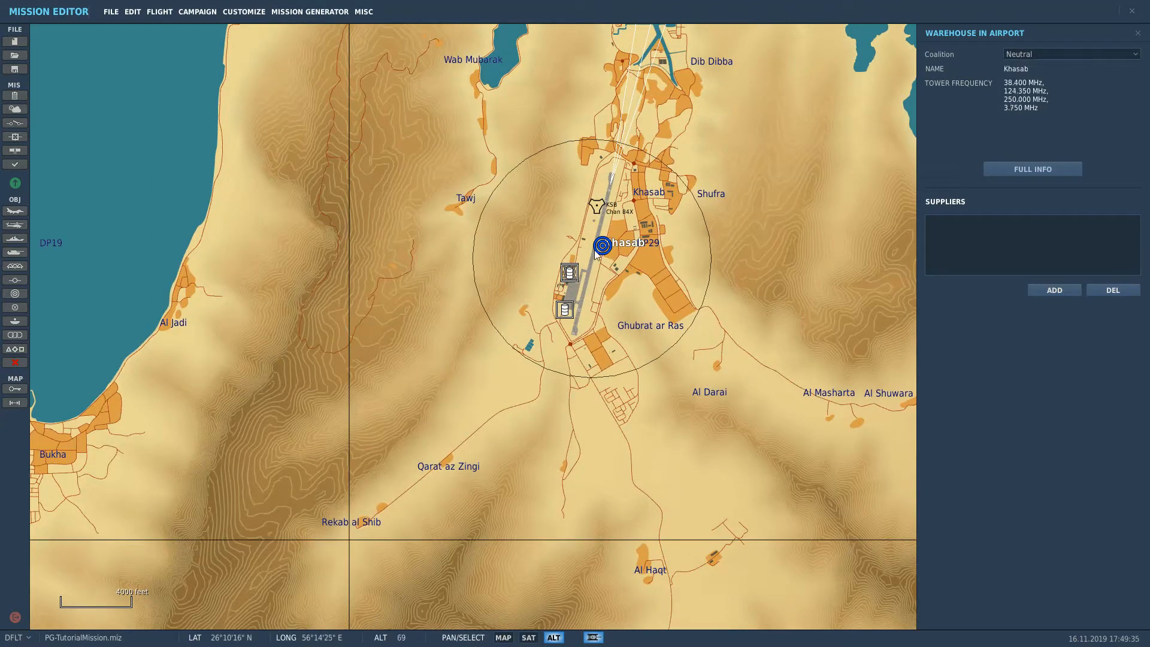
click(1050, 59)
click(1047, 79)
scroll(638, 232, down, 5)
drag(588, 258, 675, 520)
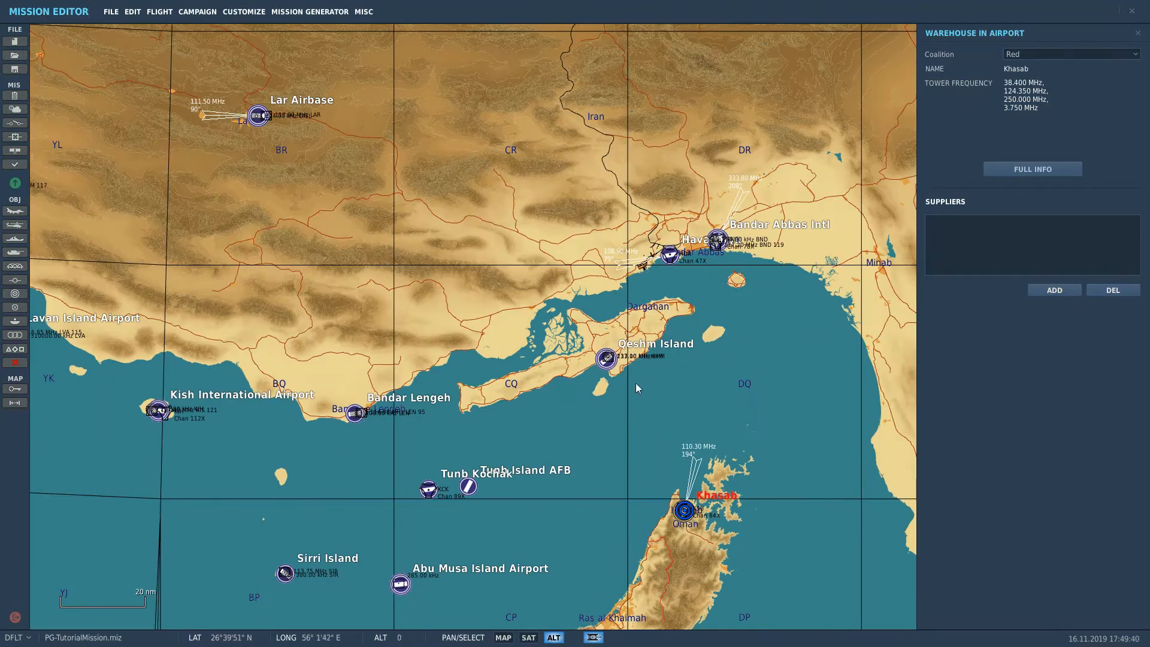
Set Tunb Island AFB's coalition to Red
scroll(636, 388, up, 4)
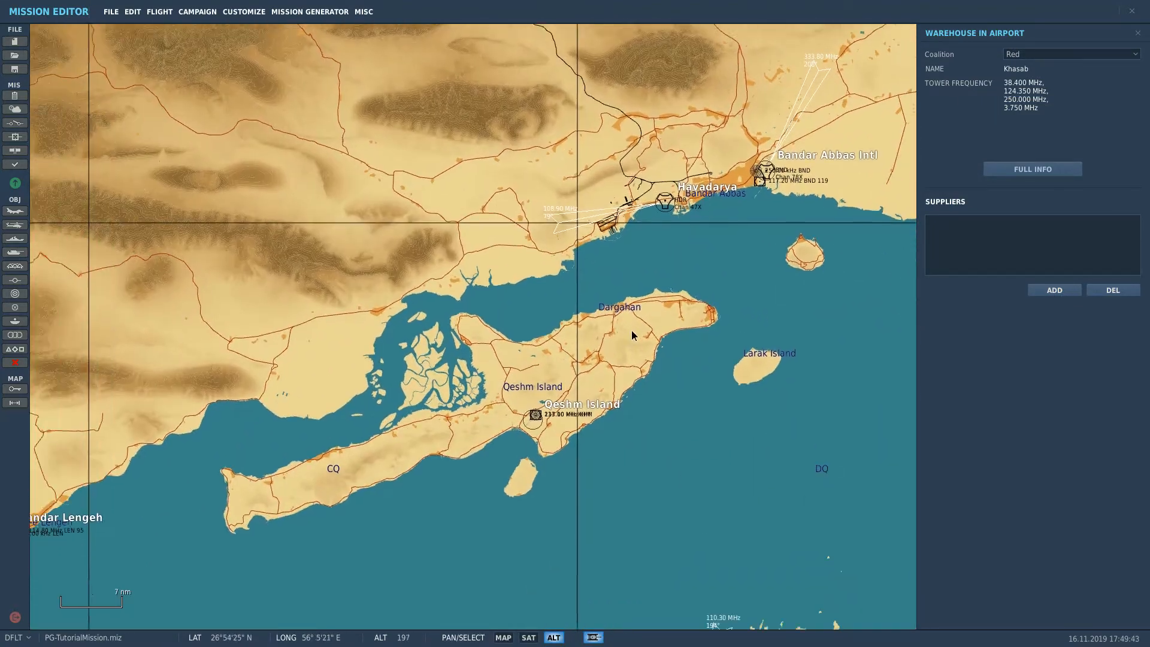
scroll(632, 335, up, 3)
scroll(590, 316, down, 6)
scroll(590, 315, up, 1)
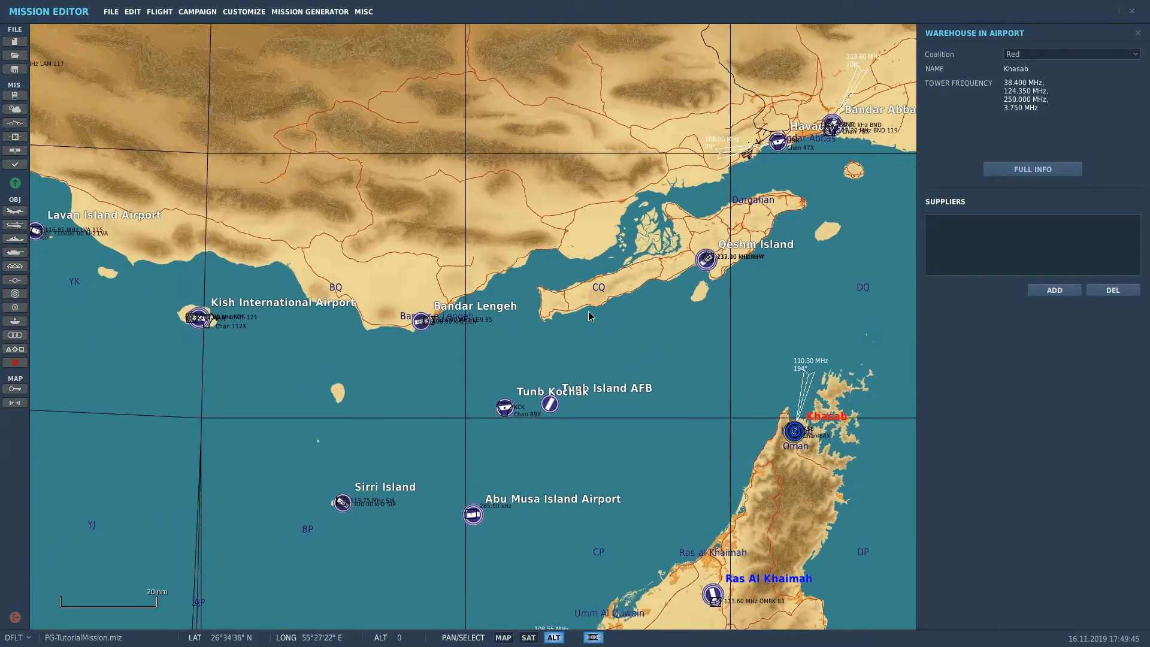
drag(590, 315, 661, 399)
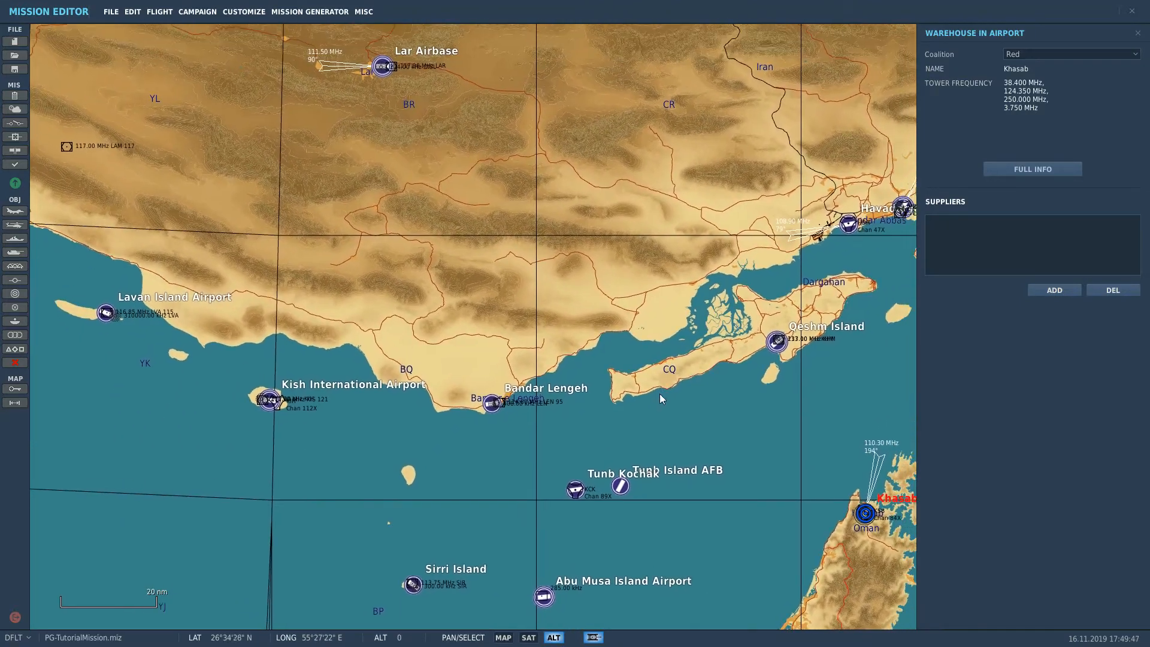
click(620, 486)
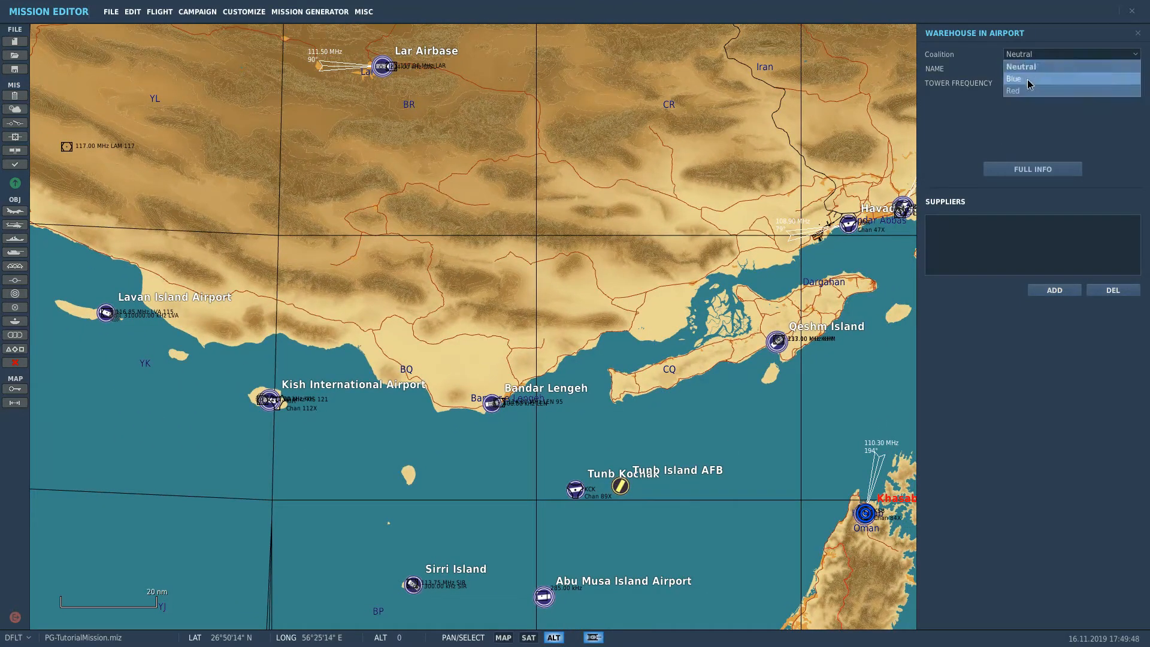
Set Lar Airbase's coalition to Red
drag(470, 101, 586, 262)
click(537, 228)
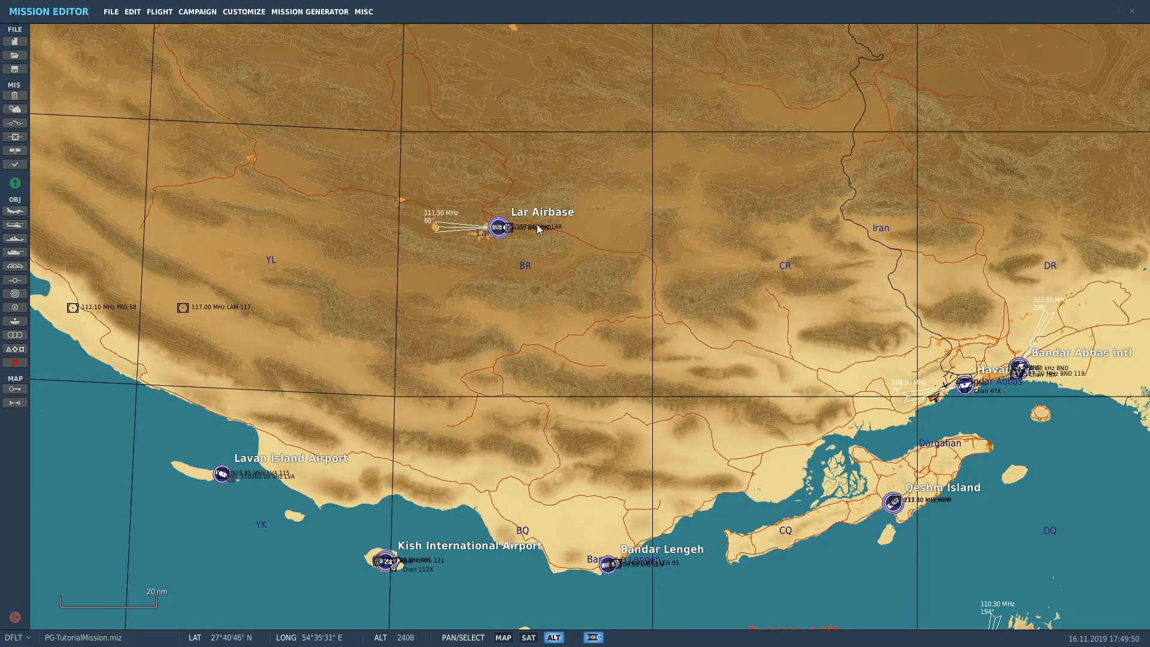
click(497, 230)
click(1035, 55)
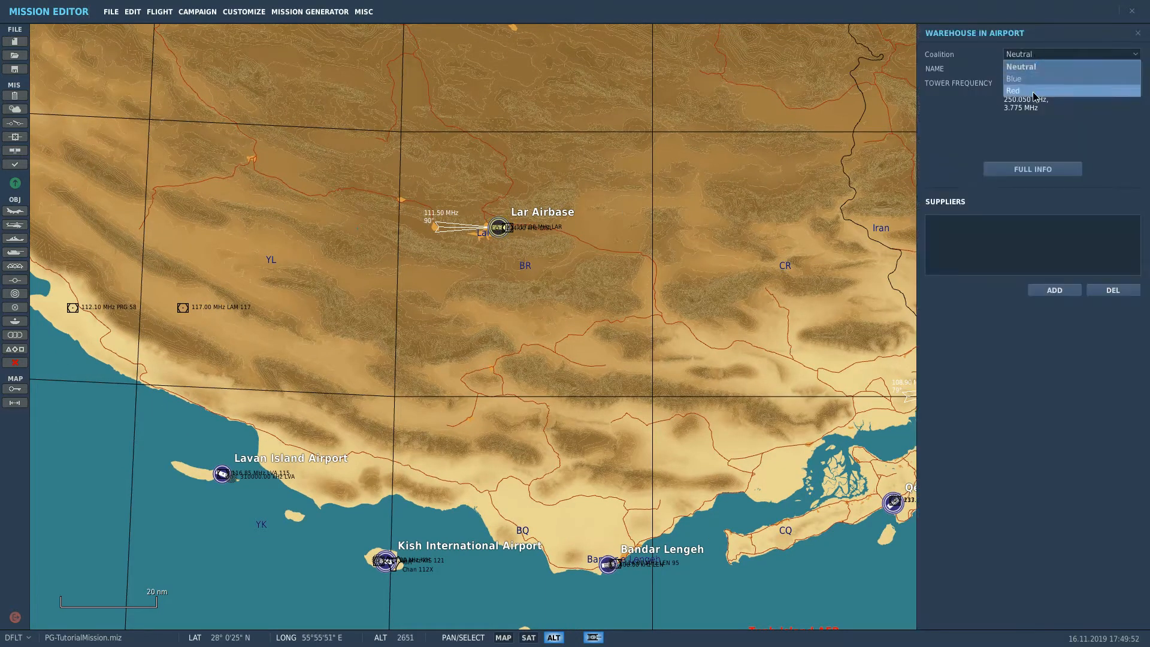
click(1032, 91)
Set Shiraz International Airport's coalition to Red
drag(734, 160, 375, 376)
scroll(379, 375, down, 3)
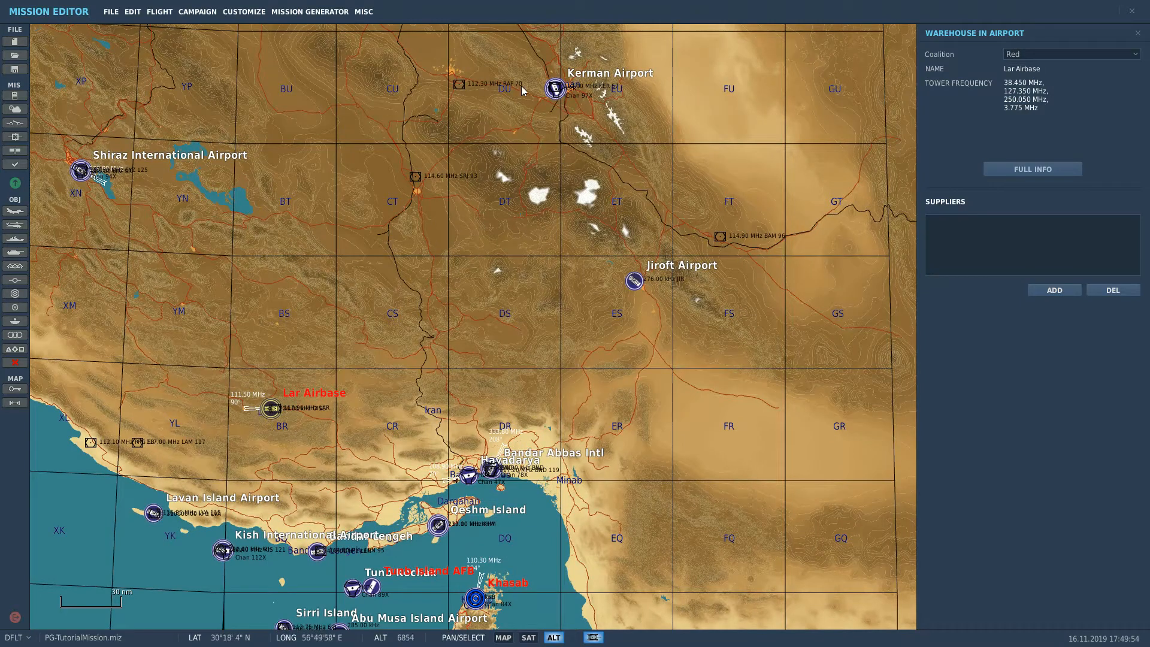
drag(290, 176, 455, 234)
click(259, 234)
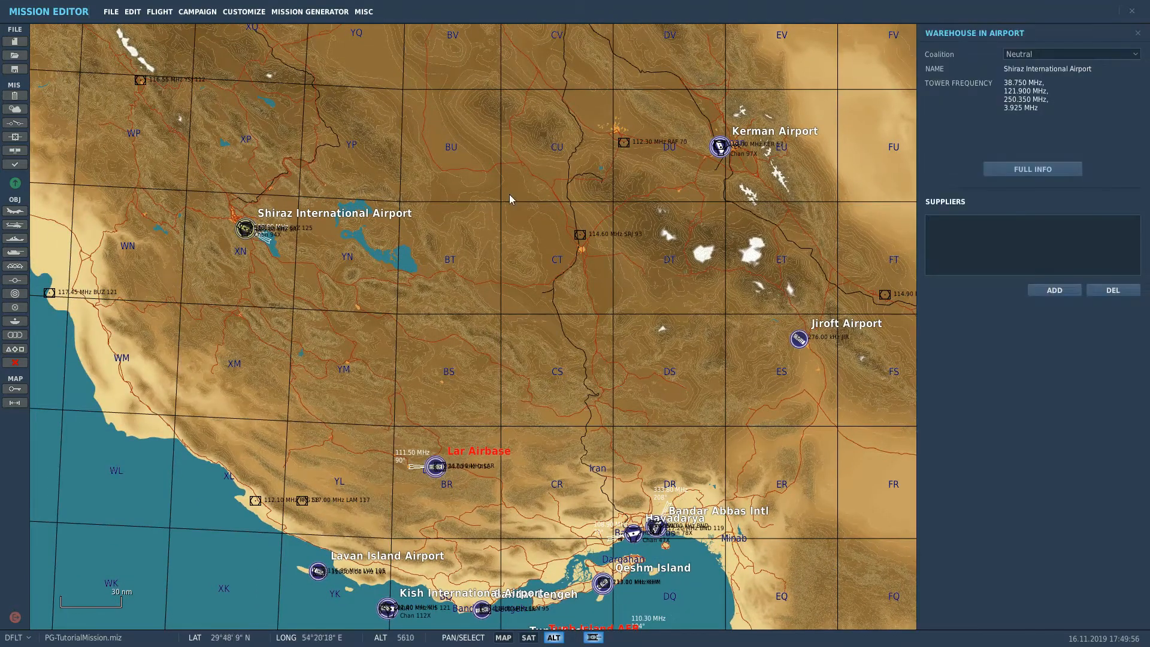
click(1040, 54)
click(1043, 96)
click(1038, 53)
click(1043, 91)
Set Kerman Airport's coalition to Red
click(716, 158)
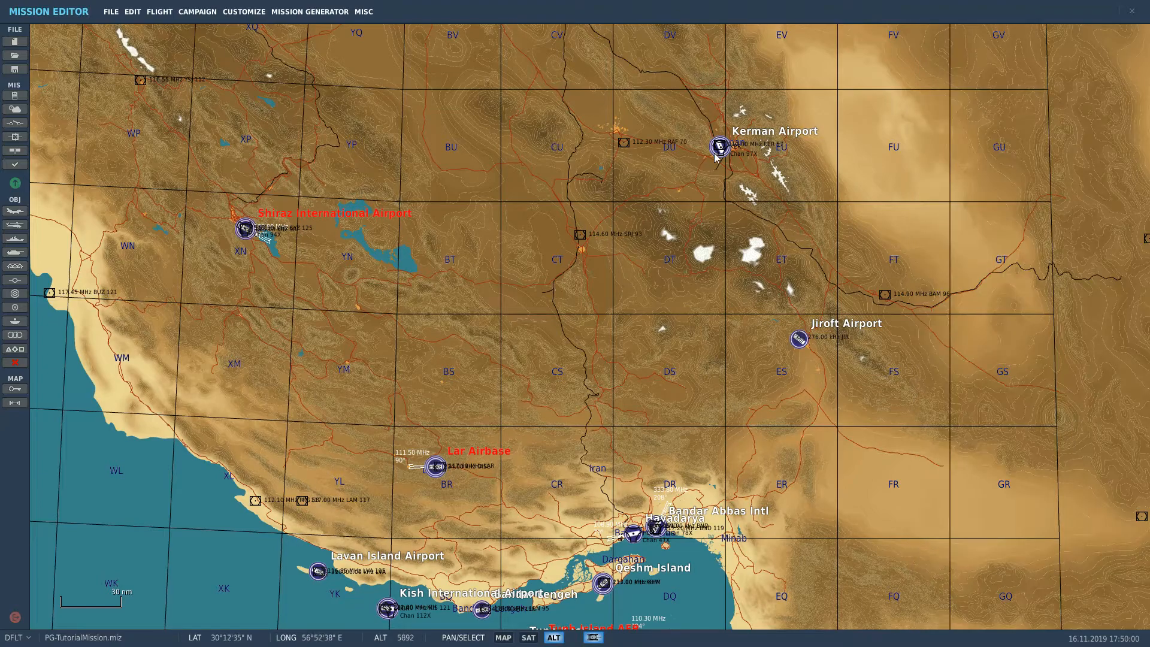
click(720, 147)
click(1040, 54)
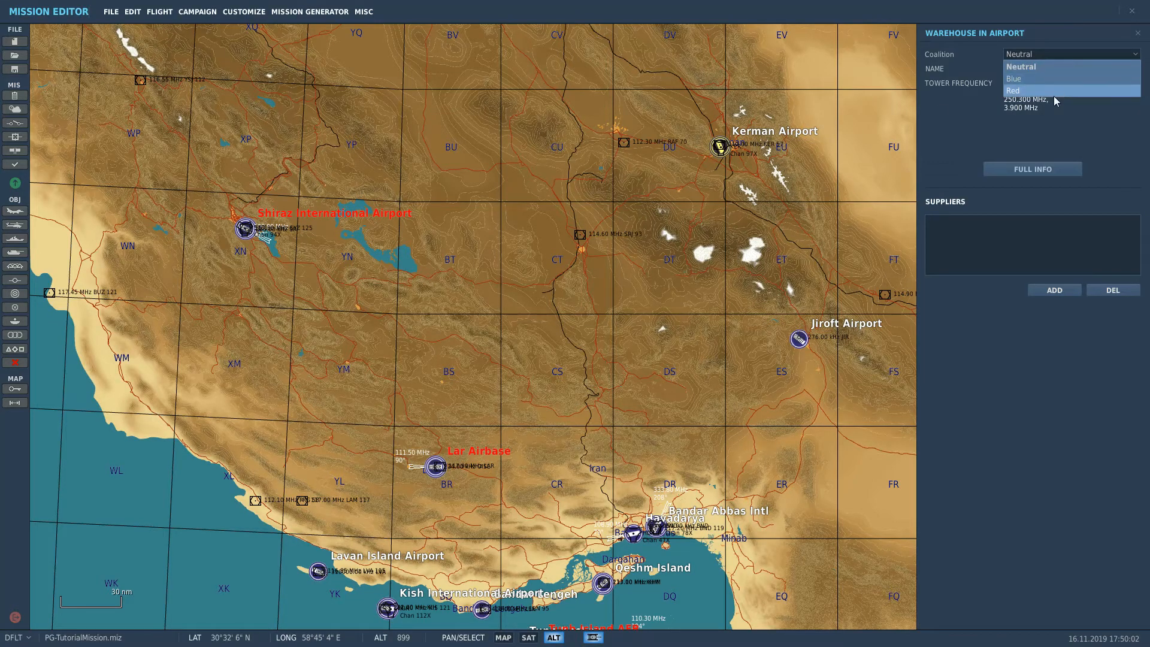
click(1042, 89)
Inspect Jiroft Airport and the area around Bandar Abbas Intl on the map
scroll(639, 379, down, 2)
scroll(639, 379, down, 1)
scroll(676, 441, up, 7)
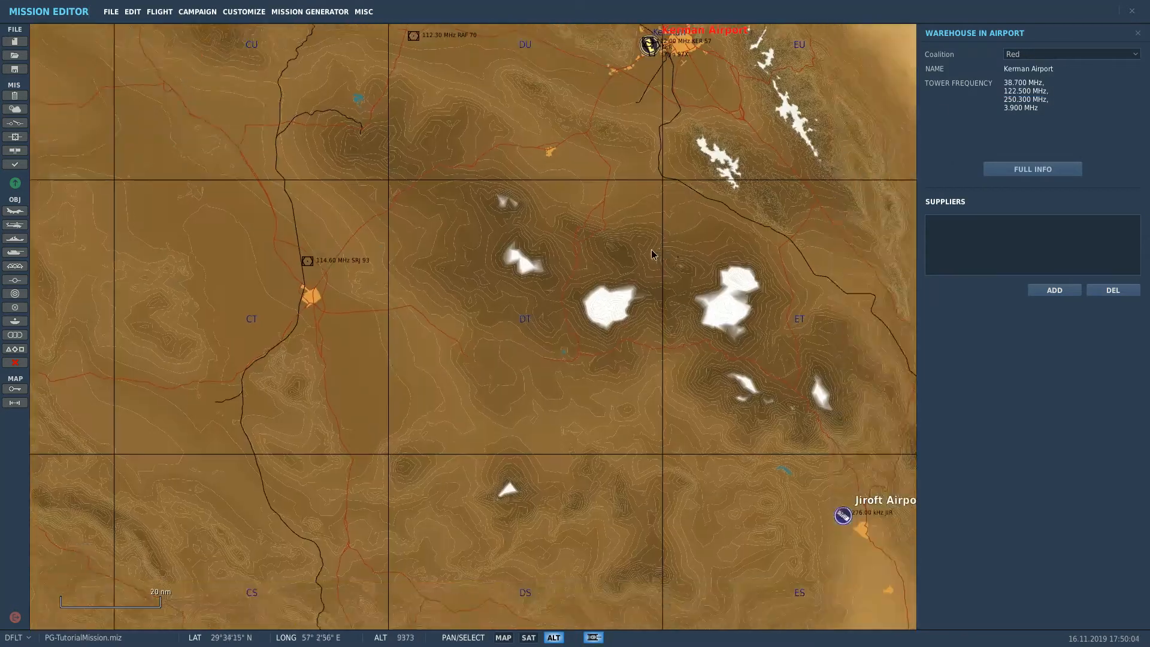
scroll(676, 441, up, 5)
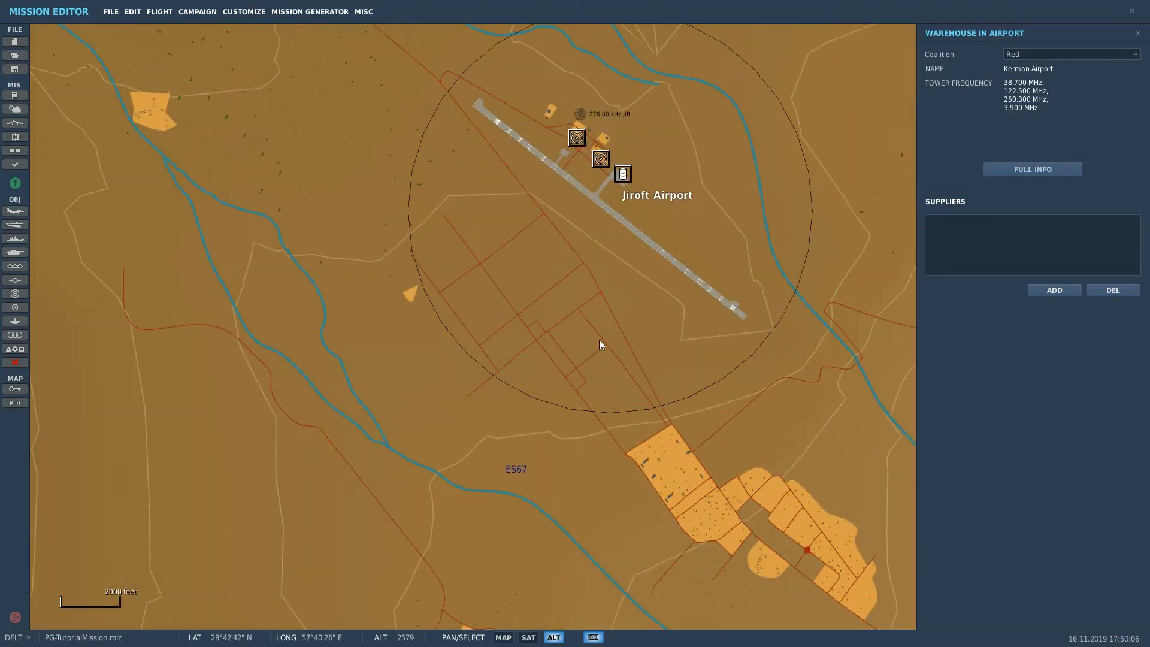
scroll(585, 382, down, 8)
drag(566, 460, 665, 128)
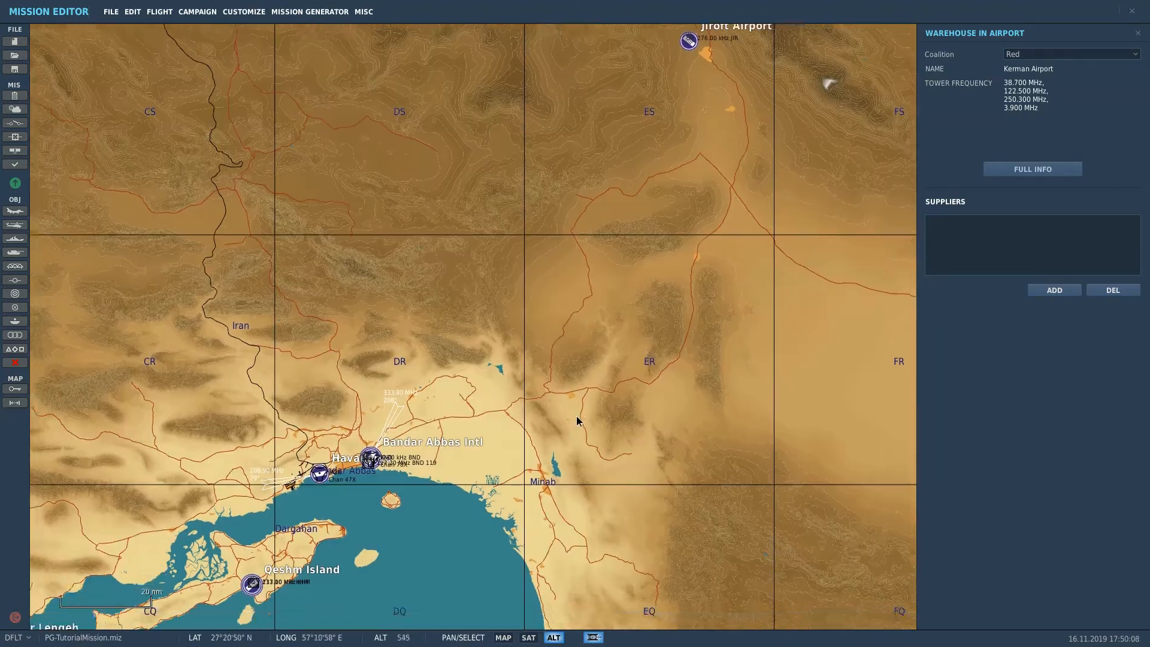
drag(375, 435, 599, 285)
scroll(598, 285, up, 3)
scroll(599, 285, up, 2)
scroll(595, 425, up, 7)
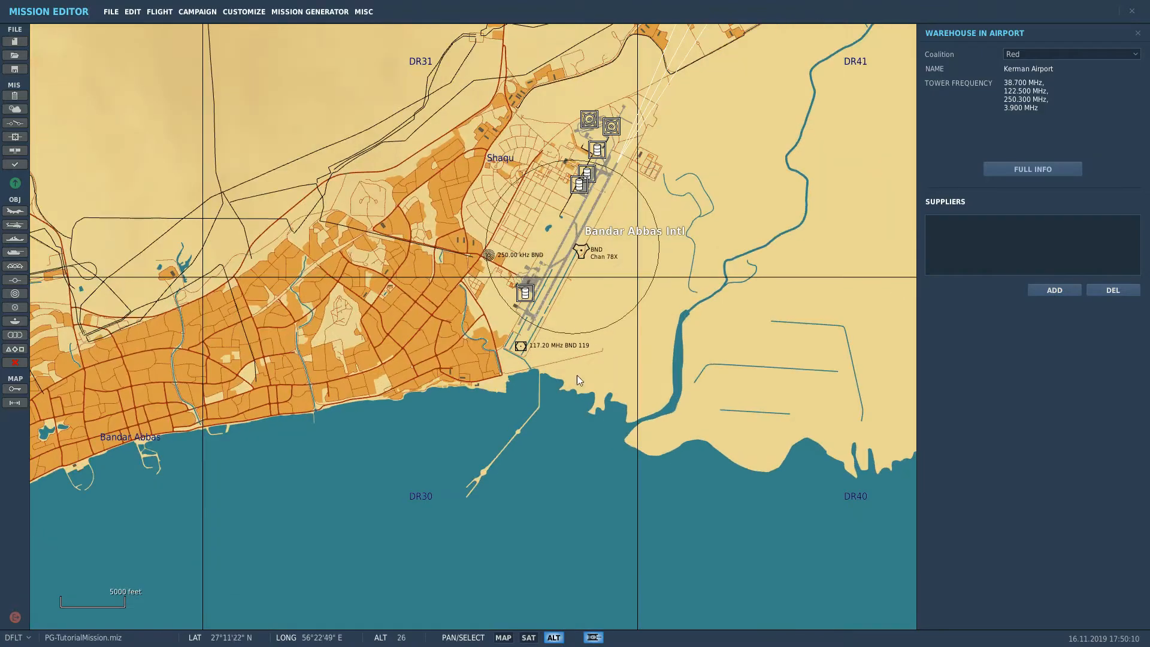
drag(579, 323, 738, 324)
scroll(738, 325, down, 3)
scroll(738, 325, up, 3)
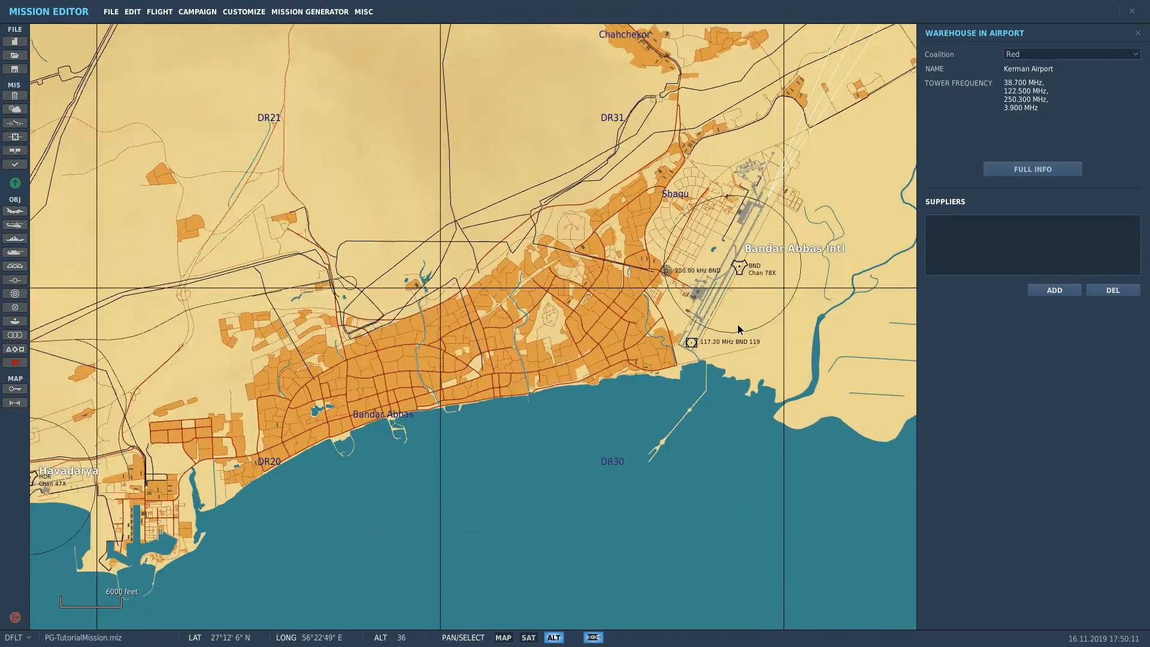
Set Bandar Abbas Intl's coalition to Red
click(738, 271)
scroll(703, 286, down, 6)
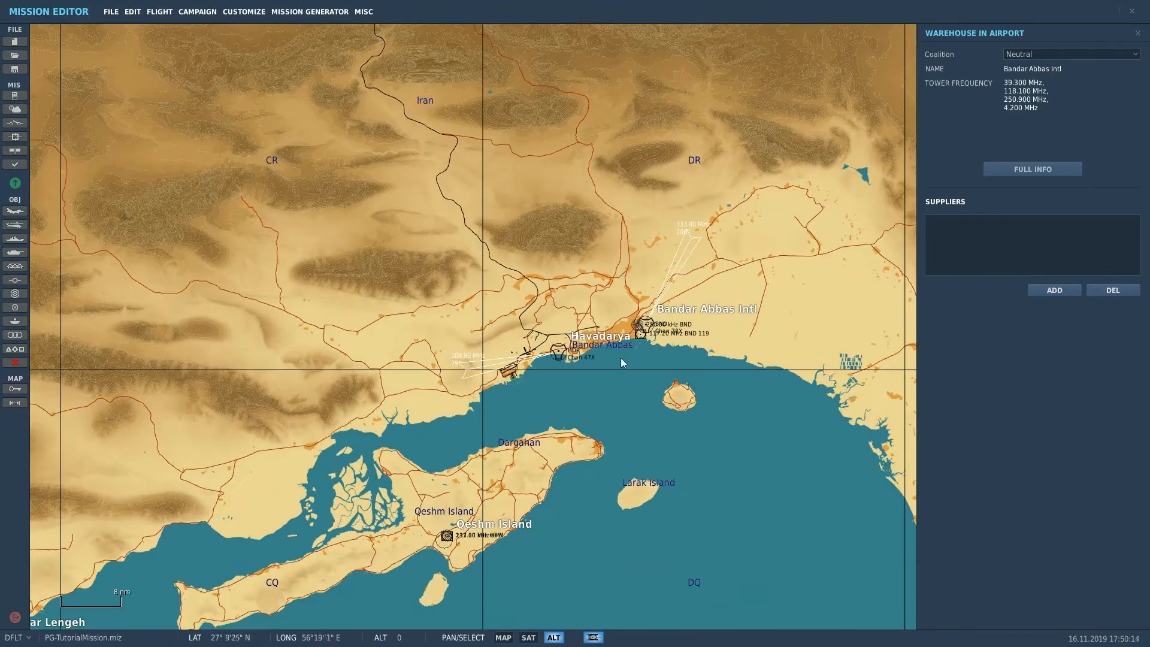
scroll(572, 249, up, 5)
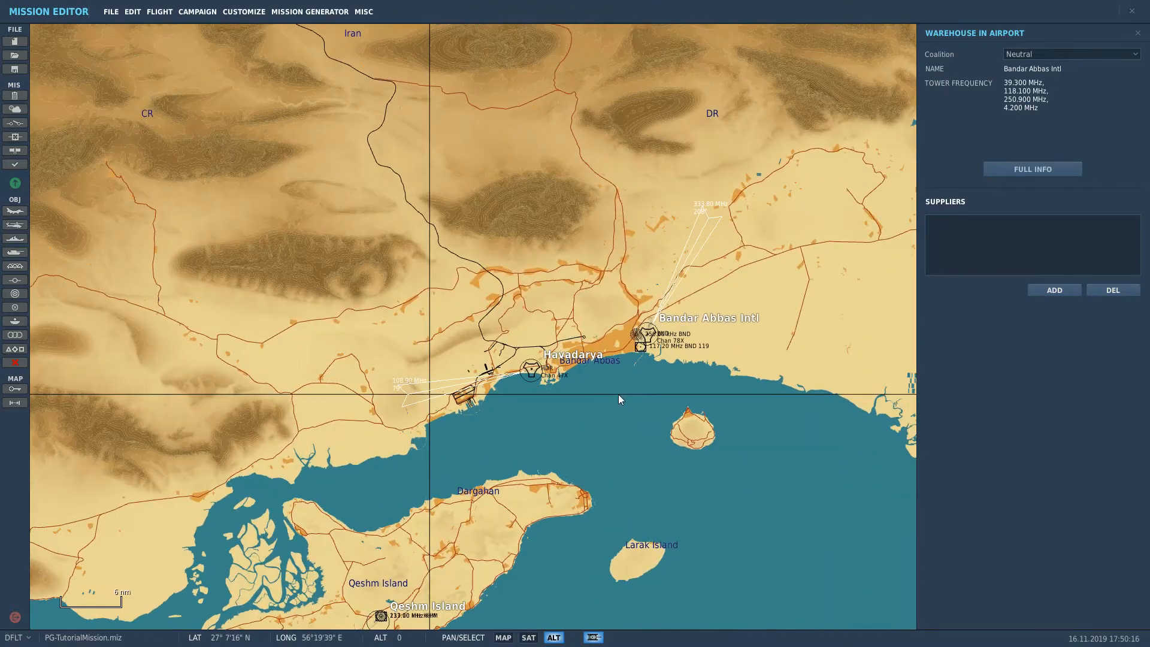
scroll(655, 340, up, 3)
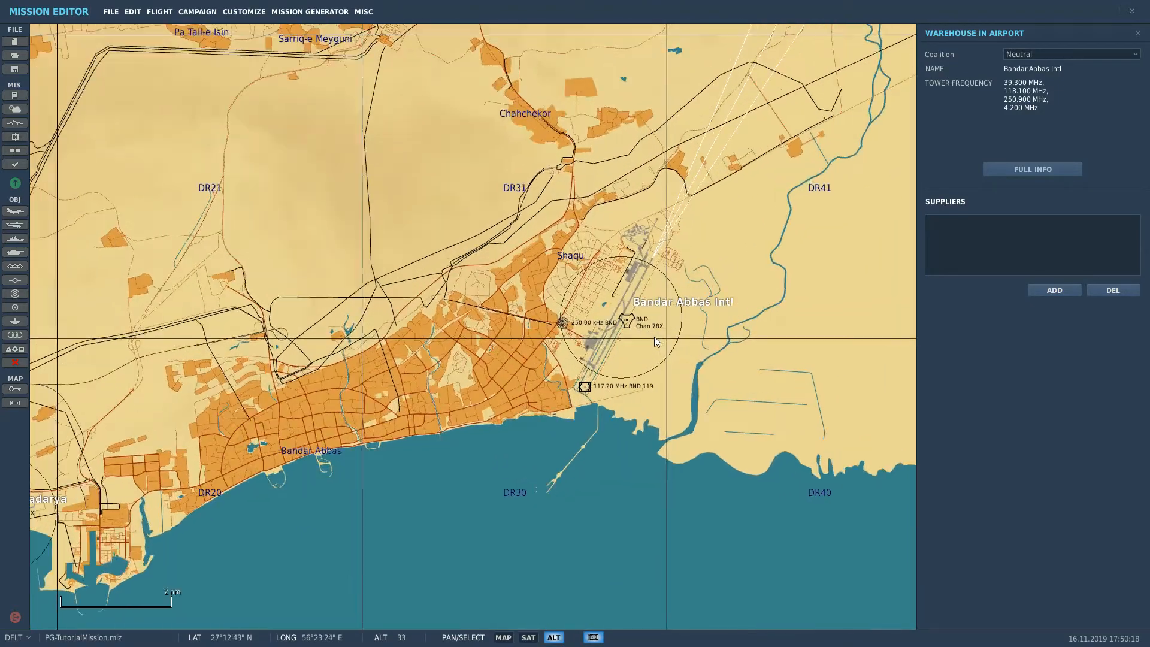
click(1054, 54)
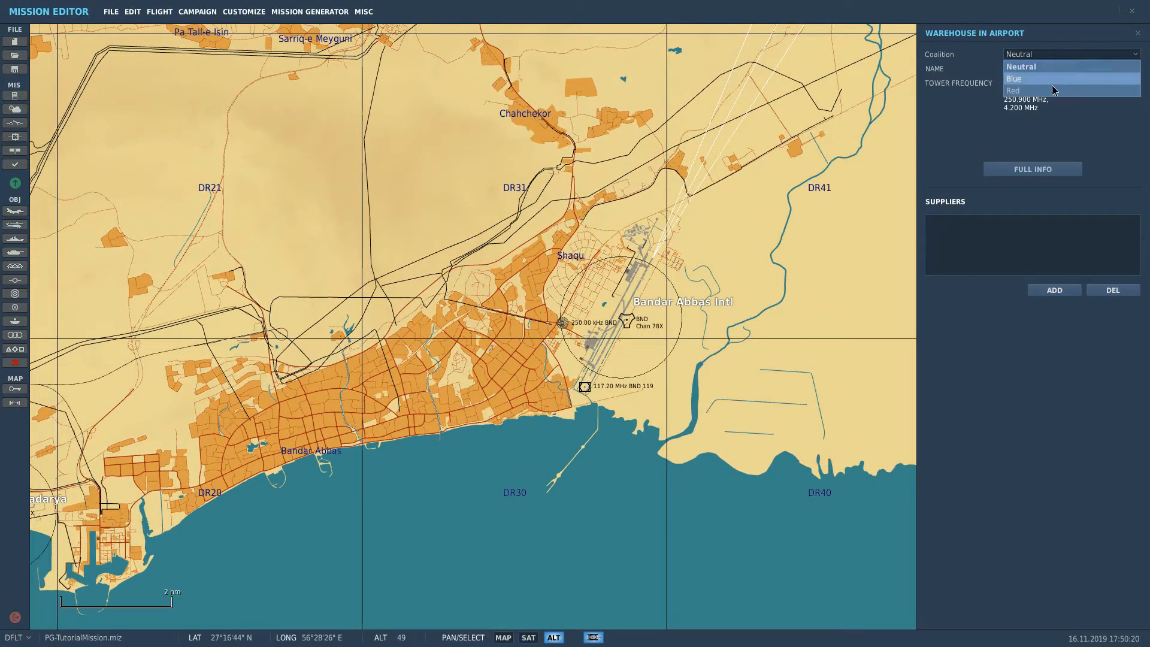
click(1051, 85)
Set Bandar-e-Jask airfield's coalition to Red
scroll(609, 405, down, 6)
drag(582, 442, 719, 145)
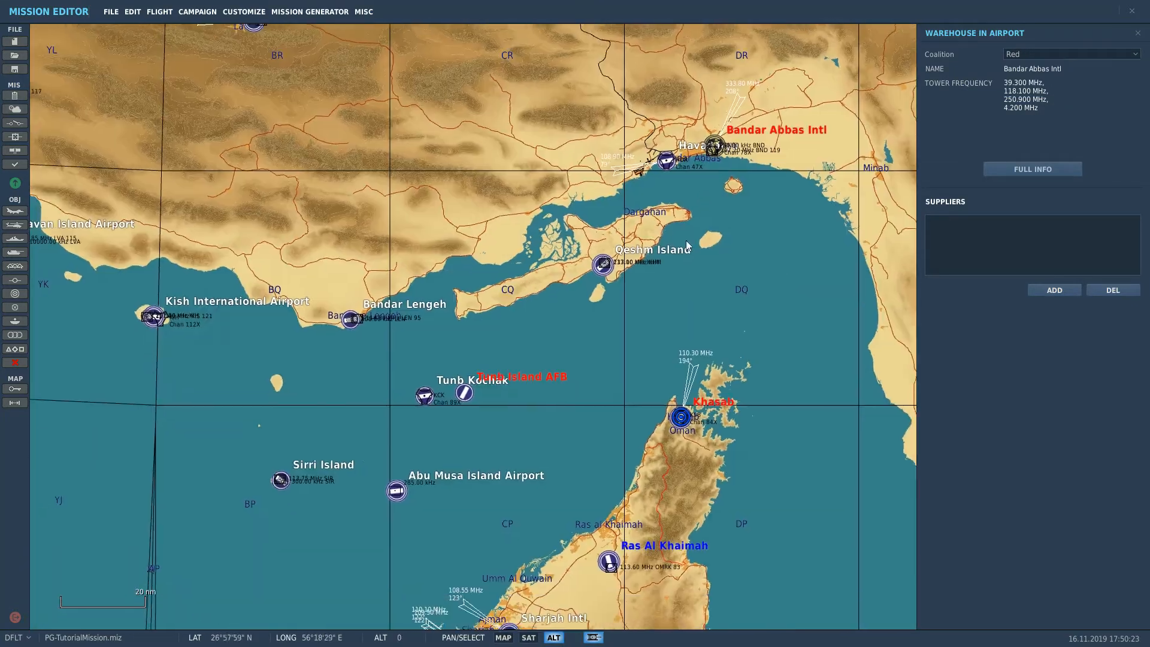
scroll(682, 303, down, 3)
drag(902, 427, 702, 404)
click(649, 397)
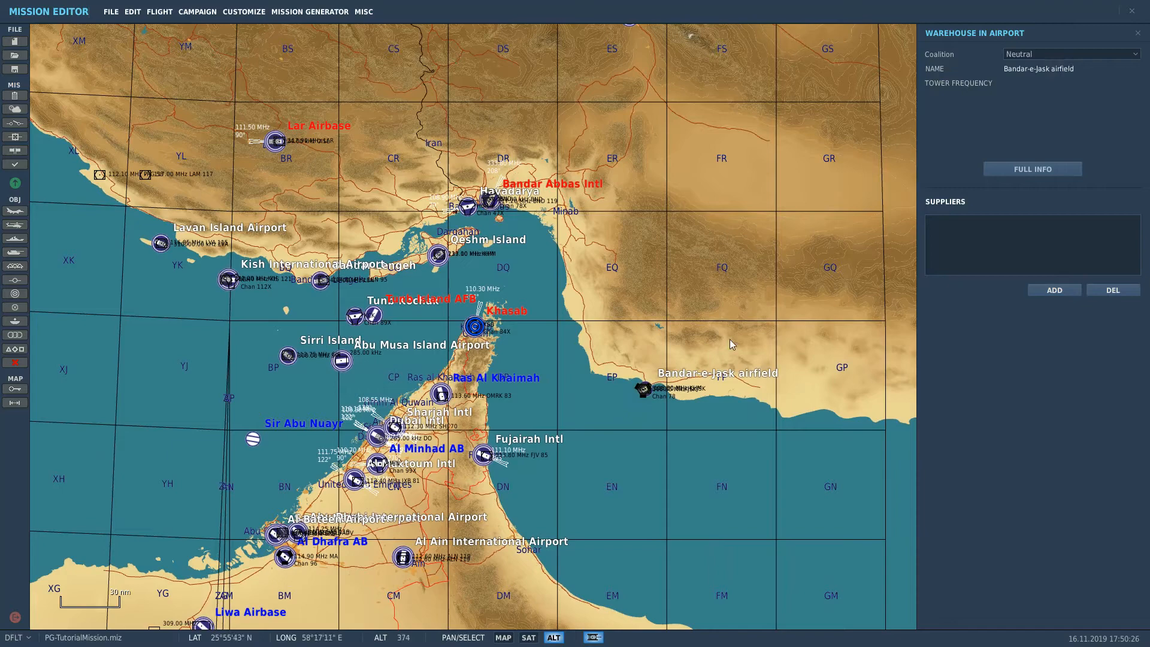
click(1021, 55)
click(1028, 94)
Survey the coalition assignments of the airfields across the Gulf and inspect Lavan Island Airport
scroll(774, 250, up, 2)
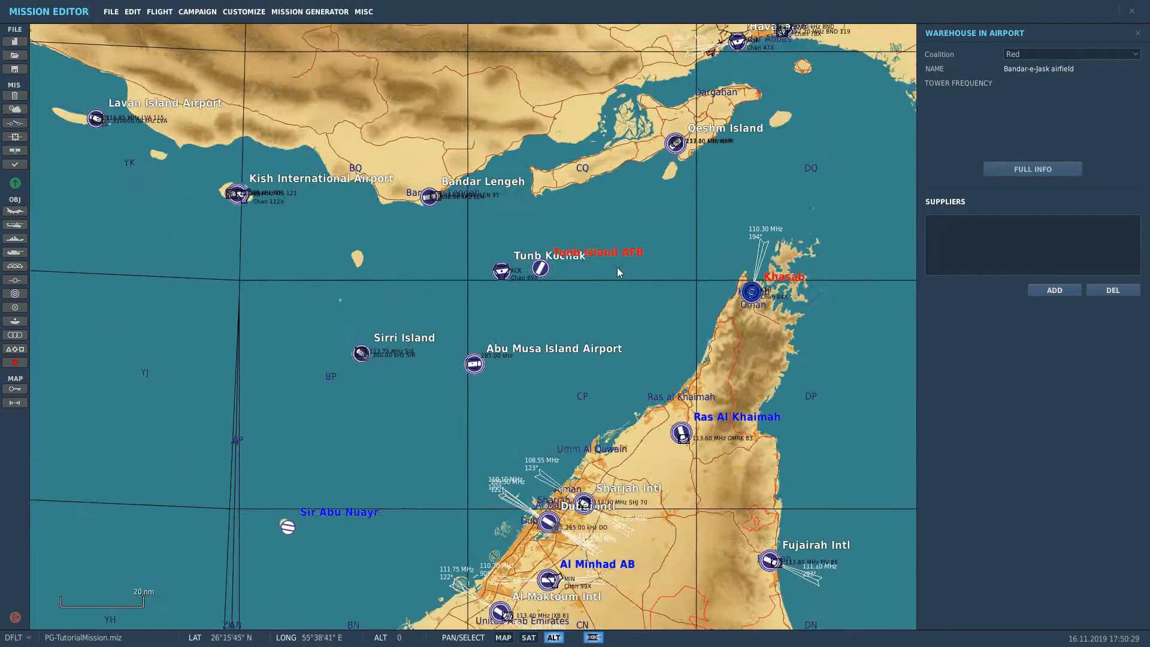
scroll(618, 268, down, 2)
drag(806, 335, 915, 394)
drag(686, 319, 714, 336)
scroll(784, 308, down, 1)
scroll(785, 311, down, 1)
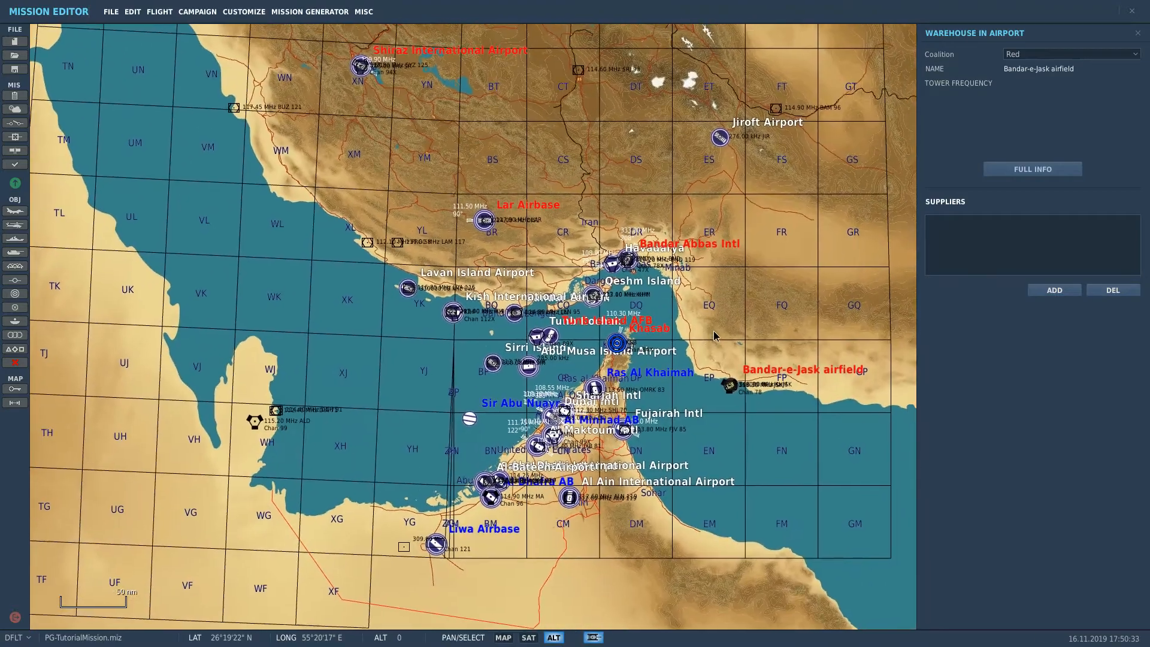
scroll(523, 303, up, 3)
scroll(283, 270, up, 10)
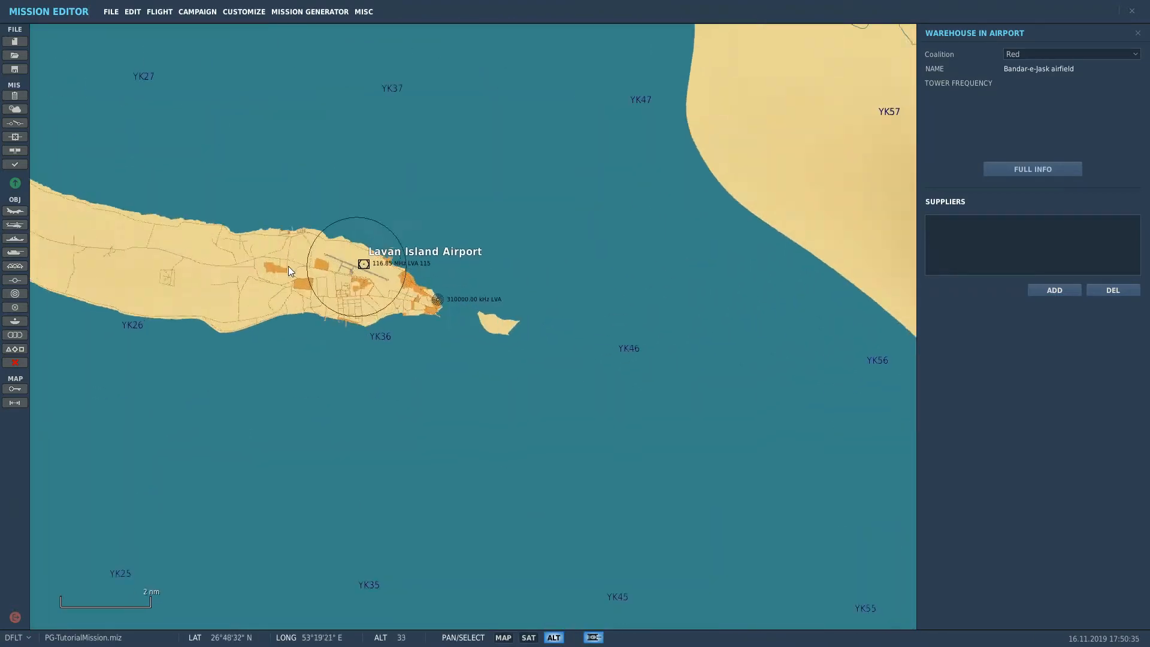
scroll(352, 266, up, 4)
scroll(350, 275, up, 2)
scroll(353, 275, down, 7)
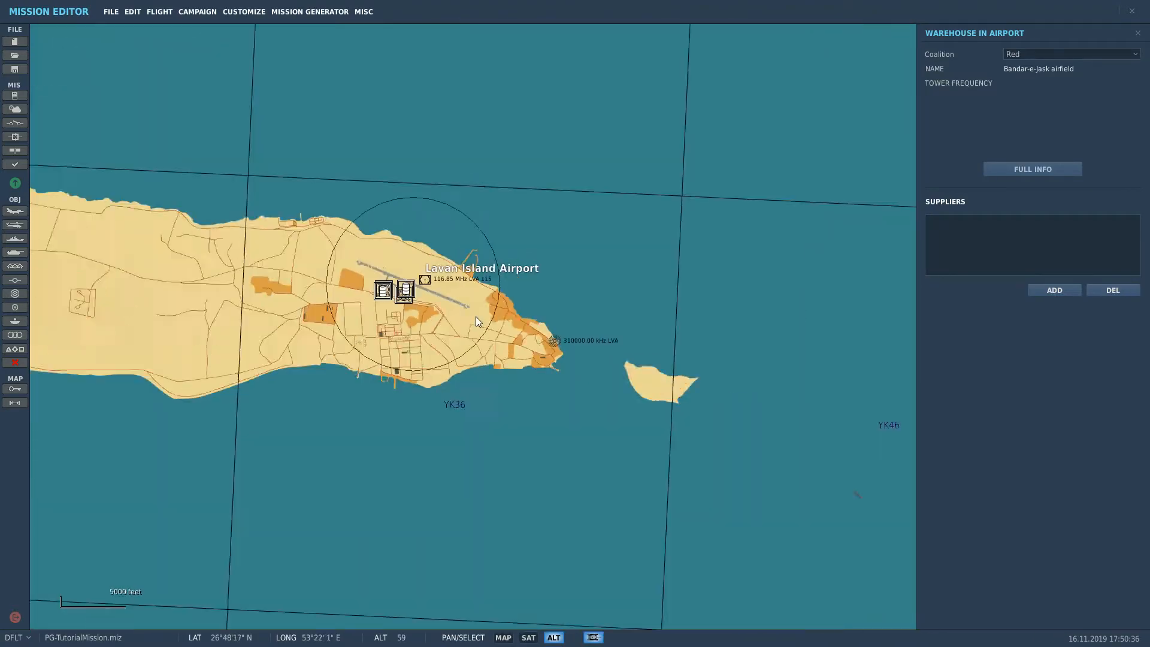
scroll(596, 345, down, 5)
Inspect Kish International Airport and the airfields along the coast around Dubai
drag(588, 343, 153, 254)
scroll(515, 428, down, 3)
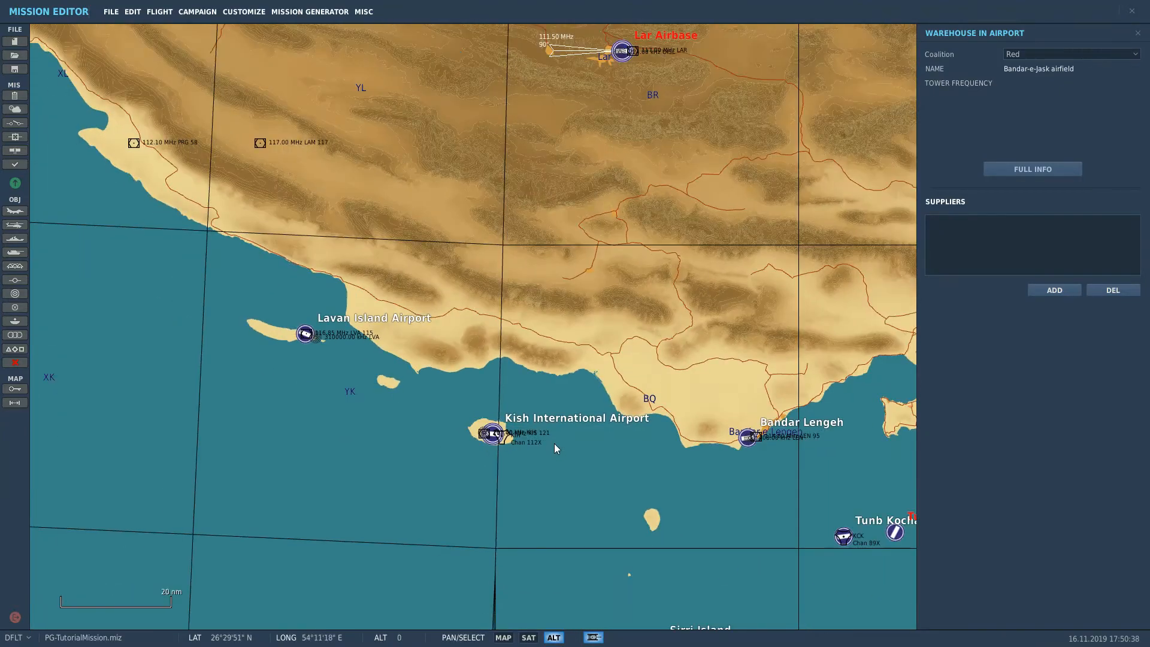
scroll(547, 440, up, 3)
scroll(459, 432, up, 5)
scroll(457, 484, down, 6)
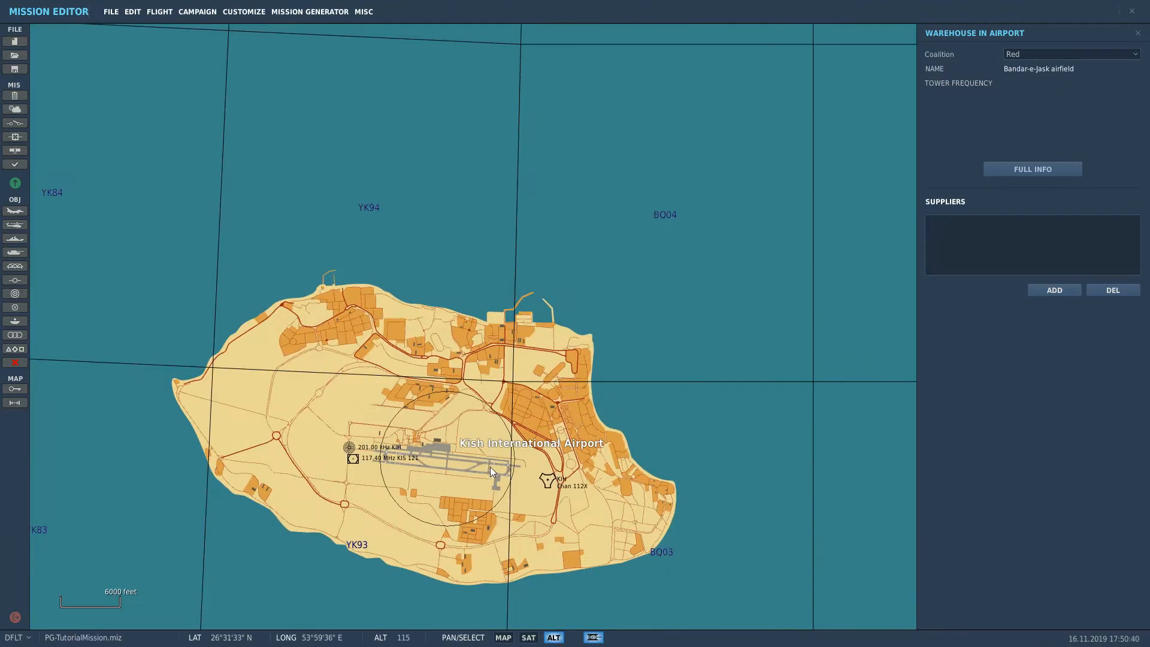
scroll(302, 300, down, 7)
drag(688, 443, 314, 304)
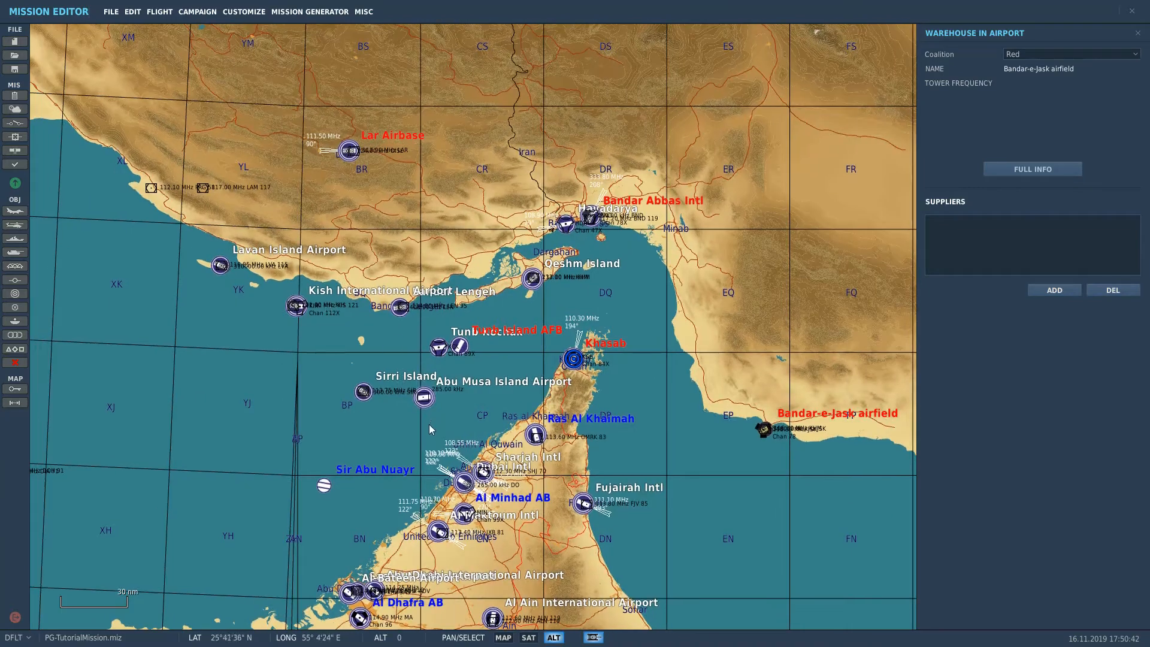
scroll(429, 424, up, 3)
scroll(466, 484, up, 3)
drag(461, 468, 294, 426)
scroll(409, 308, down, 4)
scroll(409, 309, up, 1)
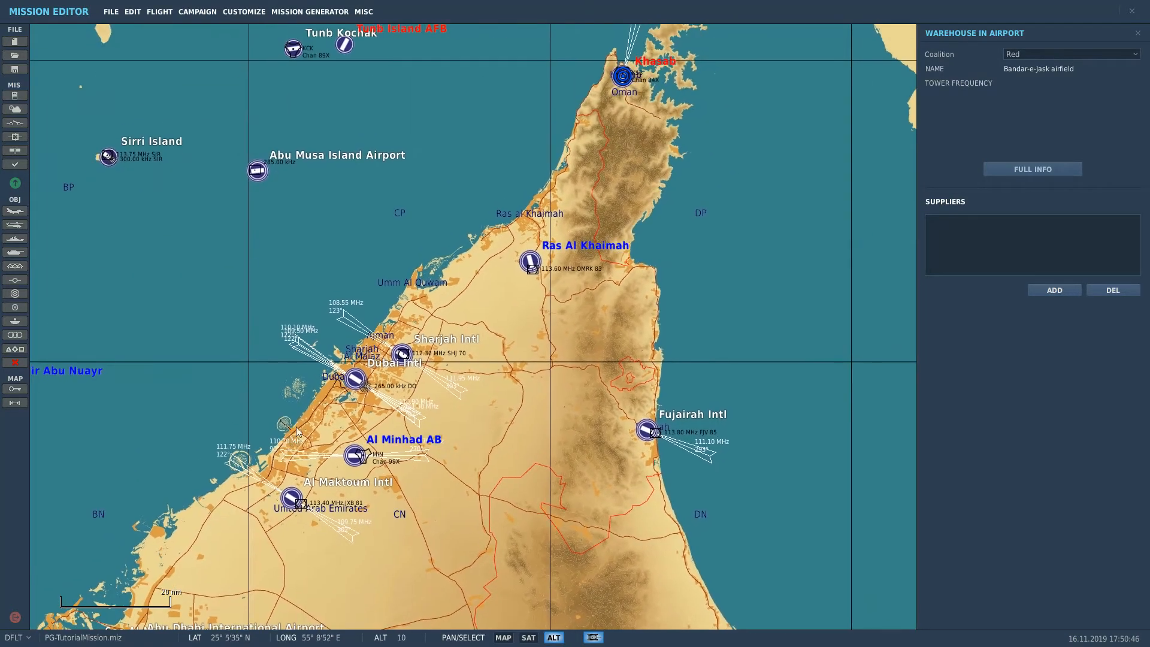
Close the Bandar-e-Jask warehouse details and inspect the terrain around Khasab airfield
drag(567, 228, 507, 419)
drag(539, 353, 464, 376)
scroll(469, 390, up, 4)
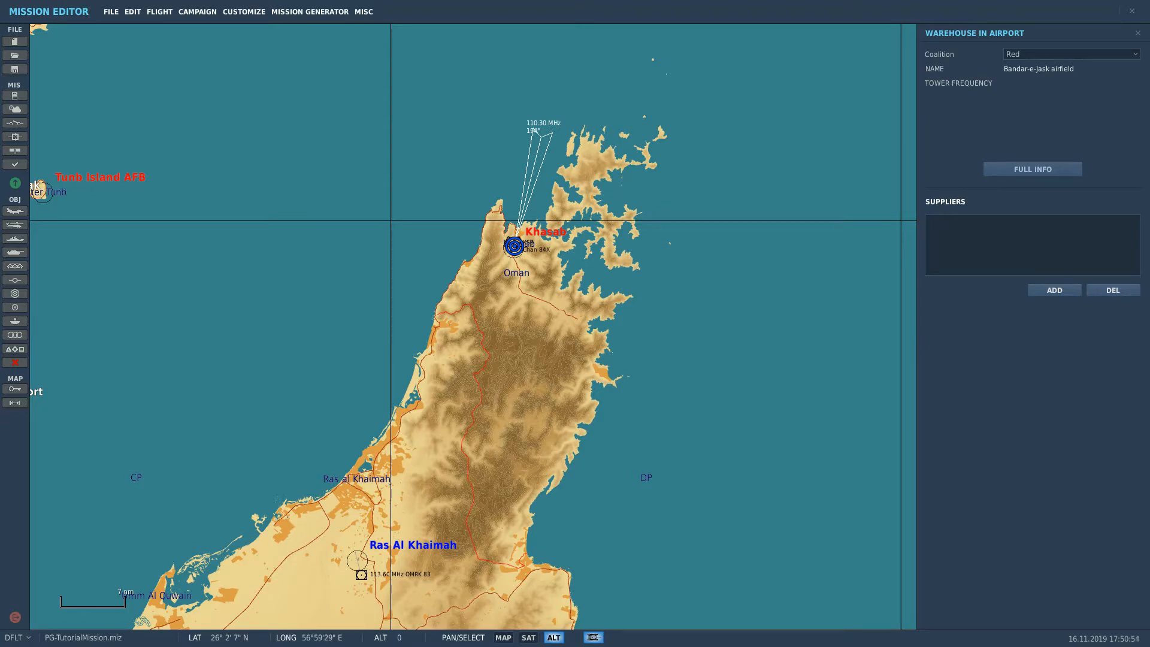
click(468, 215)
drag(477, 270, 609, 325)
scroll(646, 318, up, 3)
scroll(661, 306, down, 5)
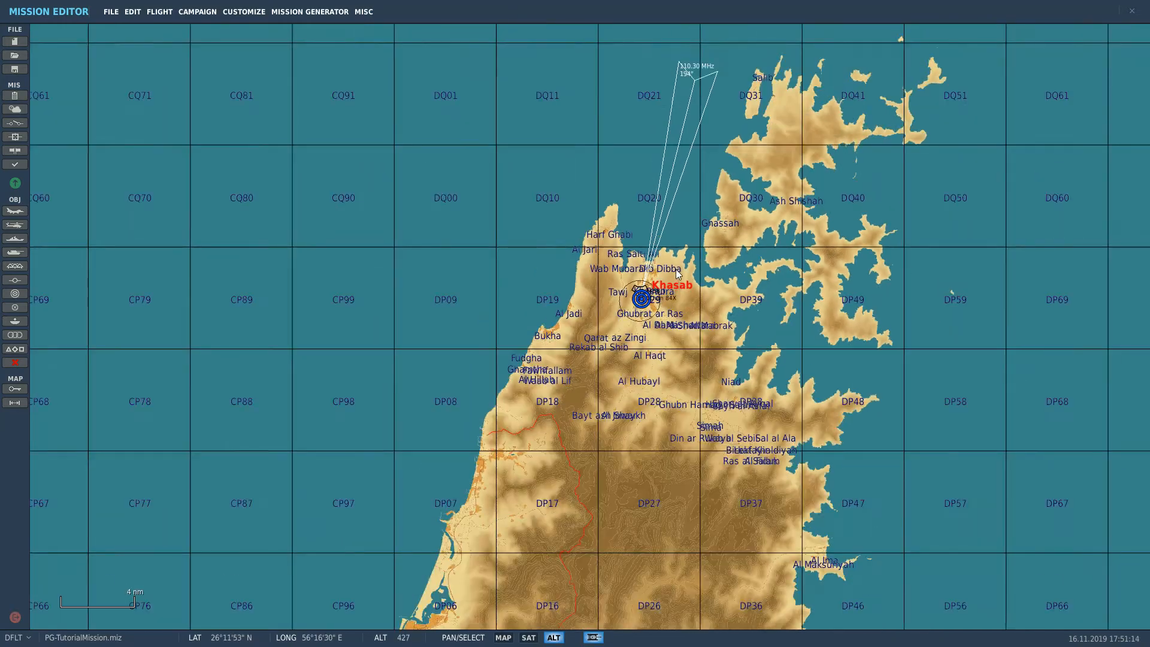
Place a new USA airplane group on the map just south of Al Minhad AB
scroll(800, 217, down, 2)
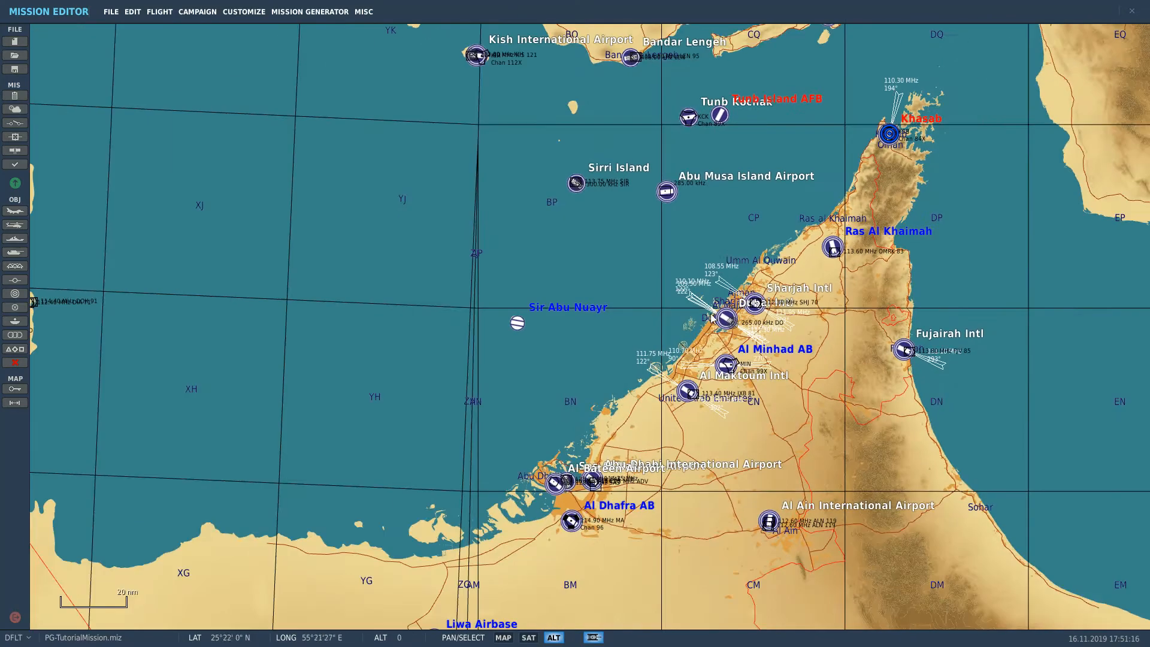
drag(595, 452, 534, 314)
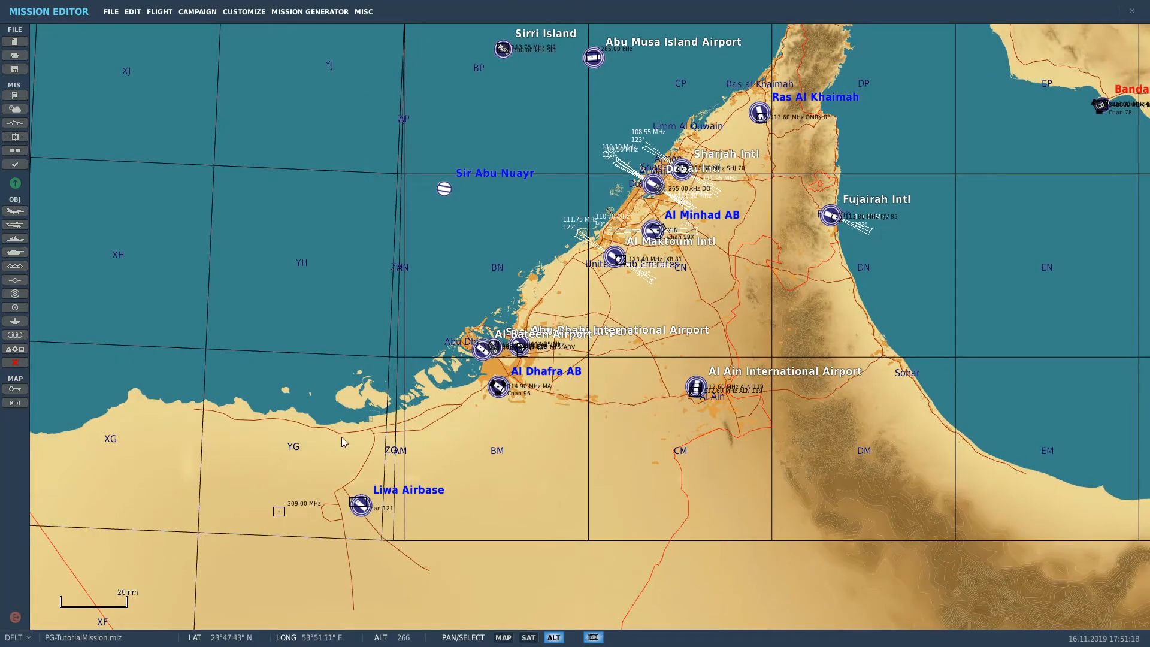
click(15, 212)
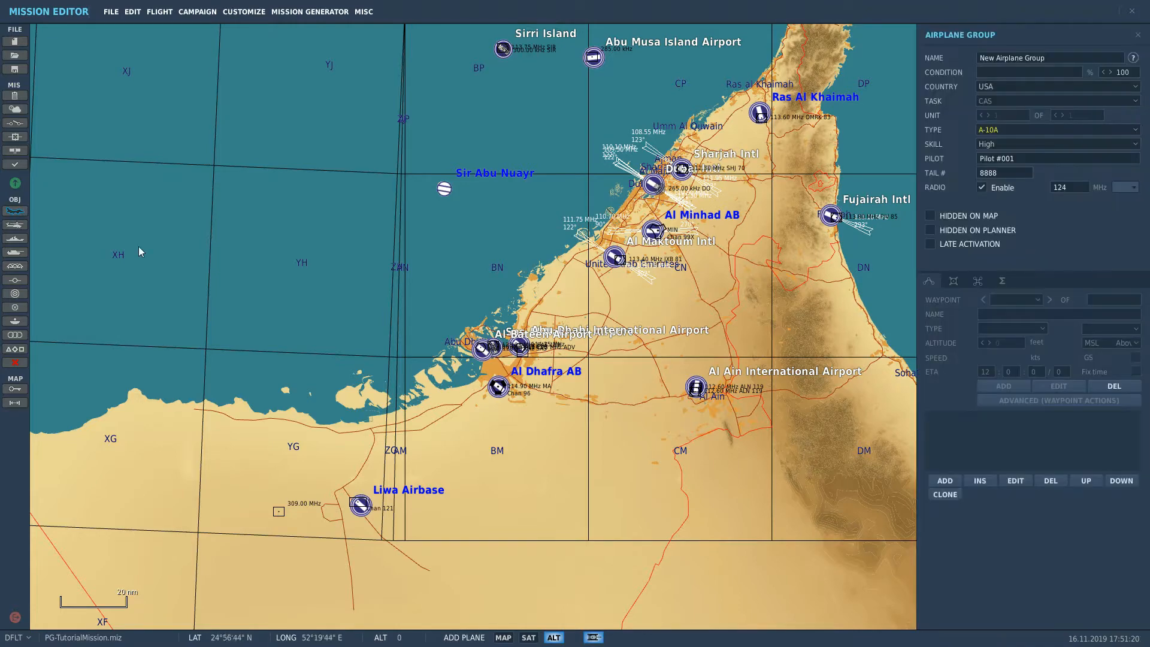
scroll(470, 335, up, 5)
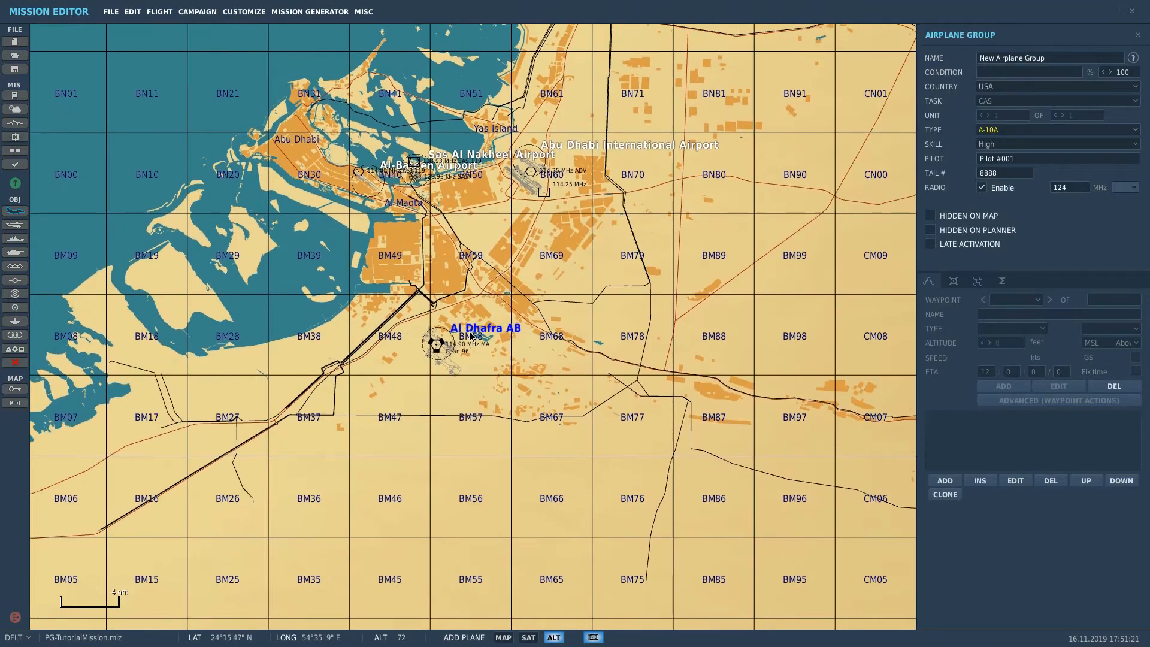
scroll(471, 335, down, 2)
drag(470, 336, 227, 444)
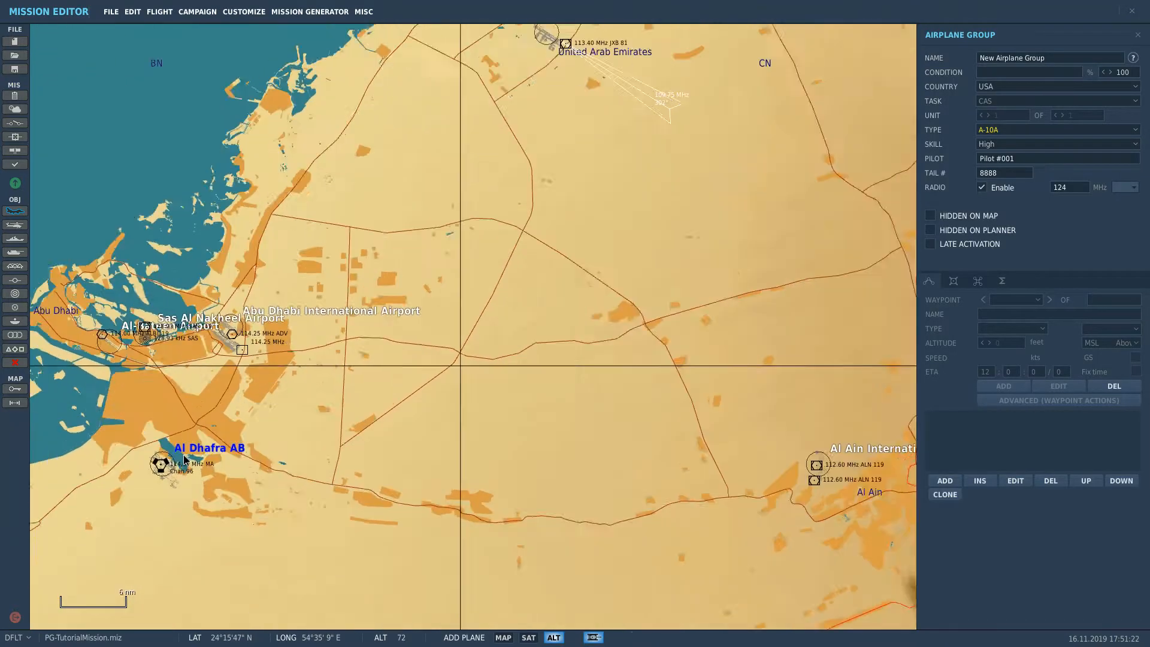
drag(585, 247, 570, 419)
scroll(570, 413, down, 2)
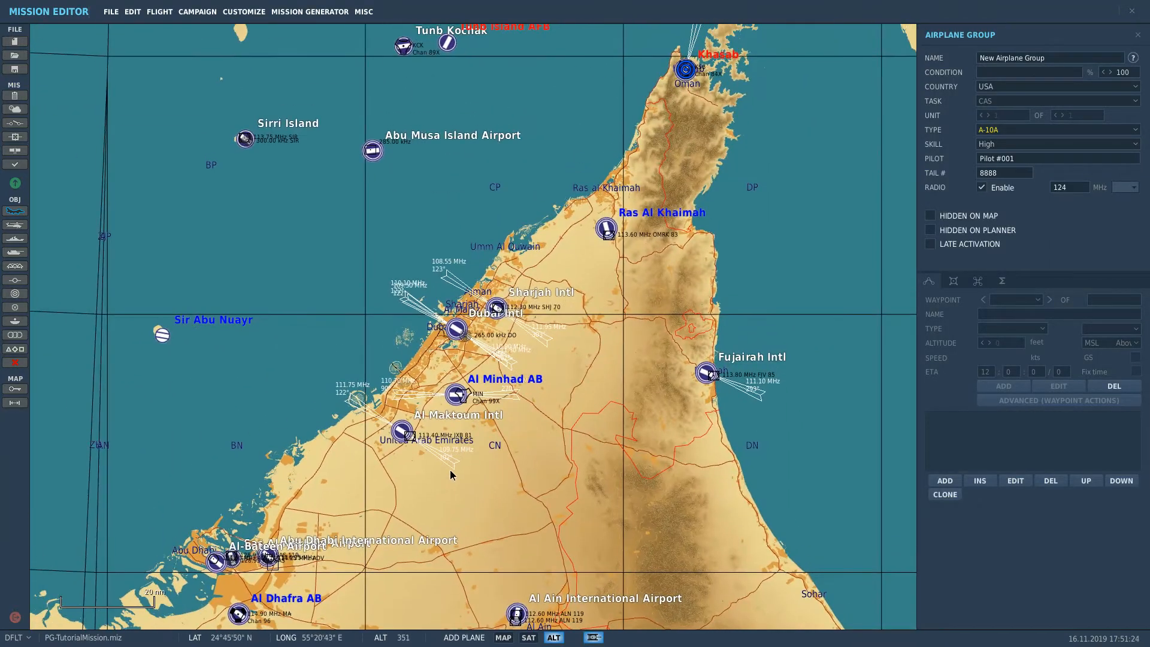
right_drag(450, 469, 527, 507)
scroll(621, 449, up, 3)
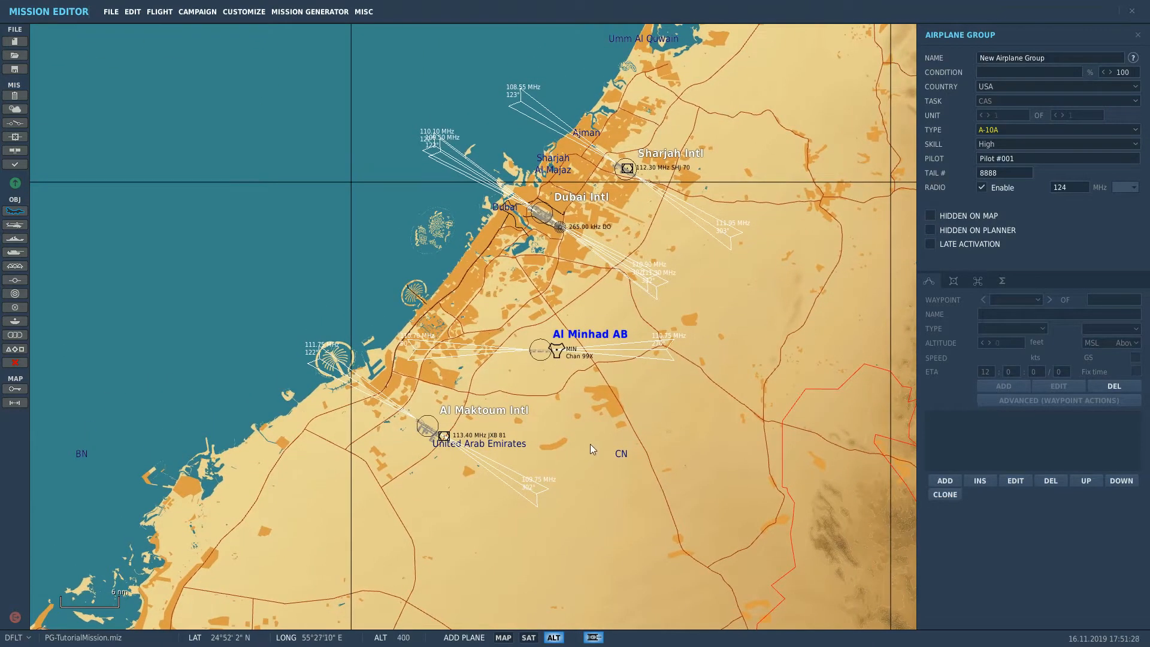
right_drag(591, 444, 641, 334)
scroll(613, 279, up, 3)
right_drag(613, 278, 581, 429)
scroll(582, 432, up, 3)
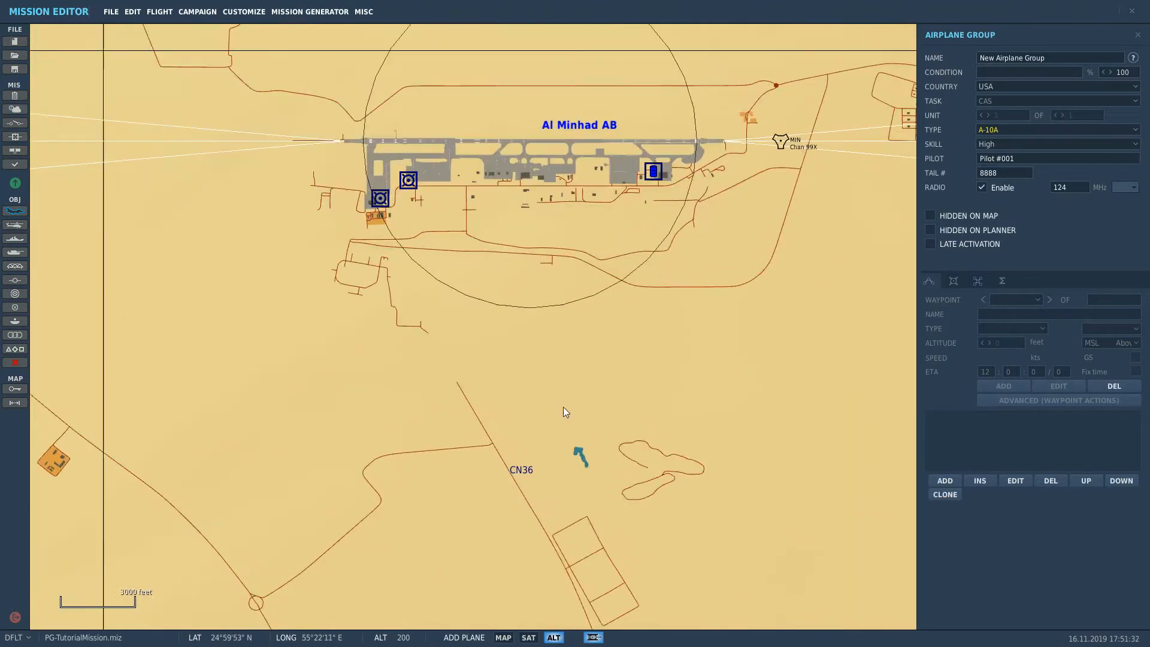
click(543, 372)
Set the new group's aircraft type to A-10C and its skill to Client
click(1015, 130)
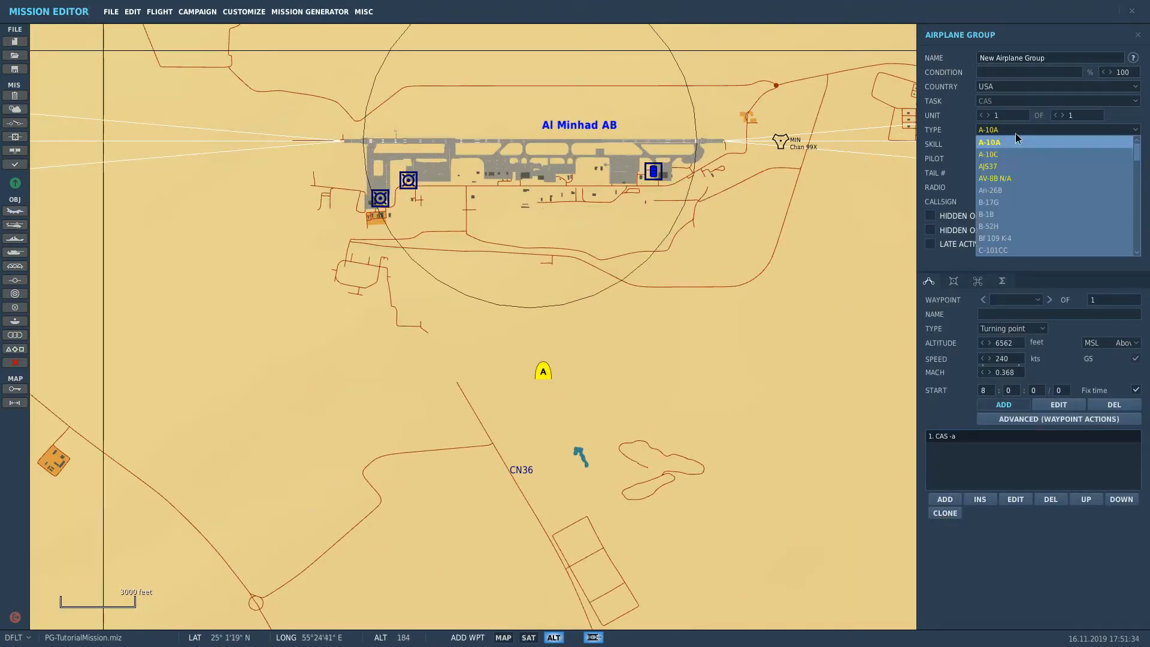
click(1015, 154)
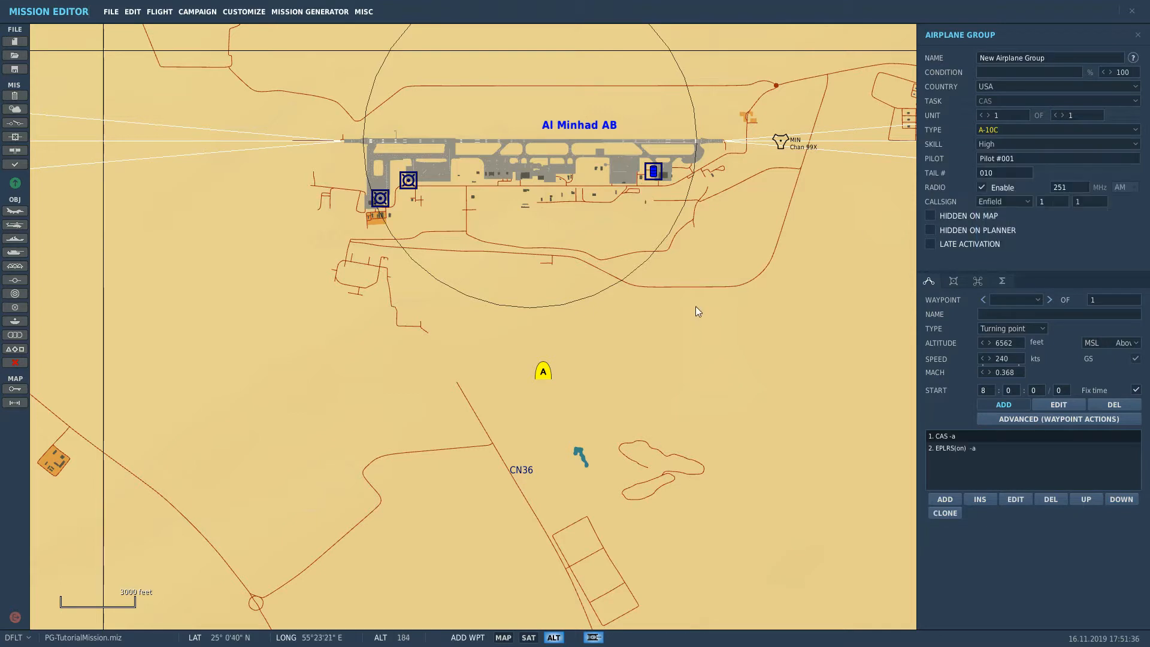
click(1012, 144)
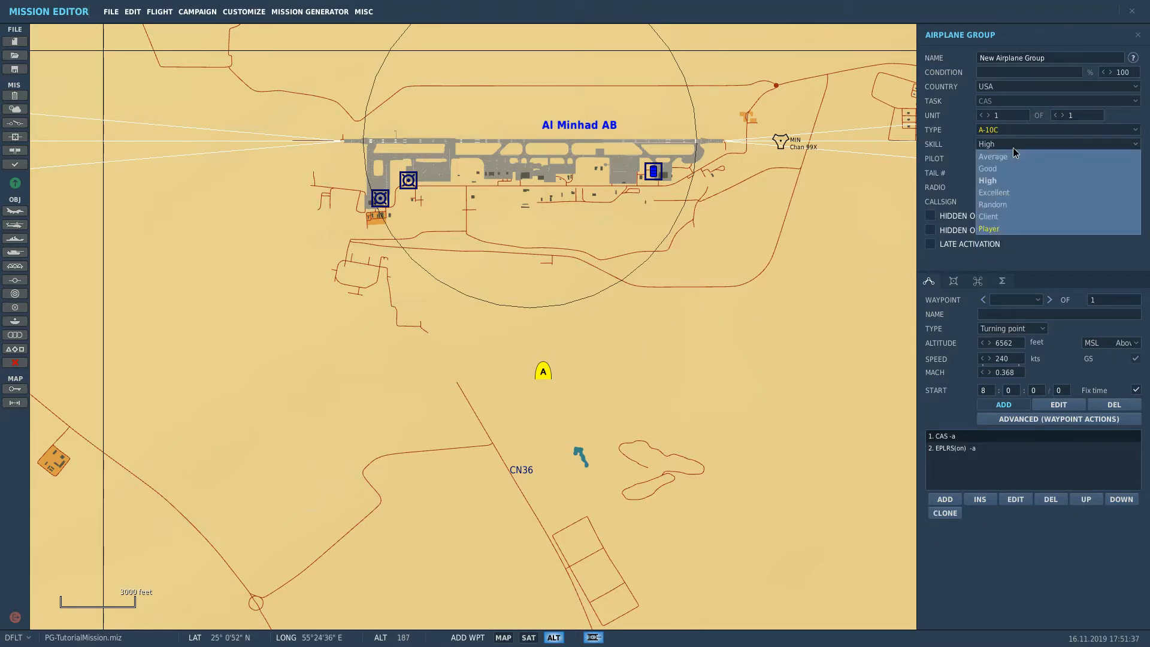
click(1036, 217)
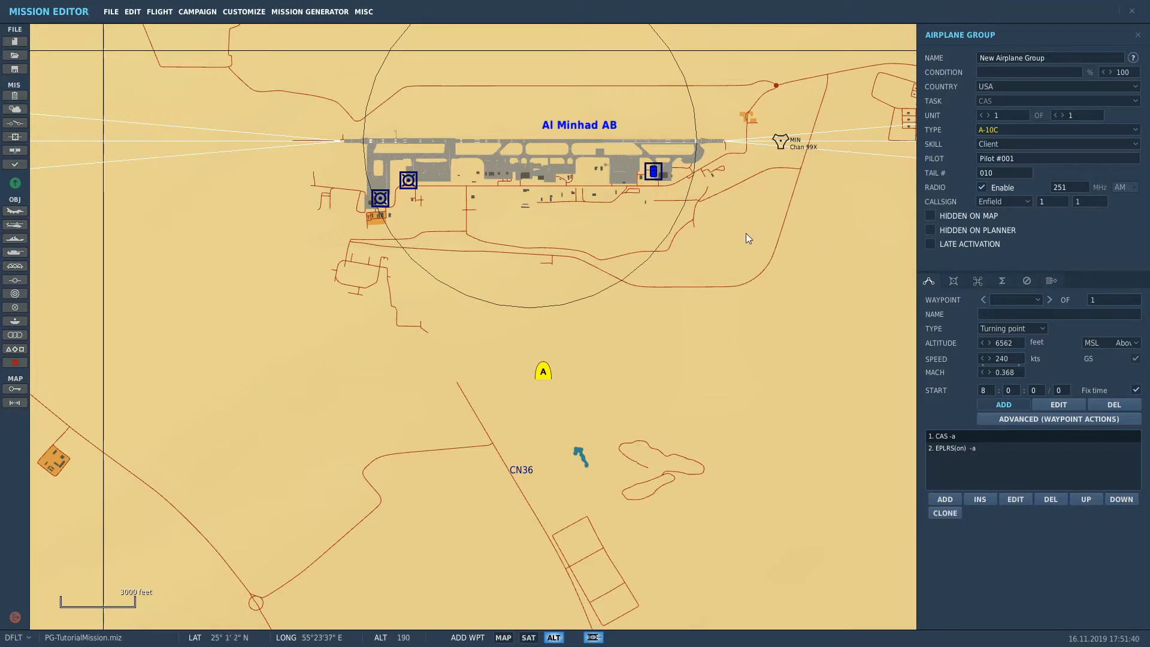
Set the A-10C's starting waypoint type to Takeoff from ramp so it parks at Al Minhad AB
click(1018, 330)
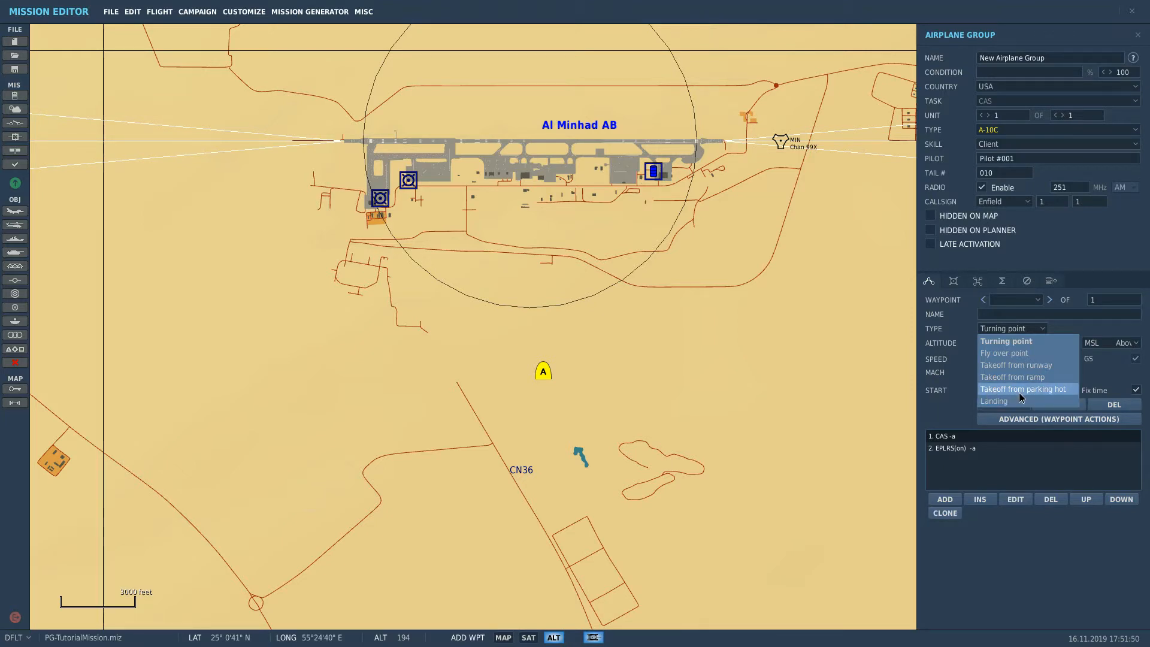
click(1026, 377)
right_drag(692, 272, 741, 509)
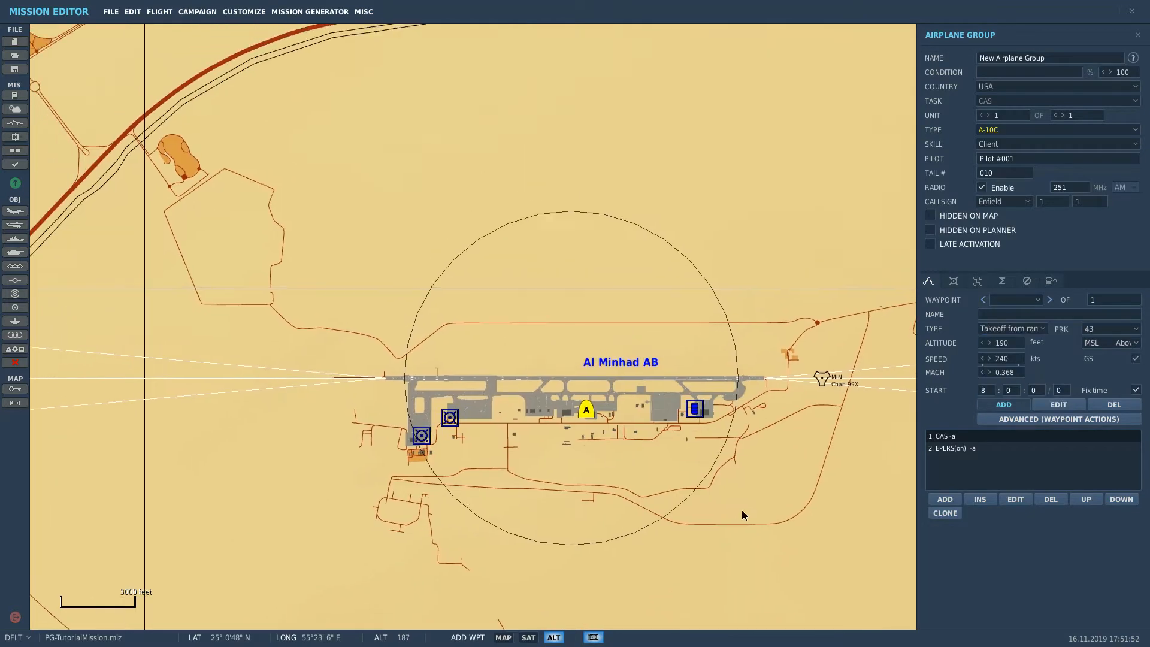
scroll(774, 522, up, 5)
right_drag(371, 246, 680, 364)
scroll(676, 353, up, 8)
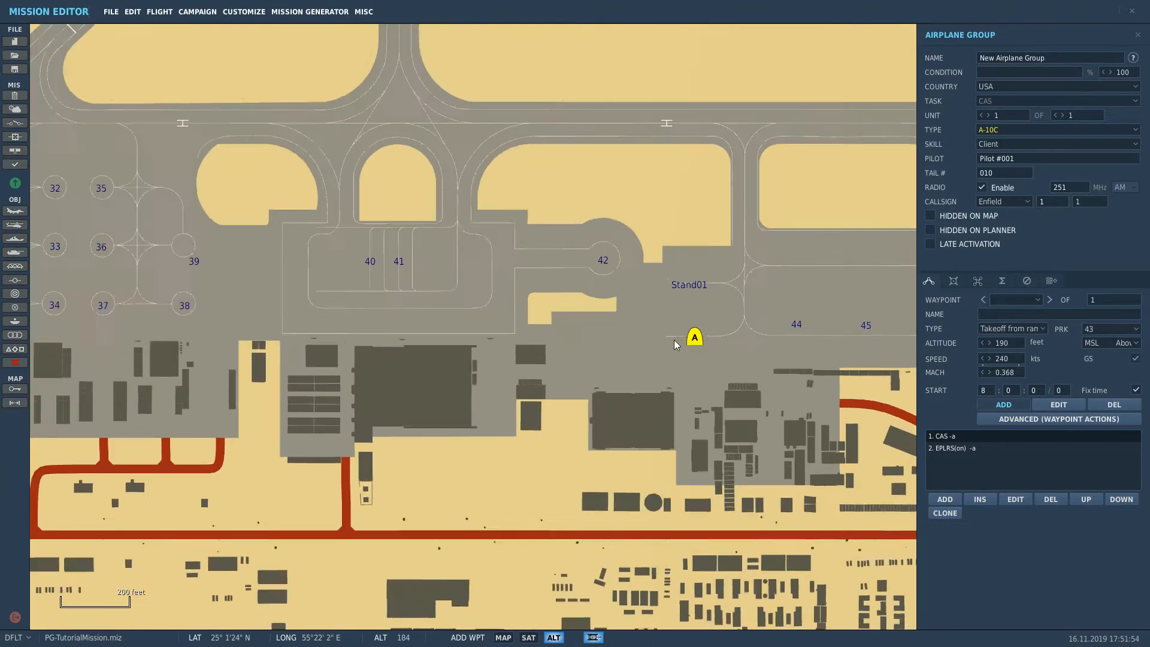
scroll(720, 299, up, 3)
right_drag(720, 298, 623, 312)
scroll(623, 311, down, 3)
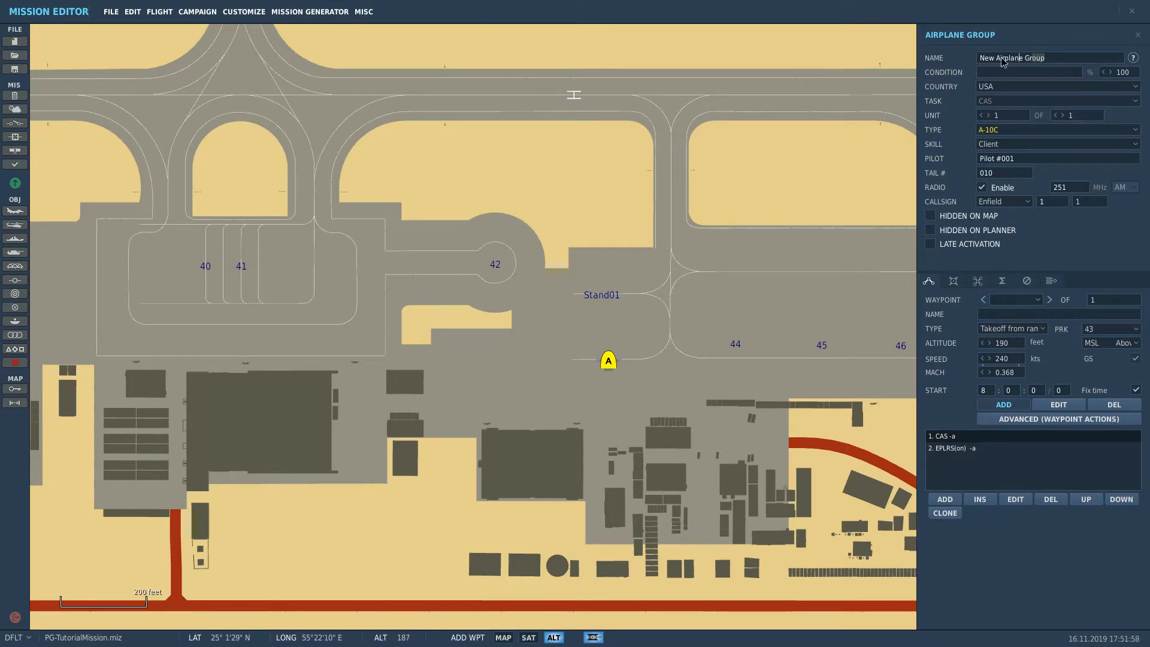
Name both the A-10C group and its pilot HAWG1 and set the callsign to Hawg
drag(1001, 58, 736, 66)
text(H)
drag(1038, 156, 839, 144)
text(HAWG1)
click(1025, 202)
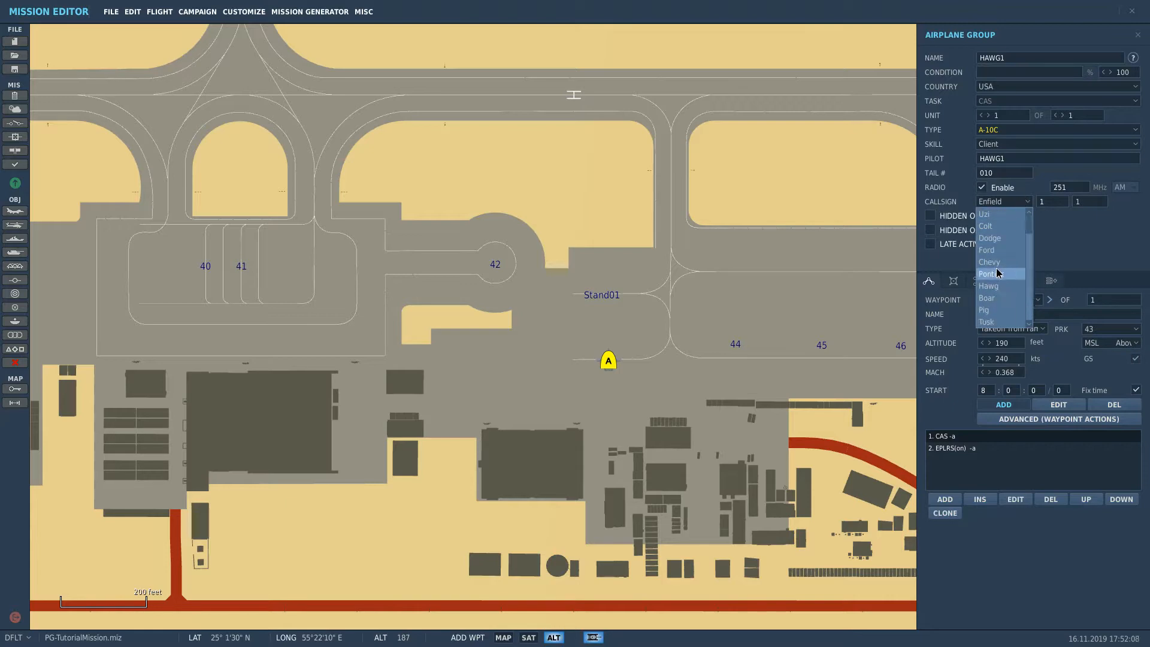
click(989, 309)
Copy the HAWG1 group from Al Minhad AB and paste it at parking spot 27 of Al Dhafra AB
scroll(673, 238, down, 6)
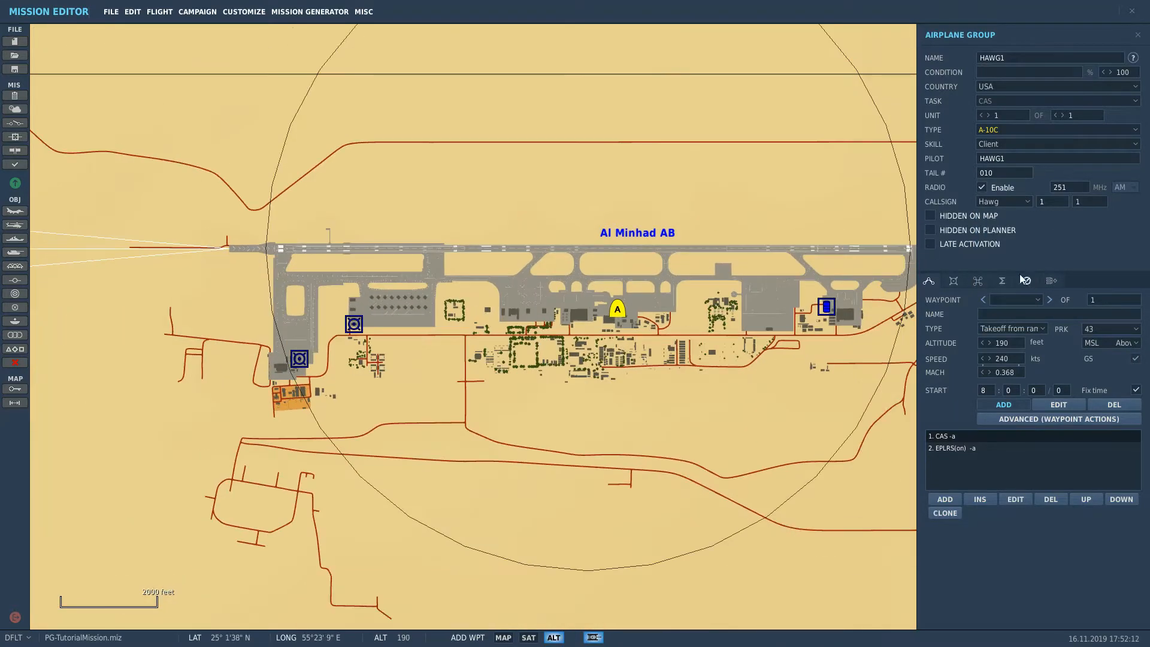
scroll(736, 291, down, 4)
scroll(551, 368, down, 3)
right_drag(551, 367, 685, 357)
scroll(685, 356, down, 2)
scroll(451, 311, down, 2)
right_drag(336, 407, 575, 262)
scroll(715, 245, up, 1)
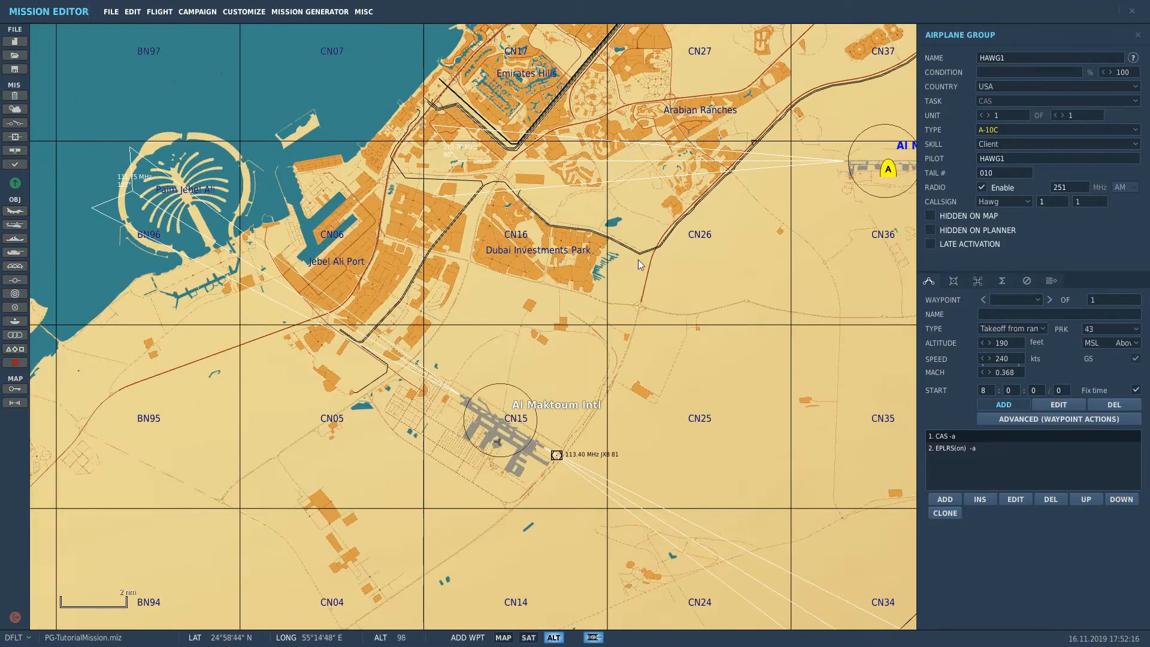
scroll(563, 293, down, 3)
right_drag(540, 304, 655, 124)
scroll(563, 355, down, 1)
right_drag(563, 355, 659, 217)
right_drag(527, 430, 765, 237)
scroll(507, 414, down, 3)
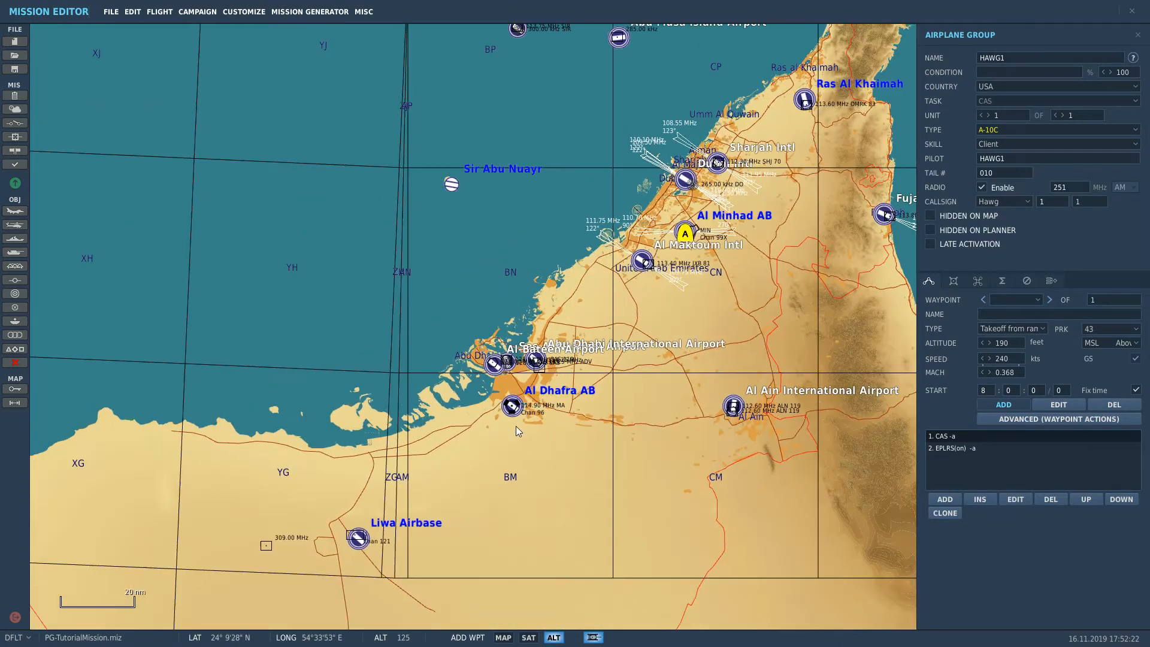
scroll(515, 426, up, 6)
scroll(519, 372, up, 7)
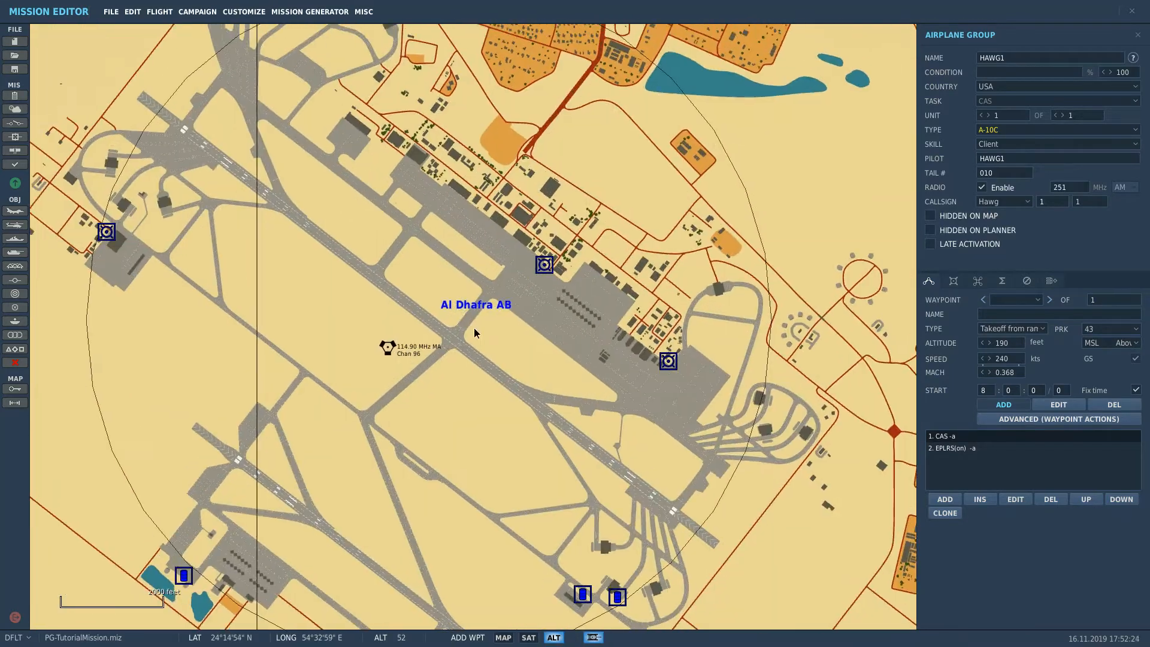
scroll(593, 365, up, 4)
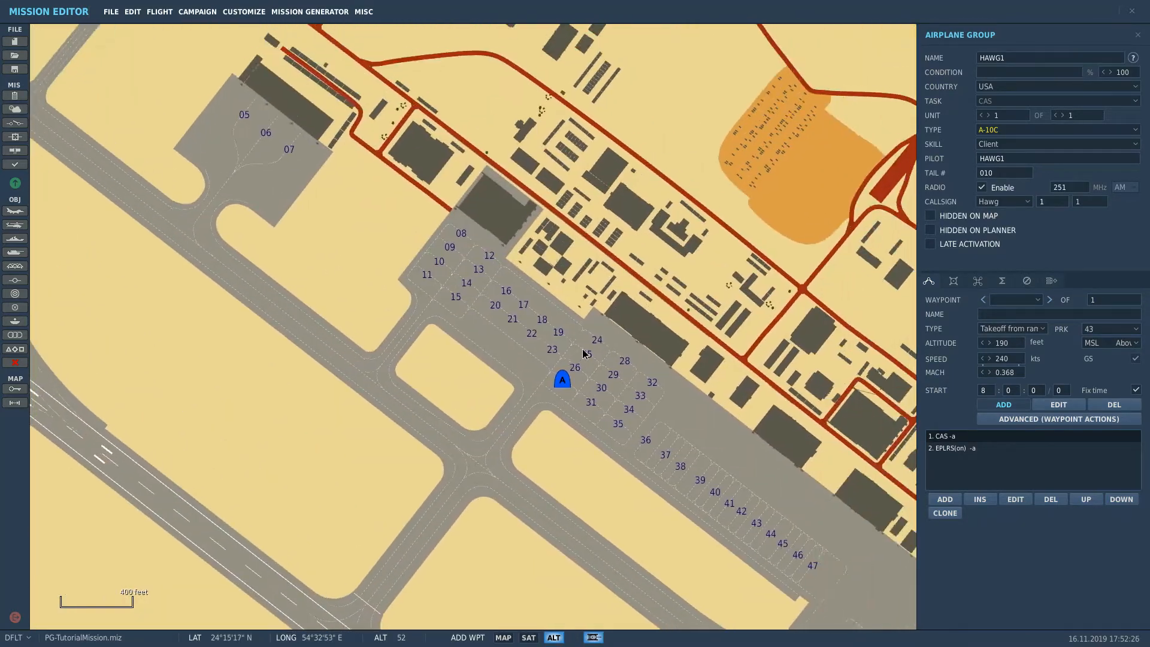
scroll(577, 443, up, 2)
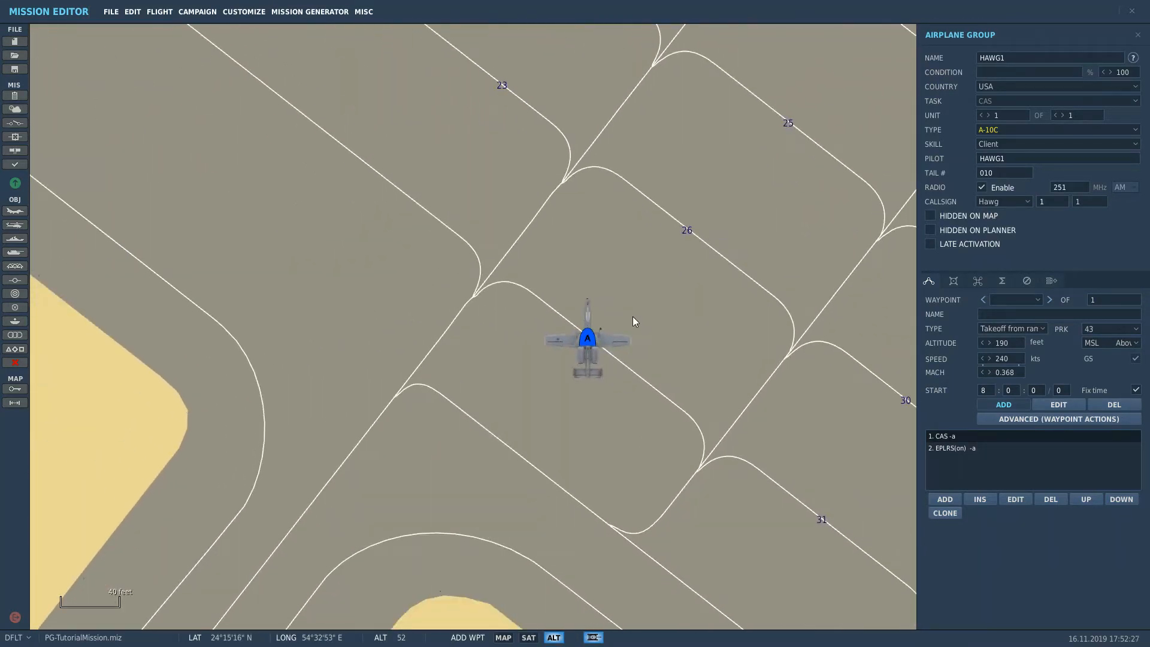
Select the copied group at Al Dhafra AB for editing and change its aircraft type to F/A-18C Lot 20
click(585, 342)
click(1113, 405)
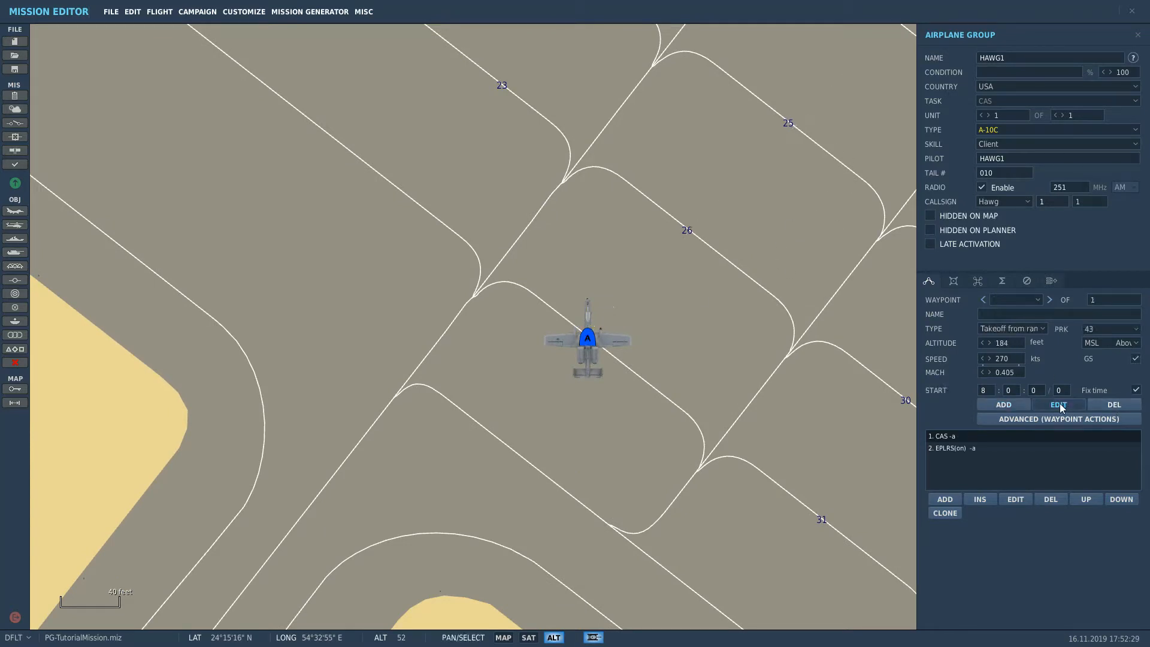
click(576, 346)
click(587, 342)
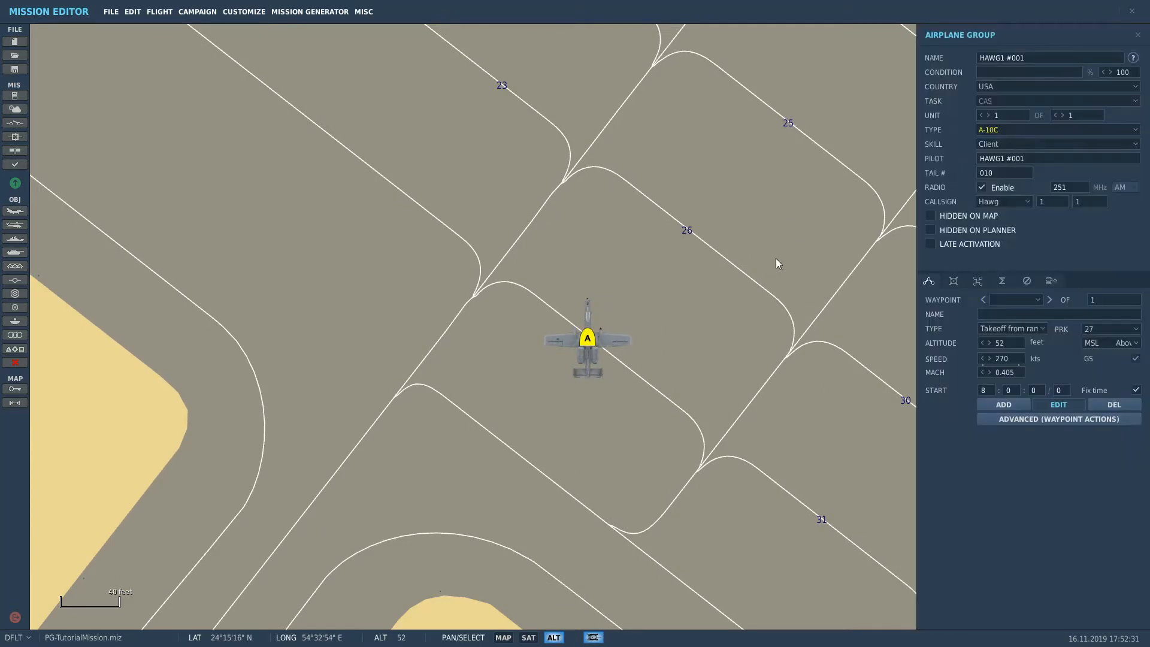
scroll(776, 256, down, 3)
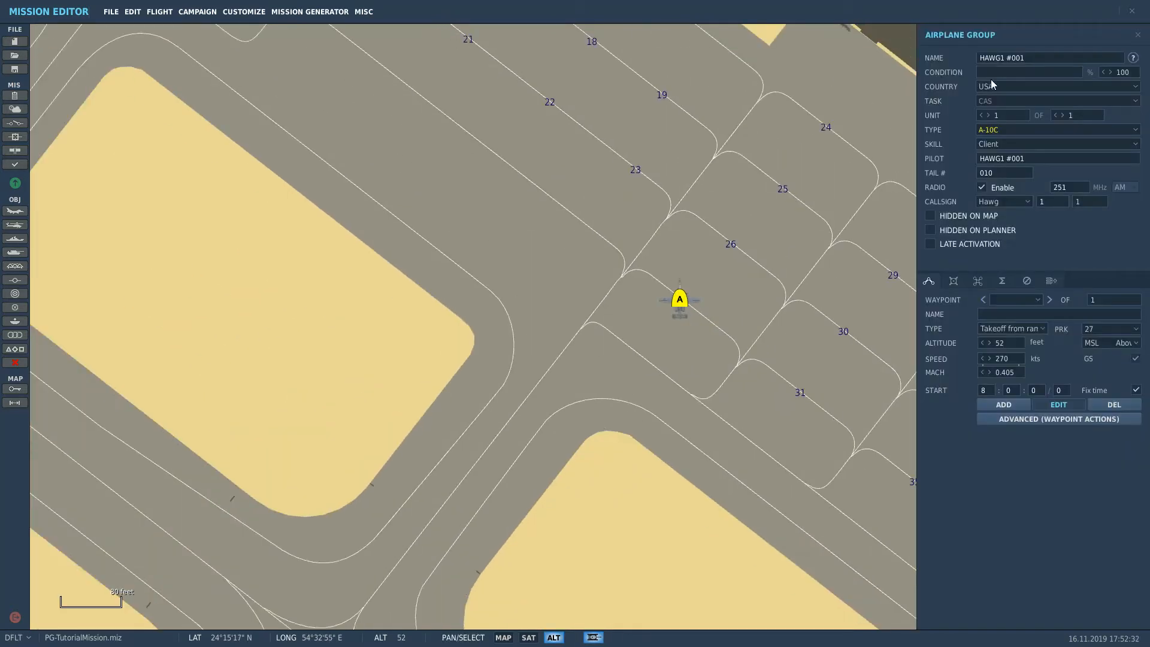
click(1018, 132)
scroll(1035, 195, down, 10)
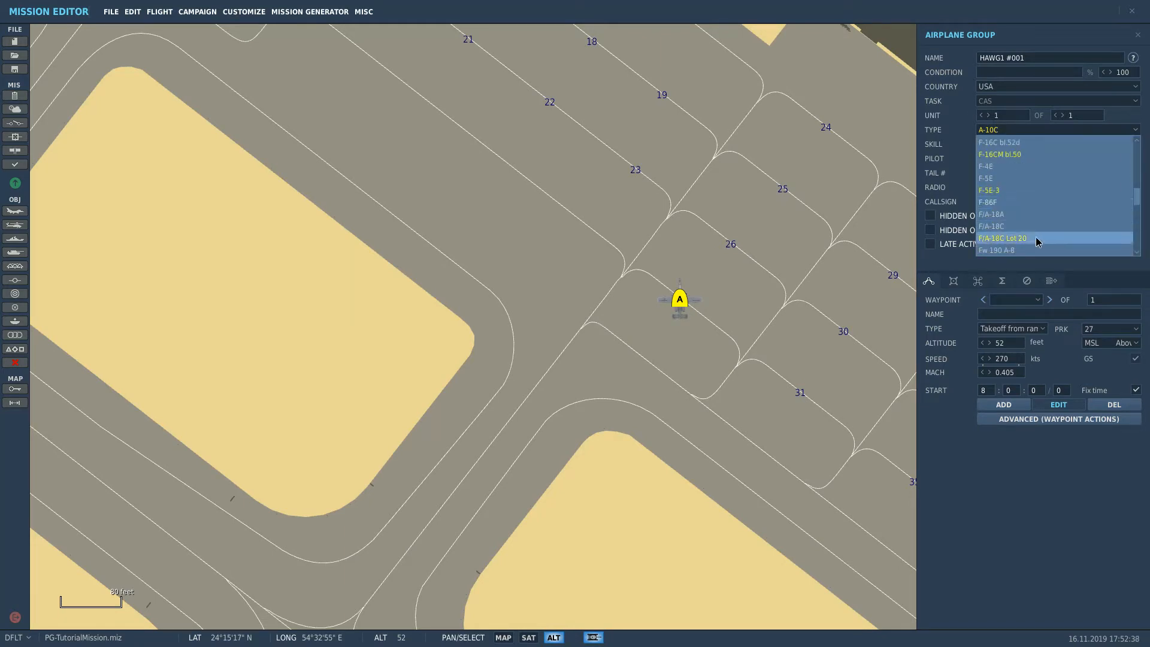
click(999, 238)
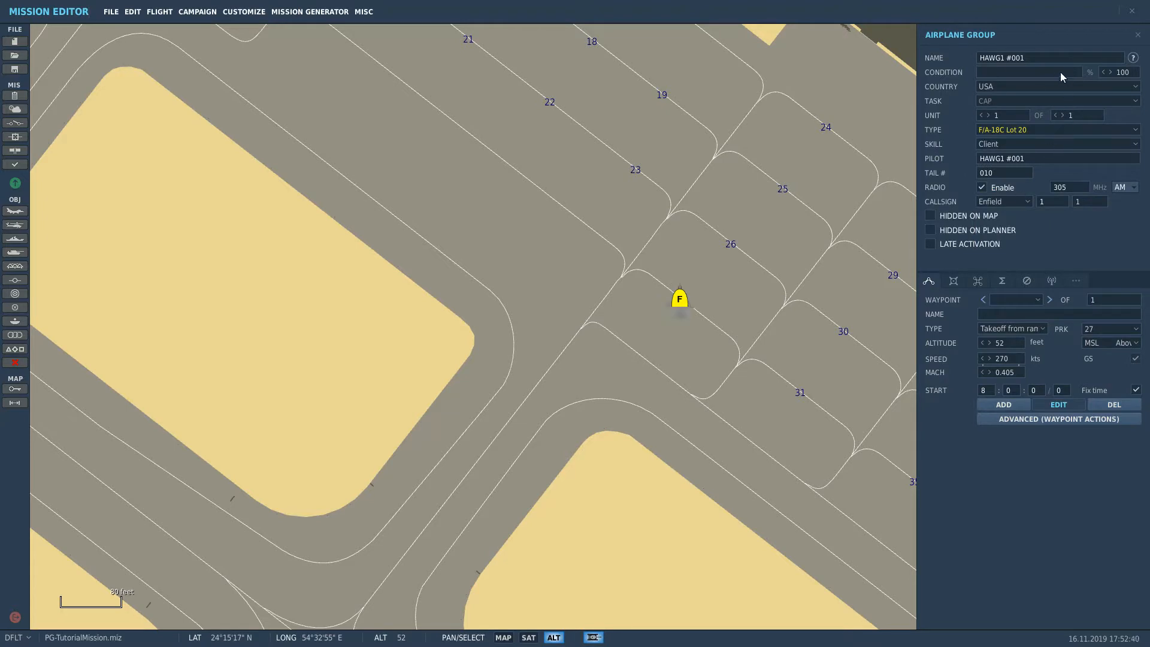
Rename the F/A-18C group as ENFEILD11 and set its task to SEAD
click(1066, 58)
text(ENFEILD11)
click(1019, 102)
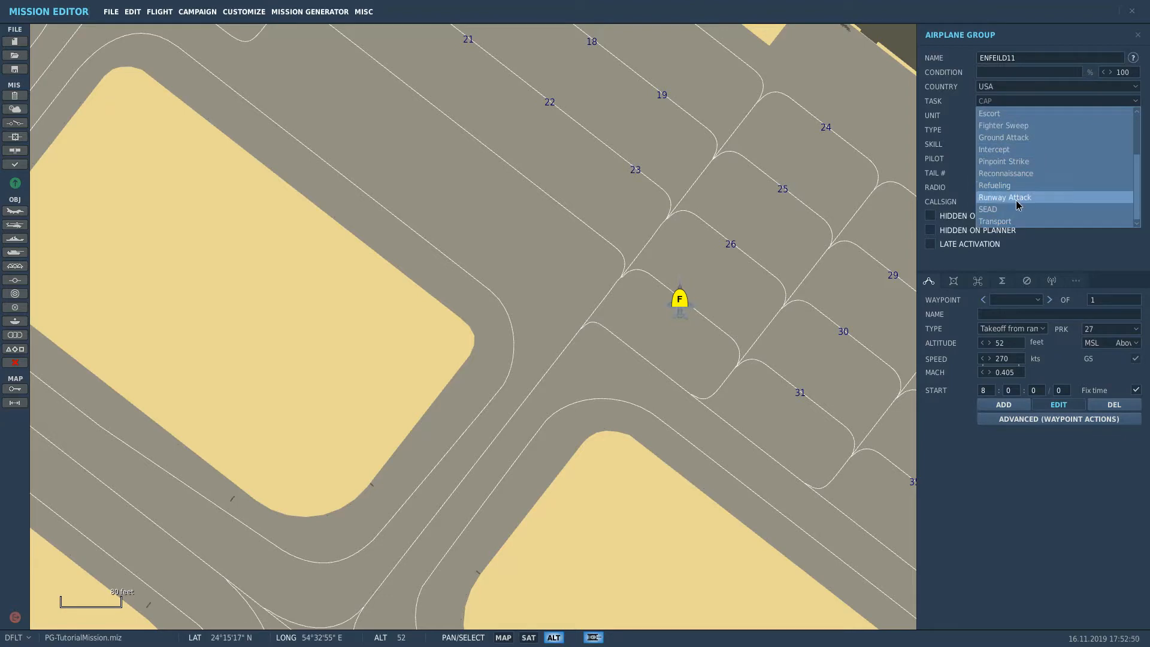
click(1016, 209)
Set the F/A-18C's pilot name to ENFIELD11 and deselect the group
drag(747, 202, 712, 214)
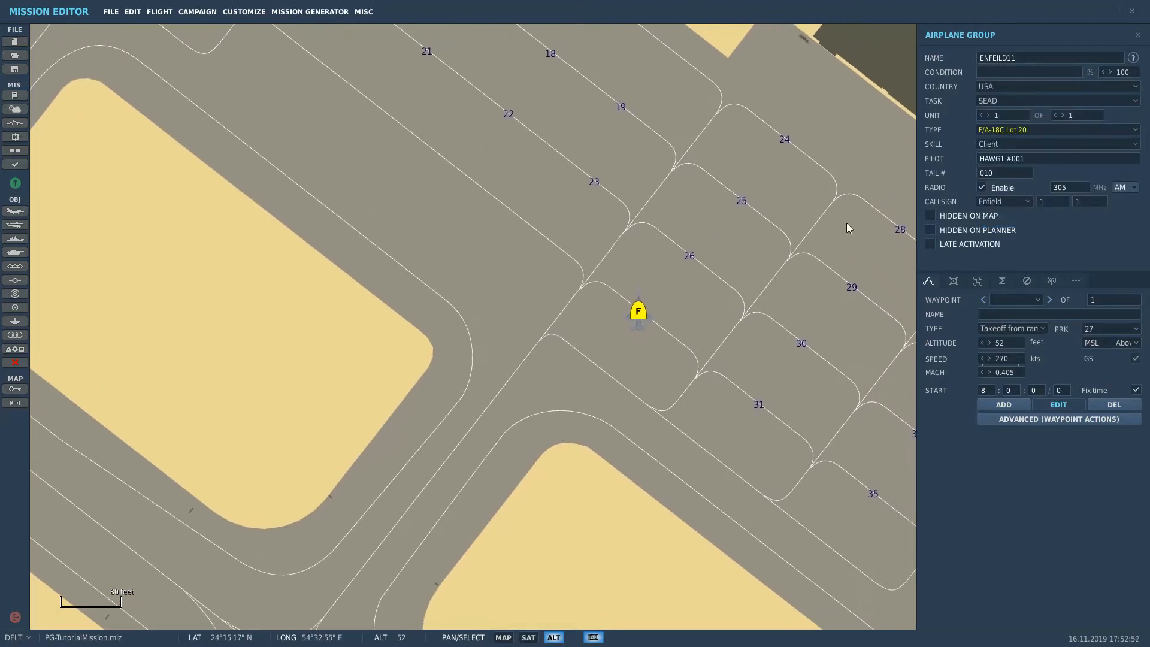
scroll(795, 206, down, 2)
scroll(795, 204, up, 2)
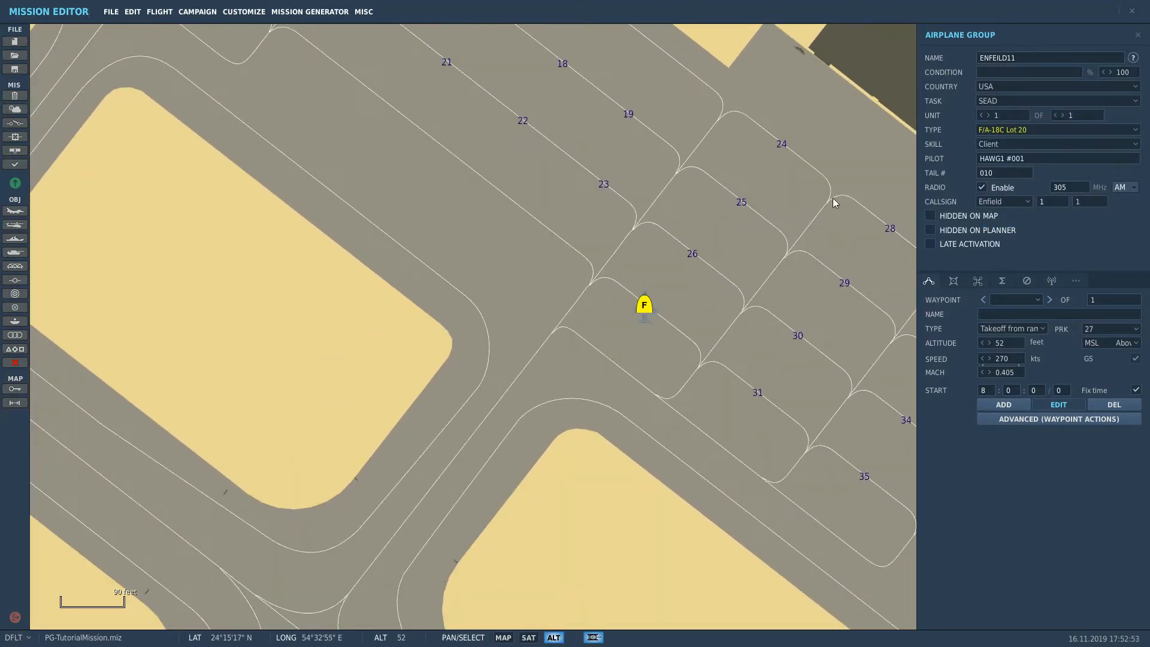
click(1046, 163)
text(ENFIELD11)
click(700, 147)
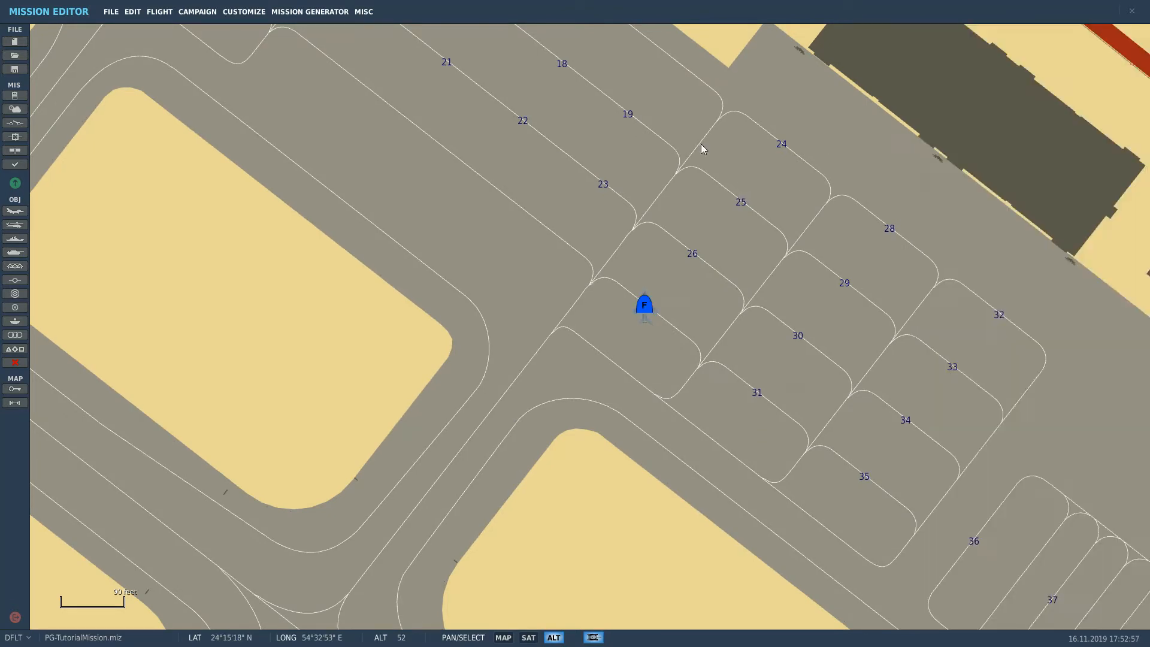
Copy the F/A-18C group and paste the duplicate at parking spot 31 of Al Dhafra AB
click(644, 309)
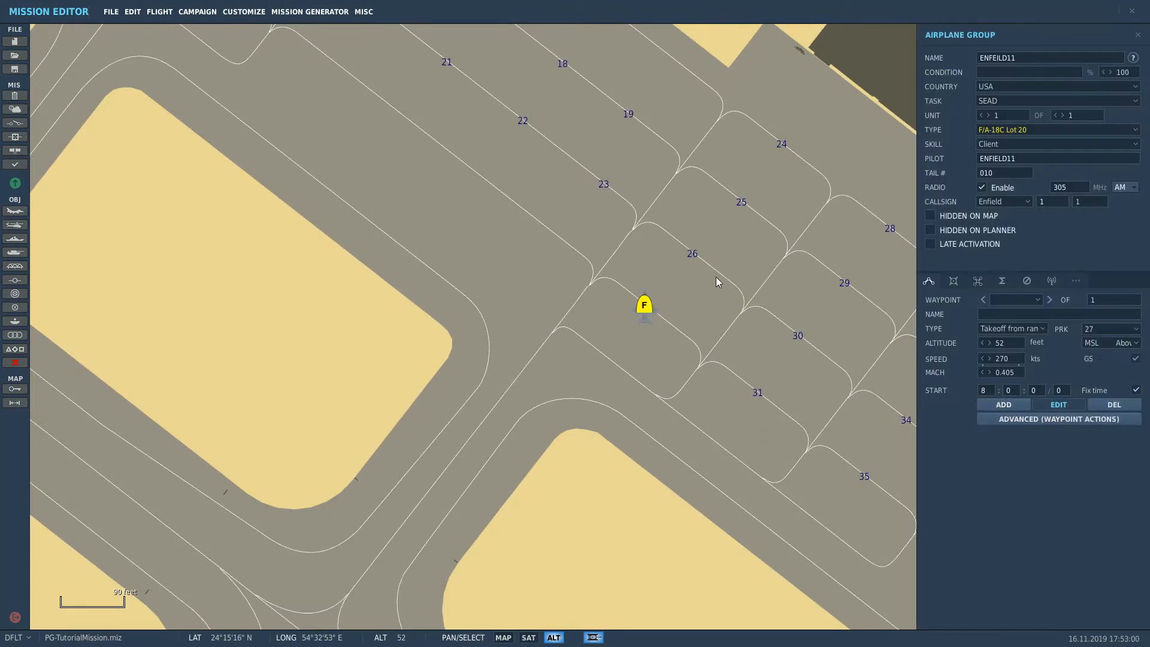
scroll(716, 281, down, 3)
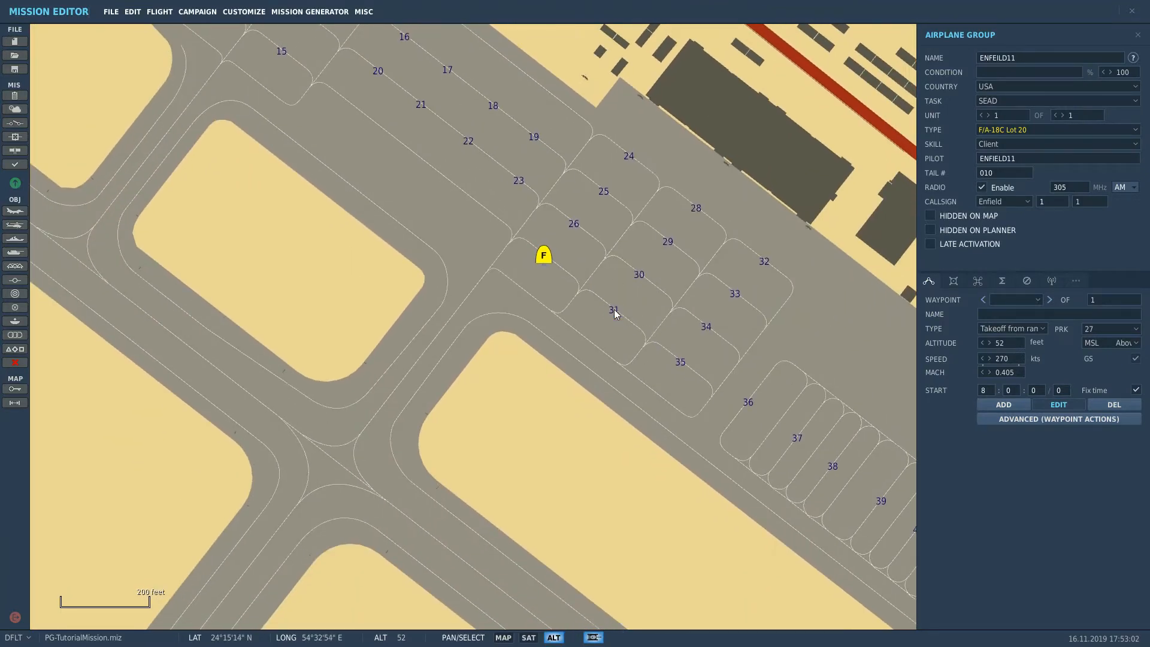
click(615, 314)
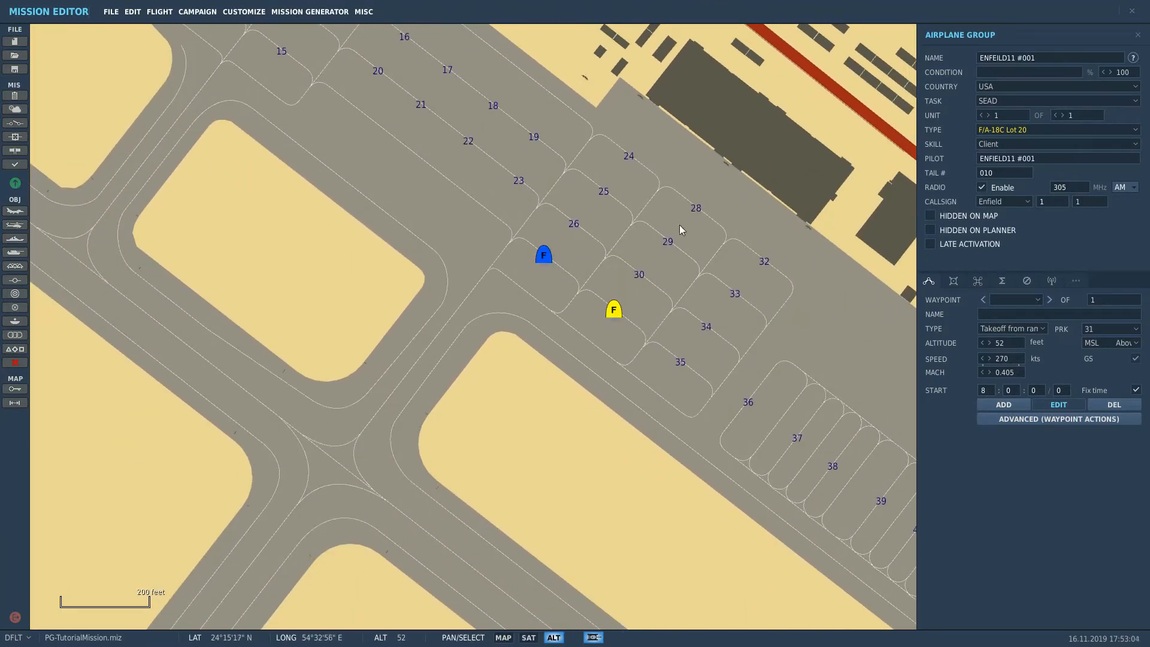
Move the duplicated F/A-18C group from Al Dhafra AB to parking spot 32 of Al Minhad AB
drag(614, 311, 667, 240)
scroll(489, 319, down, 2)
scroll(490, 319, down, 3)
drag(489, 319, 616, 304)
scroll(399, 402, down, 3)
scroll(503, 360, down, 5)
scroll(596, 310, down, 2)
scroll(454, 478, down, 3)
scroll(708, 295, down, 3)
scroll(586, 449, up, 10)
scroll(369, 295, up, 2)
scroll(625, 297, up, 2)
right_drag(616, 304, 841, 324)
drag(616, 303, 781, 352)
right_drag(446, 303, 809, 351)
drag(782, 352, 510, 238)
scroll(510, 225, up, 5)
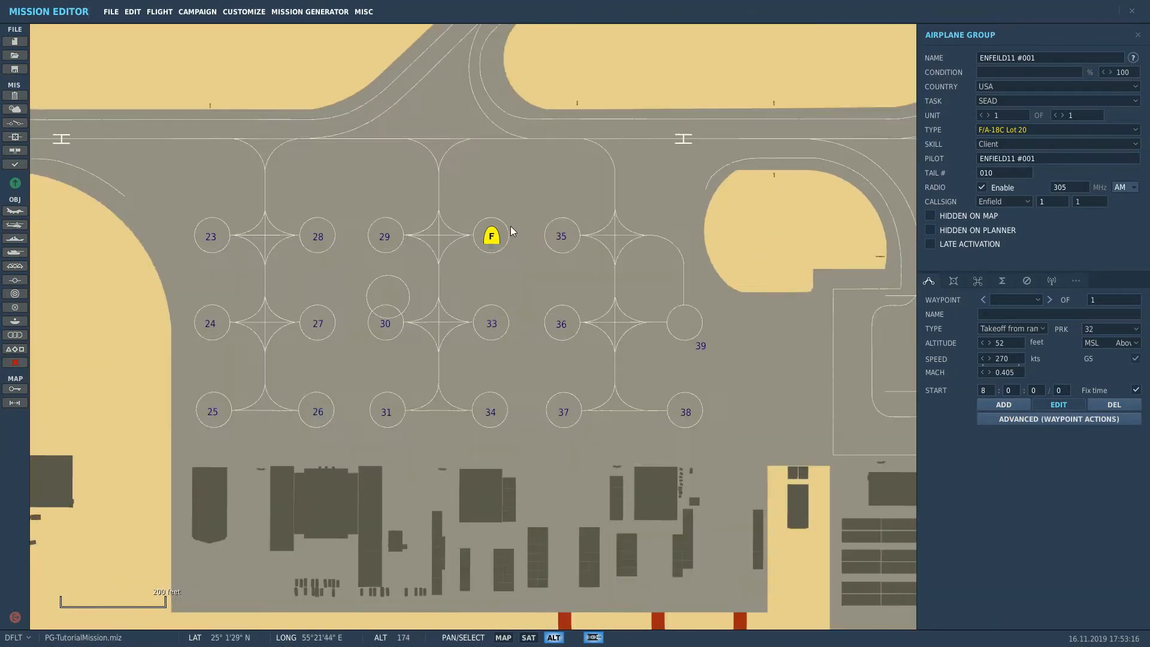
Change the moved group's aircraft type to AV-8B N/A and its callsign to Uzi
click(1038, 130)
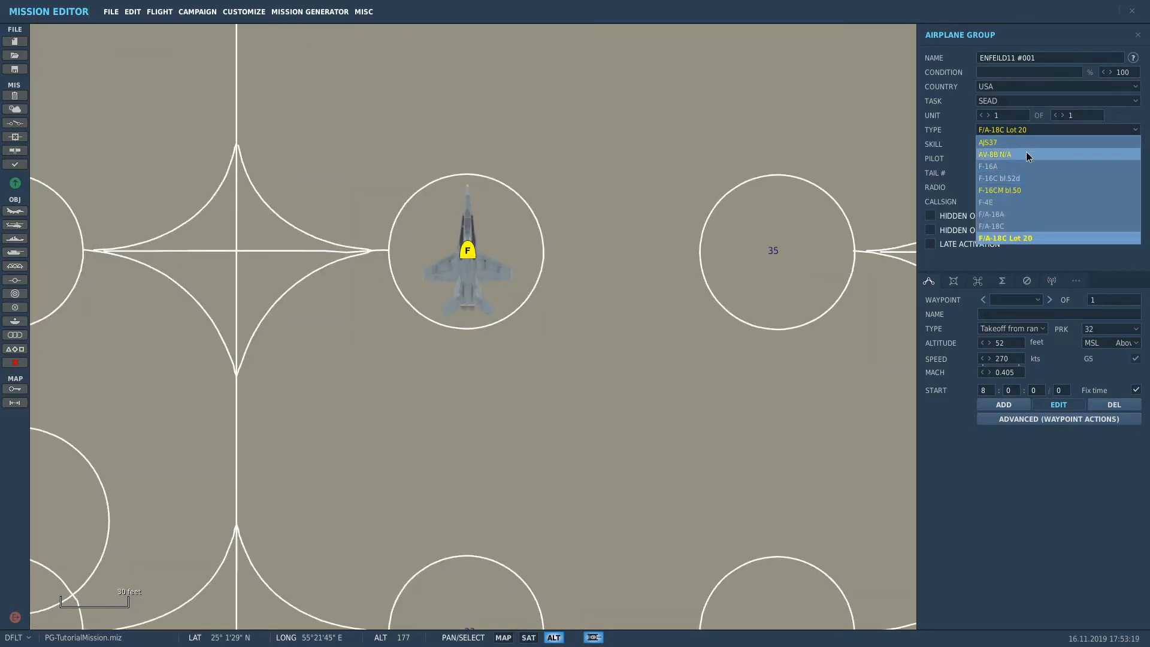
click(1022, 155)
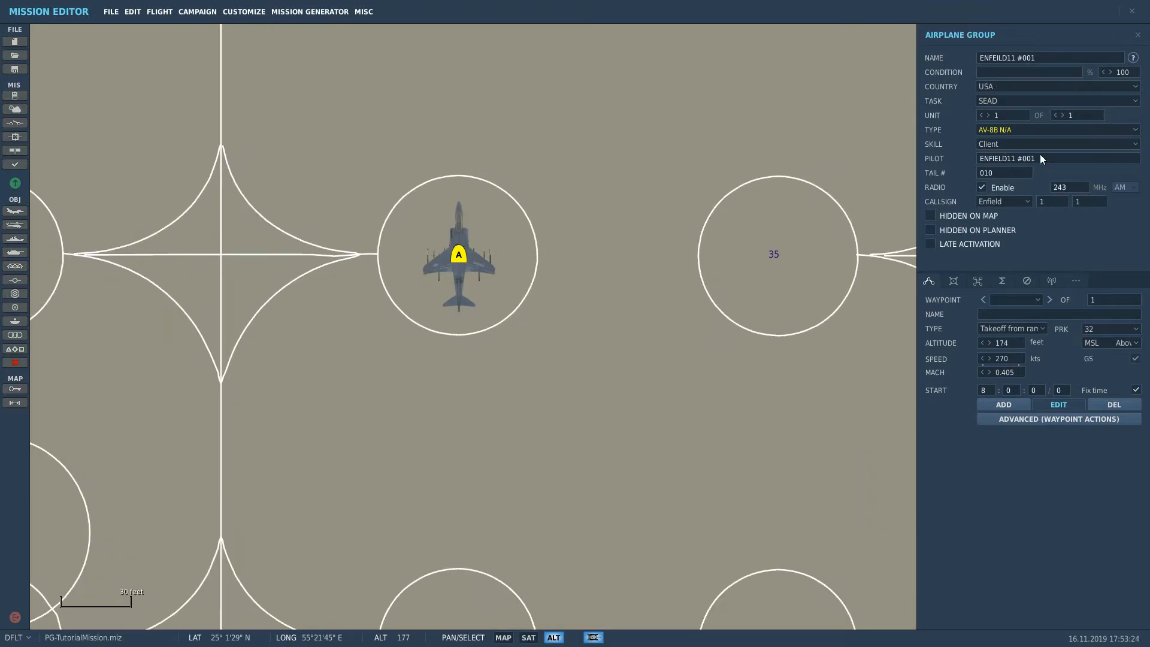
click(1025, 201)
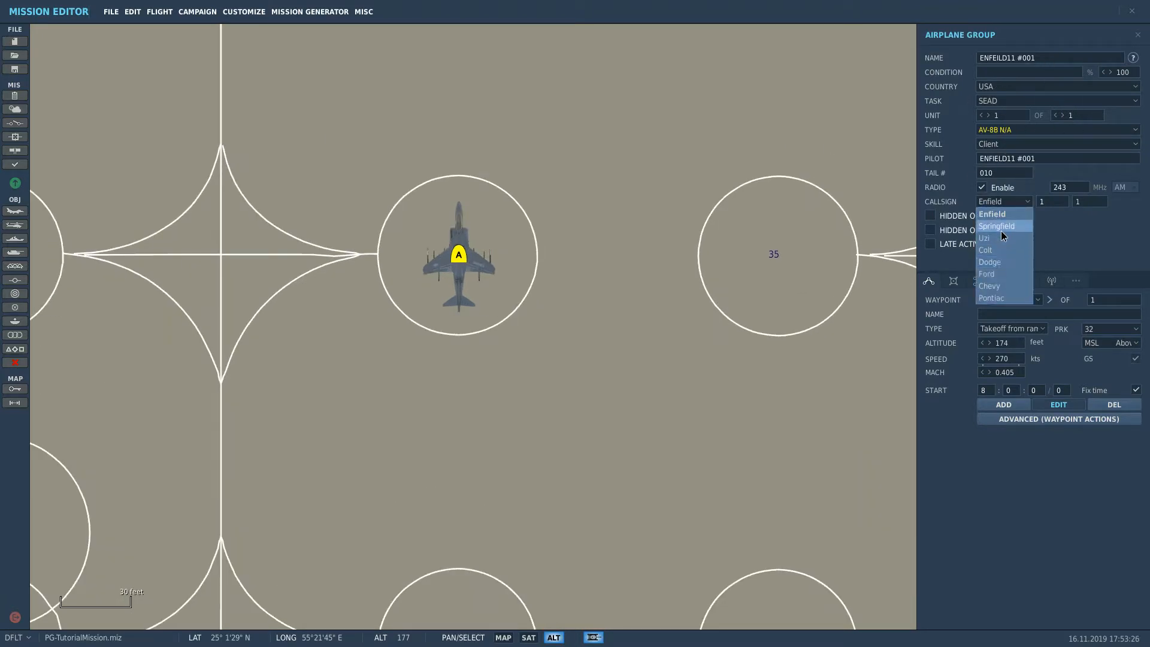
click(1003, 237)
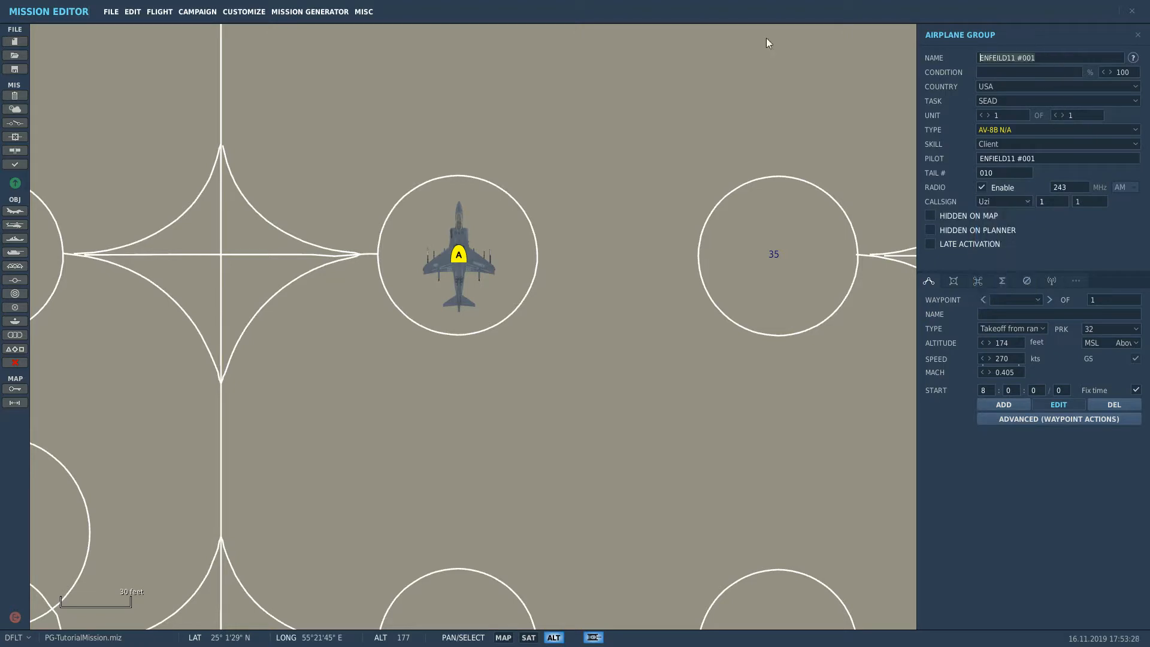
Set the AV-8B's group name and pilot name to UZI11 and deselect the group
text(UZI11)
key(ctrl+a)
text(U)
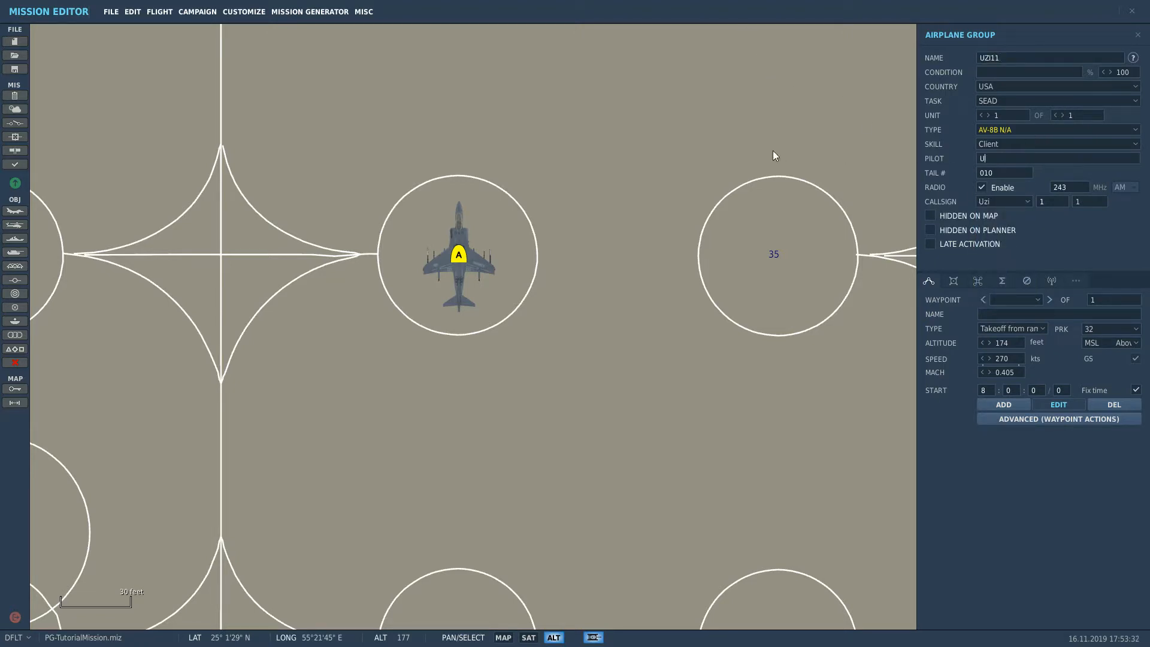
text(ZI11)
scroll(735, 151, down, 8)
click(716, 244)
scroll(716, 243, down, 8)
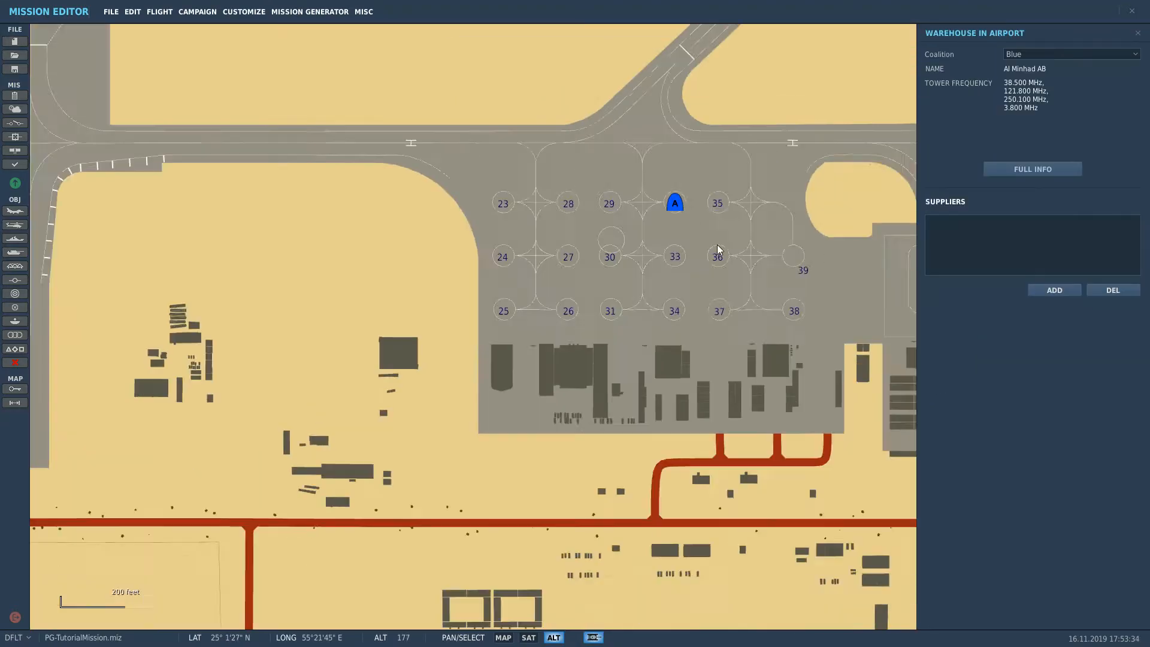
Review the AV-8B and A-10C groups parked at Al Minhad AB and their settings
scroll(714, 243, down, 10)
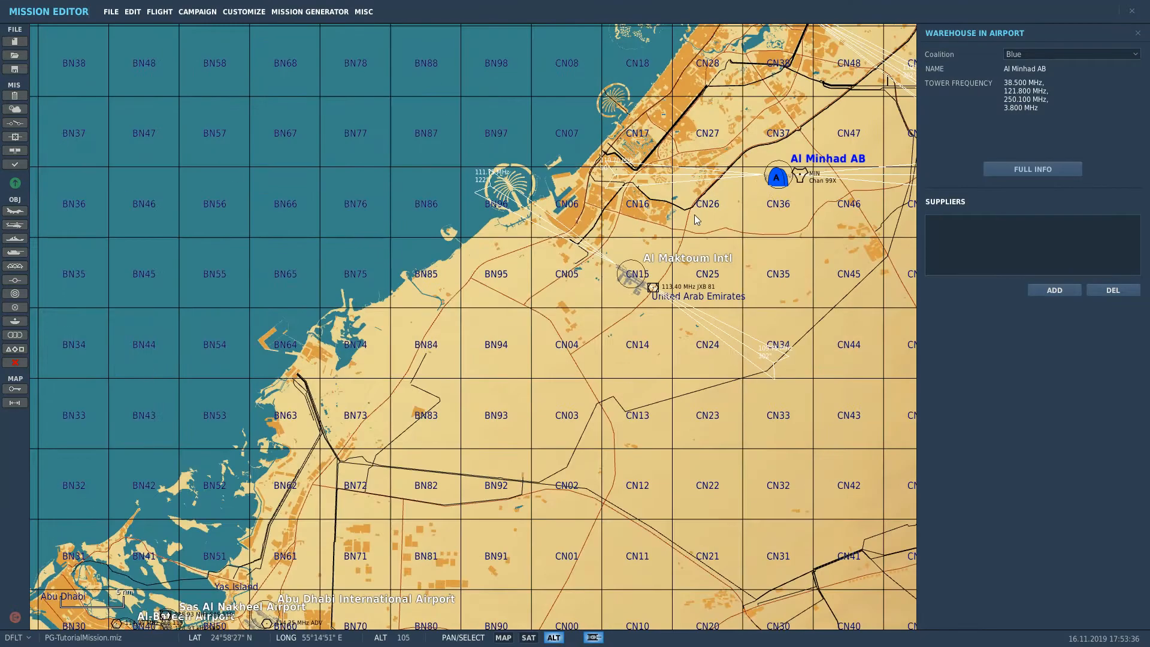
scroll(627, 206, down, 5)
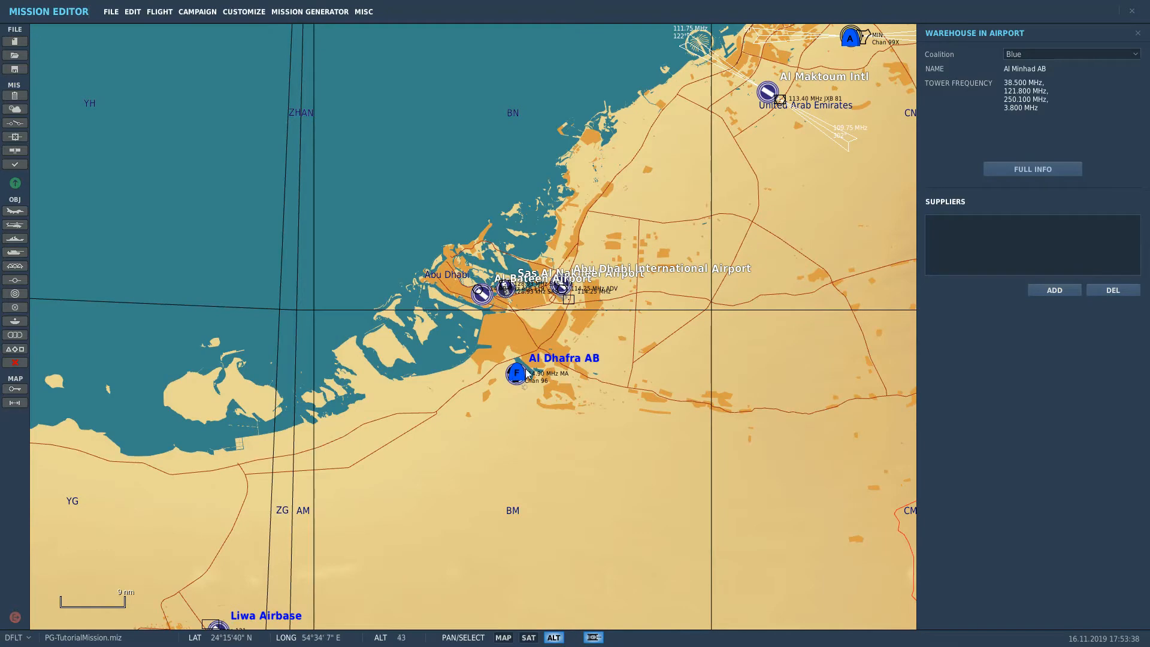
scroll(596, 232, up, 20)
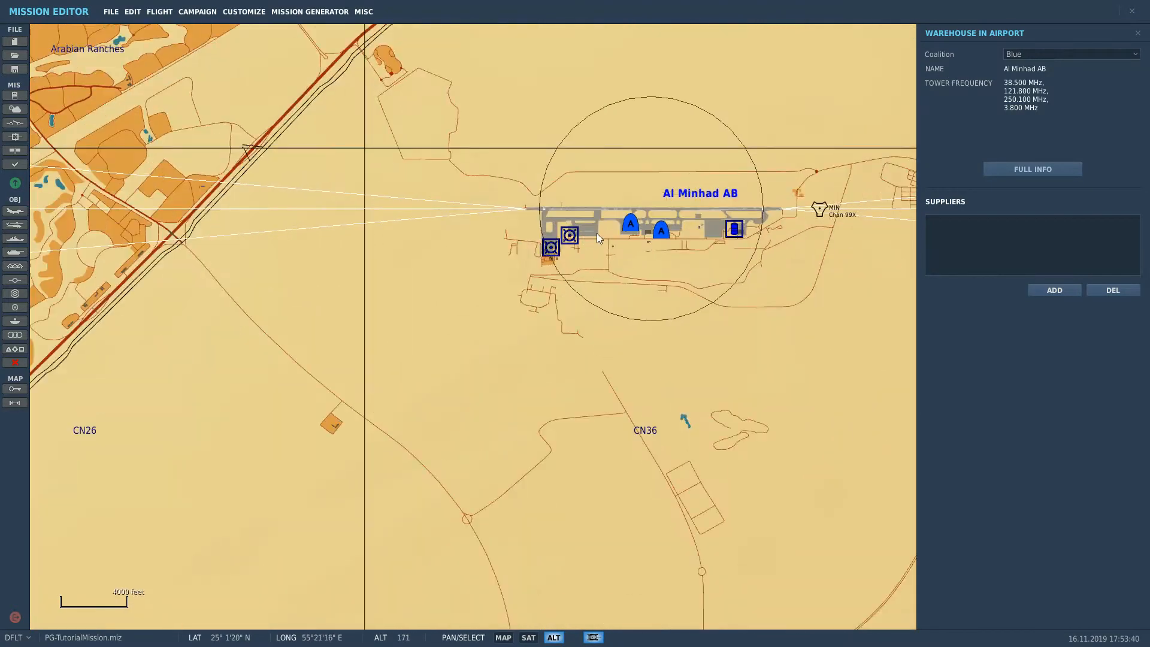
scroll(644, 210, up, 8)
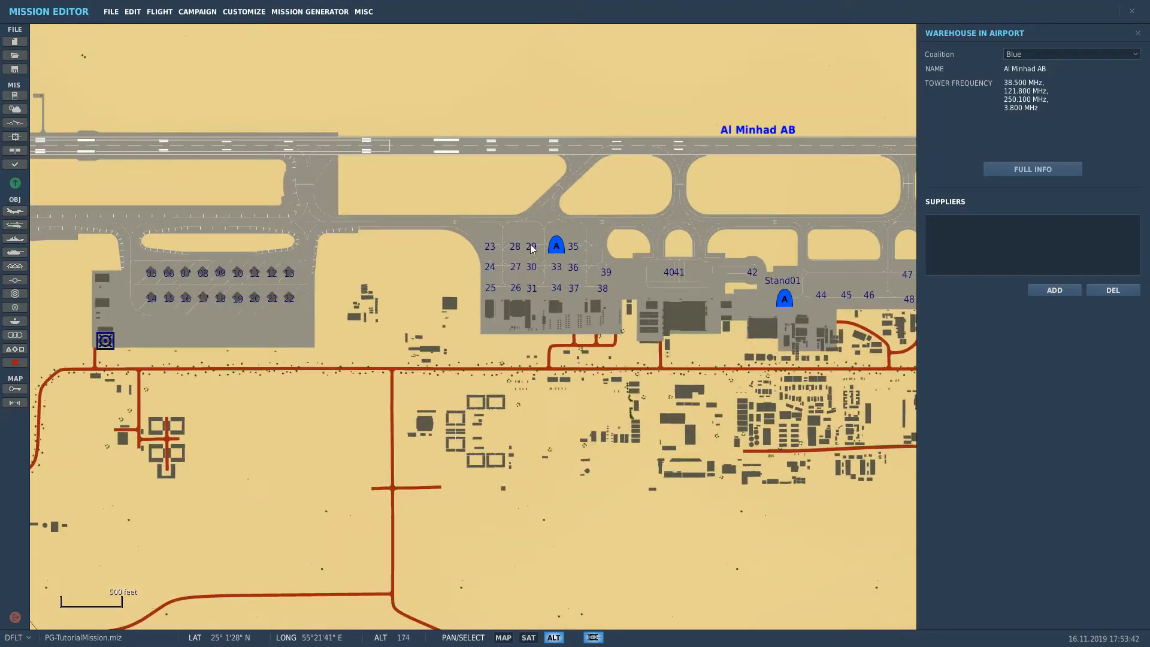
click(560, 246)
scroll(719, 262, down, 3)
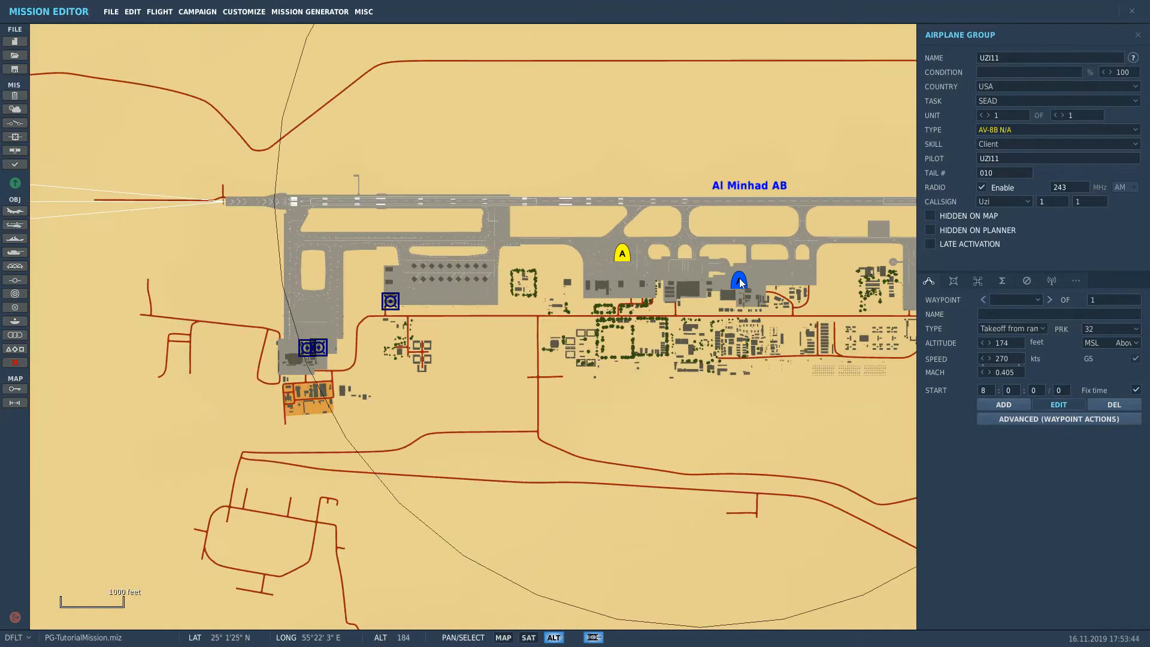
click(740, 283)
Copy the ENFEILD11 group at Al Dhafra AB and paste the duplicate at parking spot 31
scroll(606, 308, down, 15)
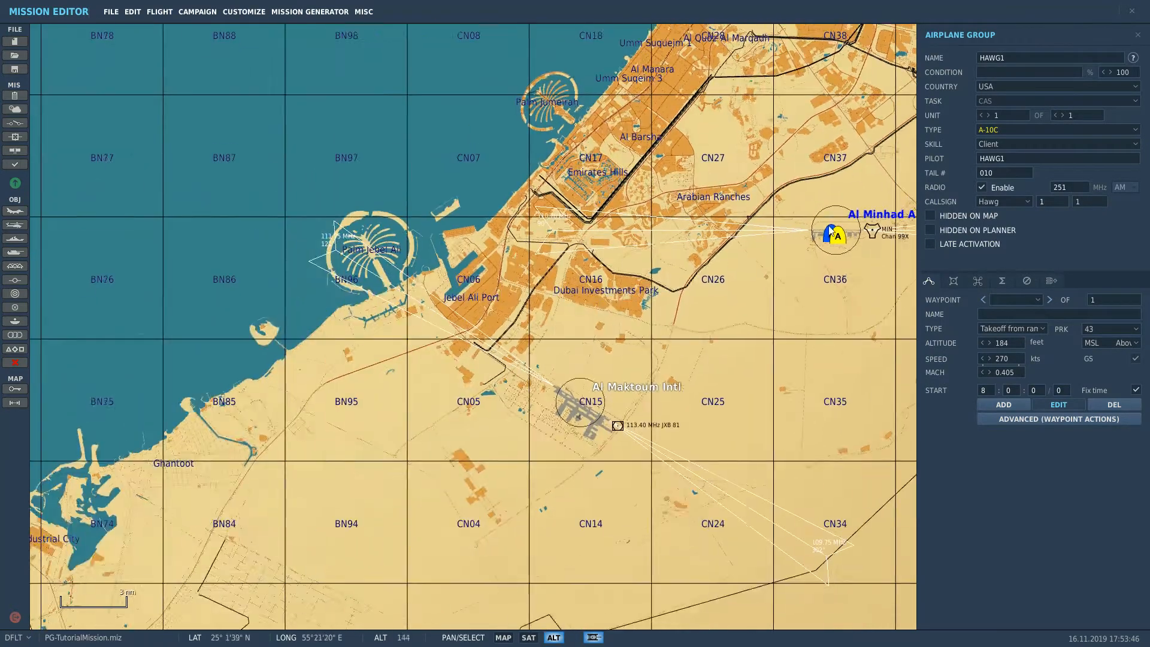
scroll(575, 316, down, 3)
drag(476, 384, 614, 257)
drag(569, 375, 705, 299)
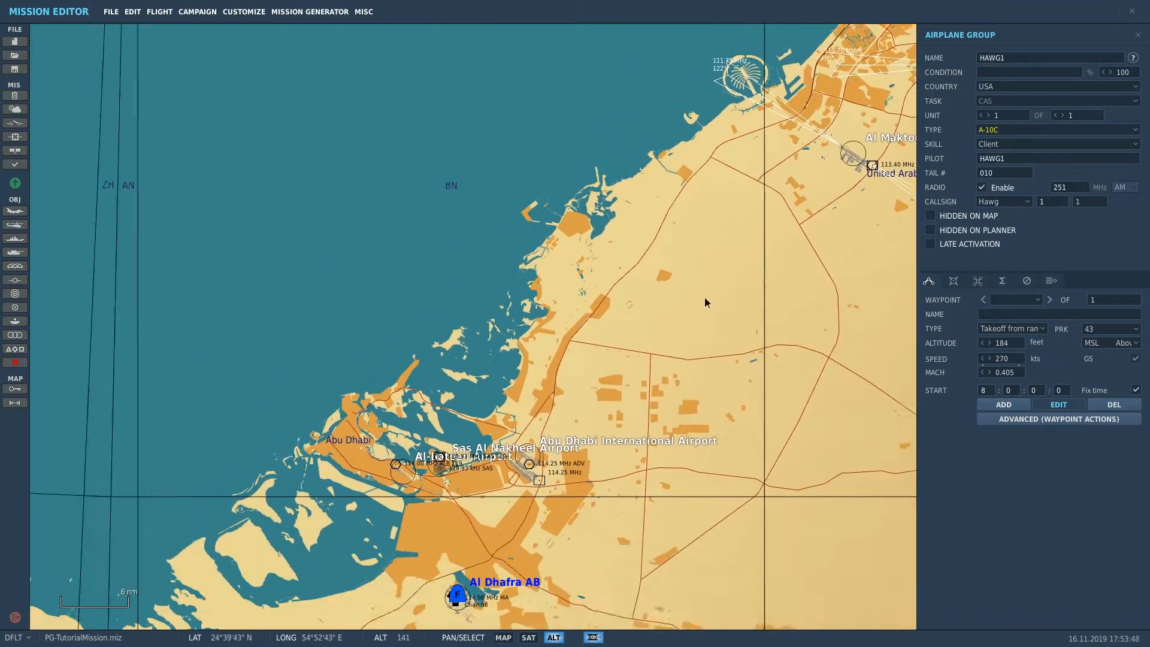
drag(534, 562, 619, 494)
scroll(558, 538, up, 6)
scroll(578, 315, up, 8)
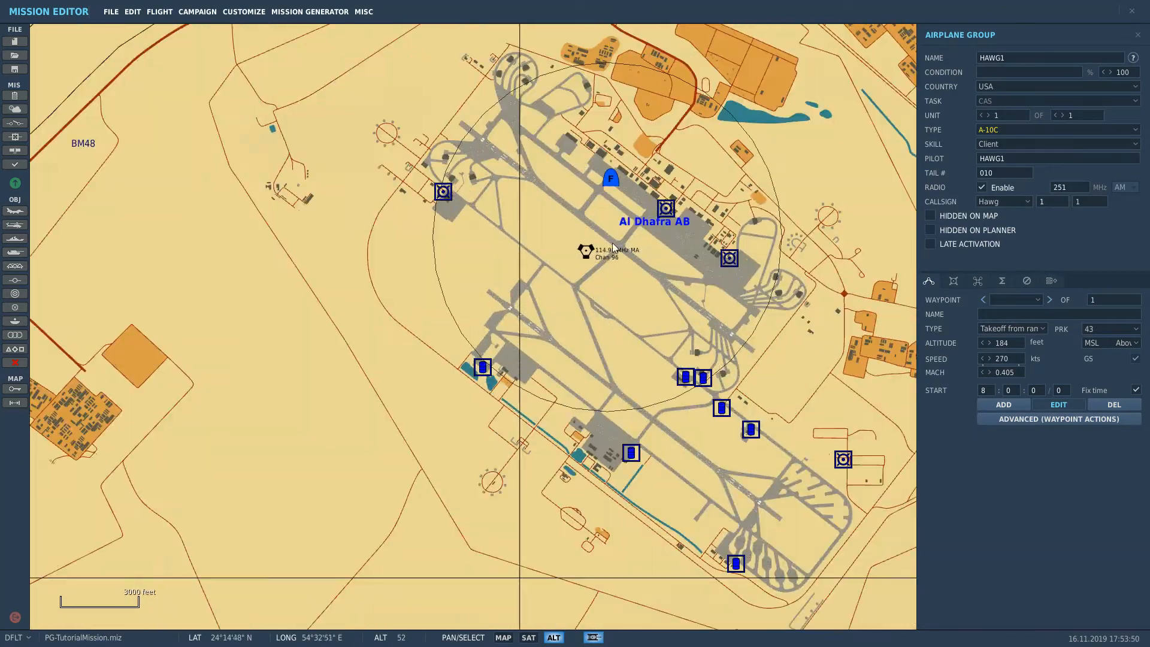
scroll(614, 246, up, 14)
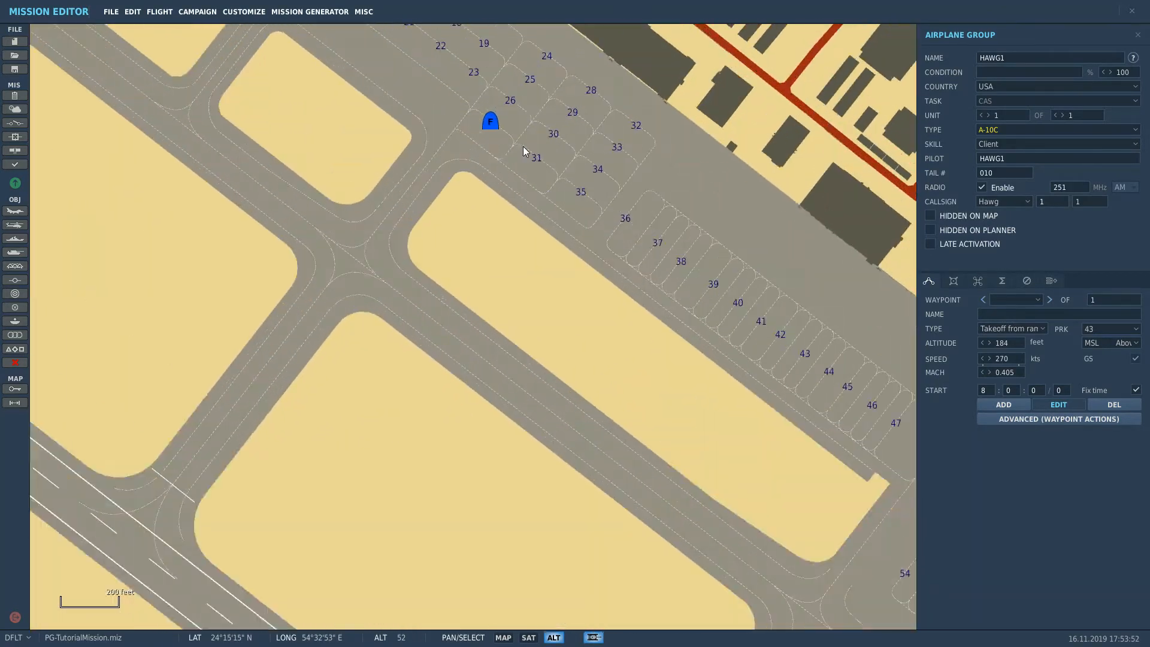
scroll(523, 151, up, 1)
click(489, 121)
key(ctrl+v)
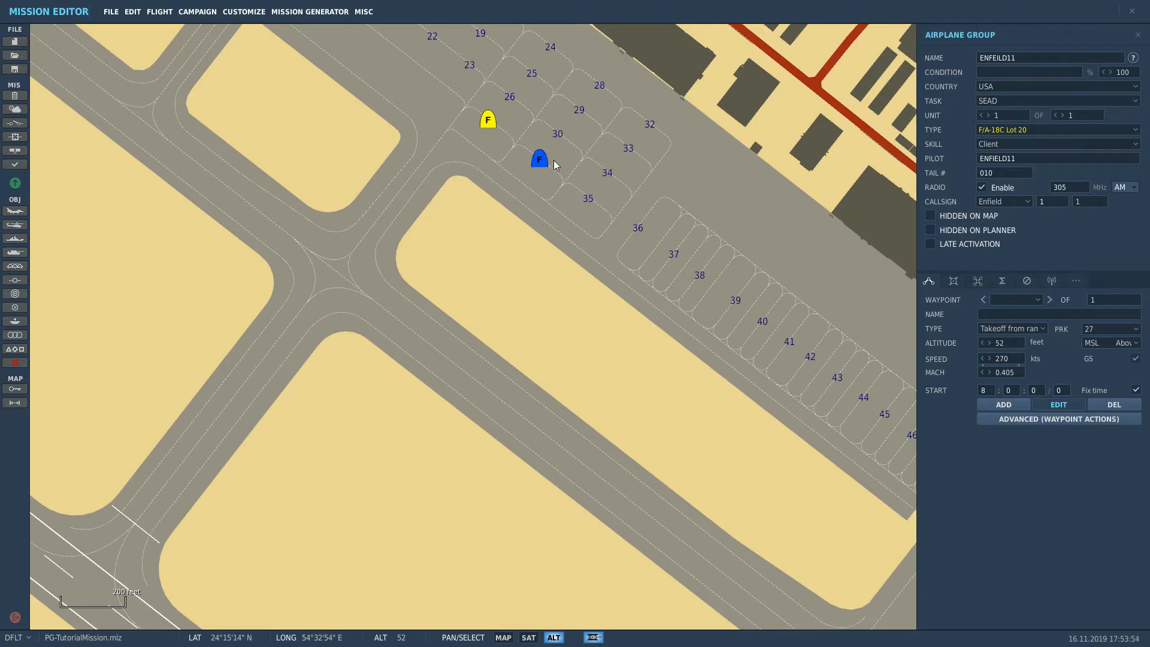
Set the callsign of the F/A-18C group at parking spot 31 to Colt and rename the group COLT11
click(537, 160)
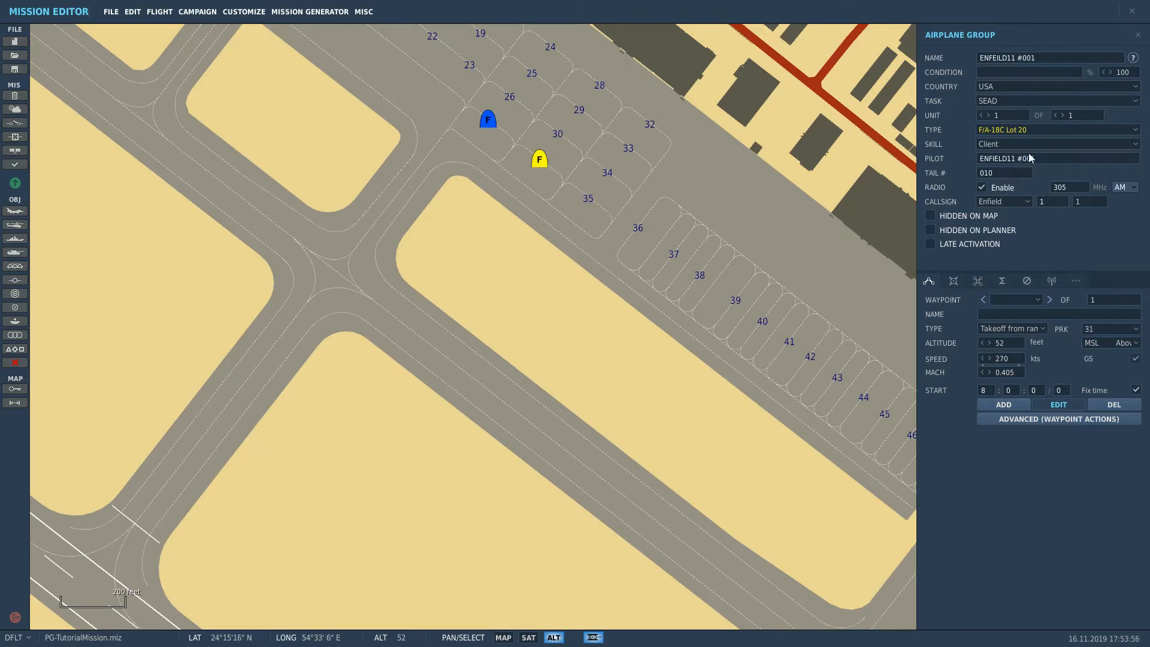
click(1005, 204)
click(1004, 245)
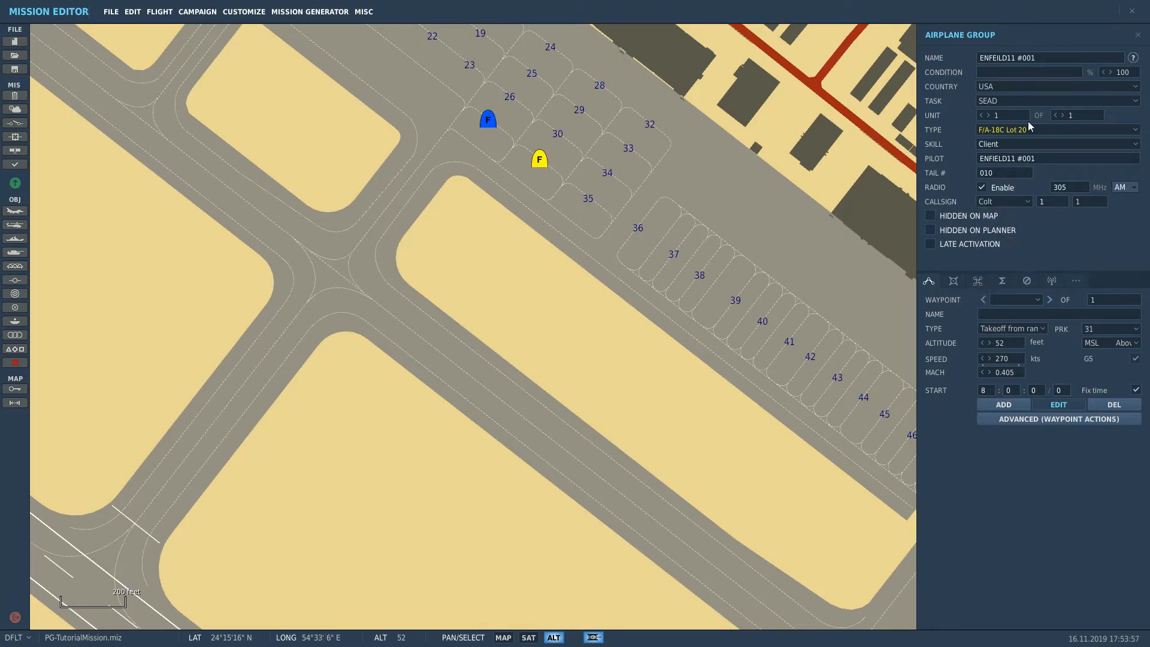
click(1066, 61)
text(COLT11)
Set the COLT11 group's task to CAP and its pilot name to COLT11, and deselect the group
click(1024, 100)
scroll(1026, 126, up, 3)
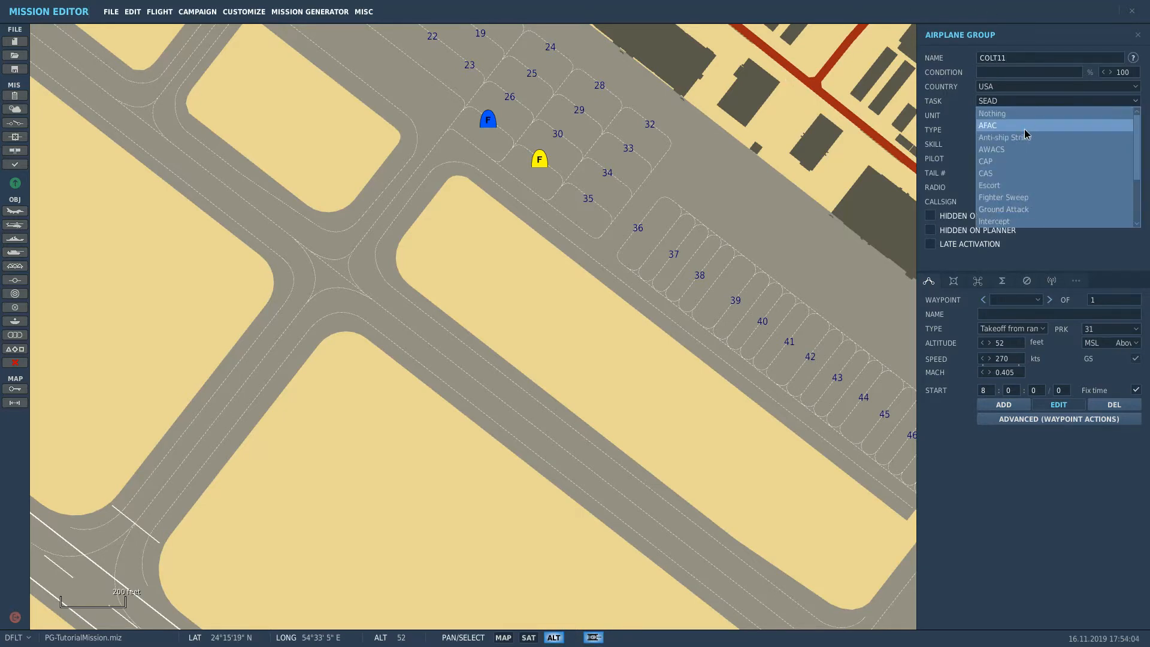
click(1019, 165)
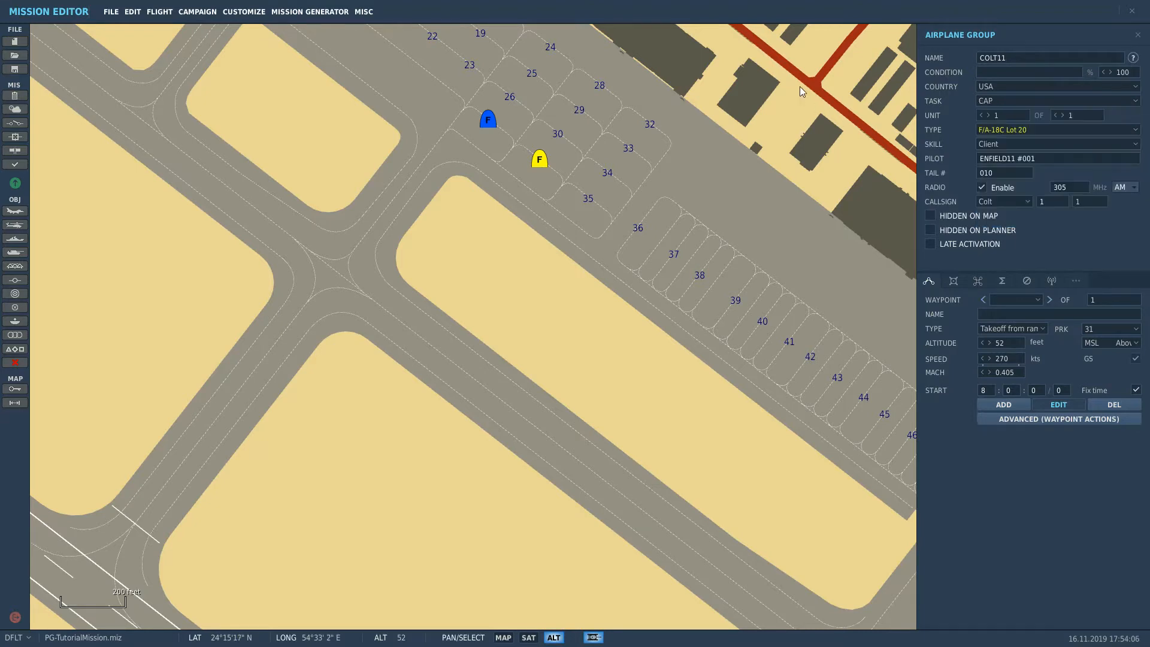
click(547, 159)
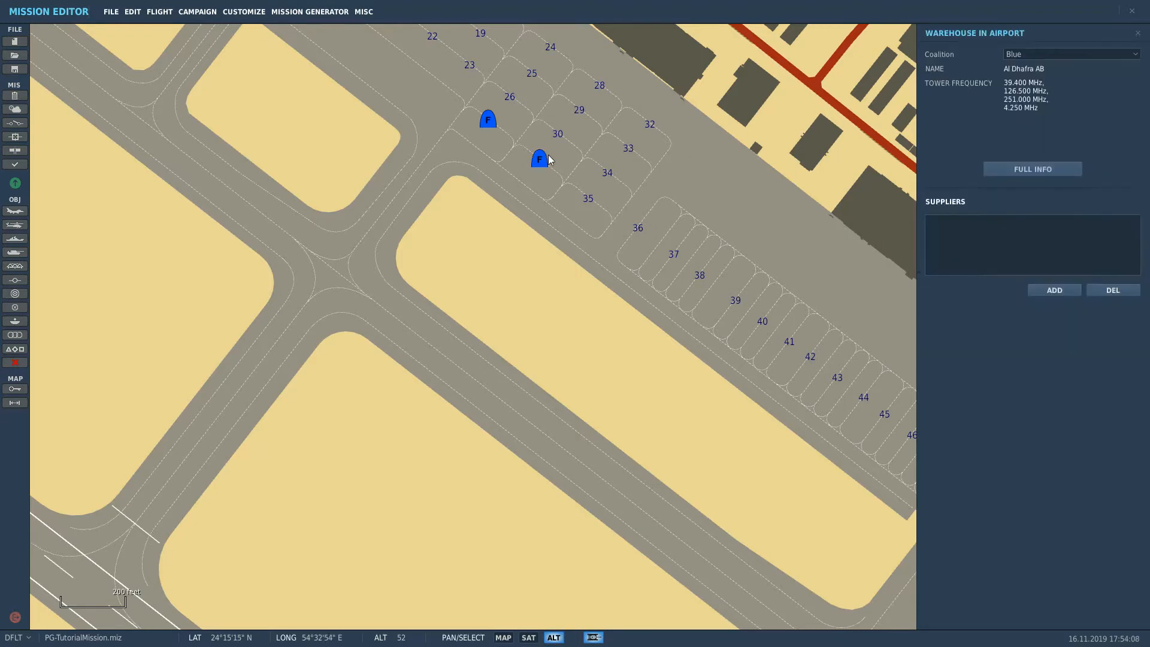
click(539, 158)
click(1068, 159)
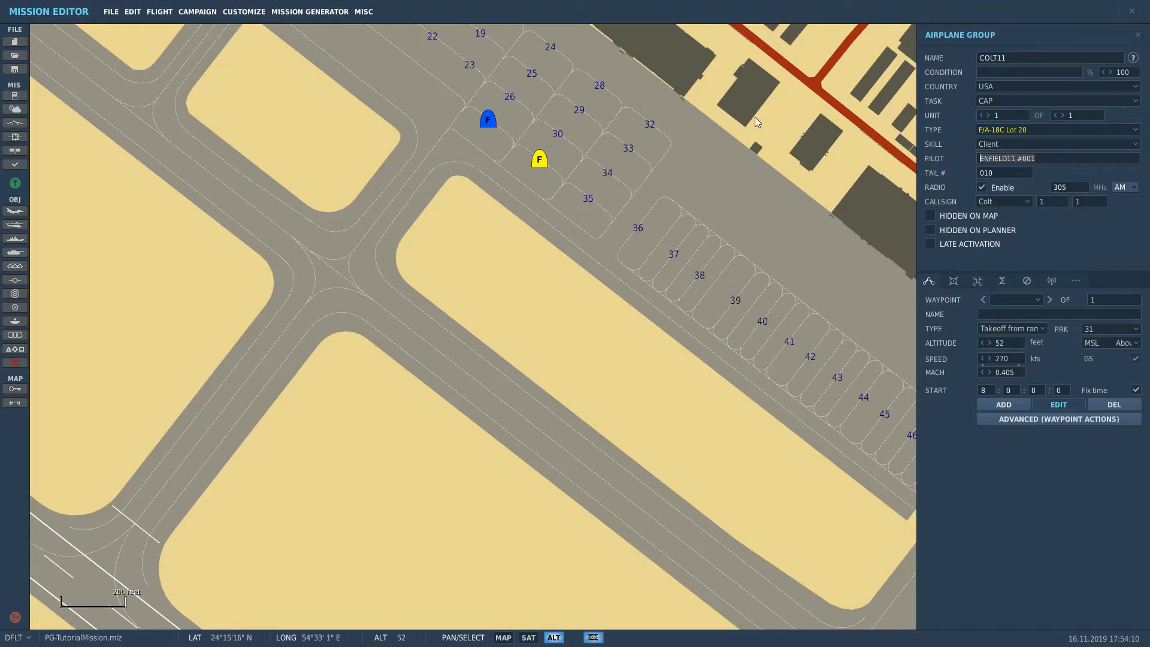
text(COLT11)
click(631, 252)
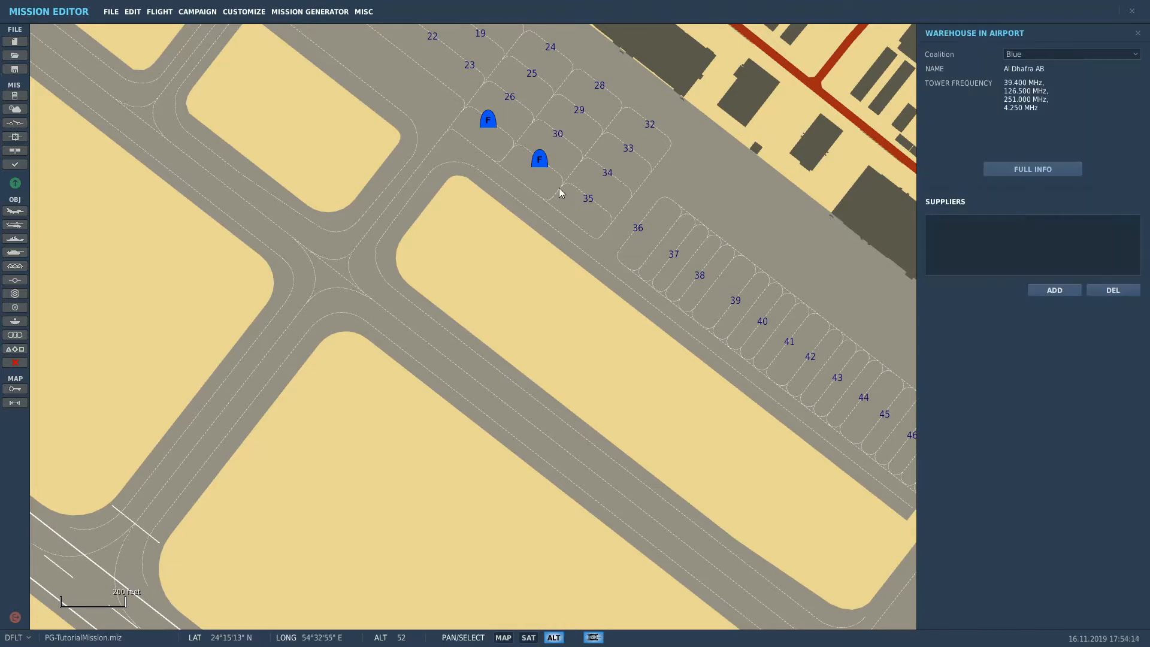
Copy the COLT11 group, paste the duplicate at parking spot 30 of Al Dhafra AB and select it for editing
click(540, 162)
key(ctrl+v)
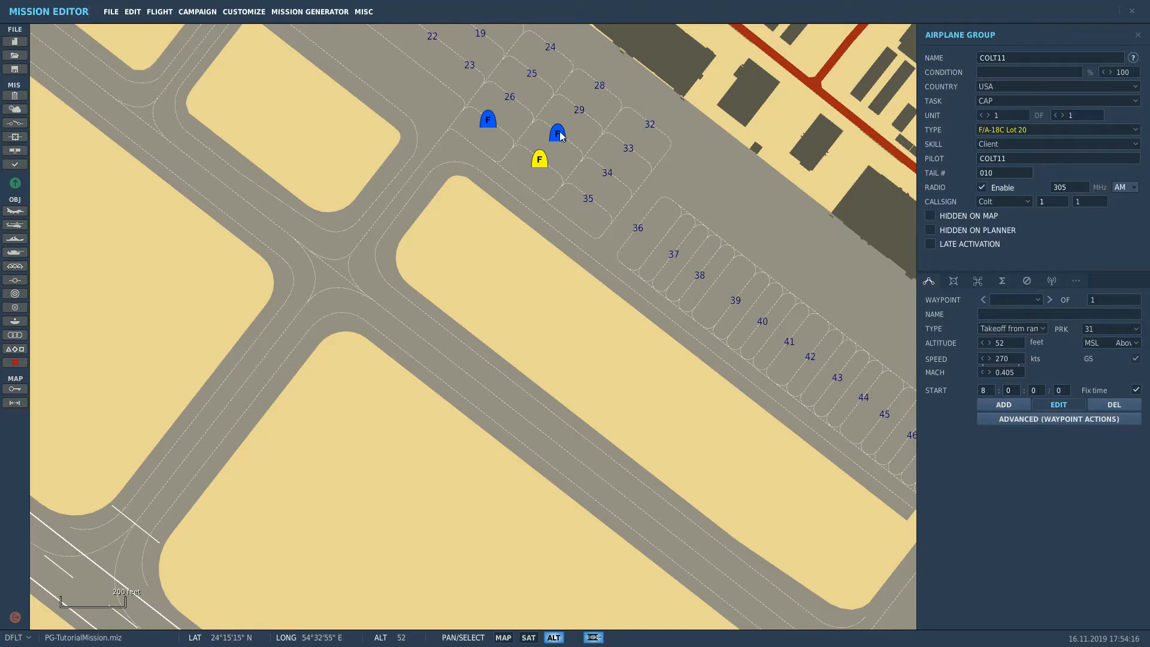
mouse_move(558, 134)
mouse_down()
mouse_move(570, 183)
mouse_move(568, 134)
mouse_up()
Rename the group at parking spot 30 and its pilot as COLT51 and set the callsign's flight number to 5
text(51)
drag(1057, 200, 1027, 204)
text(5)
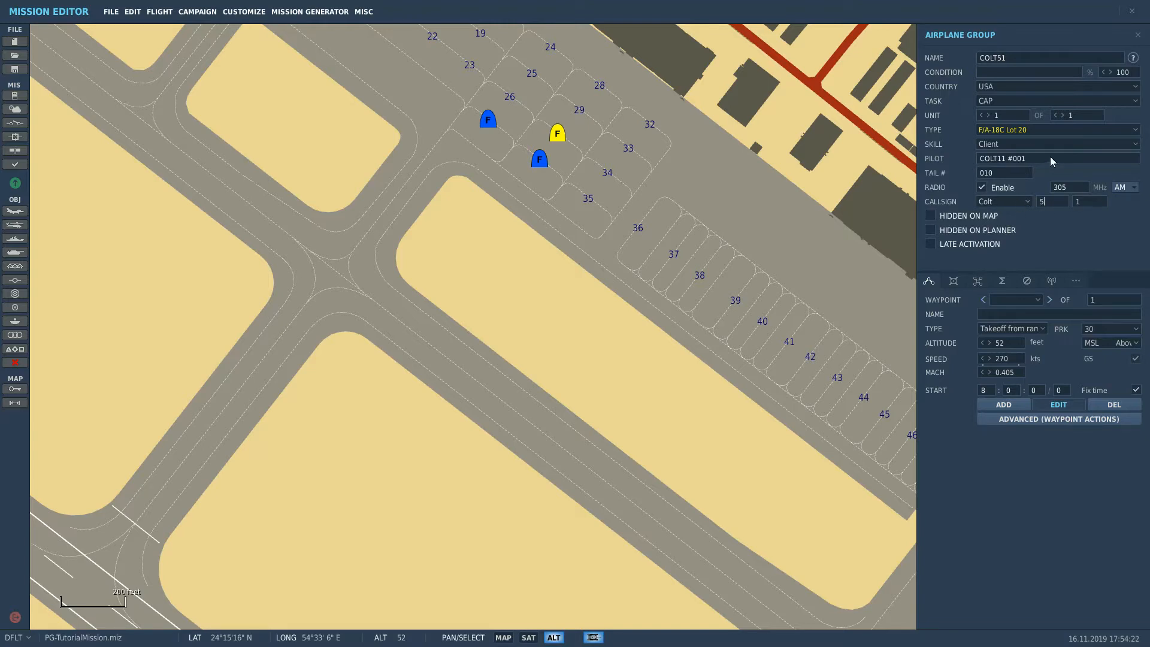
drag(1048, 158, 997, 163)
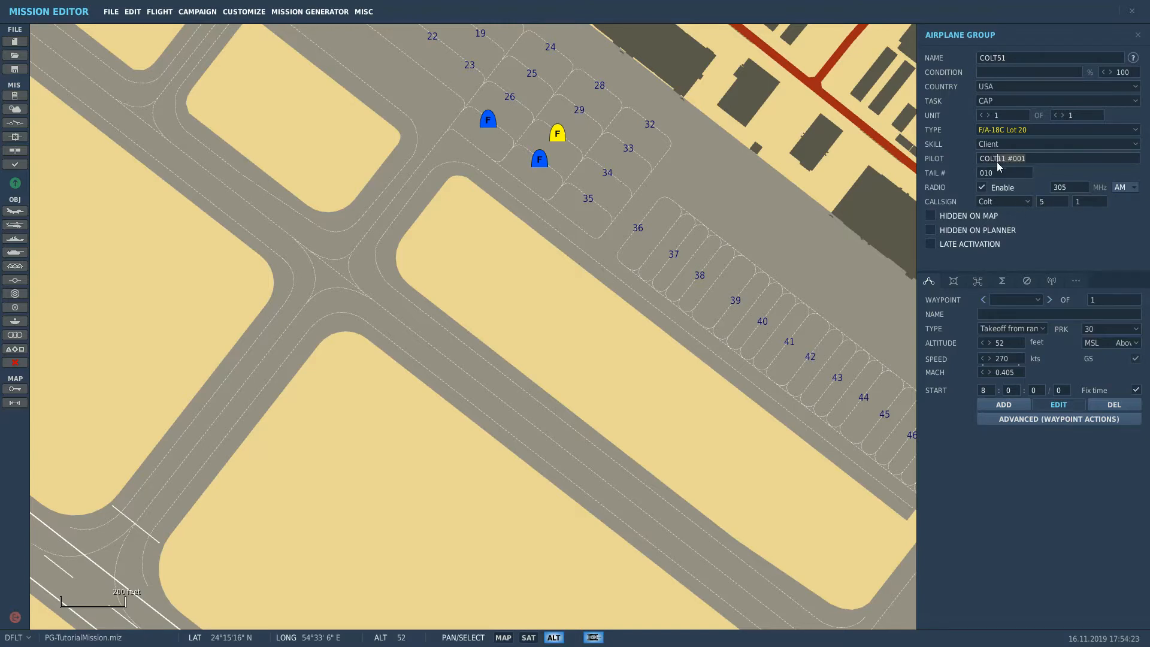
Change the COLT51 group's aircraft type to F-14B
click(1044, 129)
scroll(1018, 203, up, 2)
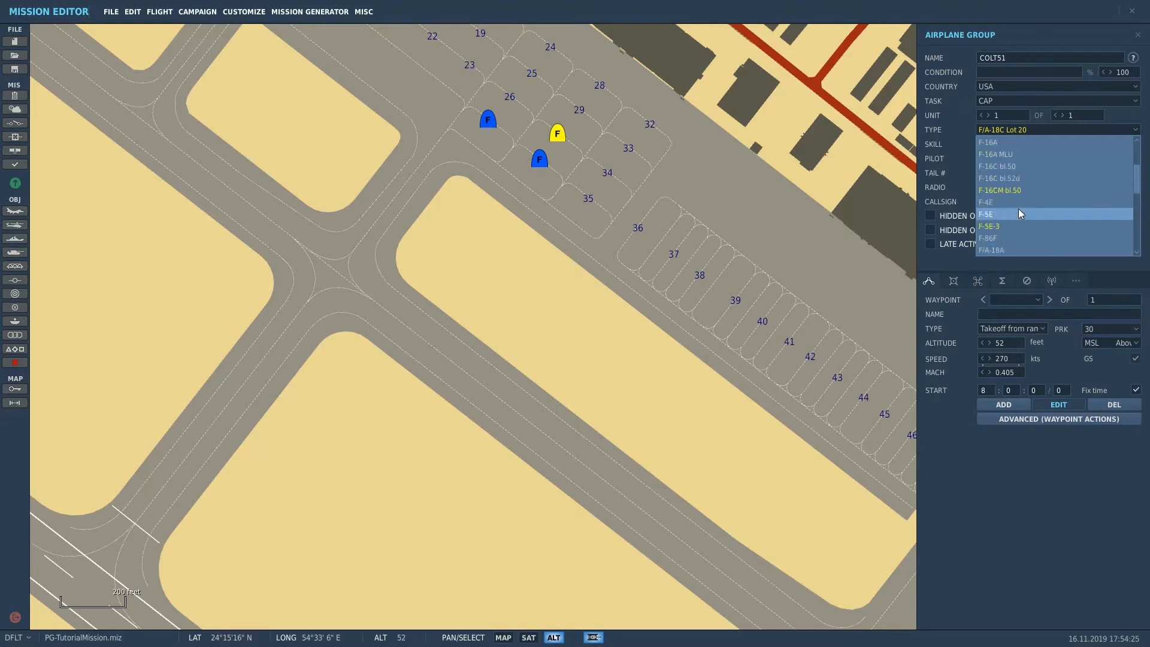
scroll(1018, 208, up, 2)
click(1025, 181)
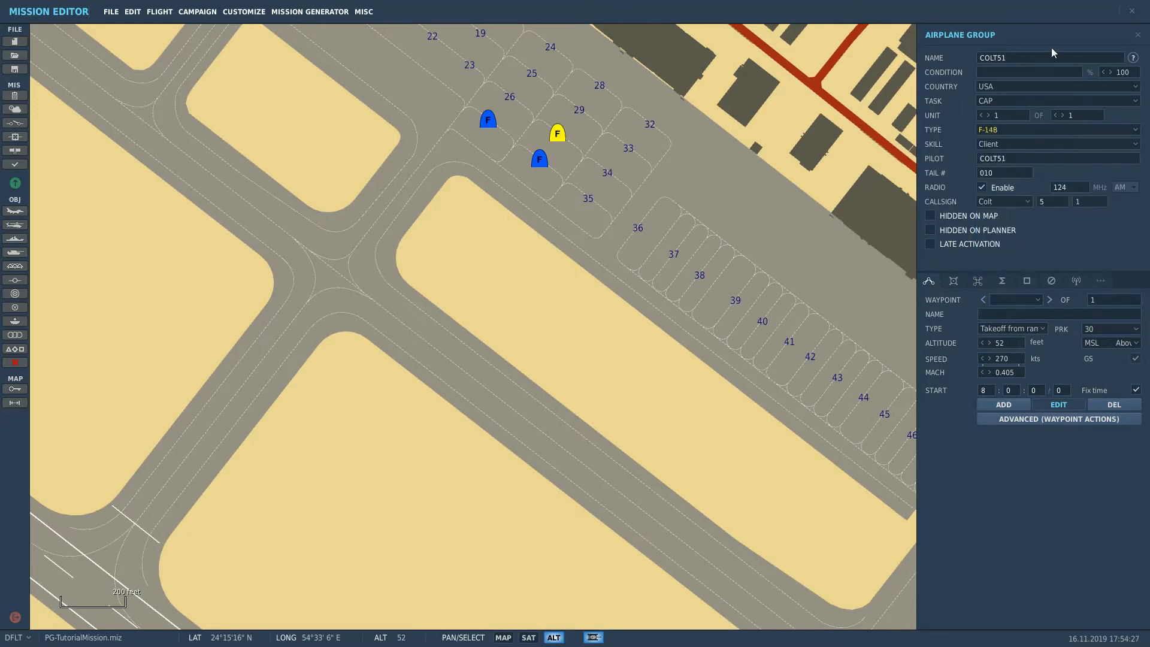
Copy the ENFEILD11 group, paste the duplicate at parking spot 21 of Al Dhafra AB and select it for editing
scroll(689, 150, down, 2)
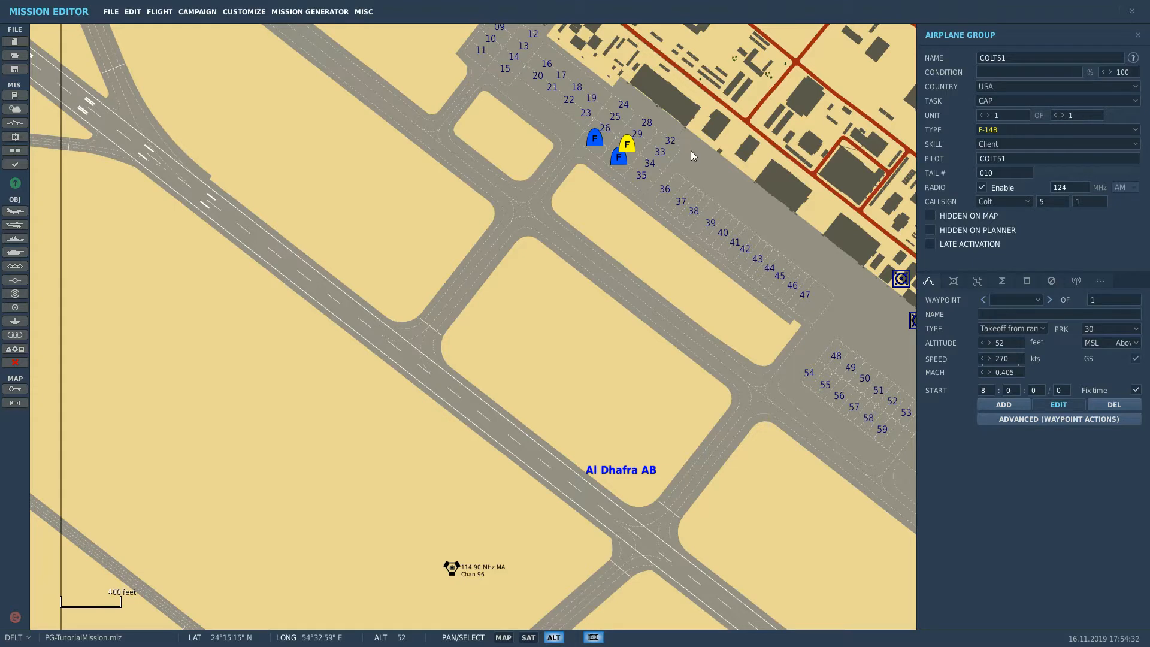
drag(791, 178, 806, 251)
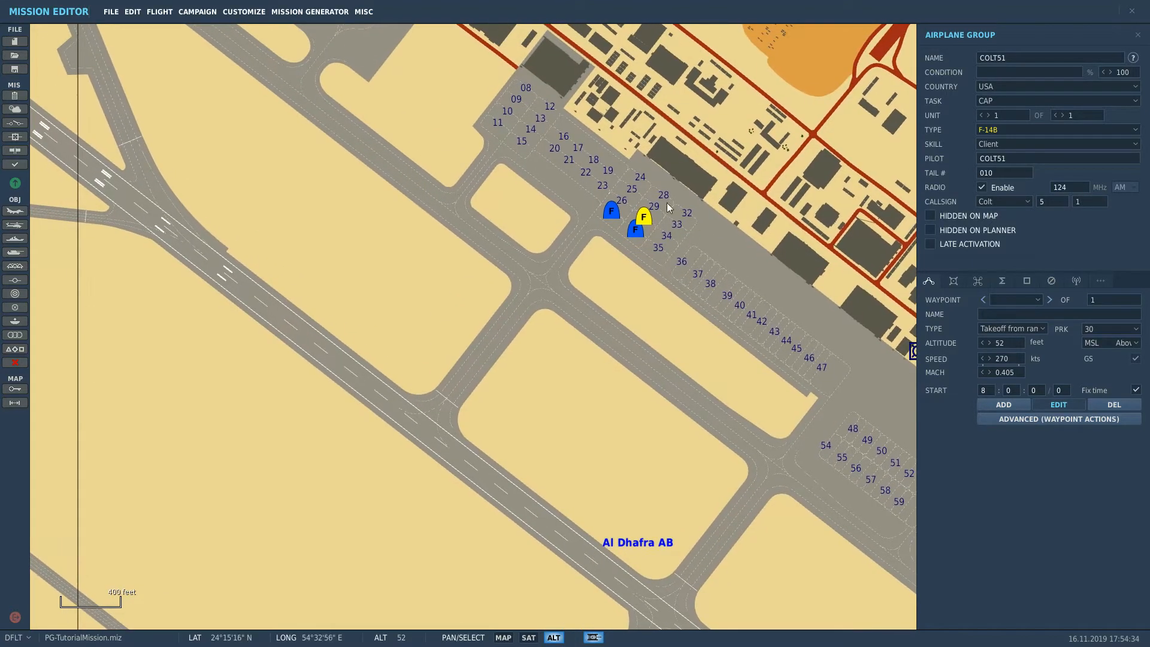
click(610, 210)
drag(713, 206, 641, 346)
scroll(761, 243, down, 6)
scroll(743, 213, down, 3)
drag(771, 195, 728, 248)
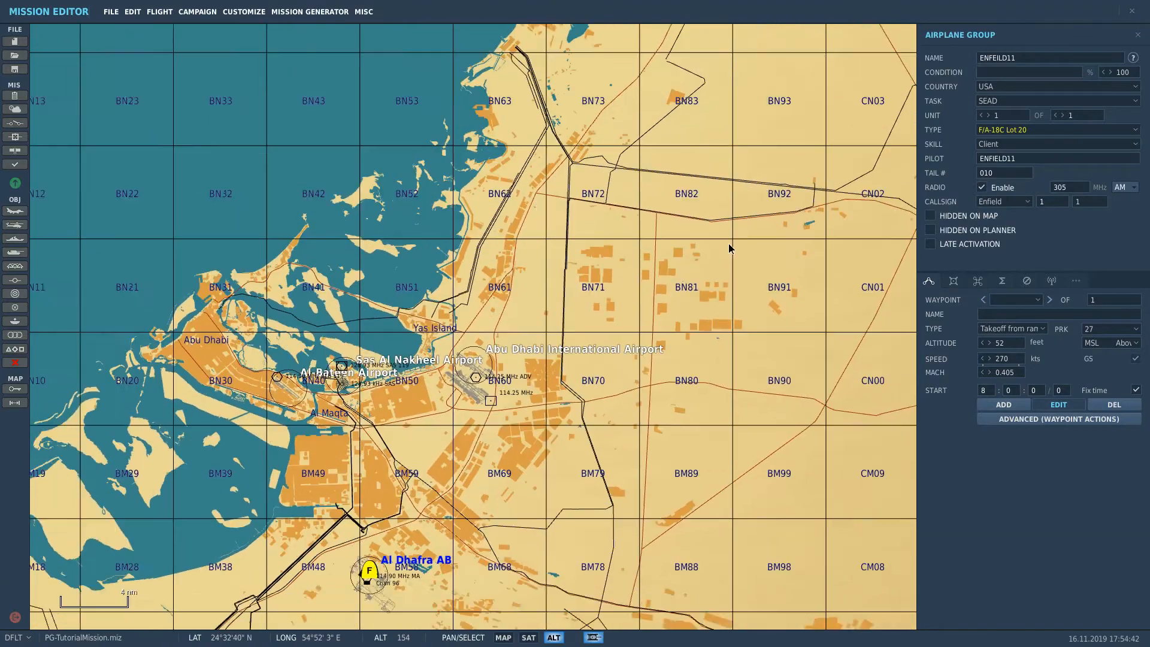
scroll(634, 256, up, 10)
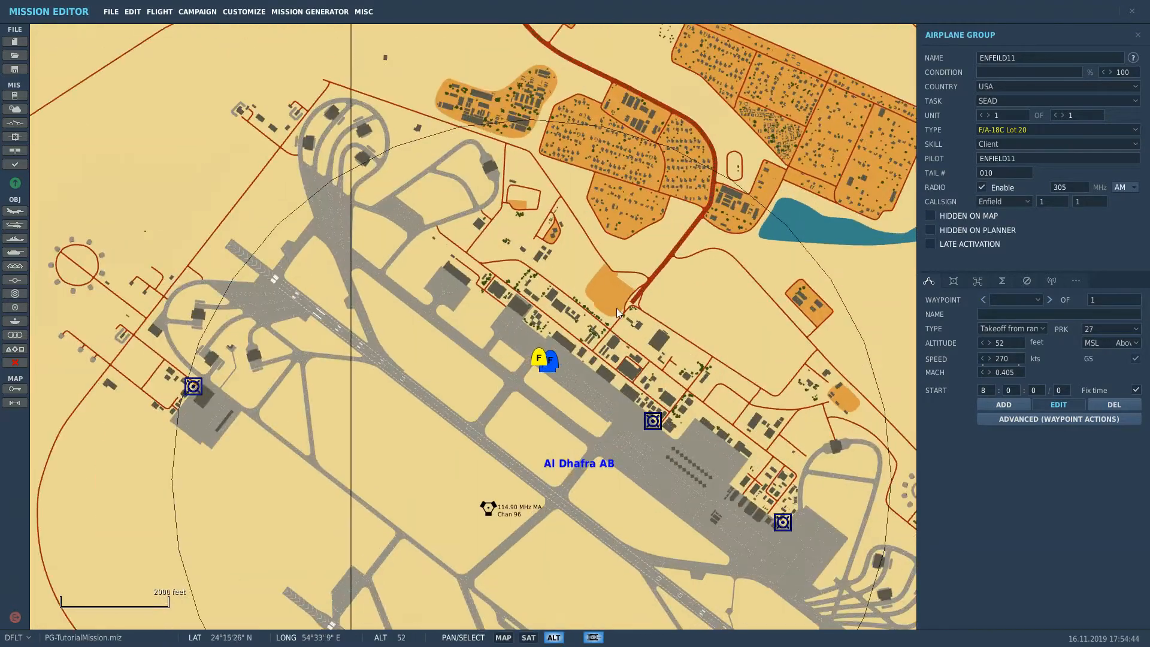
scroll(617, 308, up, 8)
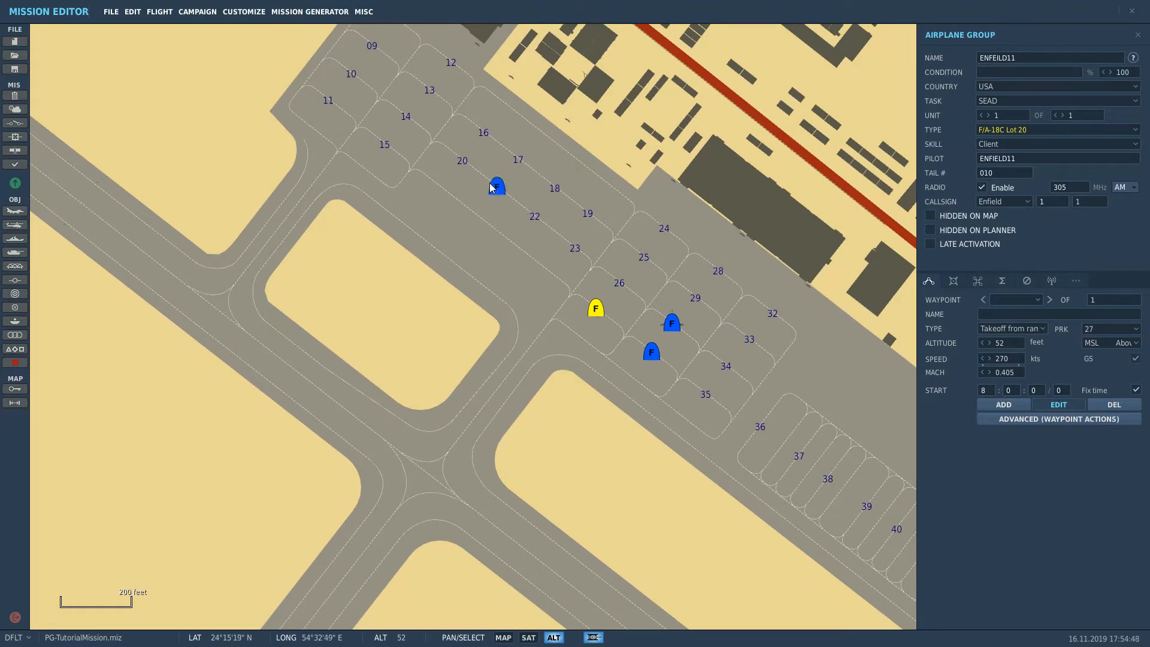
click(490, 184)
scroll(695, 263, up, 4)
scroll(692, 368, up, 1)
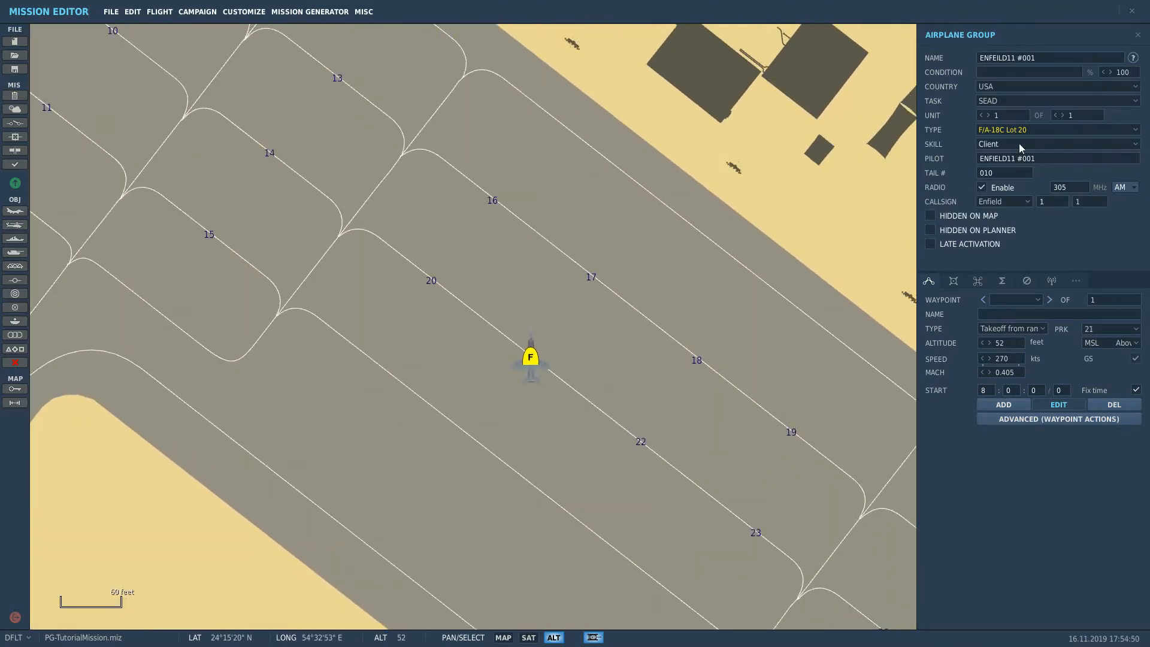
Compare the loadouts offered to the F/A-18C group at parking spot 21 under the Pinpoint Strike and Ground Attack tasks
click(1031, 101)
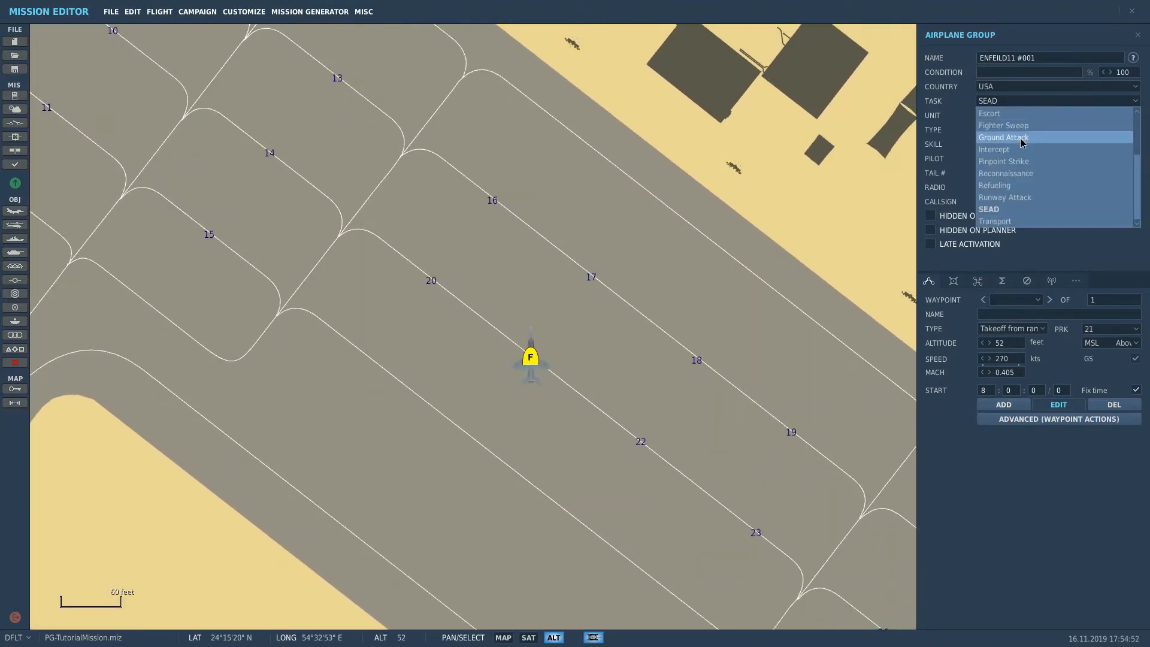
click(1022, 162)
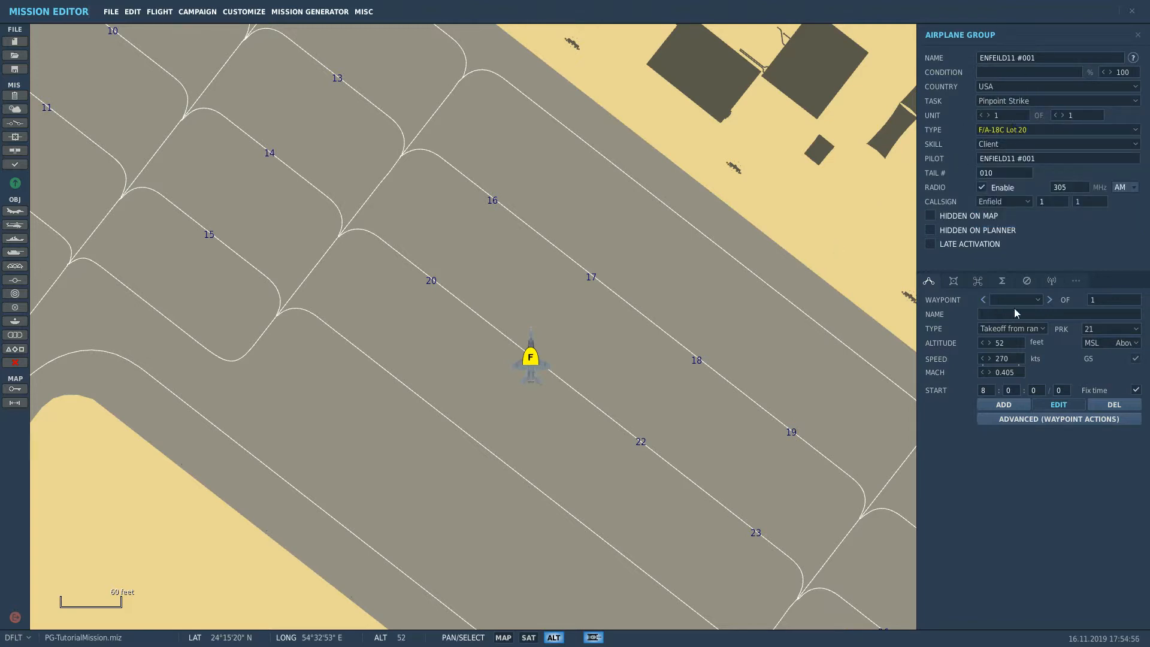
click(953, 281)
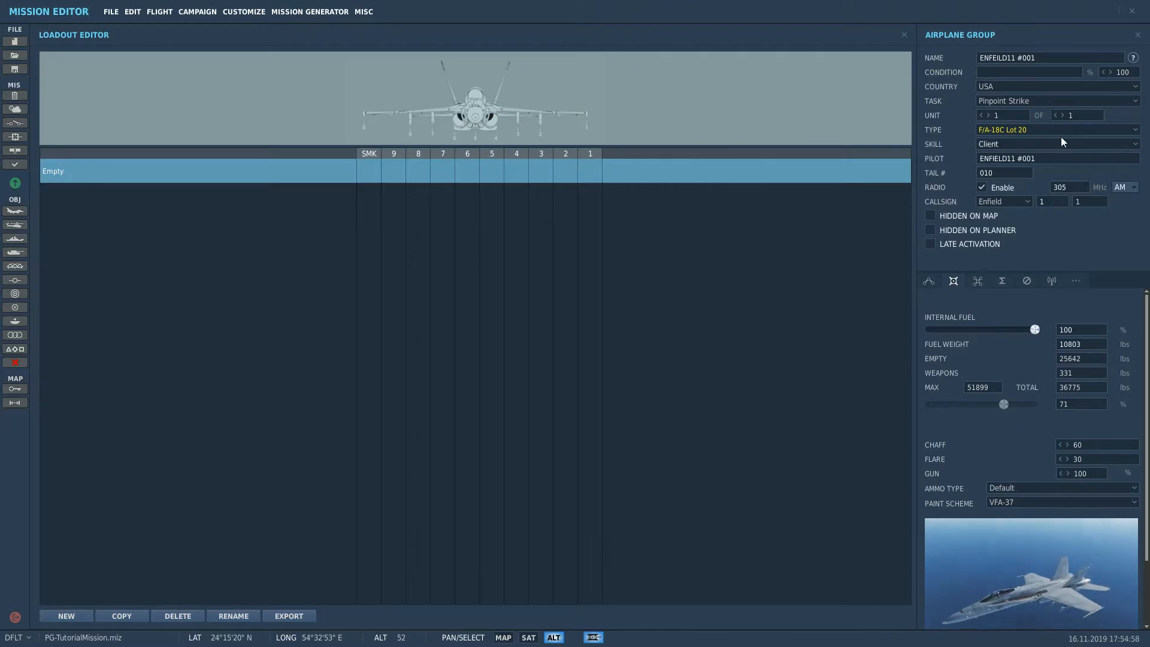
click(1051, 100)
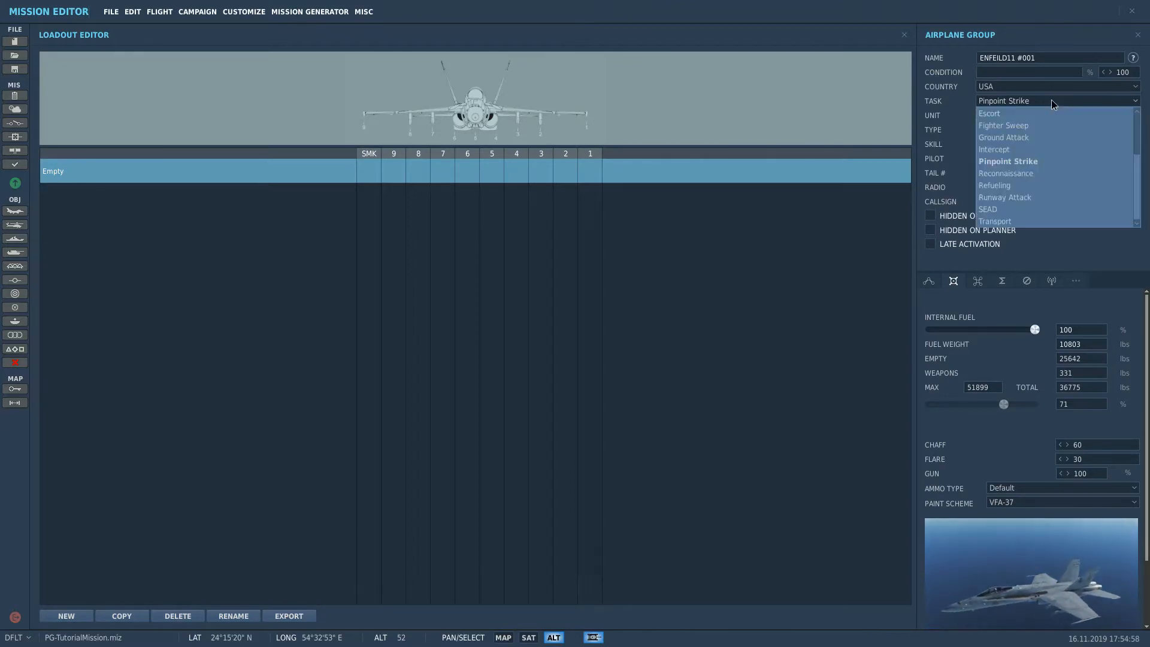
click(1019, 137)
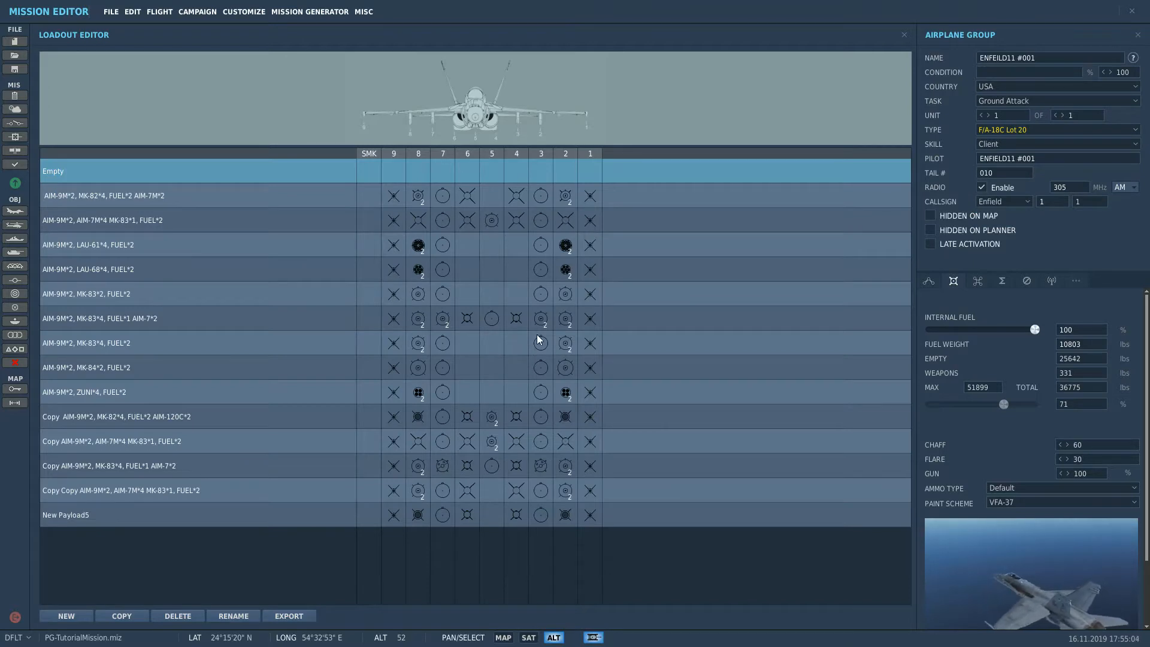
Set the task of the group at parking spot 21 to Runway Attack and close the loadout editor
click(1022, 103)
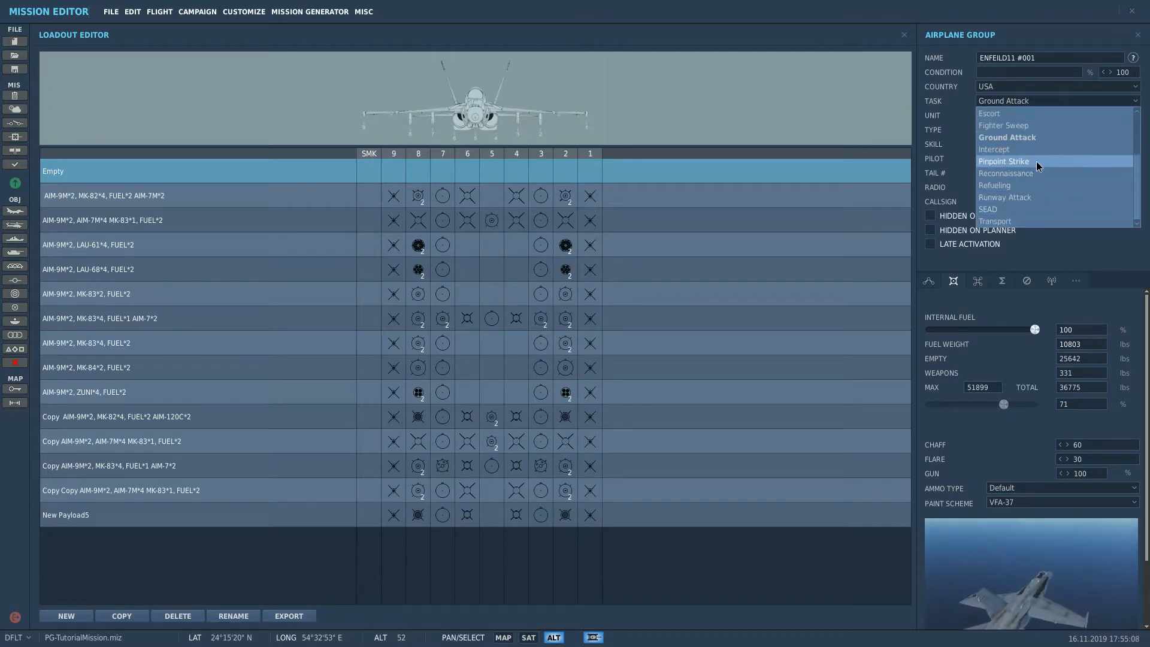
click(1019, 198)
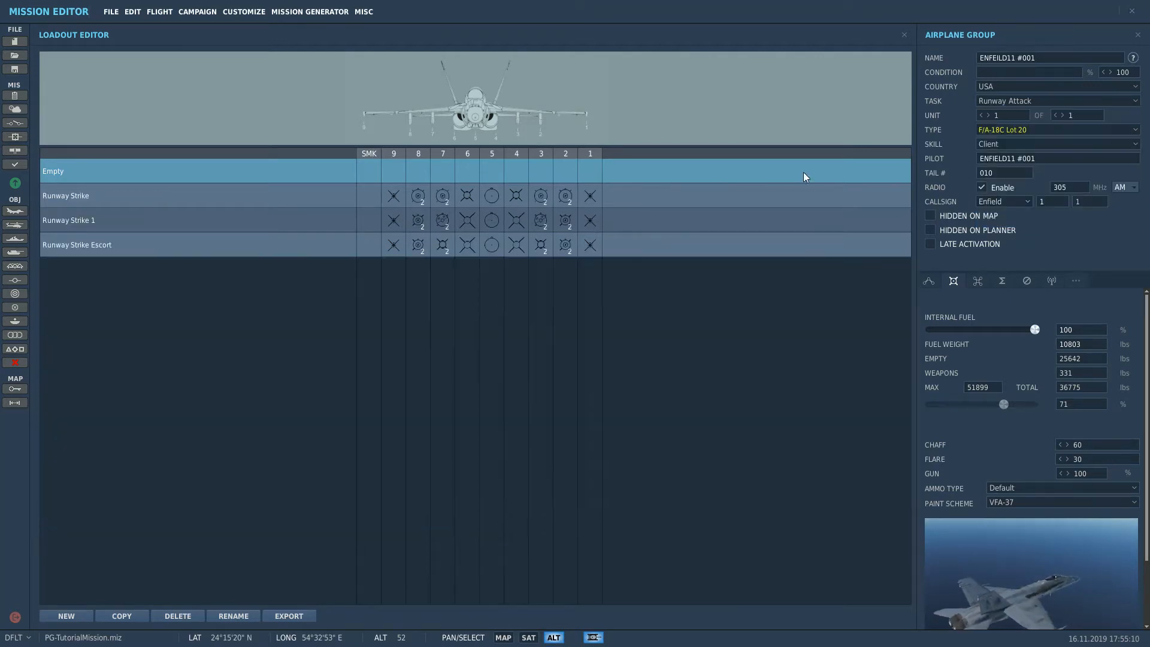
click(904, 34)
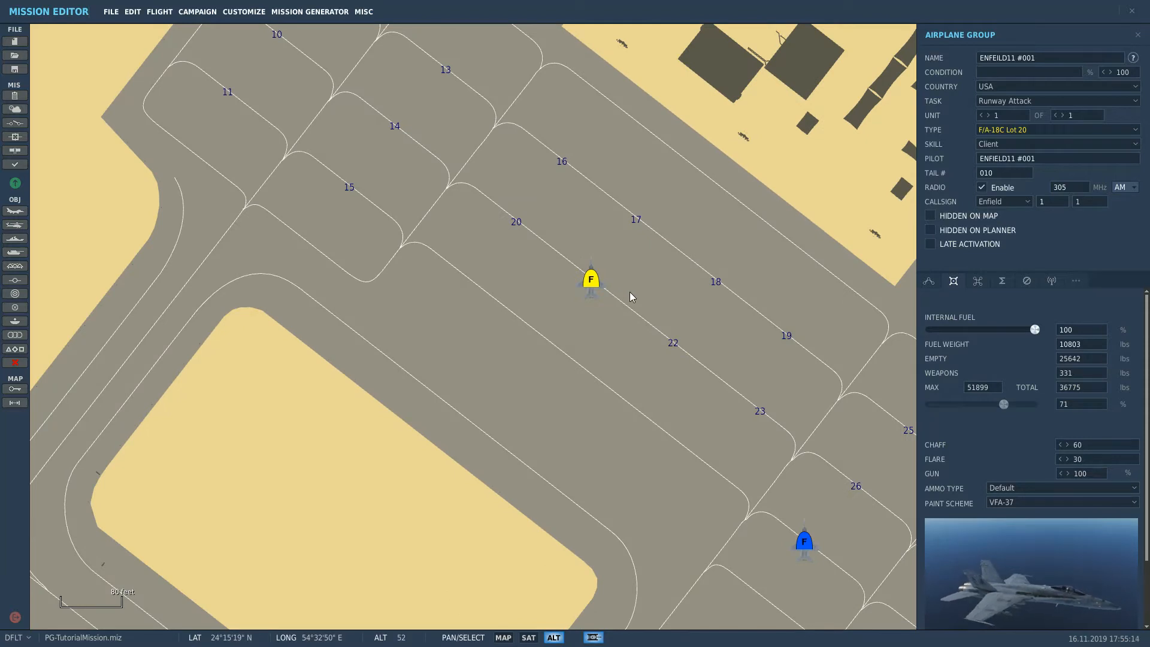
Paste another copy of the F/A-18C group at parking spot 17 of Al Dhafra AB
drag(673, 267, 640, 279)
drag(726, 358, 714, 304)
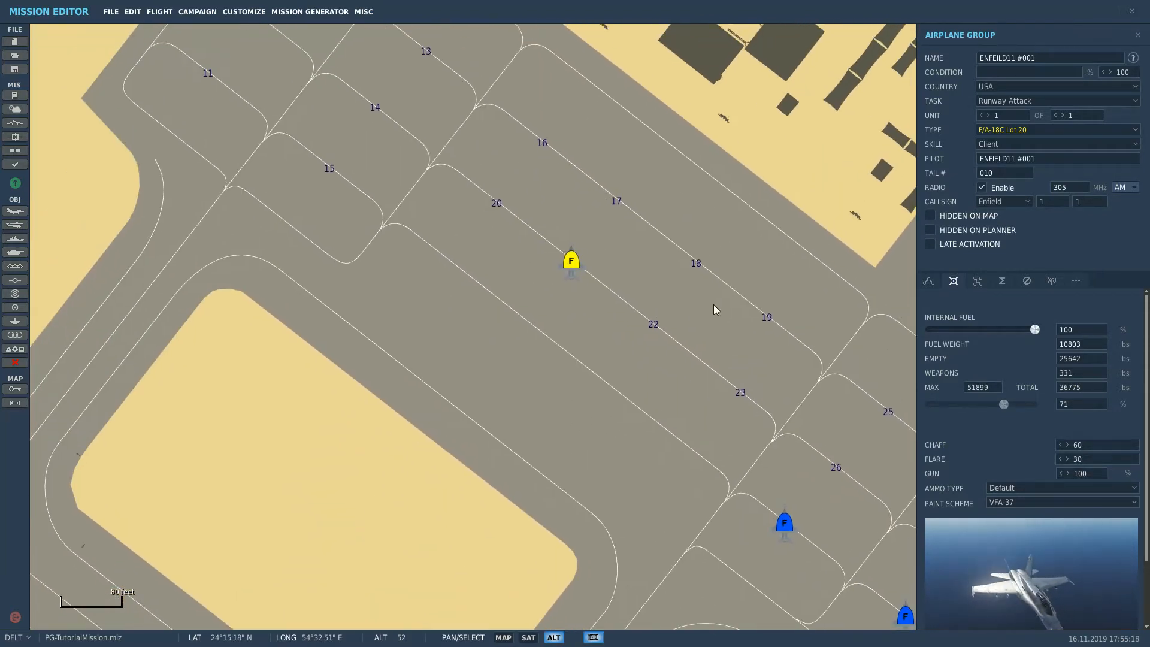
click(616, 201)
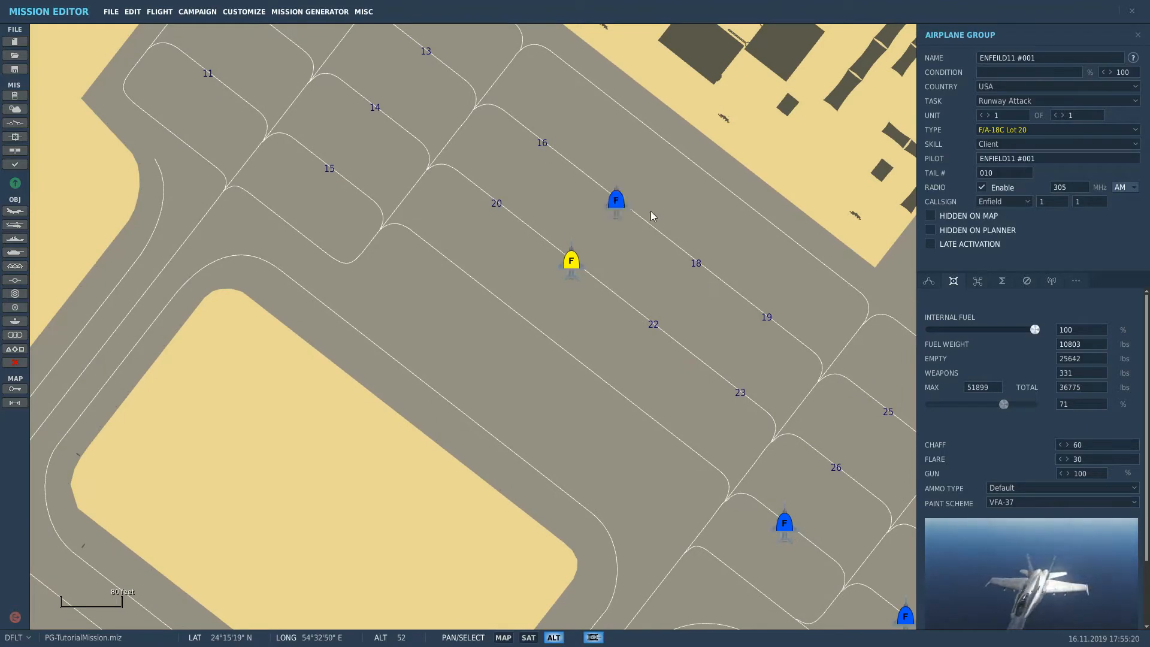
Change the callsign of the group at parking spot 21 to Ford and enter FORD as its group name
click(572, 261)
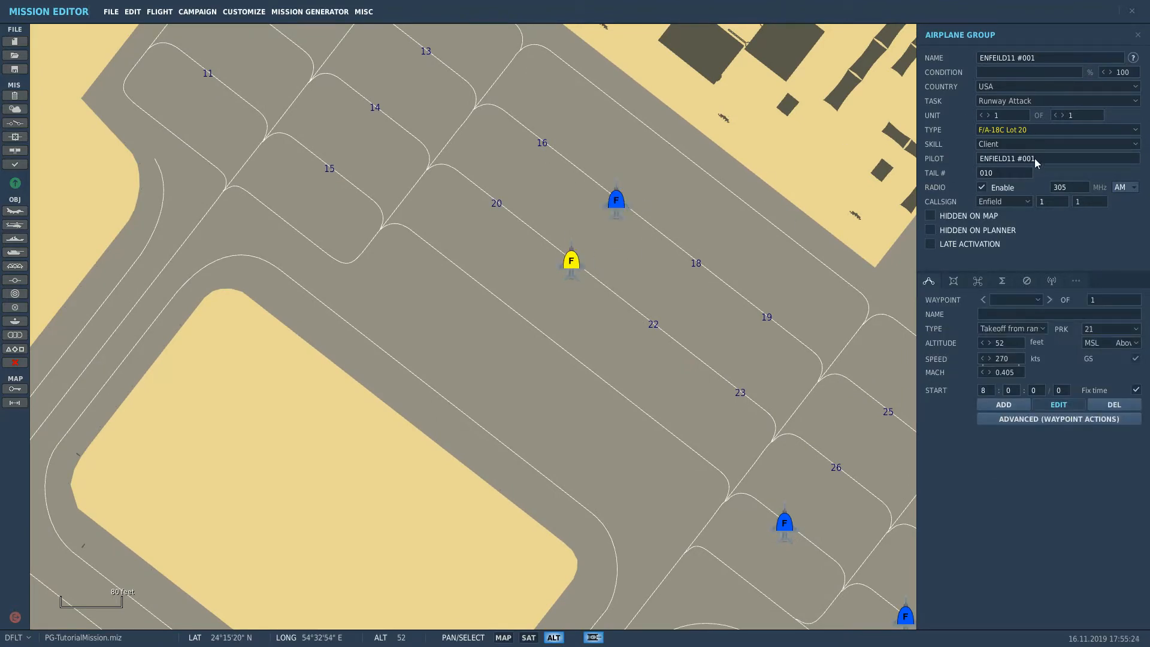
click(1004, 202)
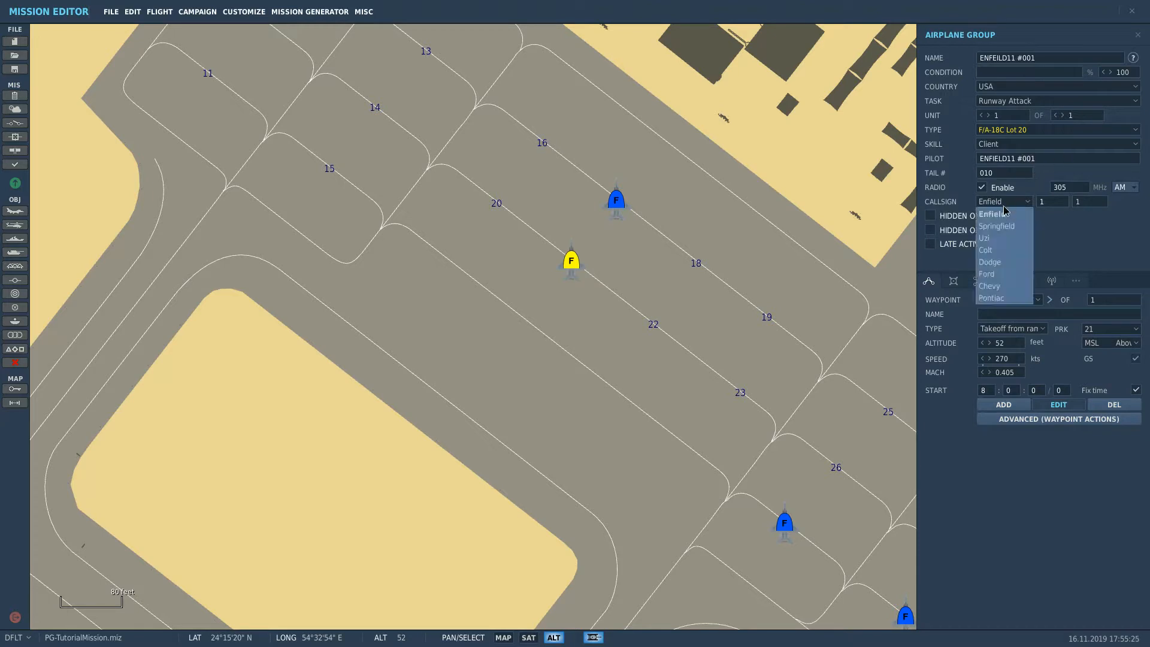
click(991, 272)
key(ctrl+a)
text(F)
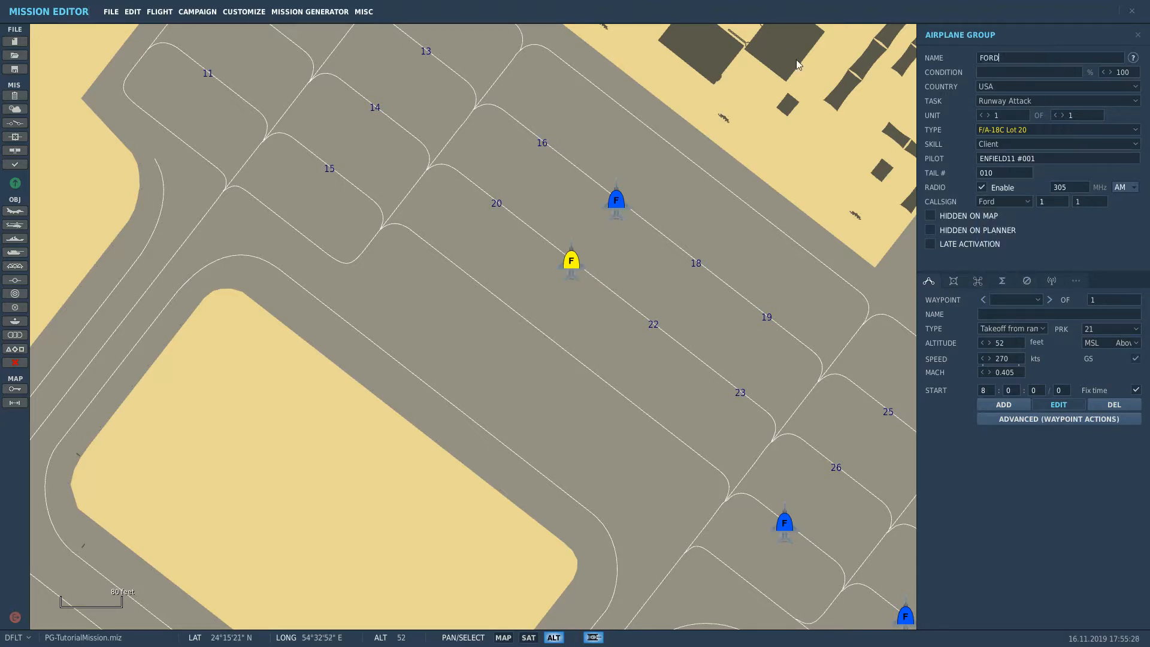
click(710, 211)
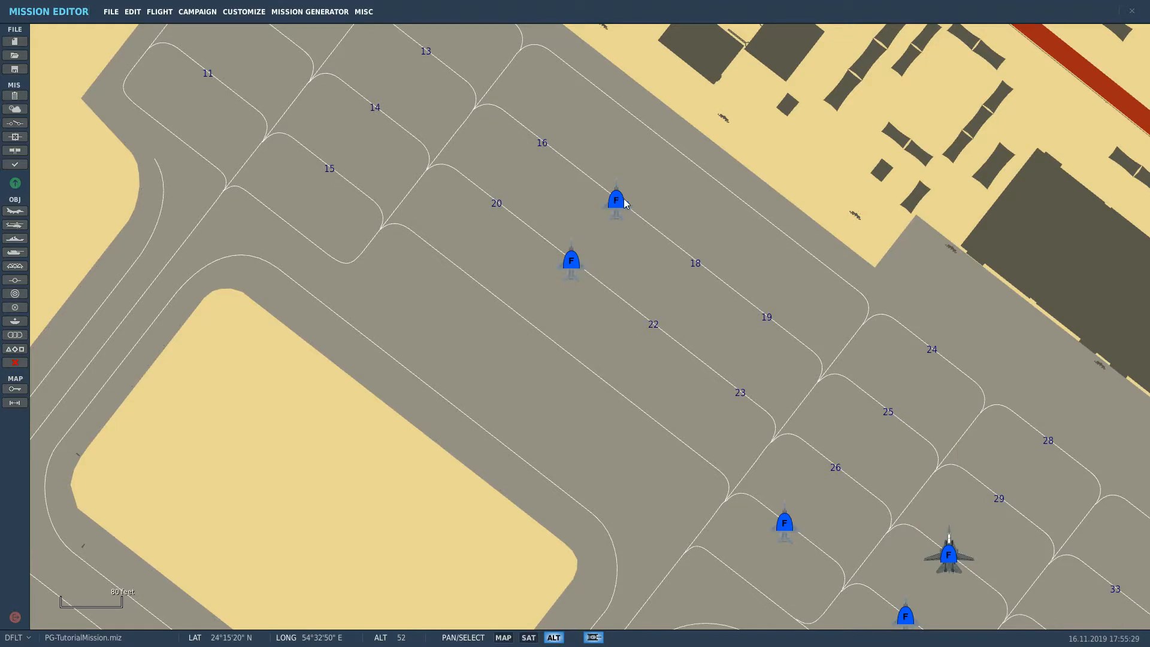
Rename the group at parking spot 17 as FORD51 and set its callsign to Ford with flight number 5
click(624, 202)
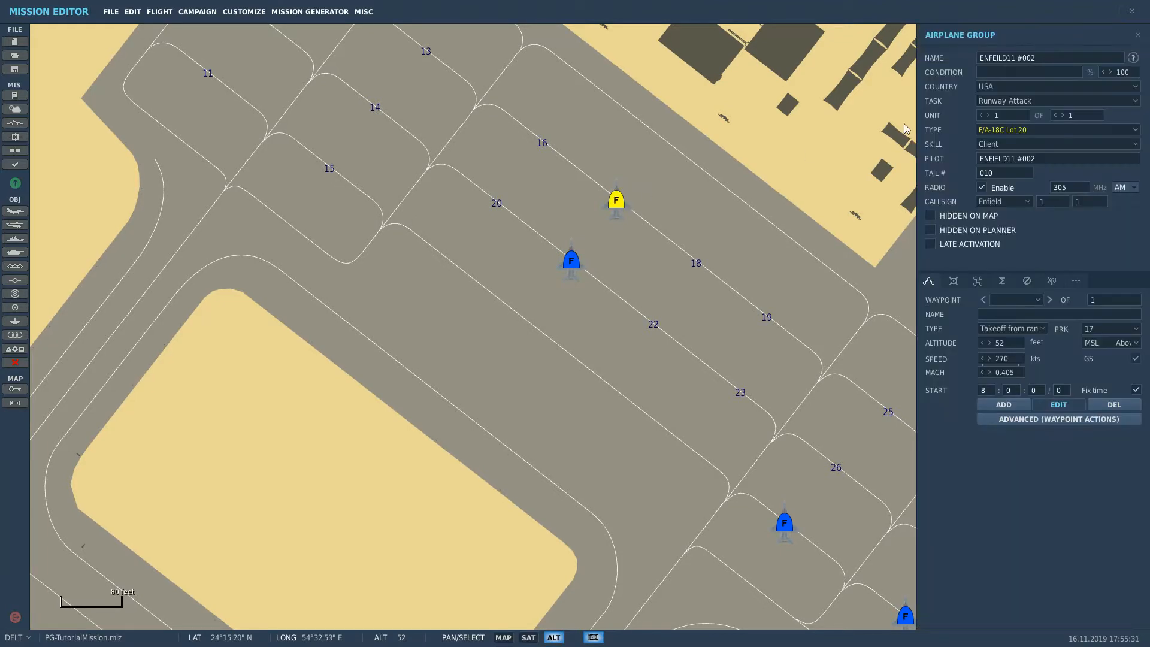
double_click(1048, 58)
text(FORD515)
click(1012, 202)
click(994, 274)
Change the FORD51 group's aircraft type to F-16CM bl.50
click(1030, 133)
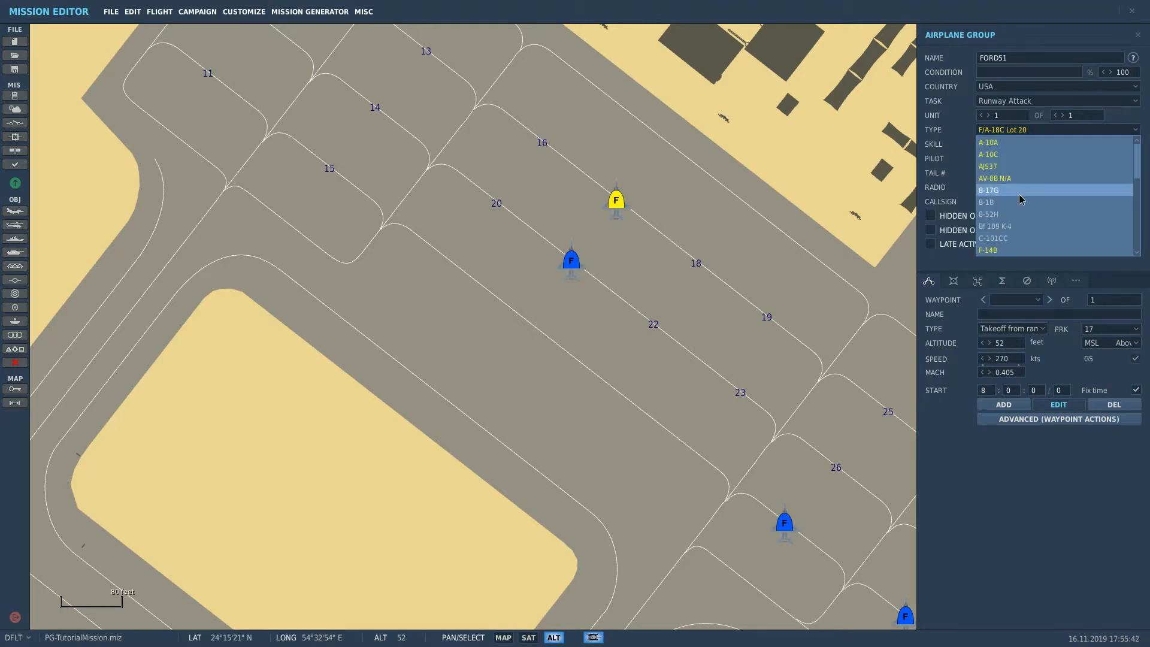
scroll(1019, 250, down, 3)
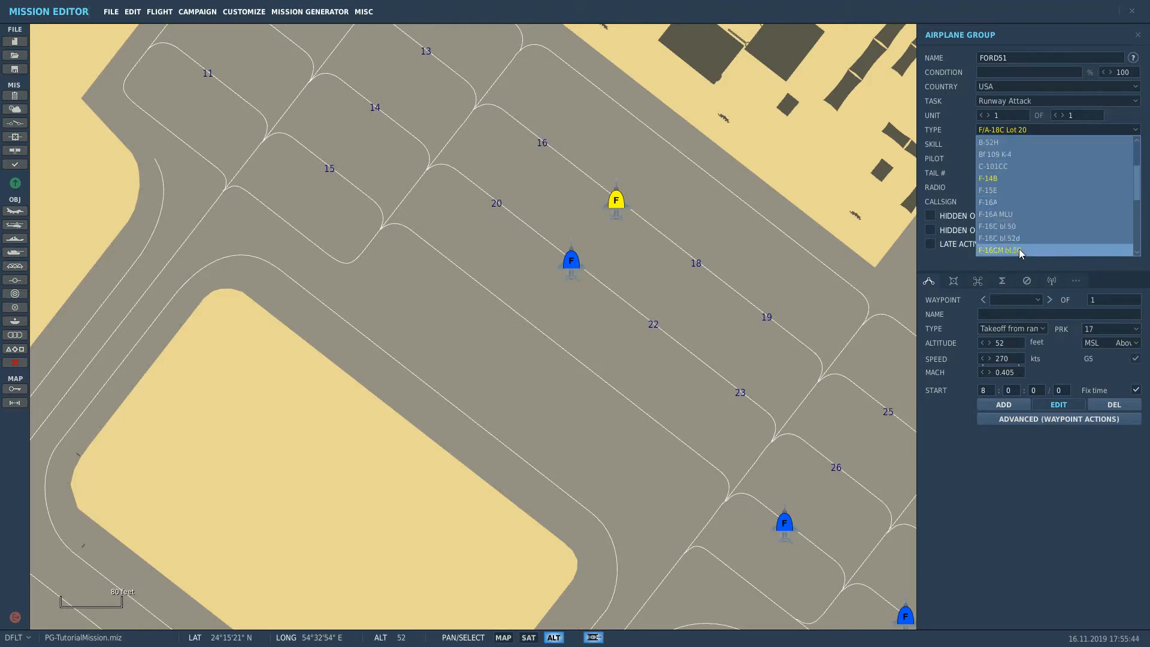
click(1019, 249)
Survey the map from the client groups at Al Dhafra AB up the coast to the Khasab area
scroll(825, 141, down, 4)
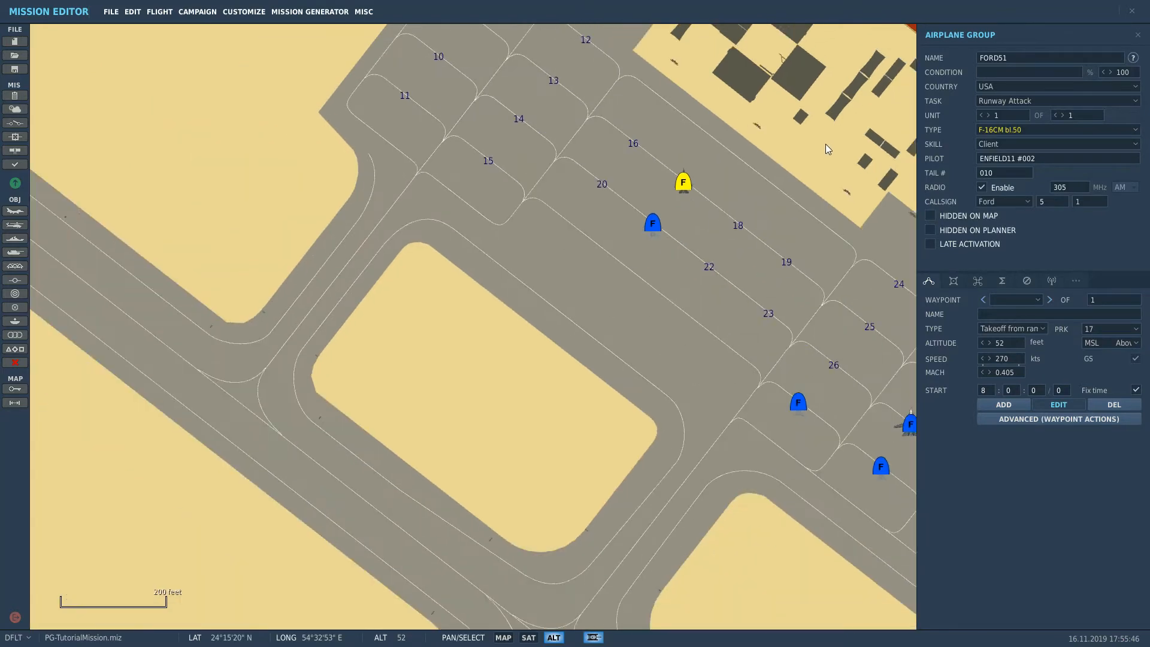
scroll(742, 182, down, 3)
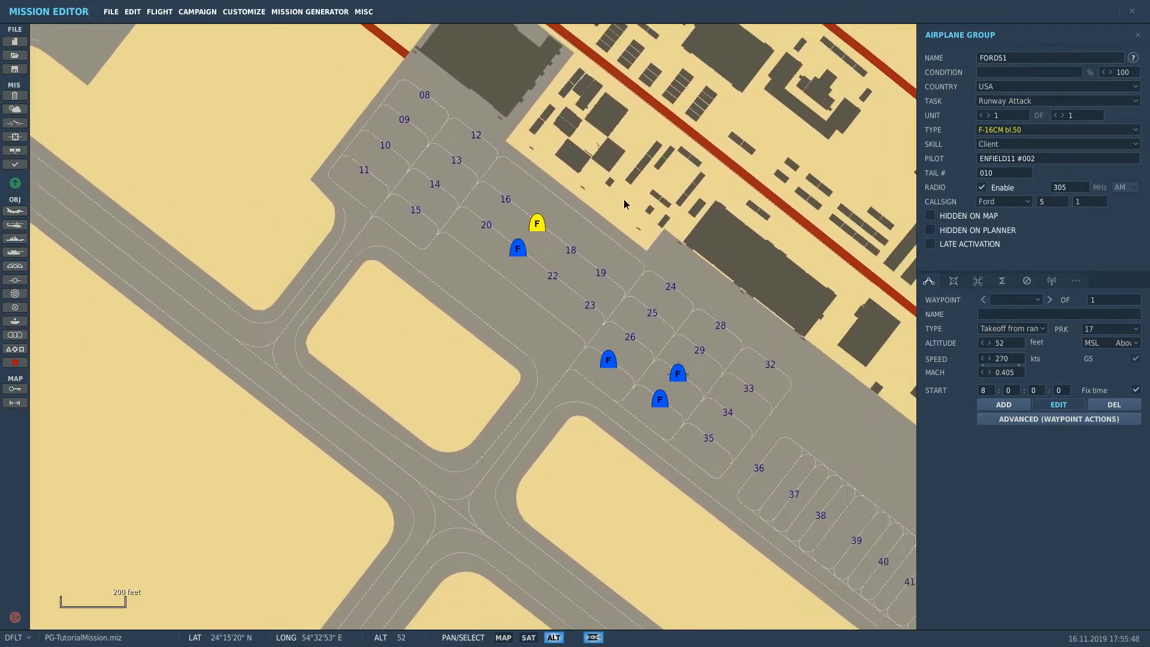
scroll(606, 180, down, 6)
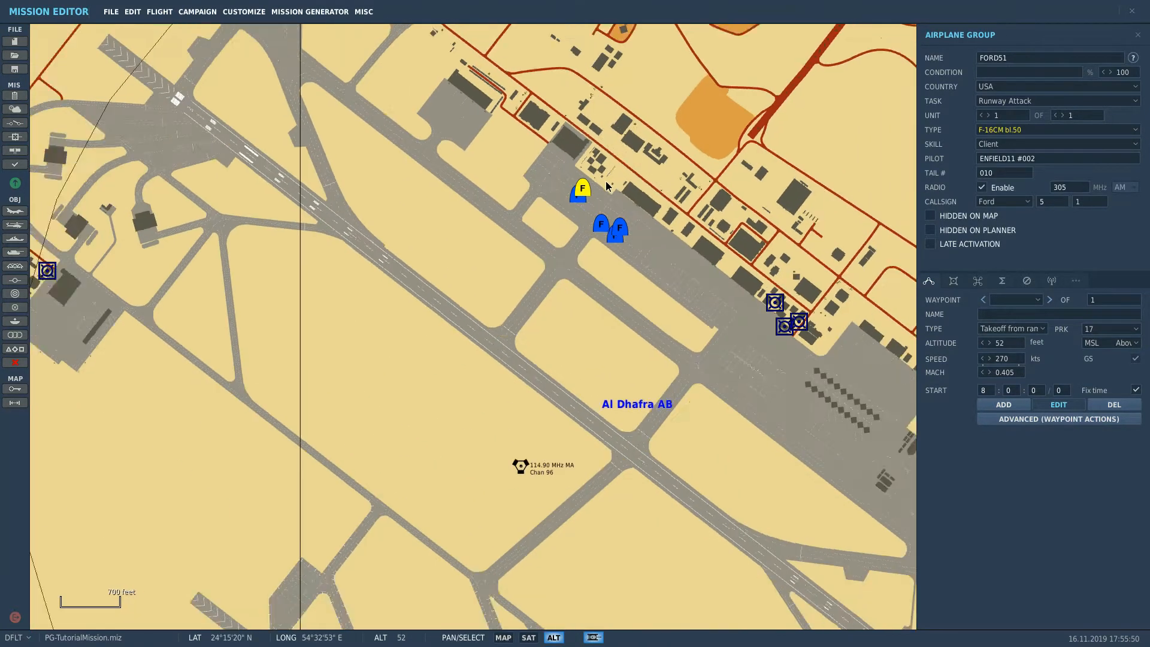
scroll(470, 205, down, 2)
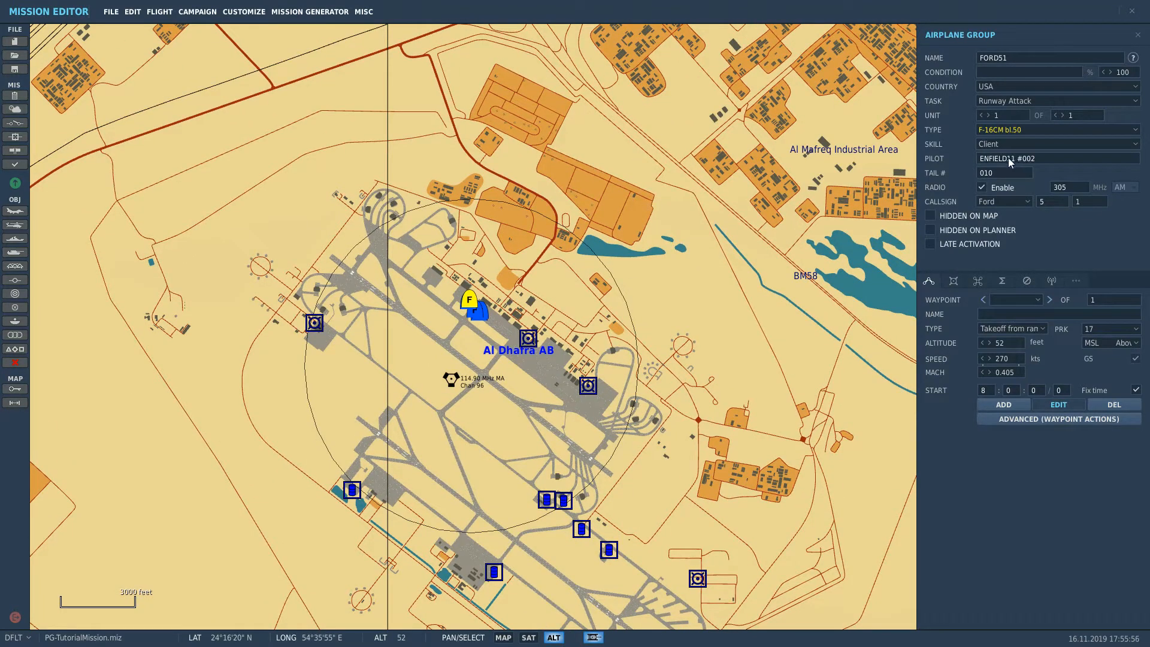
click(1065, 159)
click(613, 321)
scroll(638, 312, down, 2)
scroll(638, 311, down, 8)
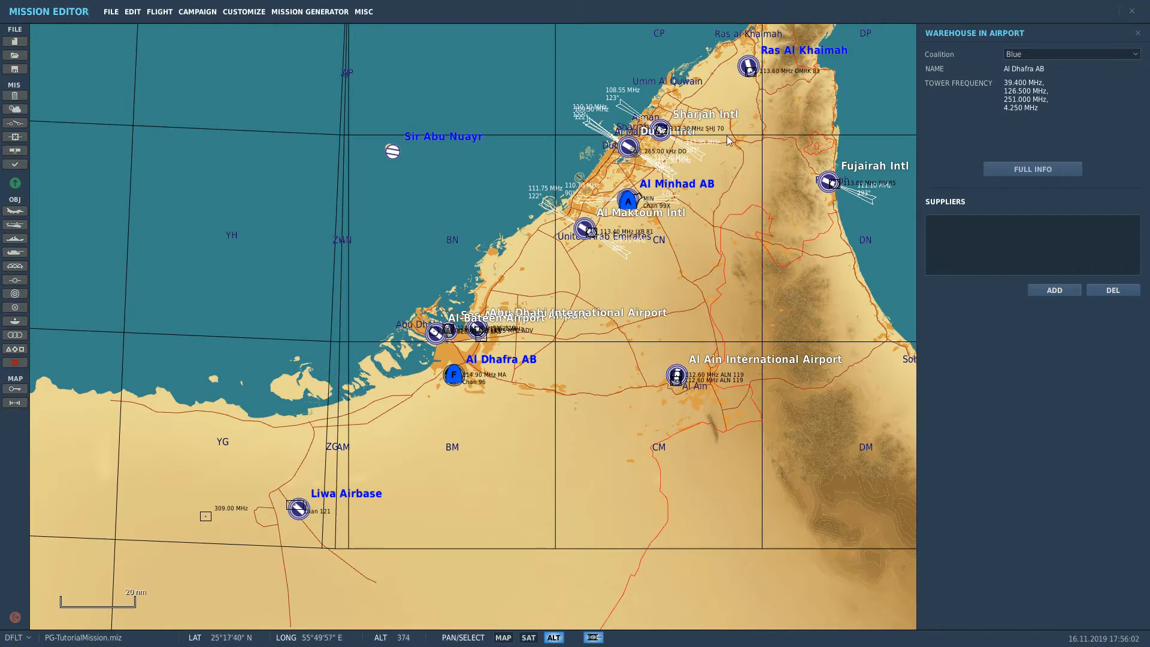
right_drag(727, 136, 685, 338)
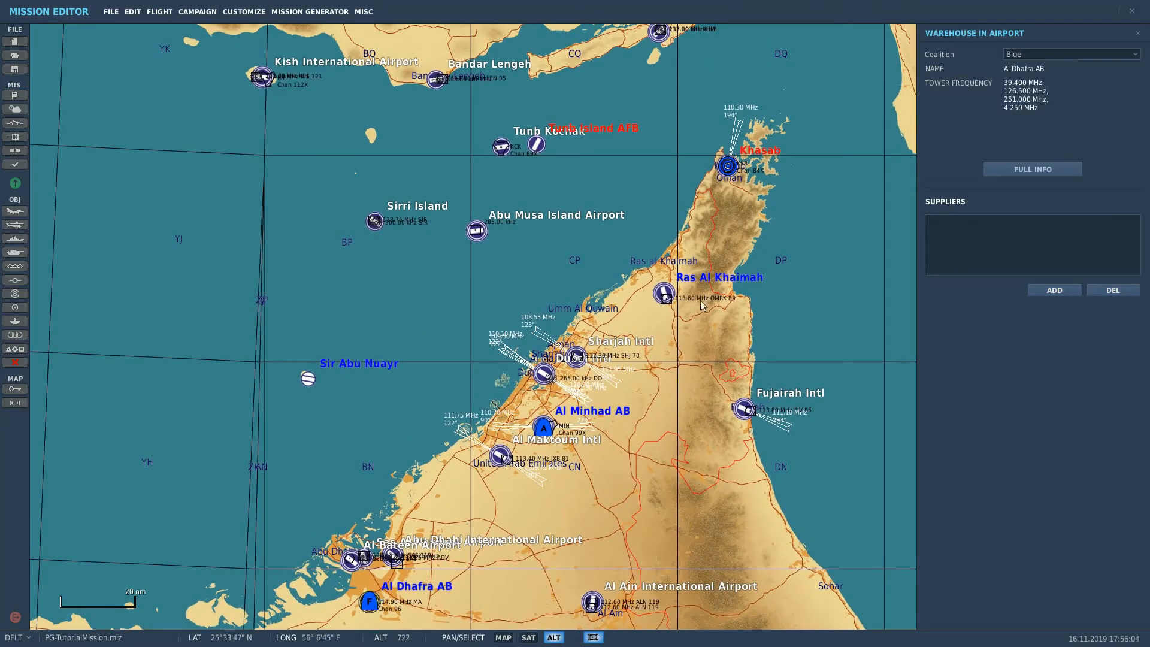
scroll(698, 286, up, 2)
right_drag(537, 415, 537, 385)
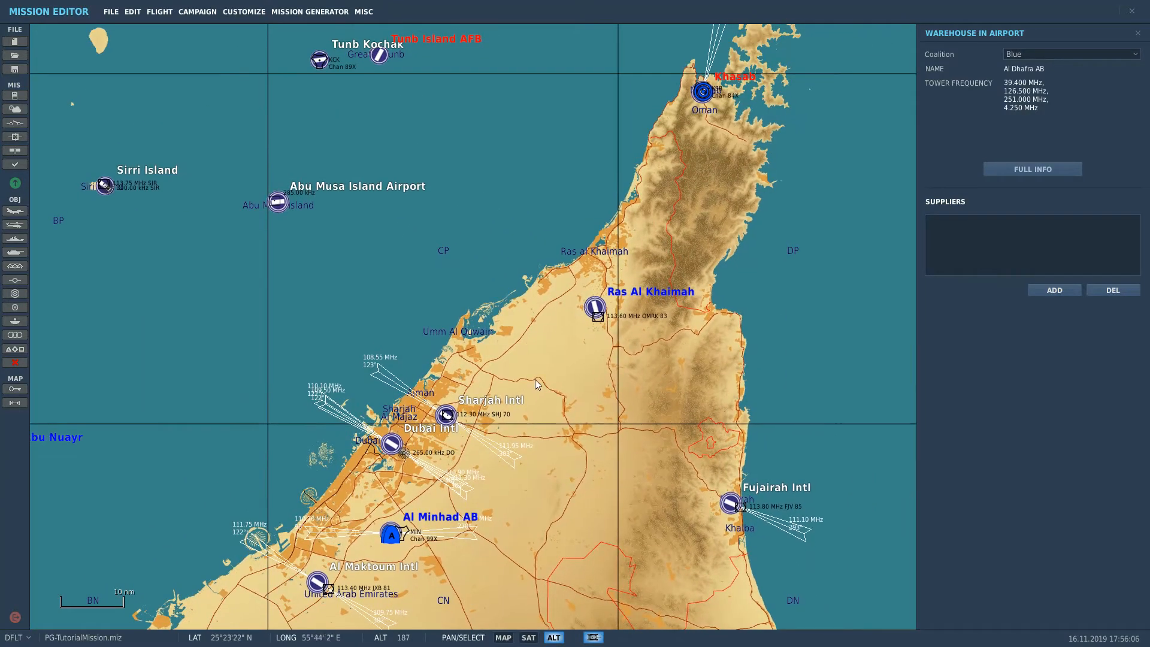
right_drag(677, 258, 683, 443)
right_drag(660, 237, 631, 364)
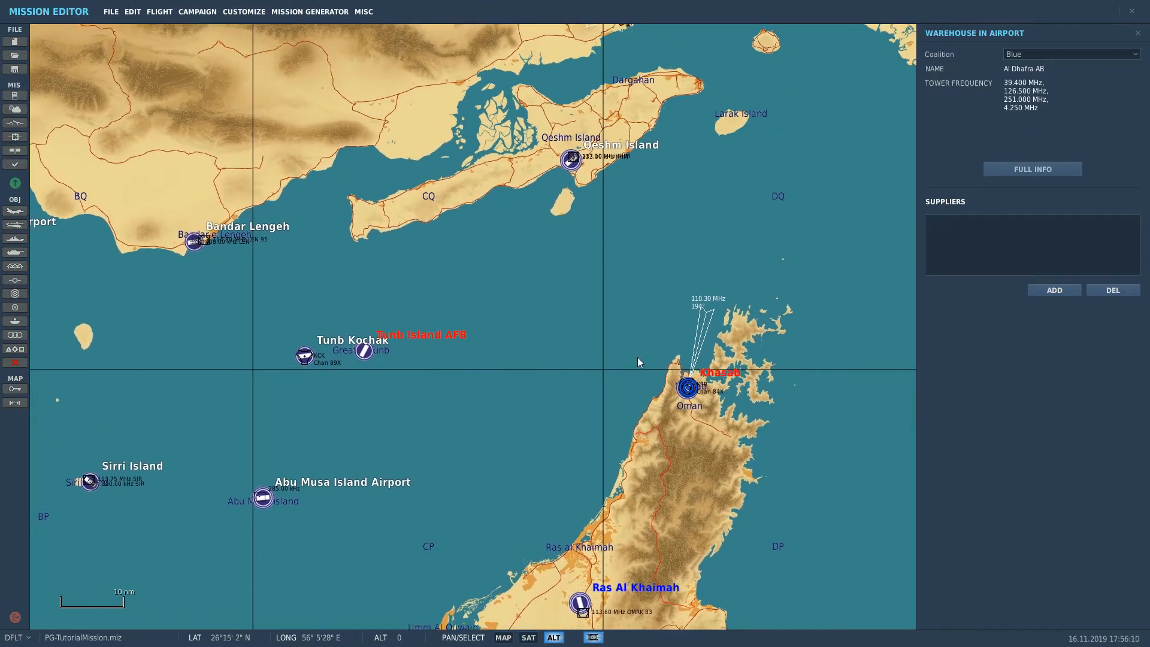
Examine the Khasab airfield and the coast and waters surrounding it
scroll(638, 357, up, 5)
scroll(616, 436, up, 2)
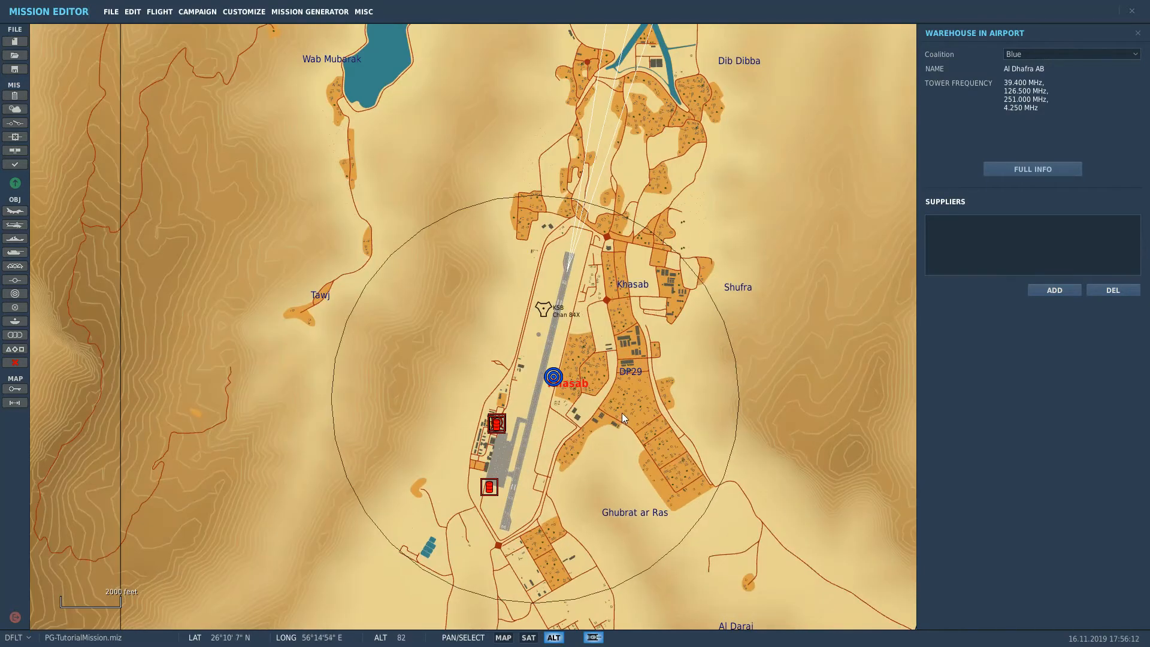
scroll(621, 412, down, 3)
scroll(646, 423, down, 3)
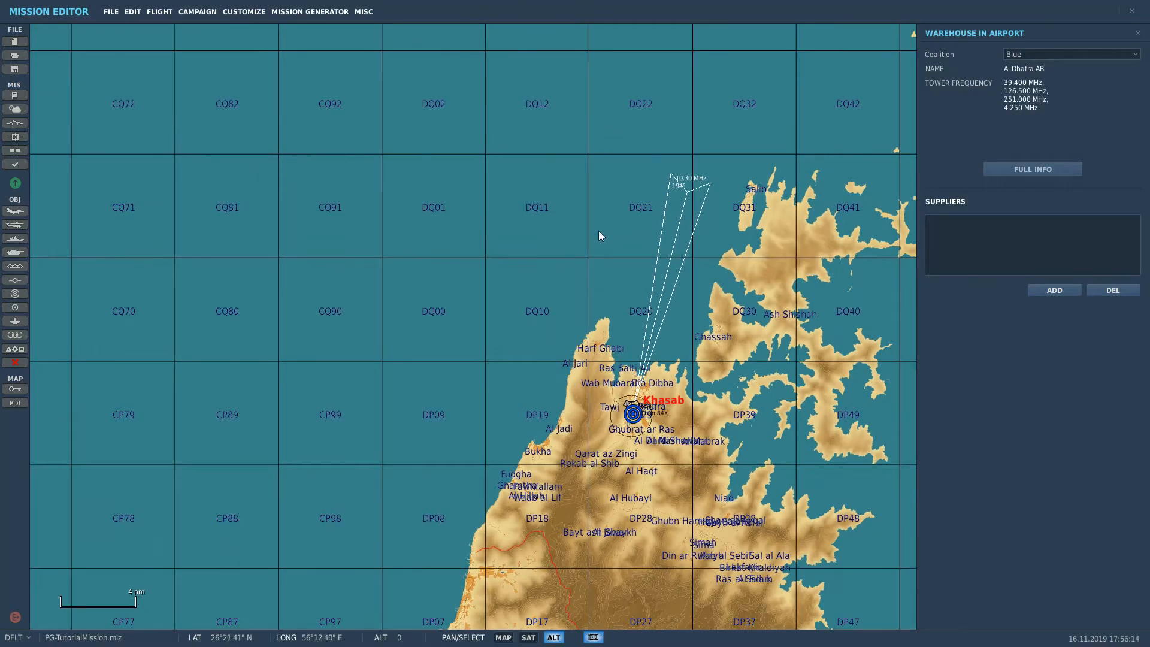
scroll(588, 177, down, 4)
right_drag(598, 232, 668, 184)
scroll(659, 137, down, 3)
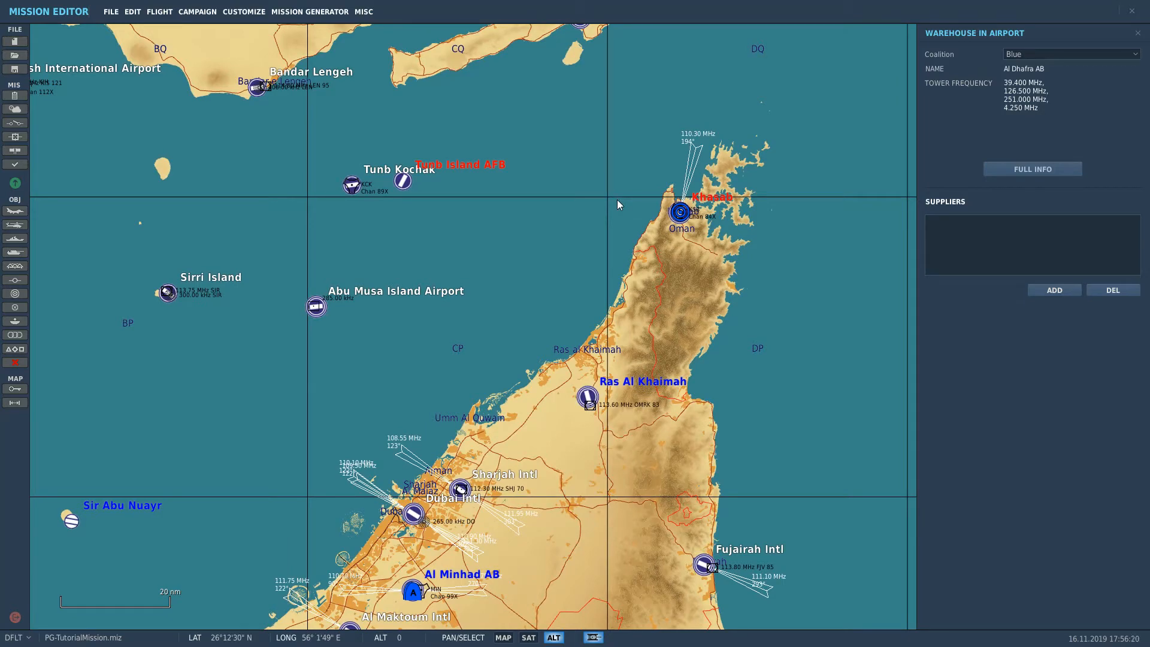
Examine the terrain between Ras Al Khaimah and Khasab and the valleys leading to the Khasab airfield
scroll(636, 241, up, 5)
right_drag(646, 242, 618, 128)
scroll(619, 128, down, 4)
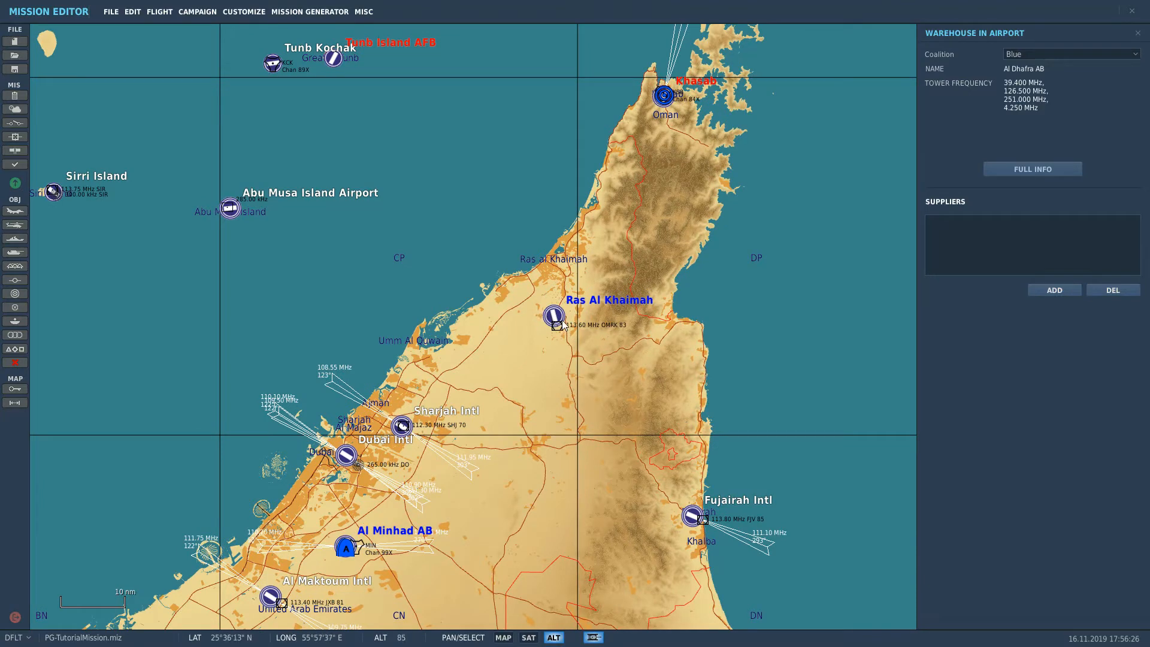
scroll(658, 96, up, 5)
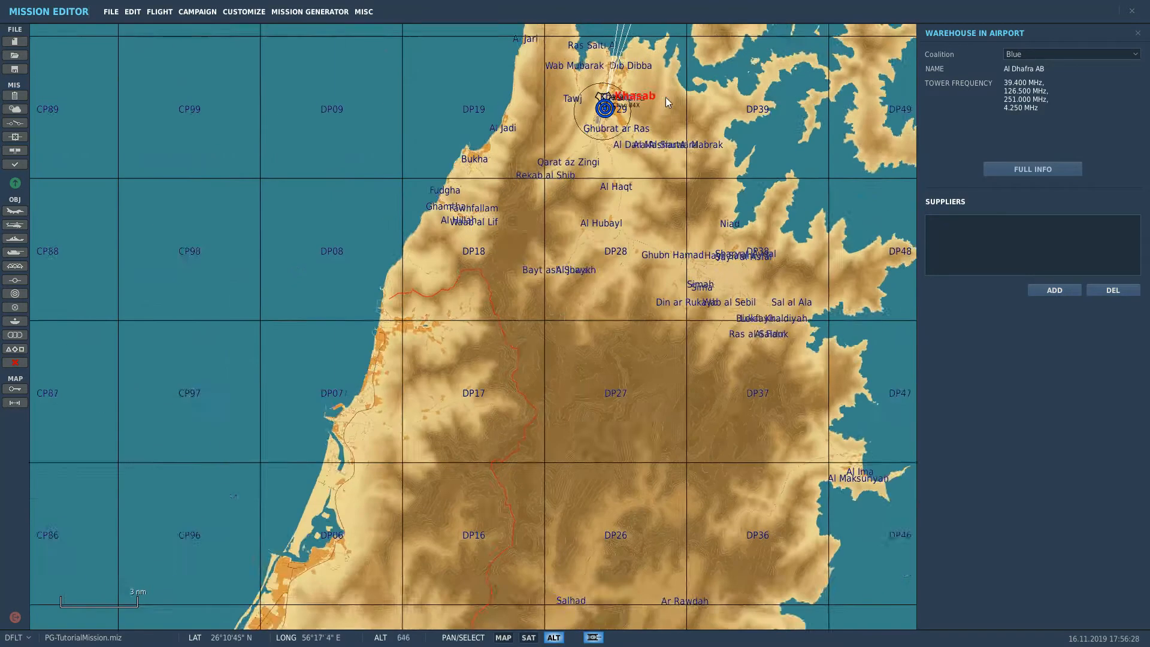
scroll(584, 128, up, 1)
right_drag(541, 199, 629, 281)
scroll(612, 256, up, 3)
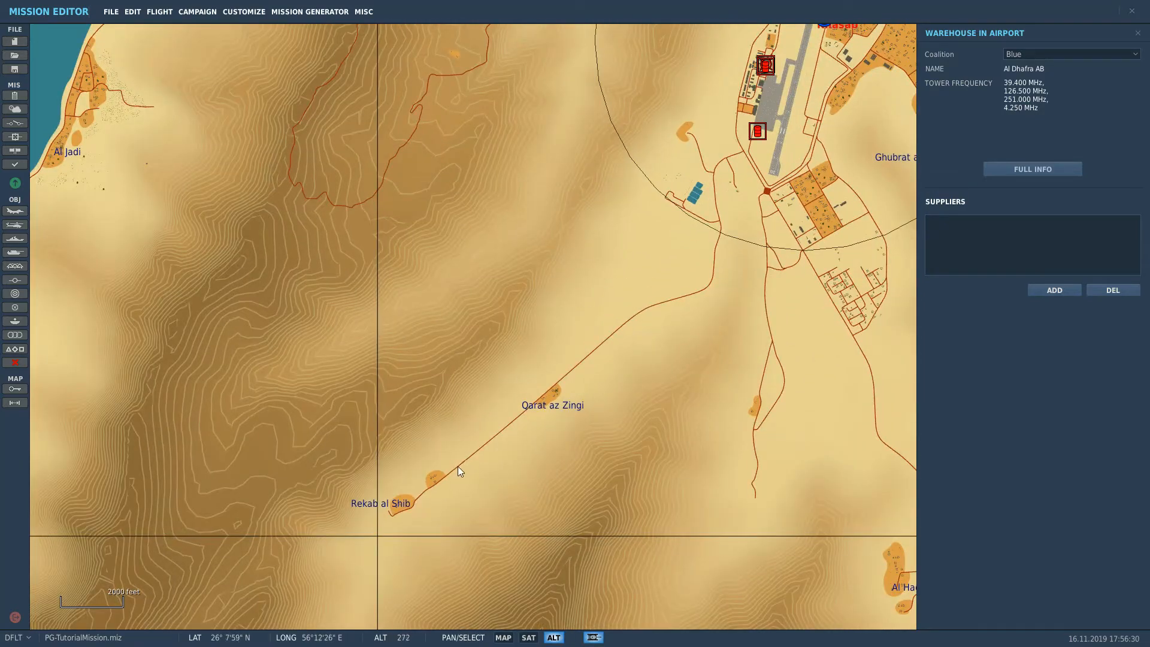
right_drag(708, 154, 634, 352)
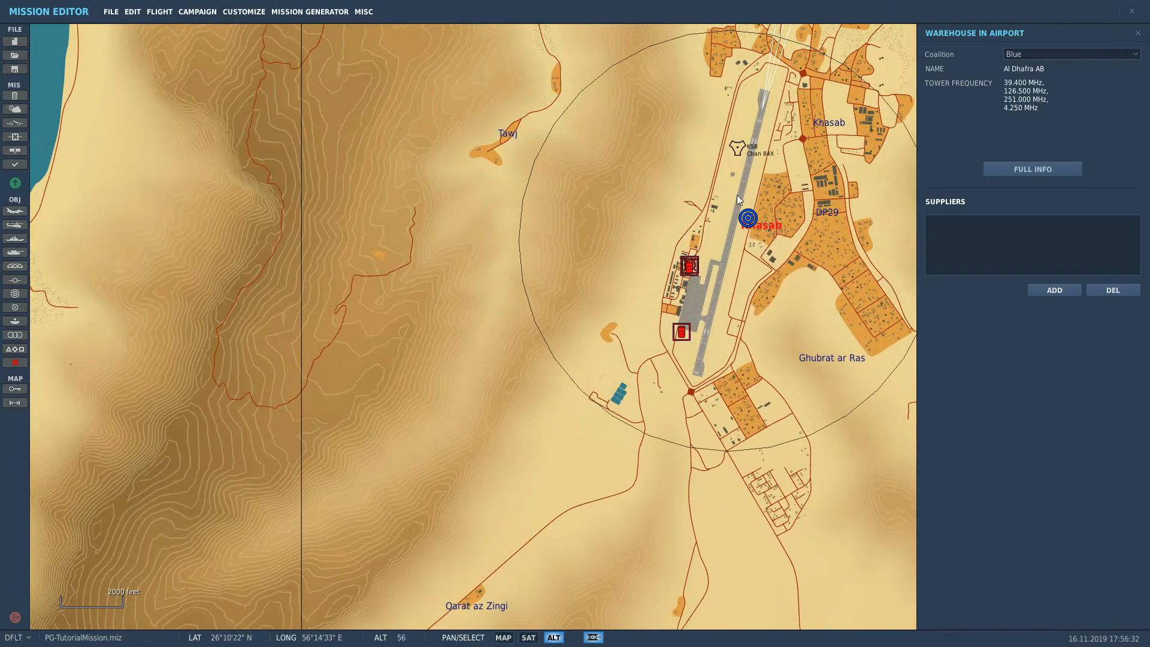
scroll(559, 245, down, 3)
scroll(558, 248, down, 5)
scroll(505, 290, up, 2)
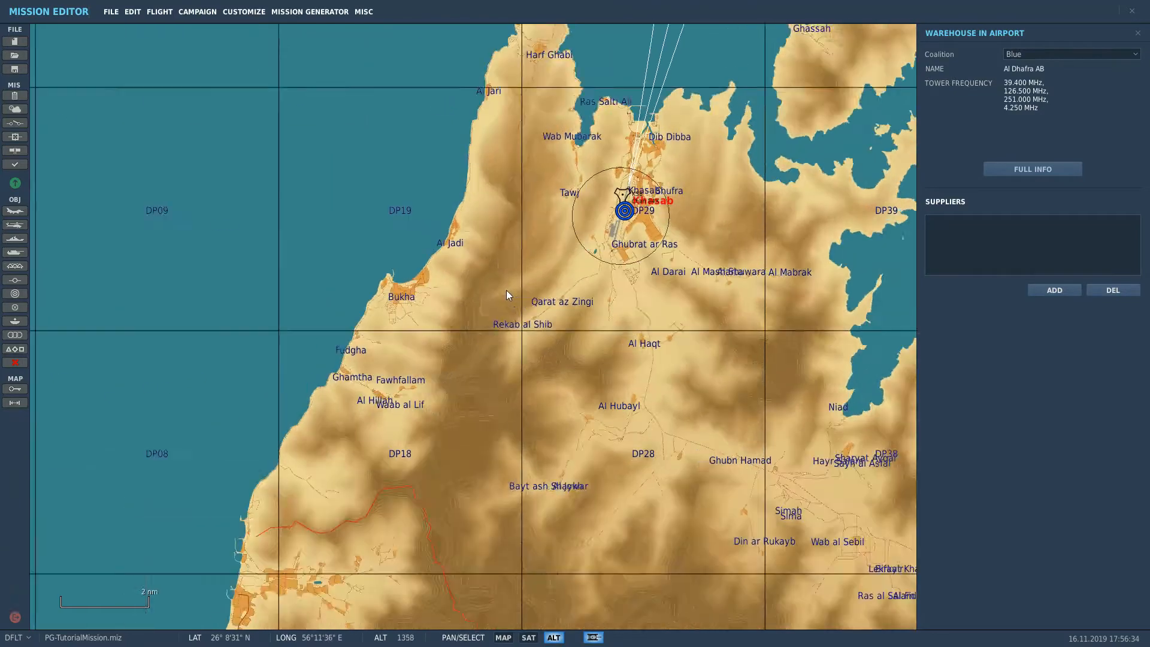
scroll(508, 290, down, 3)
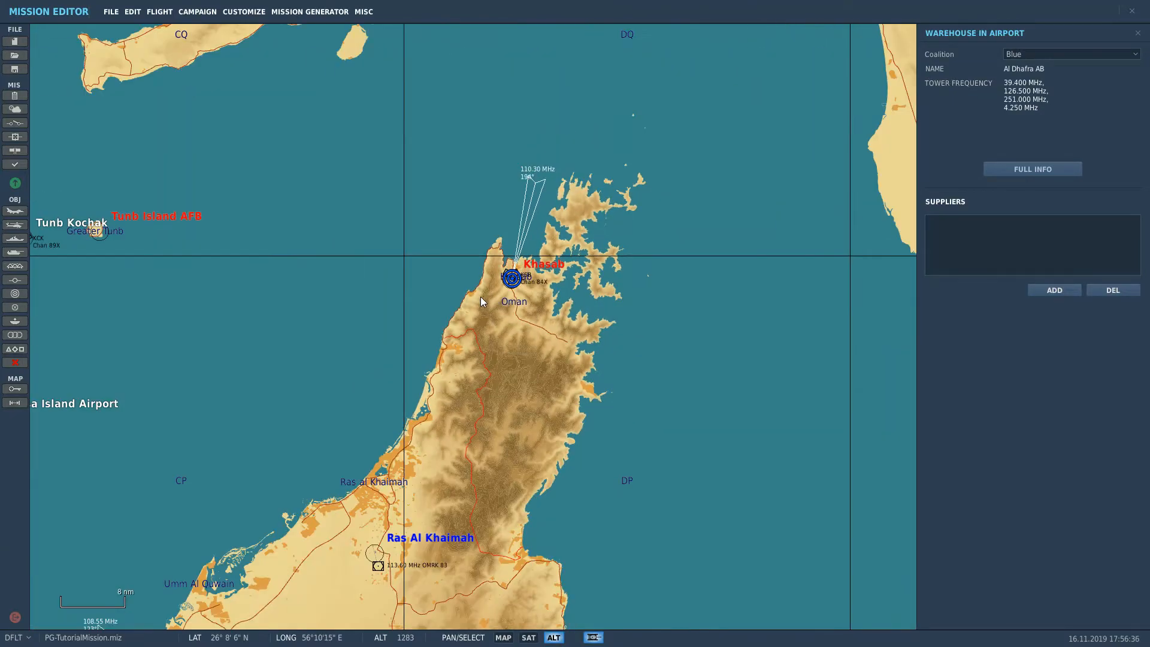
right_drag(530, 310, 566, 311)
scroll(629, 227, down, 3)
scroll(566, 312, up, 4)
scroll(588, 312, down, 1)
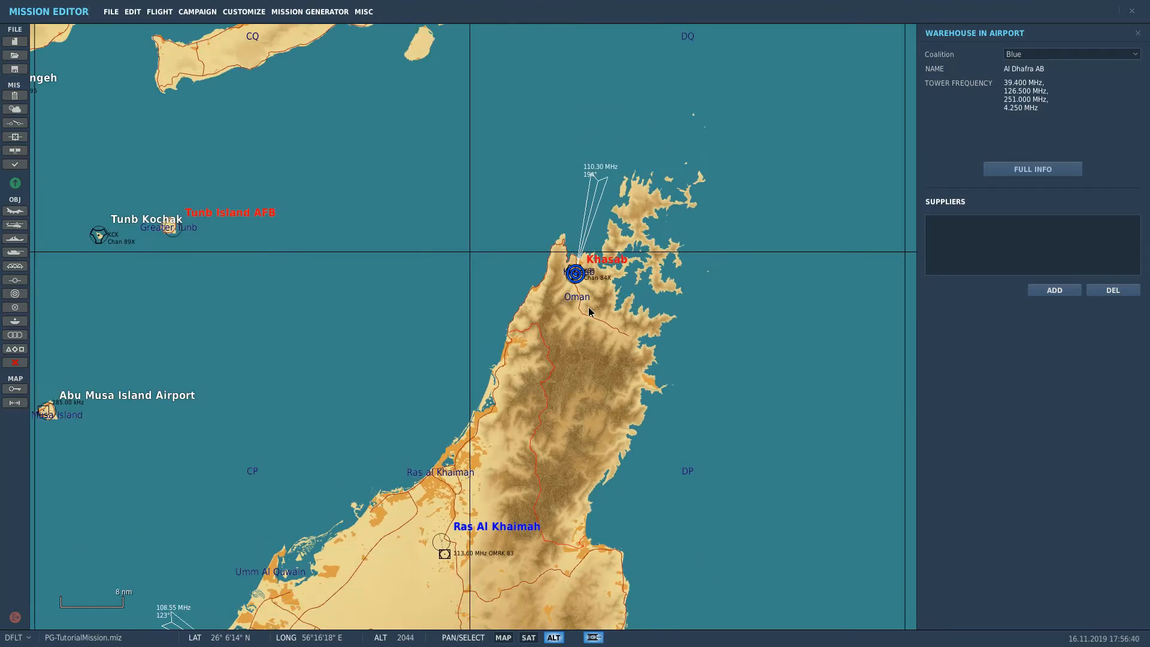
Place a Russian Ka-50 helicopter group in the sea west of Khasab and name it REDAS
scroll(410, 257, down, 1)
scroll(352, 207, down, 2)
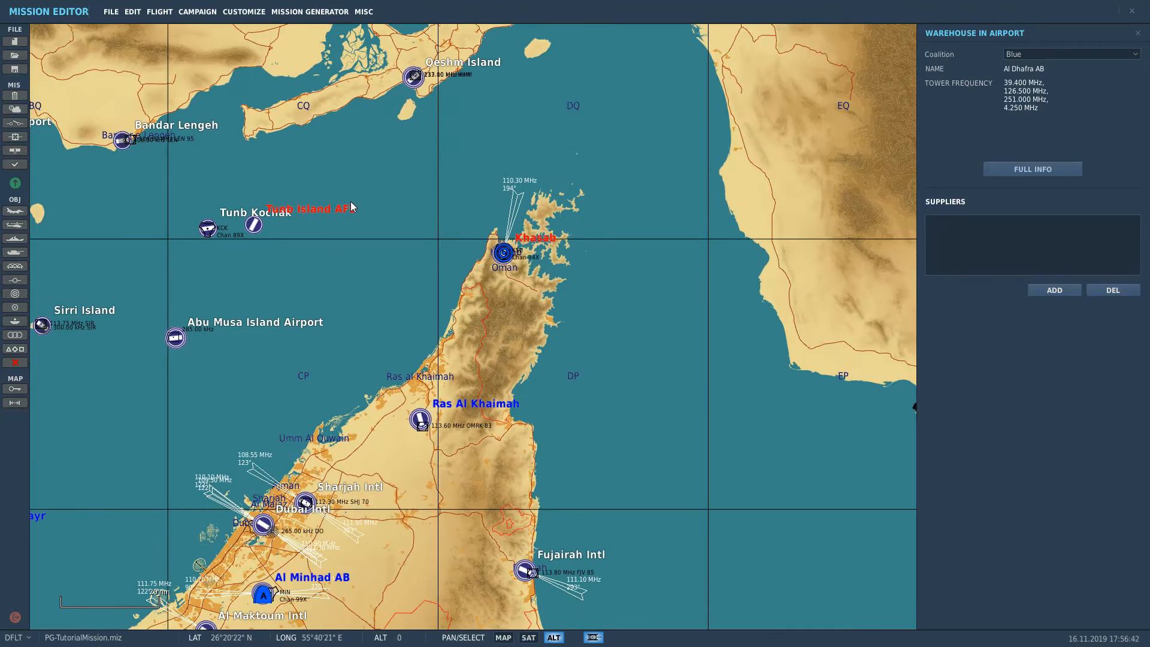
click(15, 224)
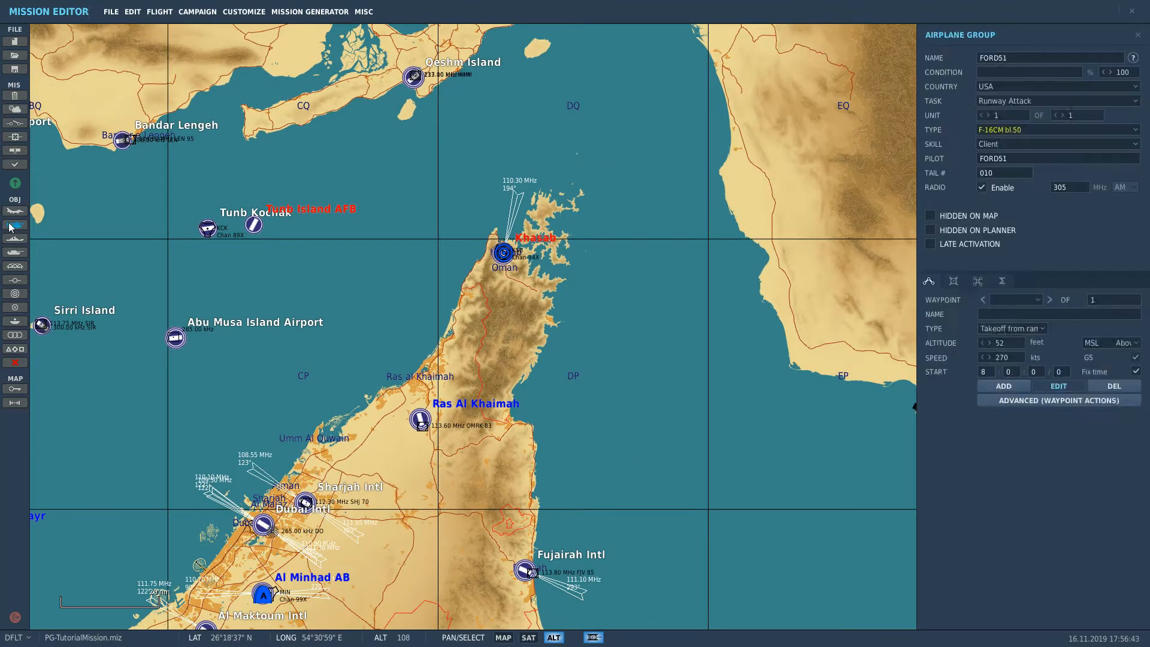
click(1025, 87)
click(1019, 113)
scroll(695, 193, up, 2)
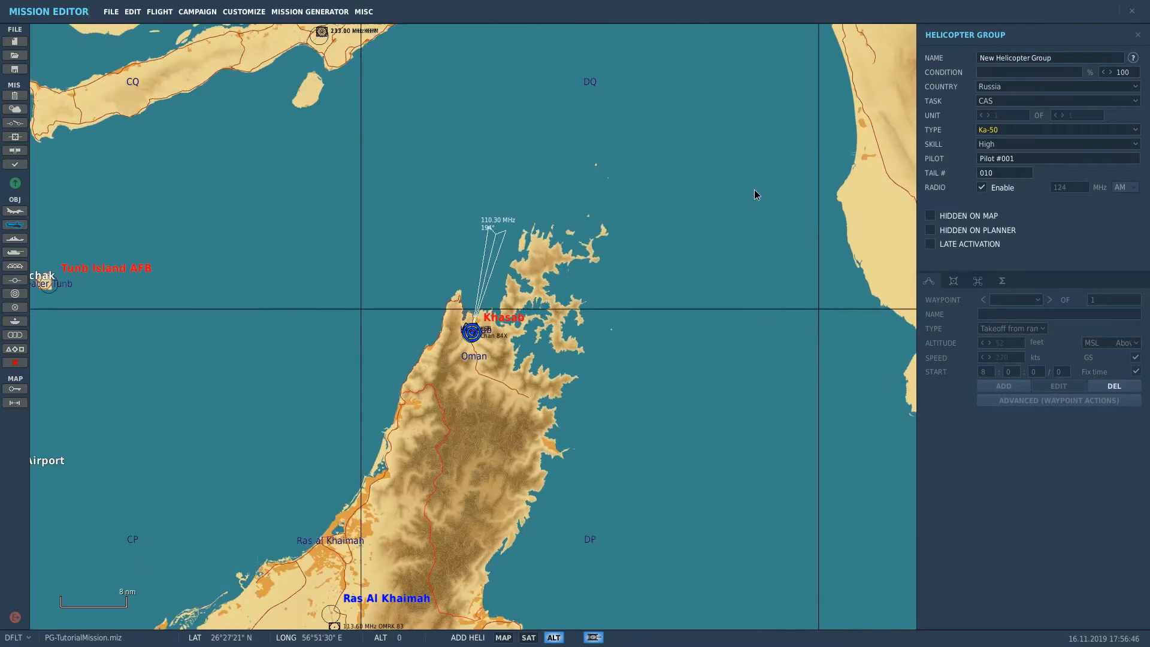
right_drag(754, 189, 765, 198)
scroll(659, 199, up, 1)
right_drag(659, 198, 987, 186)
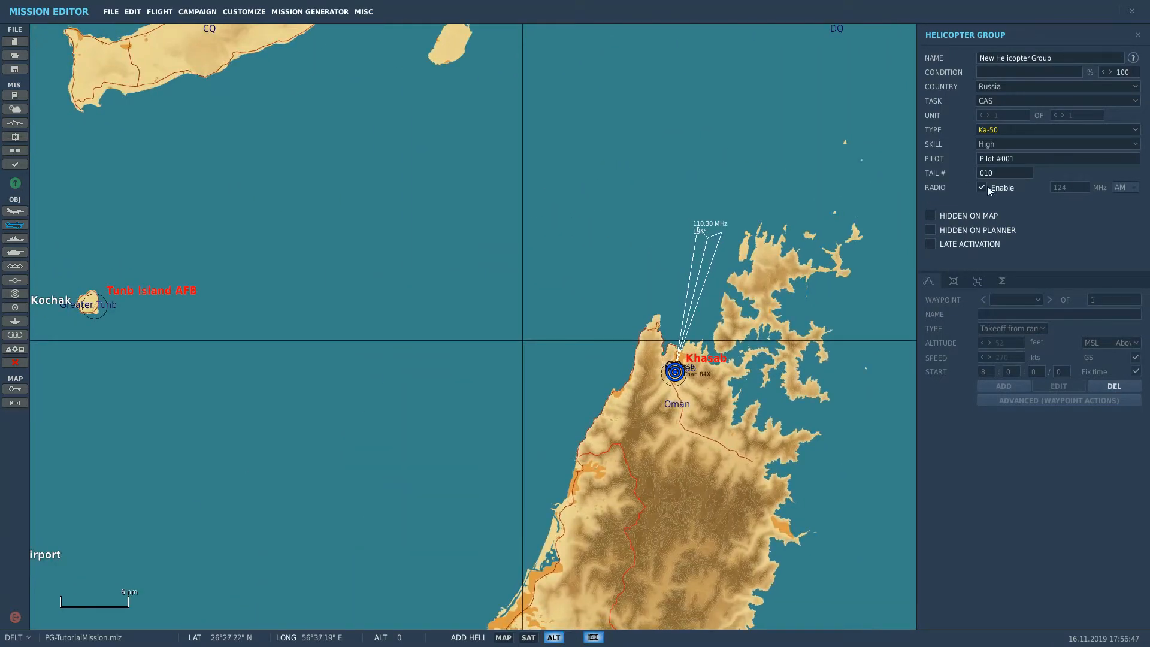
click(527, 318)
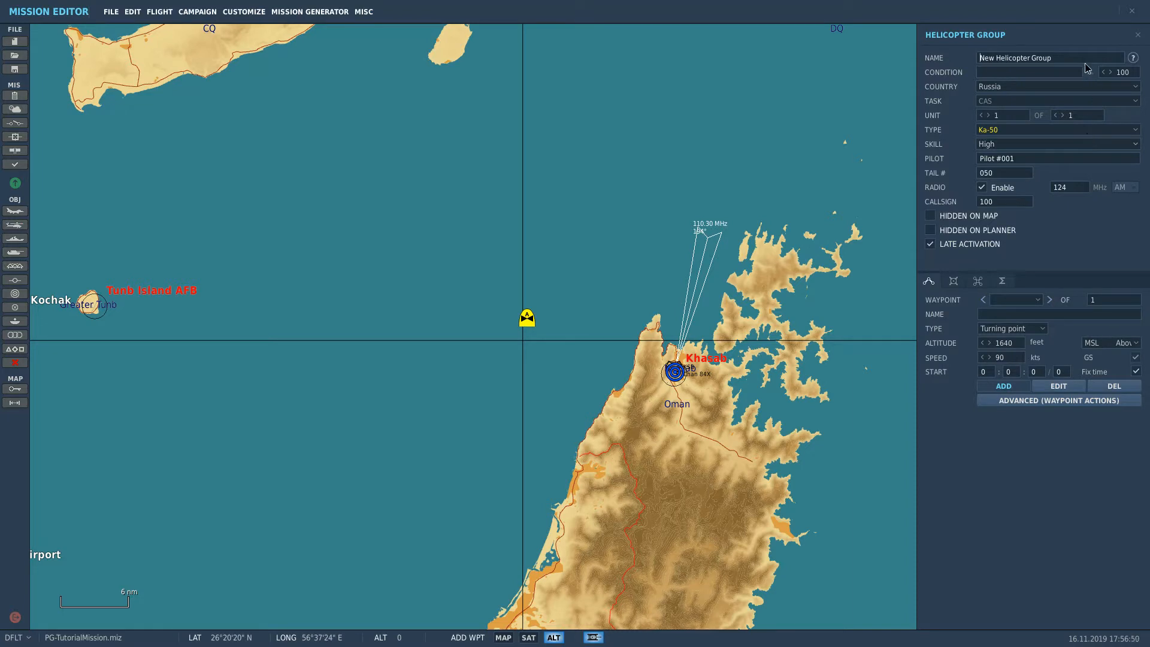
drag(1070, 58, 462, 1)
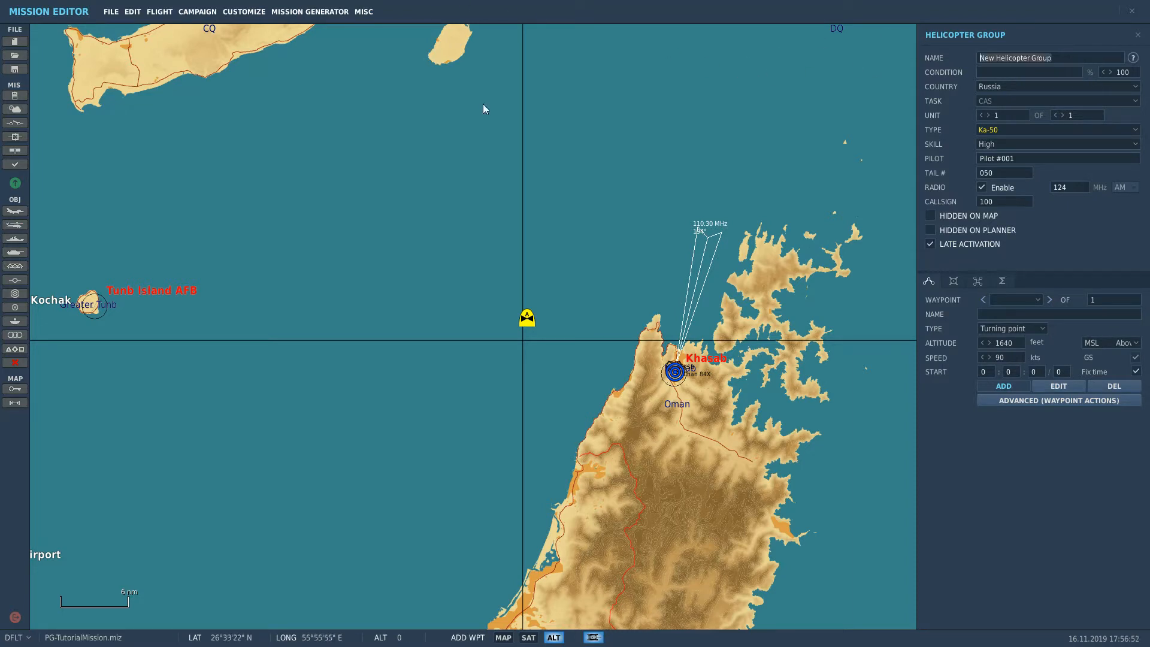
text(REDAS)
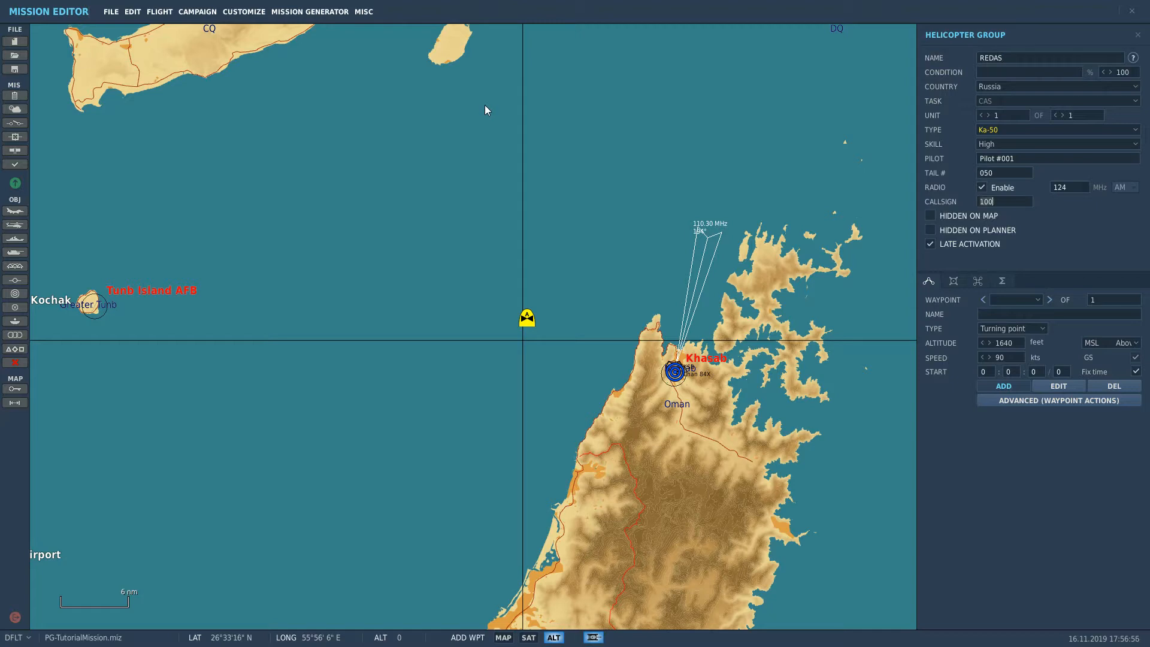
click(523, 315)
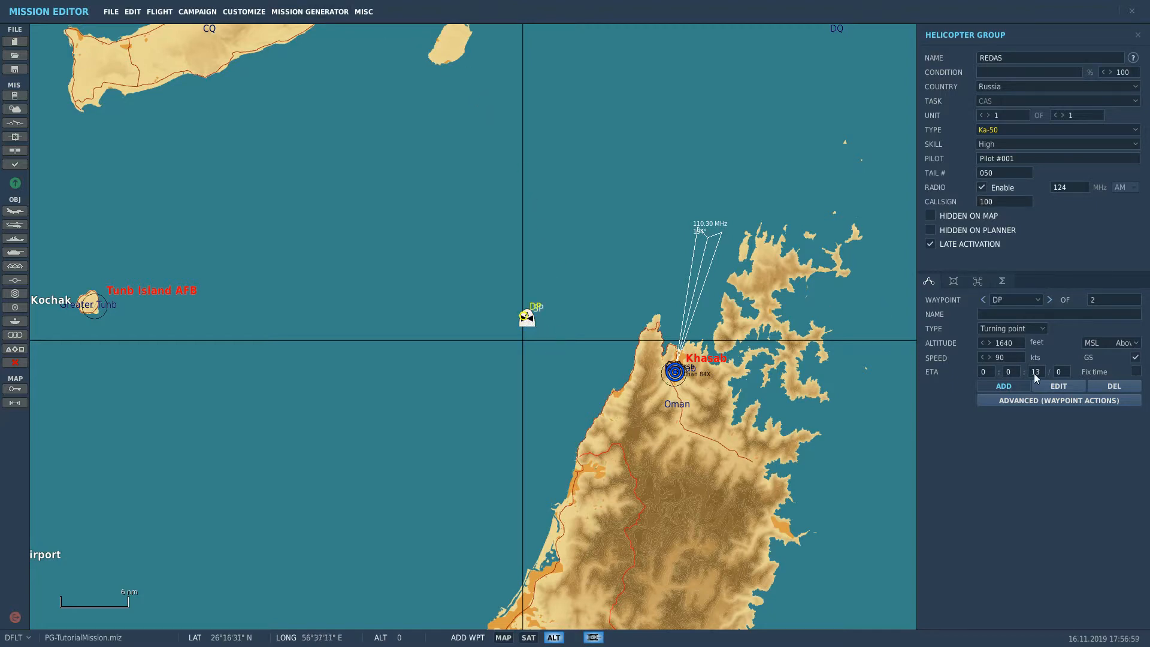
click(1113, 386)
click(534, 315)
click(1112, 386)
Move the REDAS group west to the waters just east of Tunb Island AFB
scroll(567, 292, down, 2)
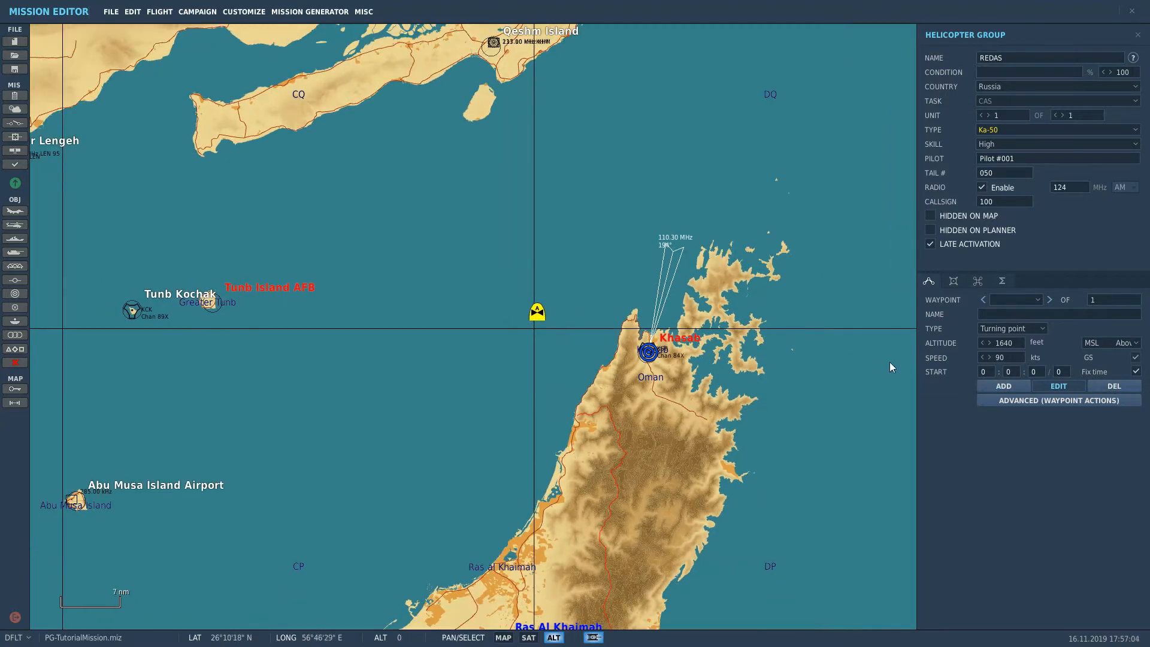
mouse_move(537, 314)
mouse_down()
mouse_move(392, 266)
mouse_move(418, 259)
mouse_up()
mouse_move(418, 259)
right_down()
mouse_move(466, 306)
mouse_move(592, 107)
right_up()
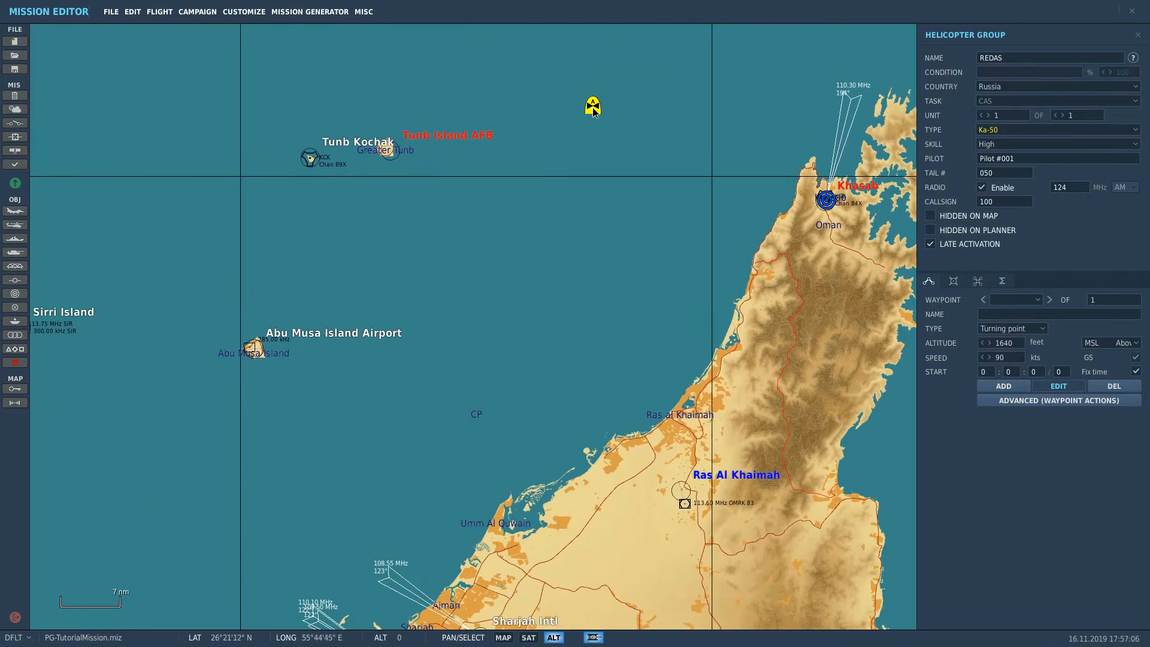
drag(592, 106, 576, 139)
scroll(575, 140, down, 2)
right_drag(576, 140, 487, 217)
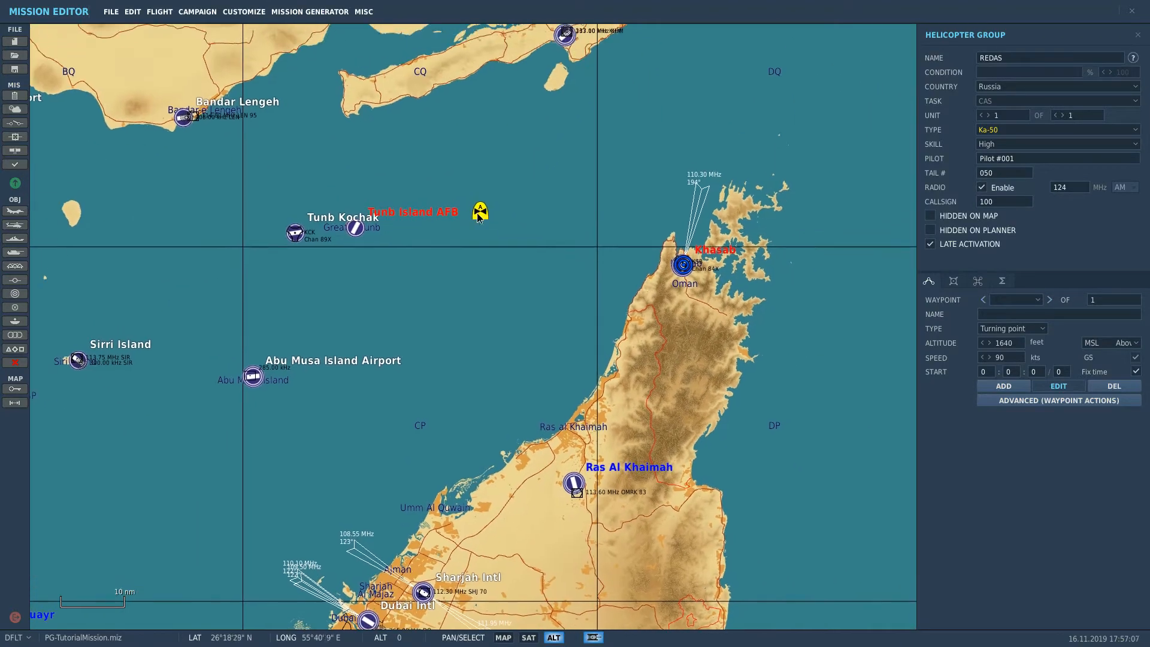
mouse_move(487, 217)
mouse_down()
mouse_move(436, 221)
mouse_move(463, 221)
mouse_up()
right_drag(462, 220, 566, 249)
mouse_move(566, 249)
mouse_down()
mouse_move(496, 267)
mouse_move(527, 269)
mouse_up()
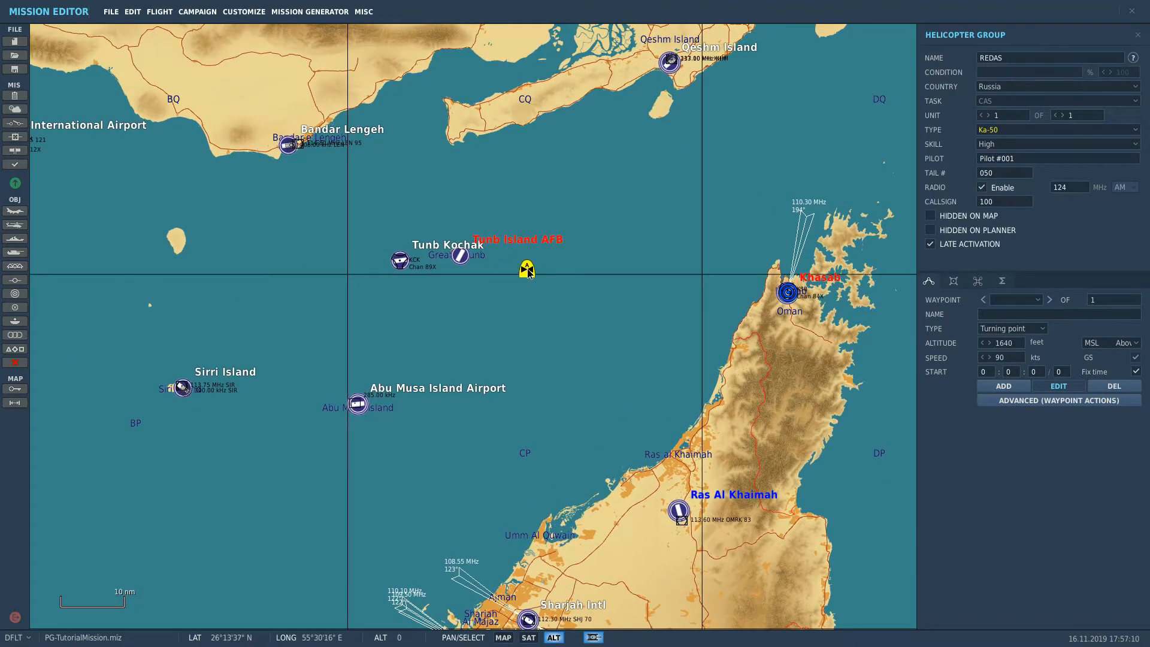
right_drag(527, 269, 488, 265)
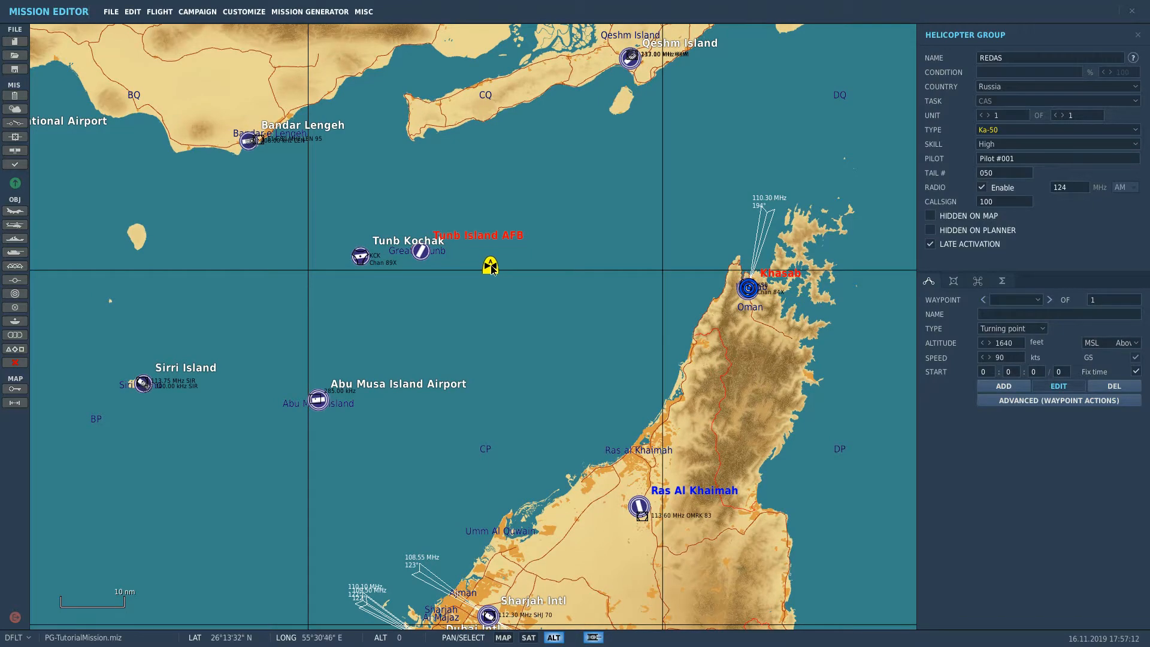
mouse_move(488, 265)
mouse_down()
mouse_move(503, 294)
mouse_move(525, 279)
mouse_up()
Move the REDAS group to the strait between Qeshm Island and Khasab
right_drag(525, 279, 405, 412)
scroll(413, 412, down, 4)
mouse_move(417, 410)
mouse_down()
mouse_move(592, 274)
mouse_move(778, 279)
mouse_move(620, 168)
mouse_move(607, 182)
mouse_up()
right_drag(606, 183, 759, 160)
drag(759, 161, 664, 327)
scroll(665, 327, up, 3)
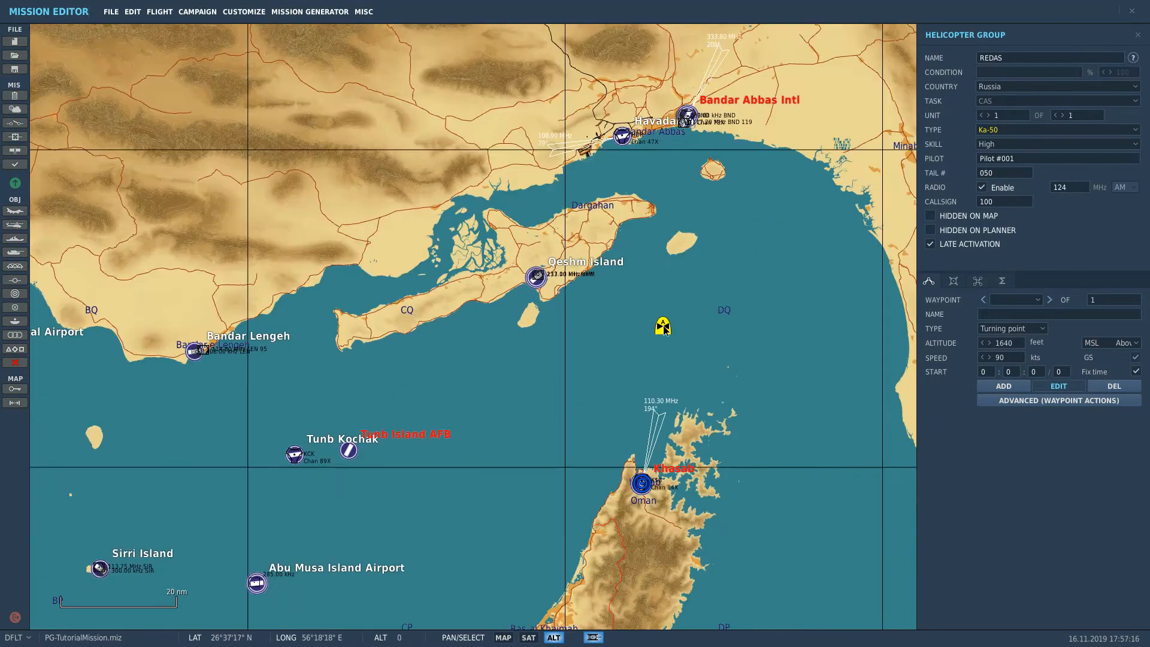
Move the REDAS group southwest to the waters just south of Tunb Kochak
right_drag(651, 336, 723, 192)
scroll(613, 275, up, 2)
drag(724, 192, 600, 286)
scroll(612, 275, up, 1)
right_drag(601, 286, 680, 180)
mouse_move(680, 180)
mouse_down()
mouse_move(586, 259)
mouse_move(515, 285)
mouse_move(399, 285)
mouse_up()
scroll(515, 285, down, 4)
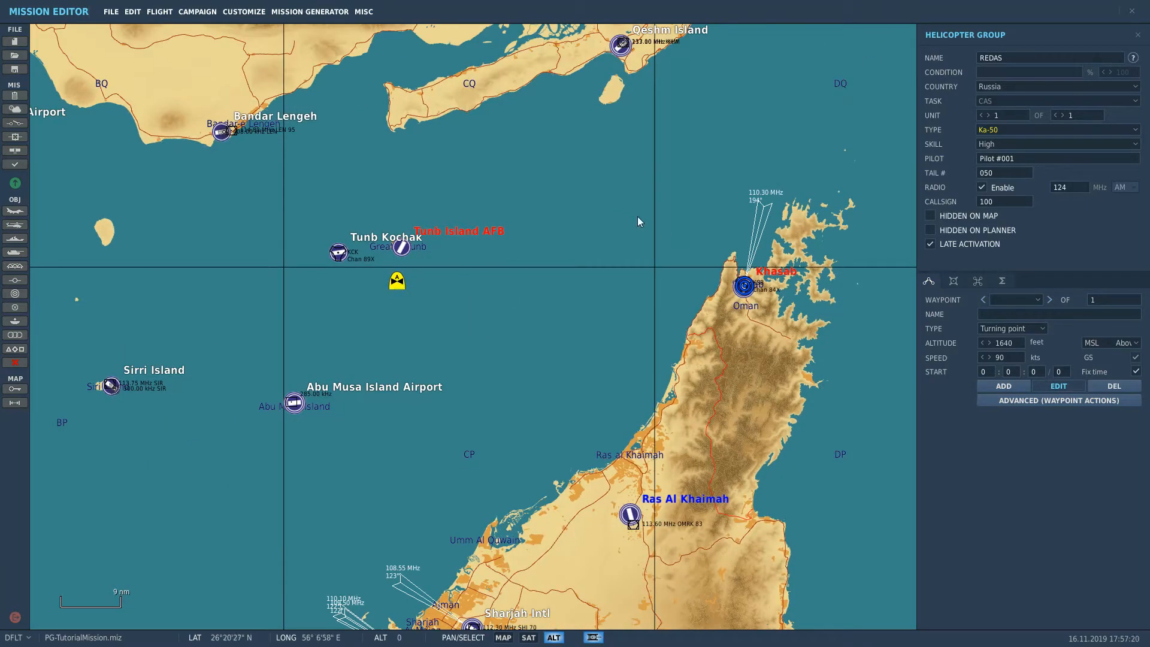
Move the REDAS group west to a position beside Sirri Island
right_drag(504, 219, 681, 230)
drag(576, 296, 462, 283)
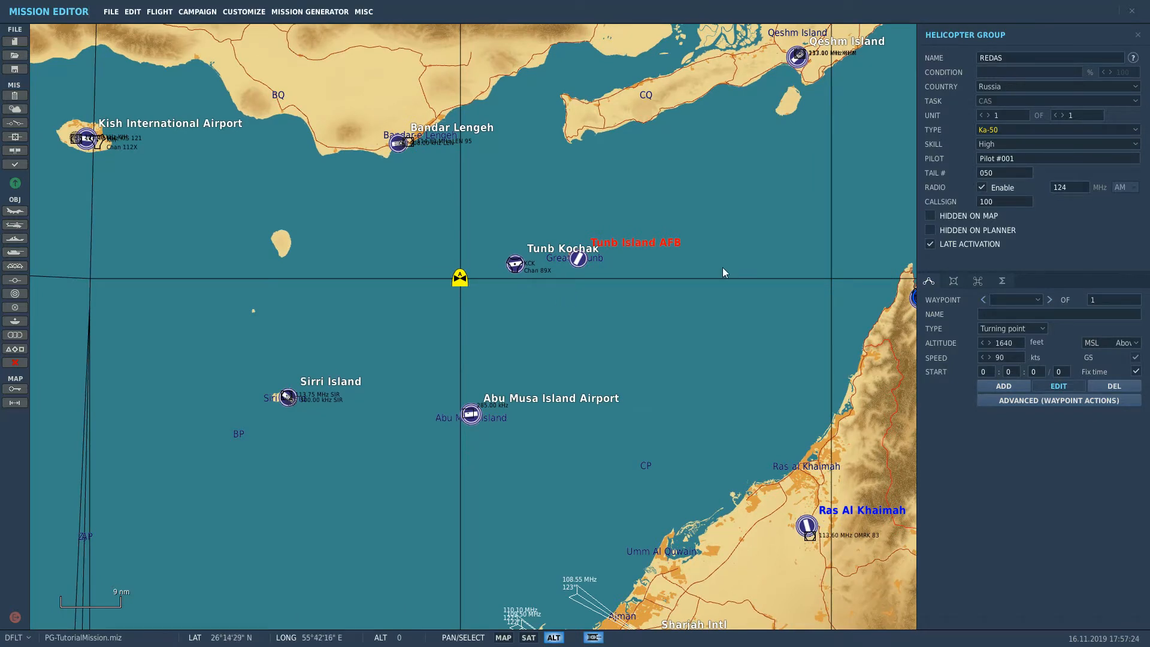
scroll(722, 267, down, 4)
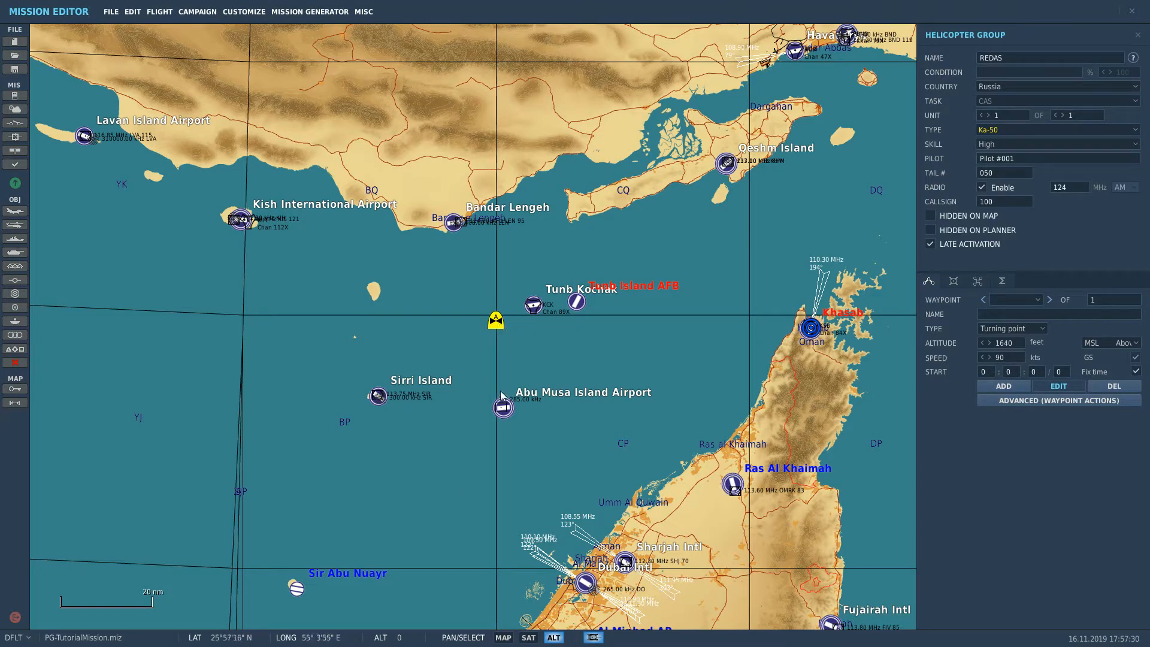
mouse_move(496, 333)
mouse_down()
mouse_move(352, 426)
mouse_move(364, 404)
mouse_up()
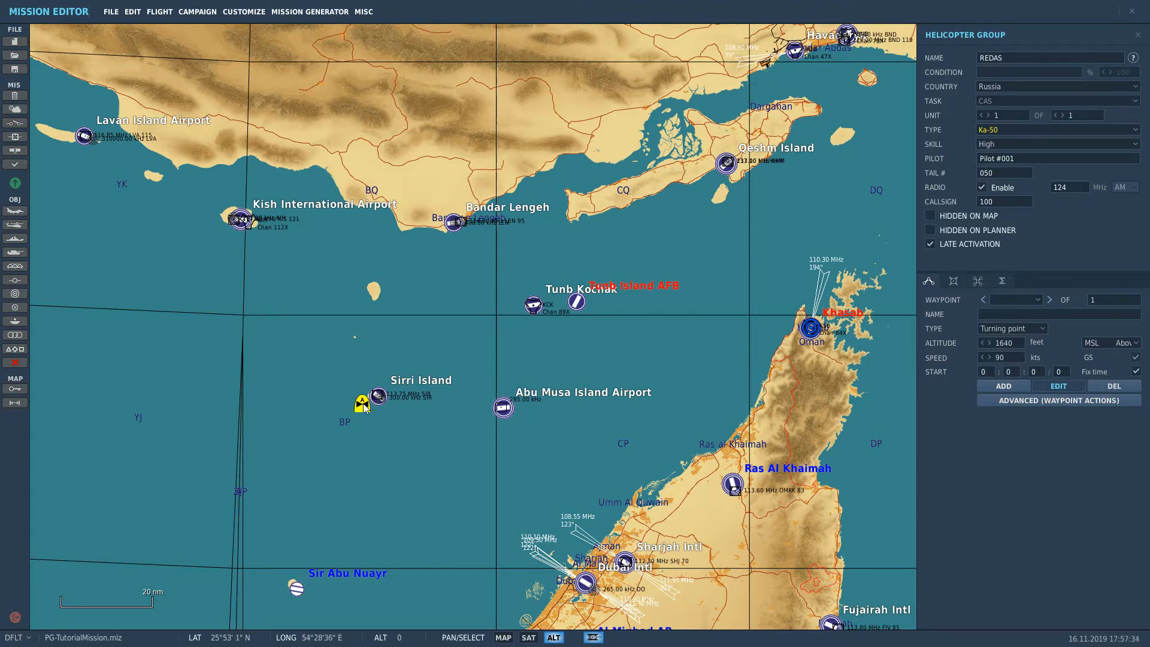
Add REDAS route waypoints from Sirri Island past Abu Musa Island to the sea southwest of Khasab
click(979, 390)
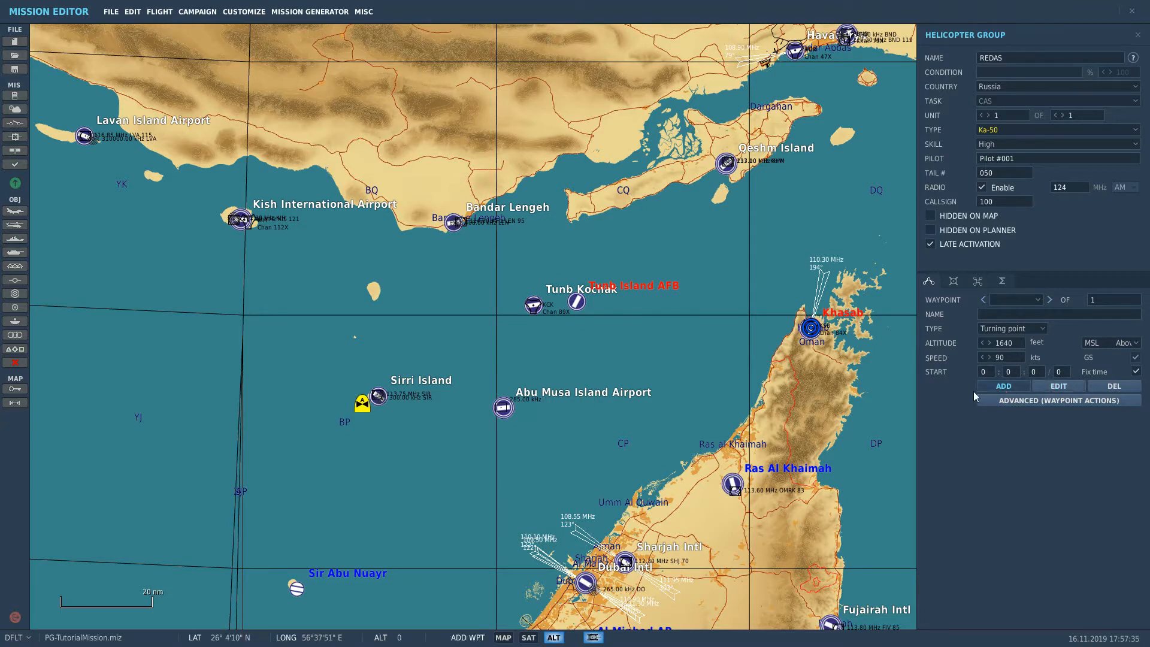
click(522, 417)
right_drag(688, 342, 550, 362)
scroll(587, 374, up, 2)
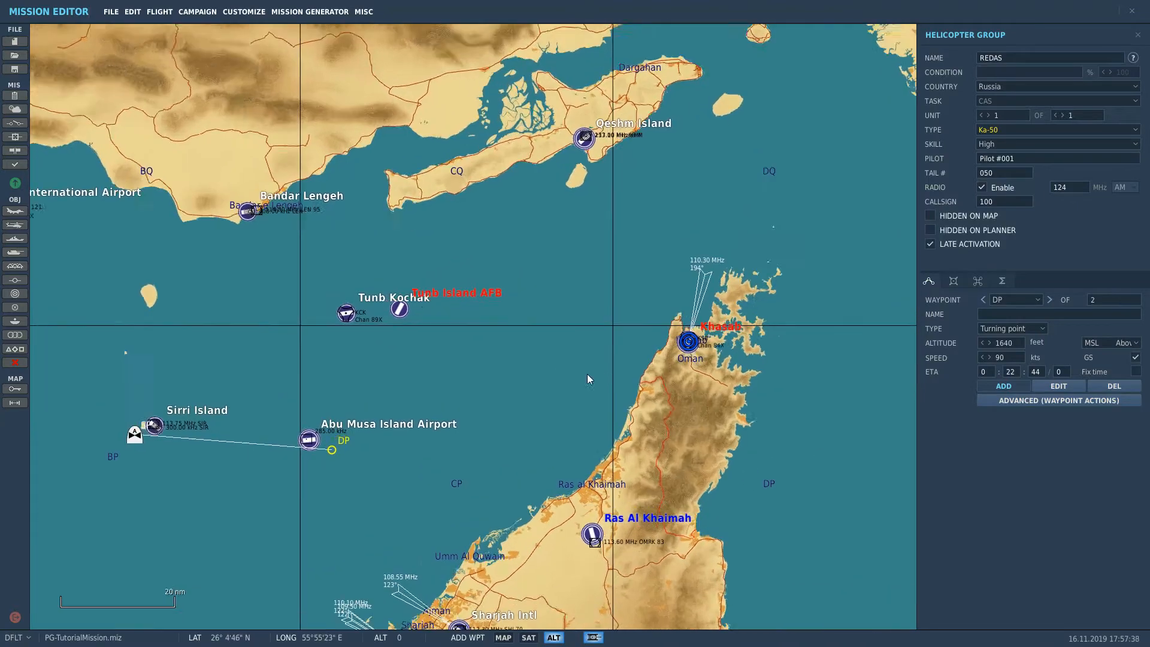
scroll(587, 379, up, 2)
click(585, 410)
Extend the REDAS route through the mountains east of Ras Al Khaimah to the coast near Dibba
right_drag(703, 499, 577, 169)
click(603, 345)
click(589, 344)
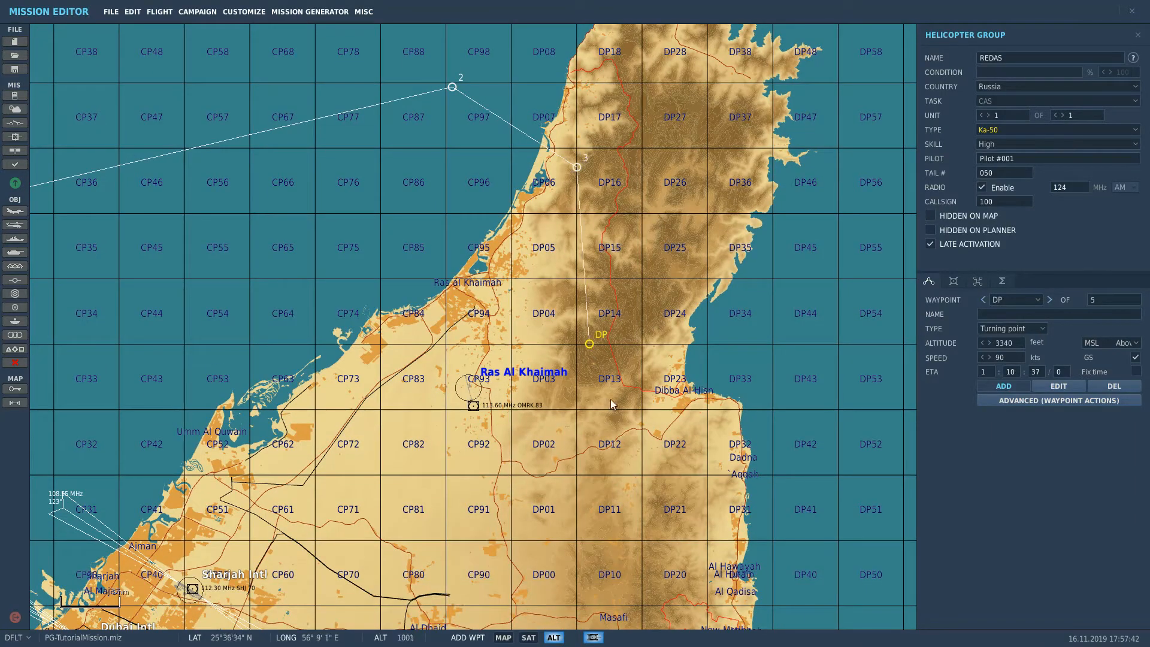
click(624, 426)
click(751, 445)
scroll(695, 336, down, 3)
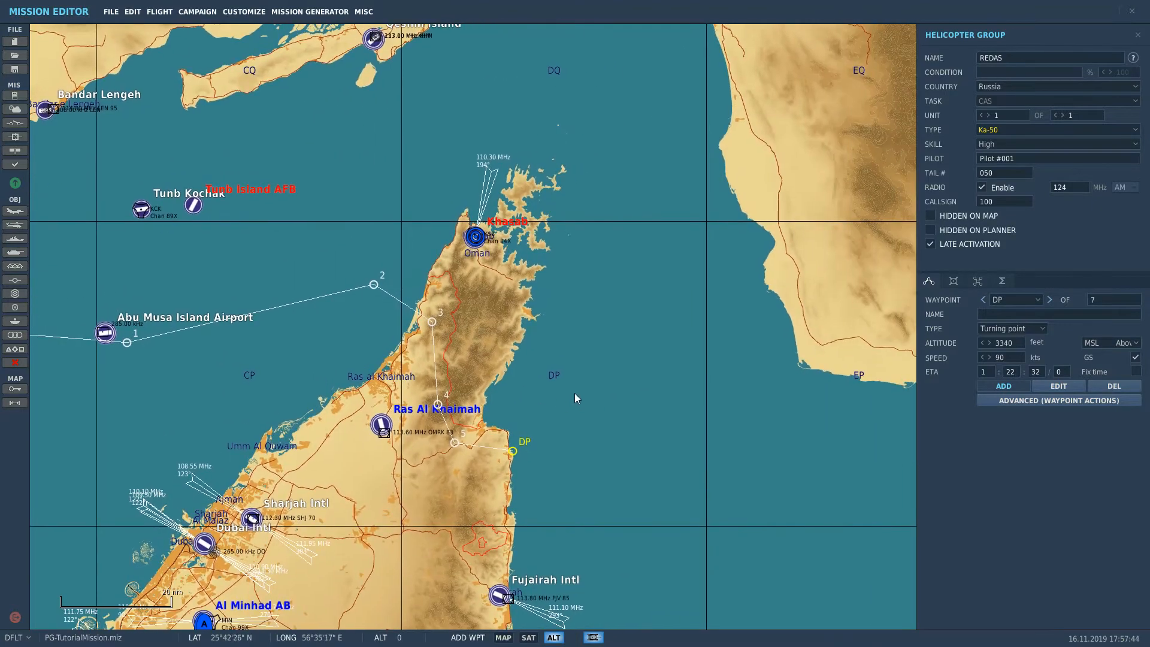
Extend the REDAS route east across the sea, past Bandar-e-Jask airfield and on to grid GN
right_drag(645, 368, 392, 367)
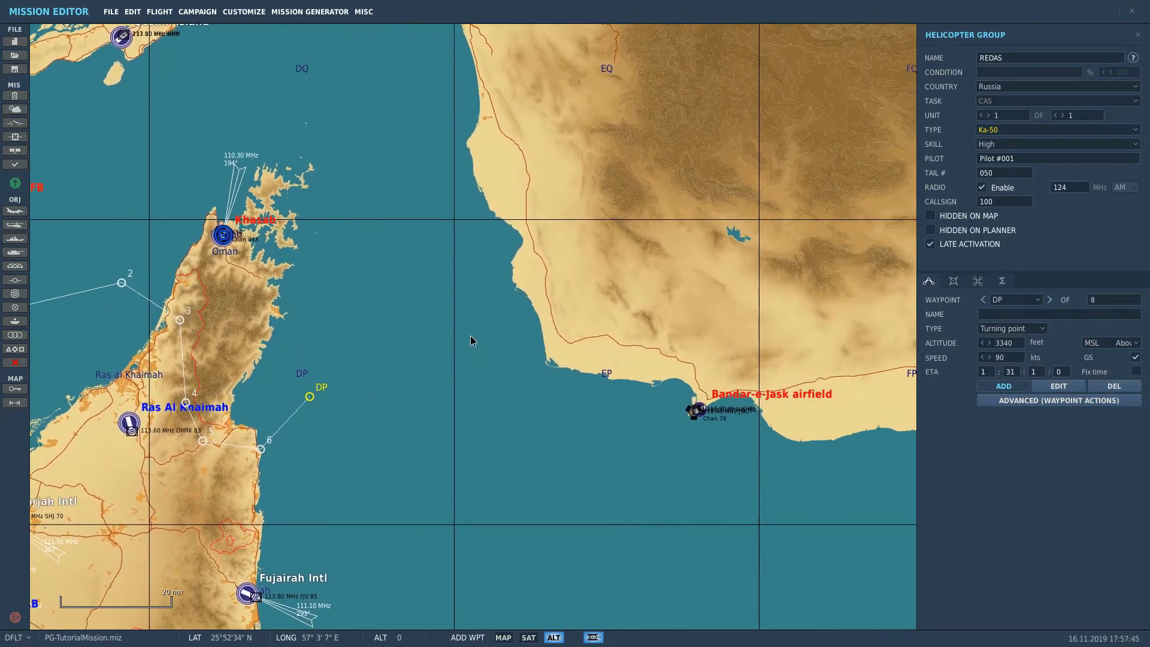
click(587, 414)
click(695, 474)
right_drag(747, 472, 194, 303)
click(673, 425)
scroll(752, 392, down, 3)
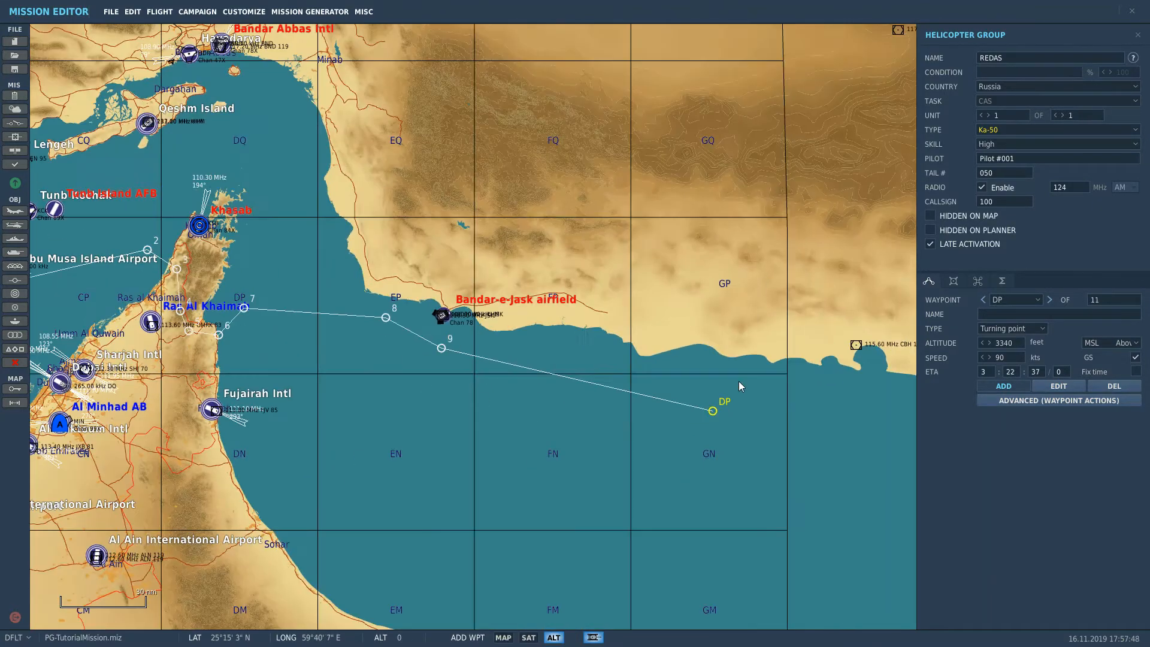
Extend the REDAS route north along the eastern map edge and west across Iran to the area northwest of Shiraz
scroll(741, 386, down, 3)
click(749, 291)
right_drag(774, 177, 805, 346)
click(758, 182)
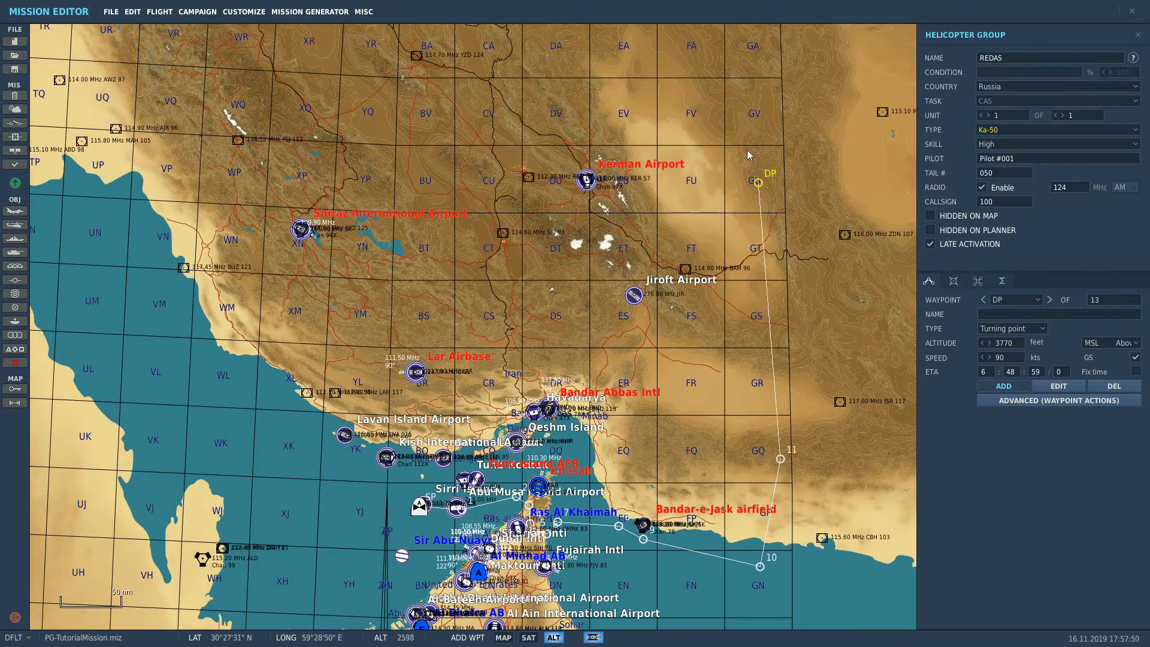
click(701, 80)
click(190, 90)
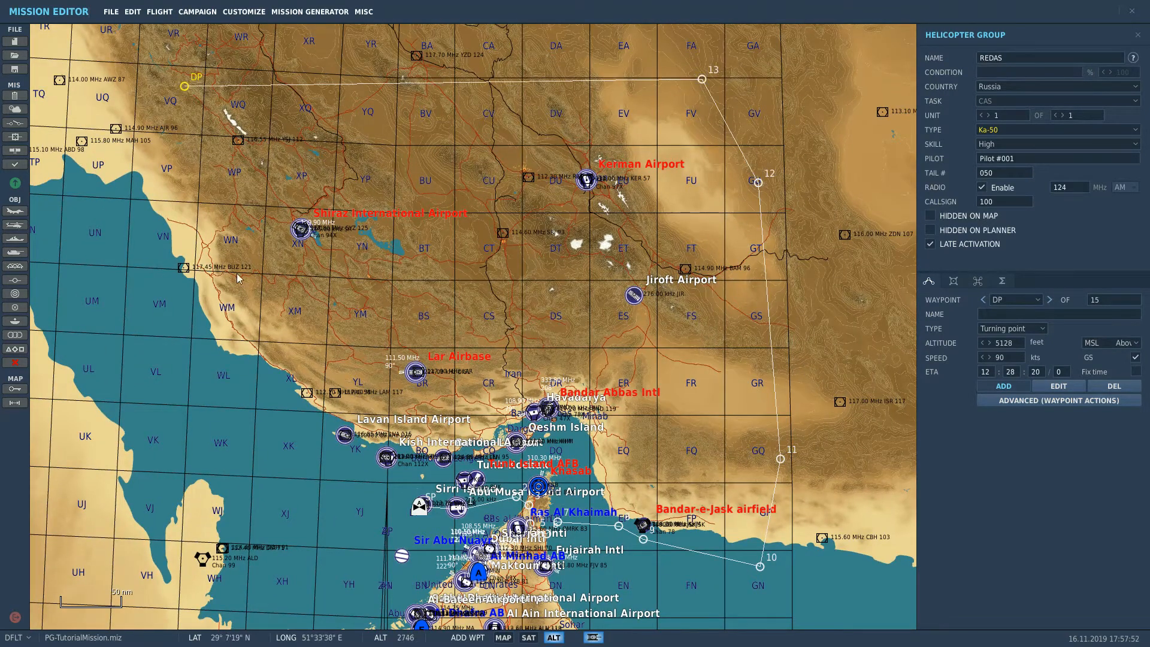
Extend the REDAS route south into the Persian Gulf and back east toward Sirri Island
right_drag(240, 279, 338, 139)
click(310, 246)
click(367, 321)
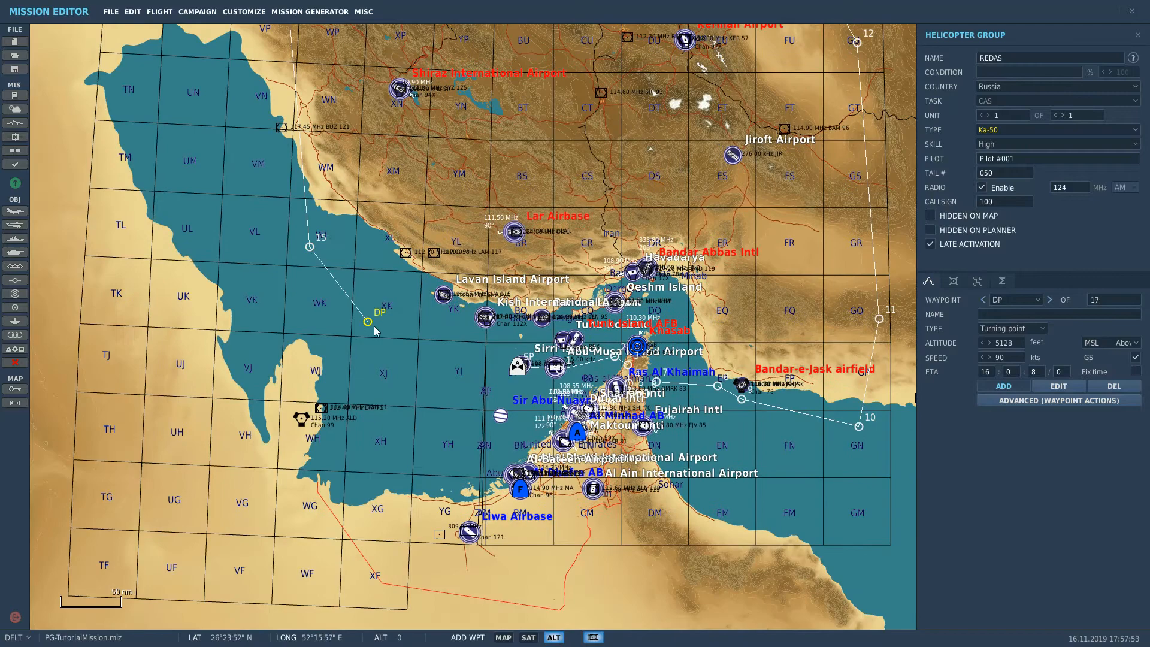
click(479, 371)
Examine the REDAS route from Sirri Island over the peninsula and around the Persian Gulf
scroll(527, 372, up, 5)
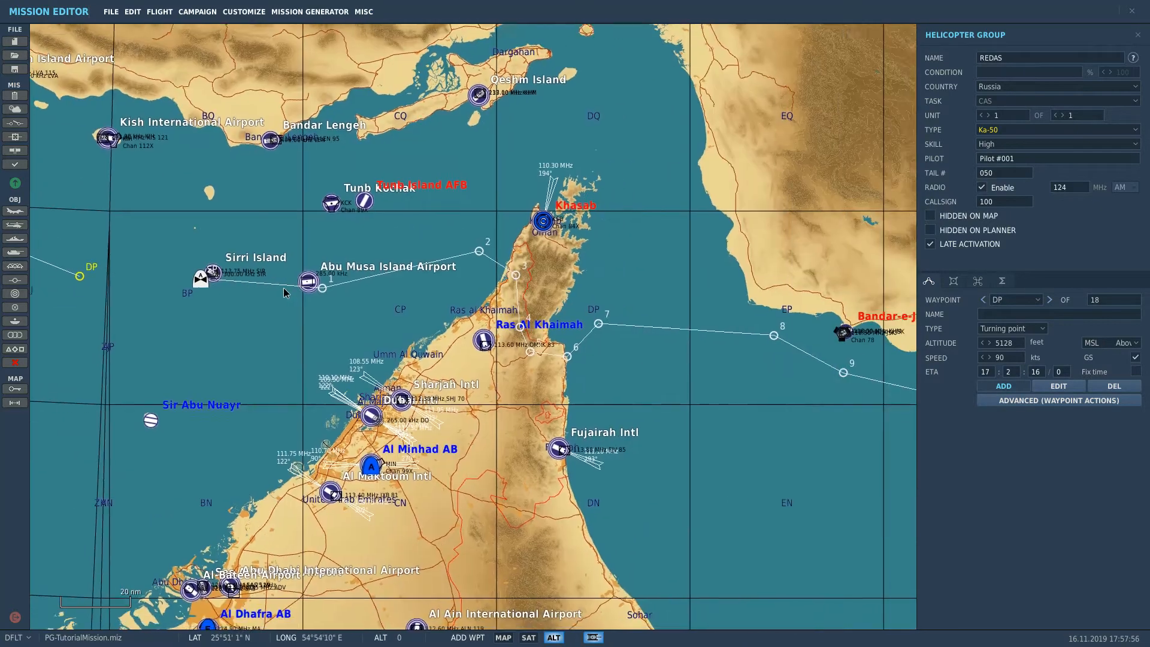
right_drag(284, 293, 621, 300)
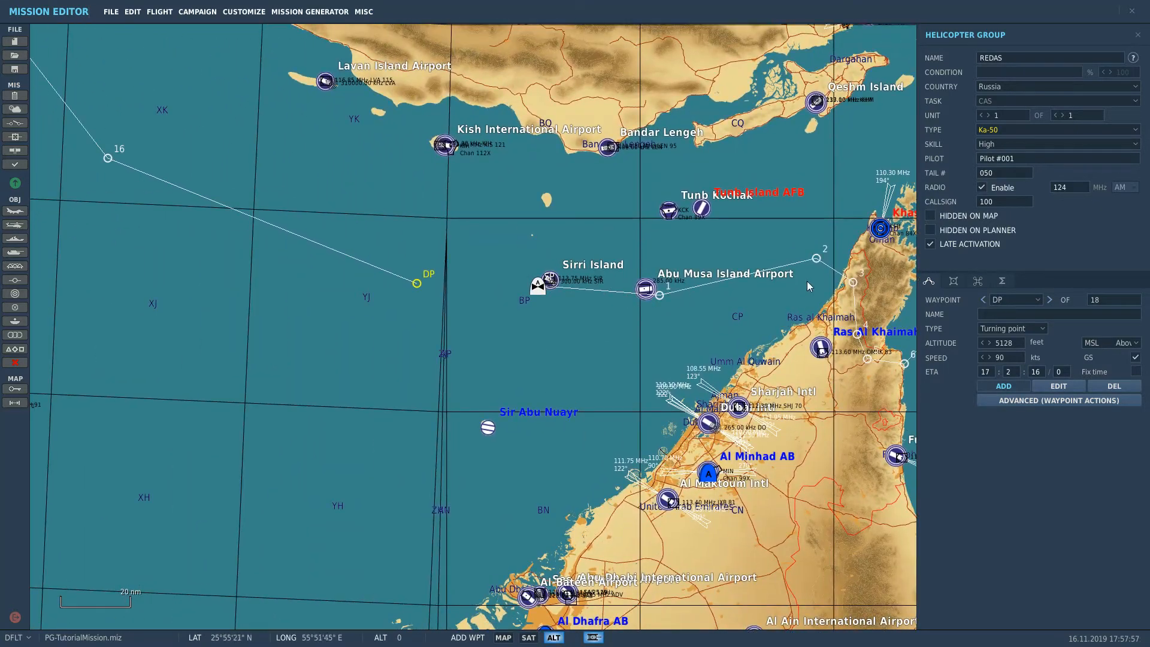
right_drag(813, 296, 647, 257)
scroll(438, 319, up, 4)
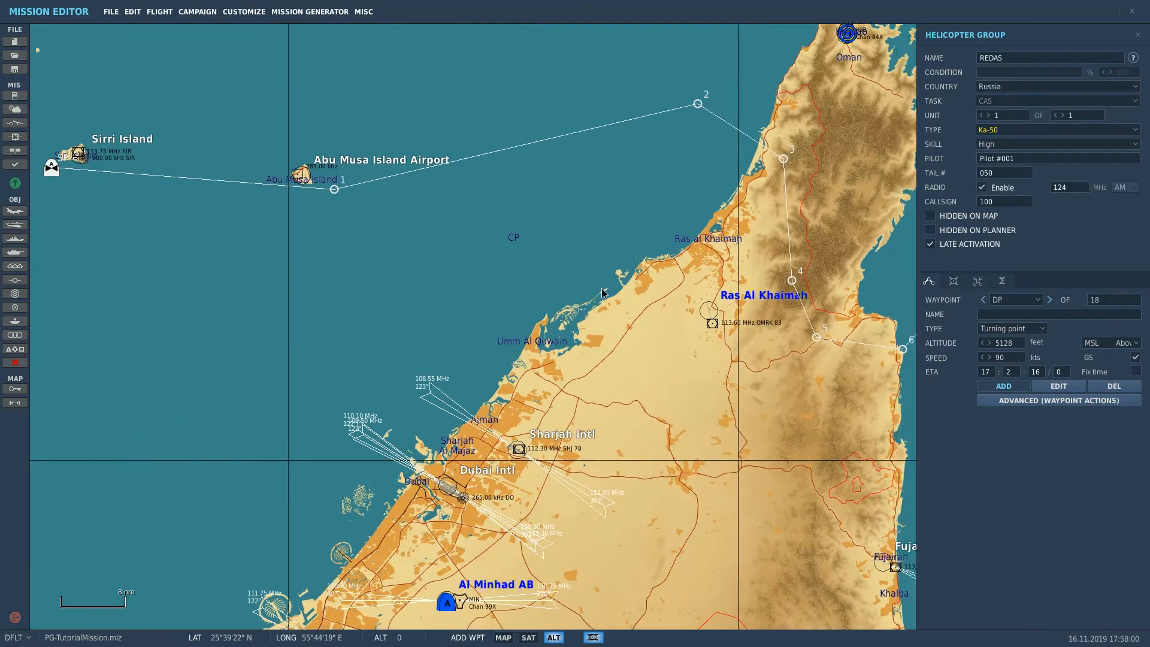
scroll(455, 299, down, 4)
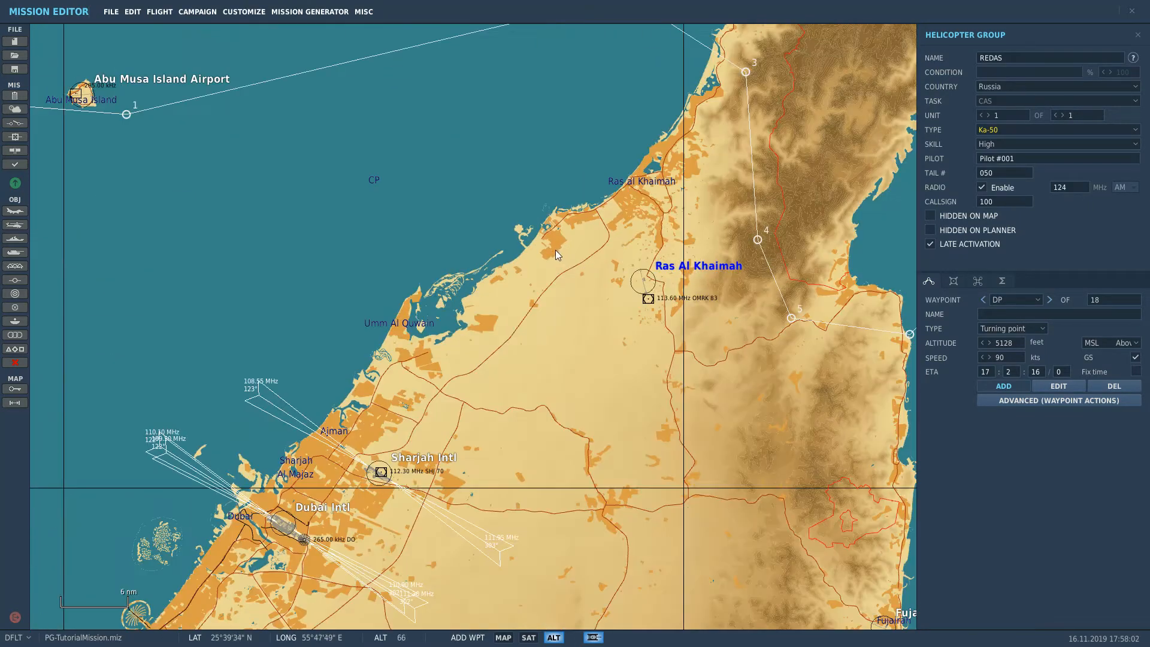
scroll(593, 224, down, 1)
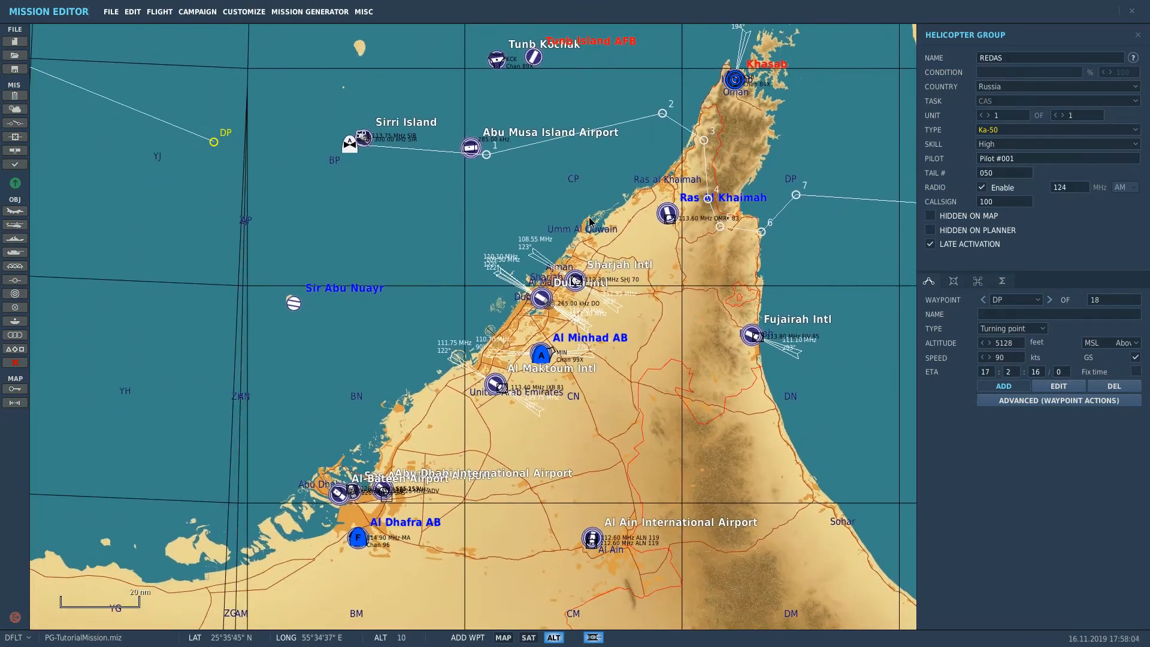
right_drag(515, 262, 679, 293)
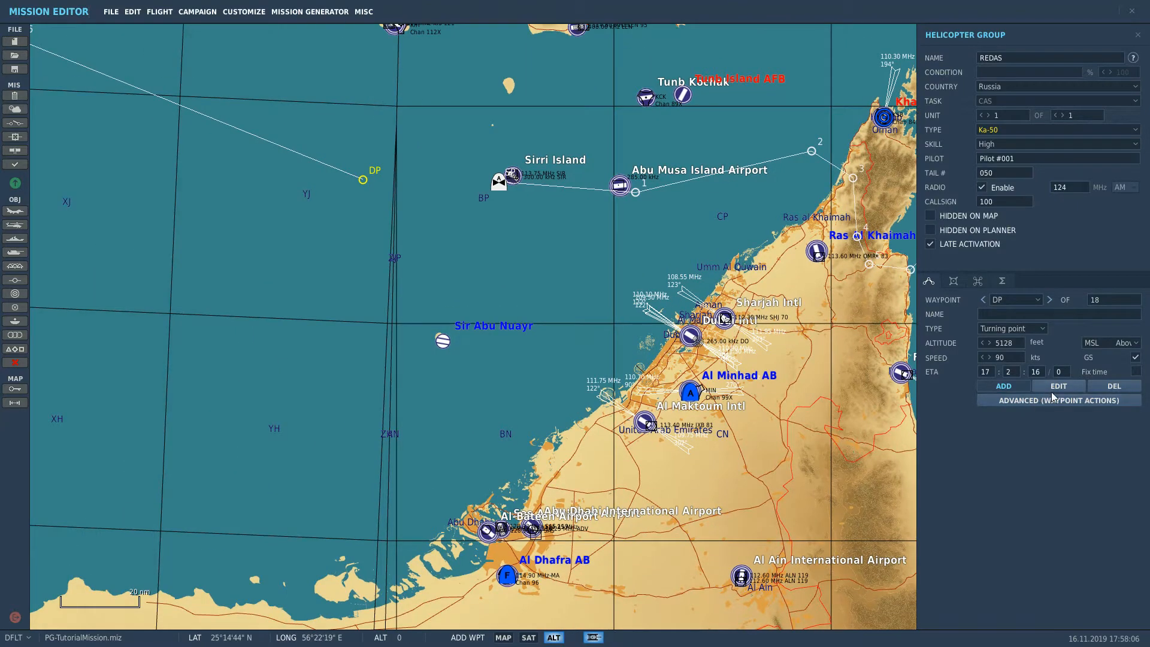
scroll(580, 555, down, 3)
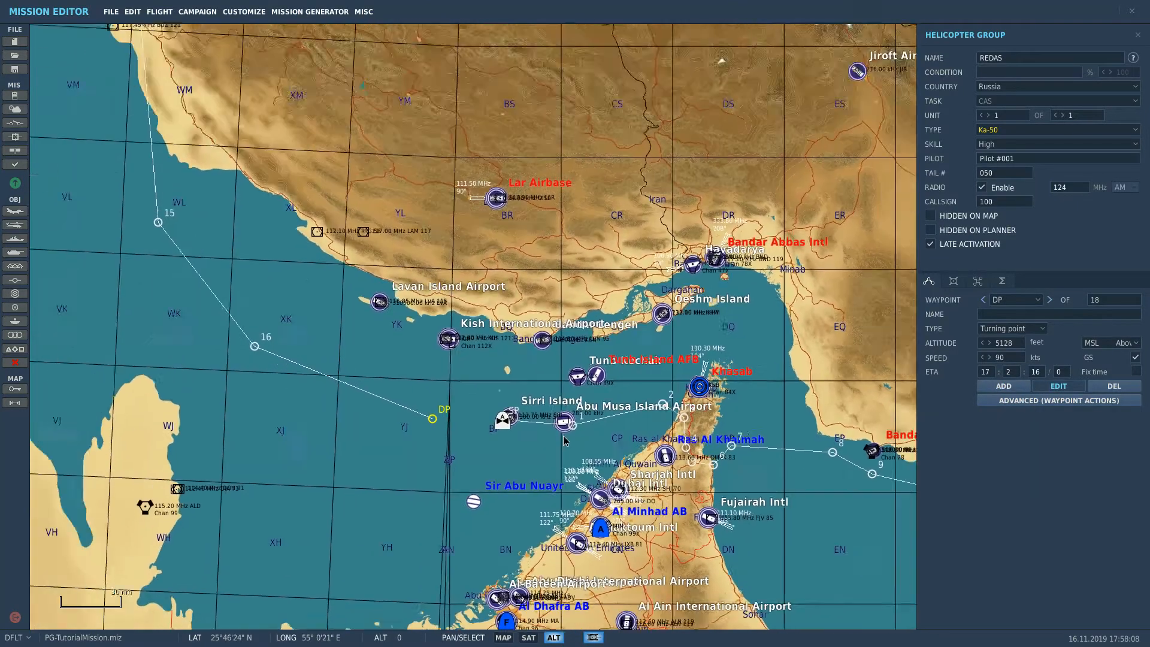
scroll(648, 202, down, 1)
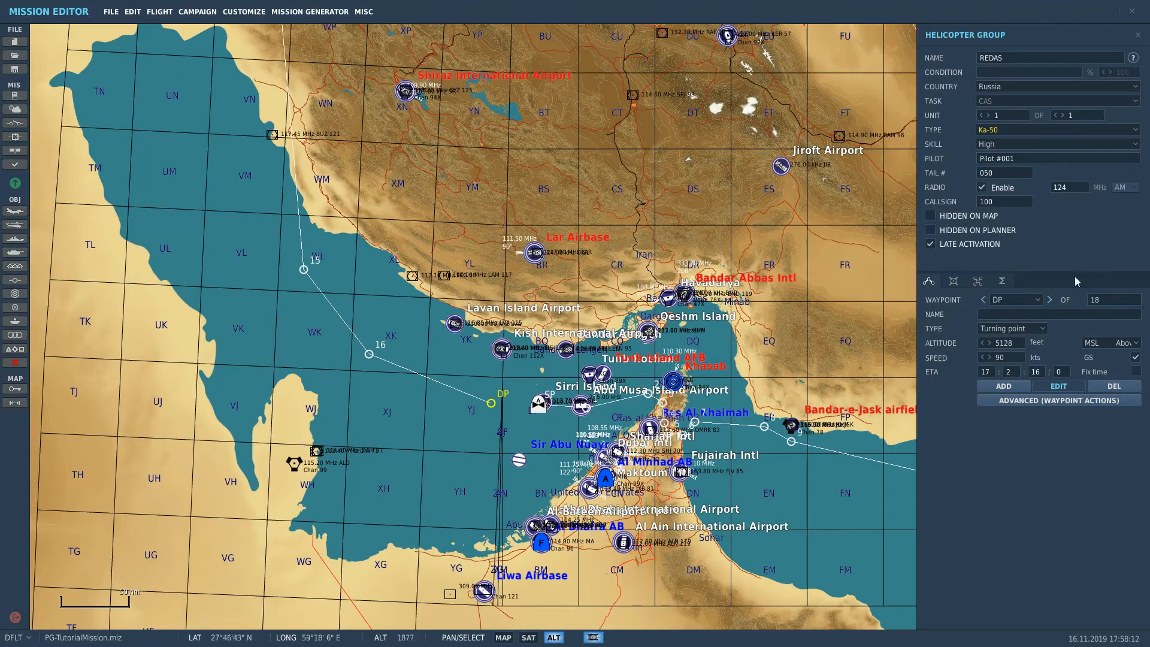
Examine the map from the Strait of Hormuz and Bandar Abbas north to Jiroft and Kerman airports
scroll(776, 264, up, 3)
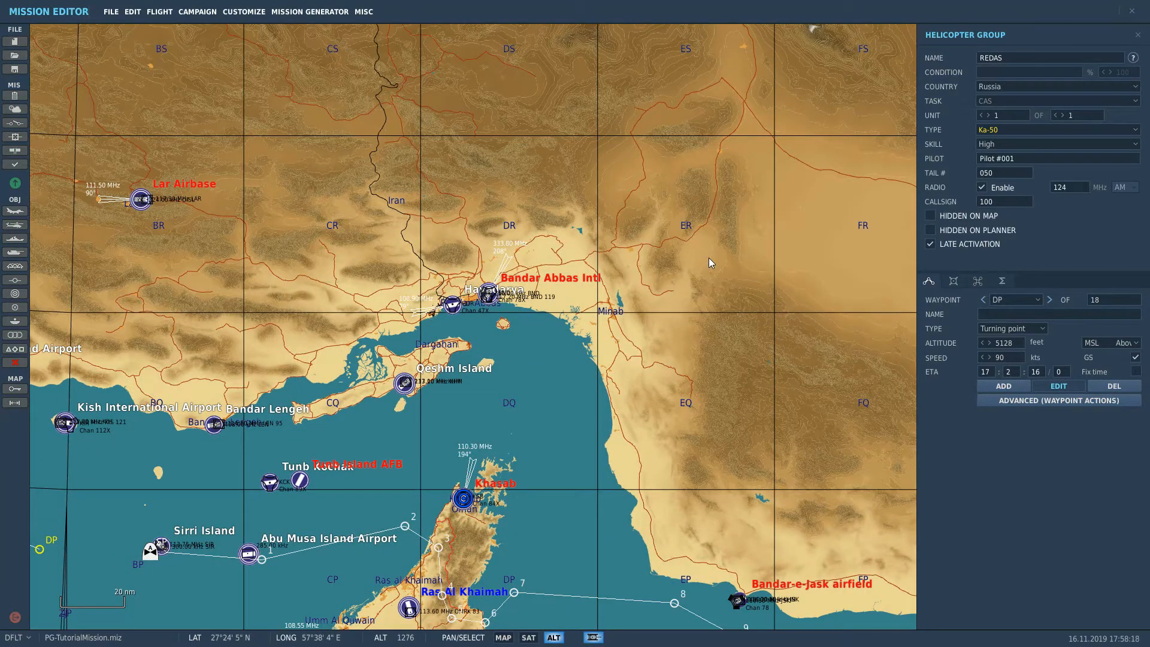
drag(675, 285, 779, 106)
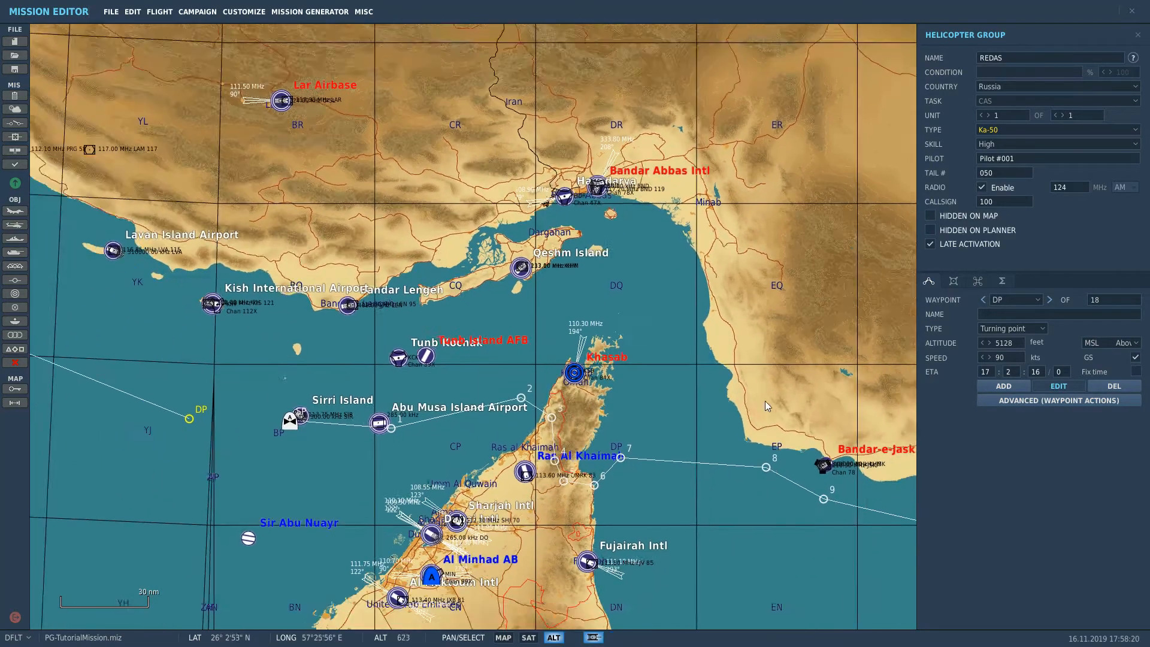
scroll(518, 394, up, 3)
scroll(518, 394, up, 2)
scroll(574, 371, down, 5)
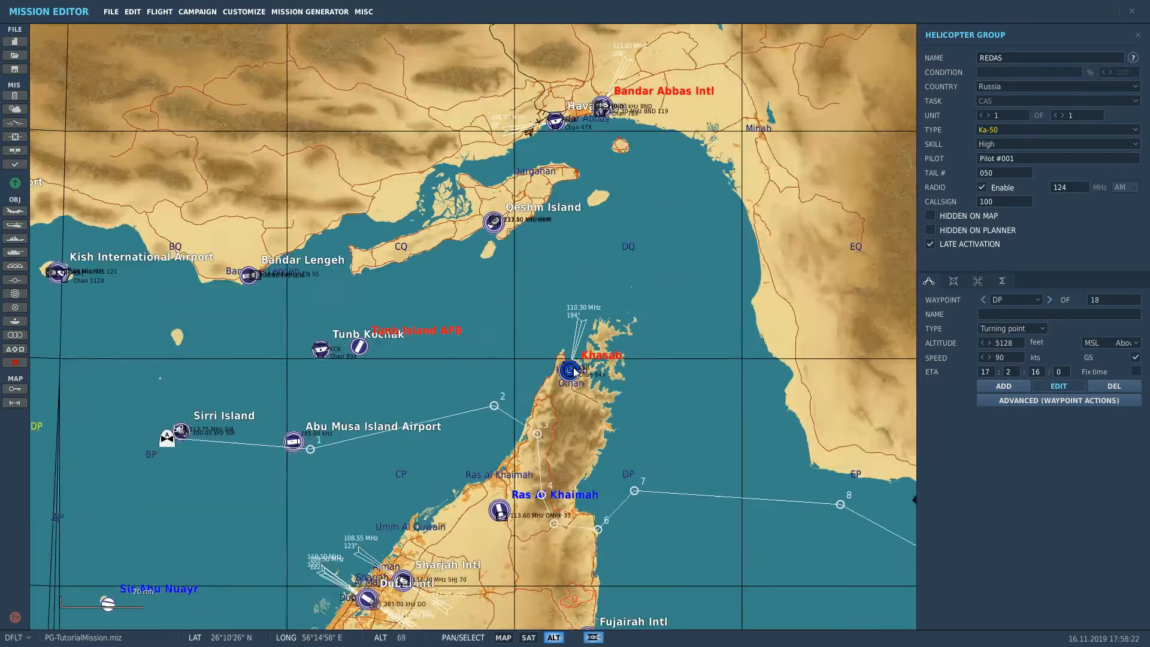
scroll(575, 359, down, 4)
drag(748, 140, 624, 307)
scroll(624, 308, up, 6)
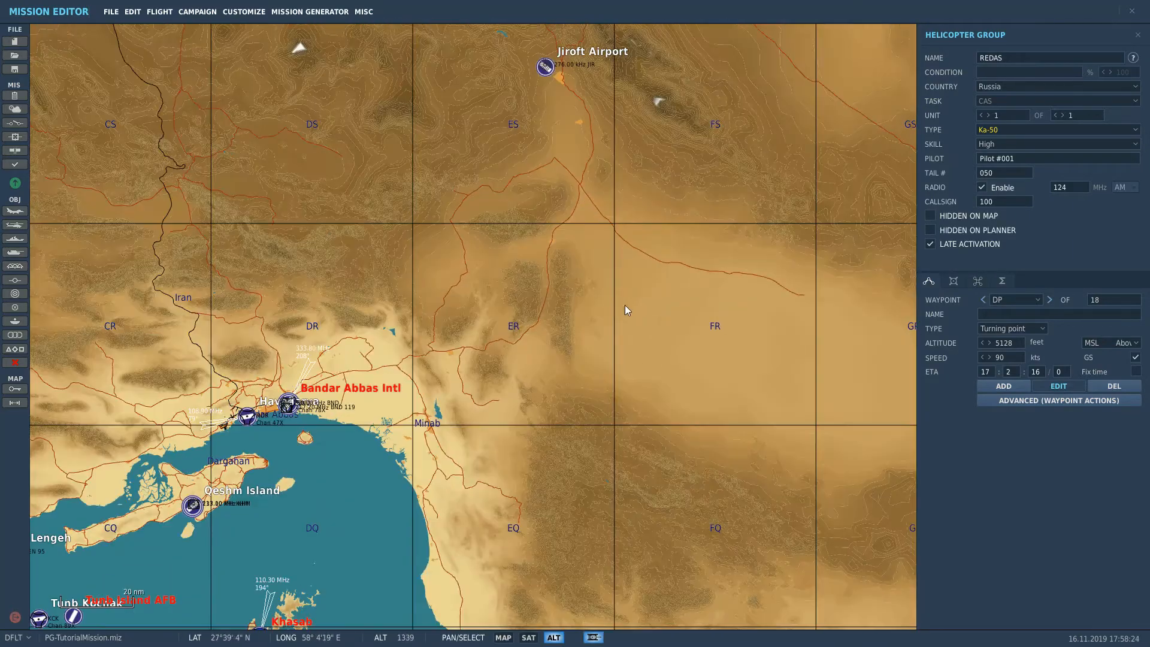
scroll(448, 269, down, 6)
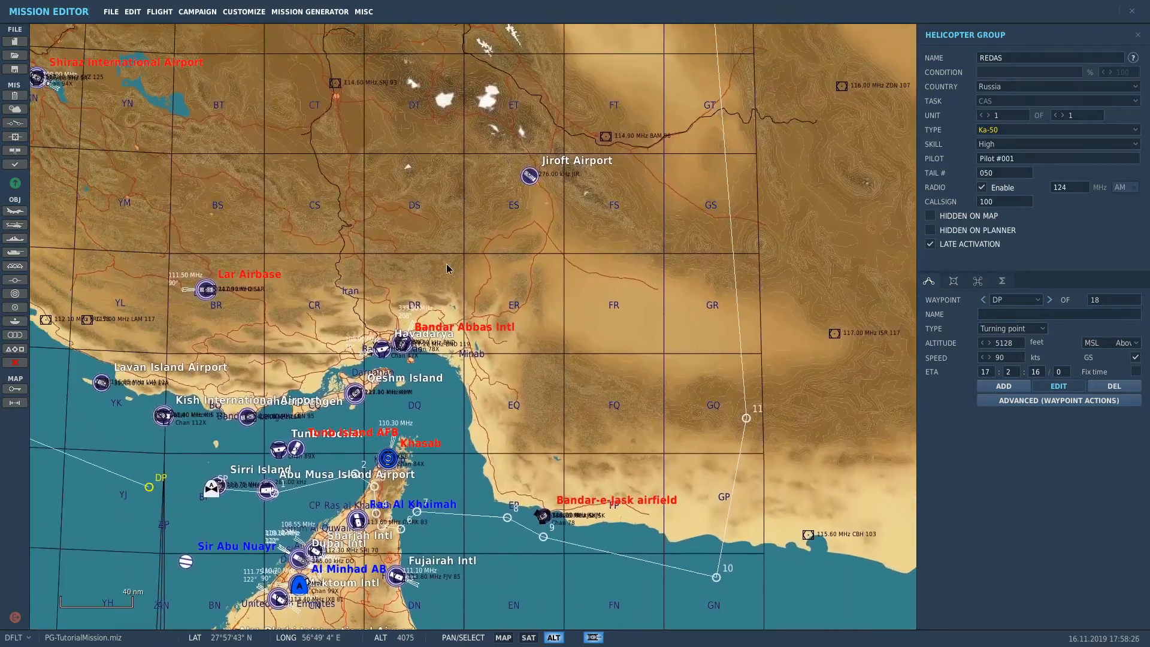
drag(448, 269, 460, 430)
drag(601, 157, 689, 217)
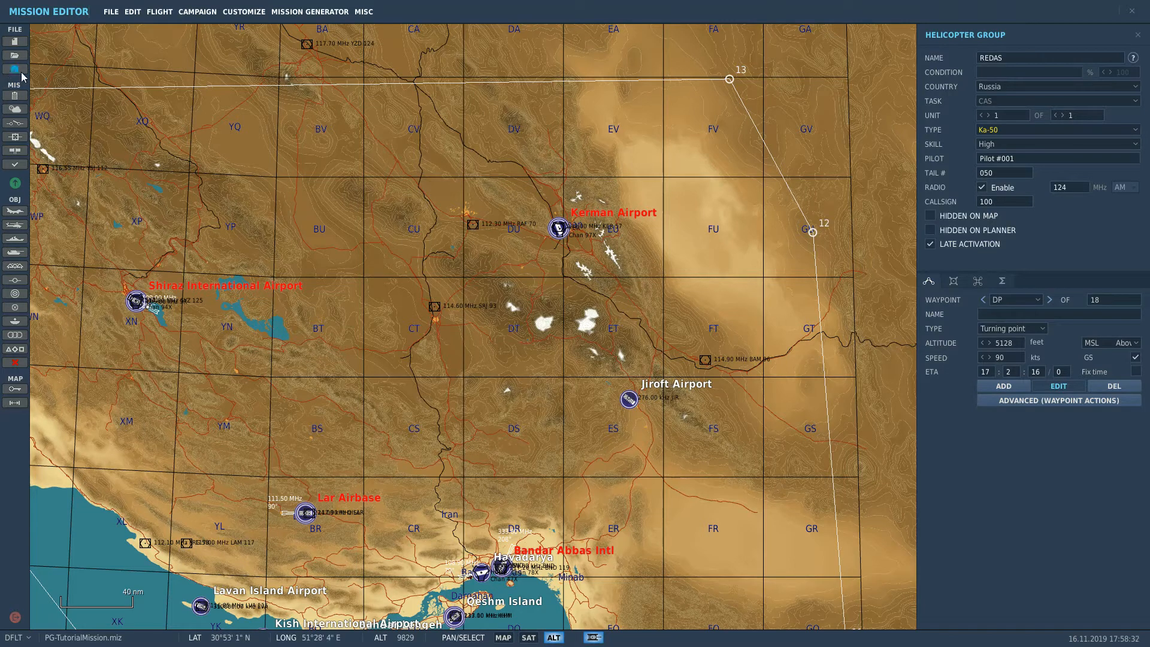
Create a mission trigger of type ONCE named Moose with no event
click(436, 125)
click(15, 123)
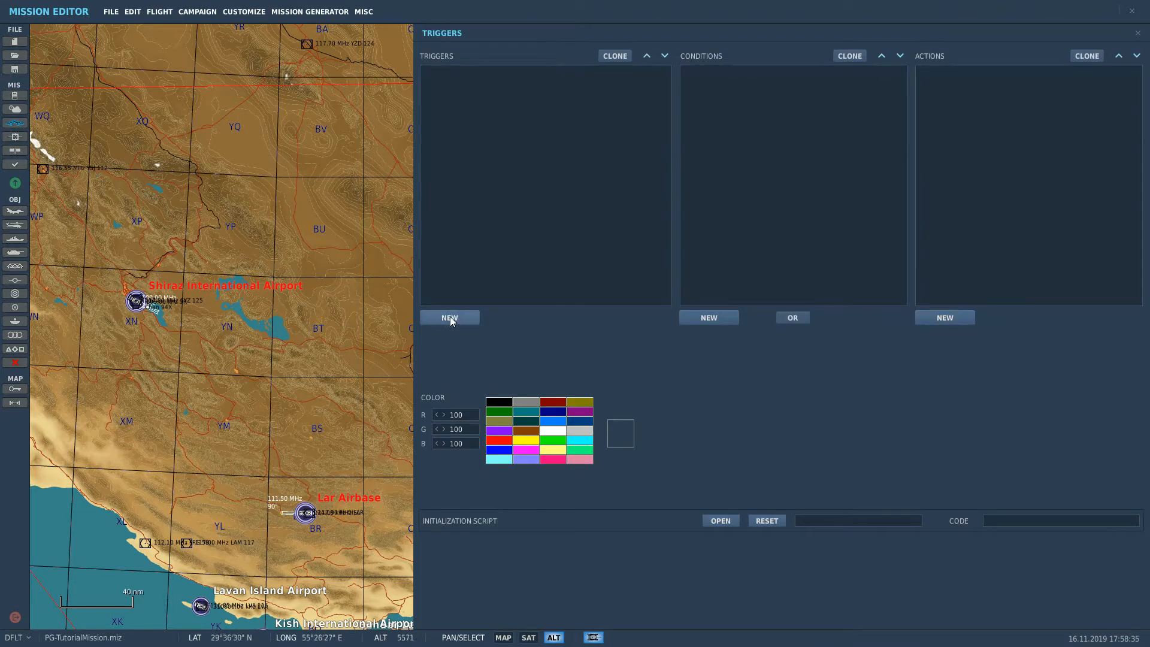
click(450, 318)
click(588, 335)
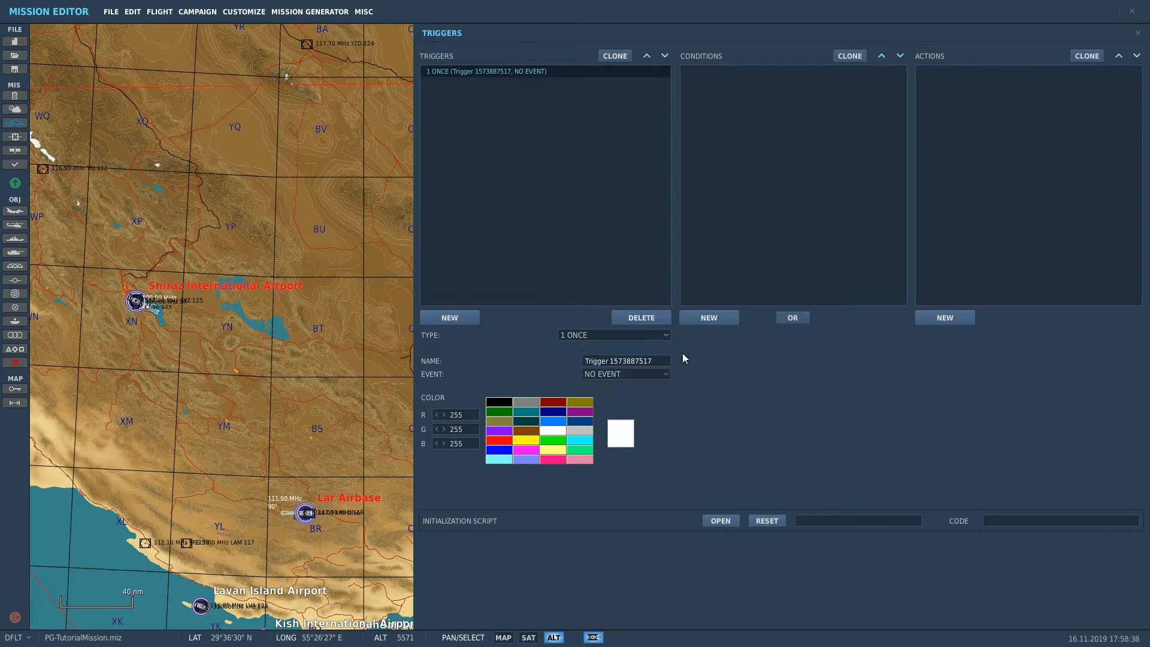
key(ctrl+a)
text(Moose)
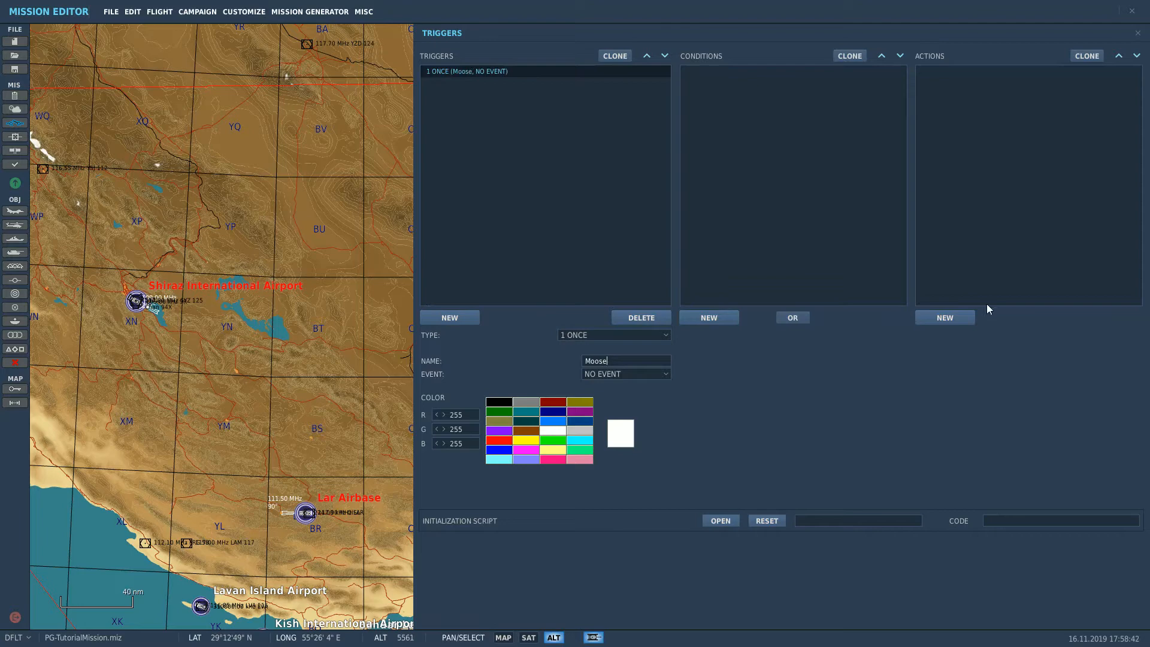
Add an action to the Moose trigger and set it to DO SCRIPT FILE
click(944, 317)
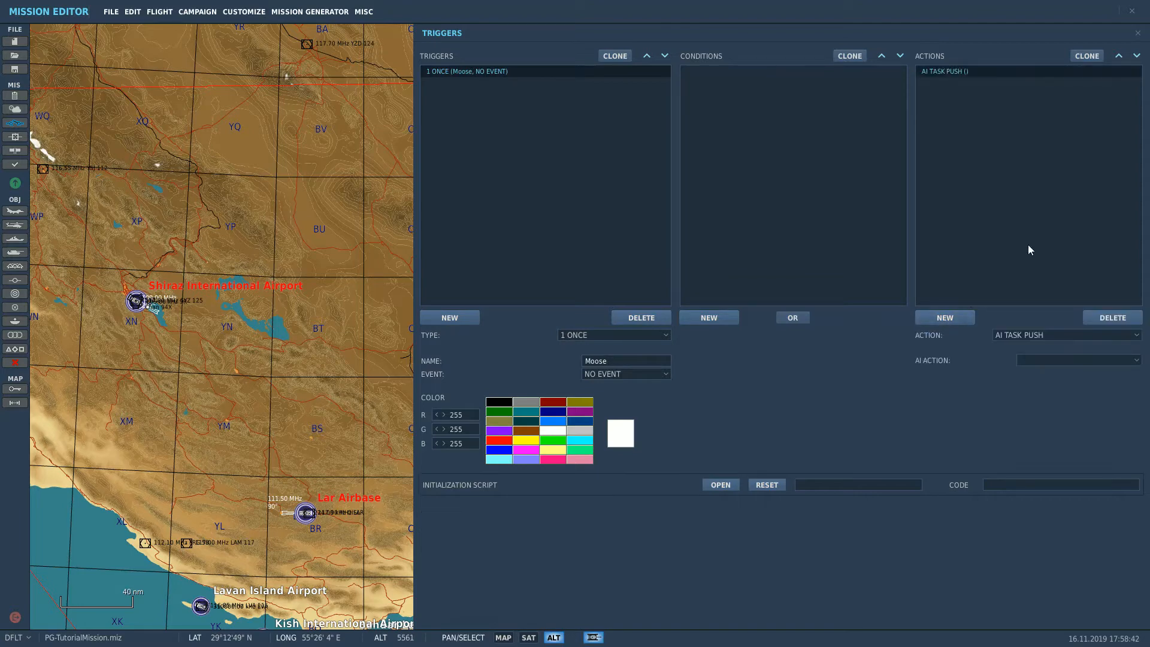
click(1045, 334)
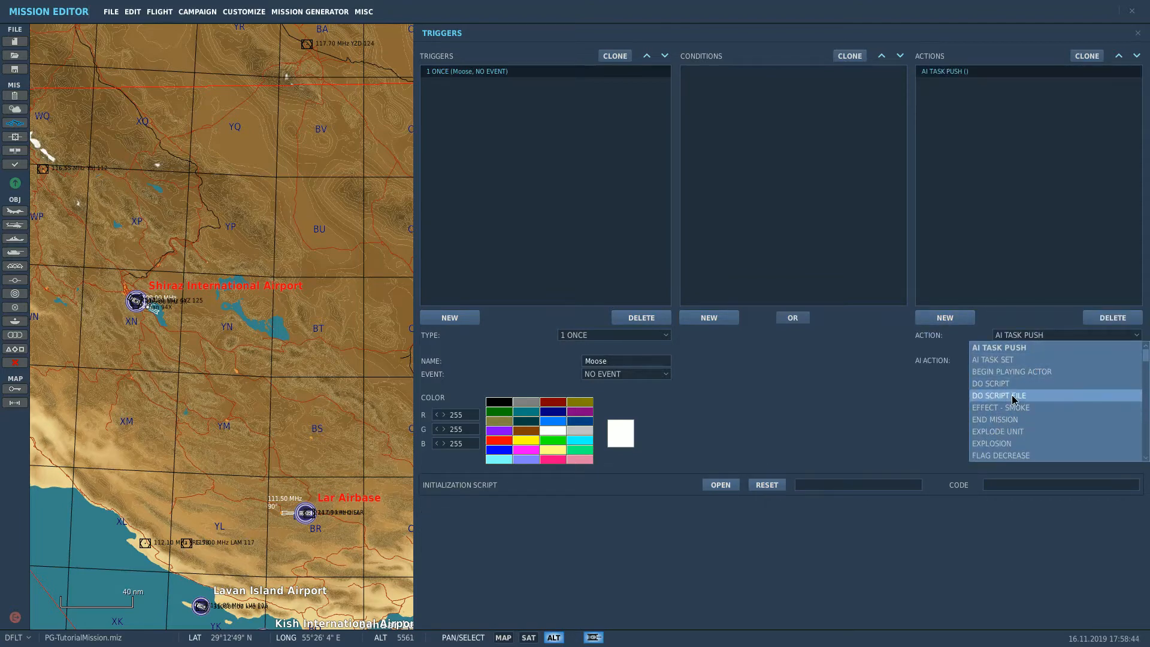
click(1069, 396)
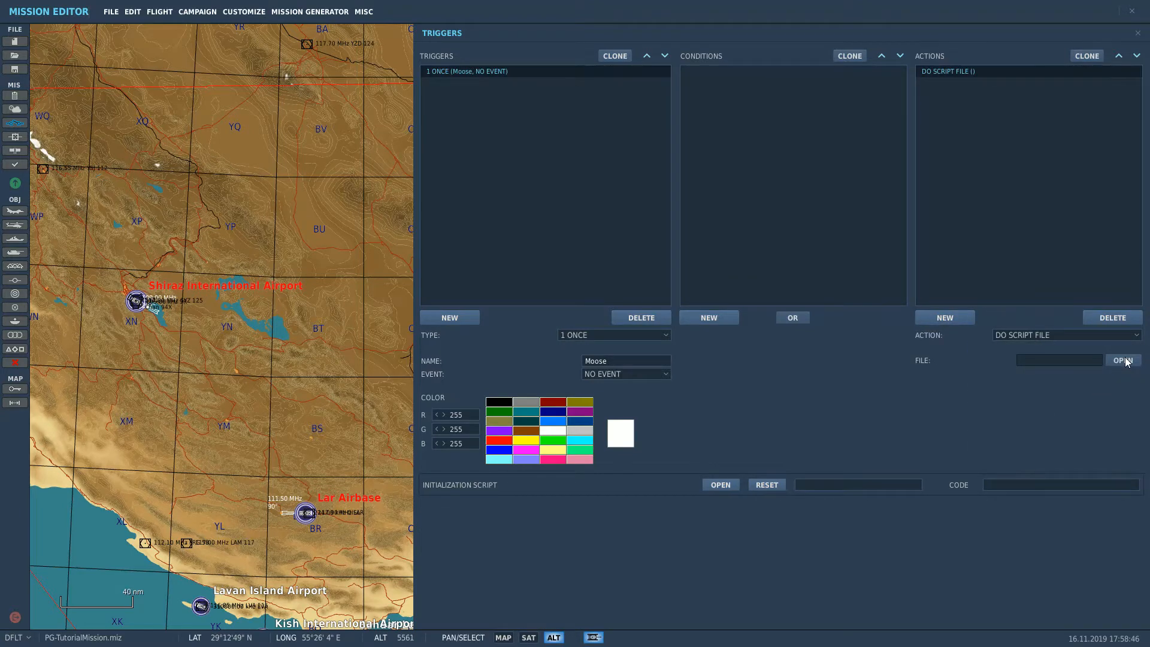
Load Moose.lua from the MOOSE_INCLUDE\Moose_Include_Static folder as the action's script file
click(1124, 361)
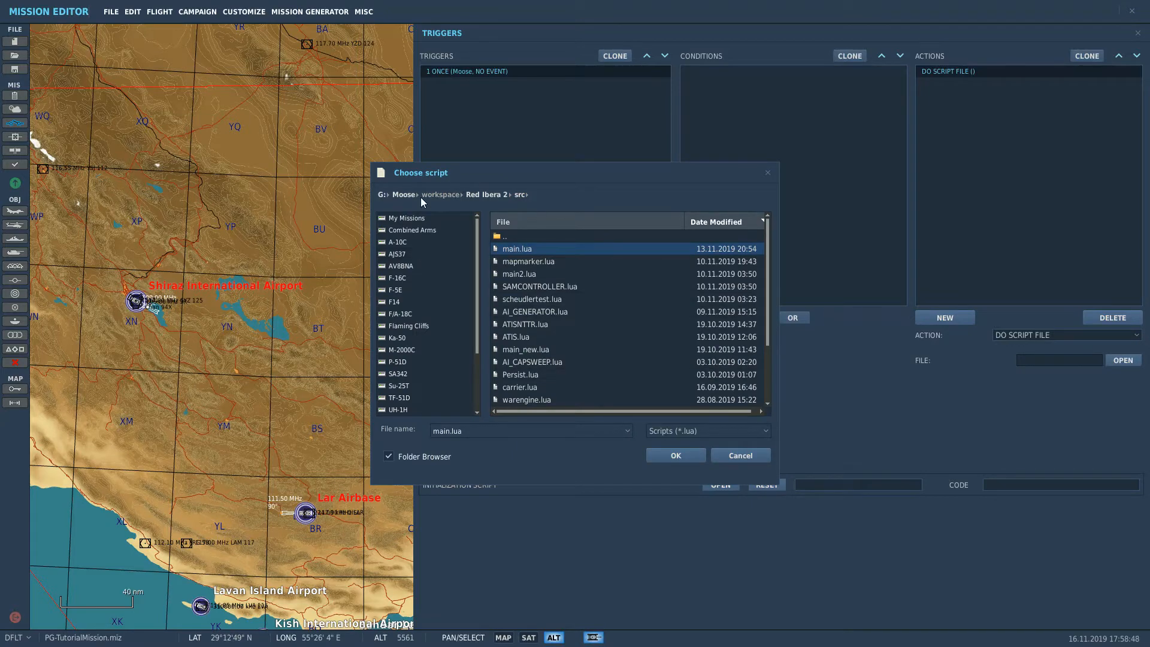
click(405, 195)
double_click(550, 288)
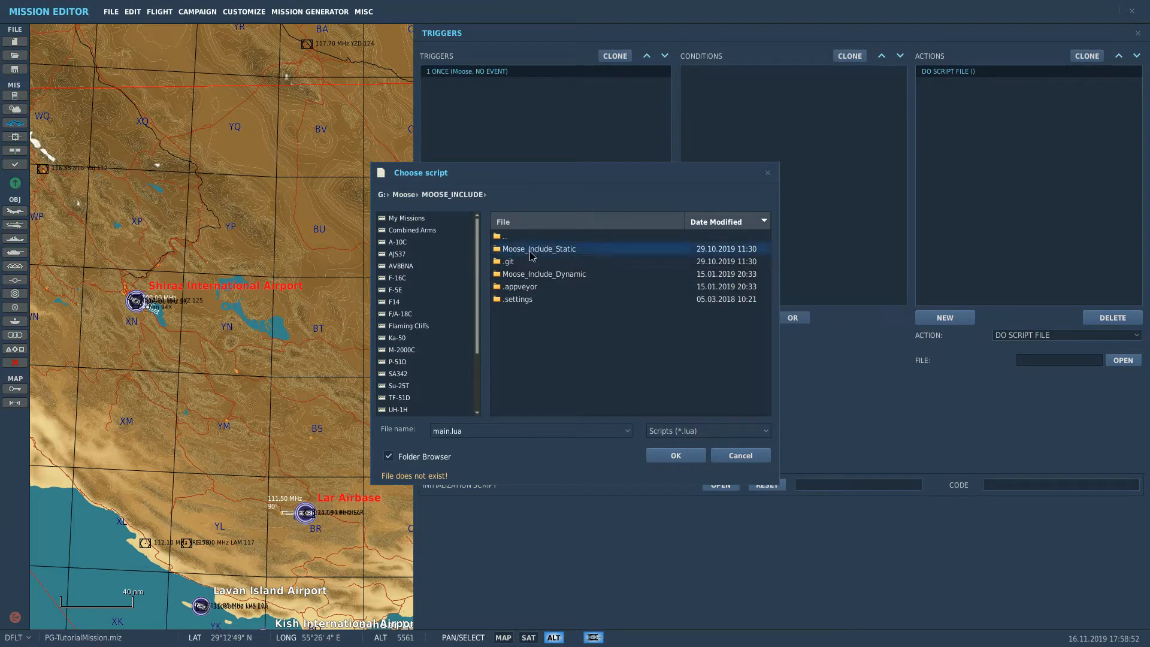
double_click(527, 250)
click(525, 253)
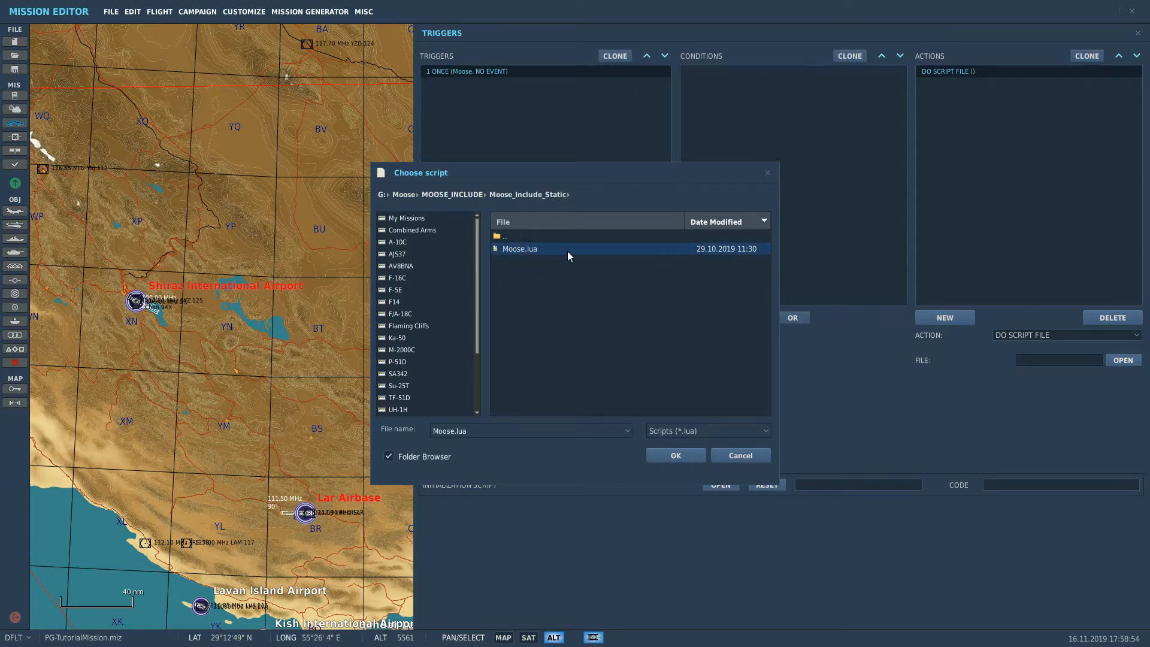
click(691, 457)
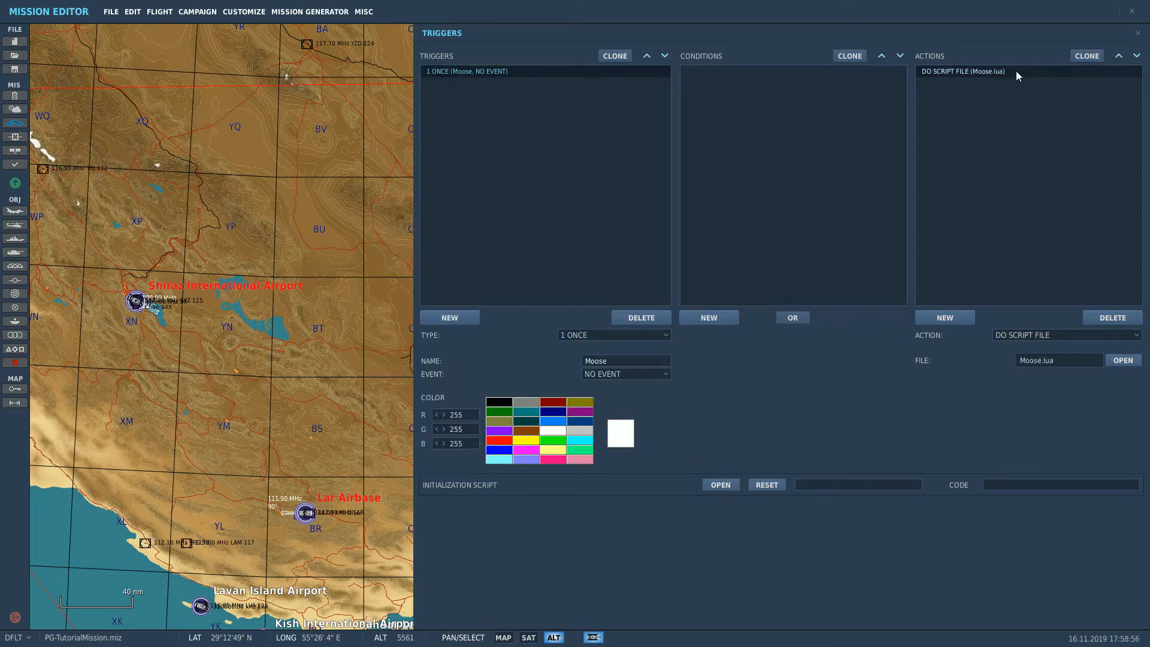
click(449, 317)
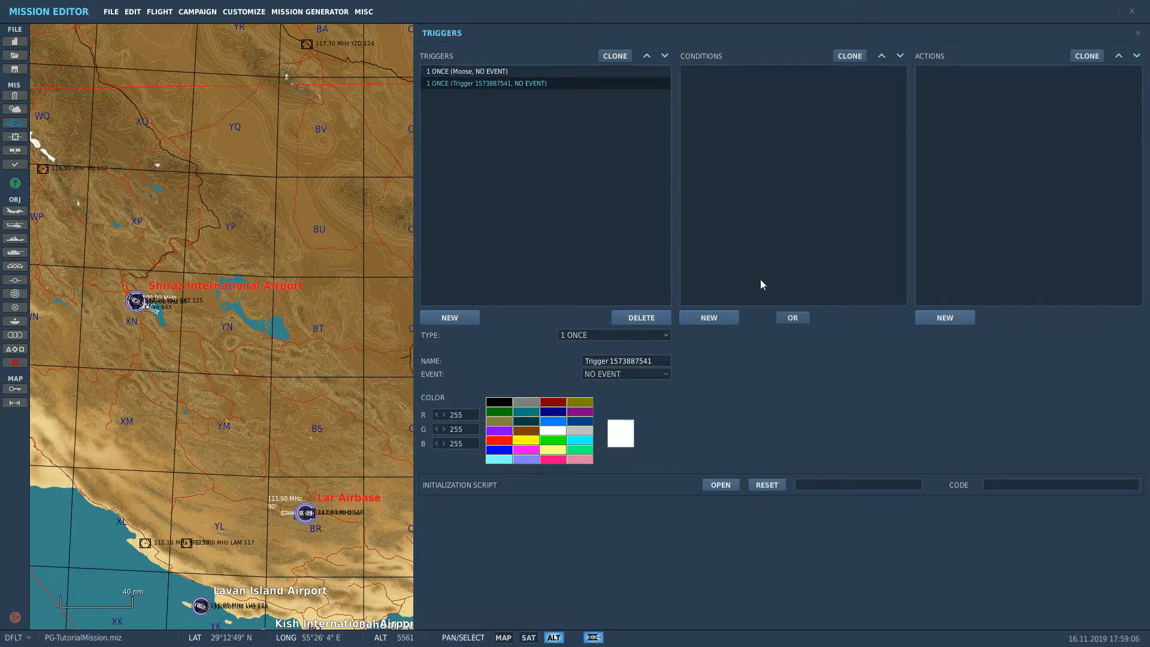
click(629, 316)
click(15, 123)
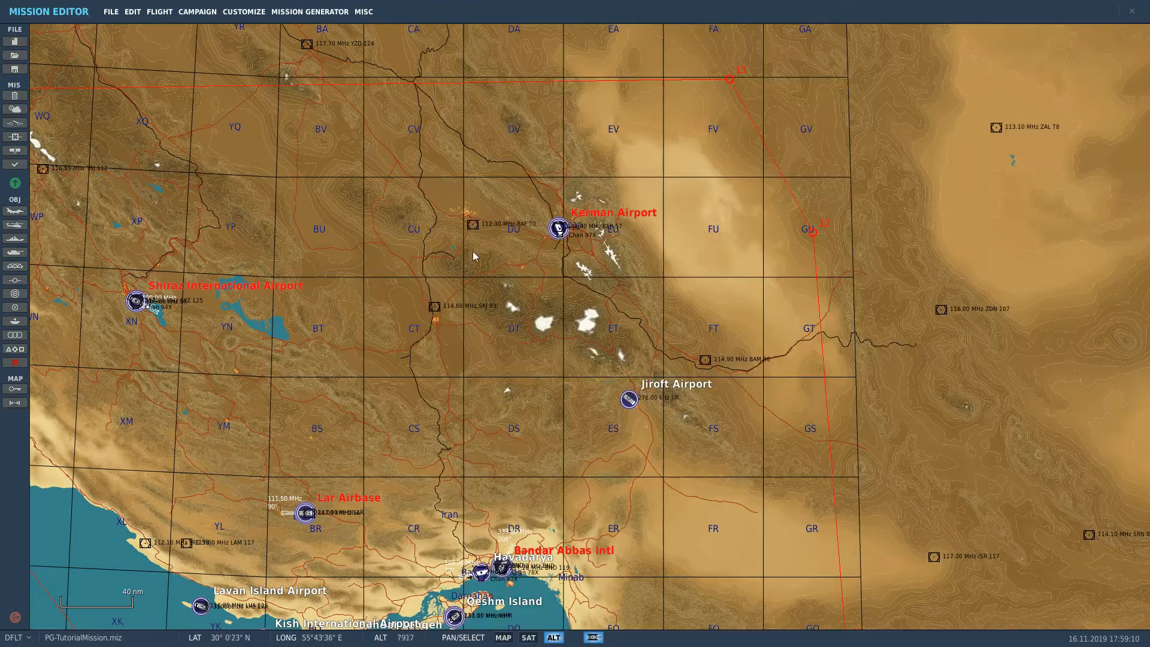
Examine the airfields and the REDAS route around the Persian Gulf and the Strait of Hormuz
scroll(527, 260, down, 2)
drag(780, 319, 779, 115)
scroll(731, 379, up, 4)
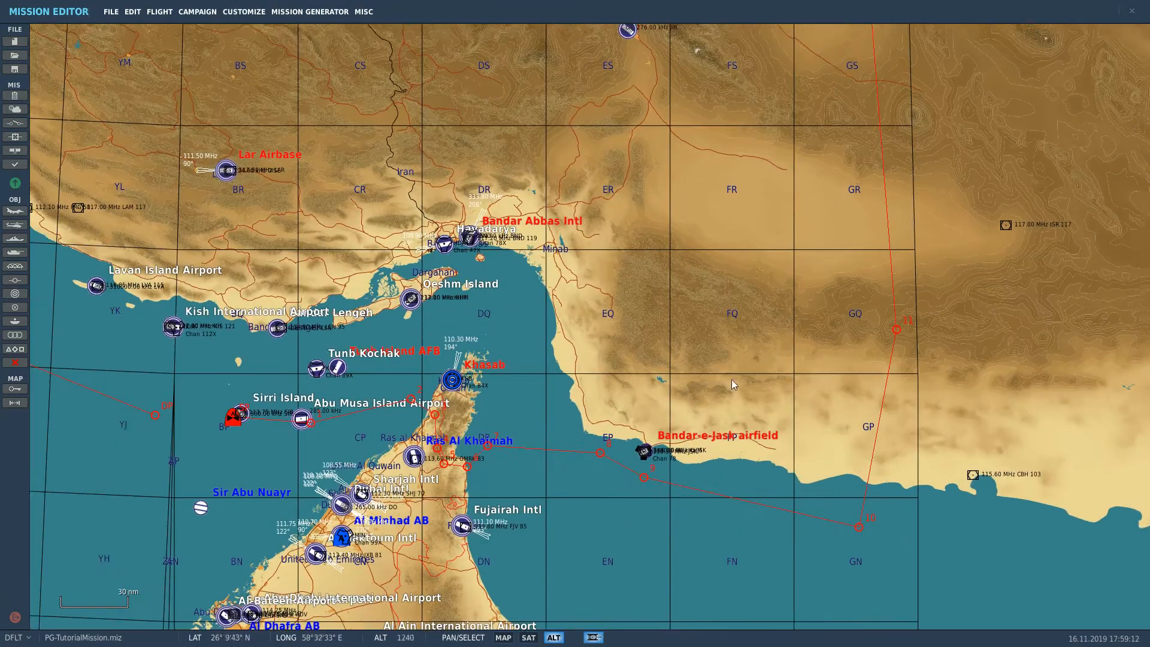
scroll(740, 377, down, 4)
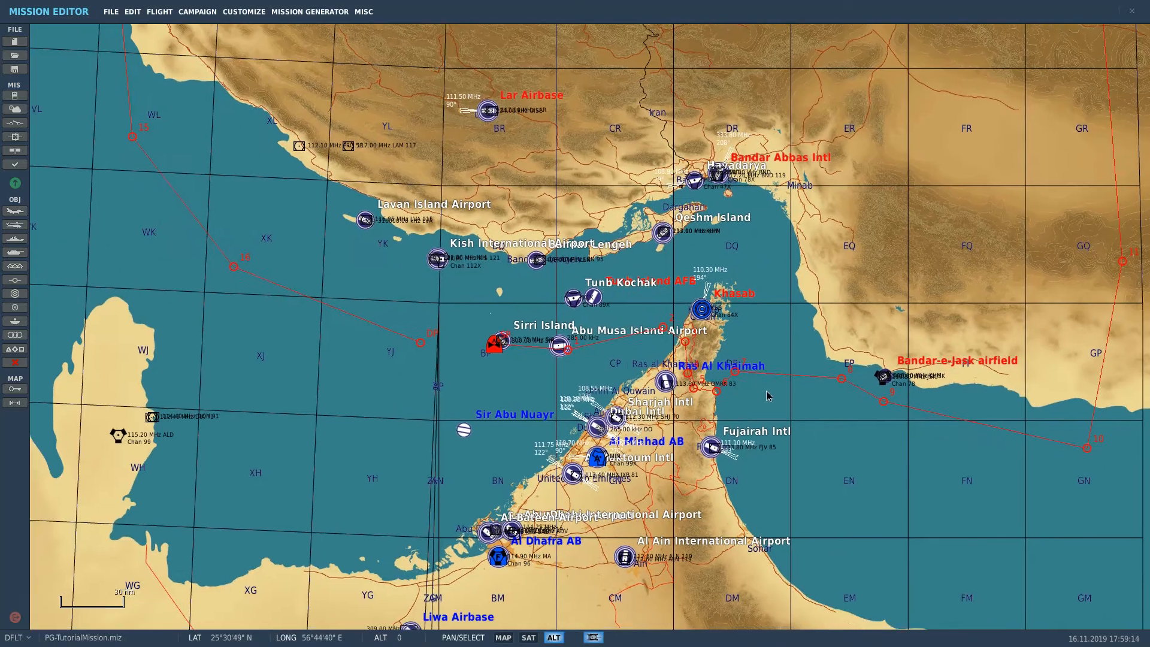
scroll(753, 351, up, 3)
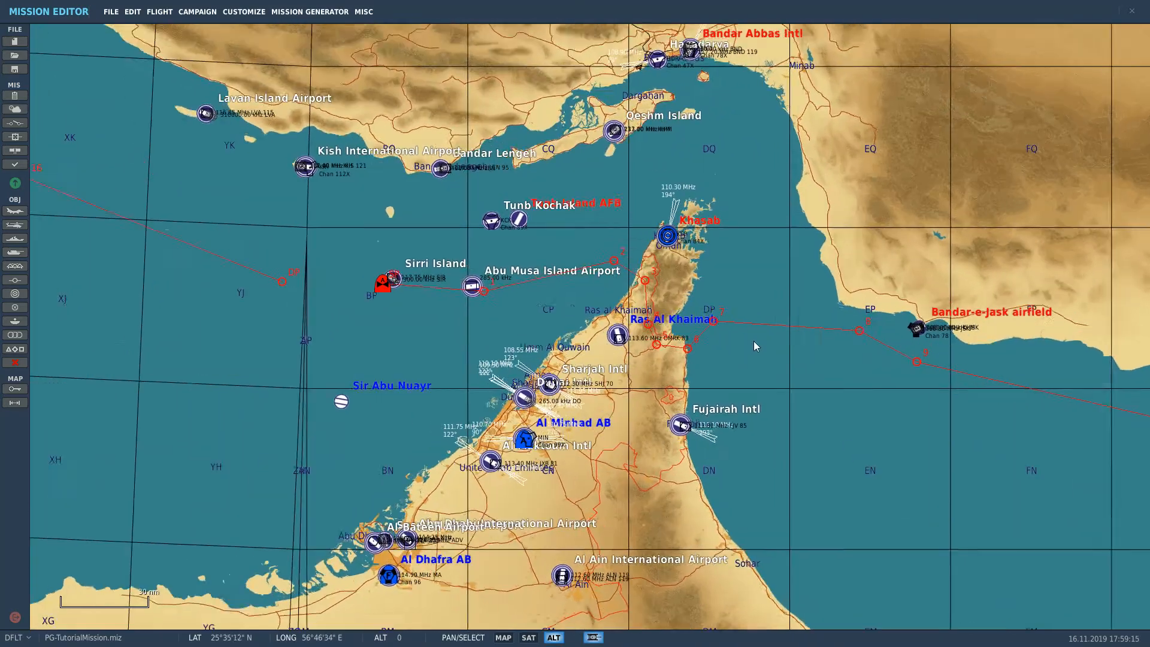
scroll(755, 288, up, 1)
drag(763, 207, 737, 420)
scroll(705, 314, down, 4)
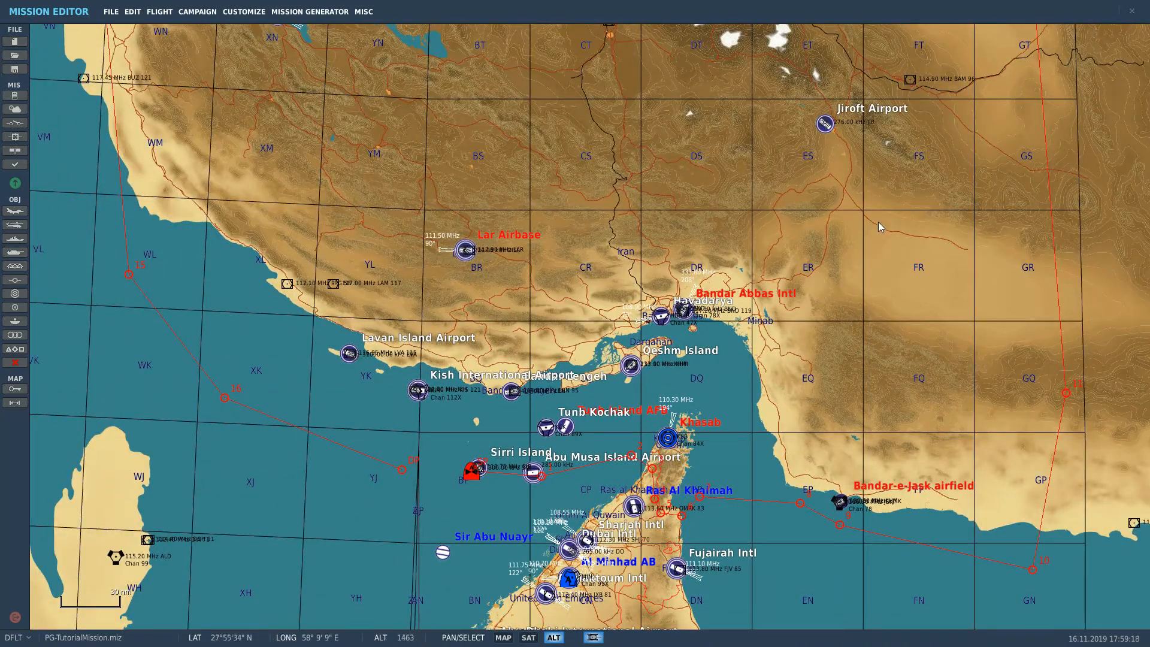
drag(878, 222, 868, 158)
scroll(610, 366, up, 2)
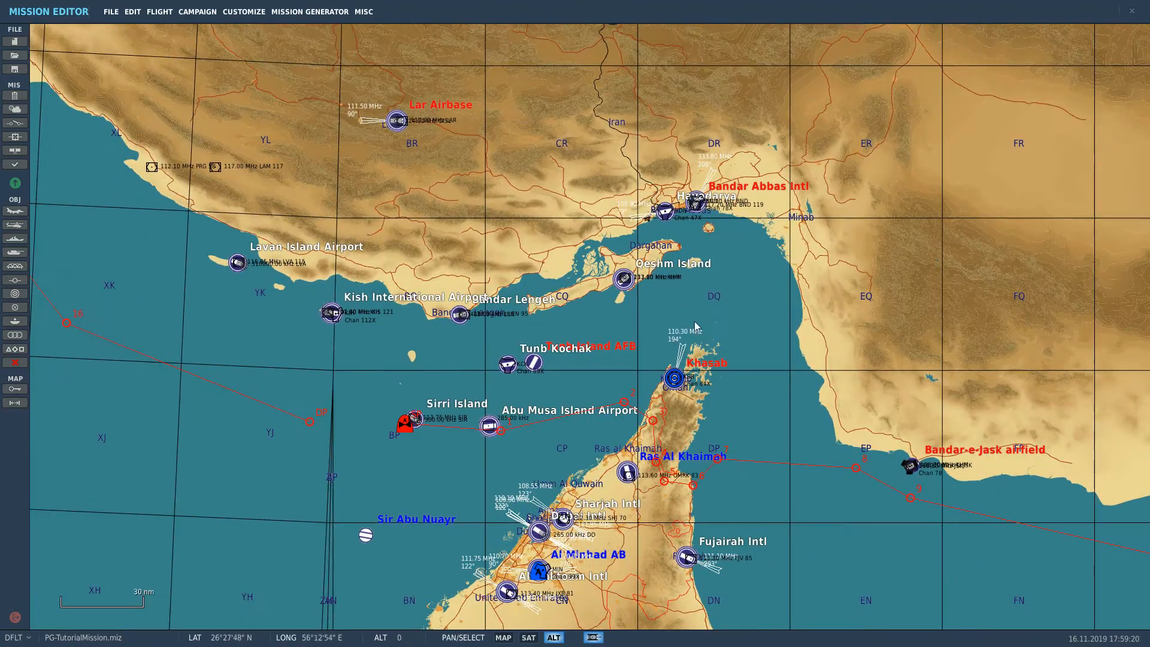
drag(695, 325, 742, 285)
drag(829, 234, 875, 153)
drag(752, 154, 859, 197)
scroll(691, 154, up, 5)
scroll(664, 154, down, 3)
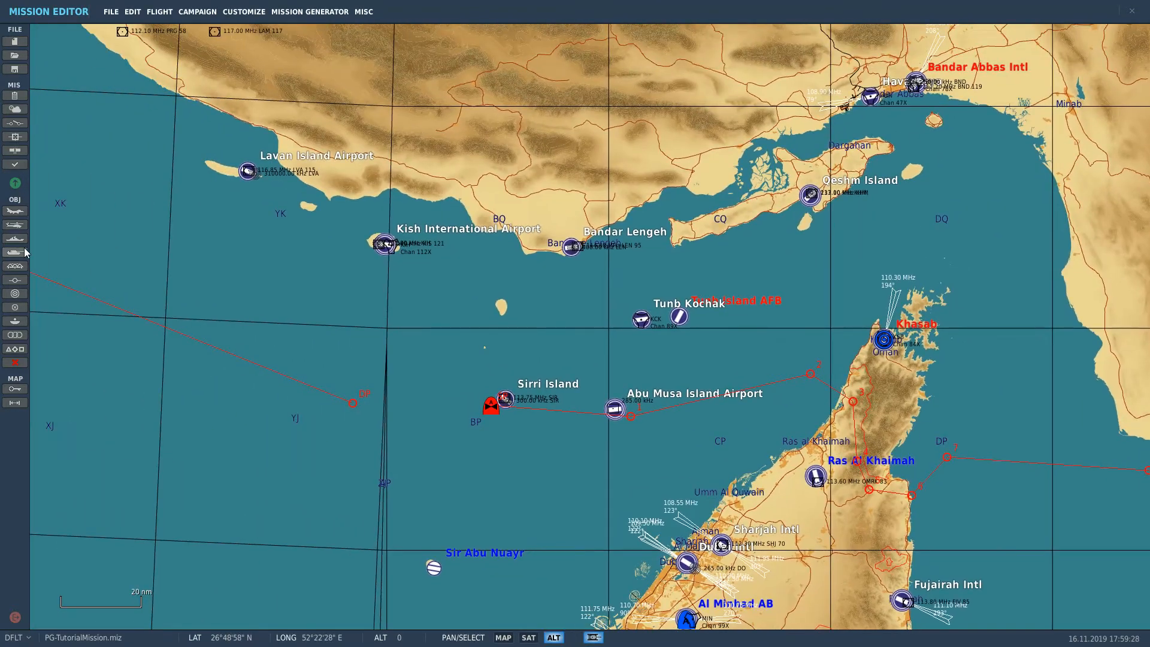
Place a Russian Ka-50 helicopter group at sea west of Tunb Kochak, with late activation and hidden on planner
click(15, 211)
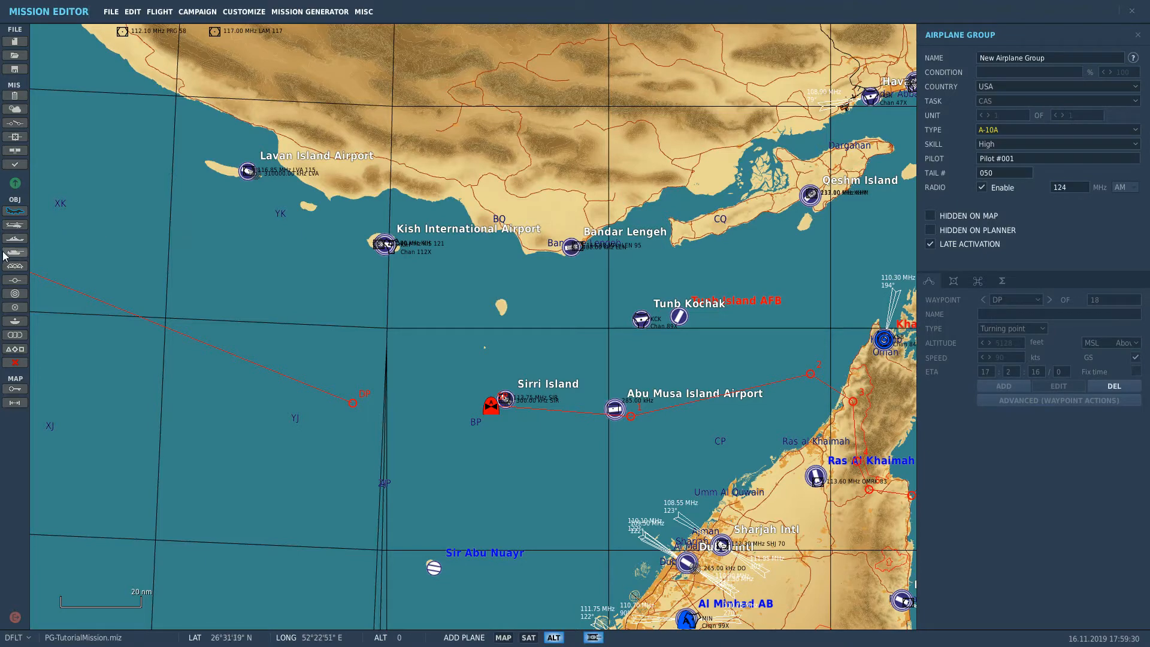
click(15, 225)
right_drag(631, 244, 423, 169)
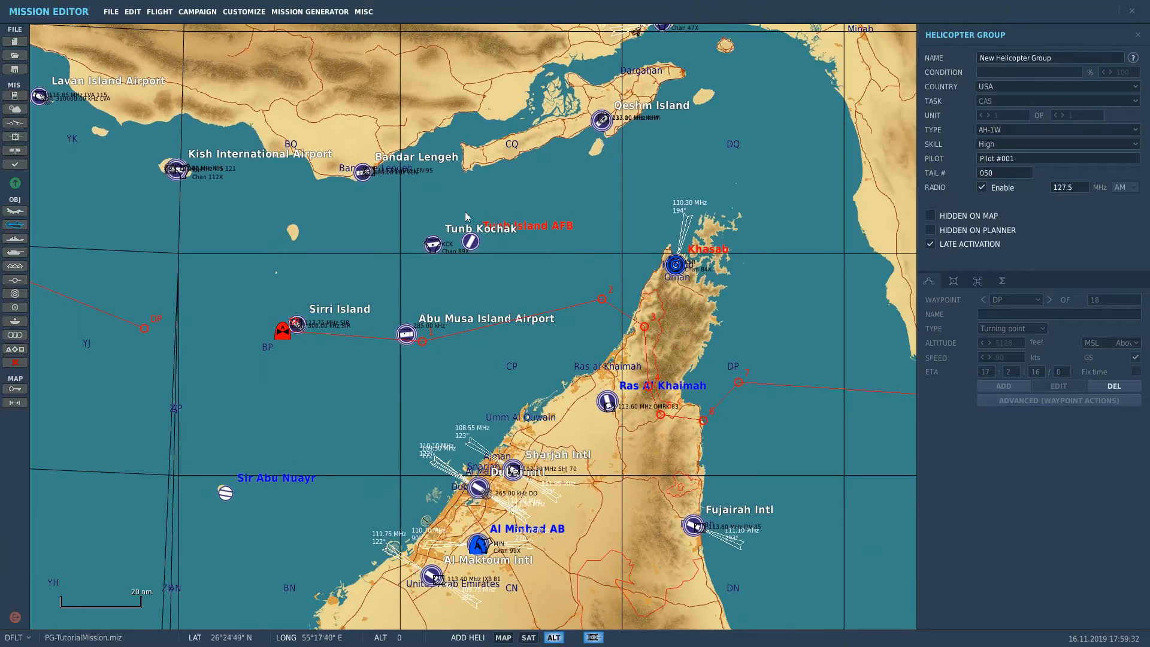
click(376, 245)
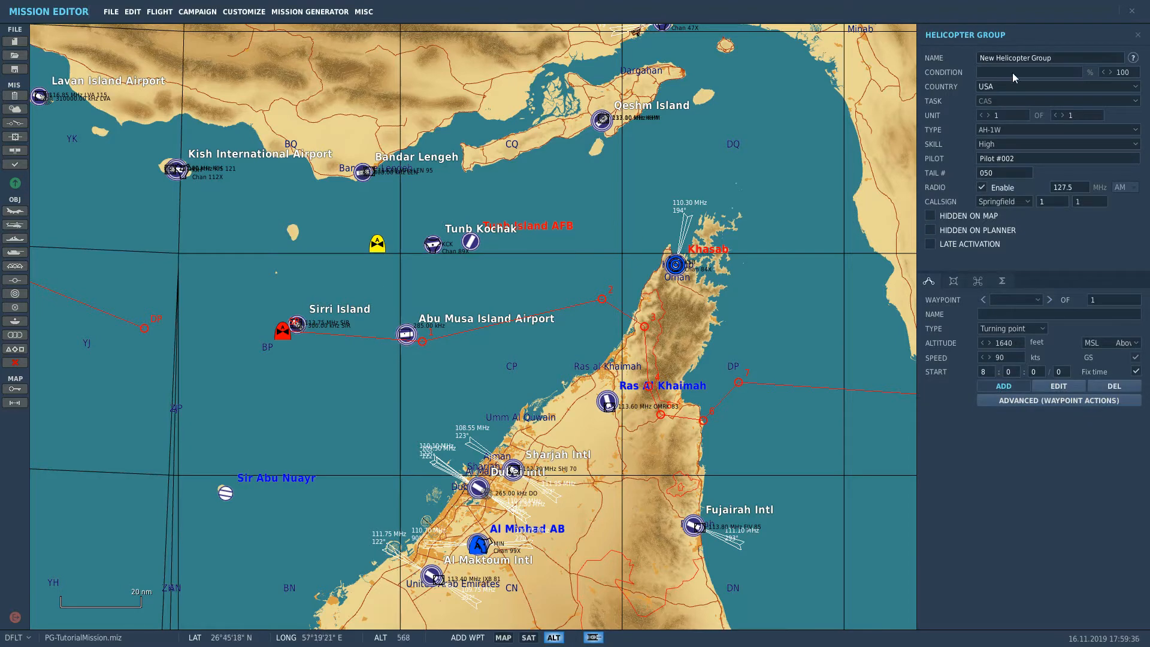
click(1000, 90)
click(1018, 135)
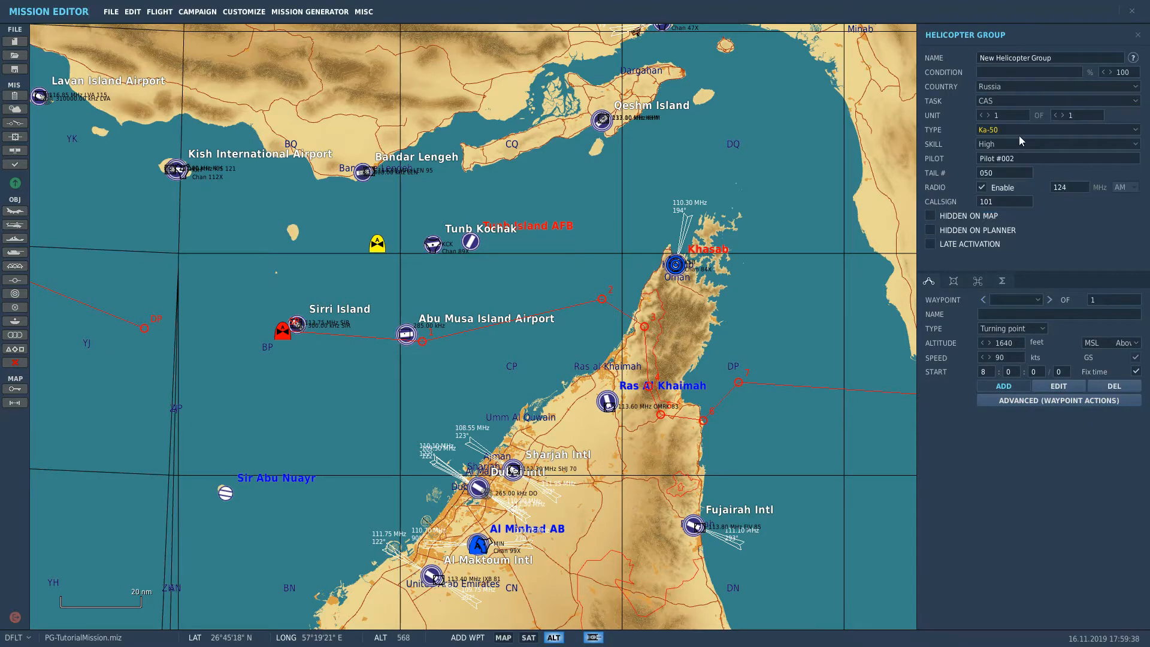
click(944, 244)
click(946, 233)
Route the new group south, east across the peninsula below Khasab, around the Strait of Hormuz and back west to its start point
click(379, 305)
right_drag(596, 288, 502, 333)
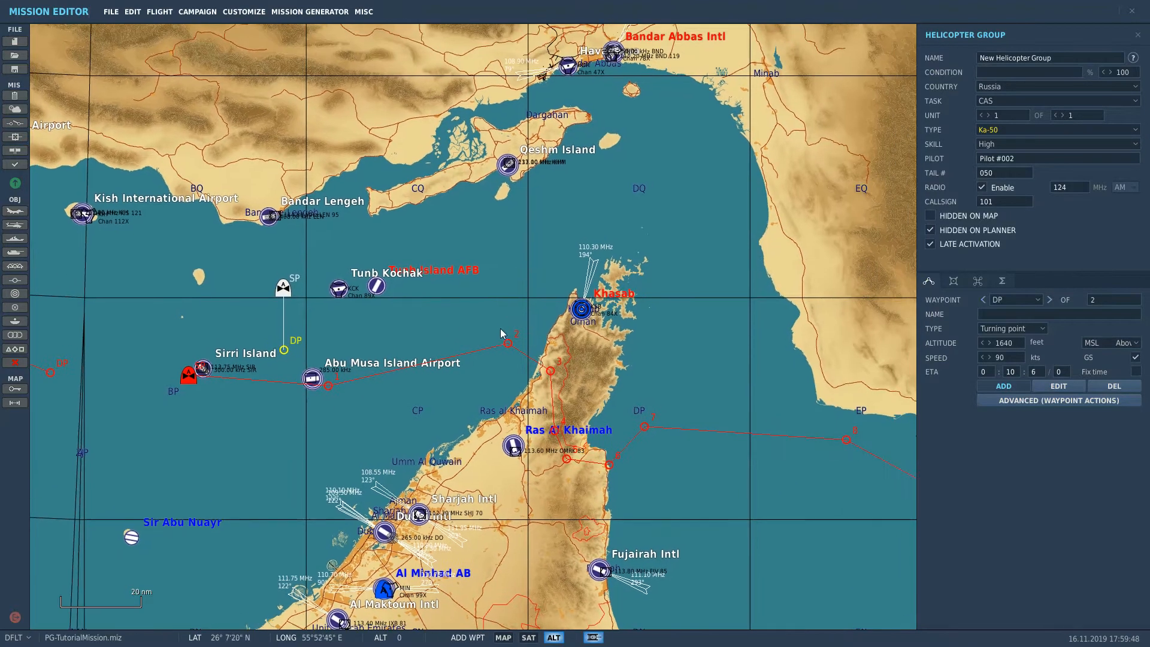
click(515, 320)
click(580, 361)
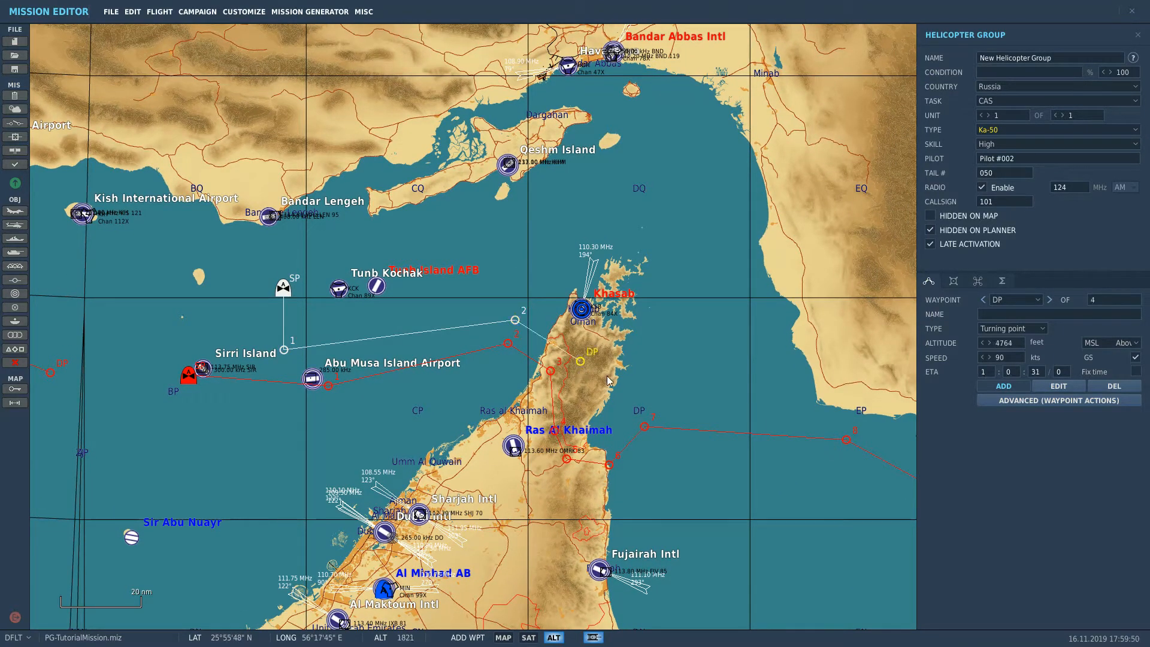
click(718, 341)
click(758, 236)
click(686, 178)
click(372, 235)
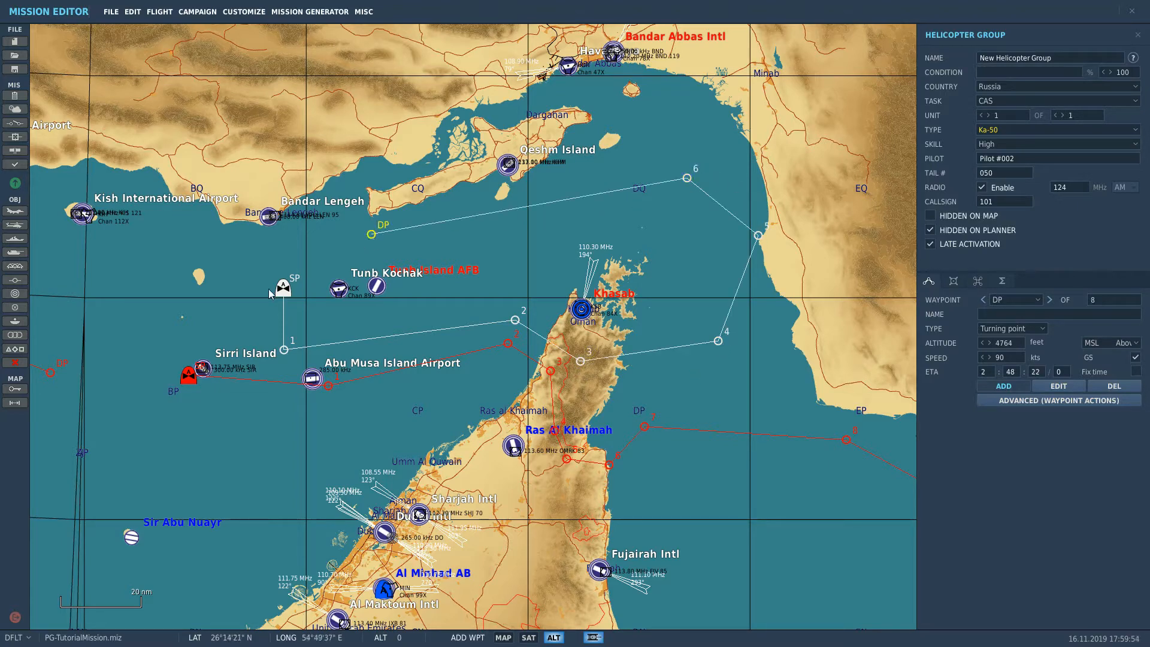
click(294, 272)
Rename the new helicopter group as REDCAP1
right_drag(544, 279, 595, 333)
click(1097, 61)
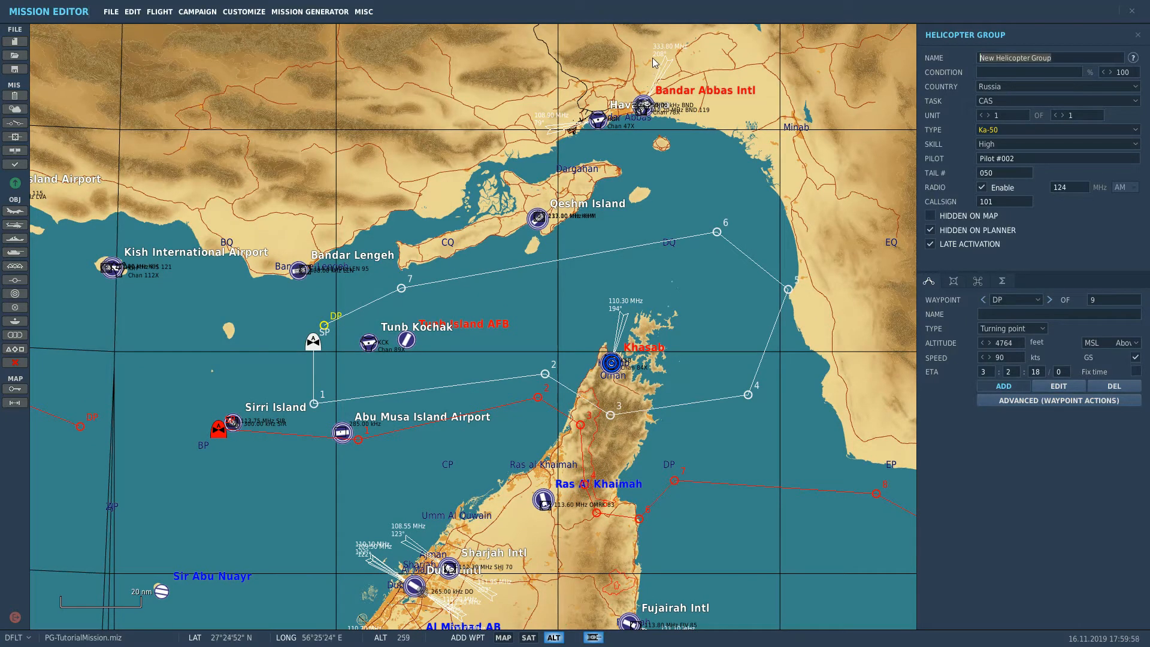
text(REDCAP1)
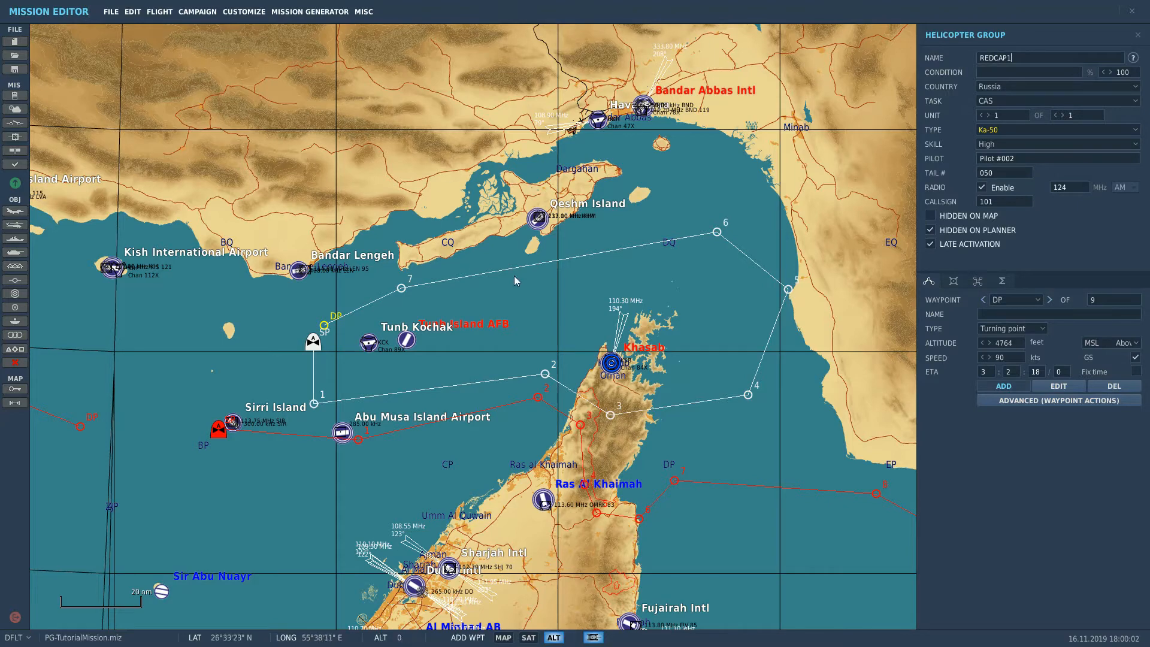
Duplicate the REDCAP1 helicopter group to the coast near Minab and name the copy REDCAP2
right_drag(499, 337, 597, 254)
scroll(598, 254, up, 1)
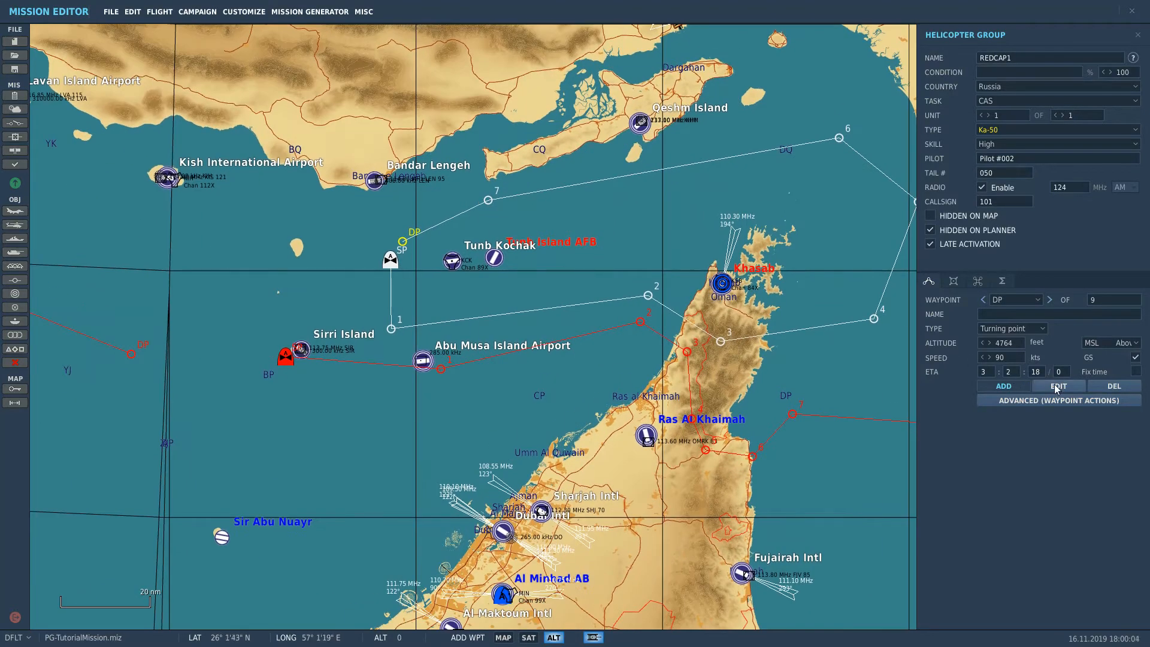
click(287, 361)
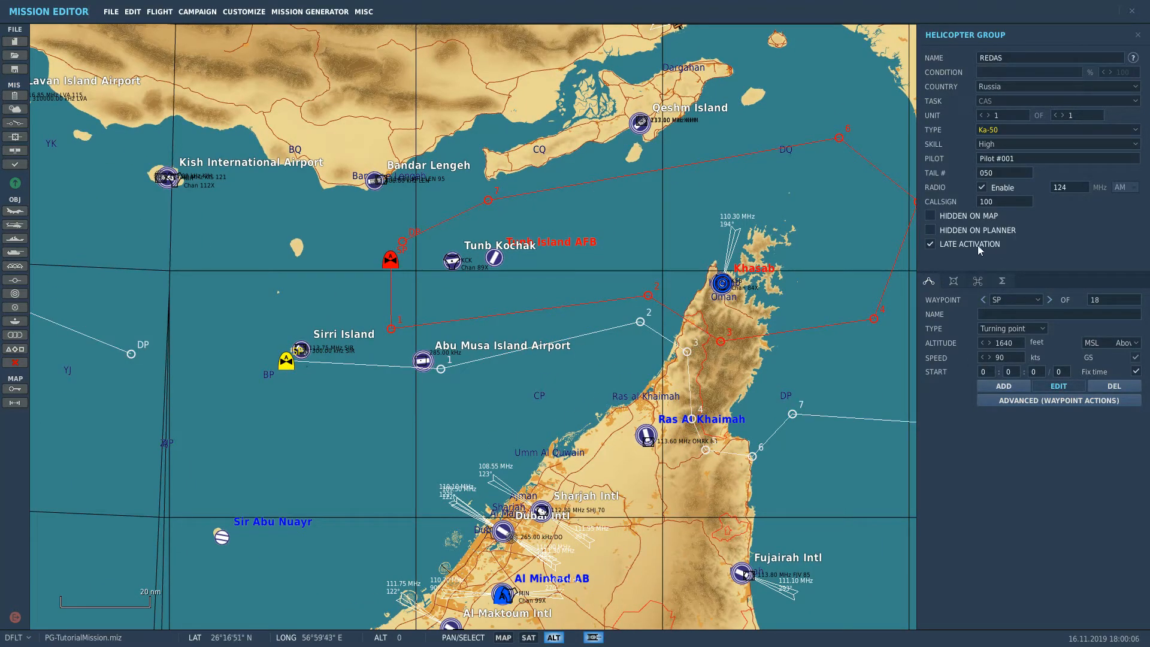
click(393, 259)
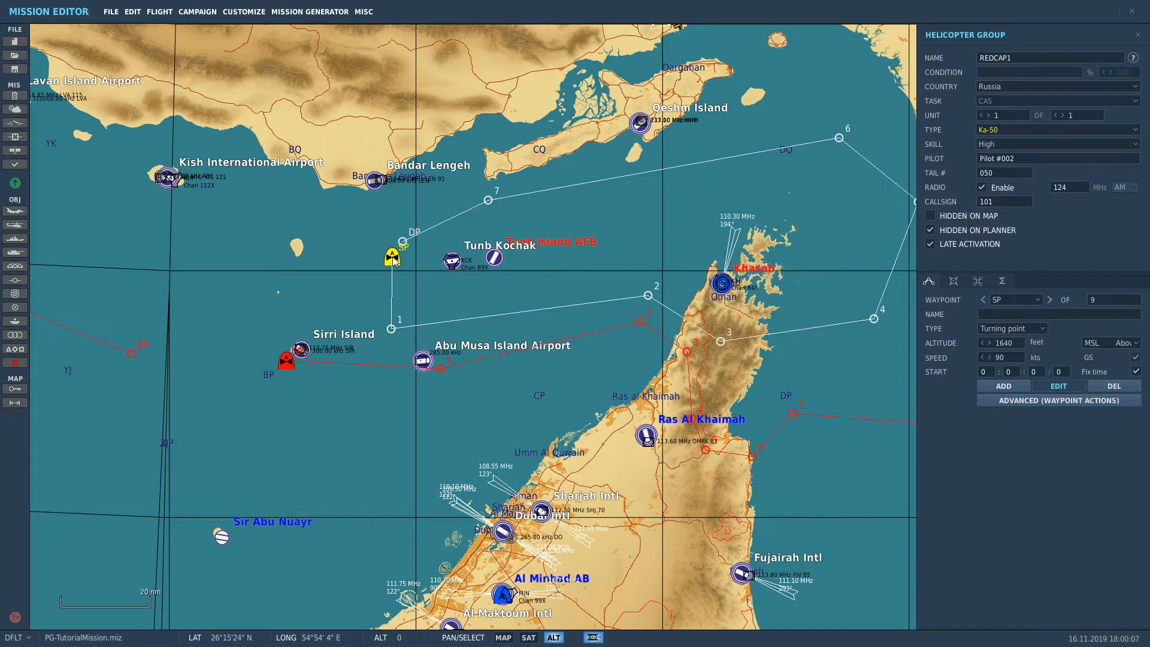
scroll(400, 261, down, 6)
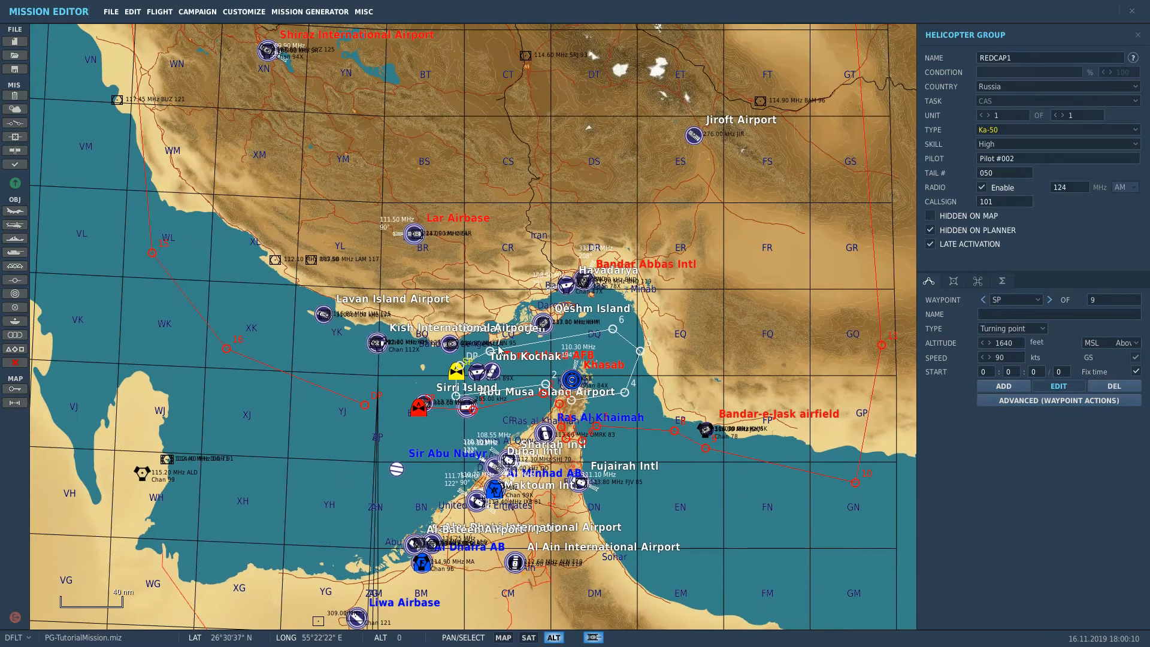
drag(696, 306, 660, 314)
key(ctrl+v)
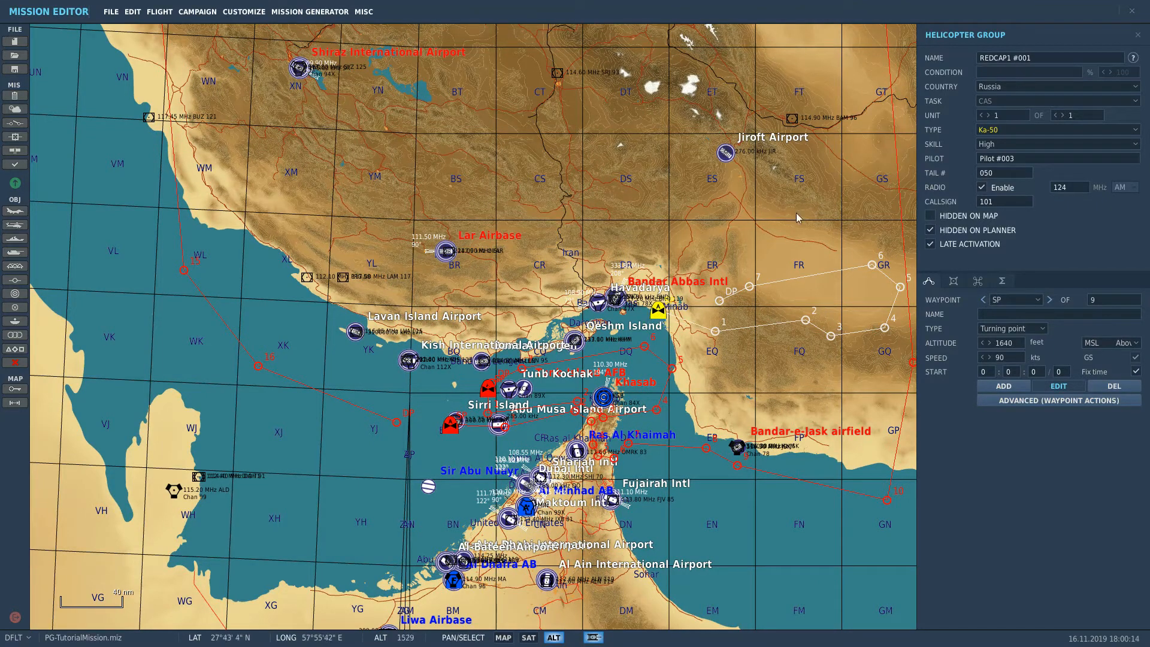
drag(1008, 60, 1033, 60)
text(2)
Move REDCAP2's waypoint 1 to the sea southeast of Qeshm Island and waypoint 2 to the peninsula's west coast below Khasab
scroll(683, 332, up, 6)
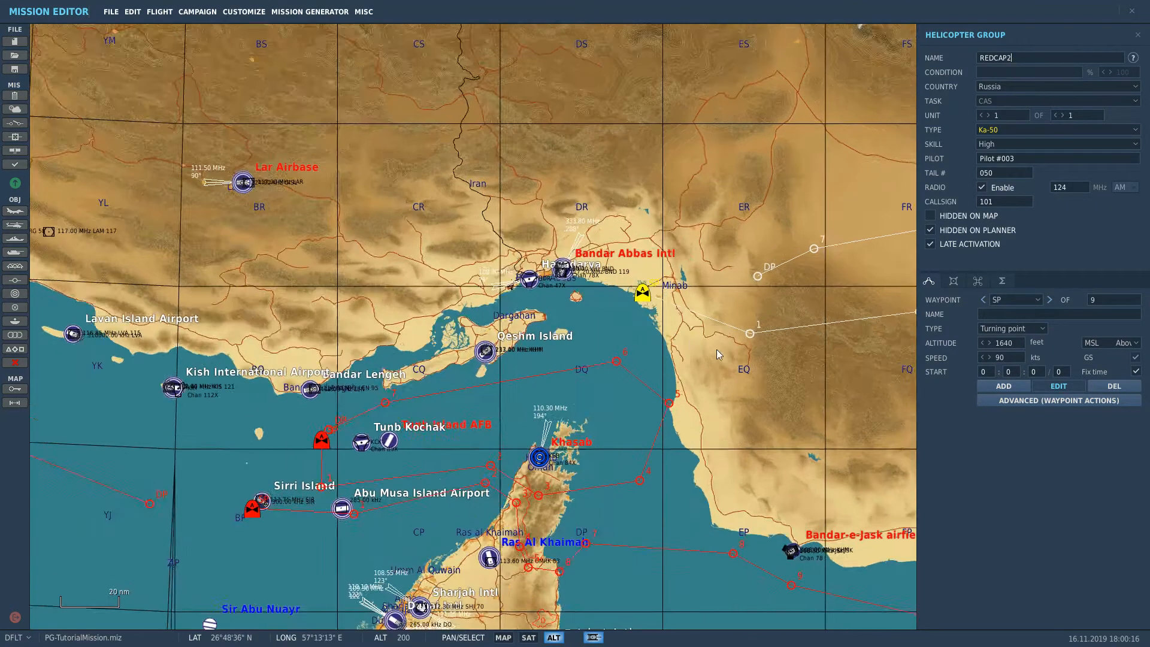
drag(755, 345, 508, 364)
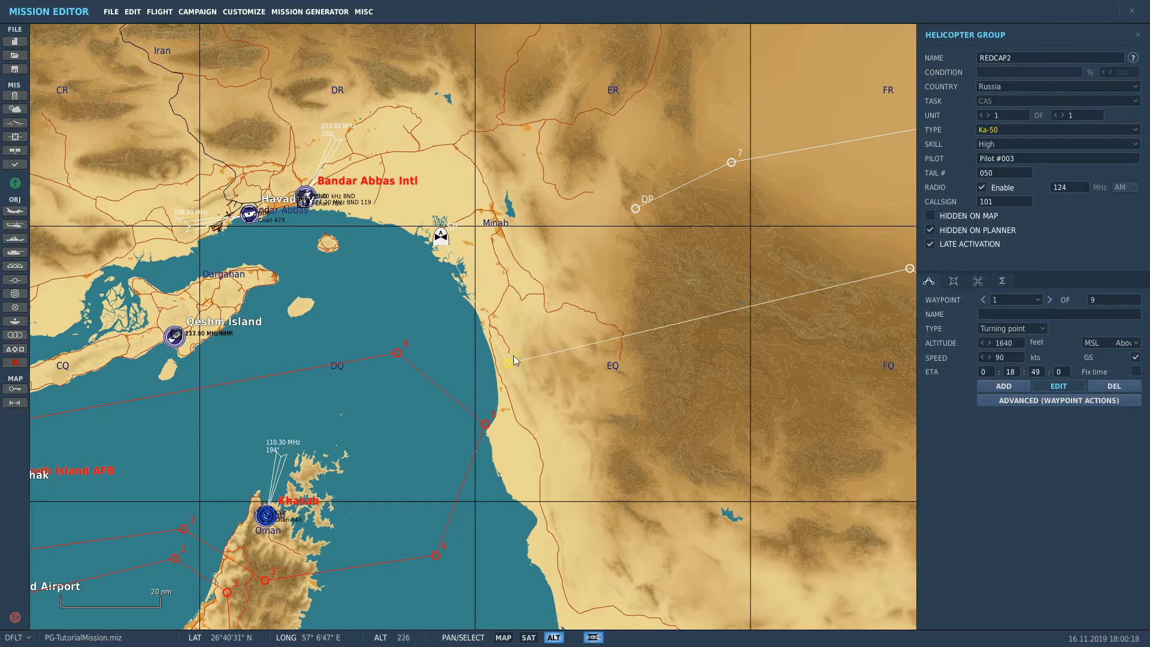
drag(844, 244, 743, 248)
drag(808, 273, 396, 470)
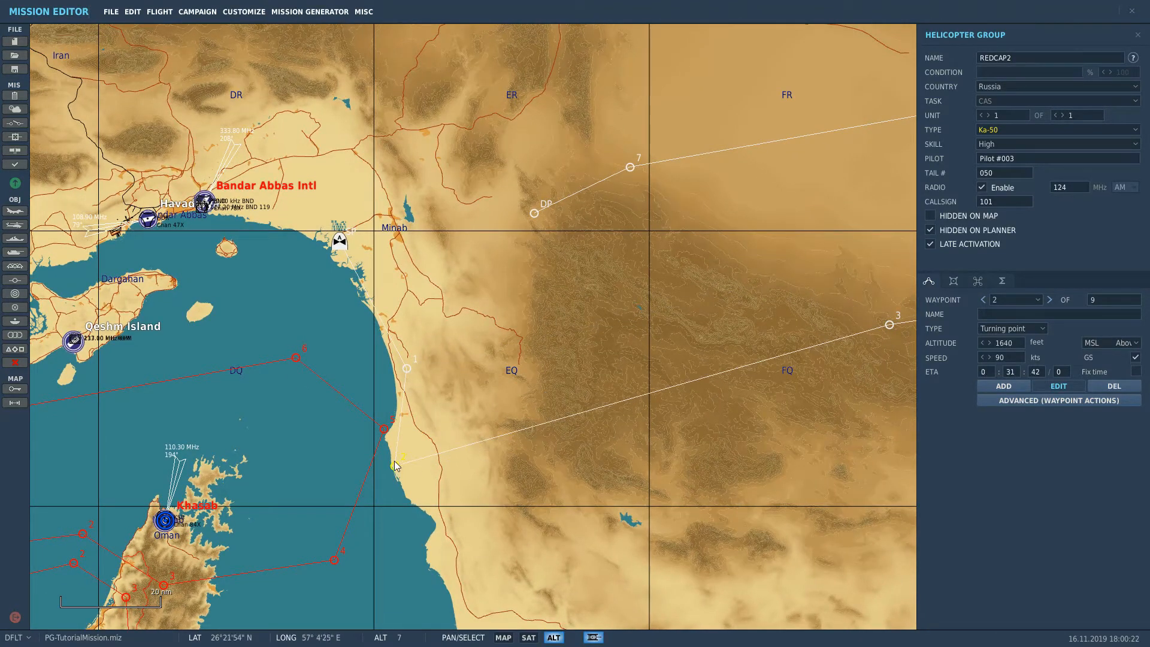
drag(406, 368, 152, 343)
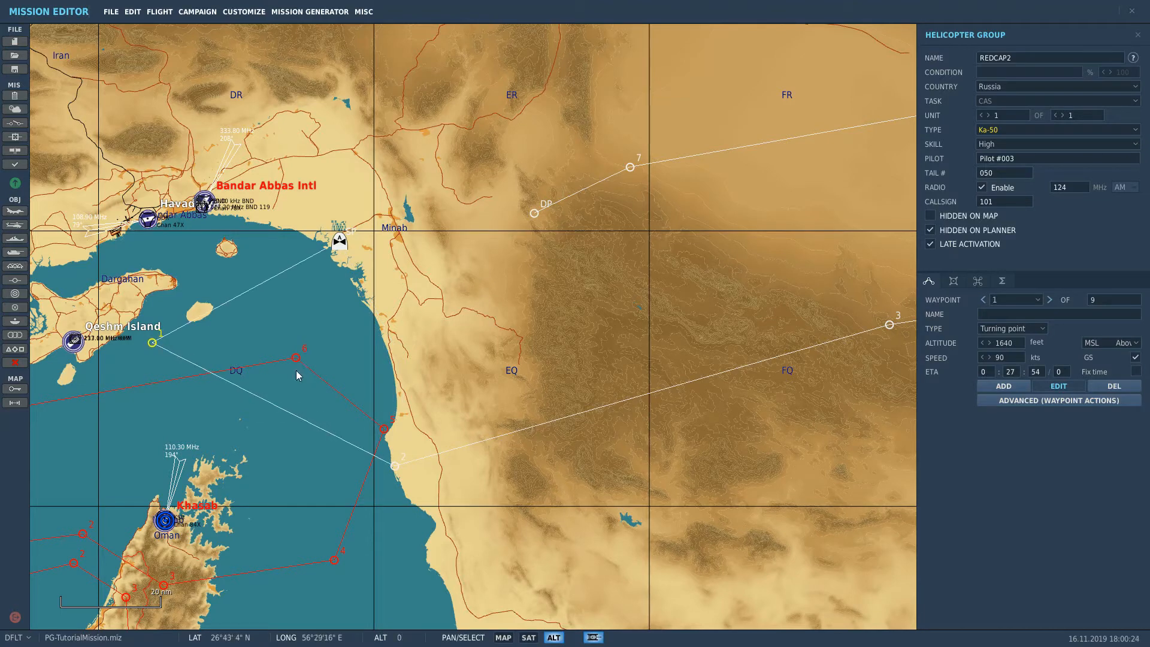
click(389, 467)
drag(392, 467, 112, 576)
Move REDCAP2's waypoint 3 to the sea southeast of Khasab and waypoints 4 and 5 inland, north of Bandar-e-Jask
scroll(334, 487, down, 2)
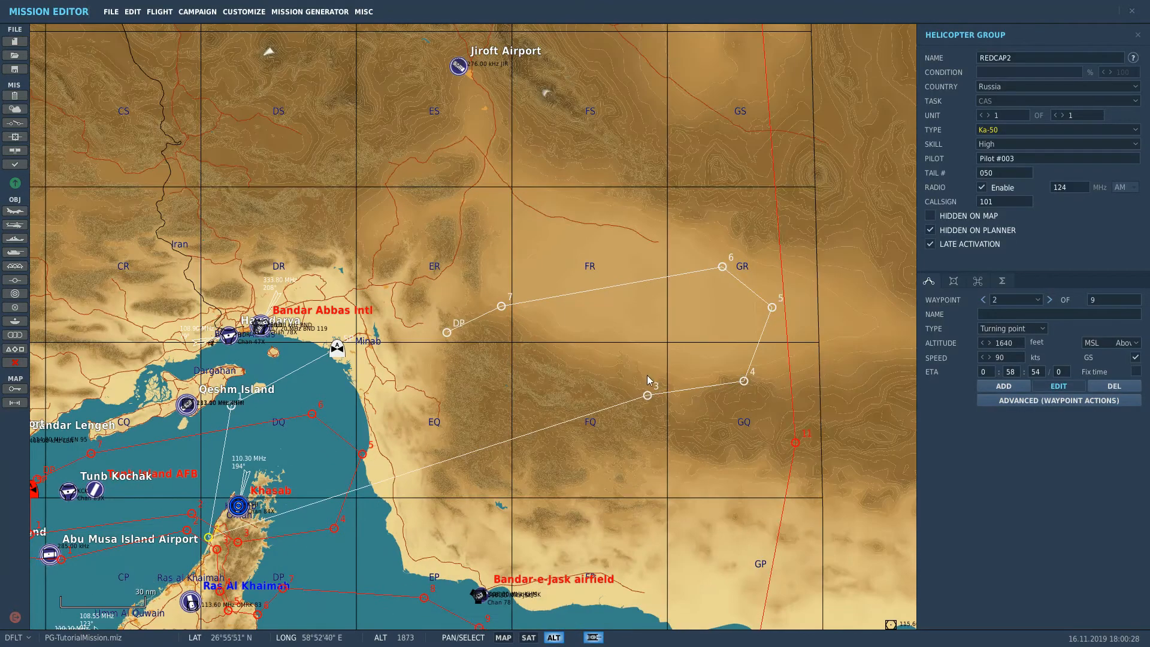
drag(648, 397, 341, 545)
drag(744, 382, 463, 512)
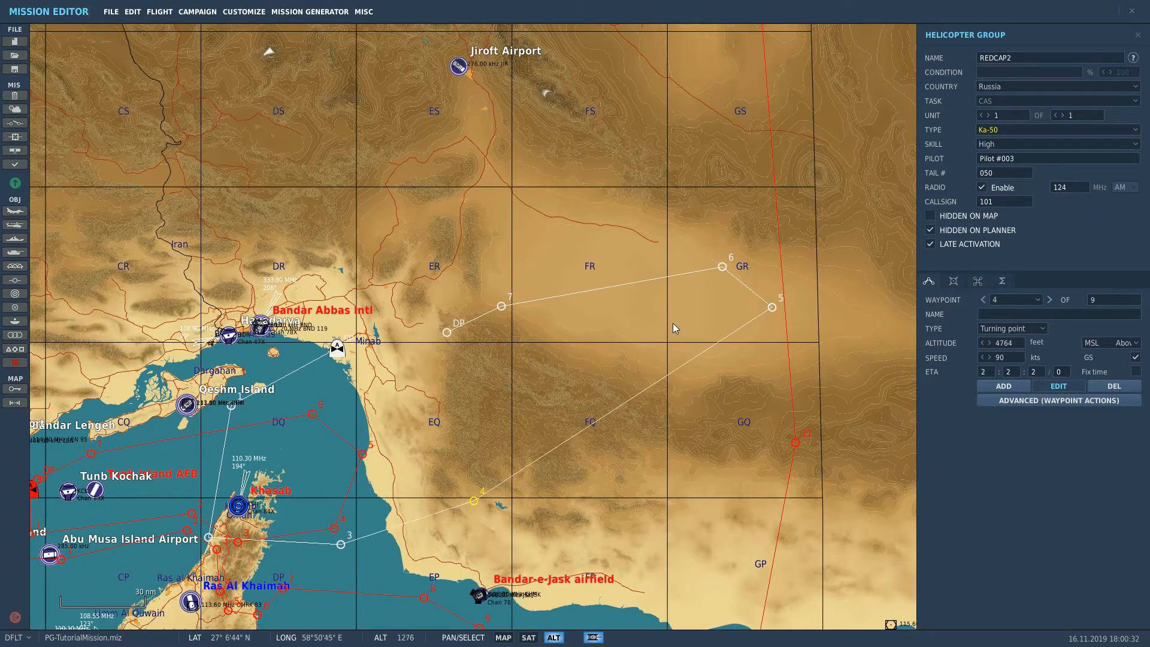
drag(771, 307, 505, 389)
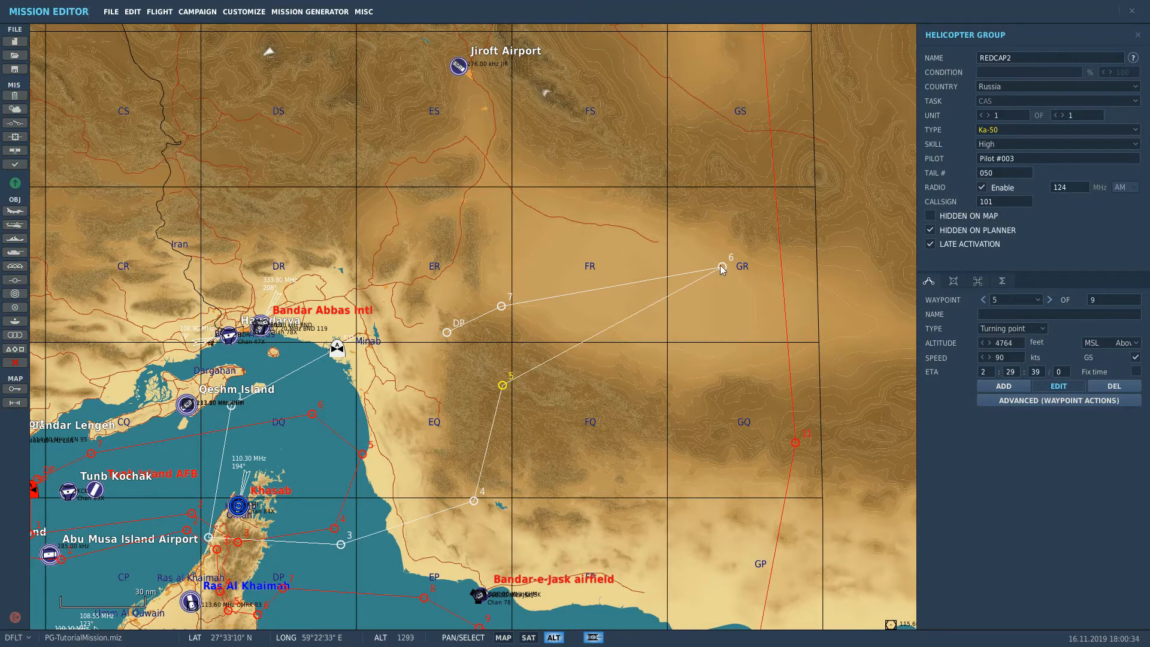
Bring REDCAP2's waypoints 6 and 7 back toward Iran's interior and place its start and end points just north of Bandar Abbas
drag(723, 267, 373, 233)
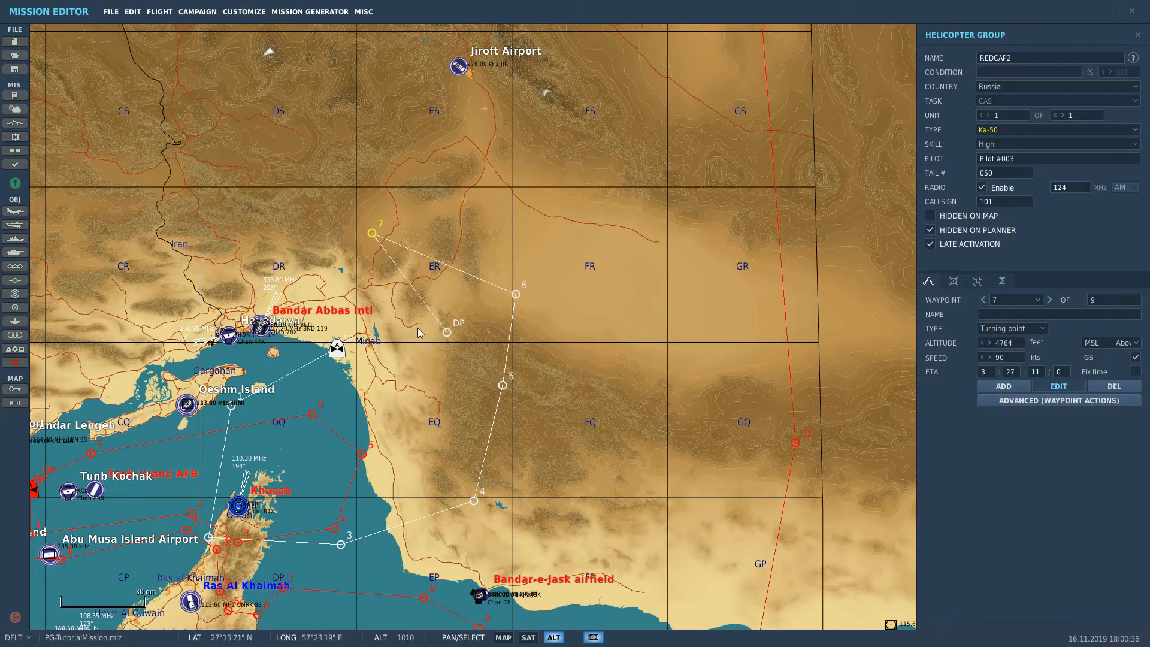
click(444, 332)
drag(445, 335, 293, 280)
drag(338, 349, 278, 263)
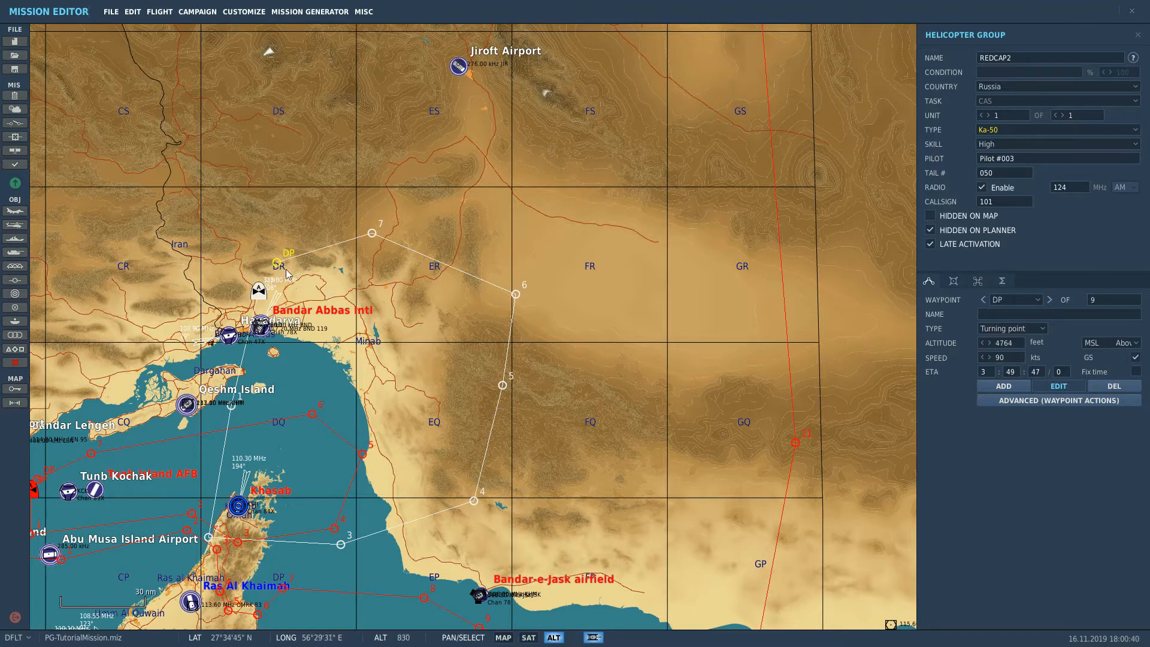
Shift REDCAP2's route north: waypoint 3 to the coast below Minab, waypoint 2 into the strait, and the start point, end point and waypoint 7 further inland
right_drag(343, 361, 578, 329)
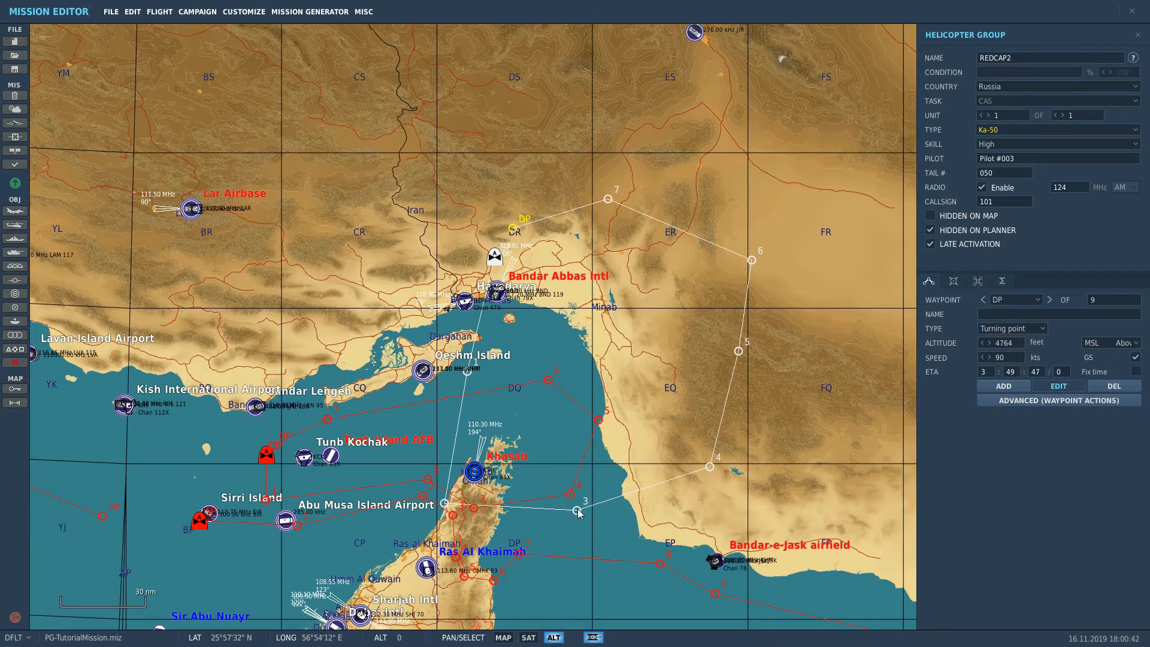
drag(577, 510, 622, 430)
drag(445, 504, 471, 305)
drag(495, 256, 500, 205)
drag(607, 201, 582, 147)
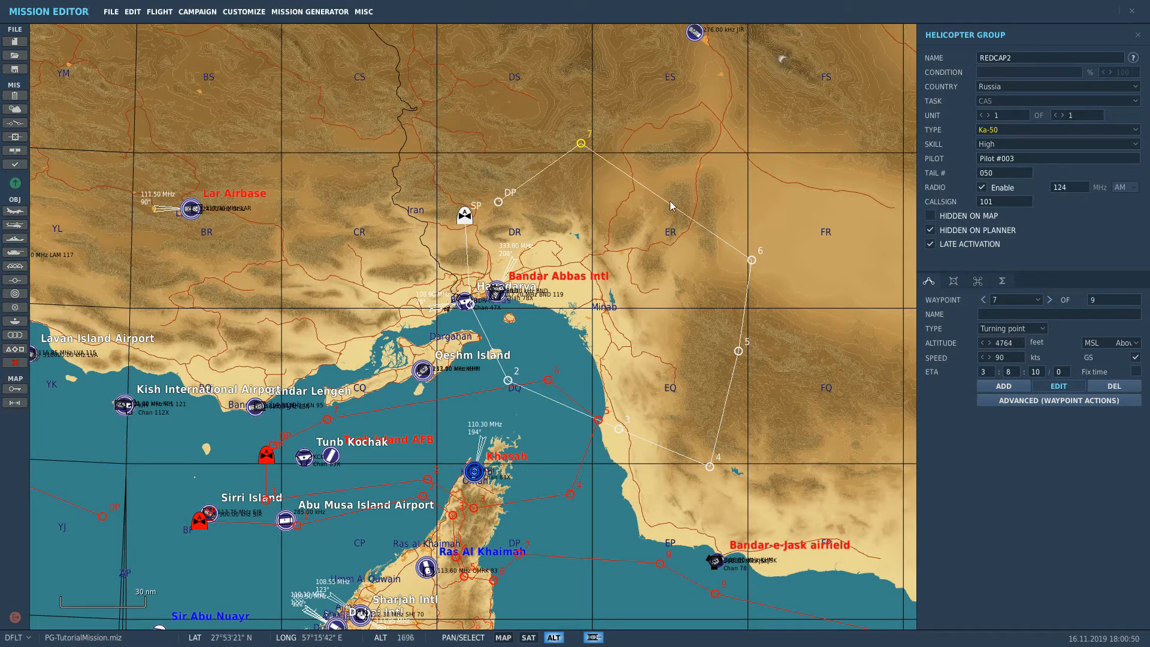
Fine-tune REDCAP2's loop by moving waypoints 4, 5 and 6 northeast, waypoint 2 slightly north and waypoint 1 slightly east
drag(753, 262, 788, 230)
drag(739, 351, 763, 305)
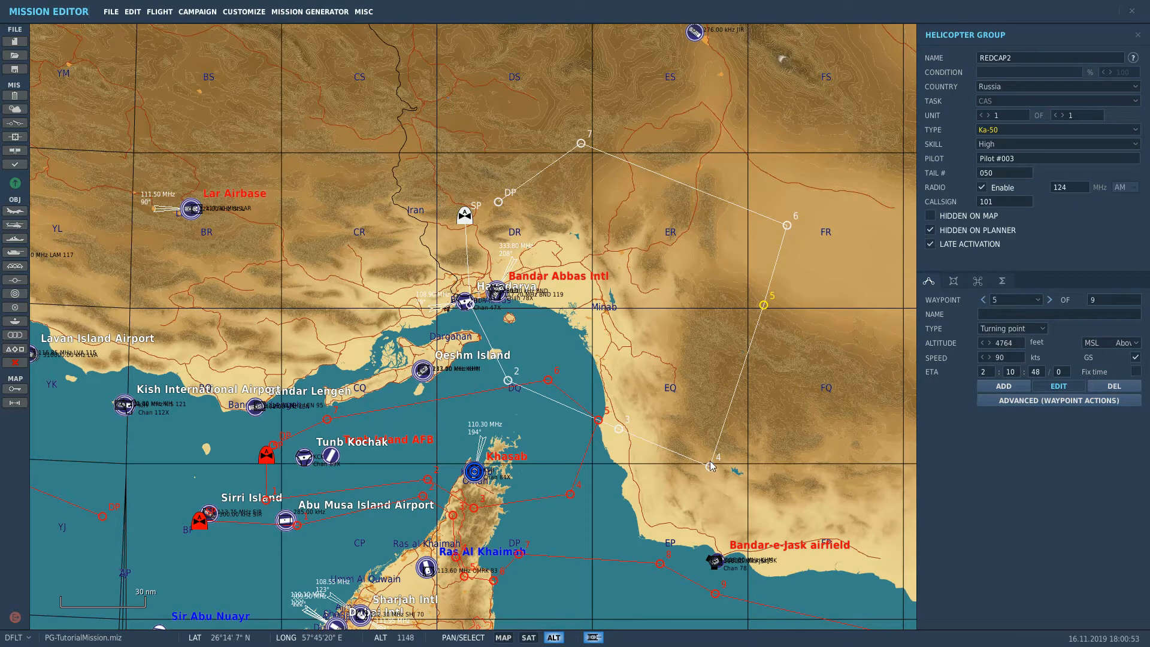
click(728, 415)
drag(712, 468, 725, 363)
drag(511, 381, 516, 367)
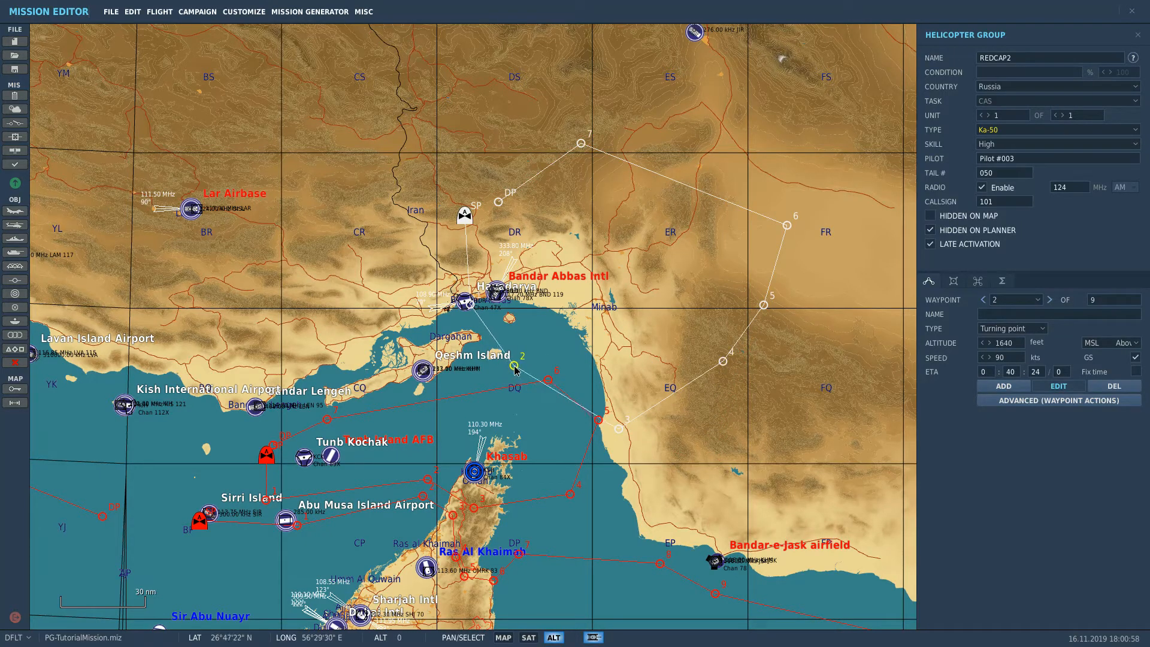
drag(472, 308, 484, 310)
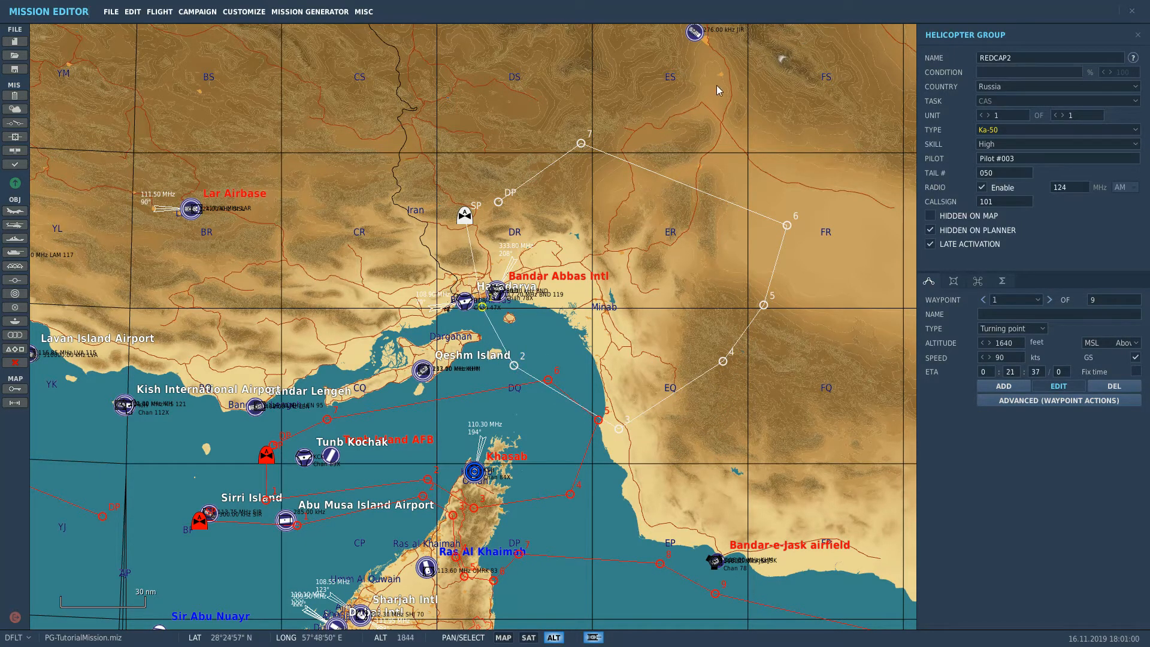
Examine the REDCAP2 route relative to the surrounding airfields and the other red helicopter routes
right_drag(640, 104, 625, 223)
scroll(696, 216, down, 2)
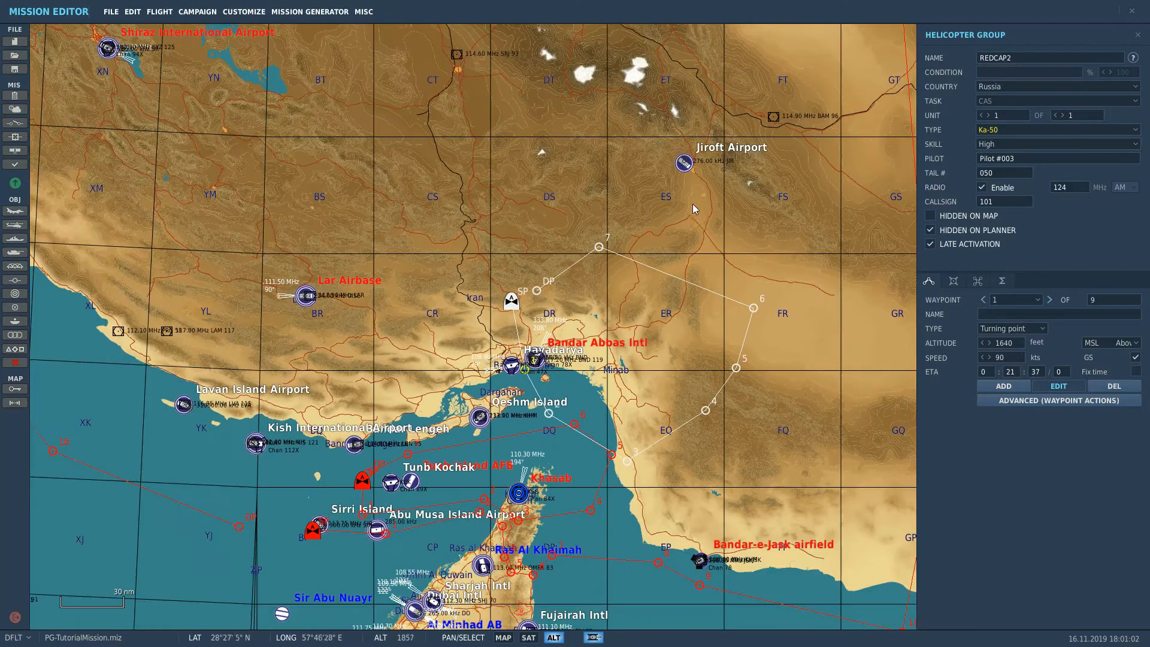
scroll(593, 324, up, 1)
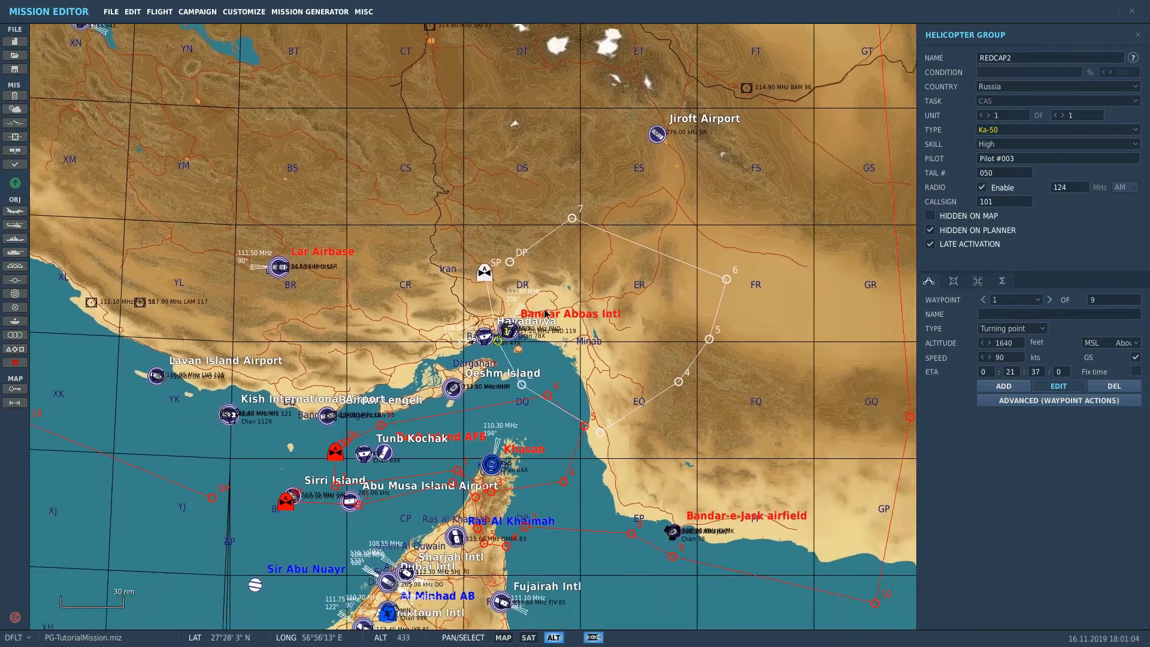
scroll(632, 281, down, 1)
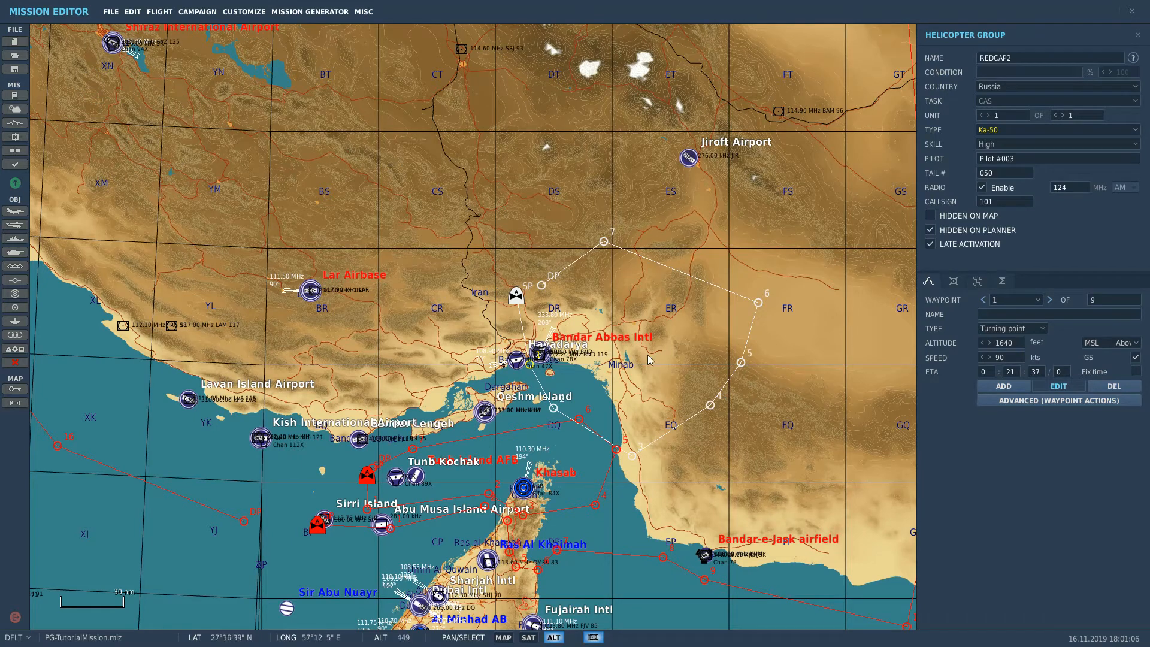
right_drag(528, 367, 591, 268)
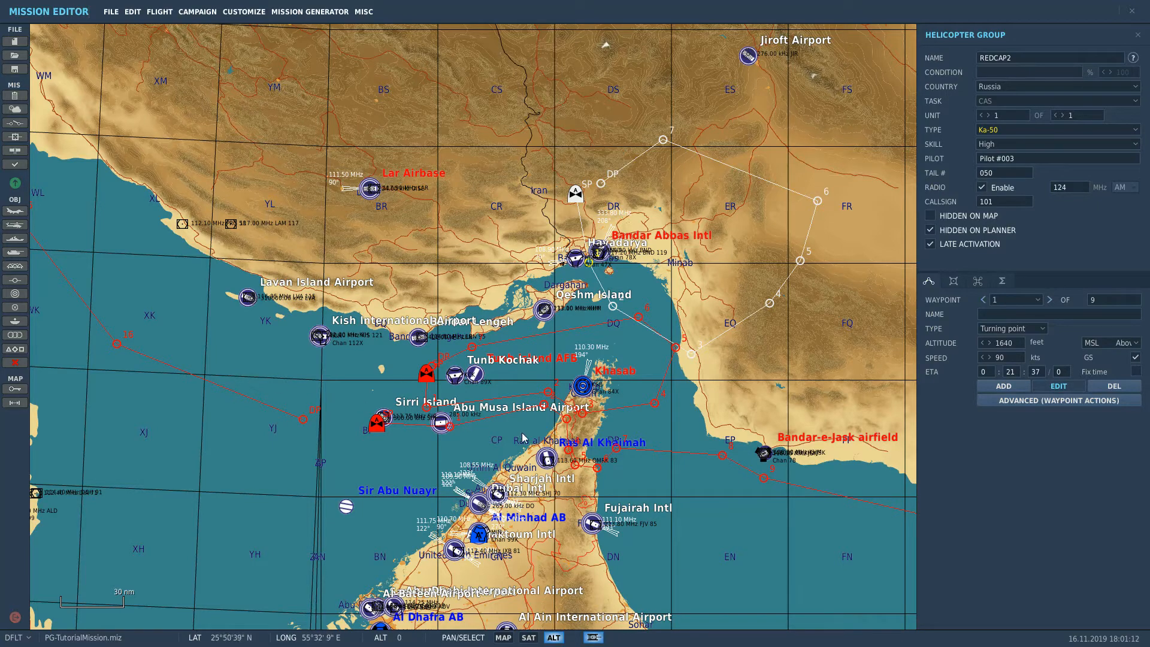
Move REDCAP1's waypoint 3 north to the mountains just south of Khasab
scroll(476, 402, up, 3)
right_drag(732, 362, 686, 155)
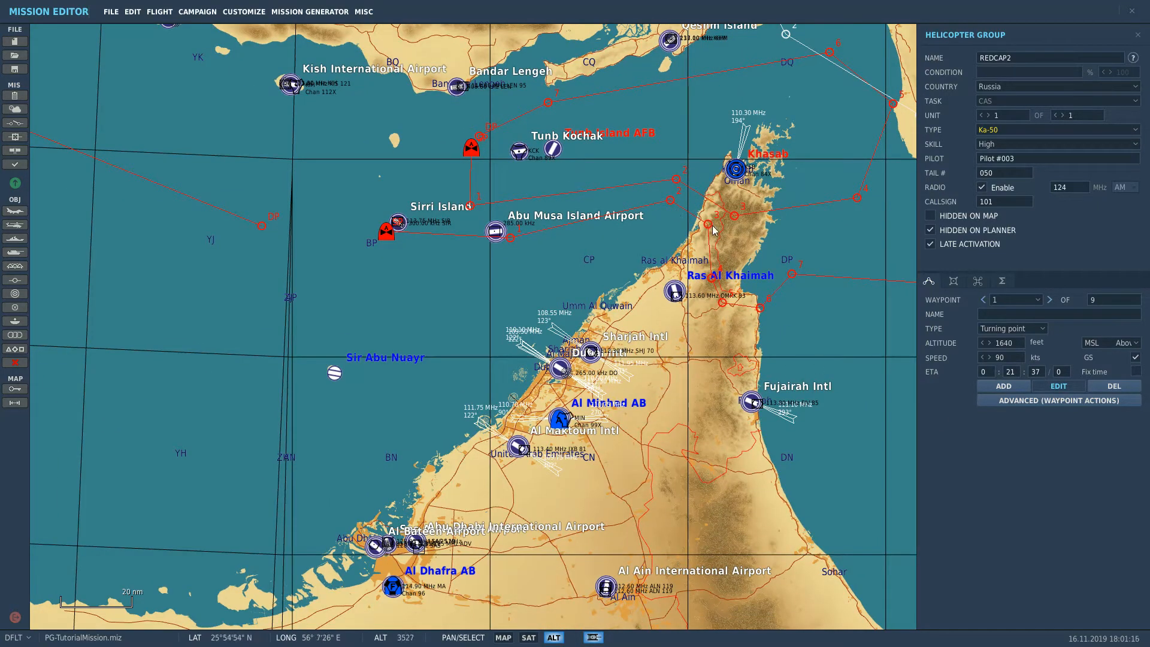
scroll(712, 206, up, 4)
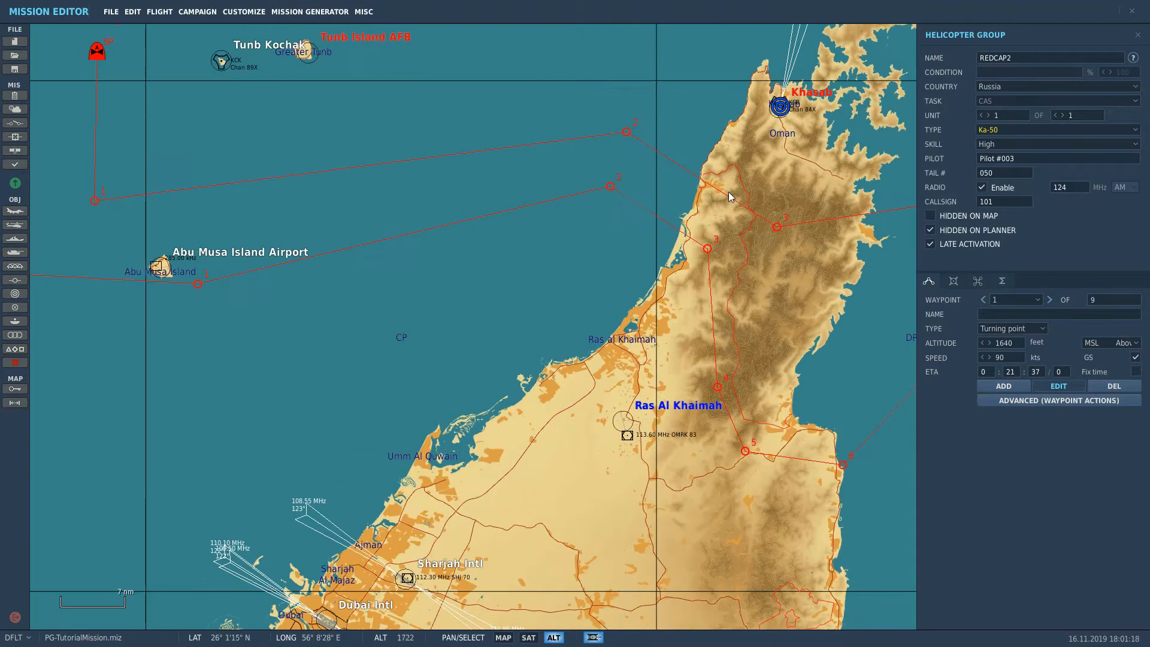
drag(777, 228, 598, 242)
scroll(769, 130, up, 1)
scroll(769, 131, down, 1)
scroll(599, 246, up, 10)
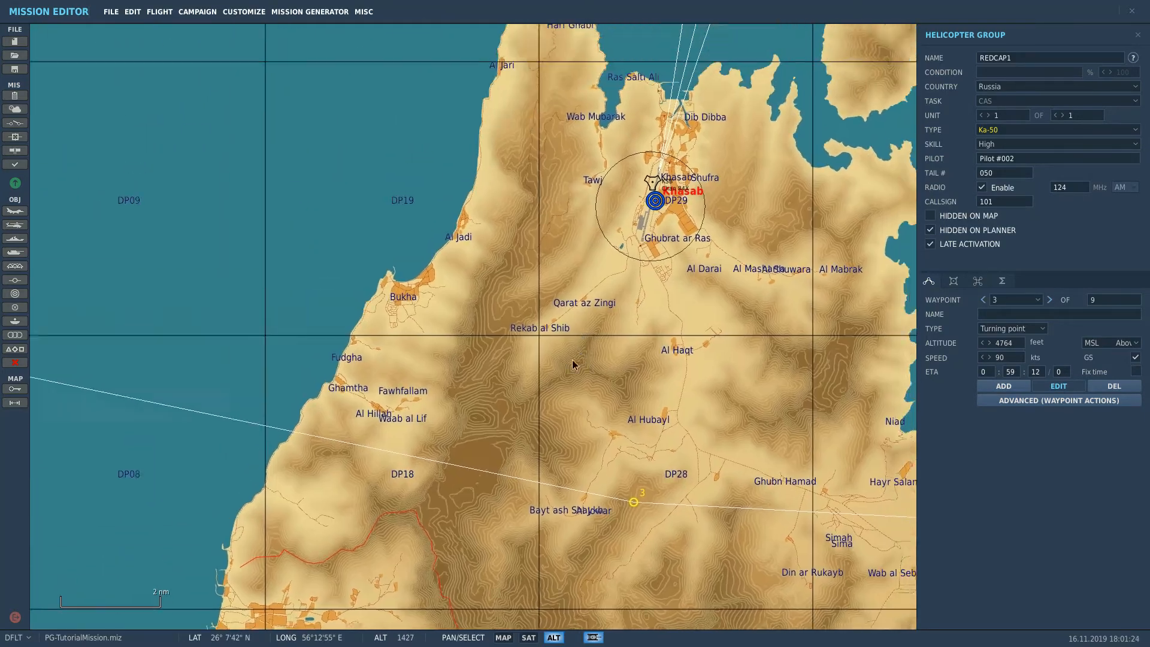
scroll(569, 299, down, 10)
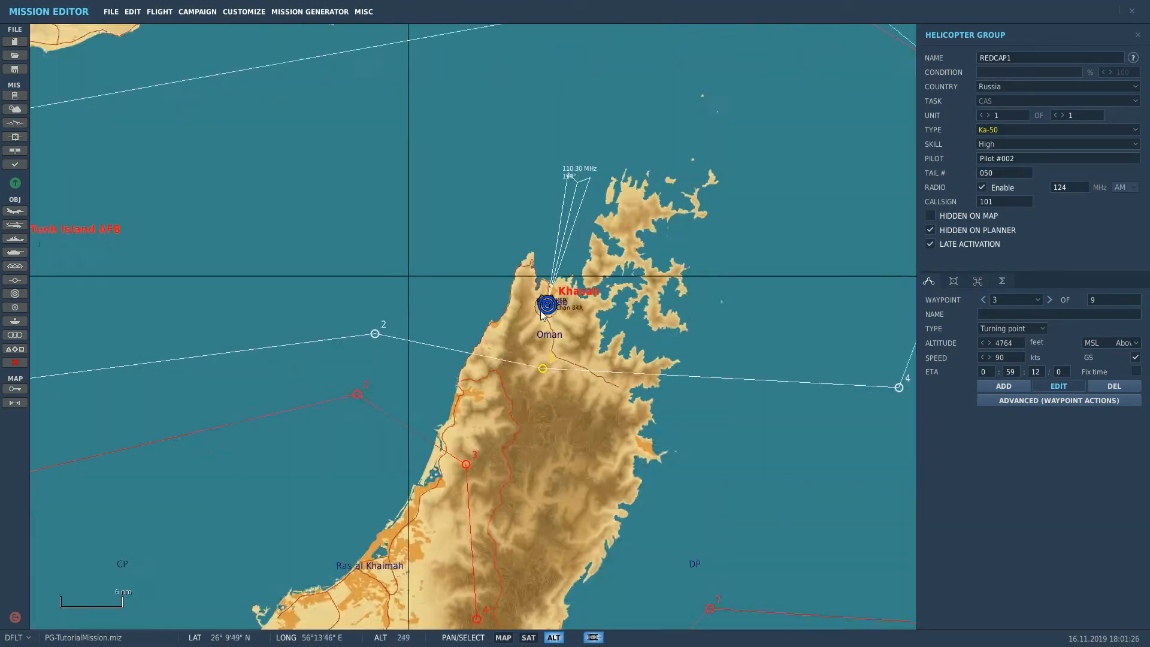
scroll(606, 229, down, 2)
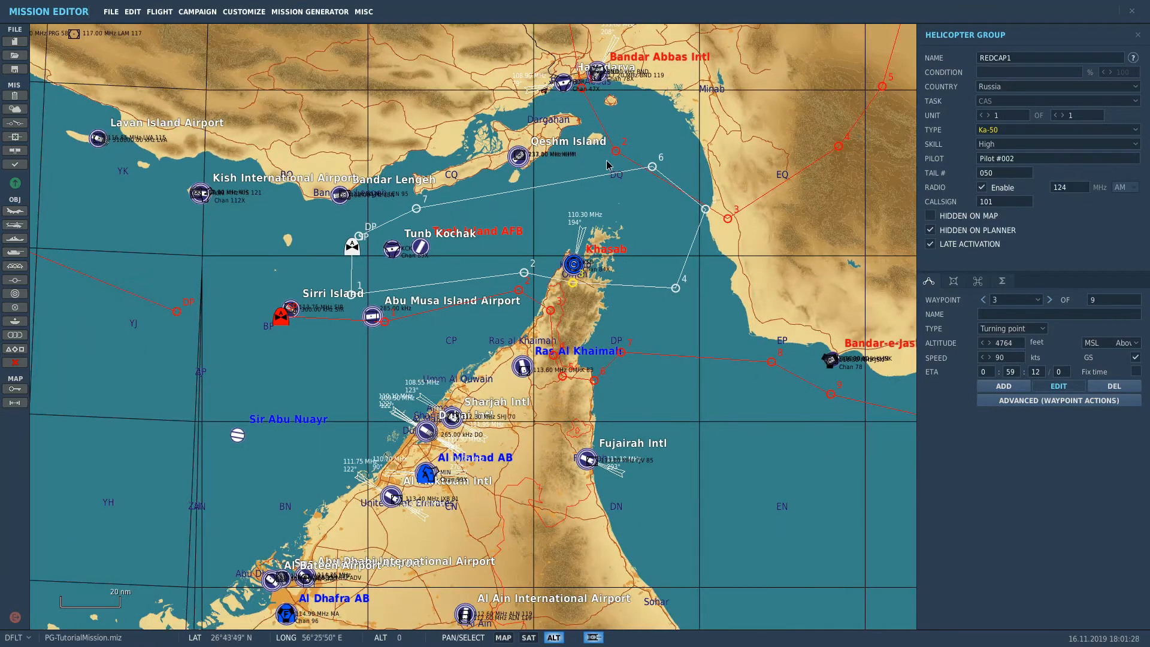
Save the mission and review the routes of the three red helicopter groups across the map
drag(608, 165, 617, 318)
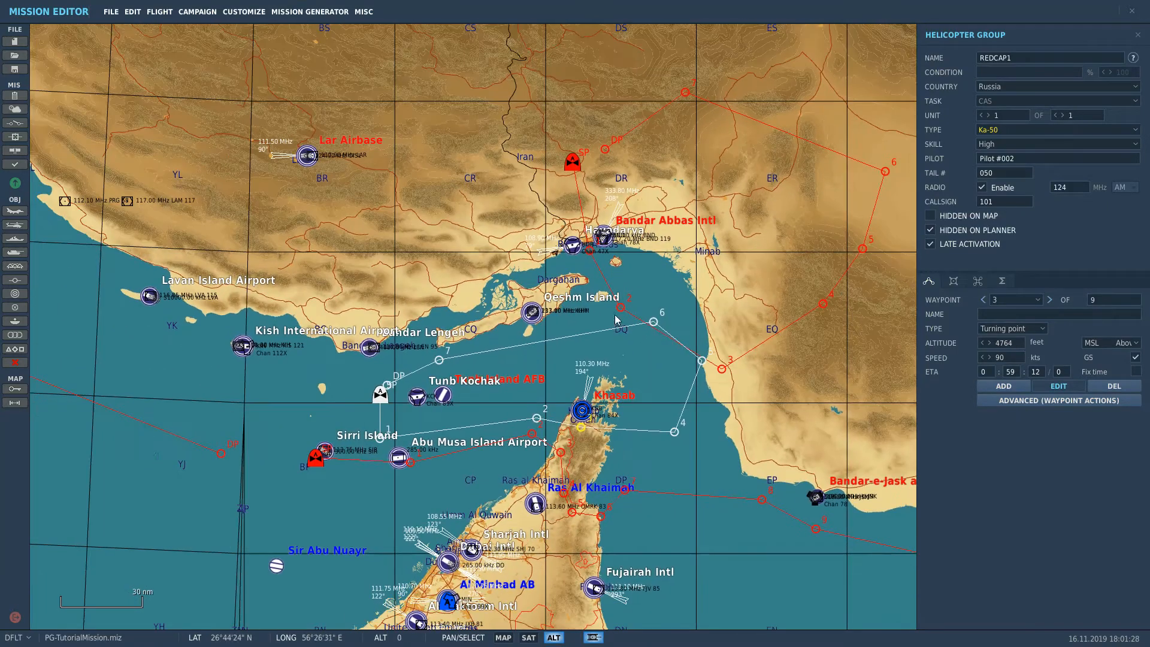
click(21, 69)
scroll(588, 289, down, 2)
scroll(605, 275, up, 5)
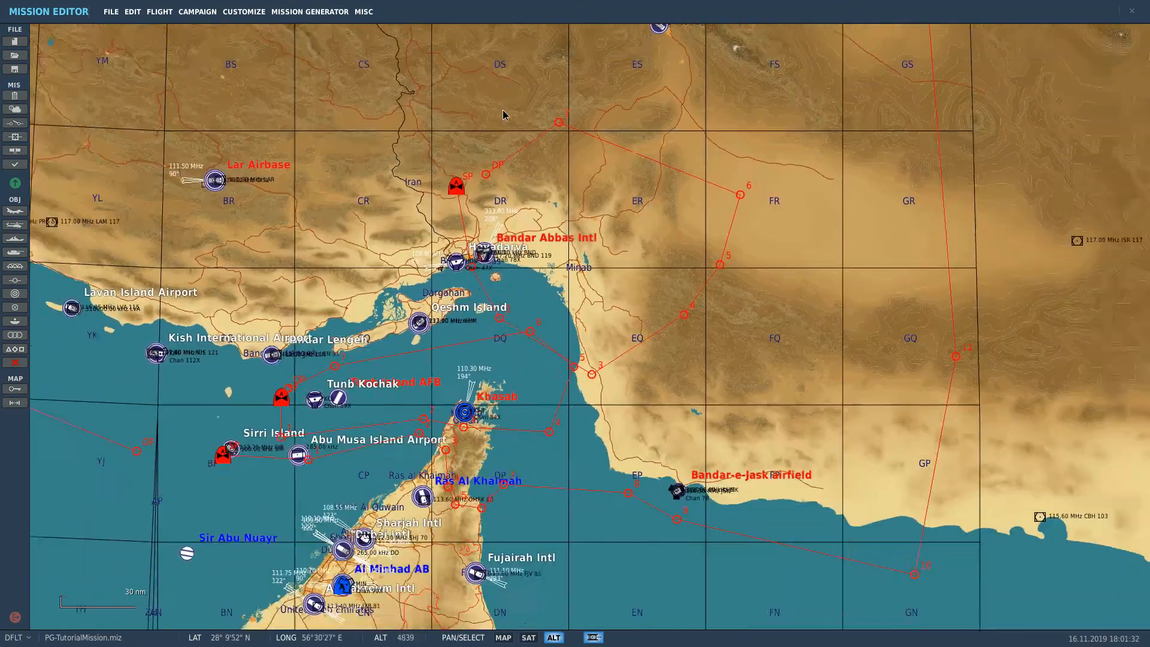
scroll(628, 345, up, 6)
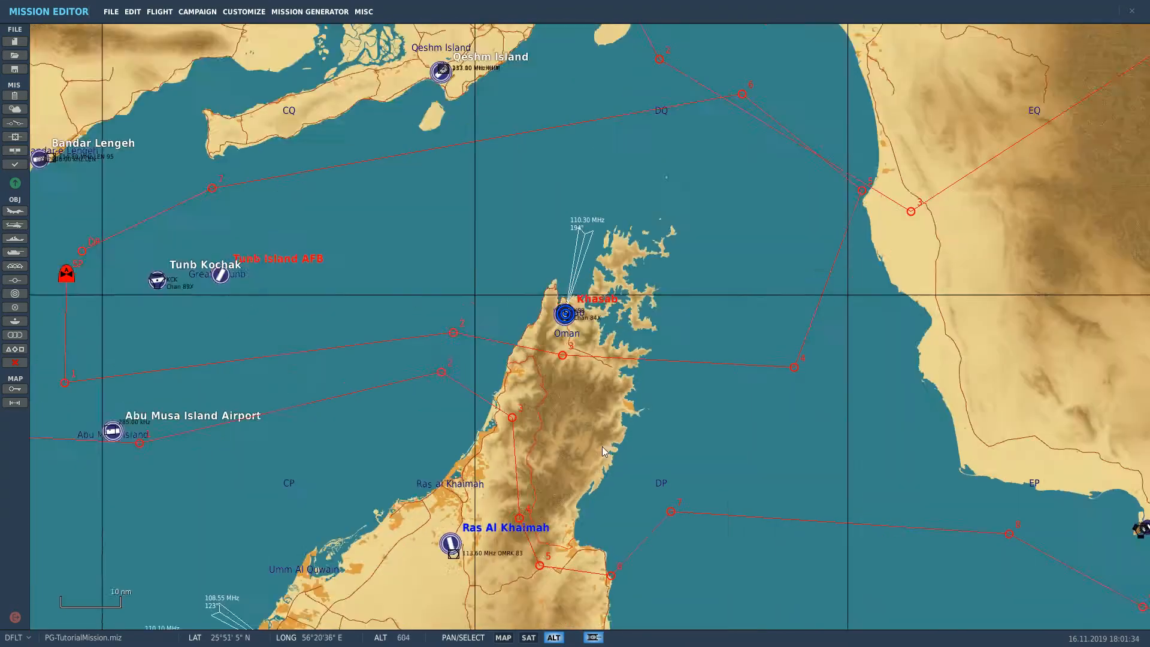
scroll(737, 155, down, 8)
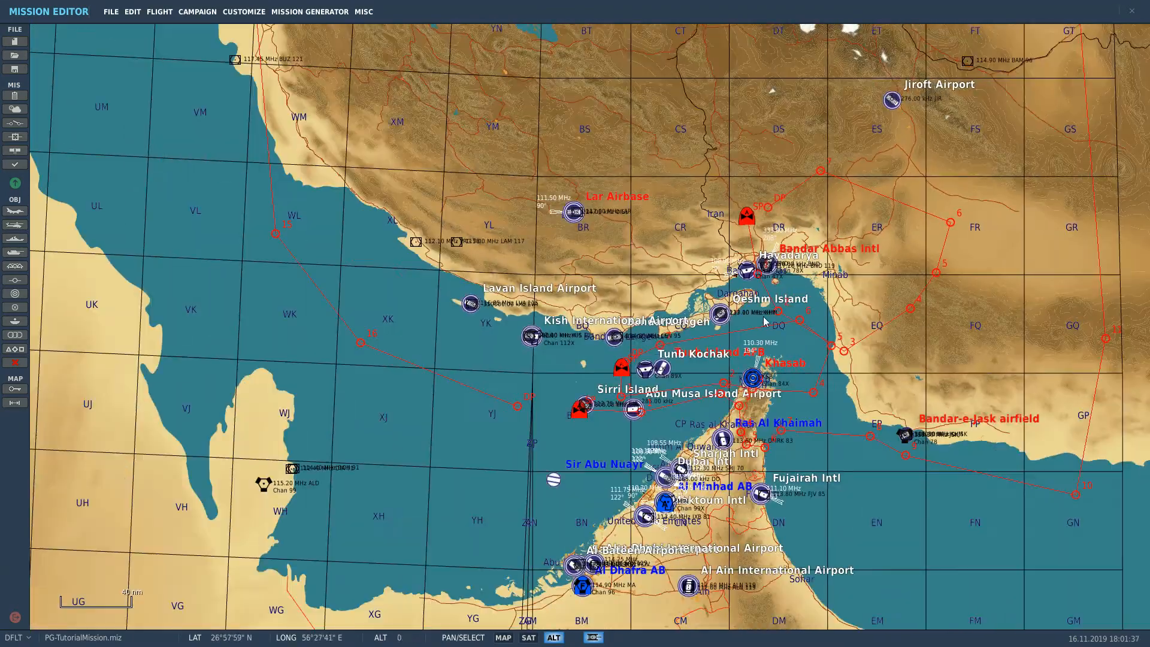
drag(763, 317, 704, 215)
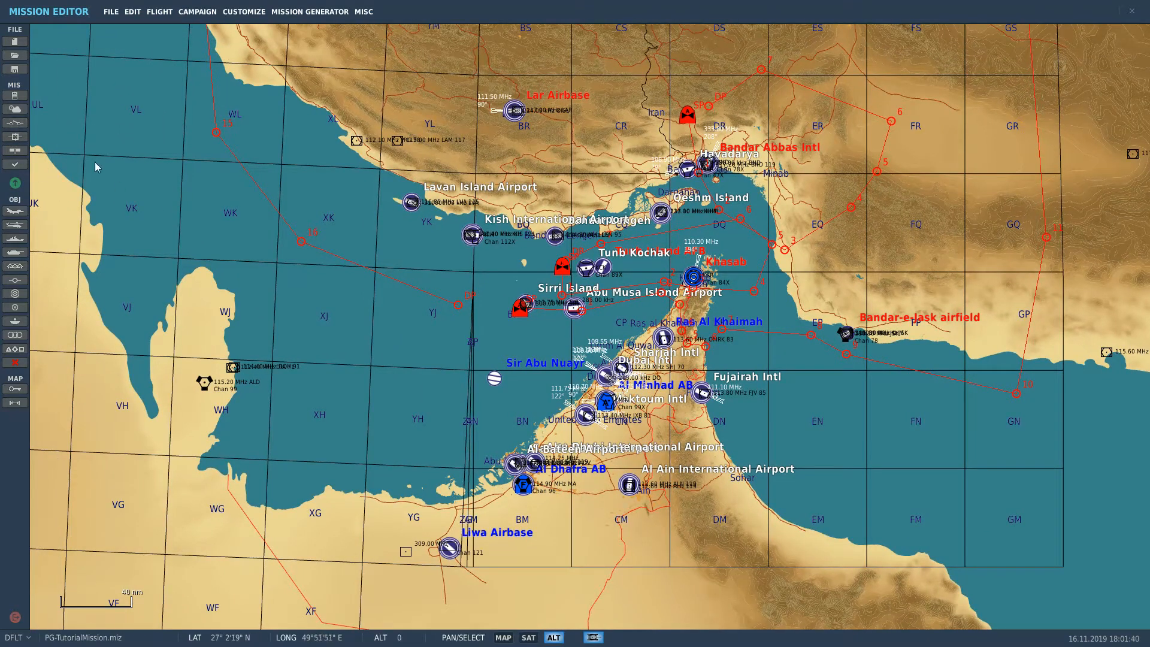
Set the number of blue Game Master roles to 1 in the battlefield commanders settings
click(23, 150)
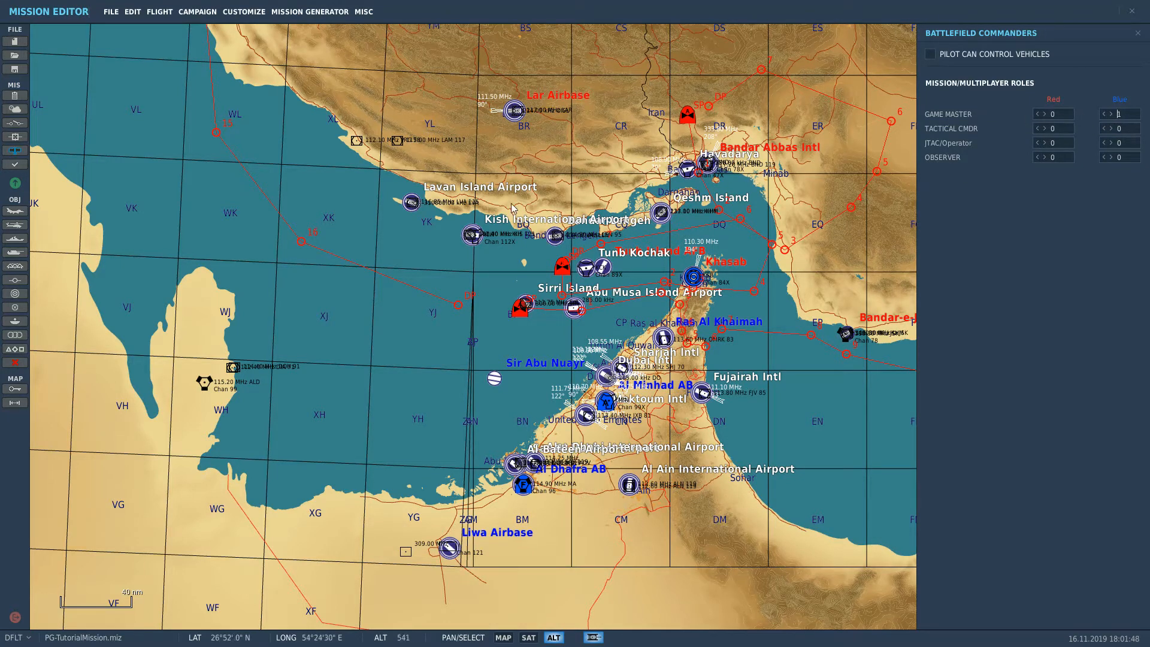
drag(510, 205, 328, 151)
scroll(559, 284, up, 1)
scroll(562, 290, up, 5)
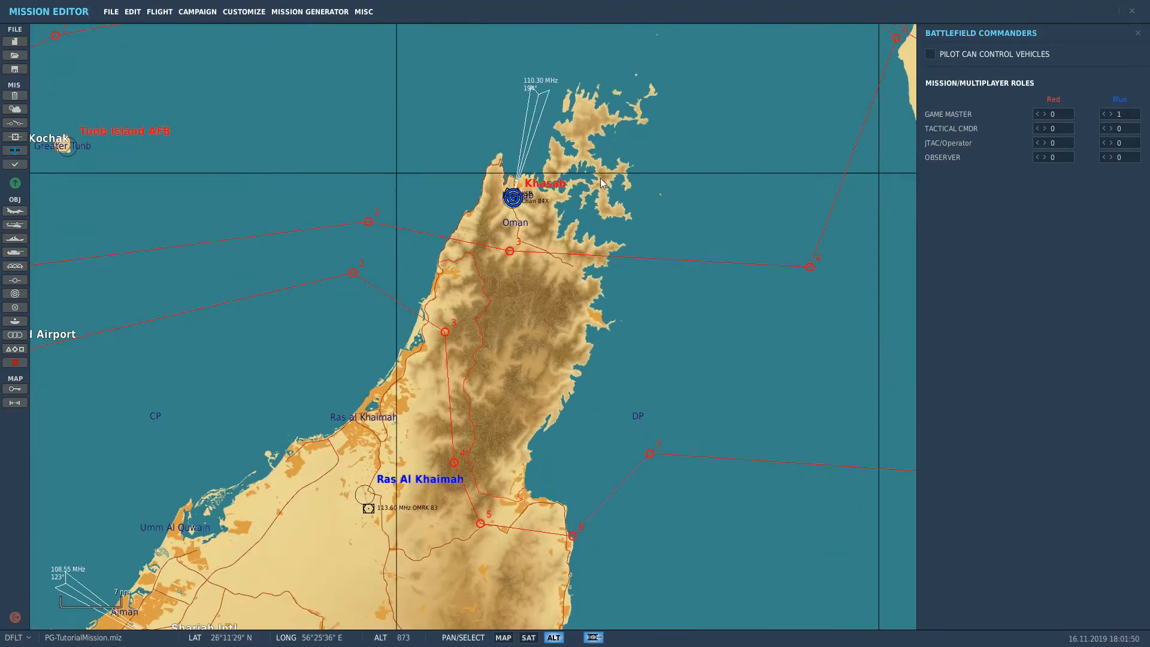
Set the mission start to 1 August 2020 at 04:00:00 in the time and weather settings
click(15, 109)
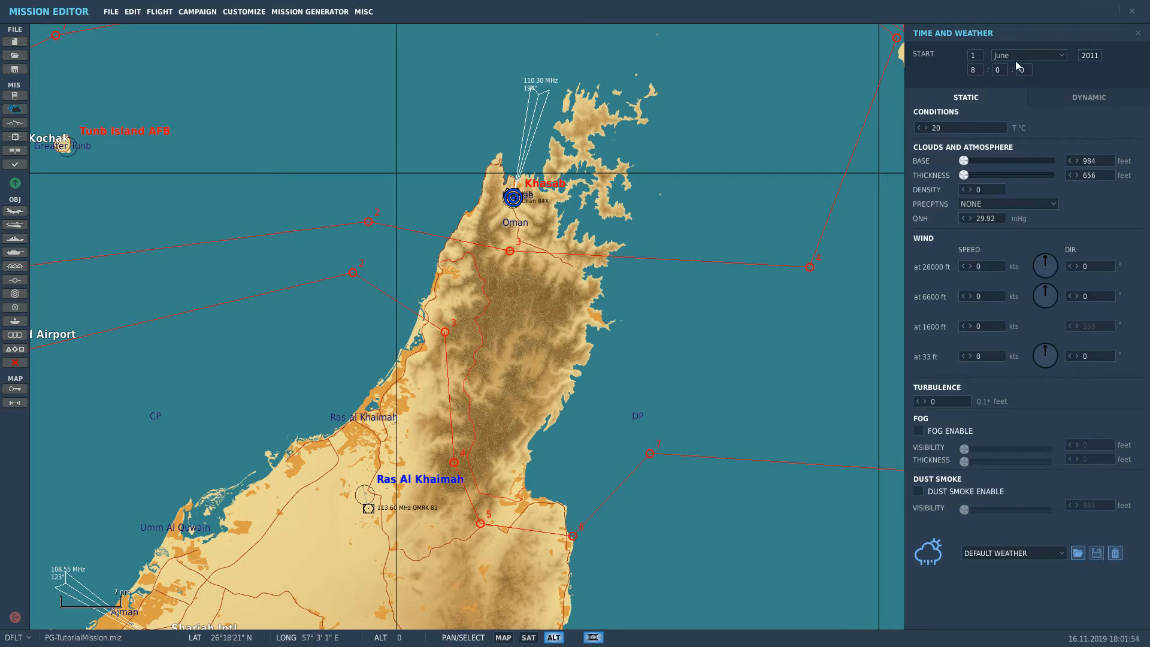
click(1050, 53)
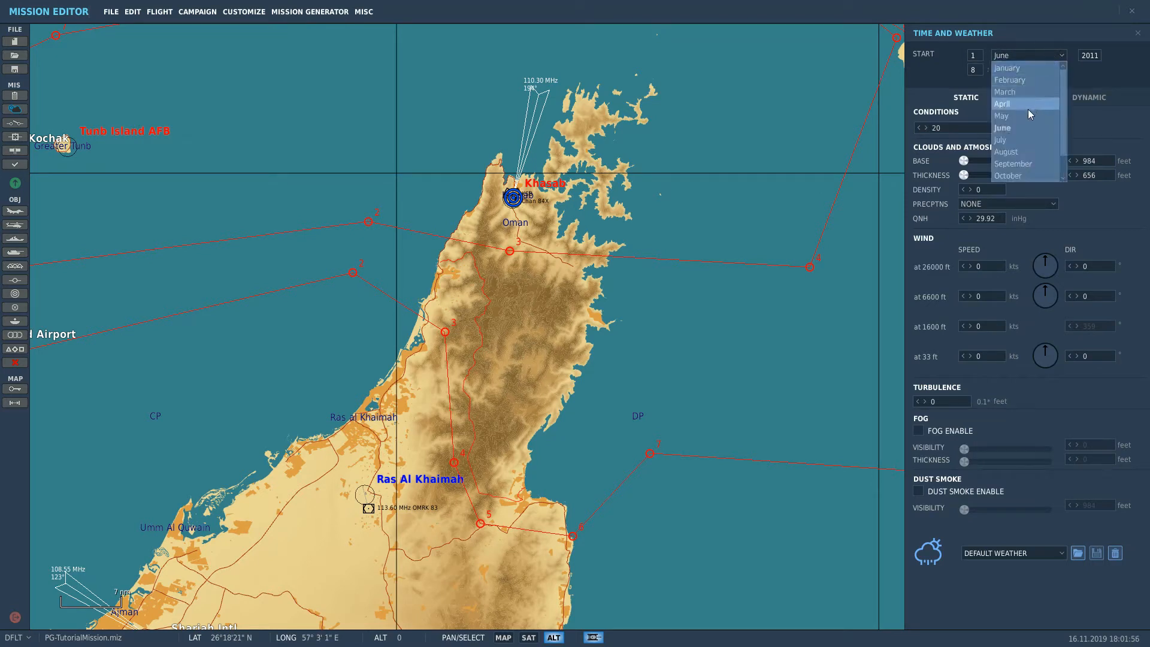
click(1017, 148)
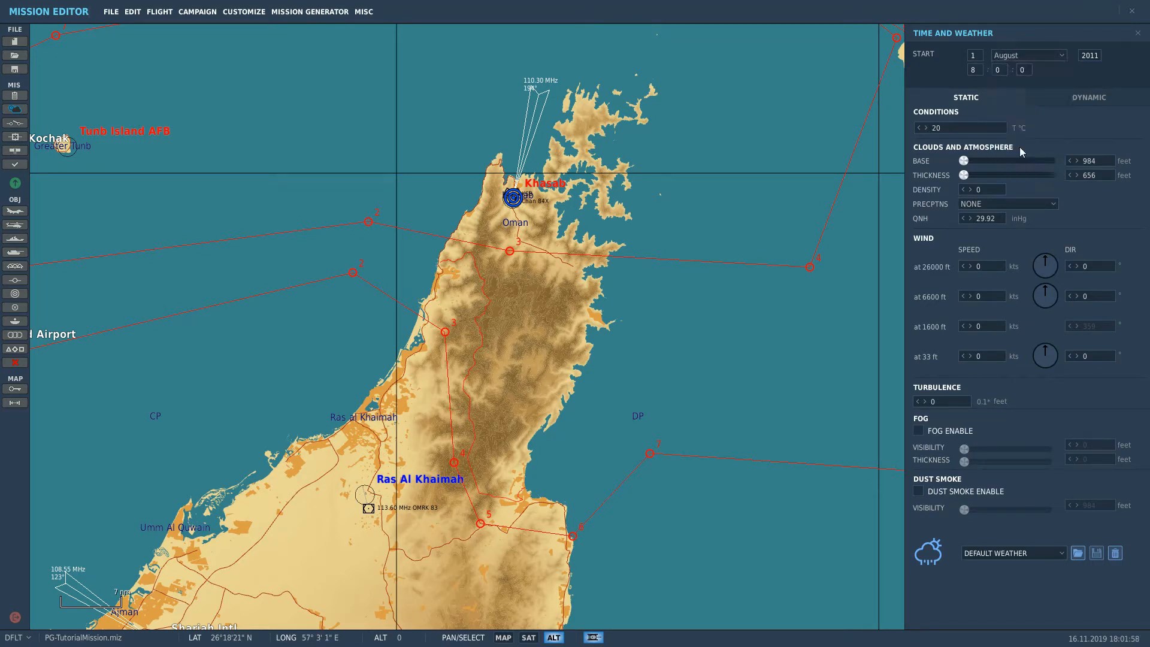
double_click(1094, 54)
text(2020)
Set the temperature to 29 °C and the QNH to 31.1 inHg
text(9)
click(970, 219)
key(ctrl+a)
text(3)
text(1)
text(12)
Set the wind to 32 kts with direction 215° at 26000 ft and 10 kts with direction 291° at 6600 ft
mouse_move(1052, 267)
mouse_down()
mouse_move(1046, 282)
mouse_move(1038, 275)
mouse_up()
click(970, 266)
click(970, 266)
click(970, 266)
drag(1033, 314, 1034, 292)
text(1)
Set the wind at 33 ft to 4 kts with direction 312°
drag(1036, 347, 997, 313)
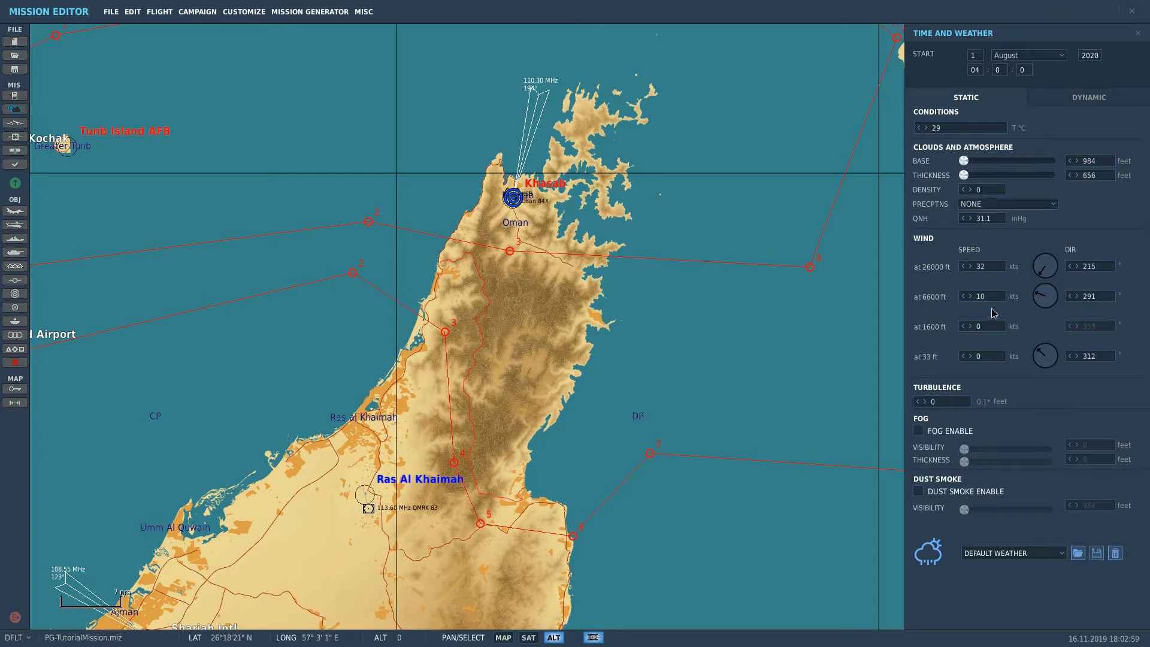
click(970, 356)
click(970, 355)
scroll(752, 250, down, 3)
drag(714, 126, 794, 151)
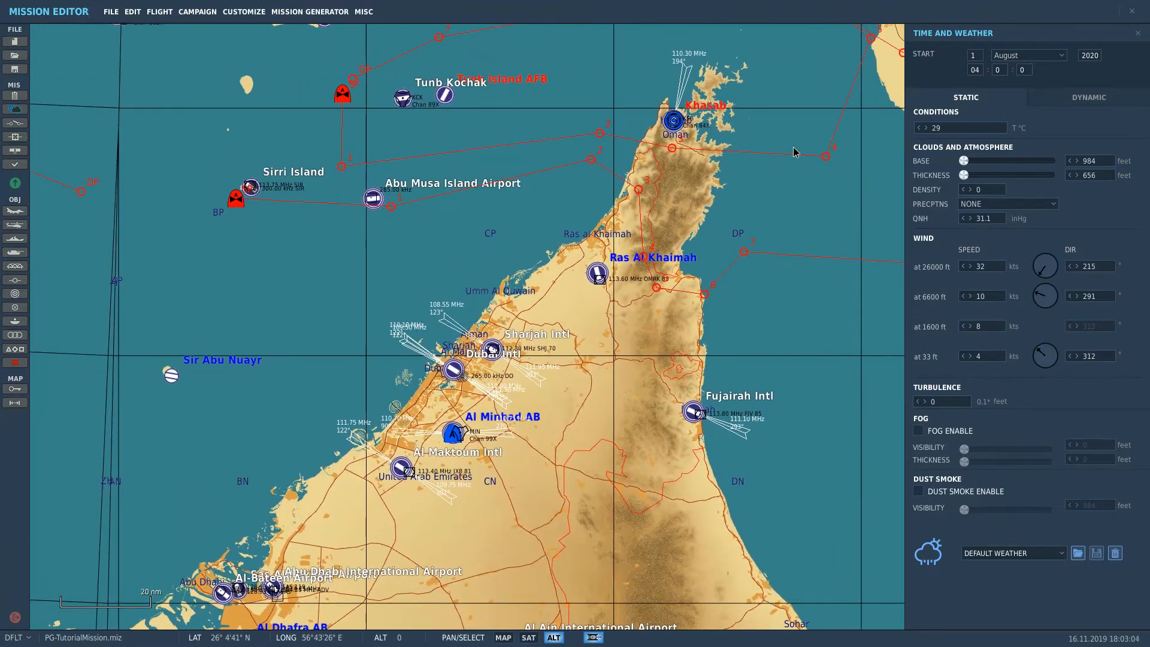
Set the turbulence to 2 and close the time and weather settings
click(925, 401)
click(925, 401)
scroll(762, 257, down, 1)
drag(738, 334, 717, 296)
scroll(717, 296, down, 1)
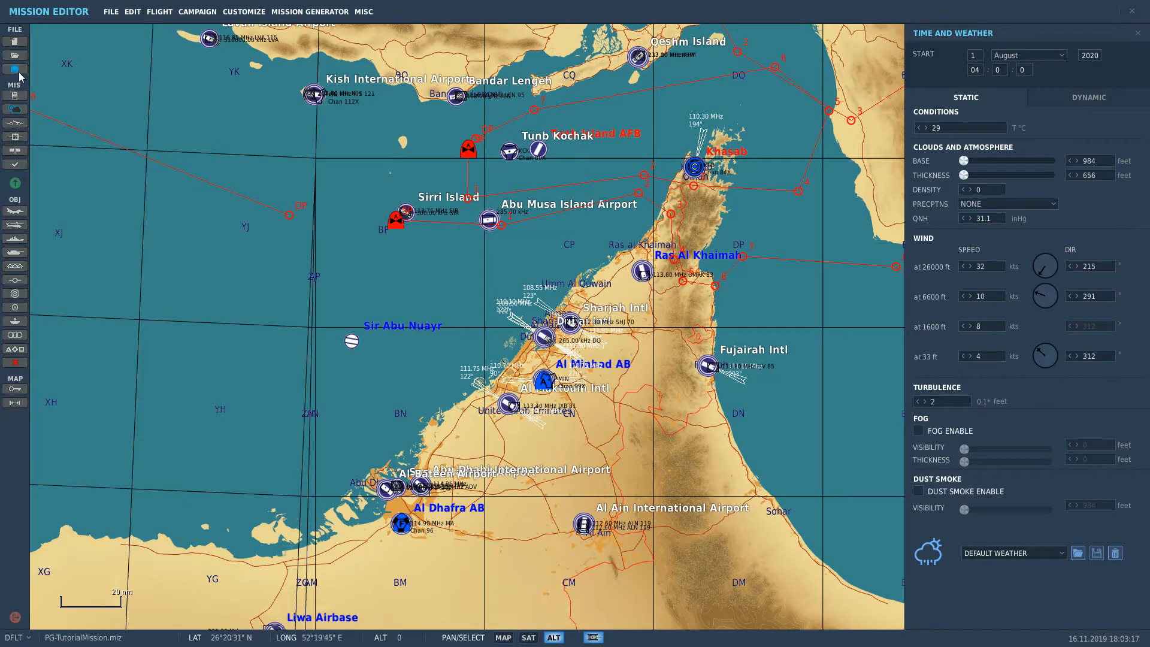
click(15, 109)
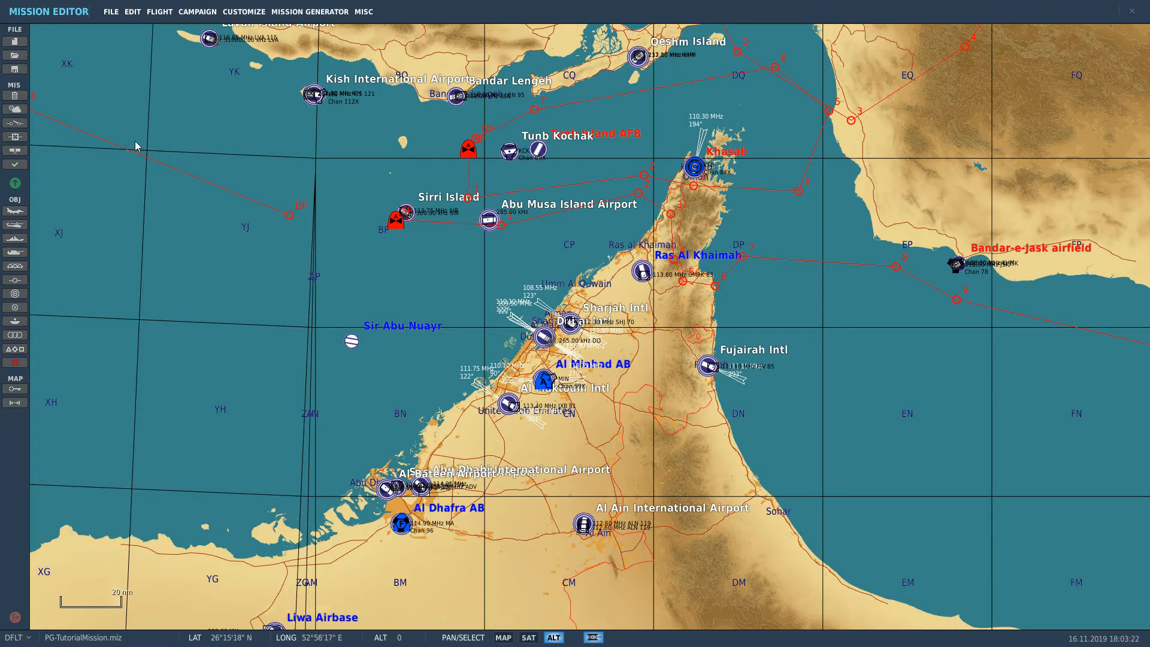
Switch to Lua Development Tools and expand the src folder of the Persian Dawn project
right_drag(382, 145, 365, 310)
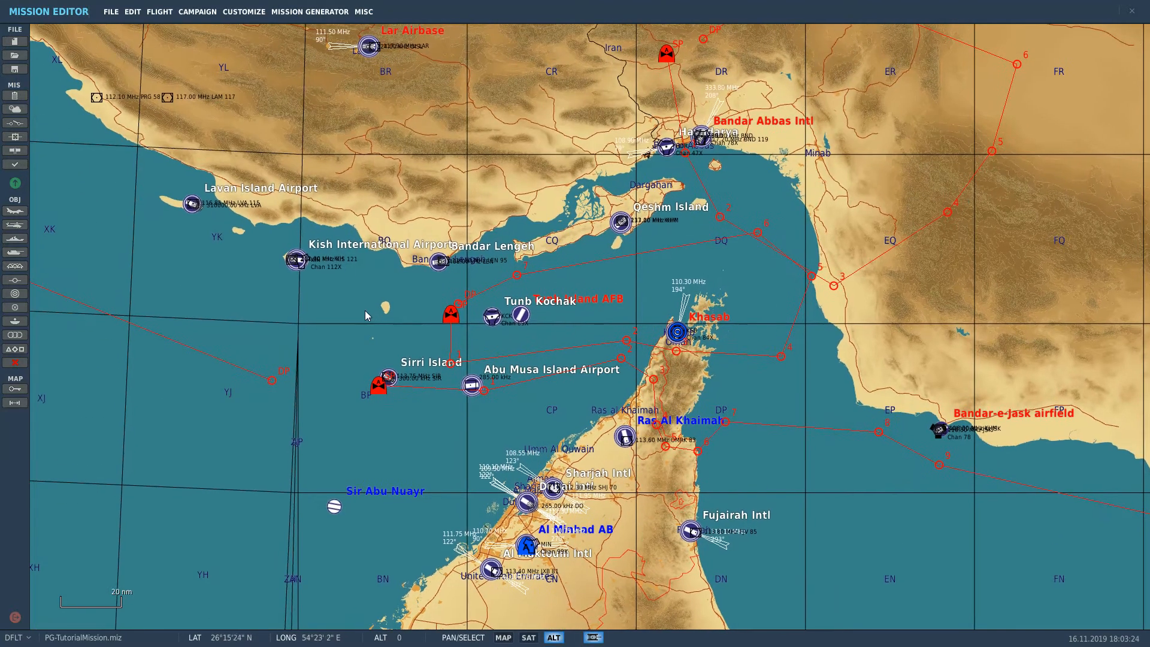
key(alt+Tab)
key(alt+Tab)
key(alt+Tab)
key(alt+Tab)
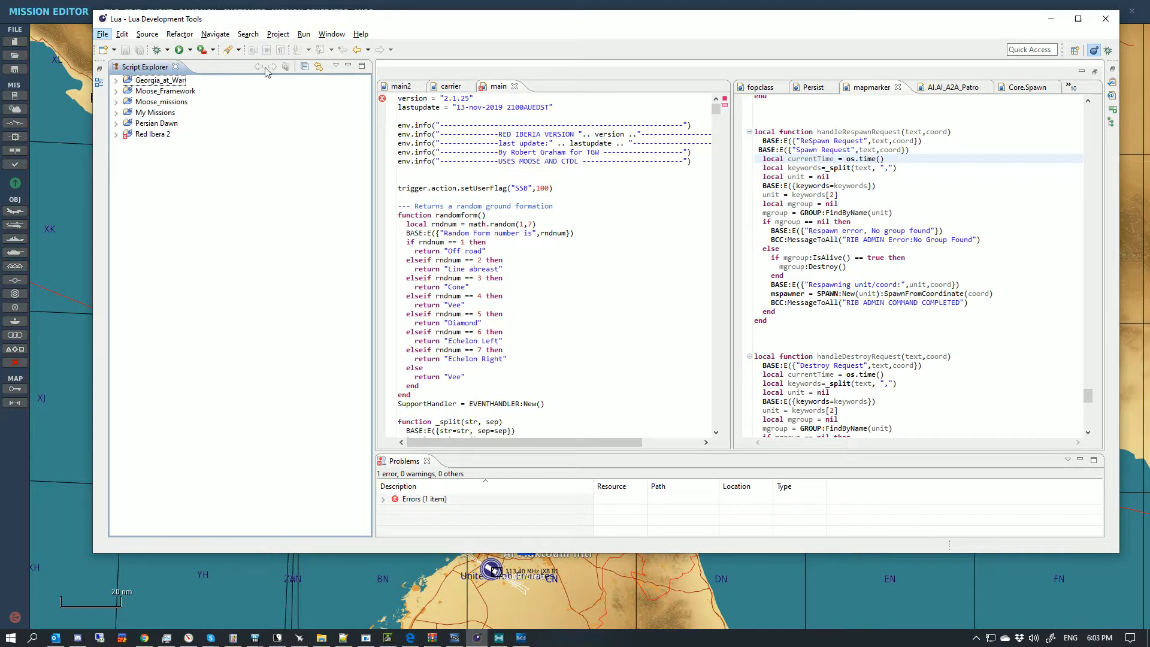
click(116, 123)
click(128, 134)
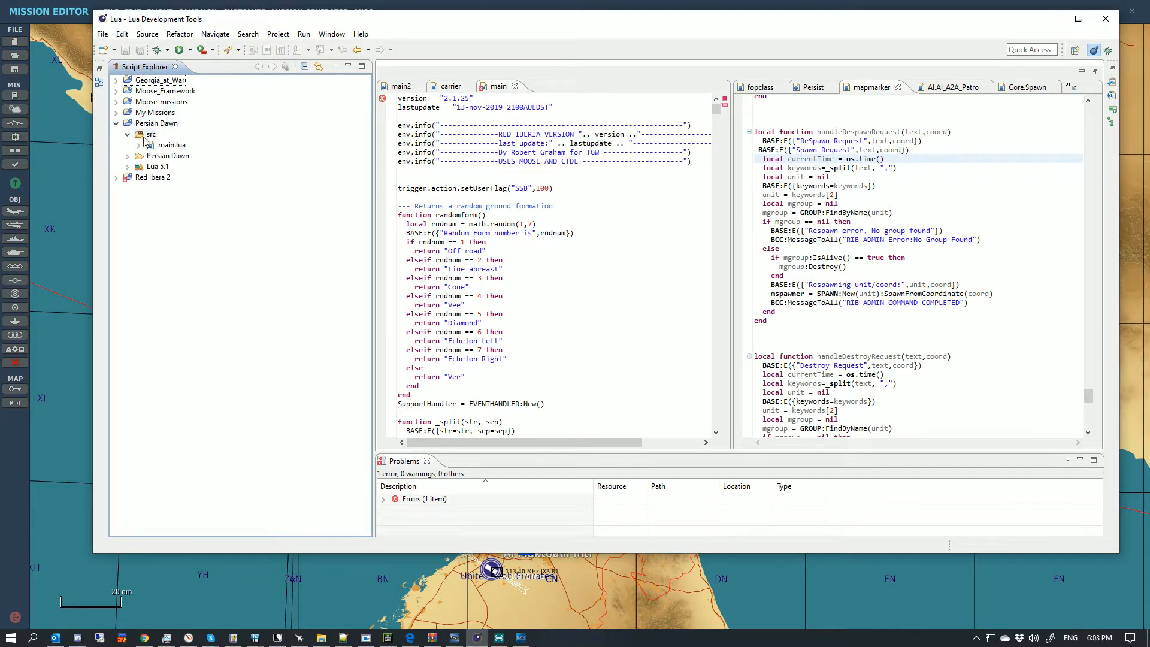
Create a new Lua file named Tutorial.lua in Persian Dawn's src folder
click(150, 135)
right_click(149, 137)
mouse_move(218, 145)
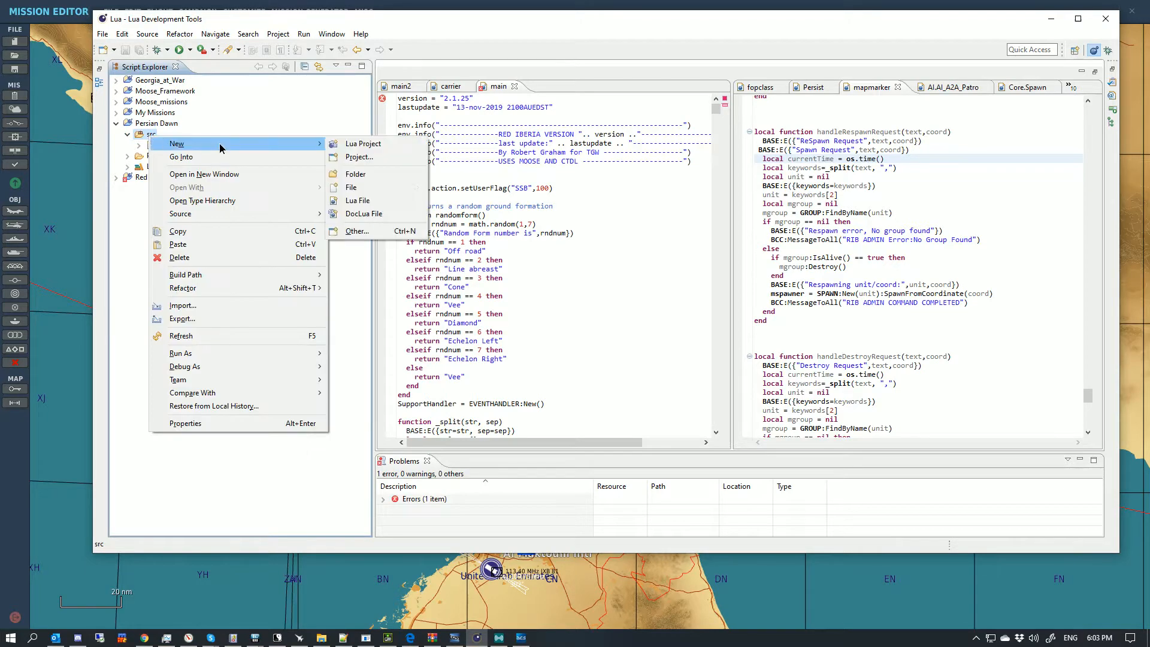
click(372, 202)
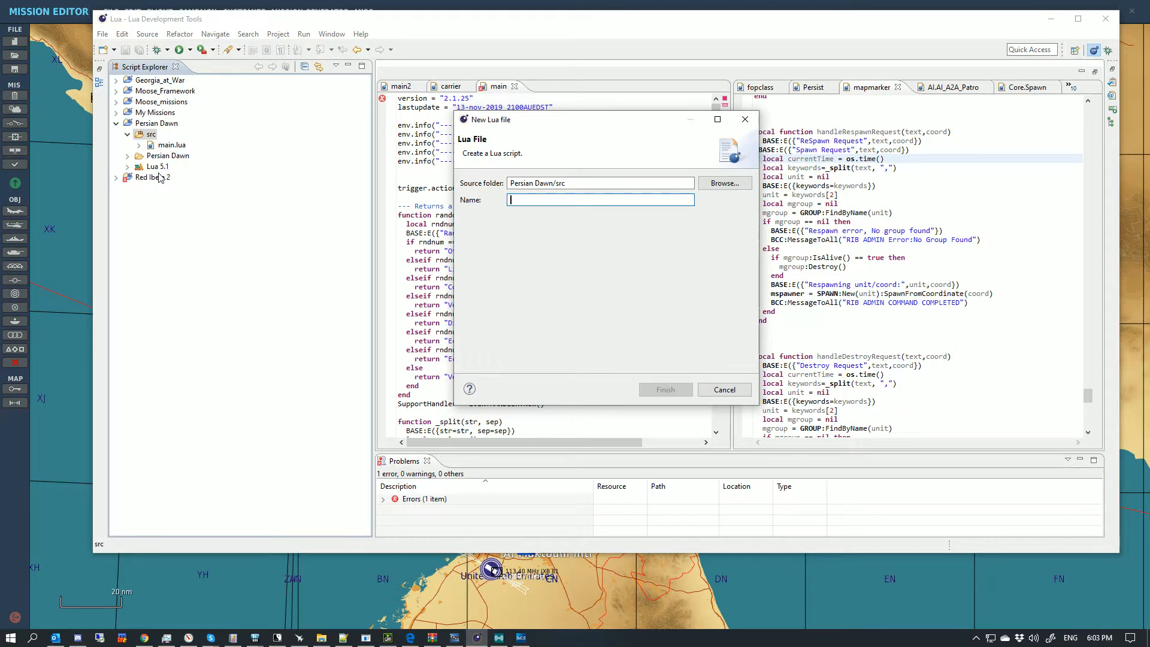
text(Tutorial)
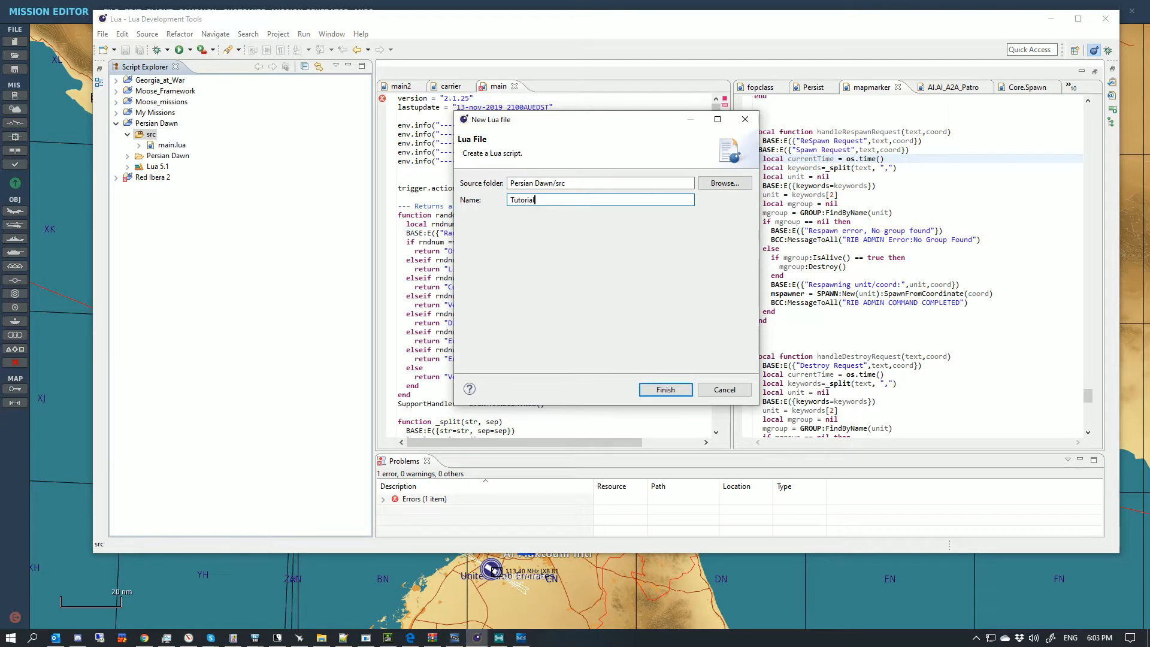
text(.lua)
key(Return)
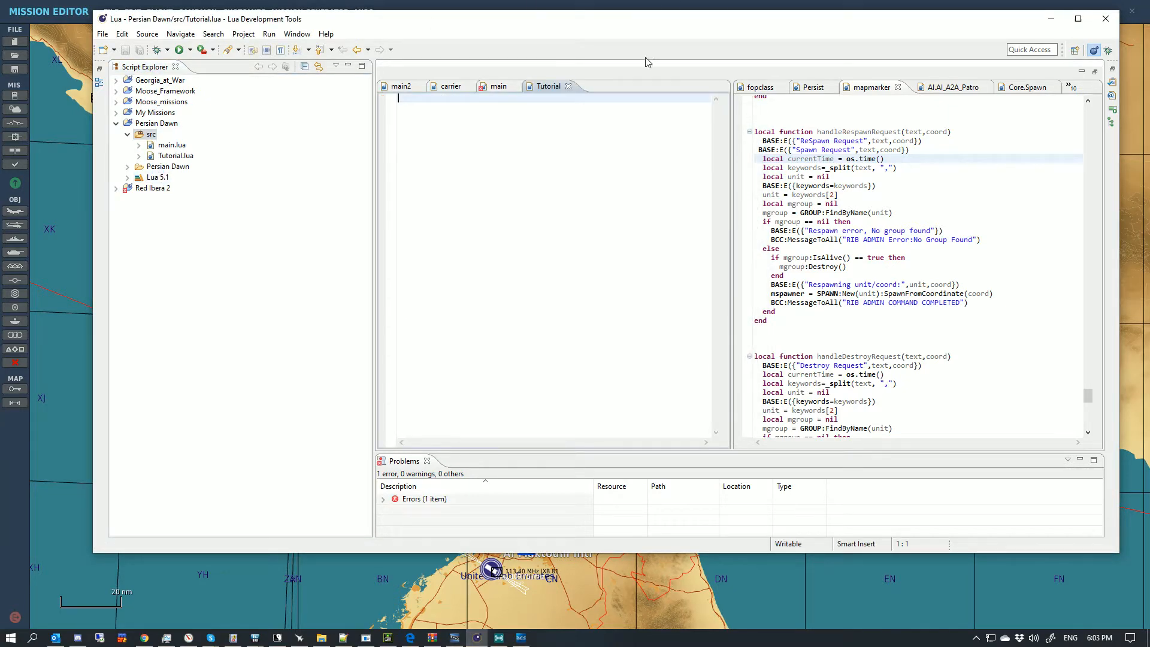
Write an env.info call whose message is the author's first name followed by "PG Tutorial Mission"
drag(595, 23, 586, 73)
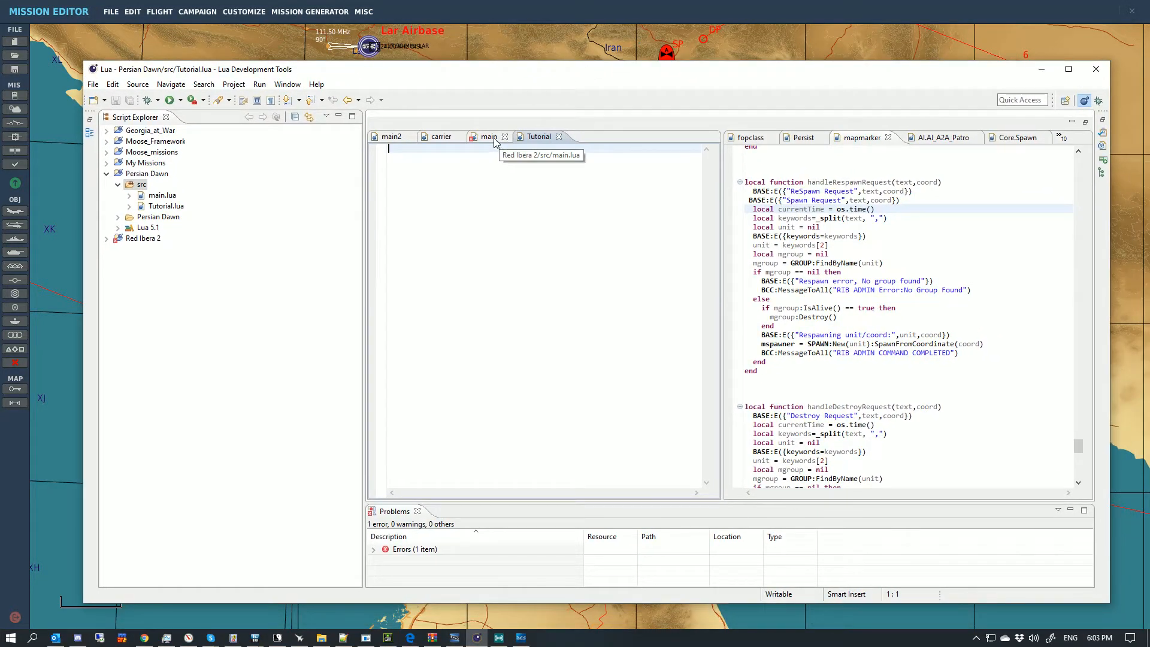
text(e)
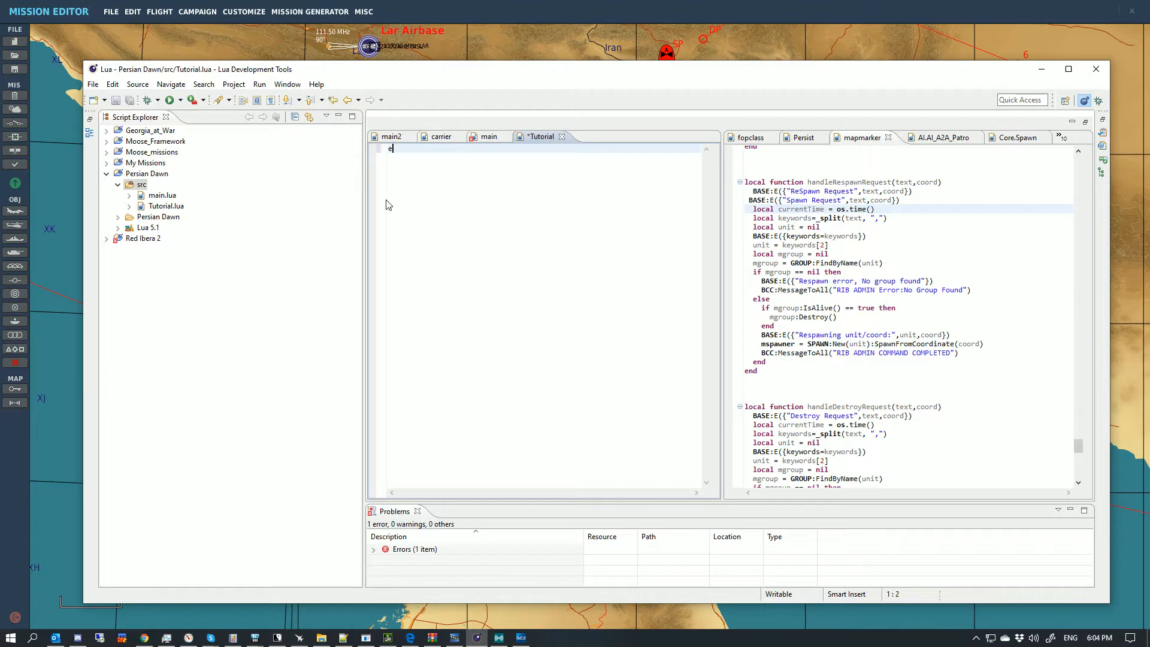
text(nv.info)
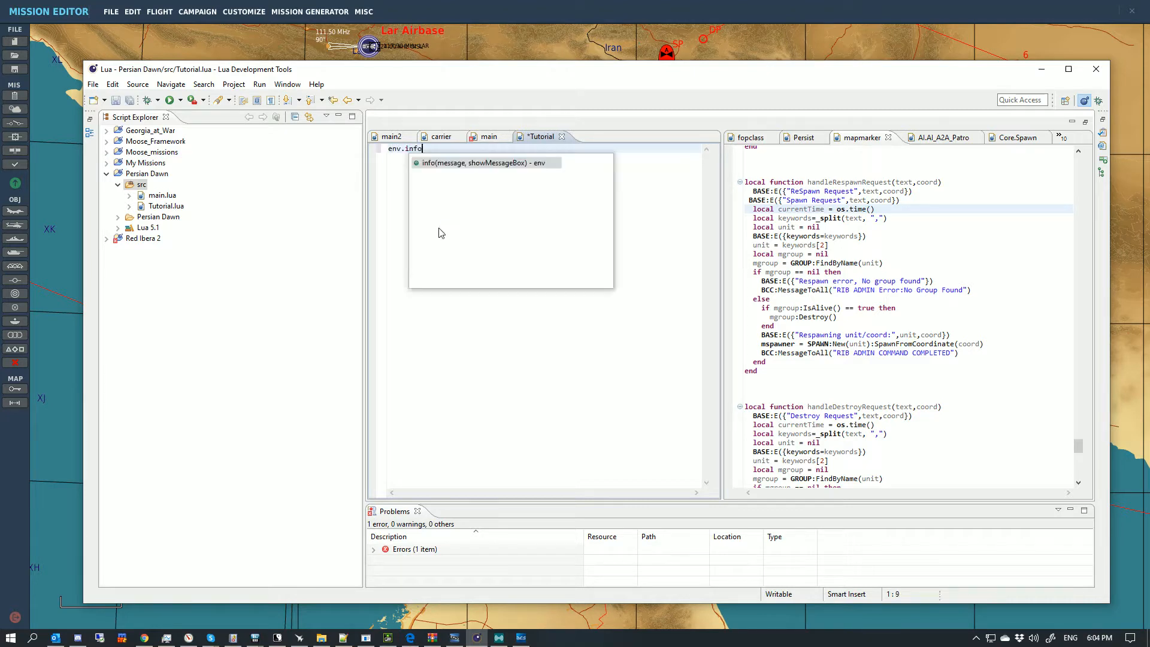
key(Return)
text(")
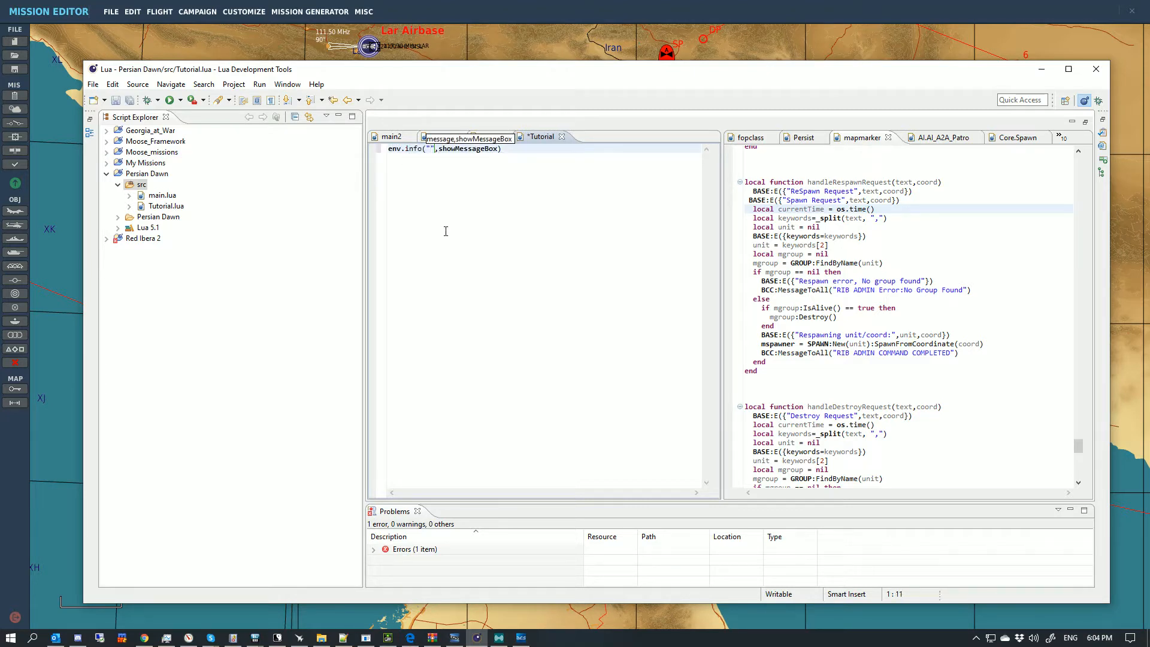
text(Robs P)
text(G Tutorial )
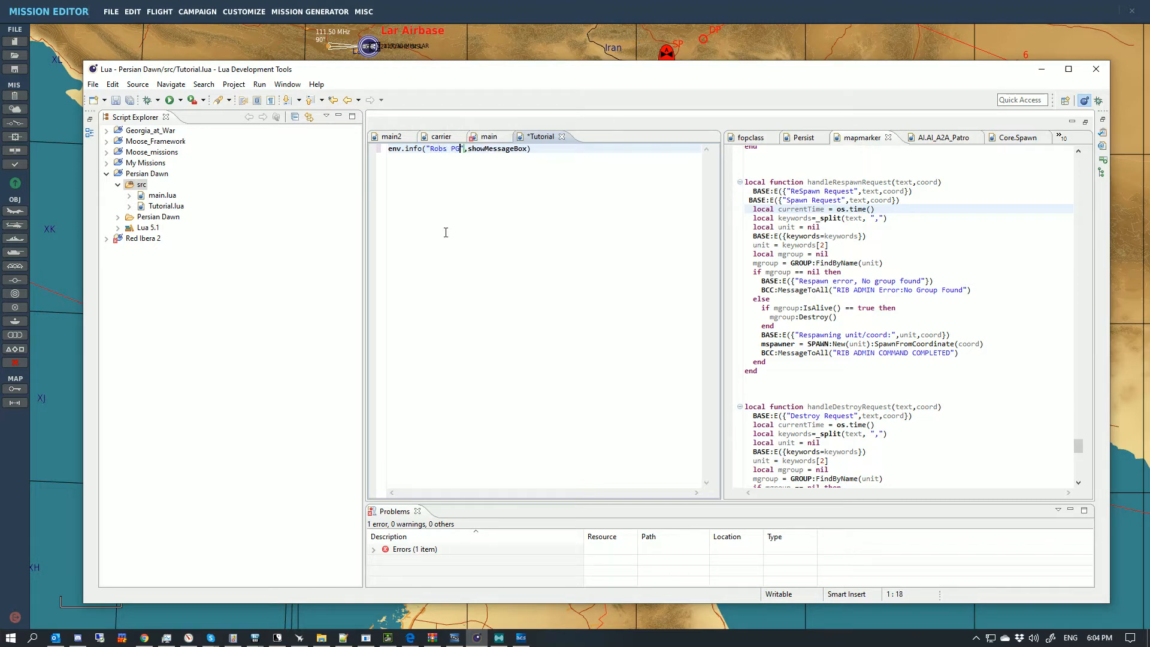
text(Mission)
Remove the showMessageBox argument from the env.info call
key(shift+Right)
key(shift+Right)
key(shift+Right)
key(shift+Right)
key(shift+Right)
key(shift+Right)
key(shift+Right)
key(shift+Right)
key(shift+Right)
key(shift+Right)
key(shift+Right)
key(shift+Right)
key(shift+Right)
key(shift+Right)
key(shift+Right)
key(Delete)
Duplicate the env.info line directly below the first one
key(shift+Home)
key(End)
key(shift+Home)
key(ctrl+c)
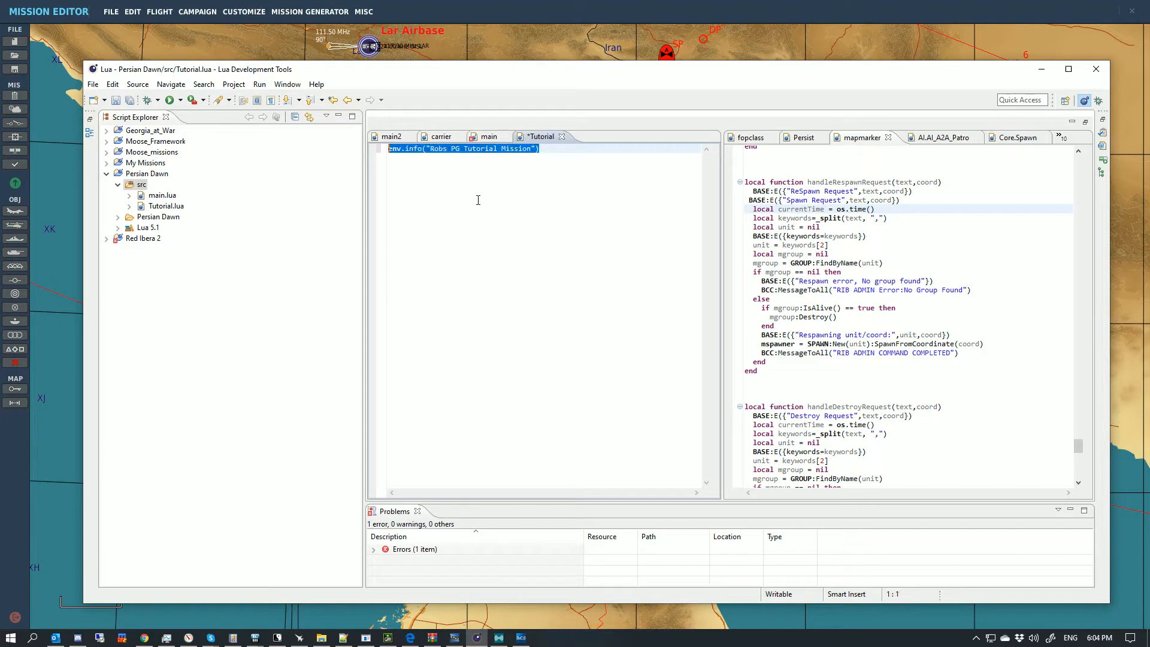
key(End)
key(Return)
key(ctrl+v)
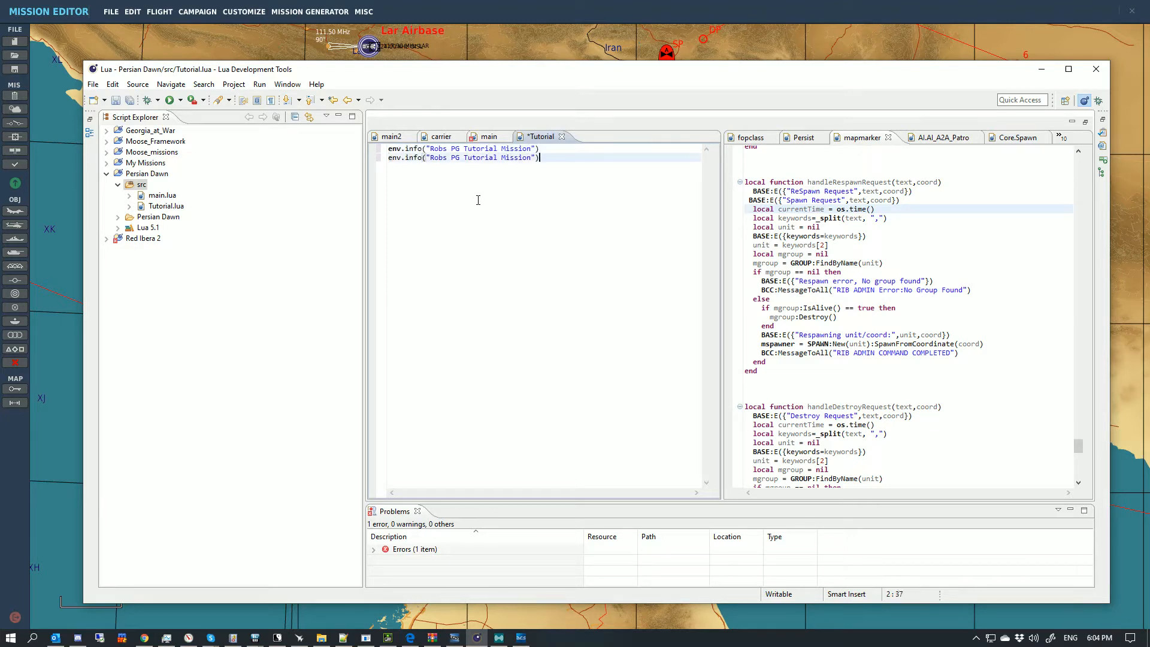
Replace the message string in the second env.info call with {lastupdate,version}
key(Left)
key(shift+Left)
key(shift+Left)
key(shift+Left)
key(shift+Left)
key(shift+Left)
key(shift+Left)
key(shift+Left)
key(shift+Left)
key(shift+Left)
key(shift+Left)
key(shift+Left)
key(shift+Left)
key(shift+Left)
key(shift+Left)
key(shift+Left)
key(shift+Left)
key(shift+Left)
key(shift+Left)
key(shift+Left)
key(shift+Left)
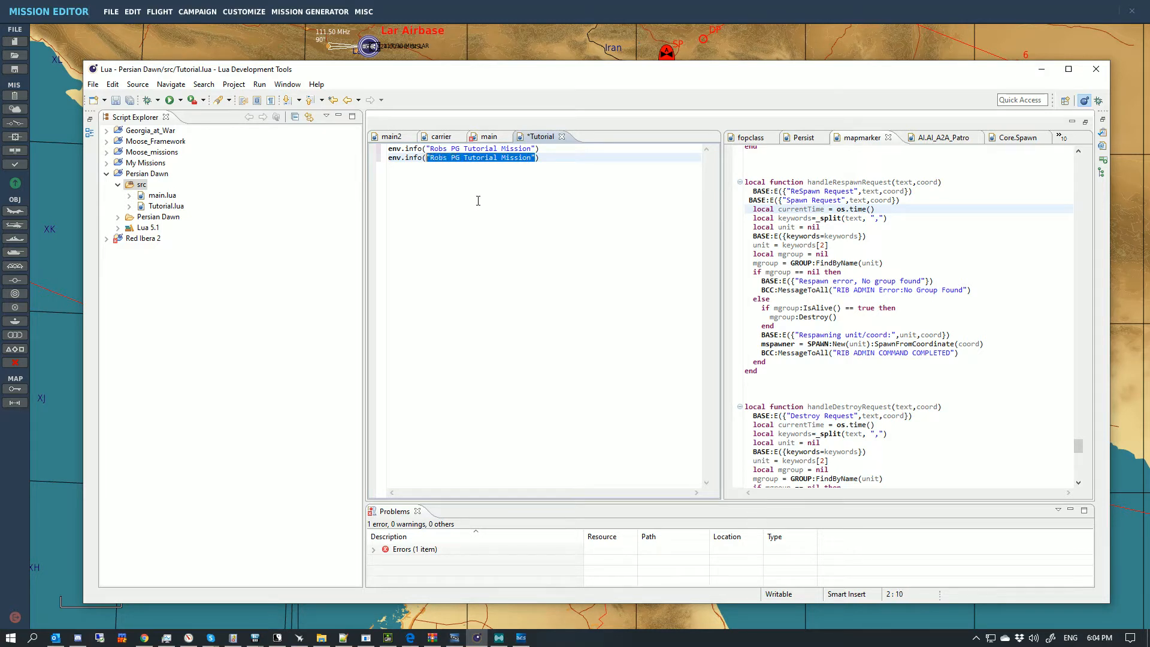
text({)
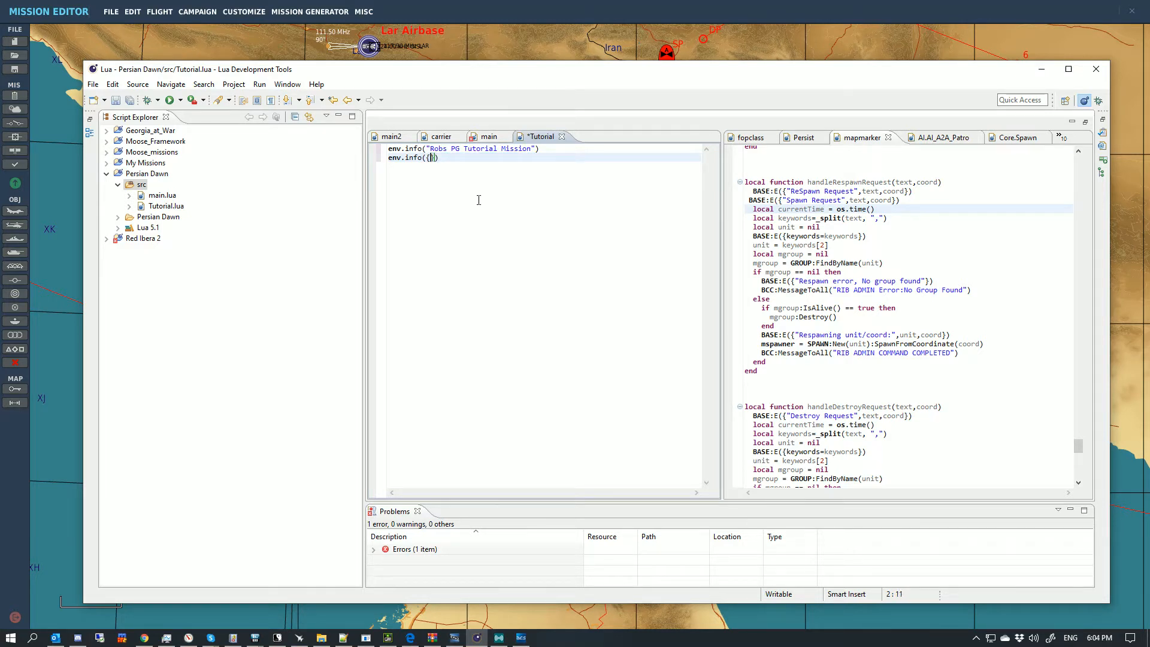
text(lastupdate,version)
Change the start of the second call's argument to "Last Updated:" .. lastupdate .. "Version Number", dropping the opening brace
key(Up)
key(Home)
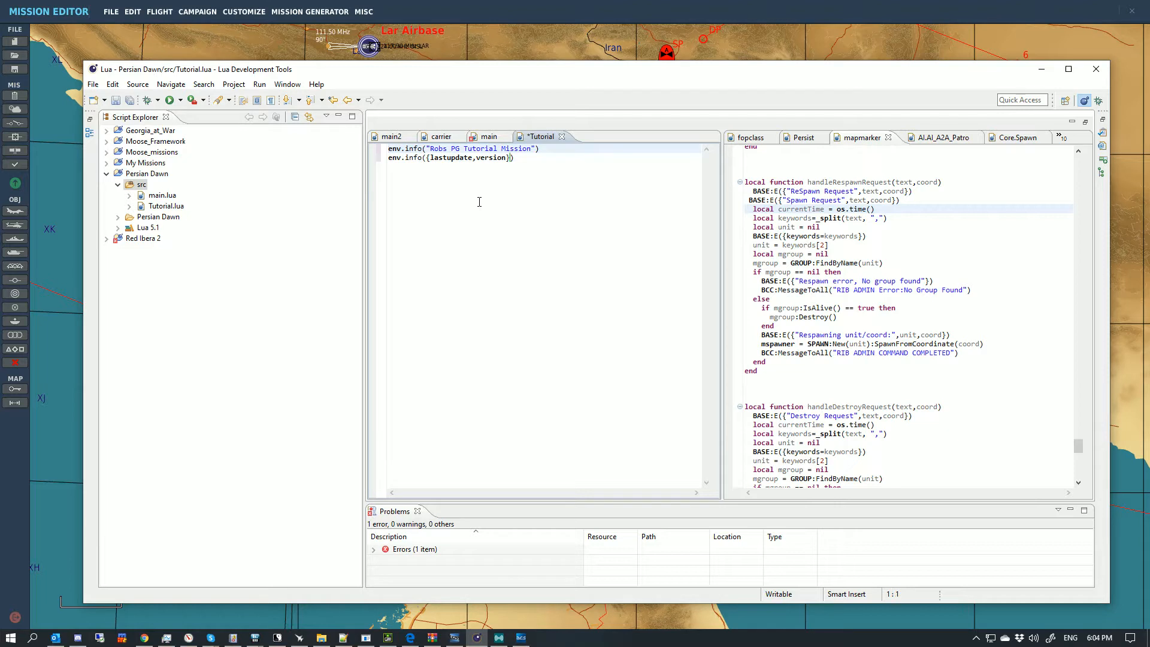
key(Down)
text(()
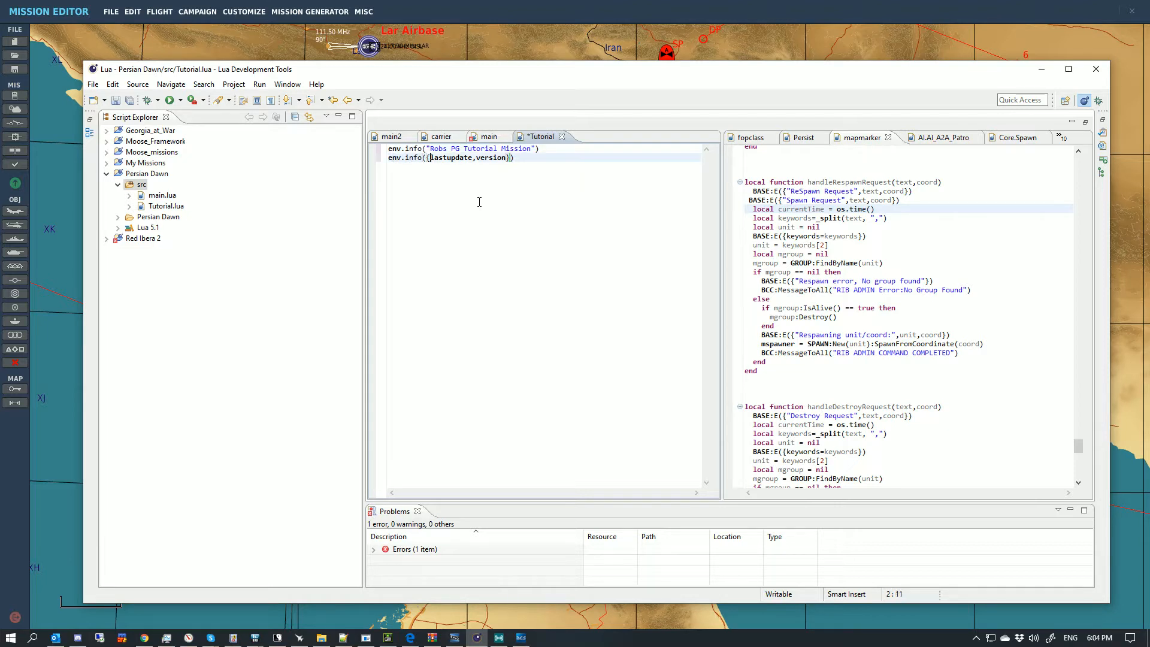
key(Right)
key(BackSpace)
text("Last Updated:)
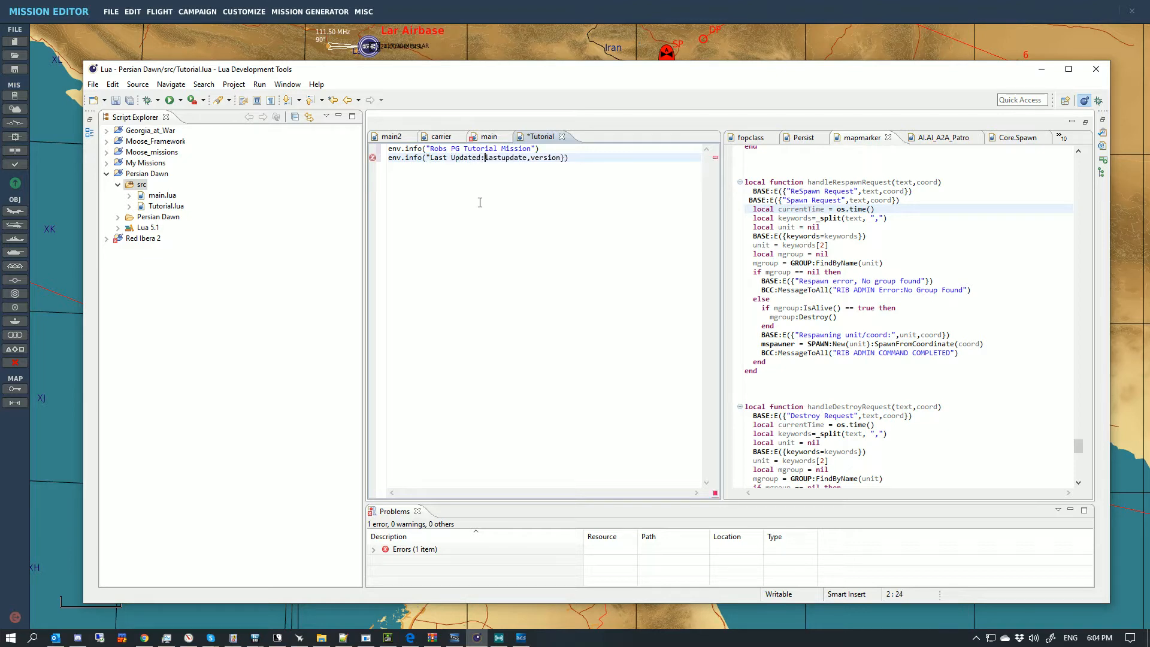
text(")
text(.. )
text(  .. "Version Number)
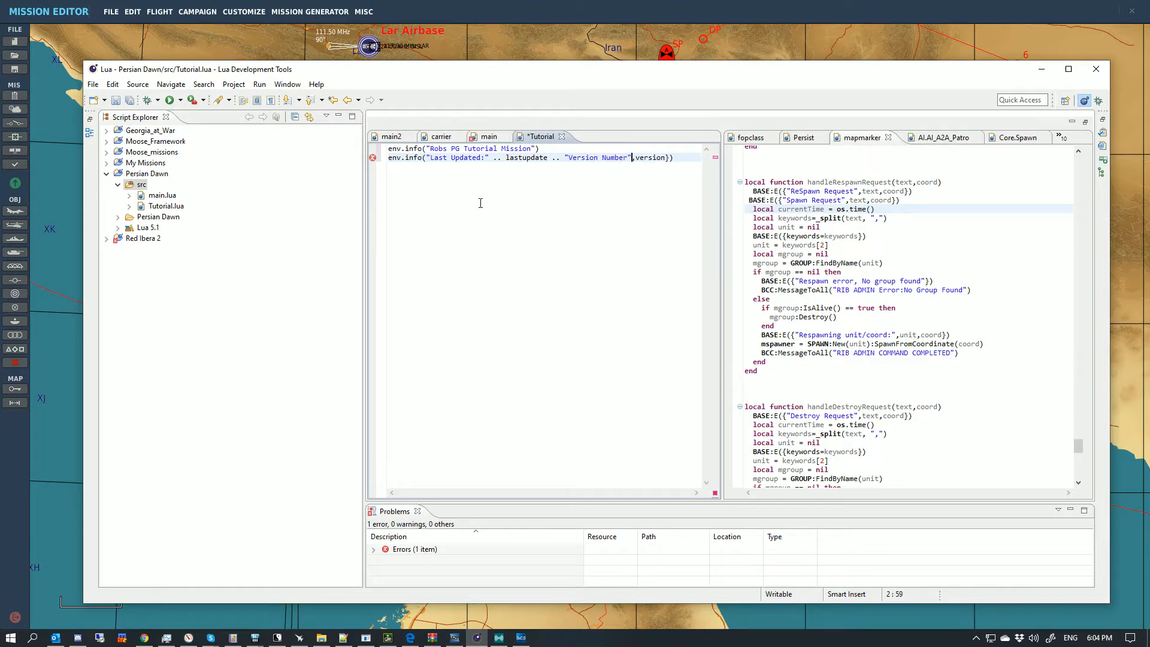
Concatenate version after "Version Number" with the .. operator and remove the leftover closing brace
key(Delete)
text(..)
key(Right)
key(Right)
key(Right)
key(Right)
key(Right)
key(Delete)
key(Up)
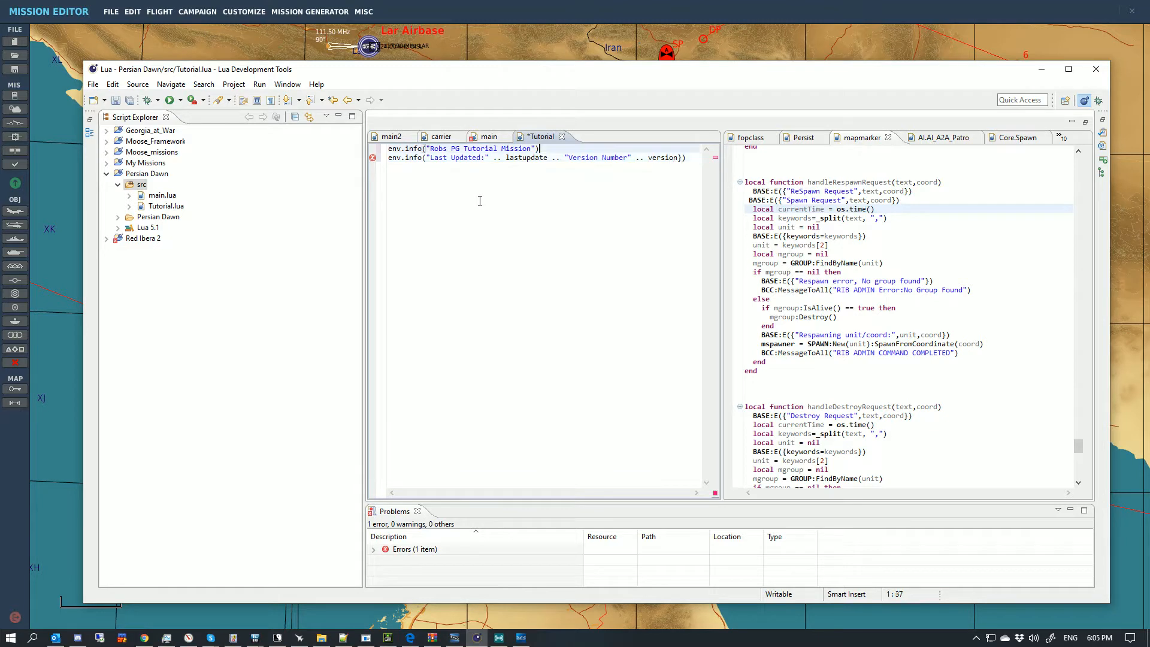
key(Down)
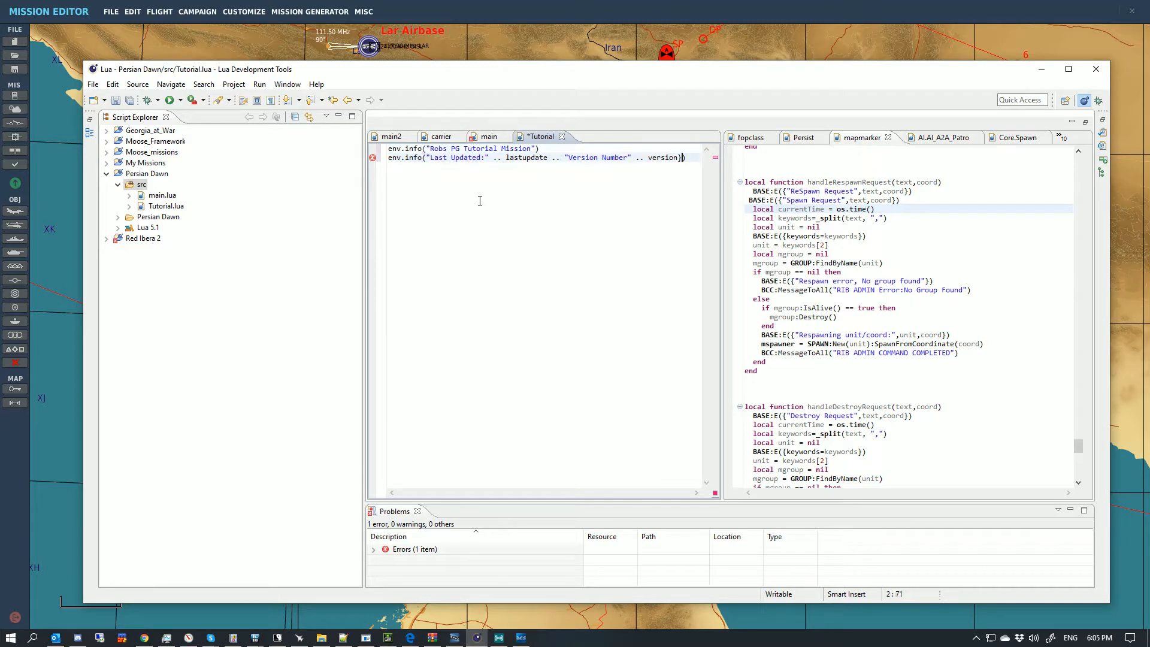
key(BackSpace)
Delete the author's name from the first env.info message so that it reads "PG Tutorial Mission"
key(ctrl+Home)
key(shift+Right)
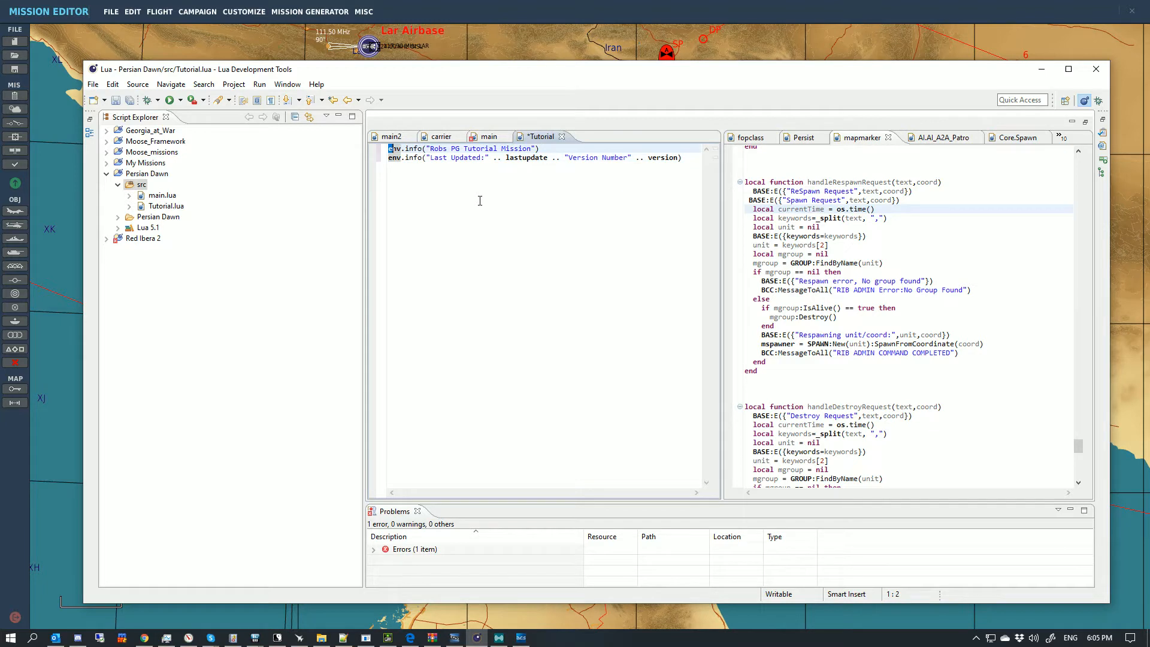
key(shift+Right)
key(shift+Right)
key(shift+Right)
key(shift+Right)
key(shift+Right)
key(shift+Right)
key(shift+Right)
key(Right)
key(Right)
key(shift+Right)
key(shift+Right)
key(shift+Right)
key(shift+Right)
key(shift+Right)
key(Delete)
key(Down)
key(Up)
key(Left)
key(Down)
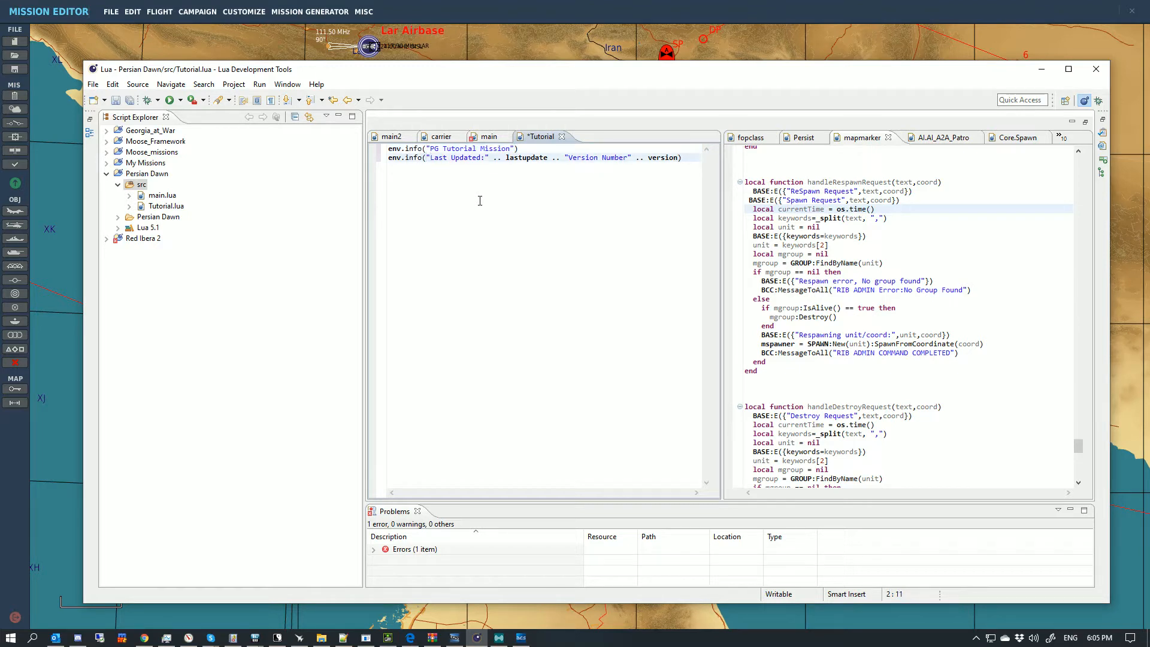
key(Right)
key(Right)
key(Right)
key(Right)
key(Right)
key(Right)
key(Right)
key(Right)
key(Right)
key(Right)
key(Right)
key(Right)
key(Right)
key(Right)
key(Right)
key(Right)
key(Right)
key(Right)
key(Left)
key(Left)
key(Left)
key(Right)
key(Right)
key(Right)
key(Right)
key(Right)
key(Right)
key(Right)
key(Right)
key(Right)
key(Right)
key(Right)
key(Right)
Insert a line at the start of Tutorial.lua reading lastupdated = "6:05pm Saturday 16th Nov 2019"
key(ctrl+Home)
key(Return)
key(Up)
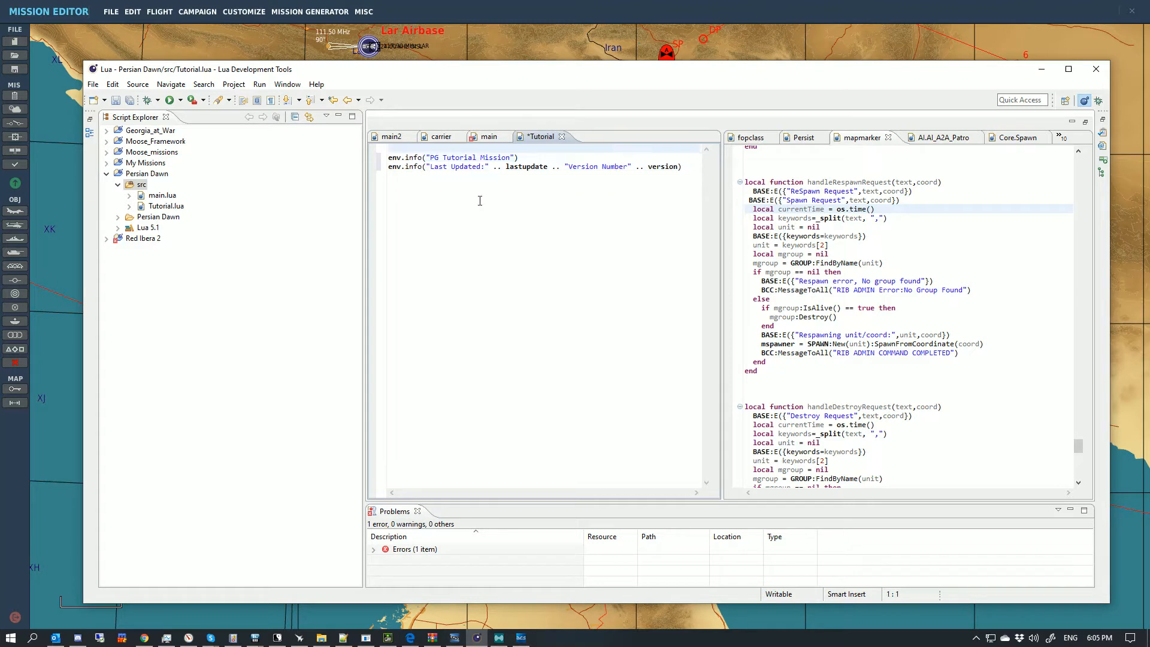
text(lastiu)
key(BackSpace)
key(BackSpace)
text(updated = "6:05pm)
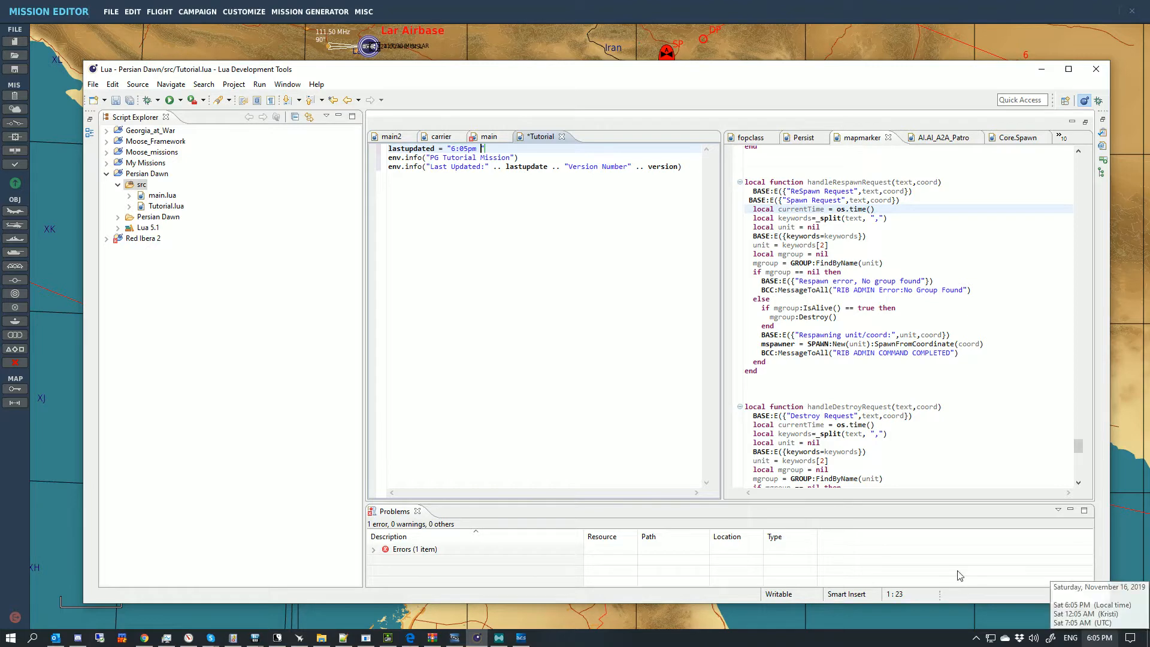
text(Saturday 1)
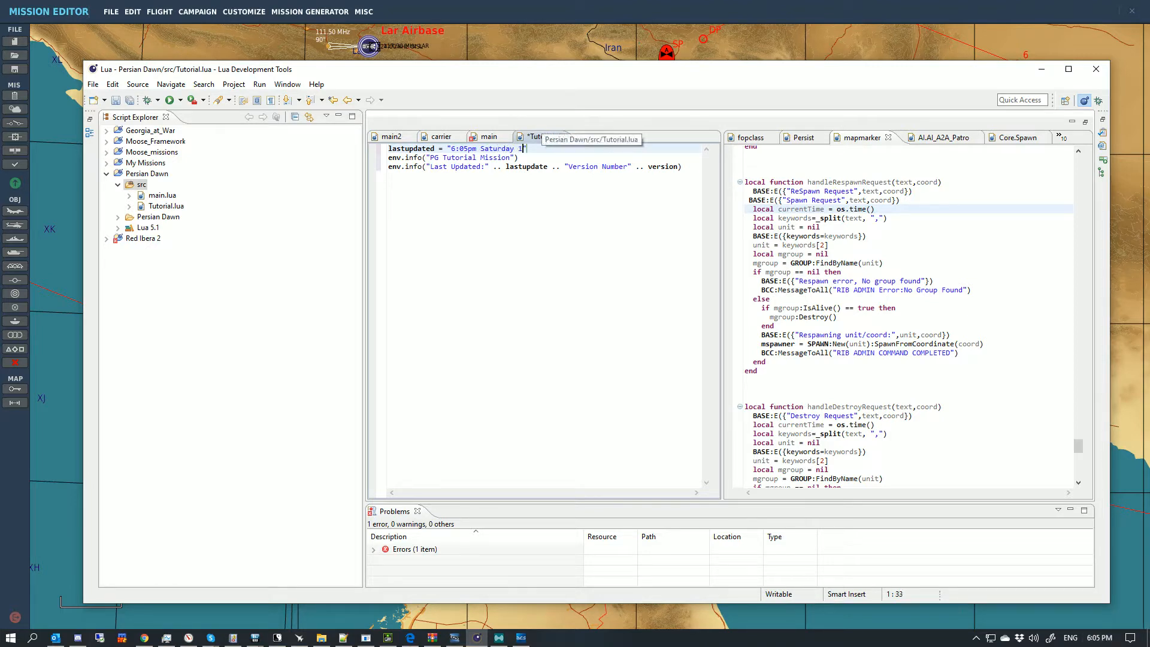
text(6th N)
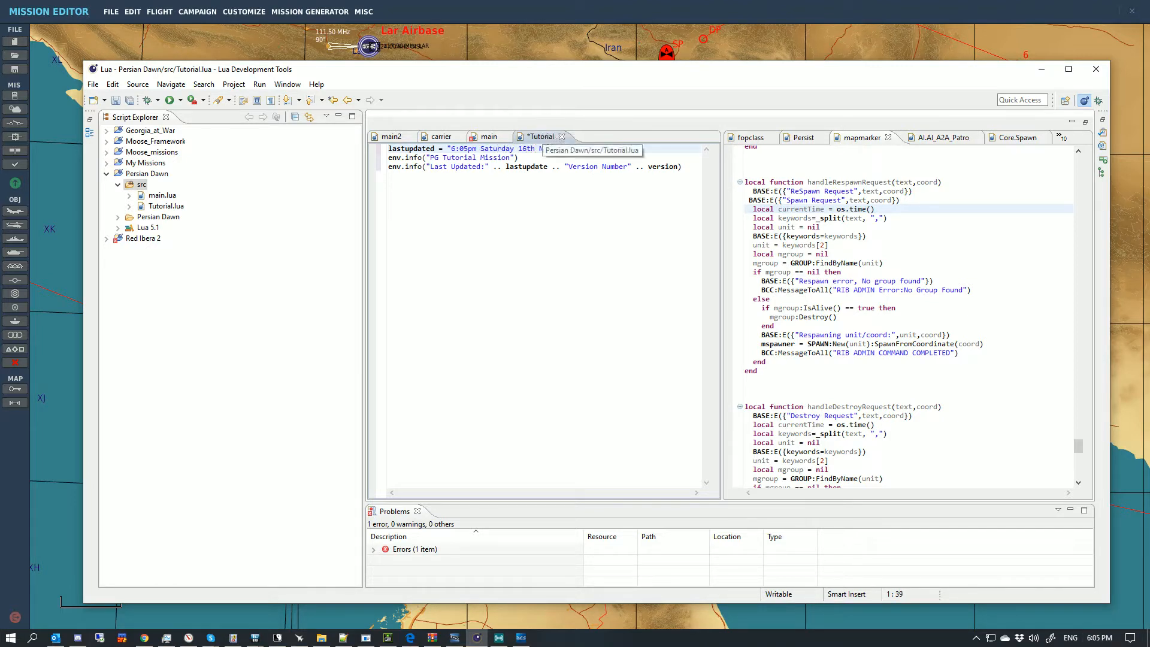
text(ovember)
Add version = "0.5" on the line below lastupdated and append three new lines after the last env.info call
key(Return)
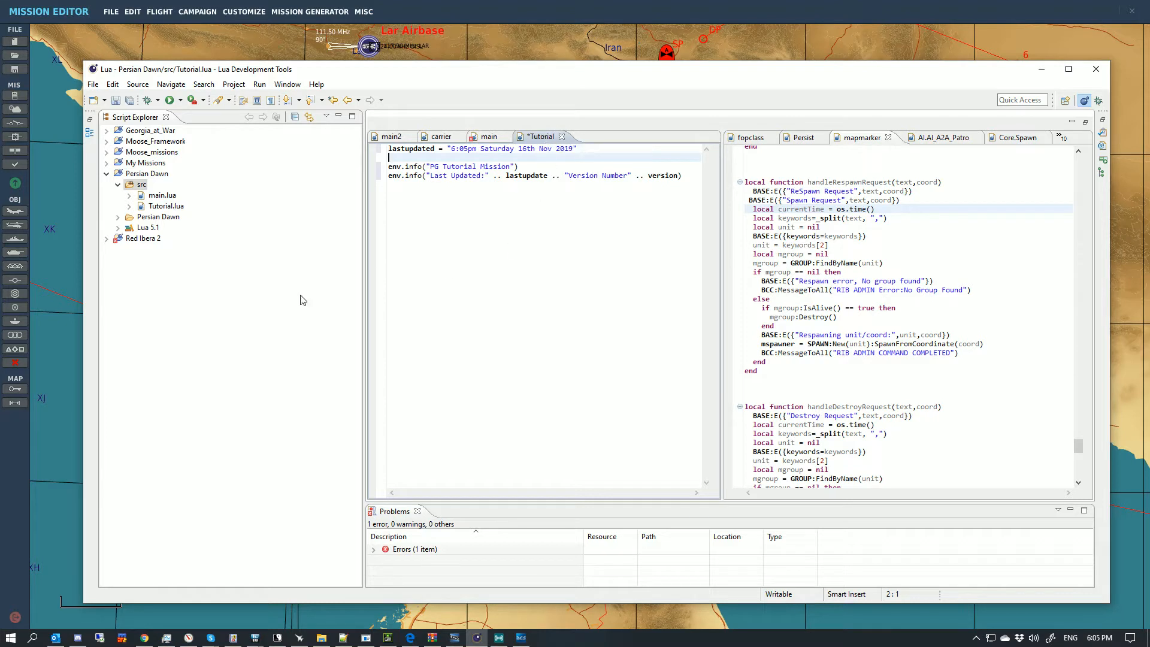
text(version = "0.5)
key(Down)
key(Down)
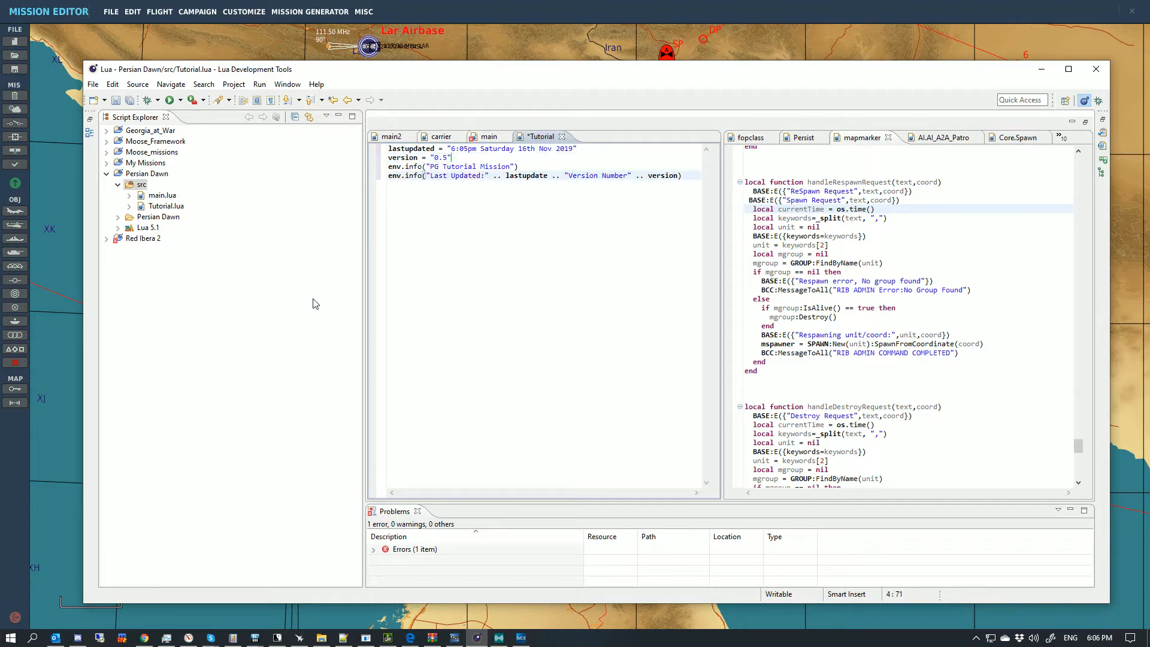
key(Return)
key(Return)
key(Return)
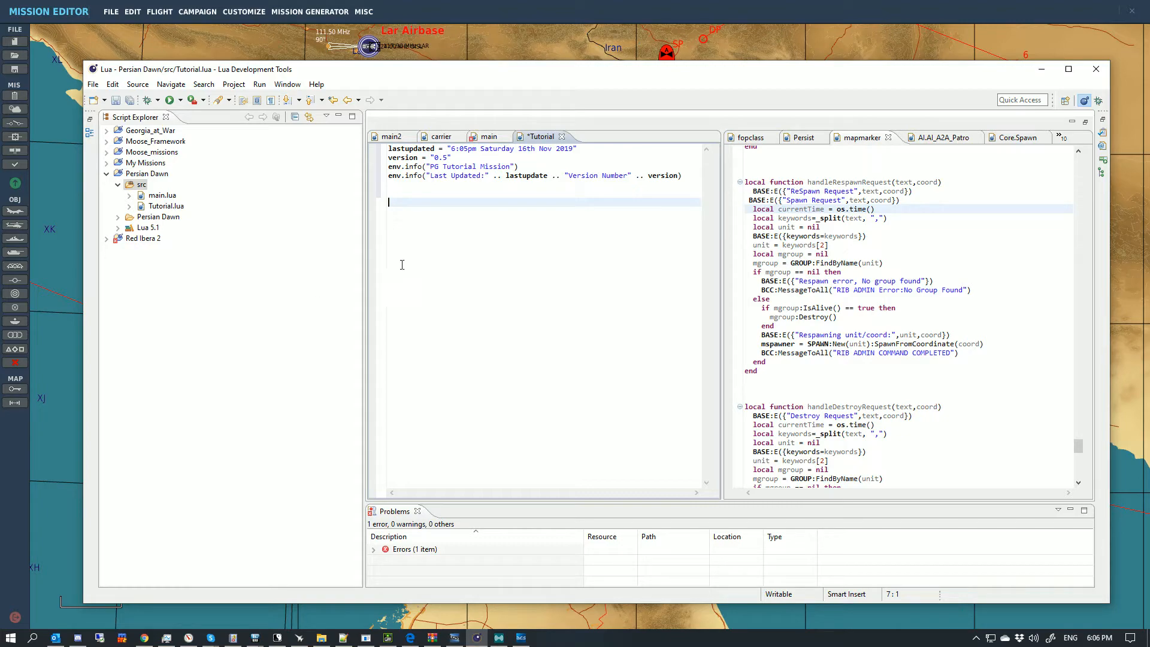
Switch to the Mission Editor, examine the airbases and red routes on the Persian Gulf map, and return to Lua Development Tools
click(835, 35)
scroll(855, 180, up, 3)
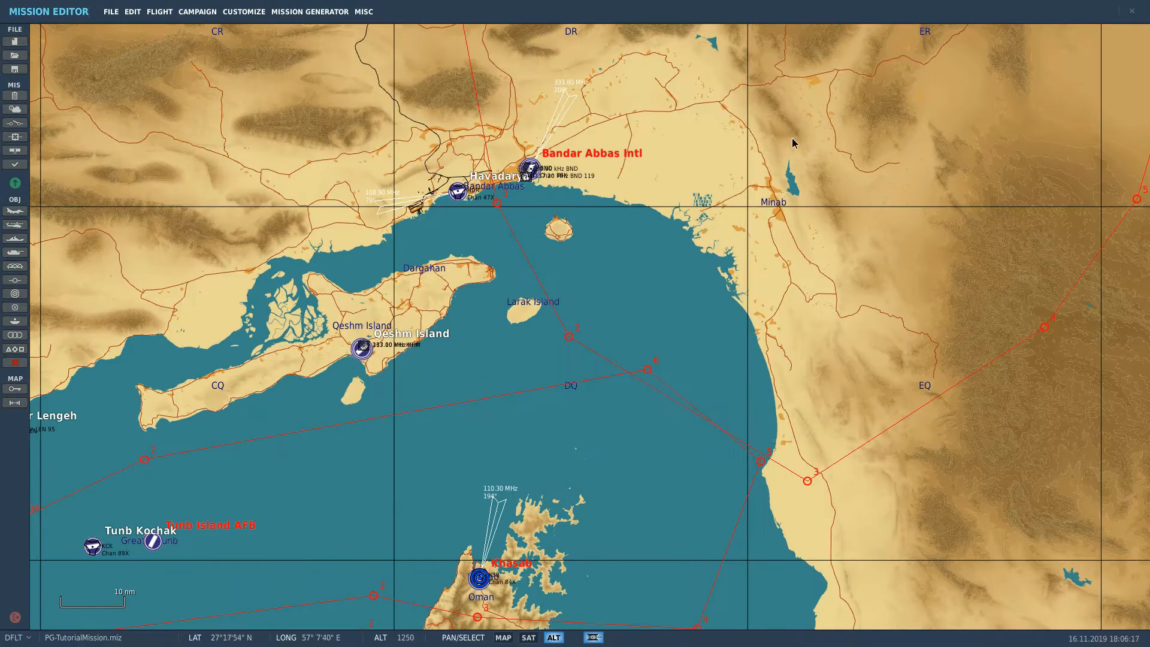
scroll(853, 237, down, 3)
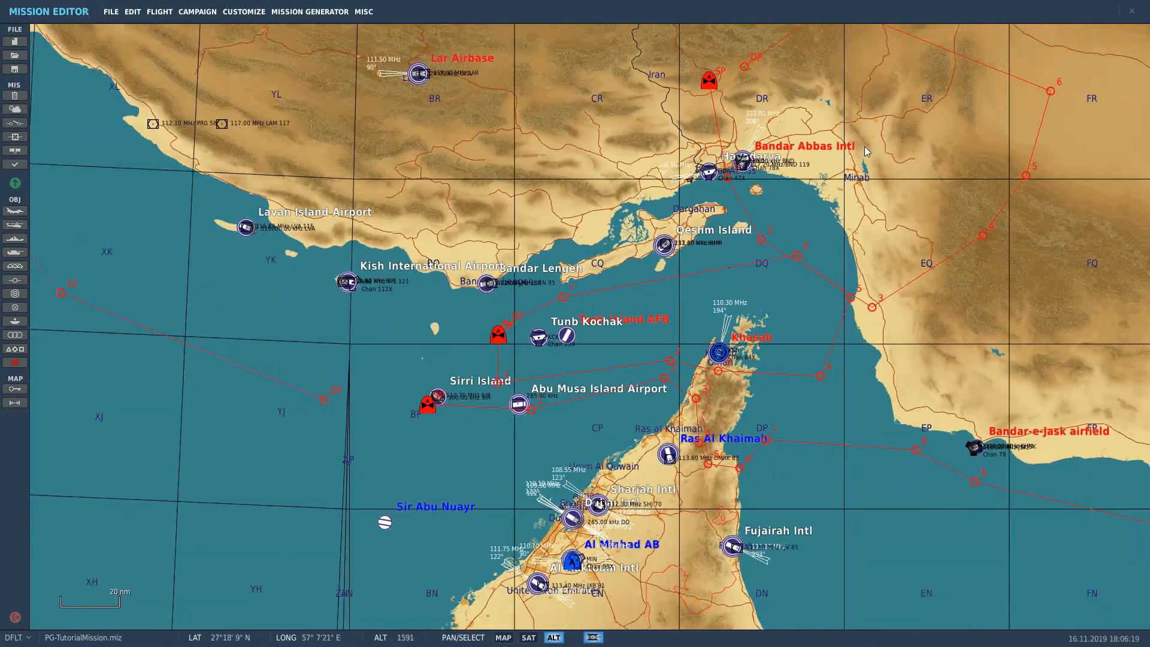
scroll(870, 151, up, 3)
scroll(868, 148, down, 3)
key(alt+Tab)
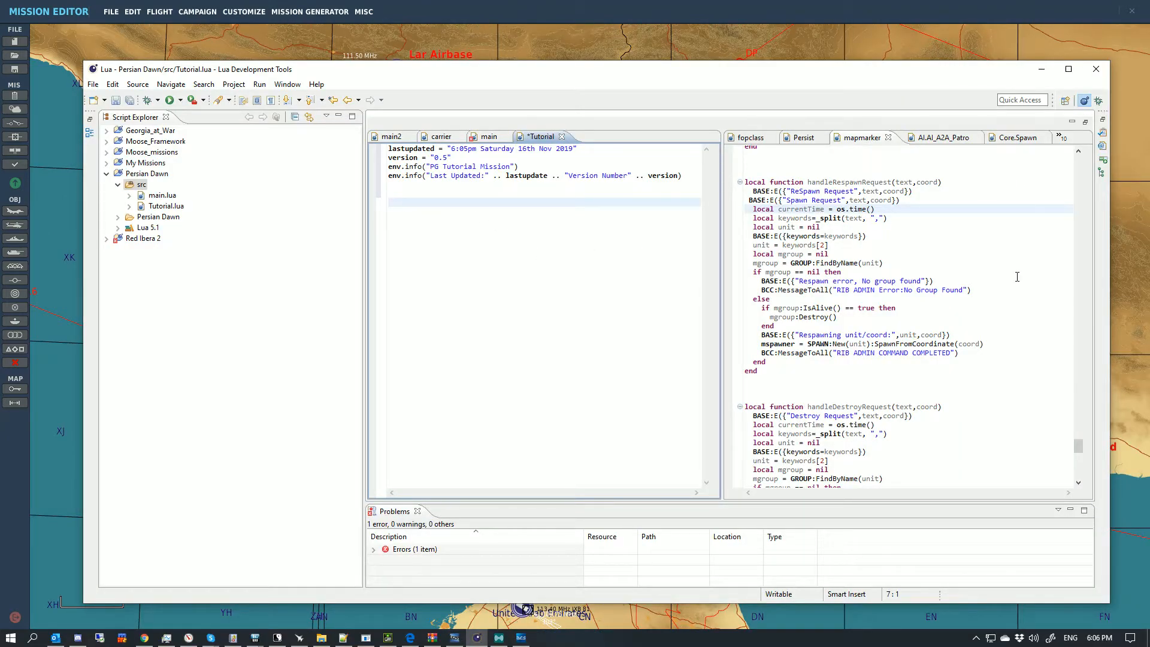
Switch to the browser and look through the MOOSE documentation's module index for the AI air-to-air modules
key(alt+Tab)
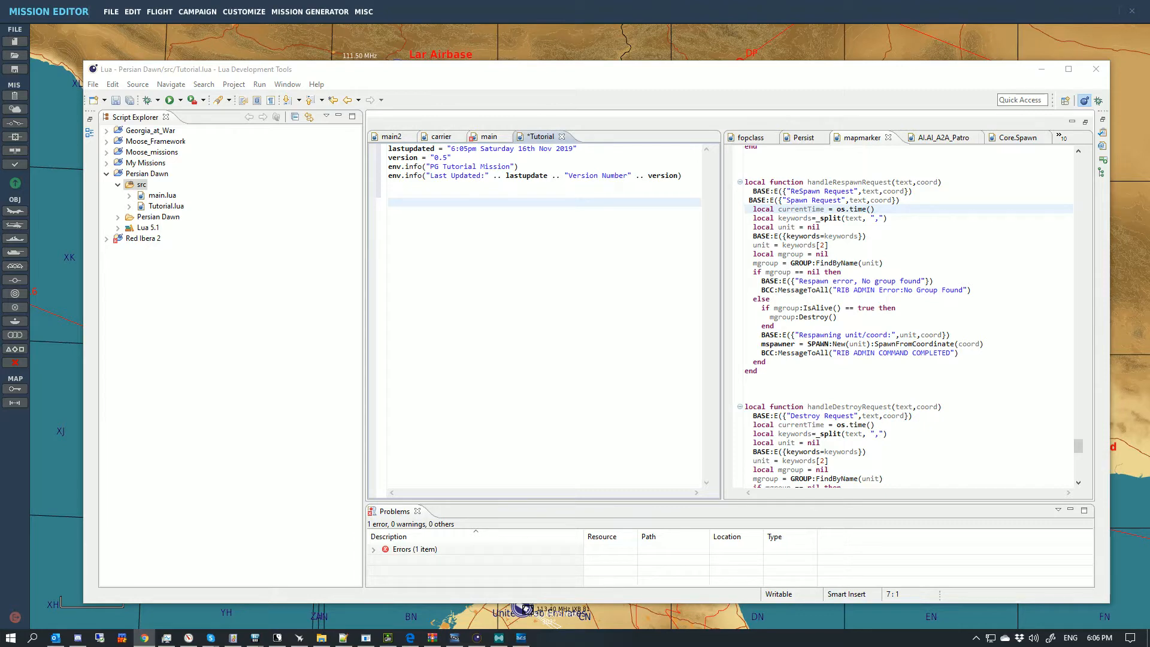
drag(1149, 143, 508, 25)
scroll(595, 239, down, 20)
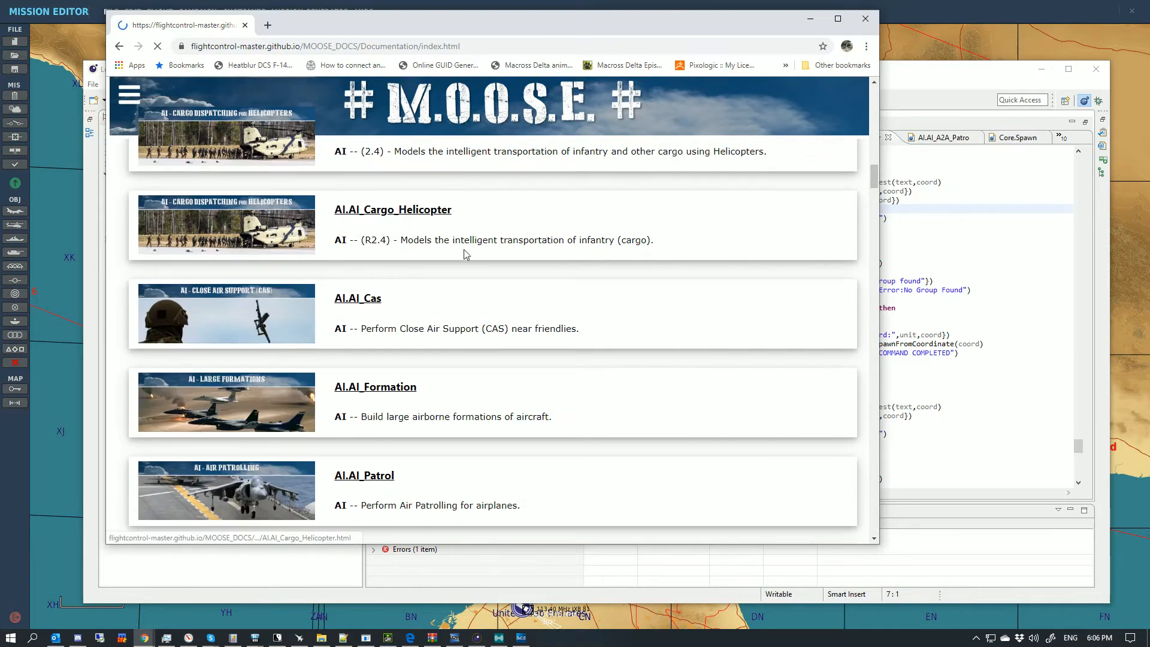
scroll(462, 254, down, 15)
scroll(461, 317, down, 3)
scroll(493, 287, up, 20)
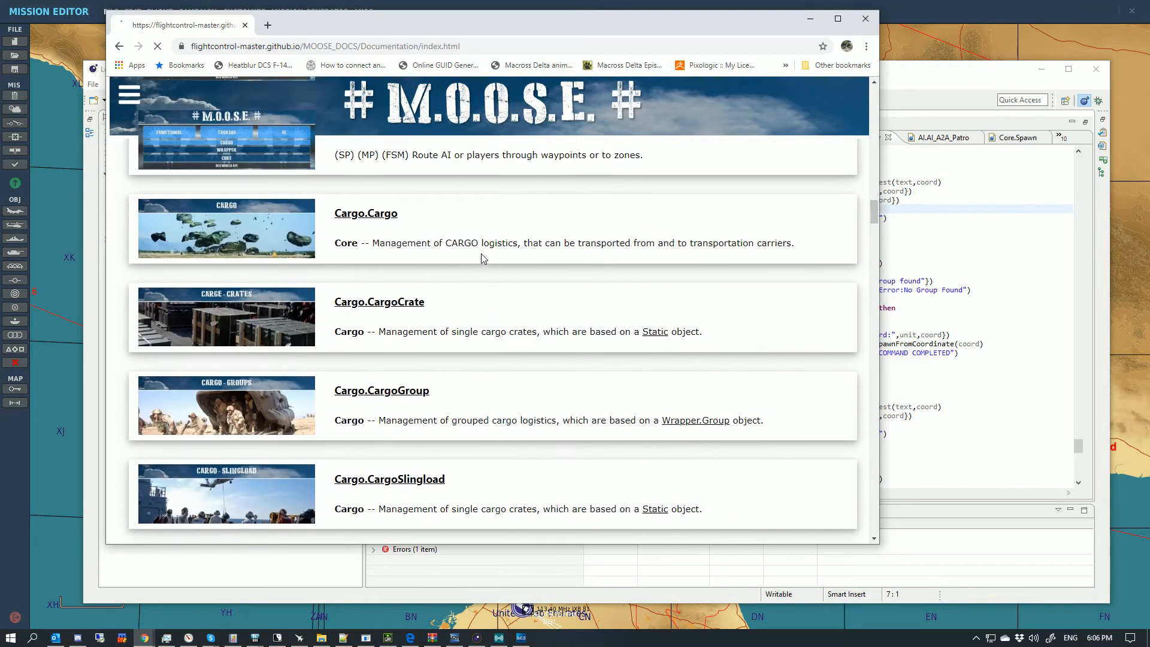
scroll(495, 241, up, 10)
scroll(490, 231, down, 7)
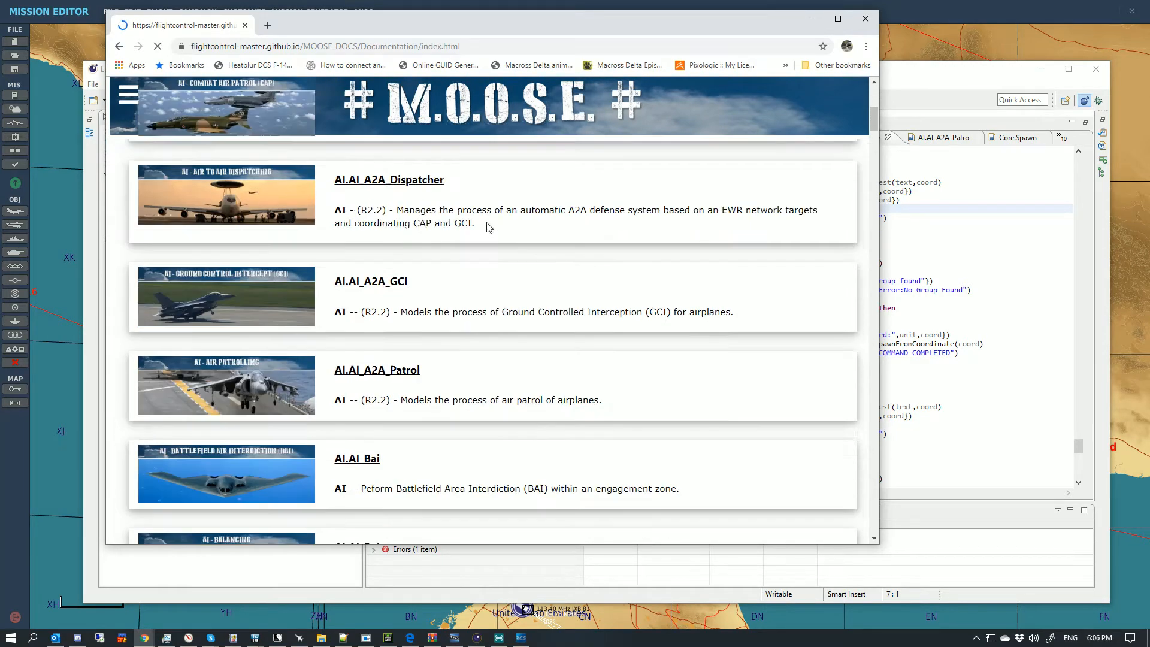
scroll(490, 227, up, 6)
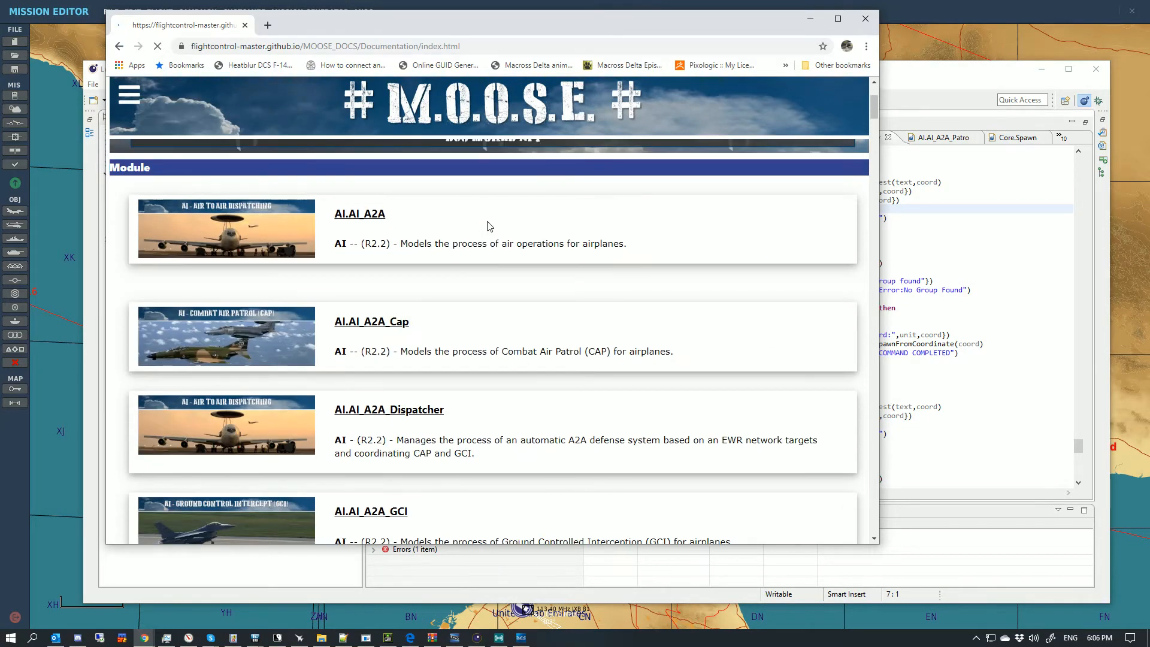
scroll(488, 225, down, 6)
scroll(390, 240, up, 3)
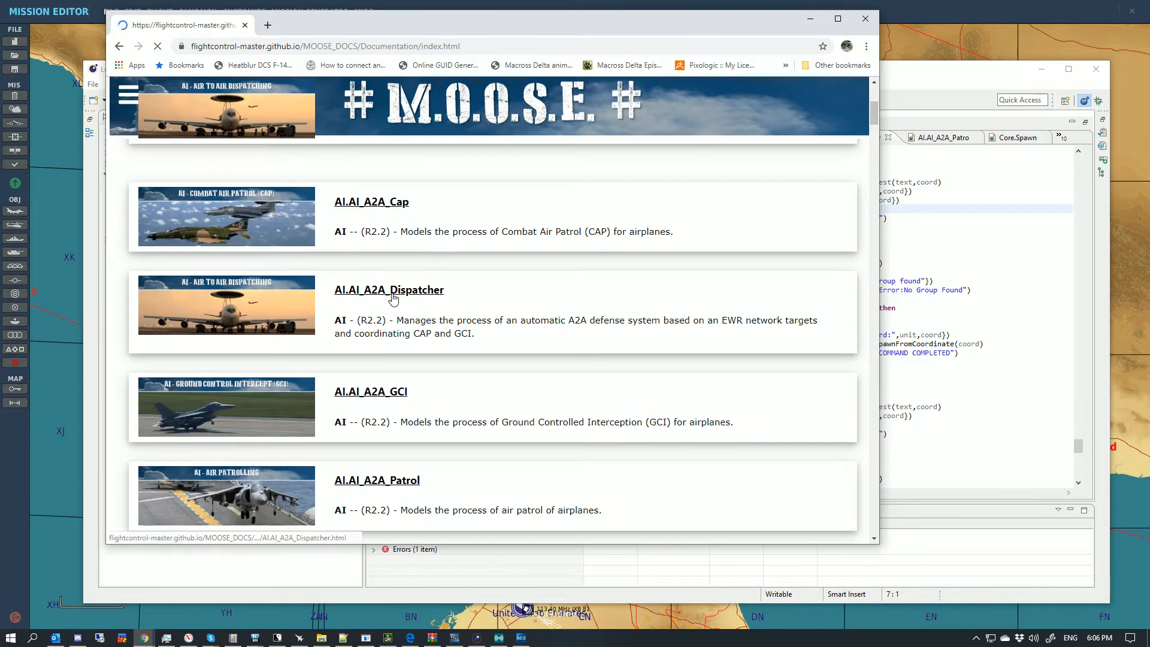
Open the AI.AI_A2A_Dispatcher module documentation and read its feature list
click(374, 291)
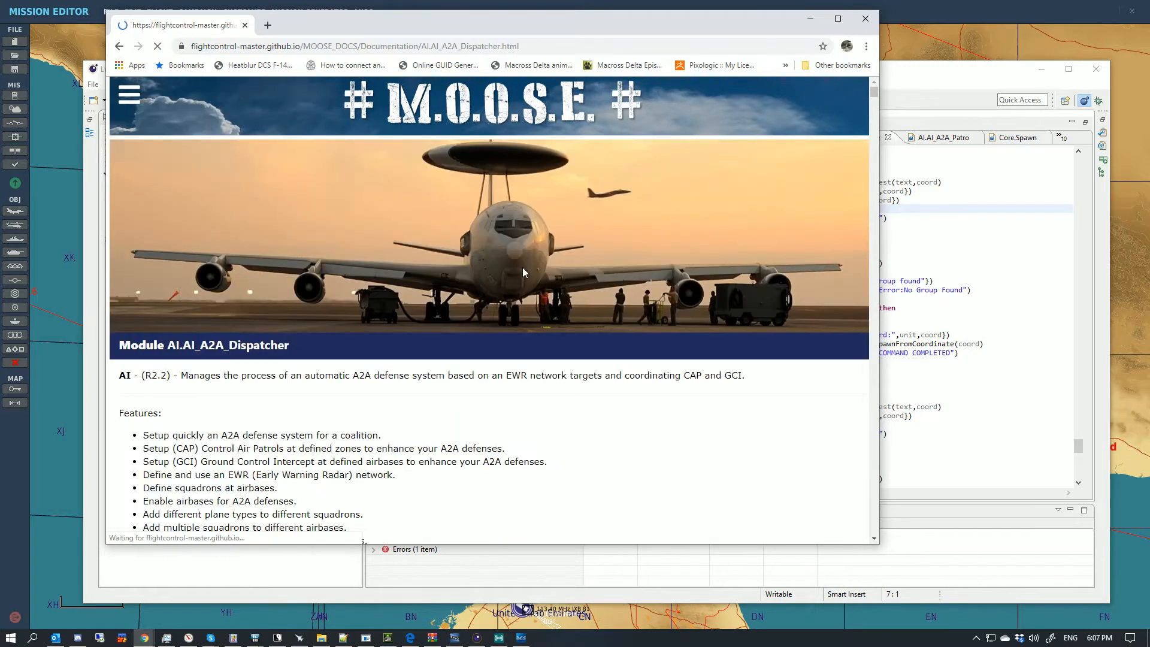
scroll(522, 267, down, 3)
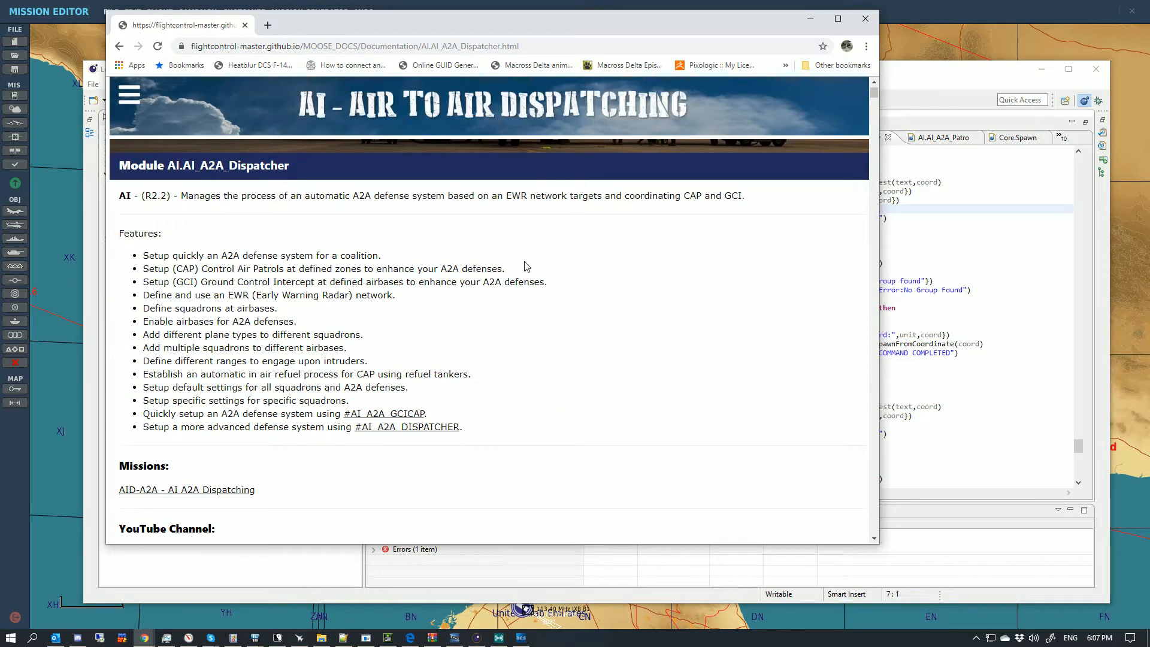
scroll(526, 266, down, 1)
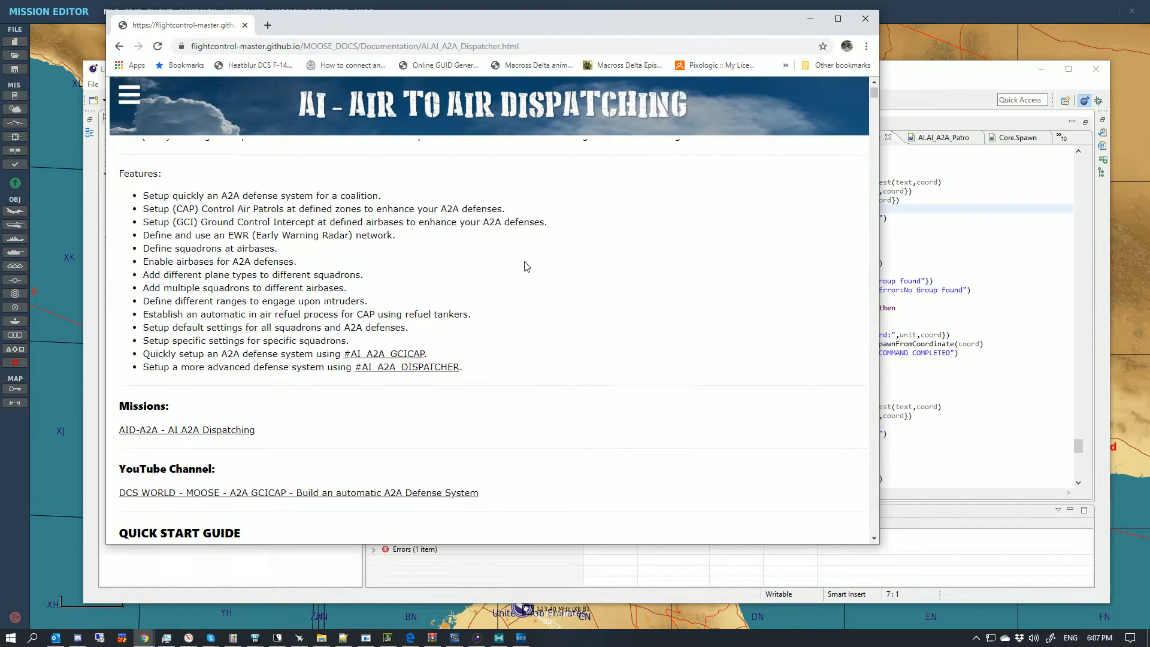
Read through the AI_A2A_DISPATCHER documentation to its constructor example defining a SET_GROUP for the EWR network
scroll(525, 263, down, 2)
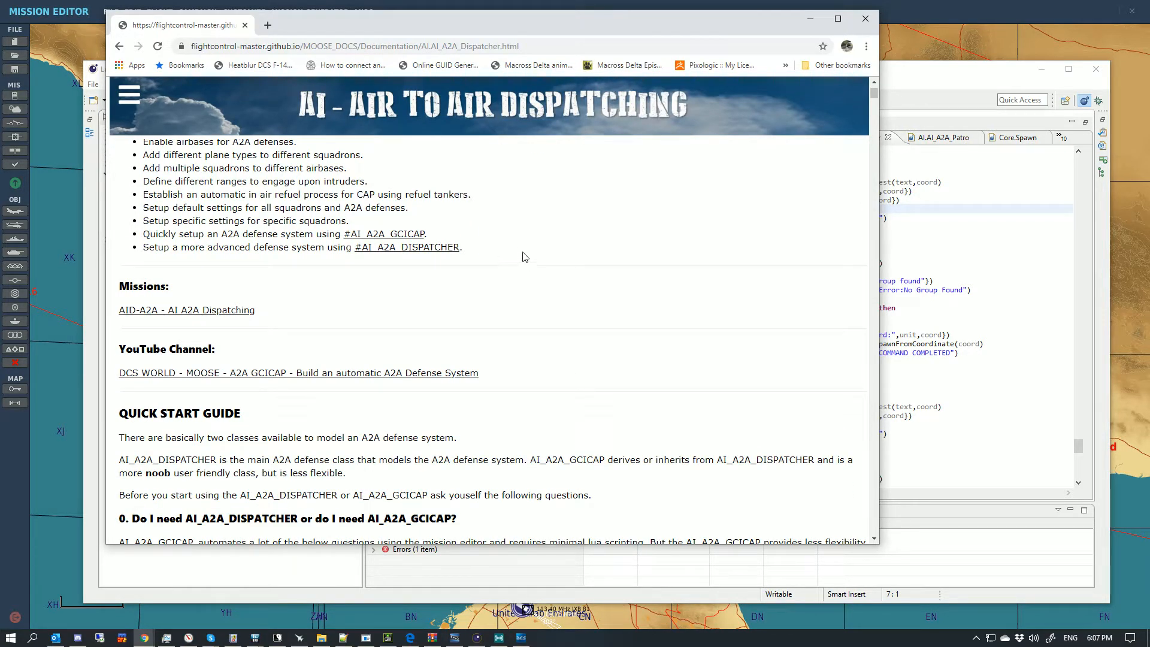
scroll(524, 257, up, 2)
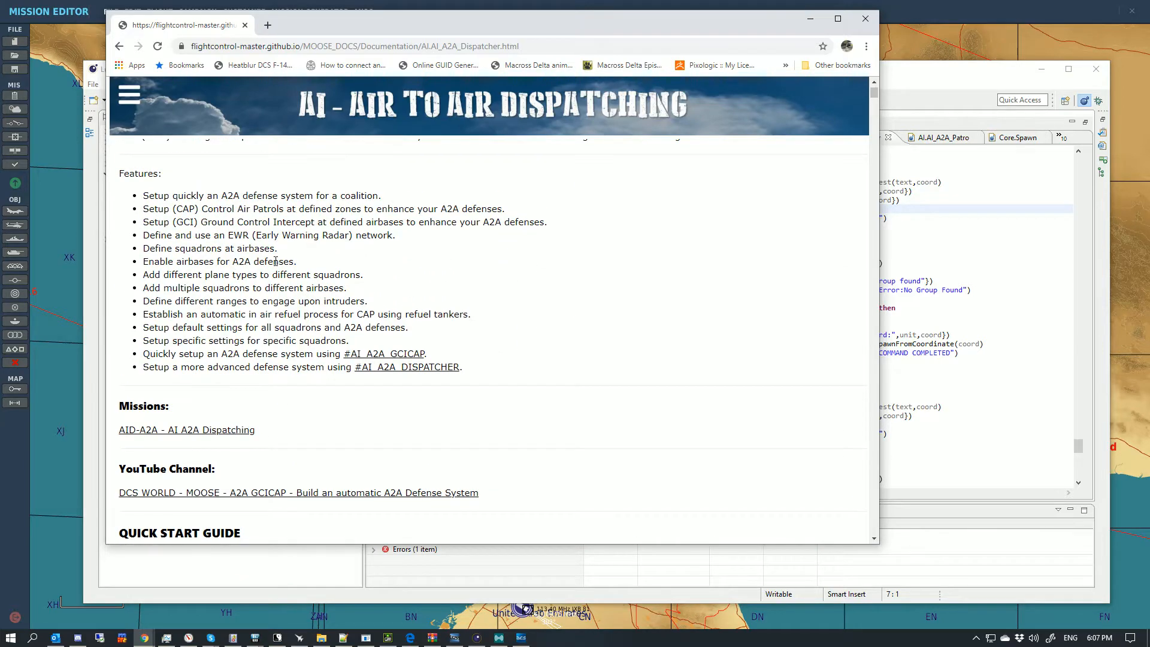
scroll(400, 251, down, 15)
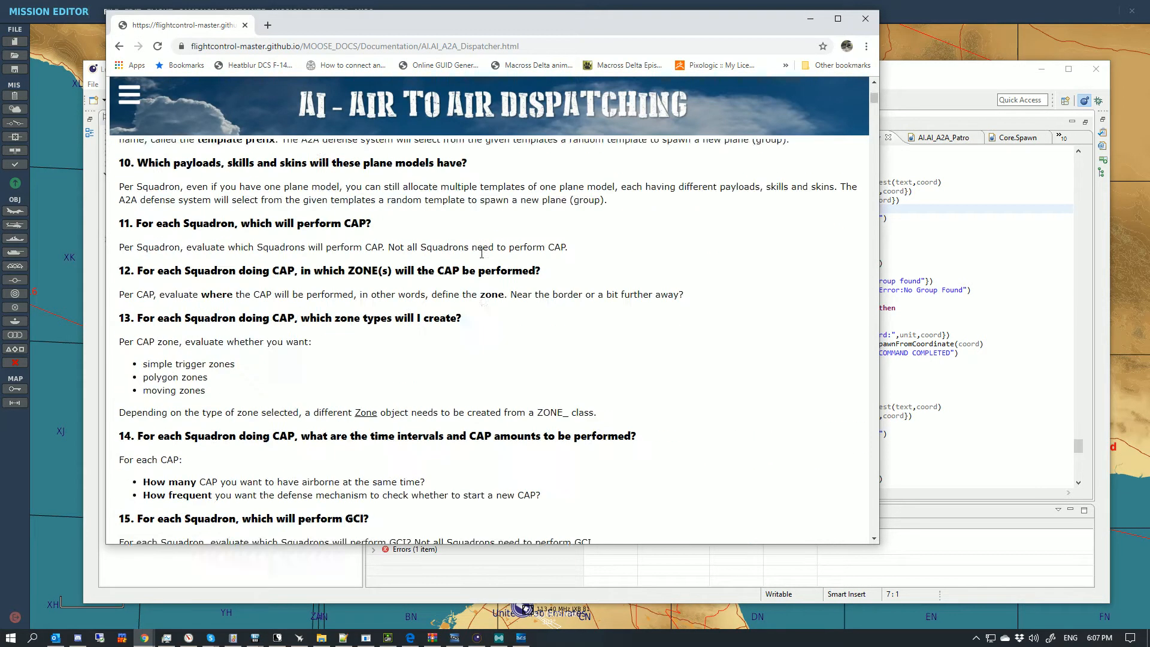
scroll(481, 254, down, 10)
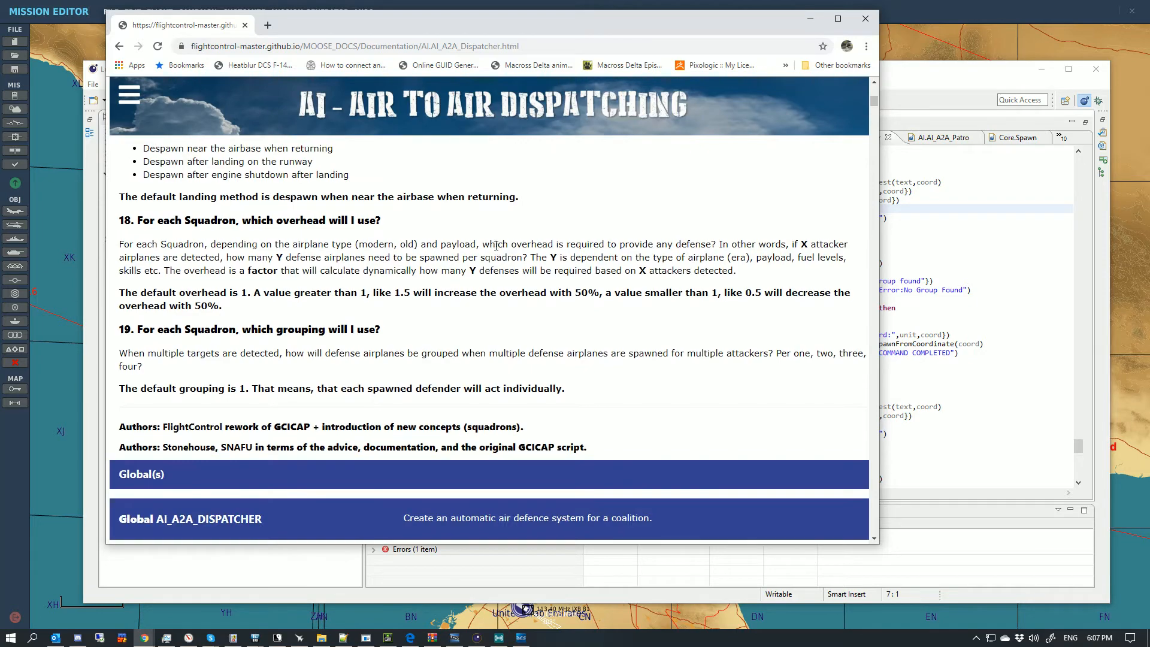
scroll(535, 242, down, 8)
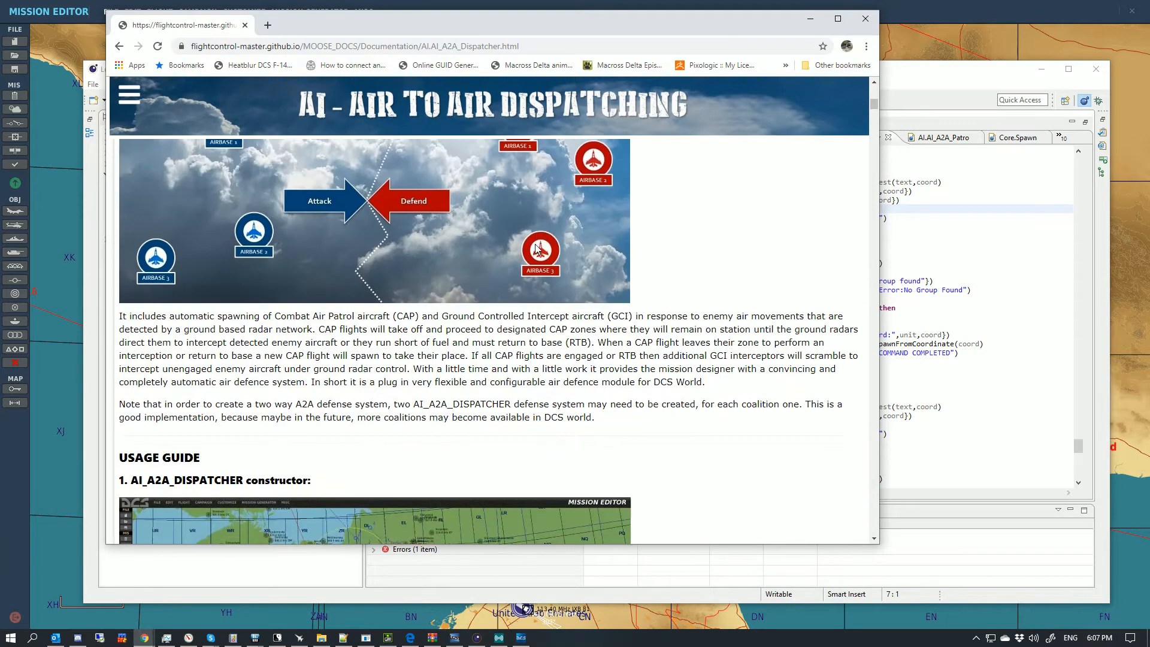
scroll(535, 243, up, 1)
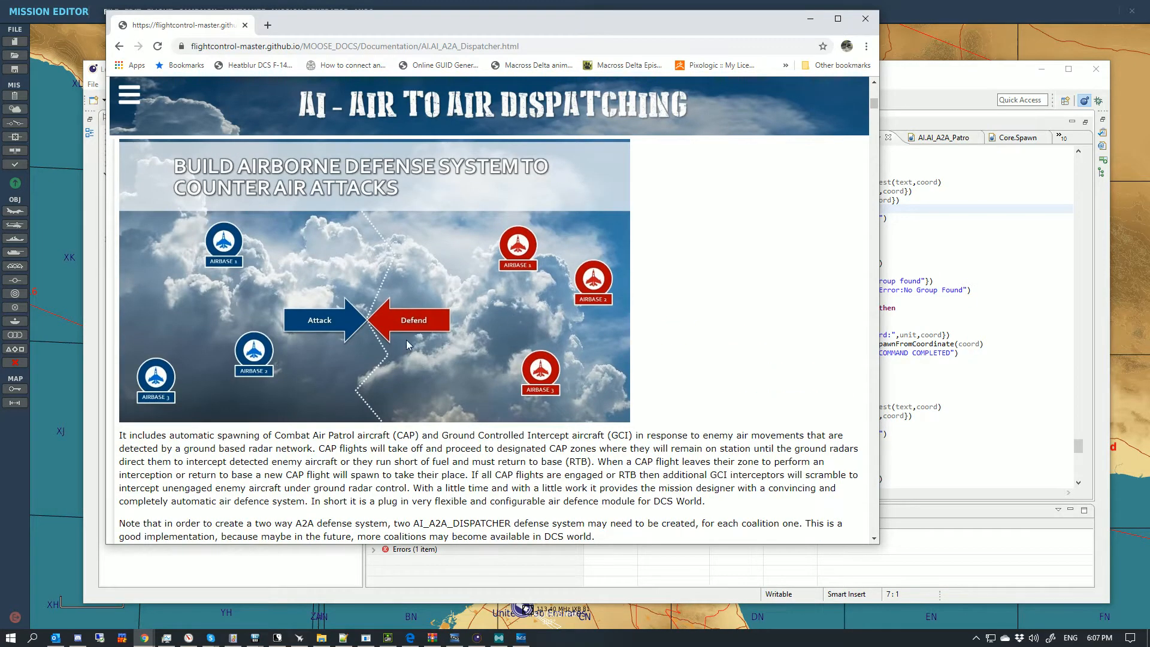
scroll(406, 340, down, 15)
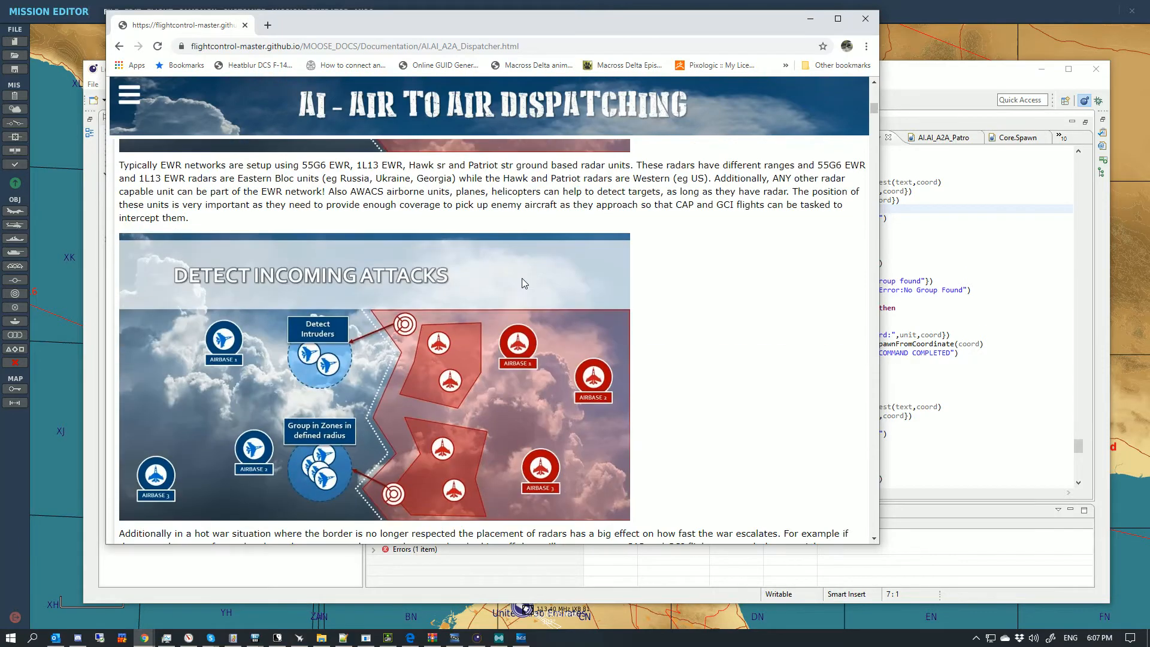
scroll(522, 279, down, 18)
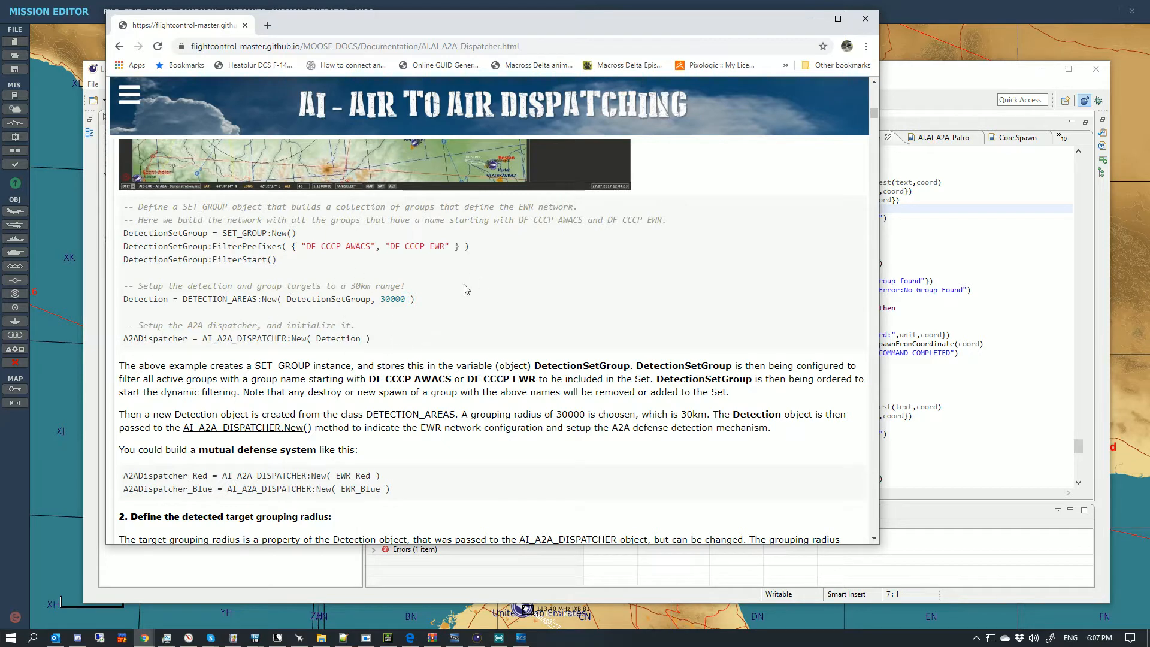
drag(178, 246, 410, 277)
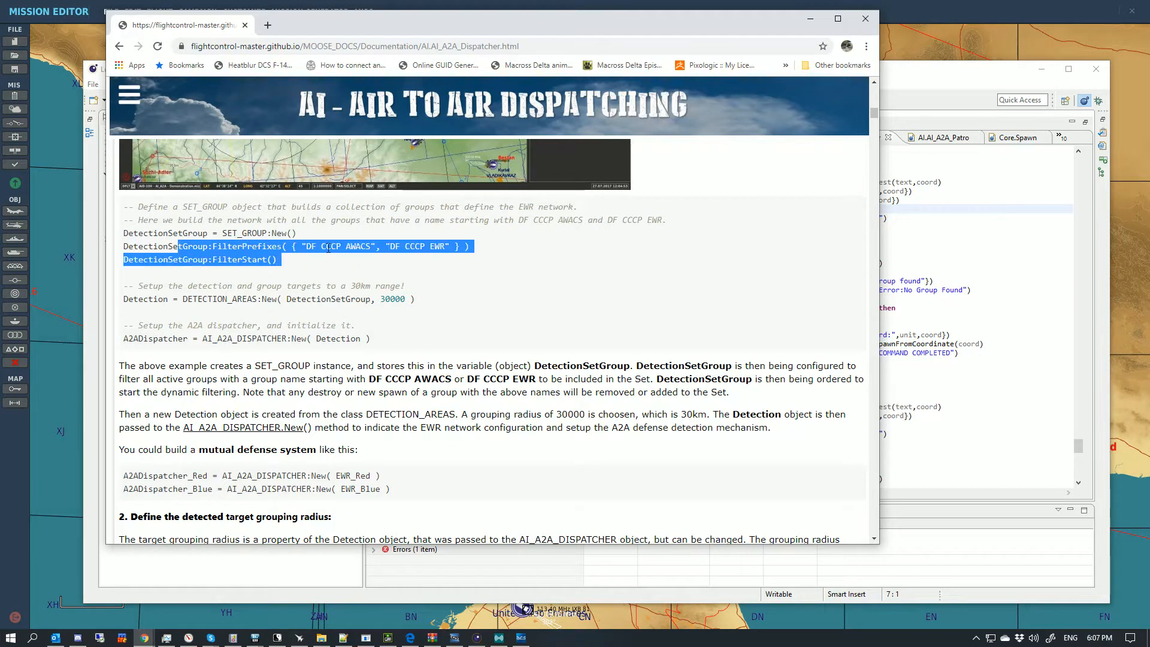
drag(263, 220, 432, 252)
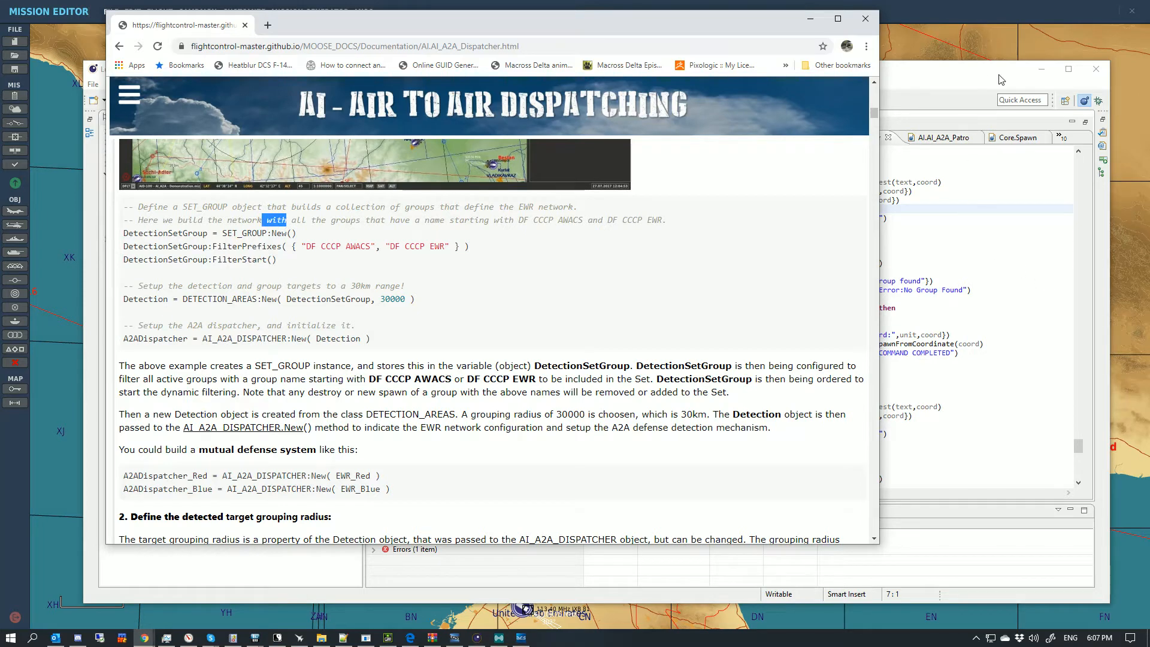
Switch to Lua Development Tools, place its window beside the documentation, and add REDDetectinSetGroup = SET_GROUP:New() to Tutorial.lua
click(982, 81)
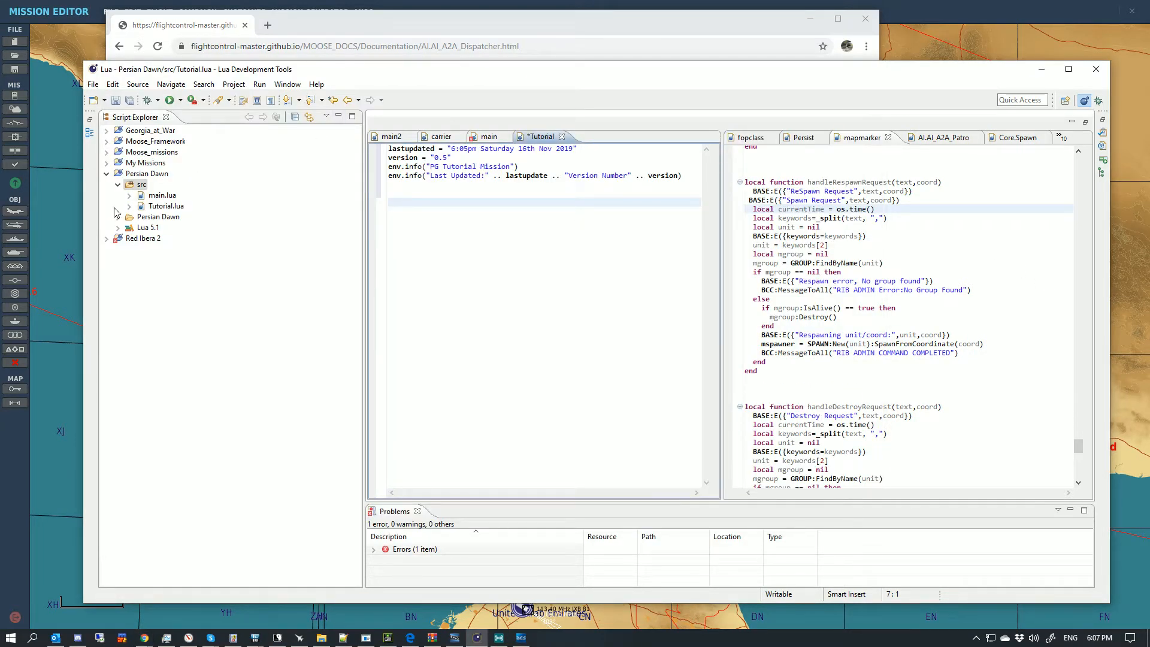
drag(80, 230, 416, 231)
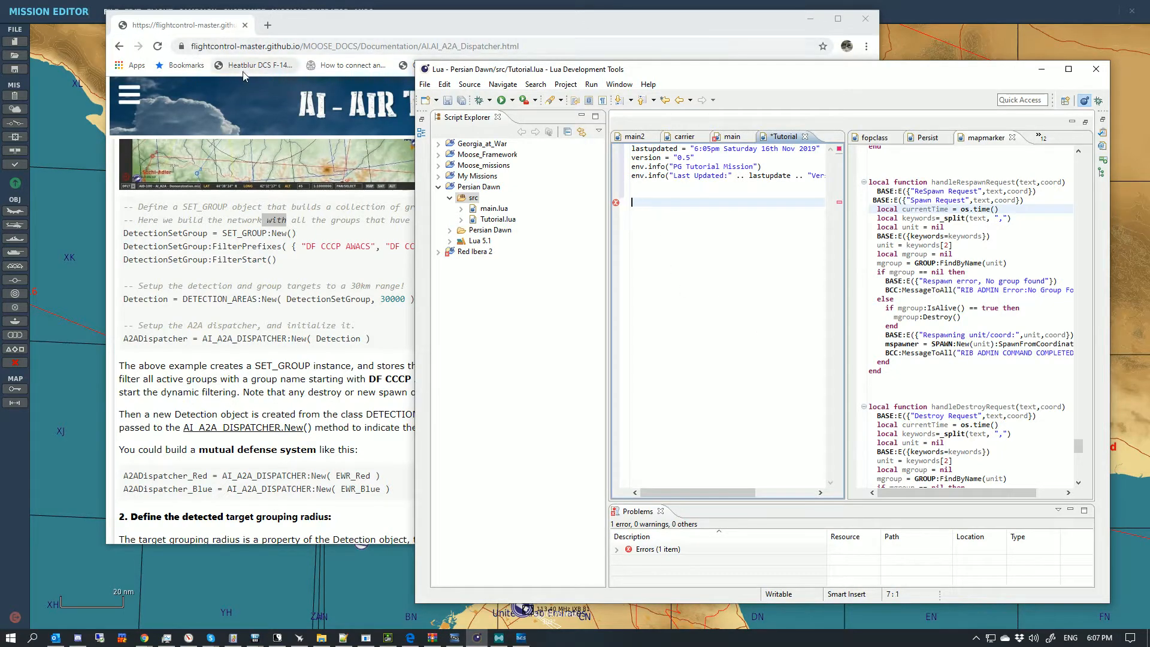
text(RED)
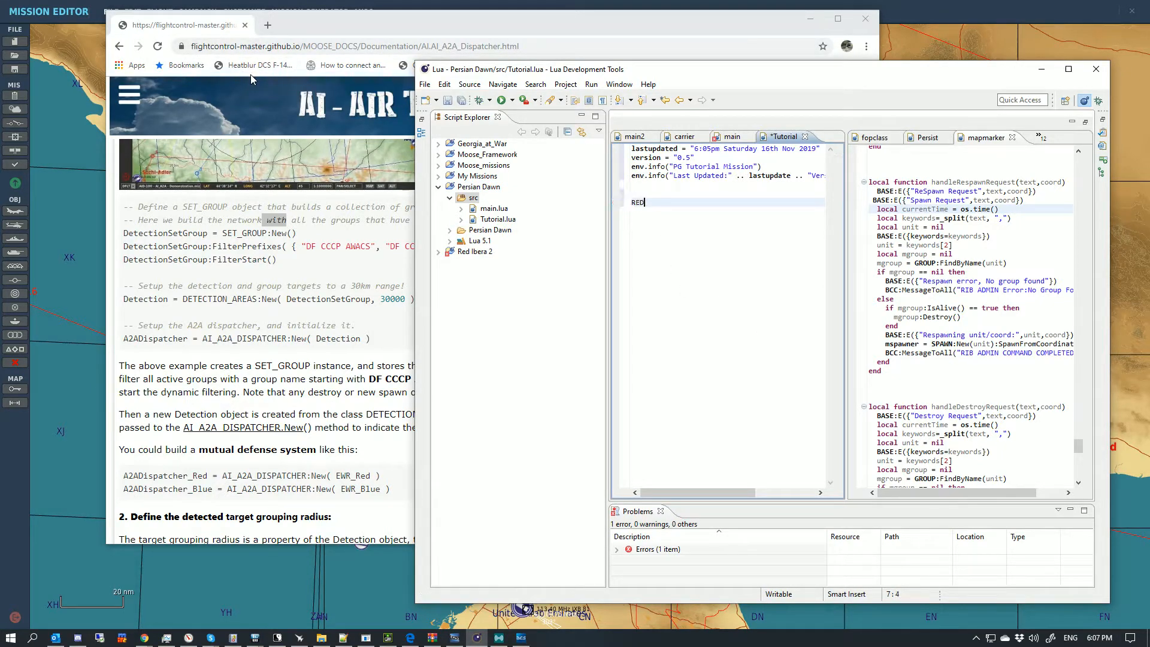
text(DetectinSetGroup = )
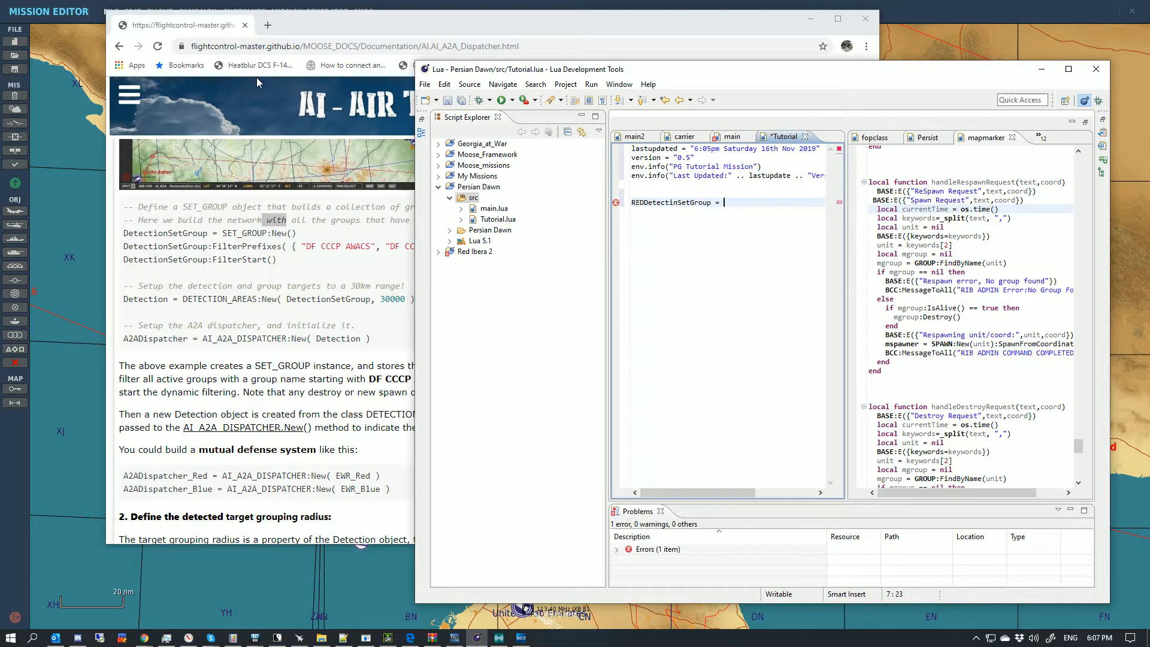
text(SET_GROUP:N)
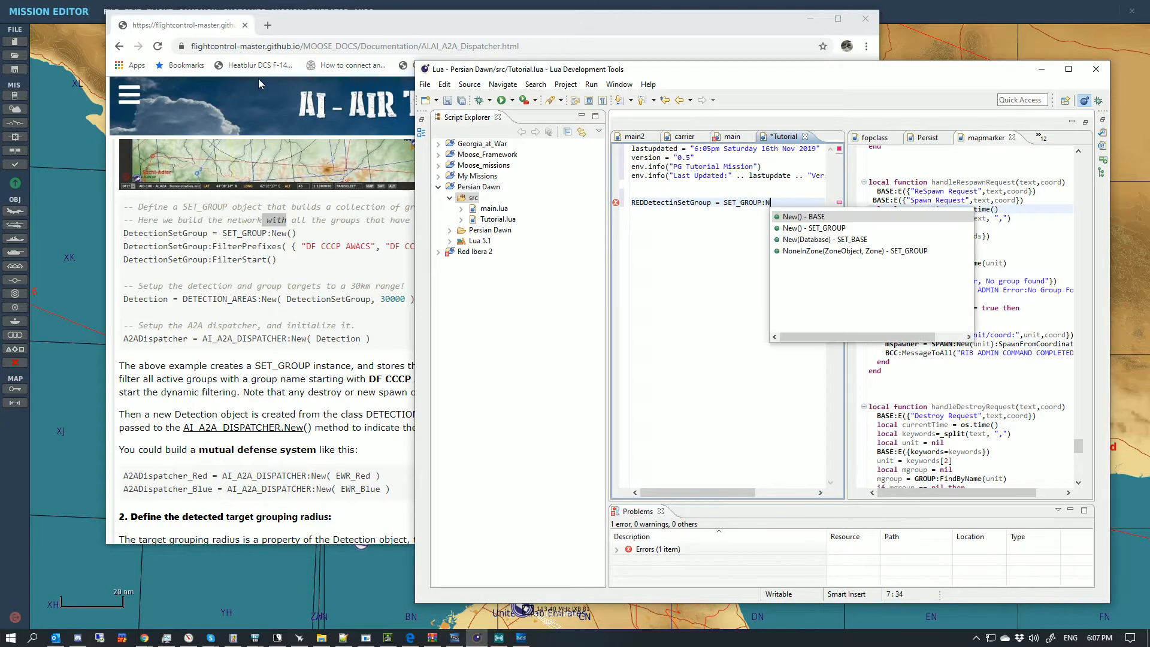
text(ew()
key(Return)
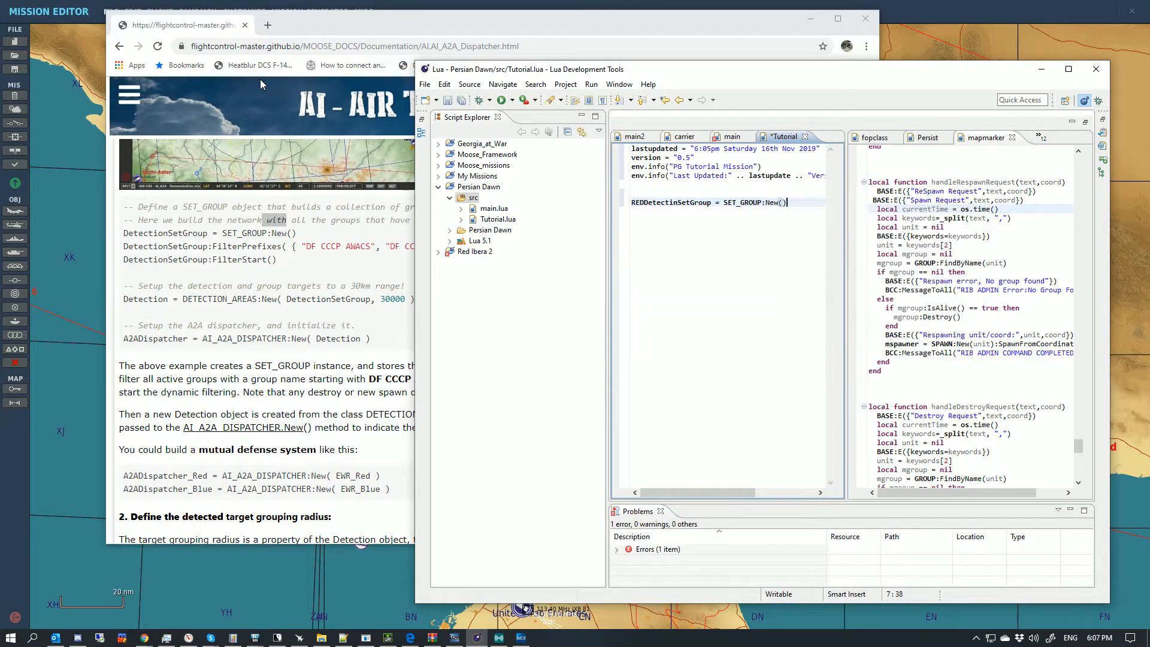
key(Return)
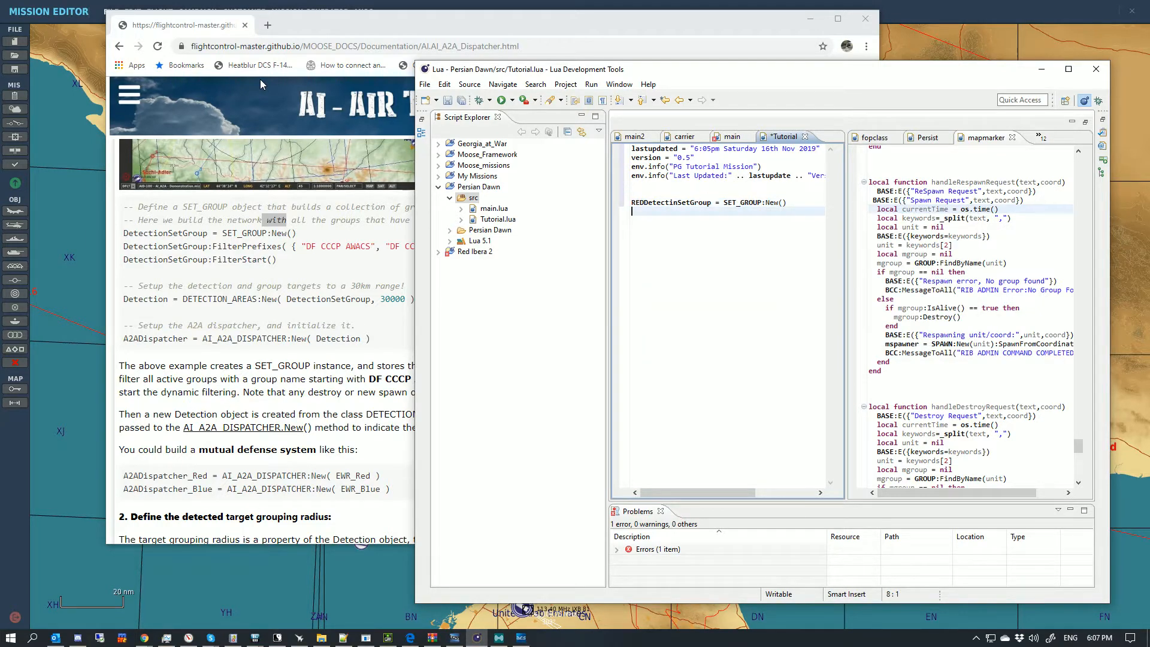
double_click(639, 204)
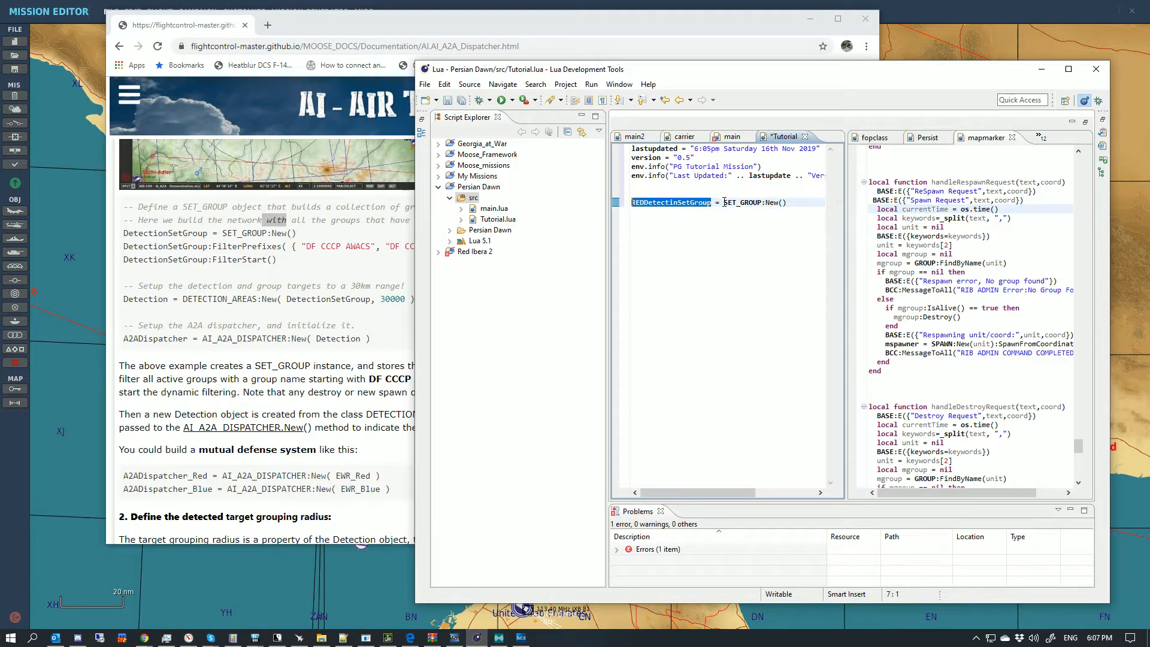
drag(723, 203, 759, 209)
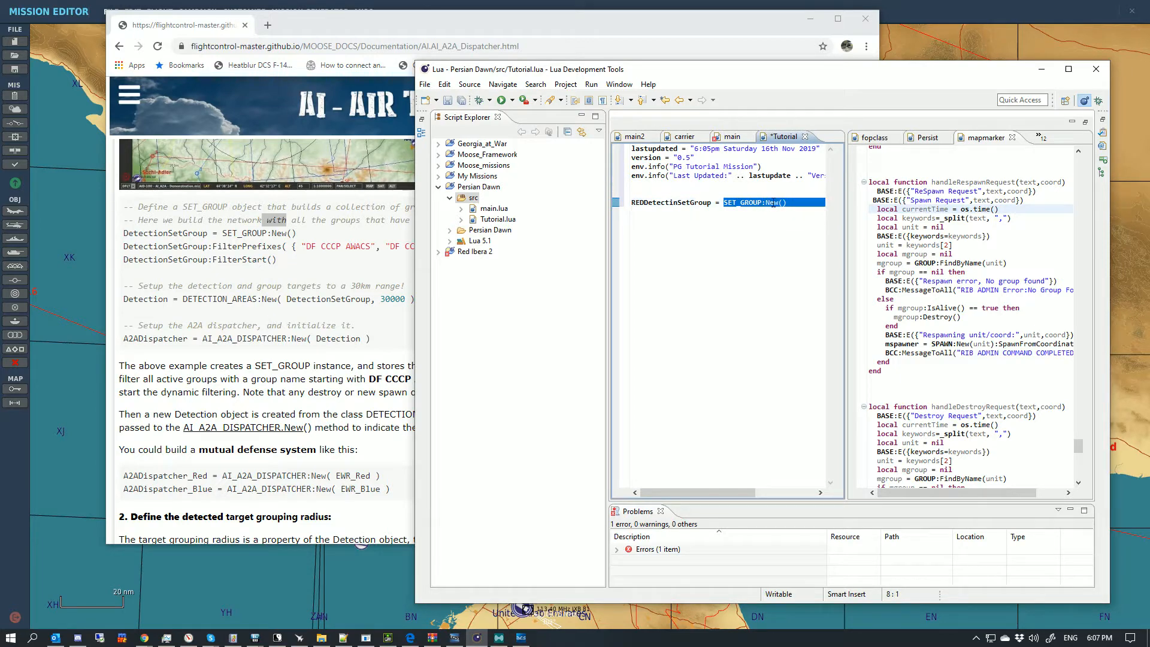
mouse_move(773, 202)
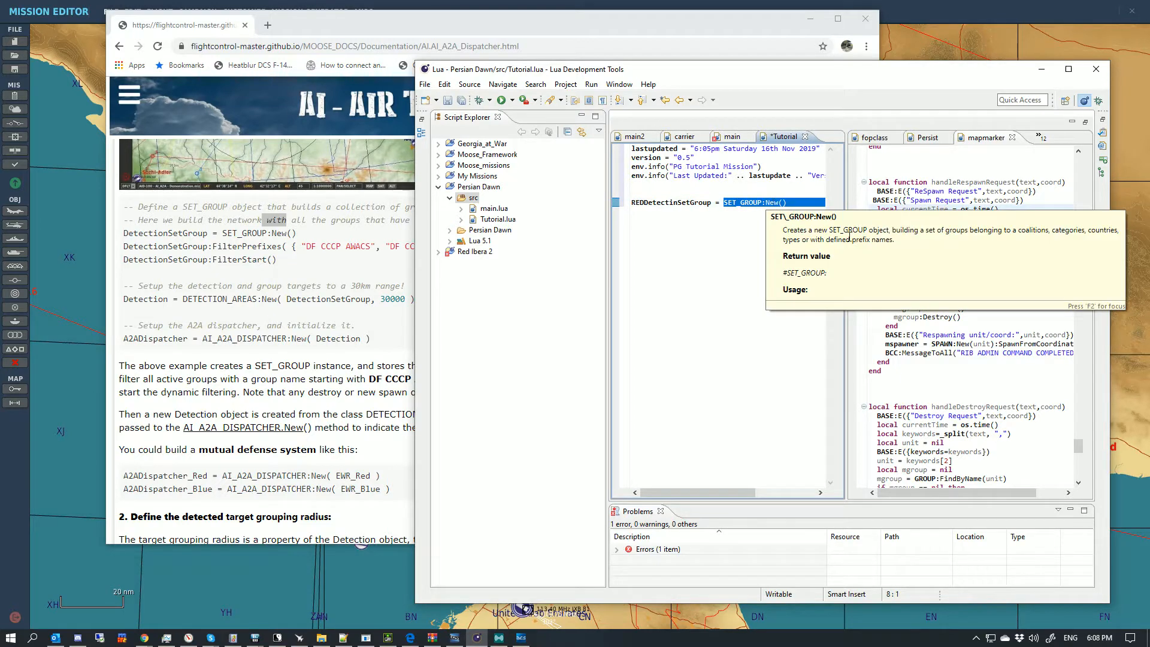
scroll(806, 273, down, 1)
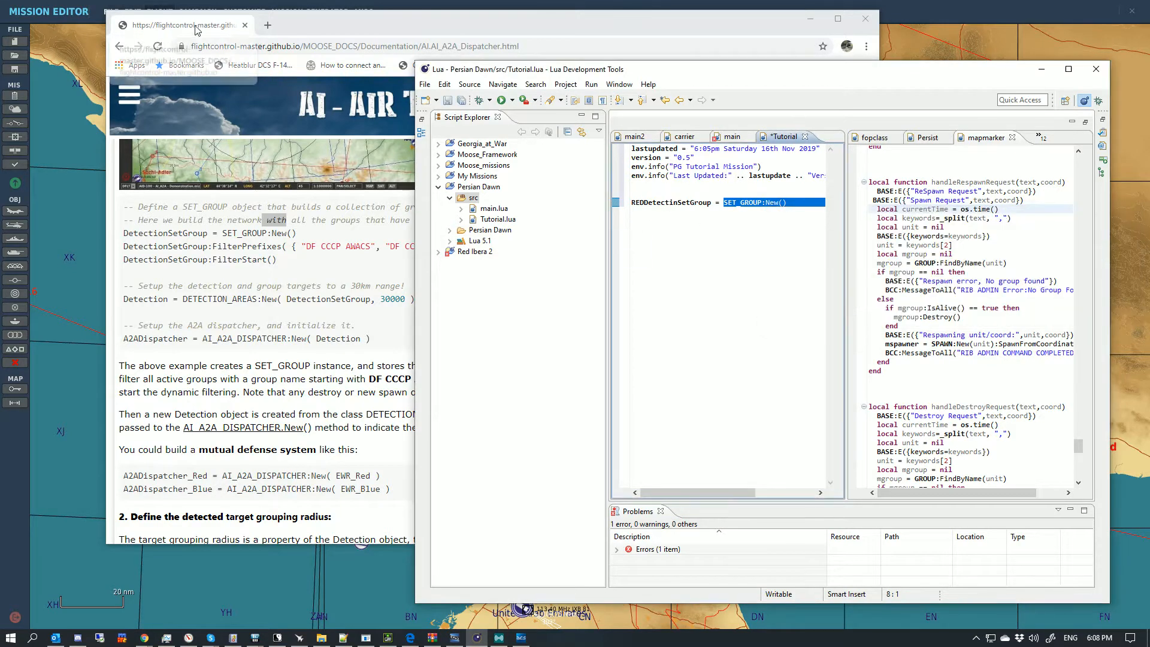
text(Red)
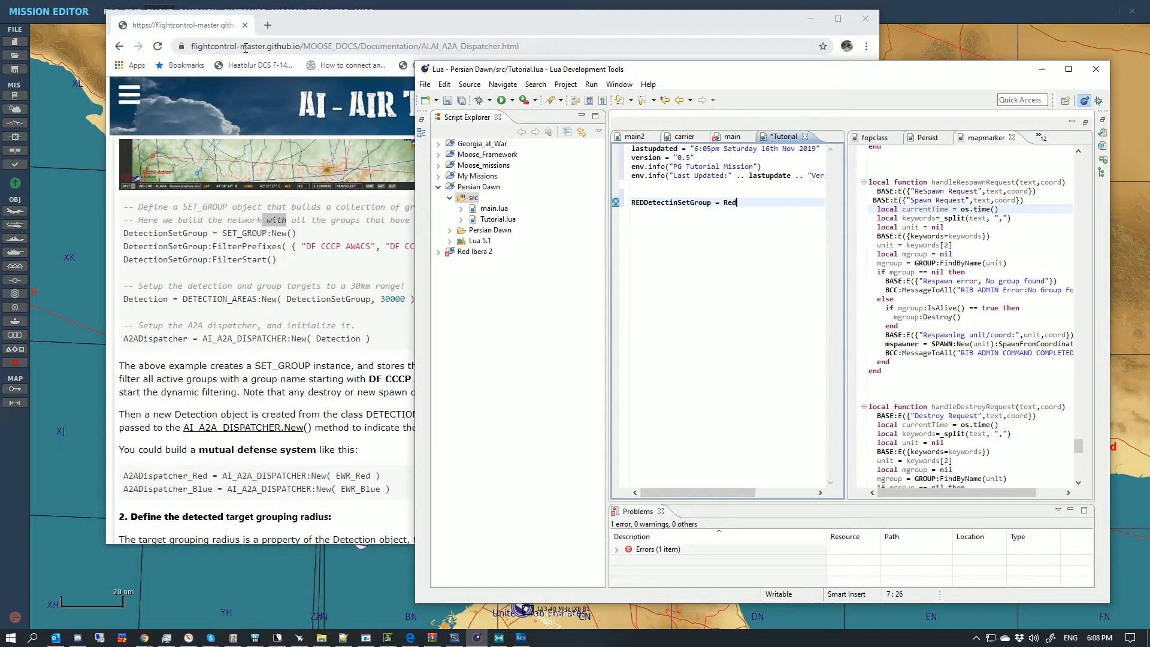
key(ctrl+z)
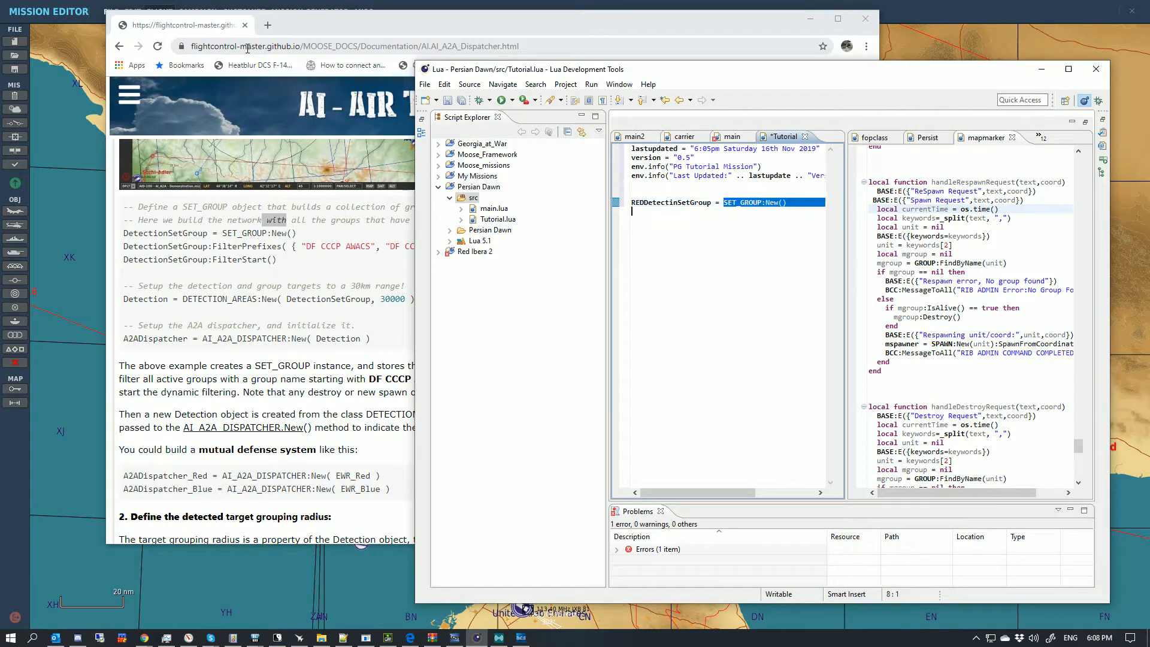
Start another line with REDDe below the SET_GROUP:New() line and shorten the variable name above to REDDetSetGroup
key(End)
key(Return)
text(REDDe)
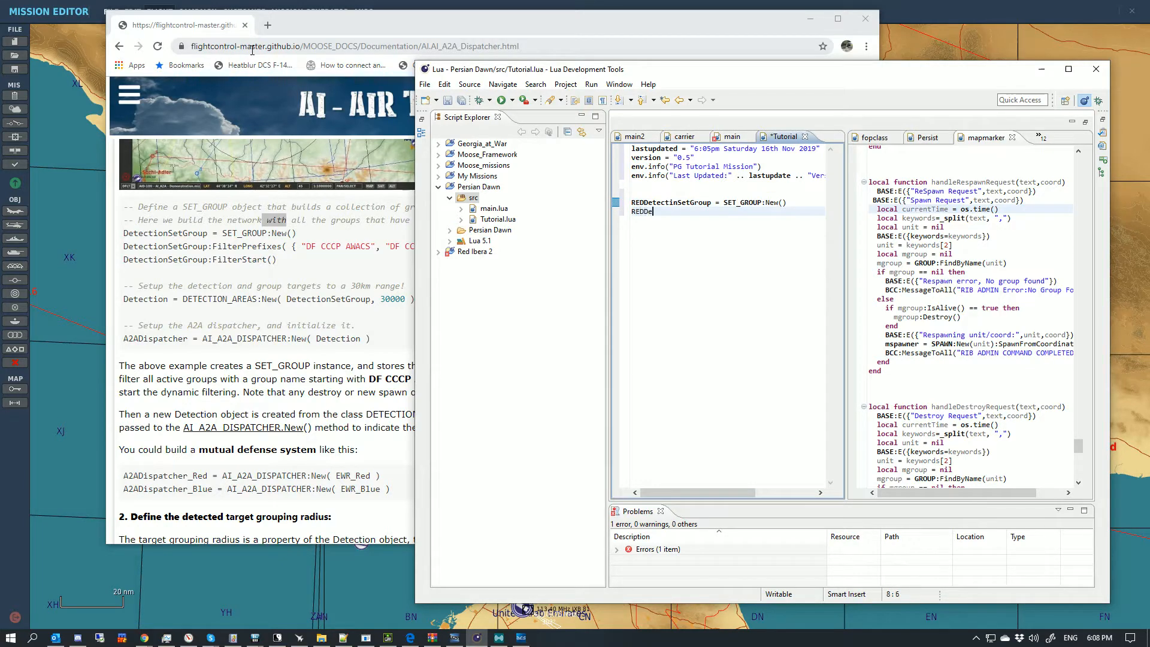
key(Up)
key(Right)
key(Delete)
key(Delete)
key(Delete)
key(Delete)
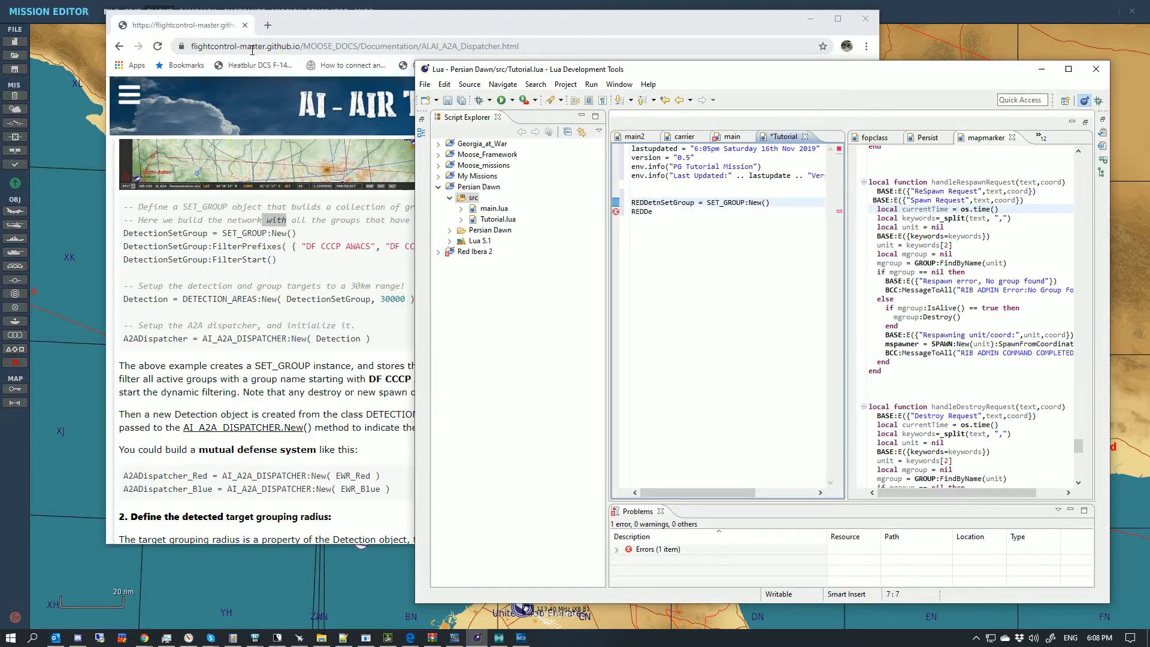
key(Delete)
key(Down)
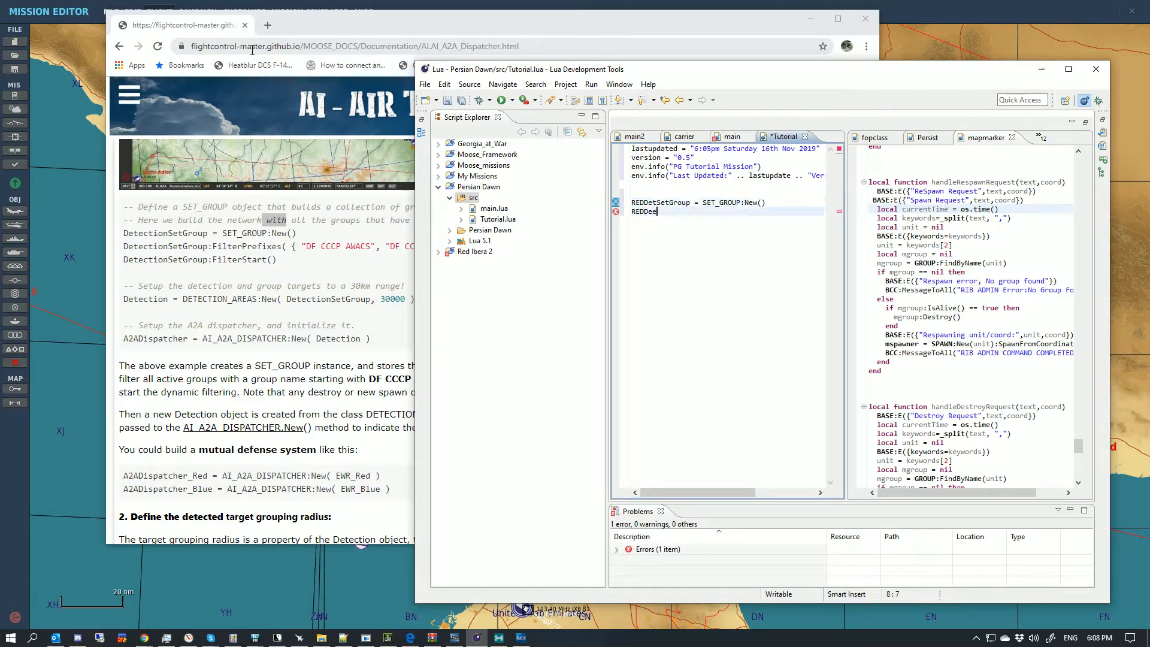
Complete the second line as REDDetSetGroup:FilterPrefixes({"RED AWAC","RED RADAR"})
text(tSetGroup:Fil)
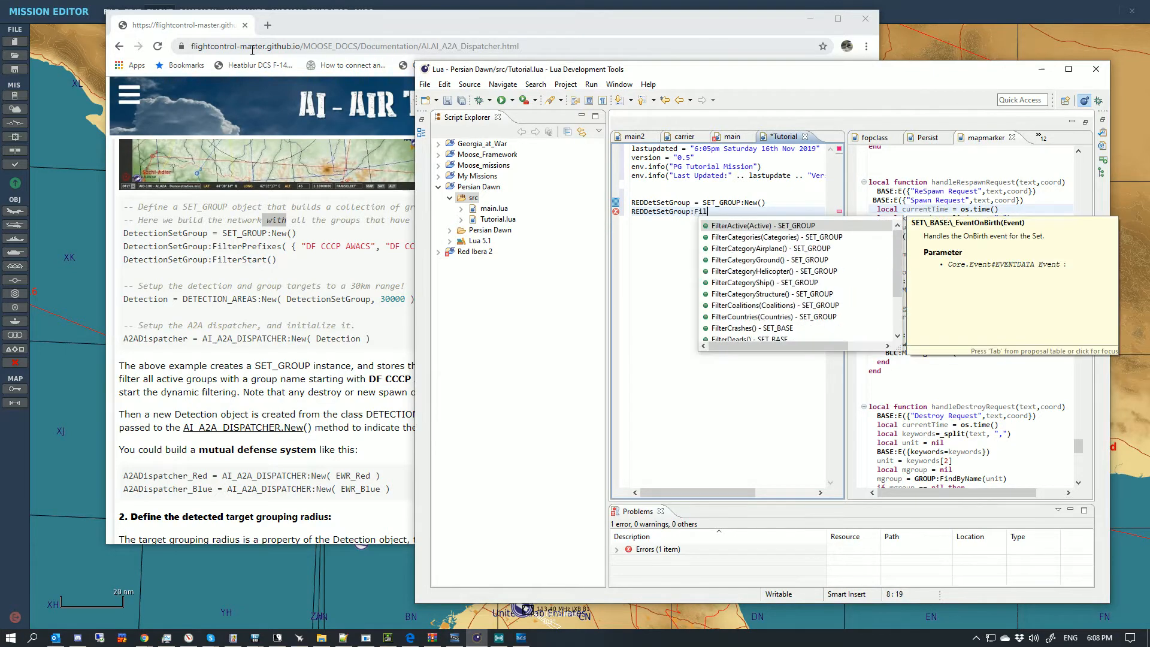
text(terPrex)
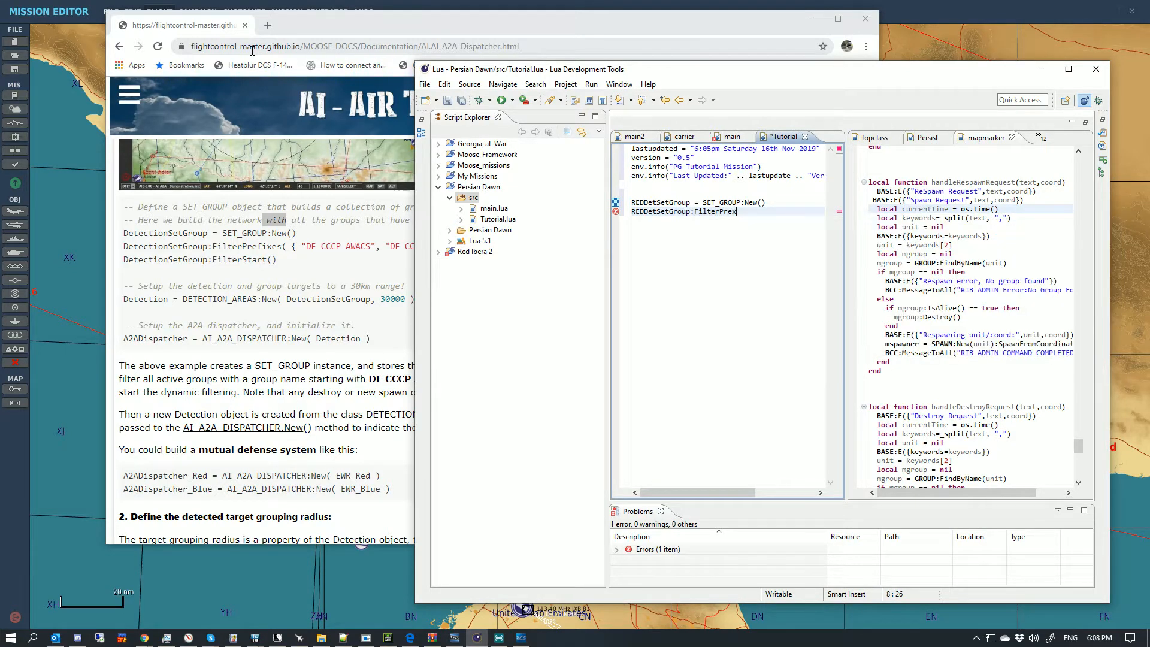
text(fixes({)
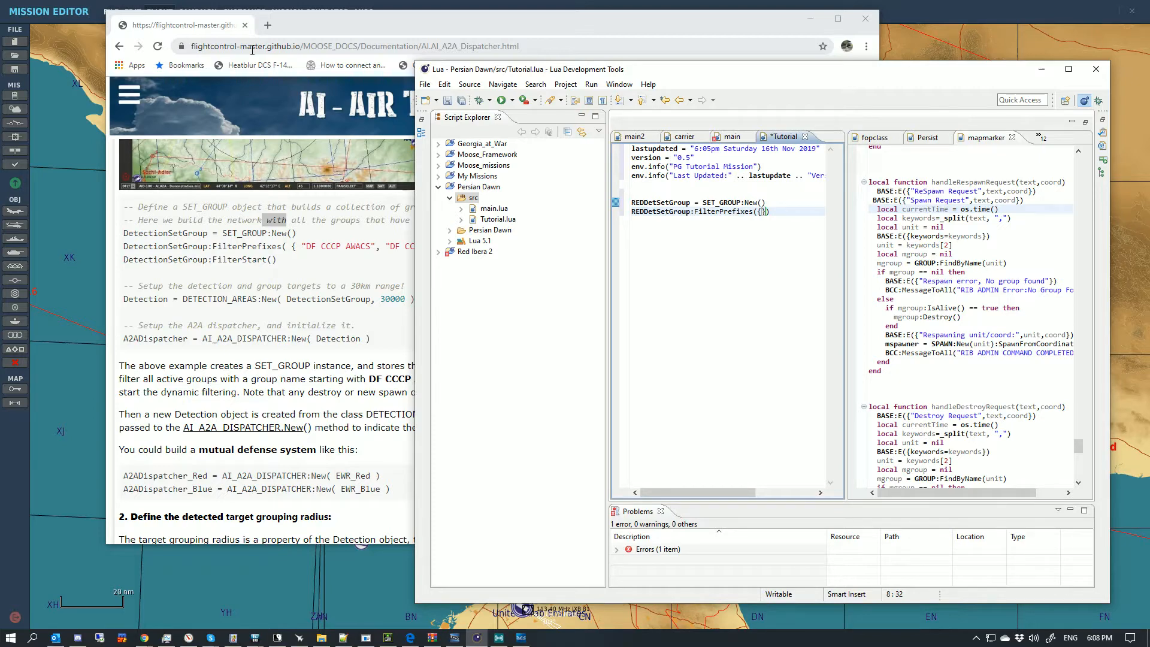
mouse_move(735, 211)
text("RED AWAC","RED RADAR")
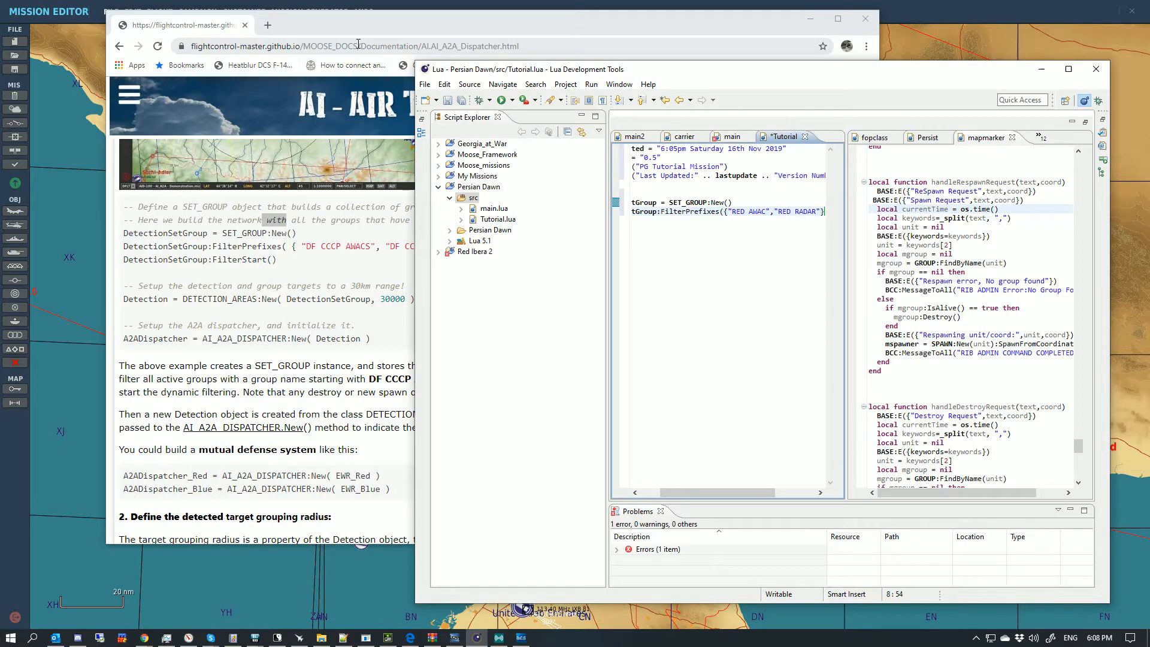
Move the documentation window so it overlaps the script less and start a new line below the FilterPrefixes call in Tutorial.lua
drag(182, 13, 109, 9)
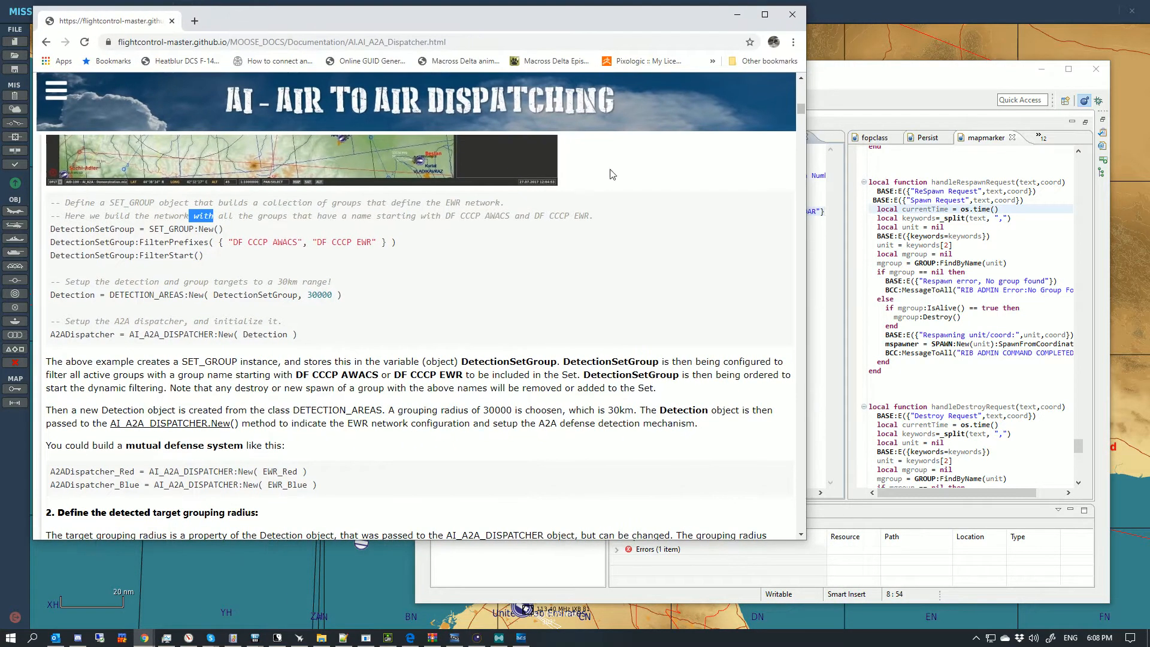
key(alt+Tab)
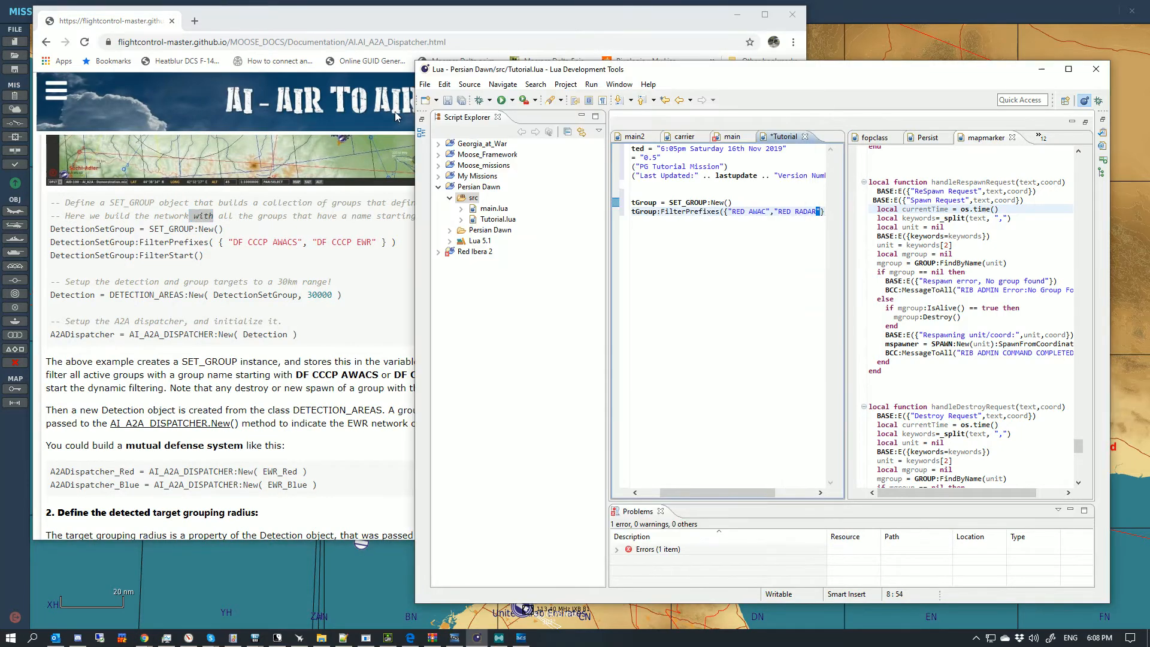
key(End)
key(Return)
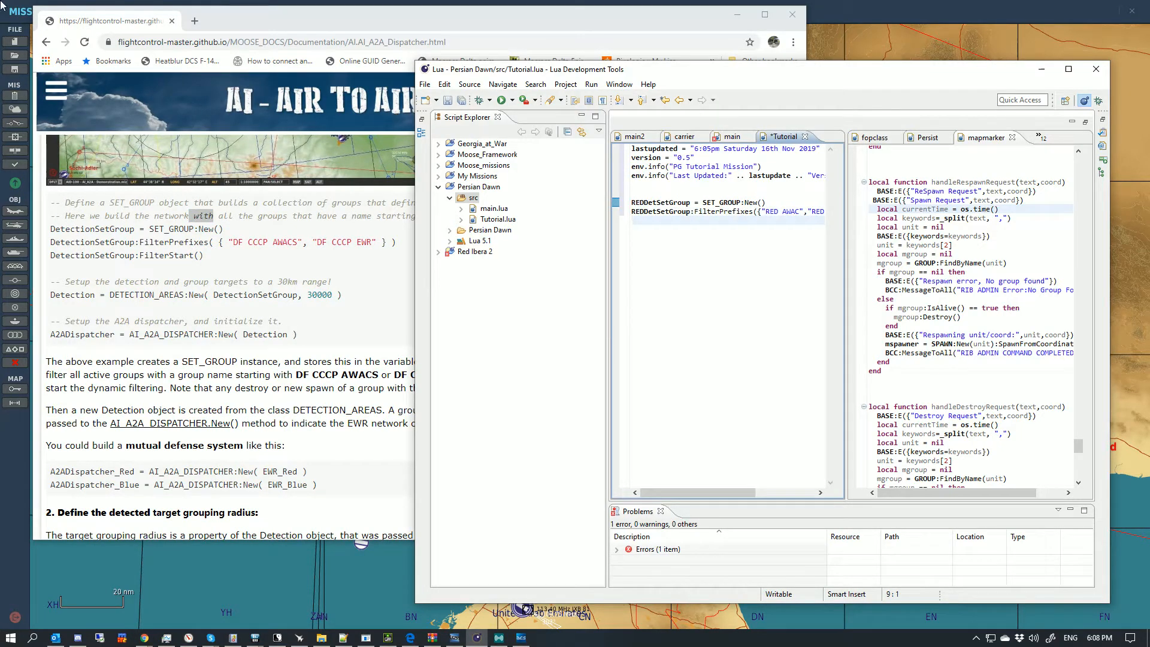
Add the line REDDetSetGroup:FilterStart() below the FilterPrefixes call, followed by blank lines
text(D)
key(BackSpace)
text(RedD)
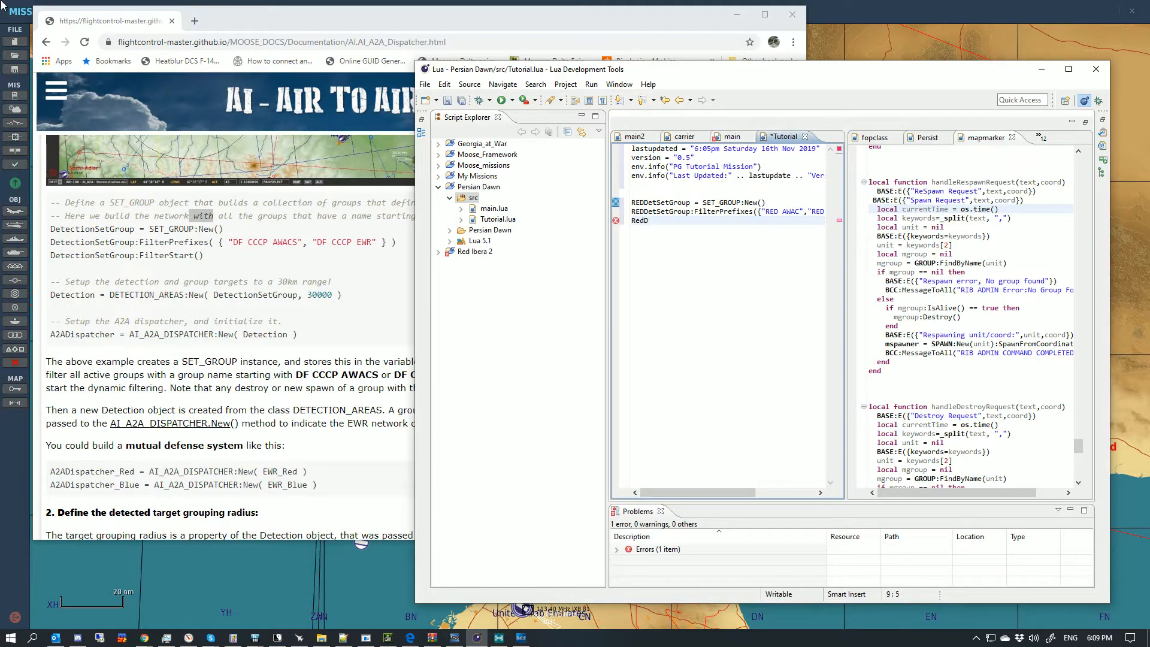
key(BackSpace)
key(BackSpace)
key(BackSpace)
text(EDDetSetGroup:Filt)
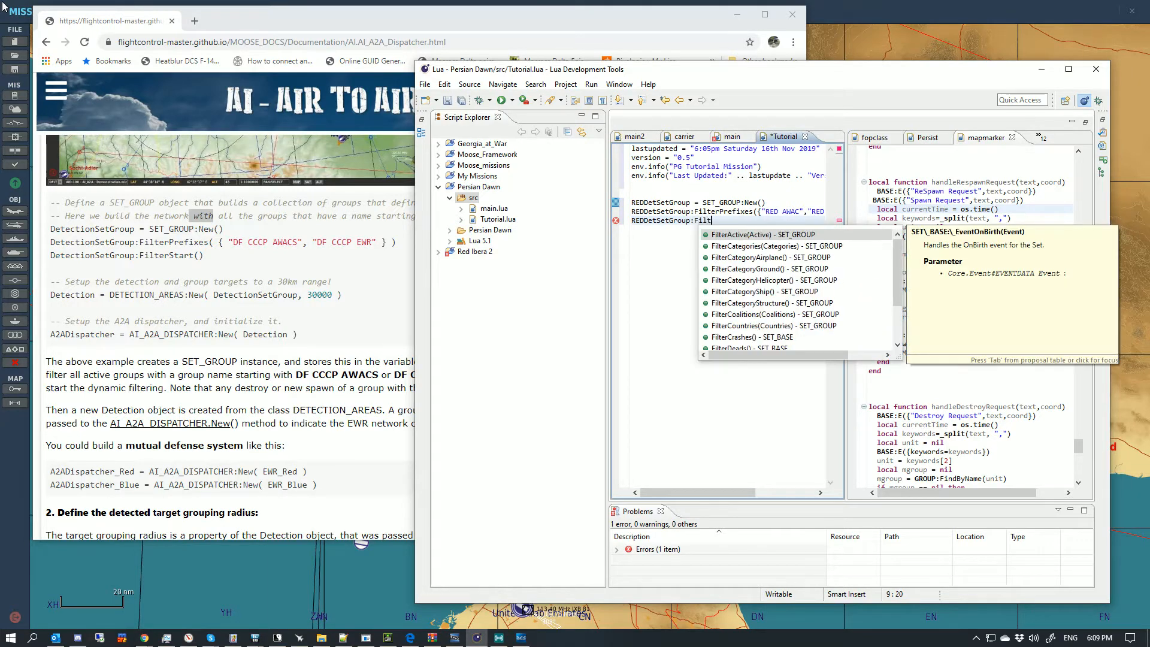
text(erStart)
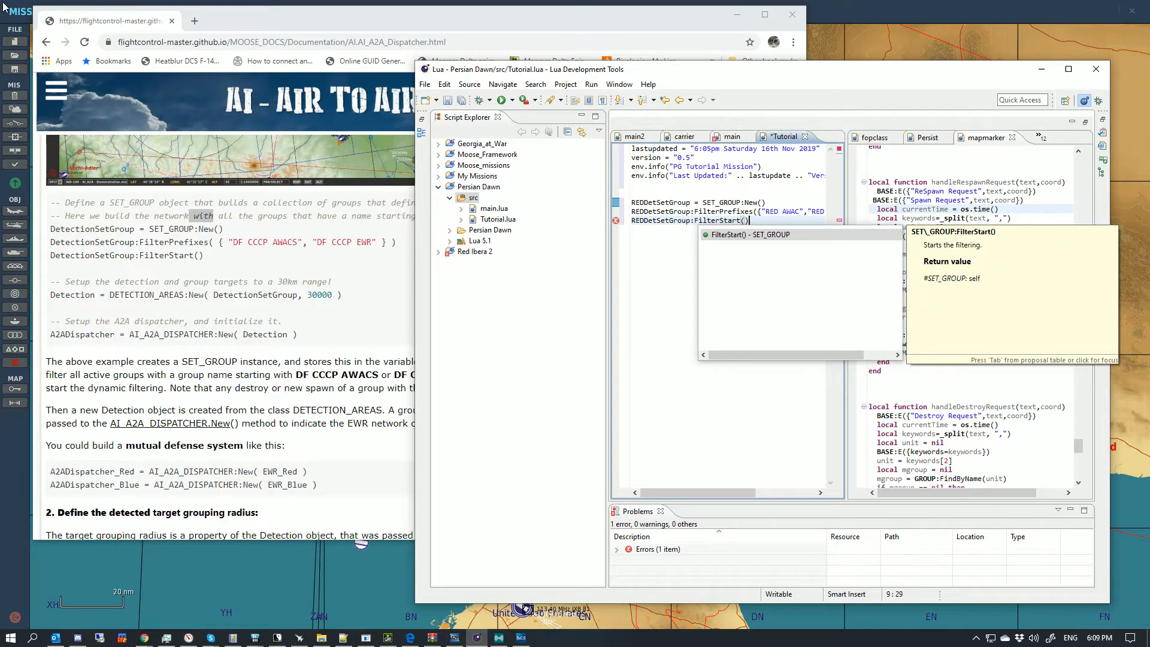
key(Return)
key(Return)
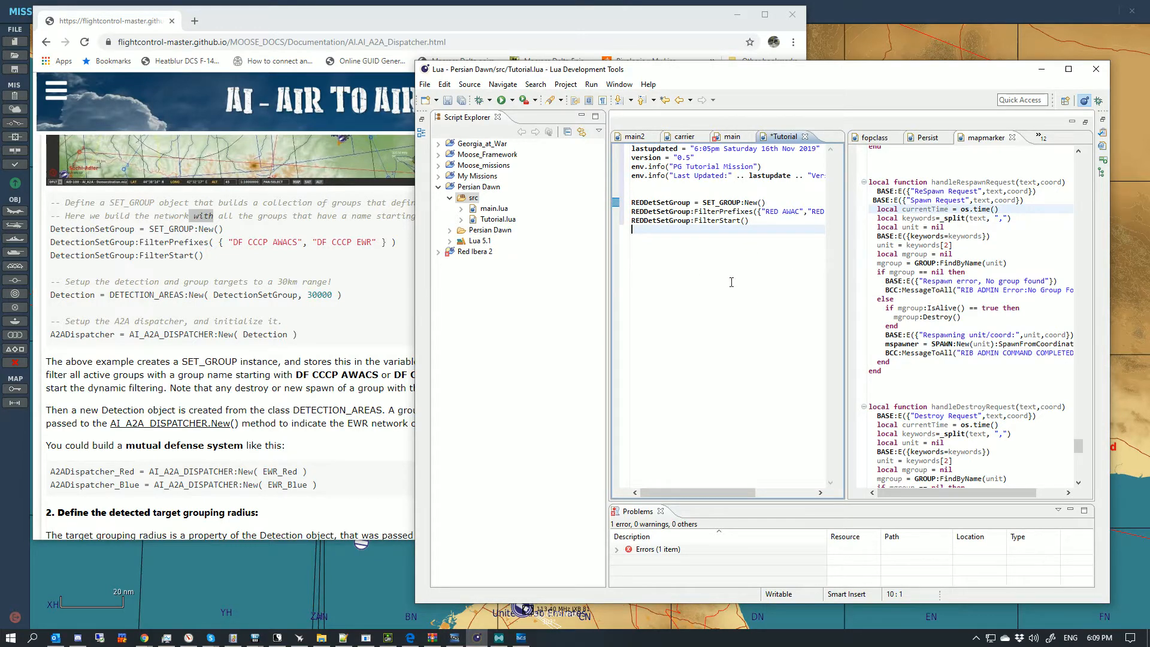
key(Return)
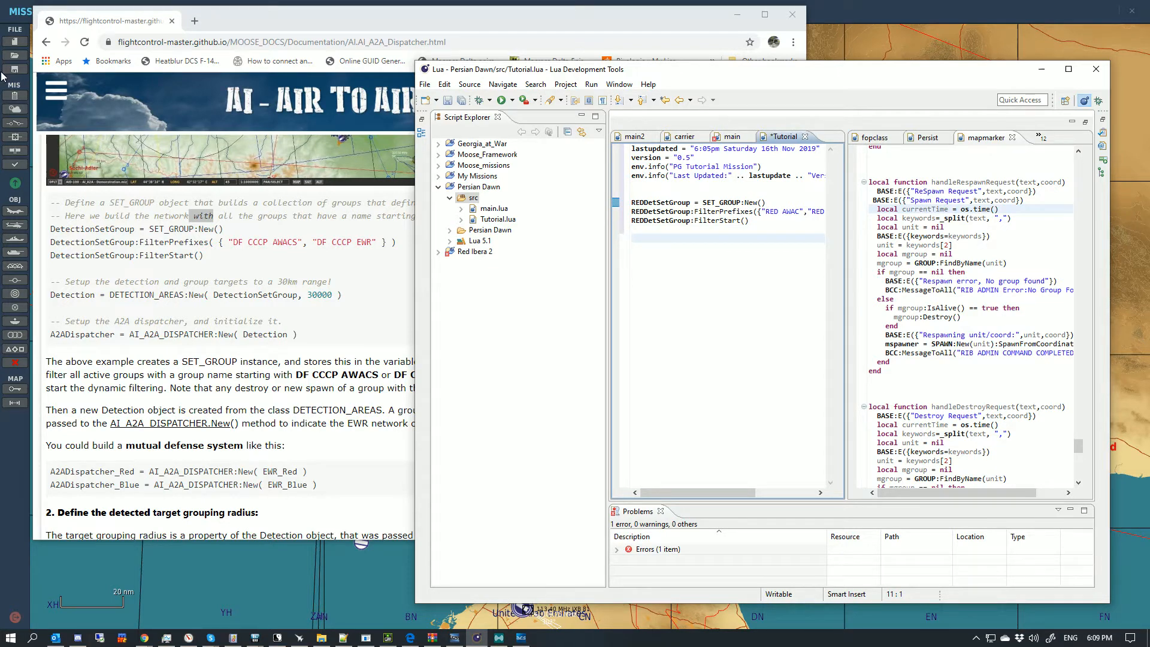
Insert the comment "-- Set up Red Dection Groups for AWCS and Radar" directly above the SET_GROUP:New() line
key(Up)
key(Up)
key(Up)
key(Up)
key(Up)
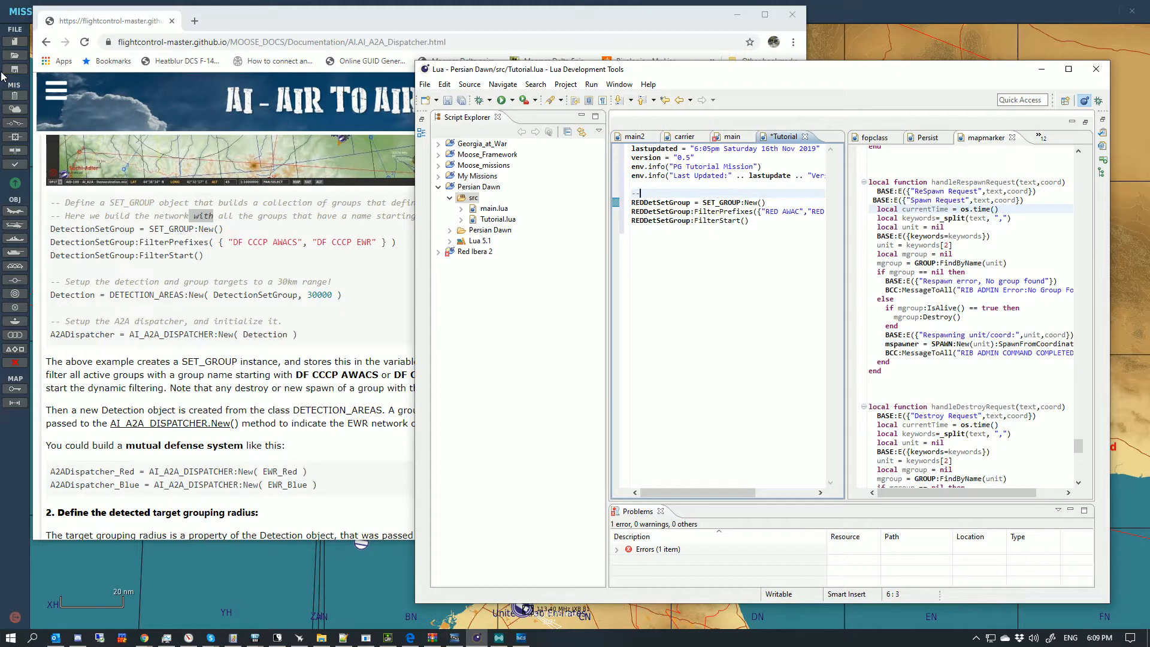
text(-- Se)
text(t up Red Dection Group)
text(s for AWCS and Radar)
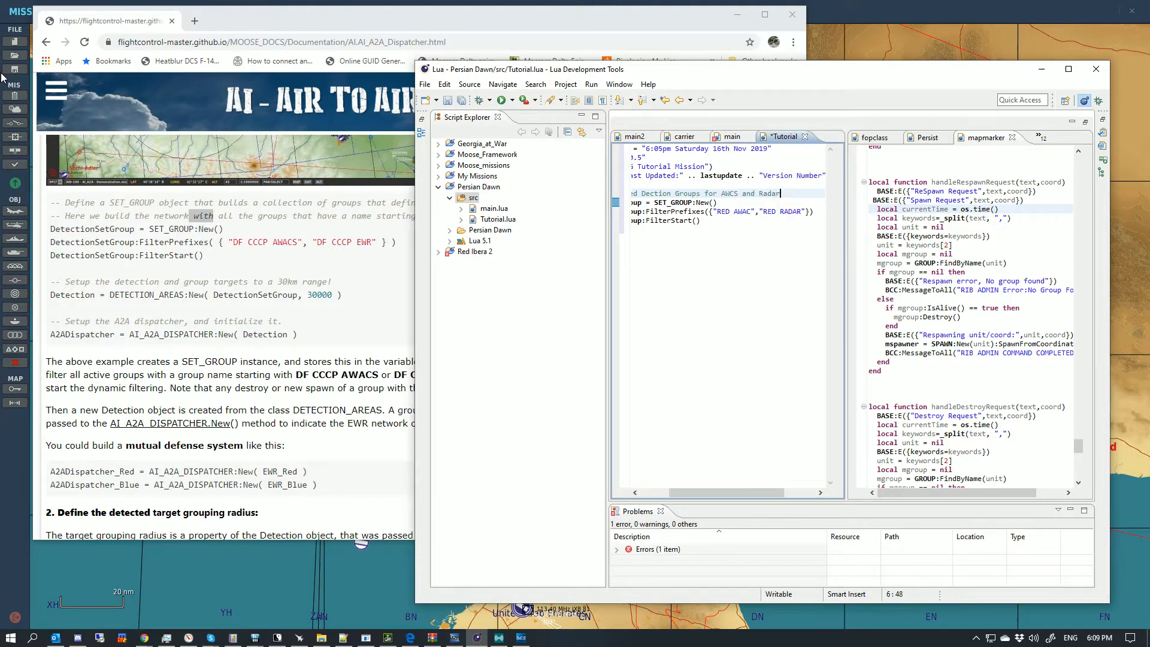
Add the comment "-- Set up our Detection Area grid for the Dispatcher." below the FilterStart line
key(Down)
key(Down)
key(Down)
key(Down)
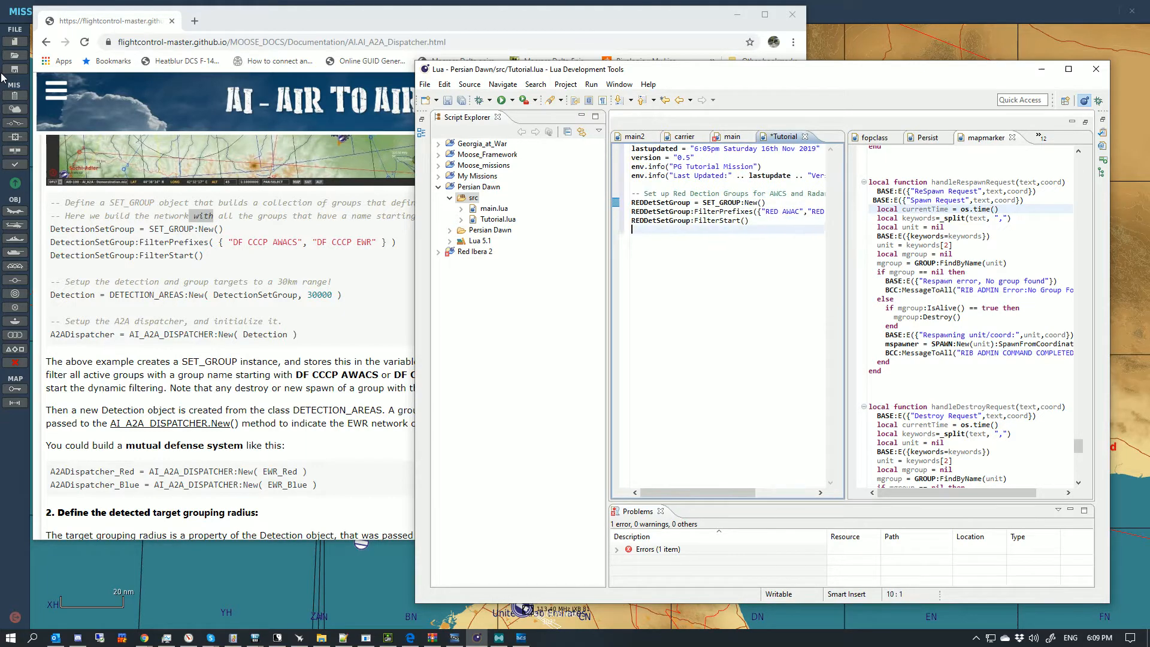
text(-- Set up our Detection)
text( Area grid for the)
text( Dispatcher)
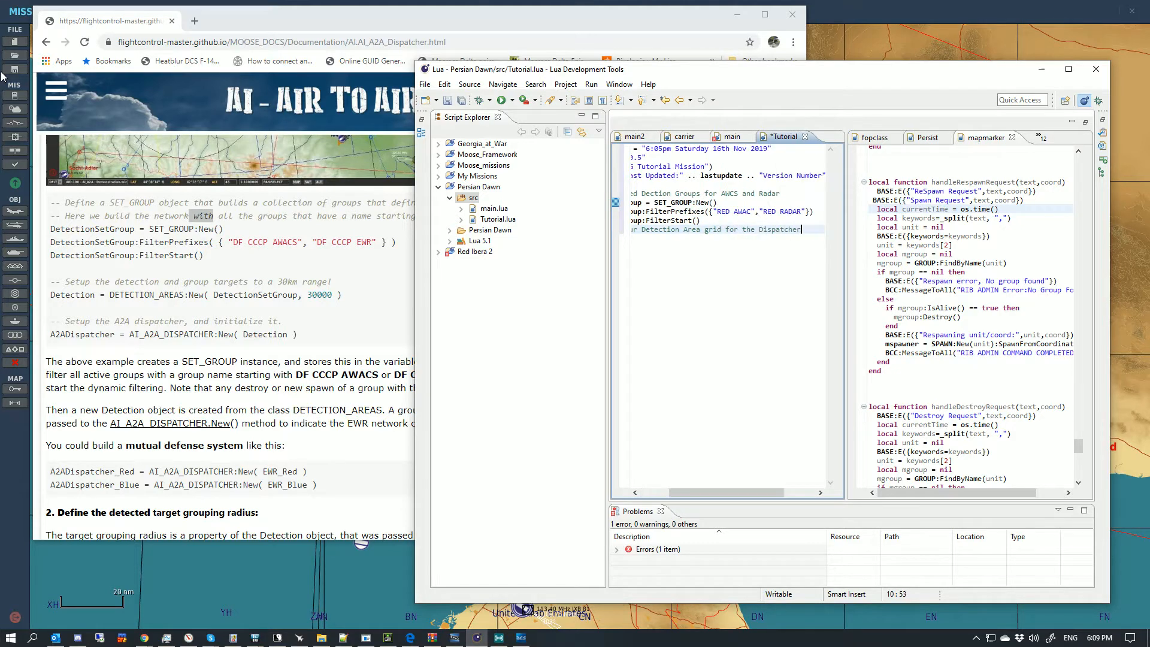
key(Return)
key(Return)
Define REDDet = DETECTION_AREAS:New(REDDetSetGroup) below the detection area comment
text(R)
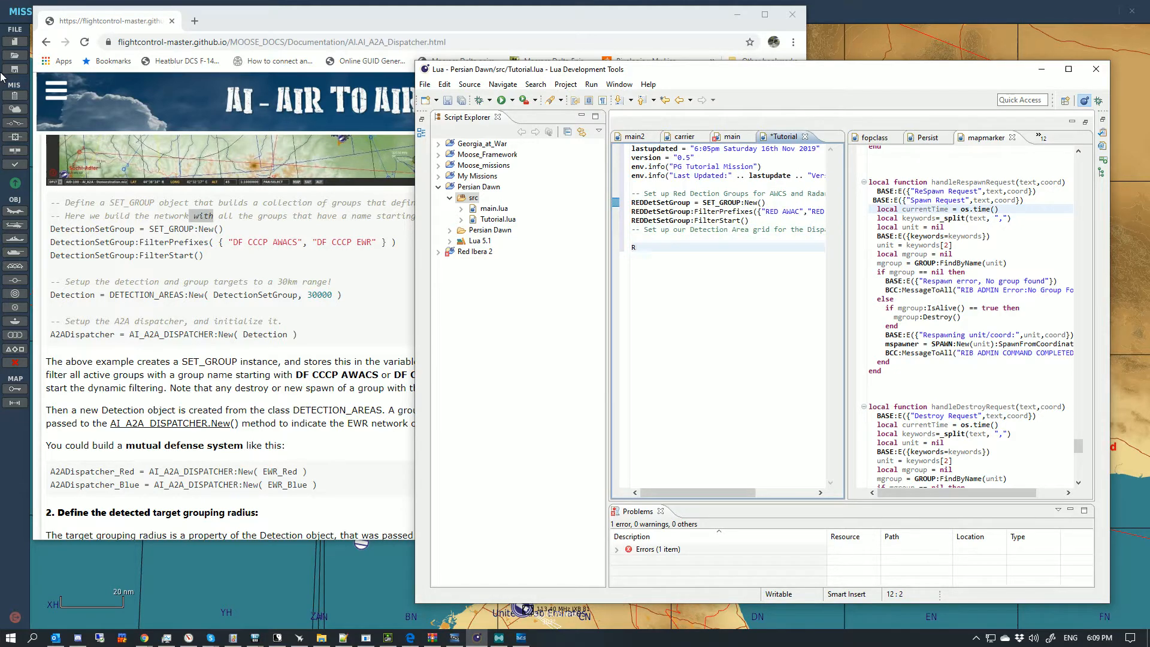
text(EDDet)
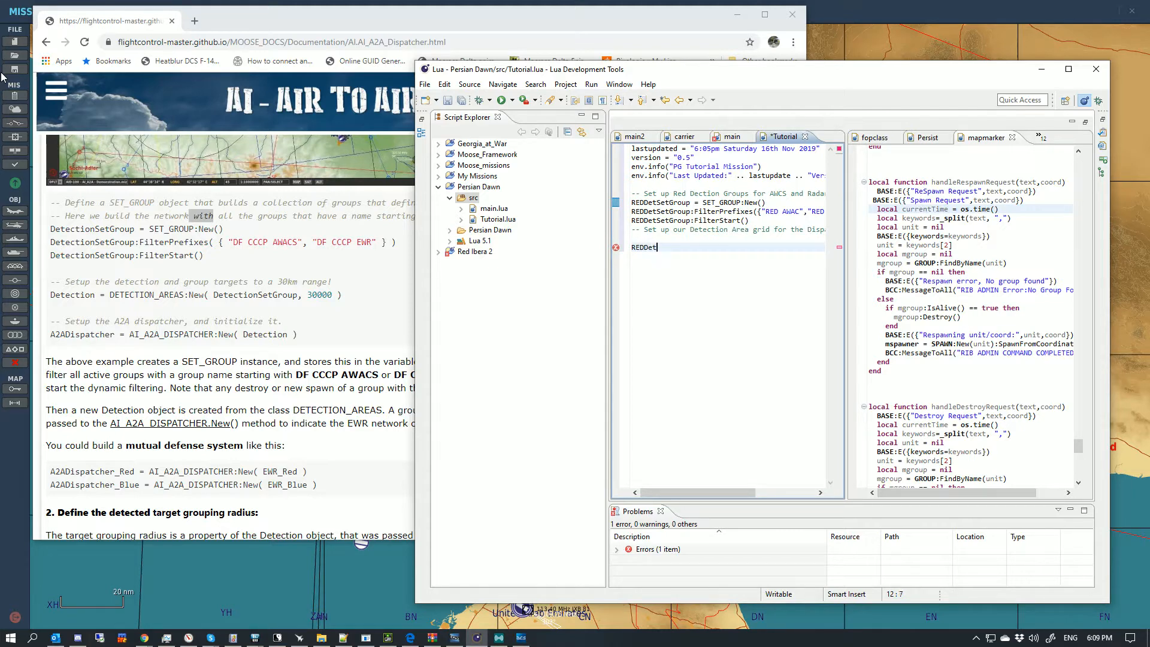
text( = DETECTION_AREAS:New)
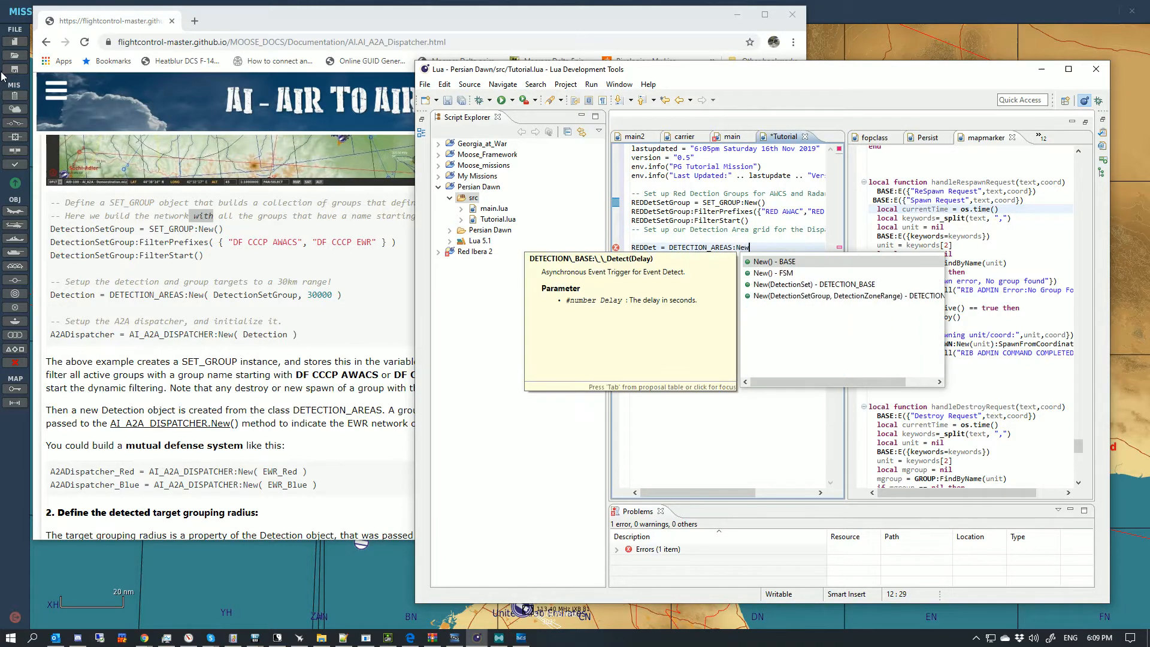
text(()
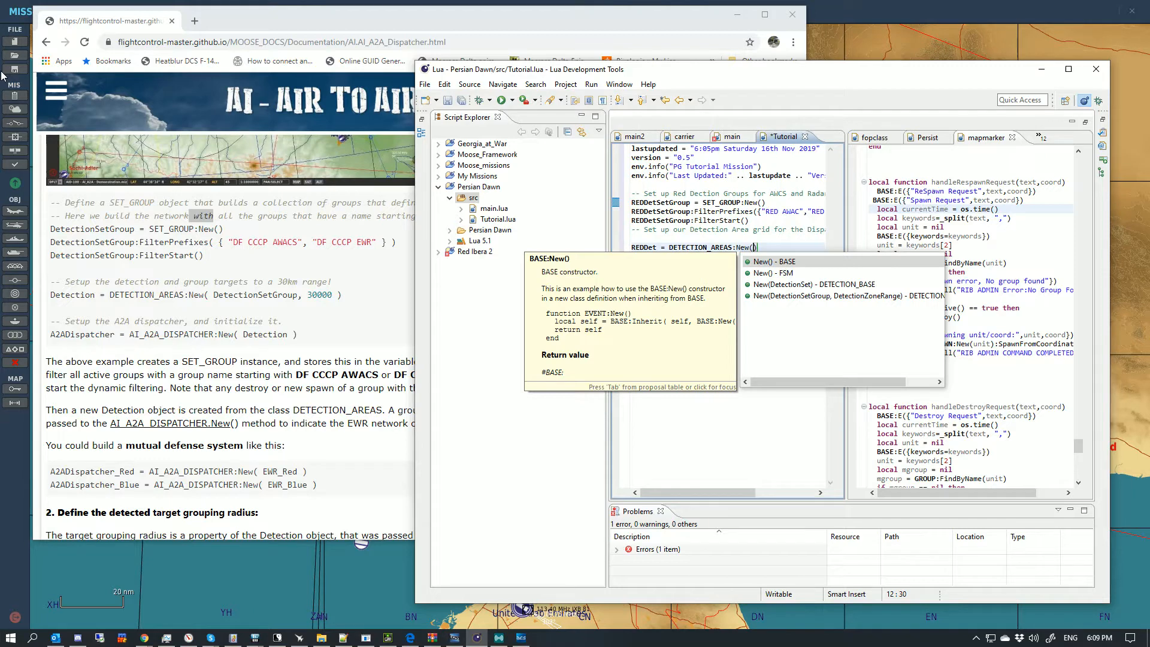
text(REDDet)
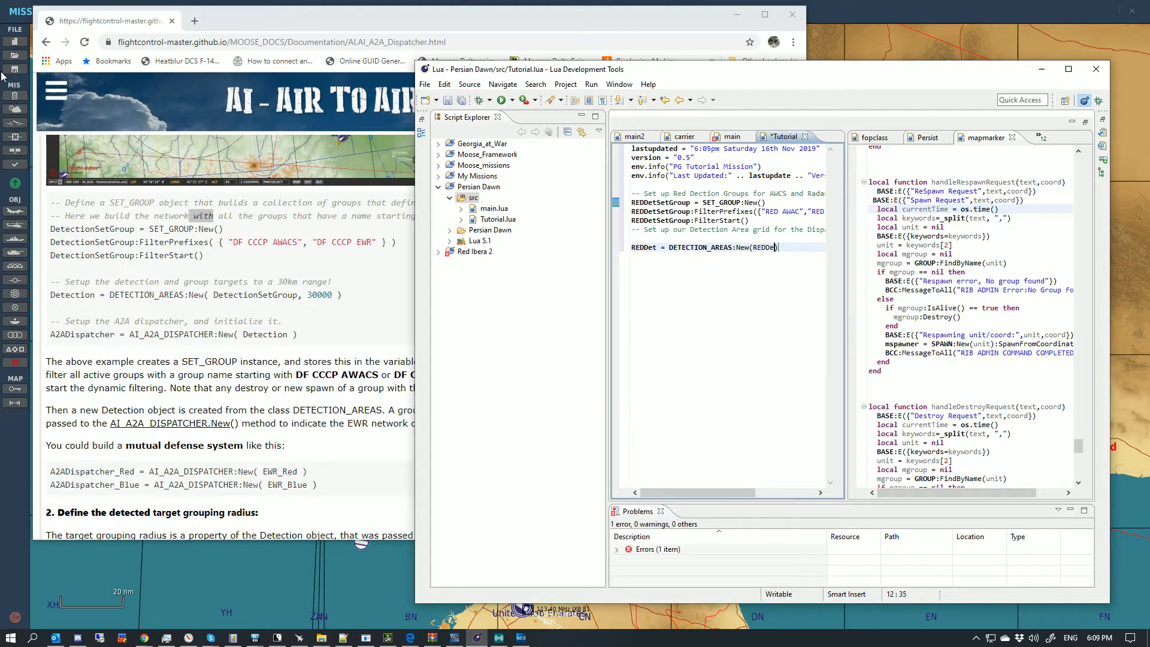
text(SetGroup)
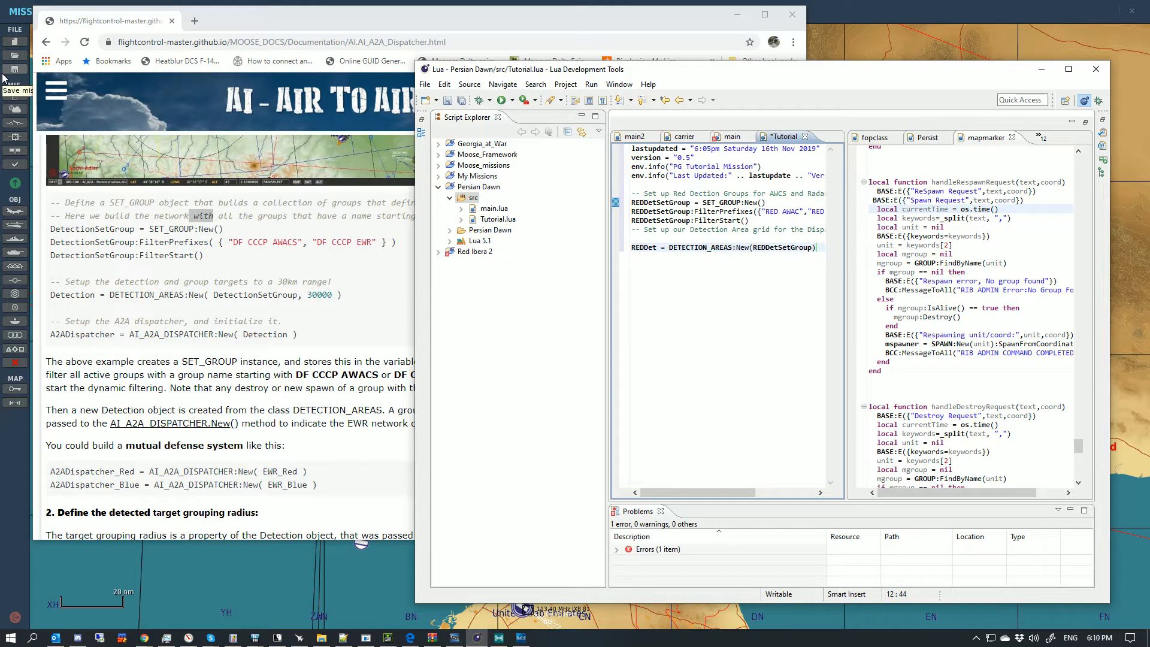
Add UTILS.NMToMeters(20) as the second argument of the DETECTION_AREAS:New call and start a new line below it
text(,)
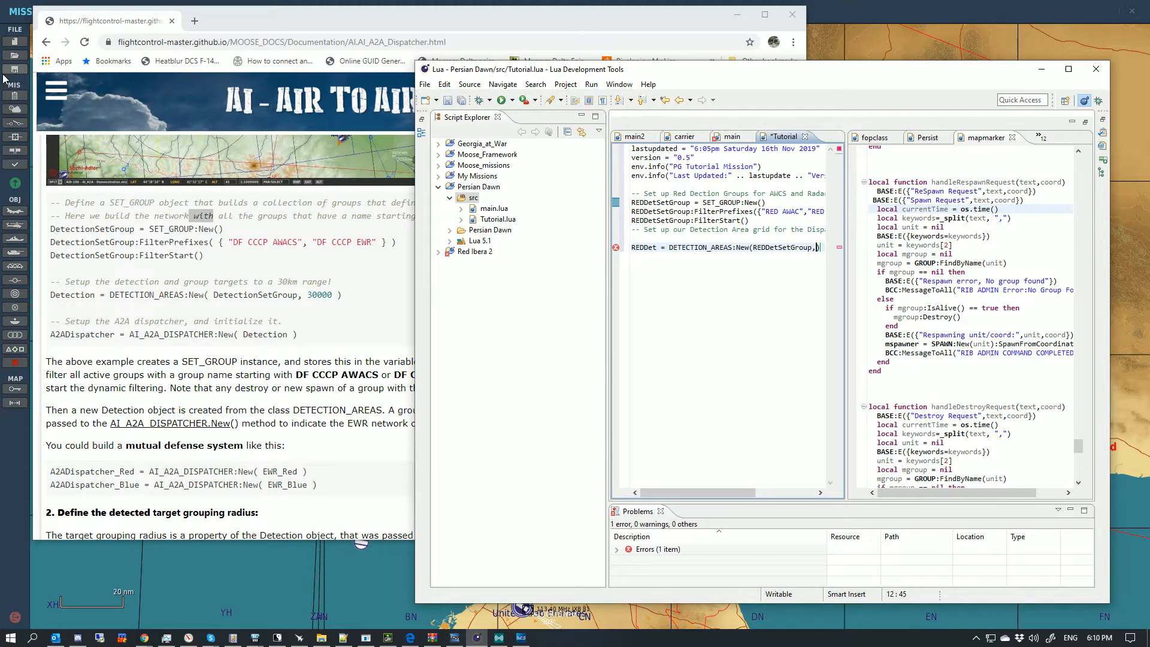
text(UTILS.NM)
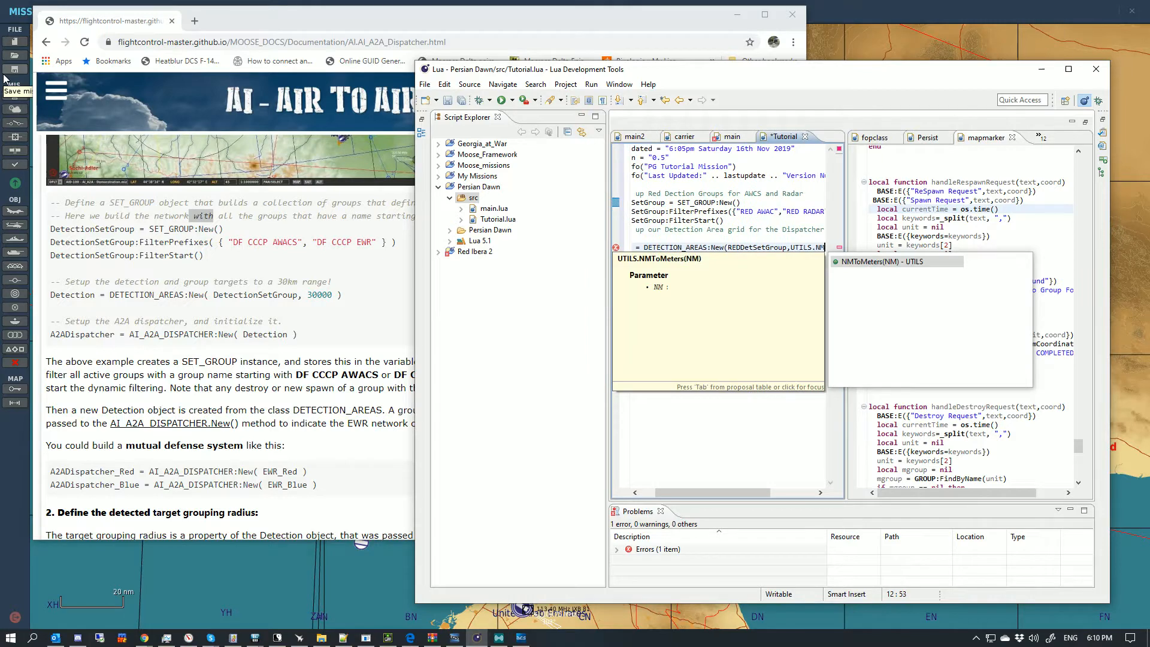
key(Return)
text(2)
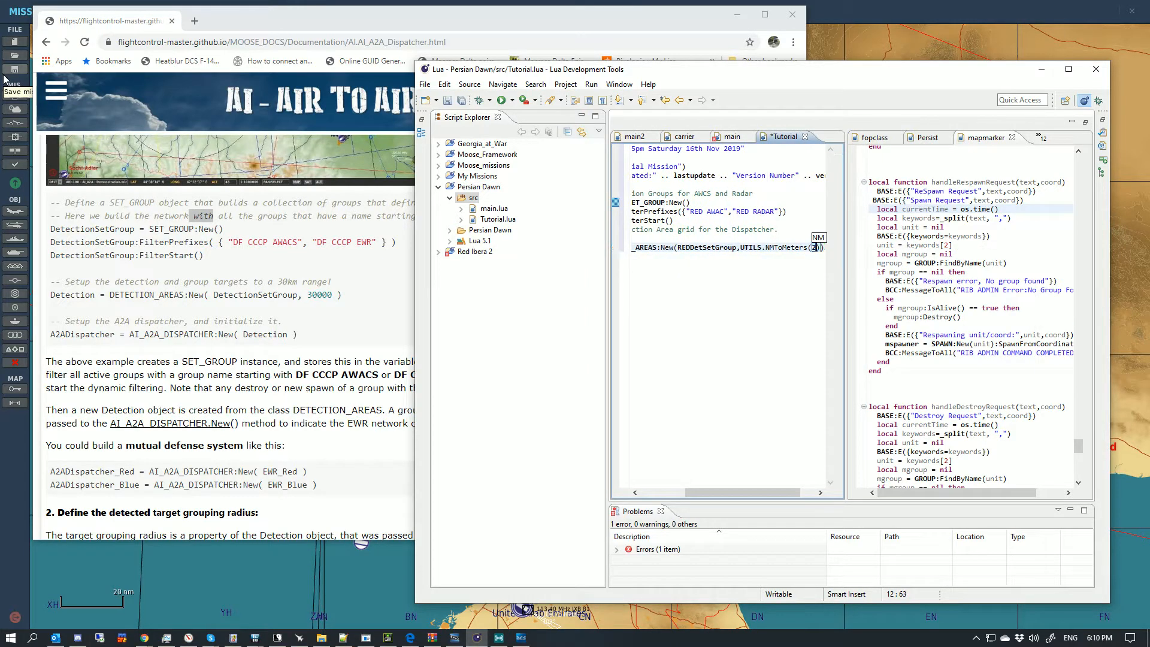
text(0)
drag(746, 492, 642, 480)
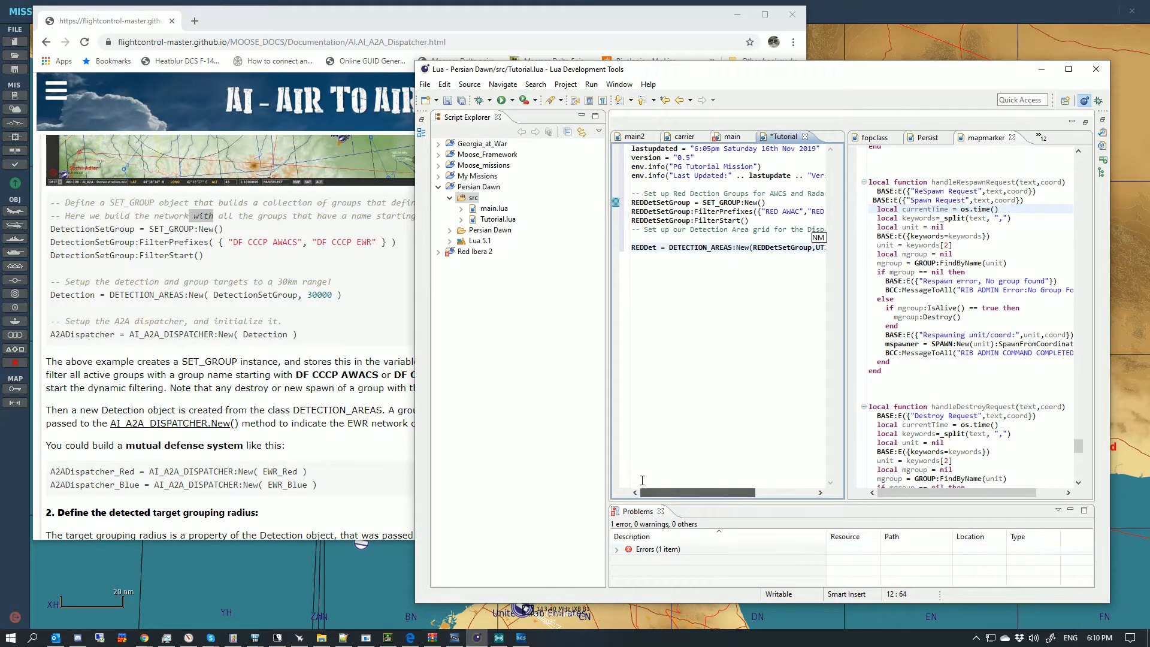
key(End)
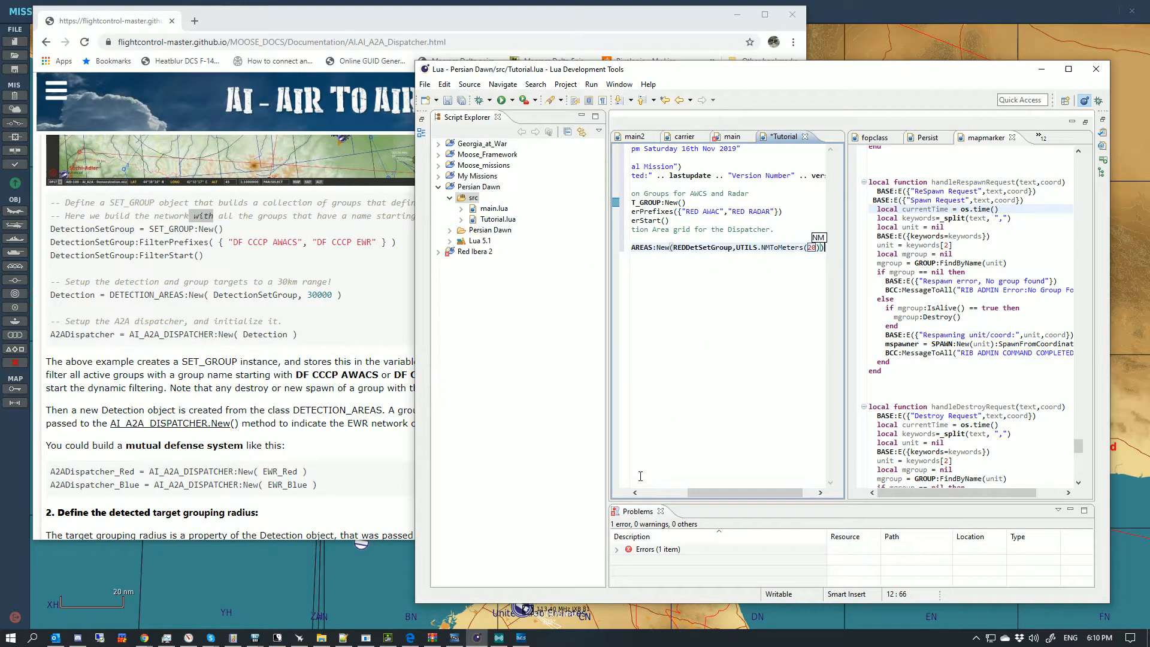
key(Return)
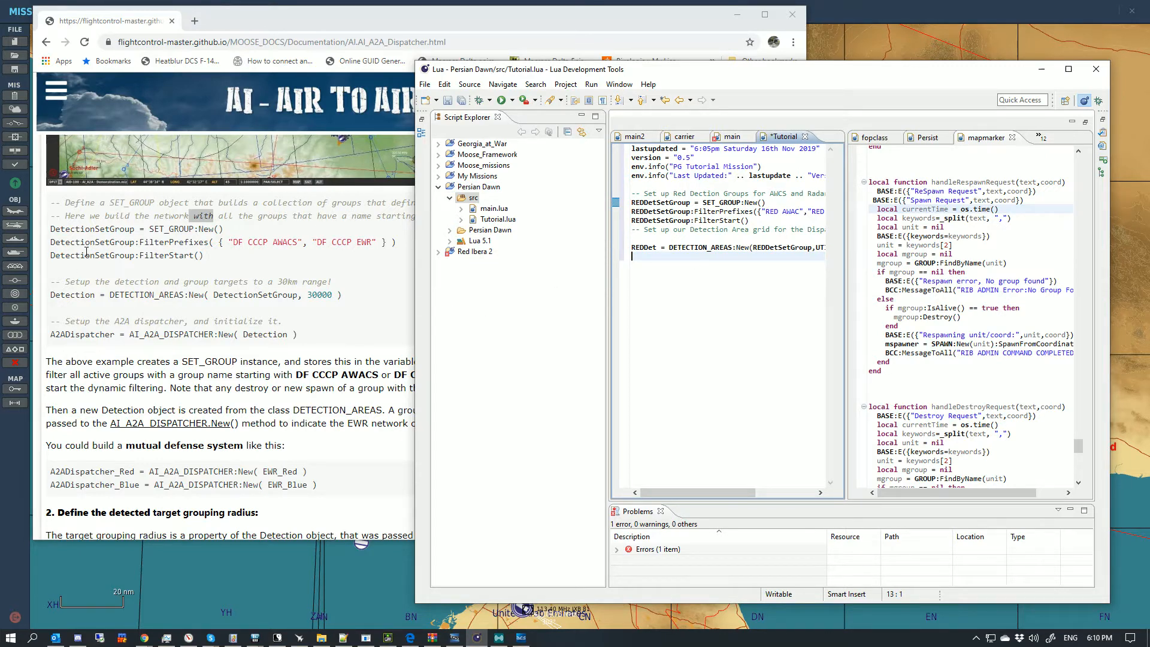
Add the comment "-- lets created our dispatcher" and below it REDA2ADisp = AI_A2A_DISPATCHER:New(REDDet)
key(Return)
text(-- lets )
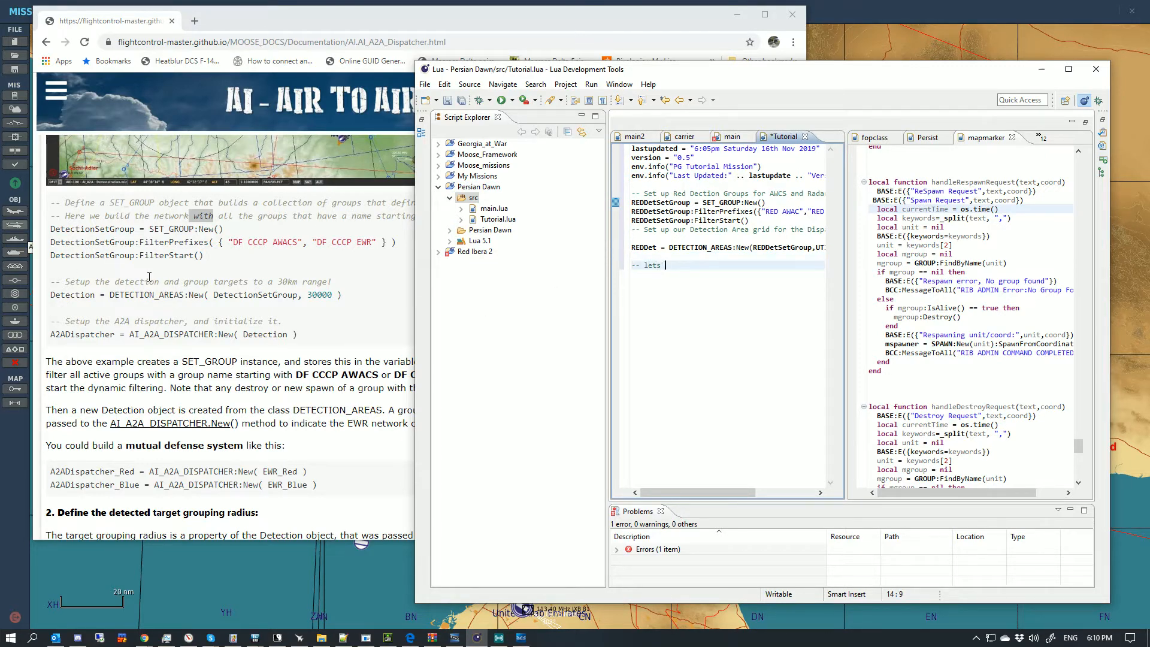
text(created our dispatcher)
key(Return)
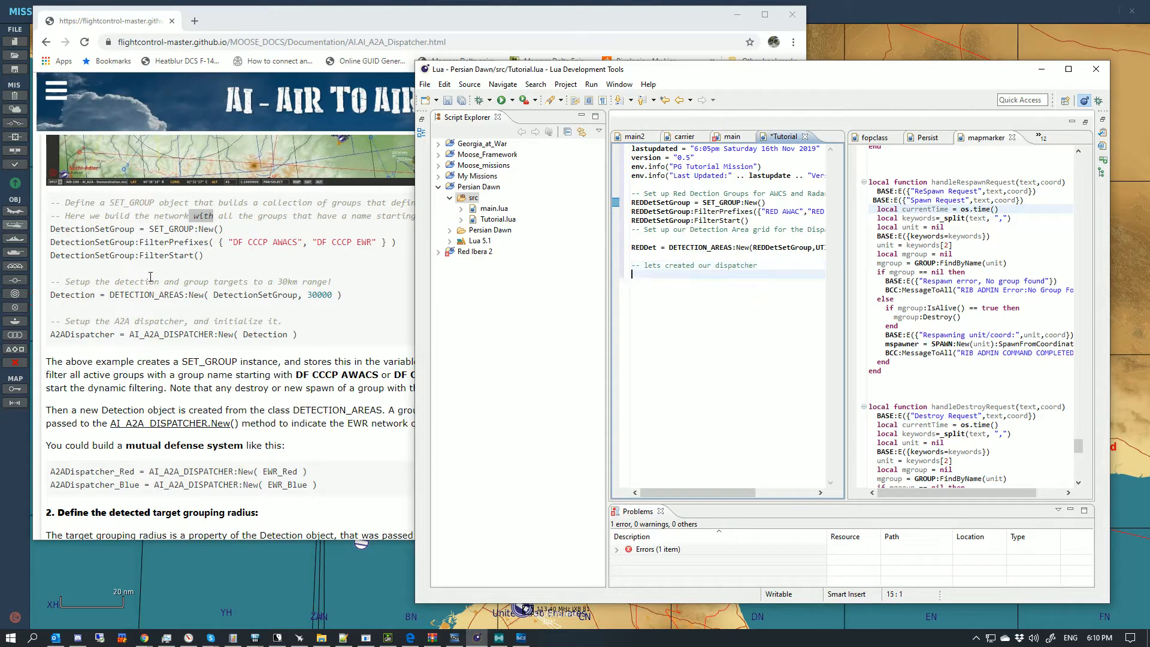
text(REDA2ADisp = AI_A)
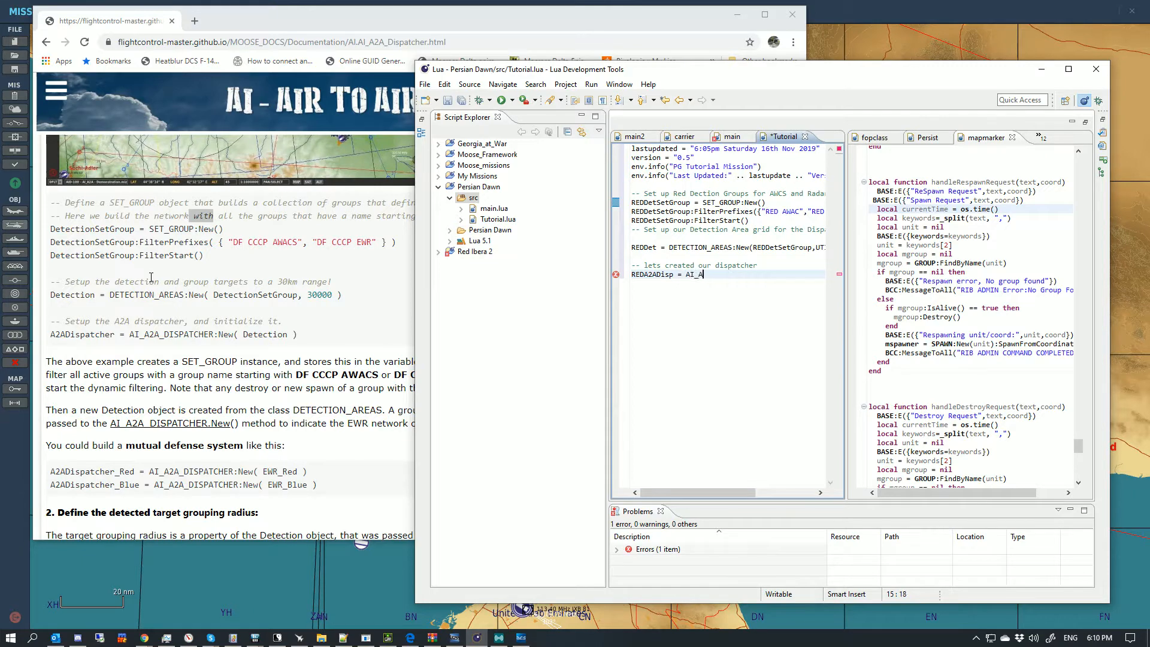
text(2A_DISPATCHER:Ne)
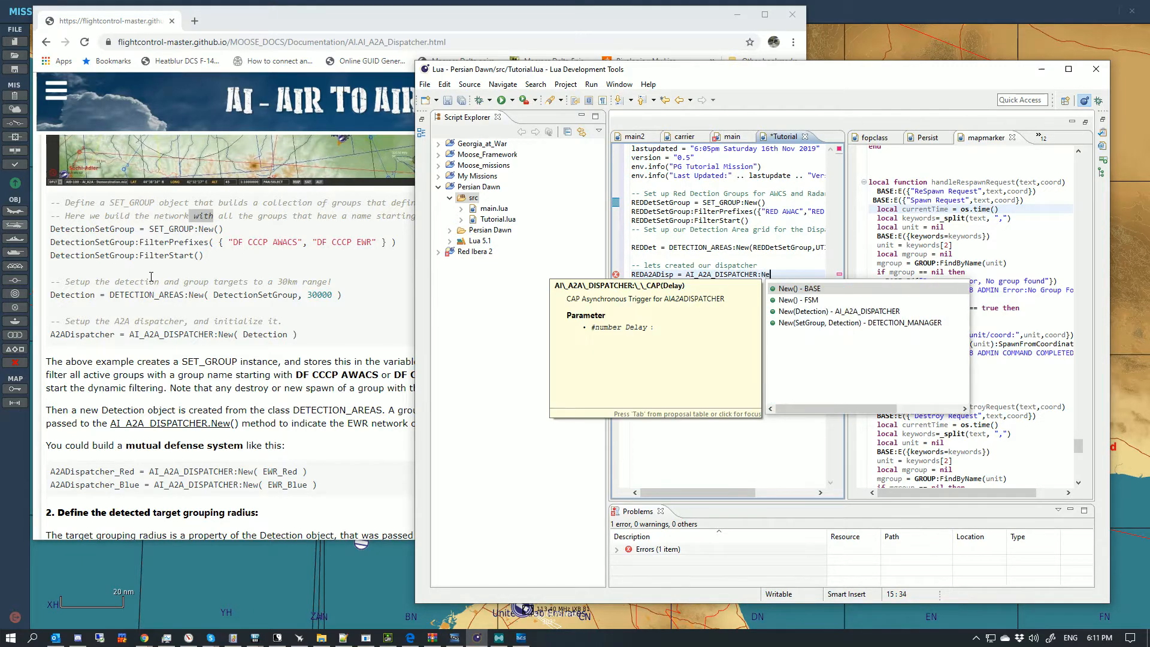
text(w(REDD)
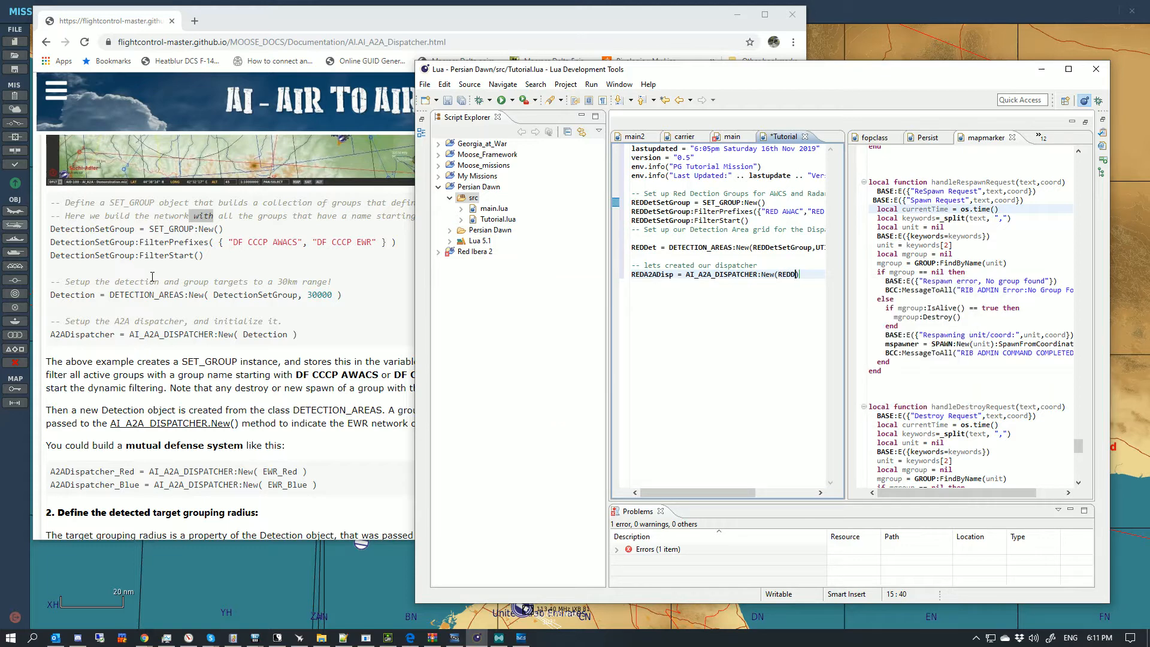
text(et)
key(Return)
key(Return)
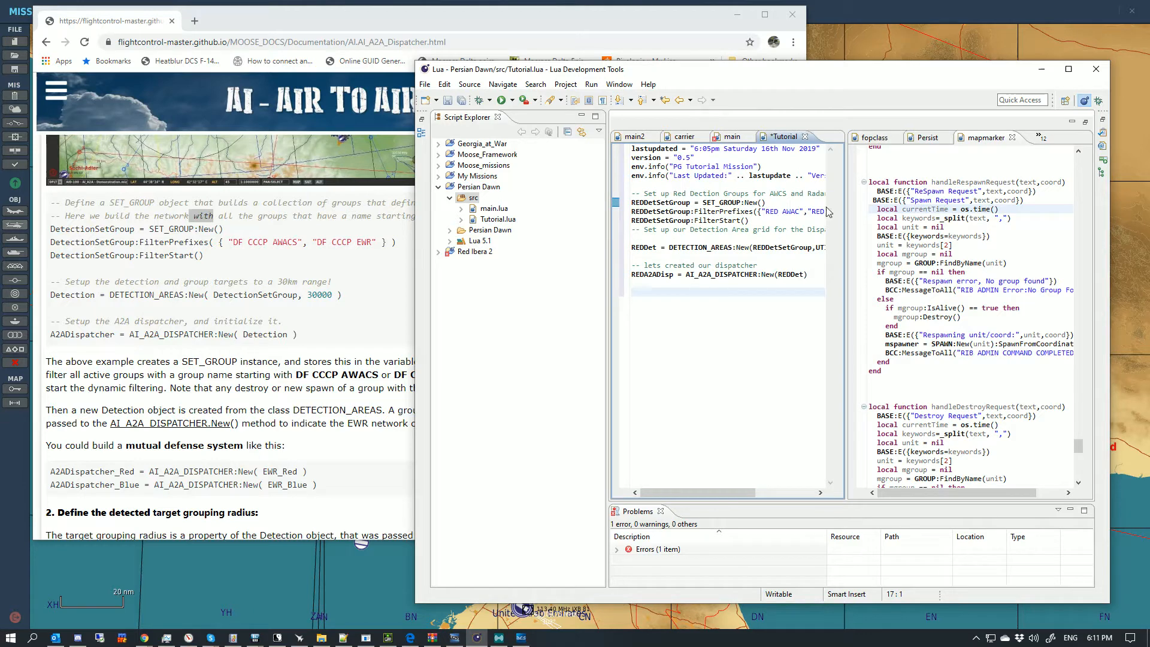
Read the documentation sections on the target grouping radius and the Engage Radius, and switch to the Mission Editor map
scroll(359, 357, down, 4)
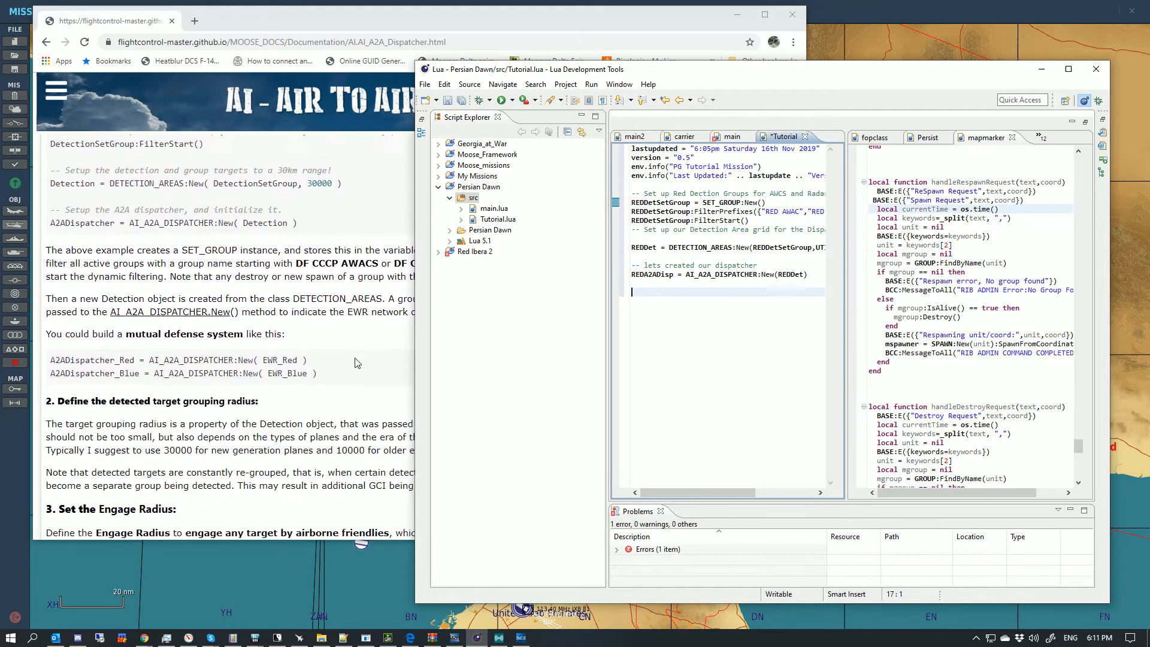
scroll(358, 357, up, 4)
scroll(356, 358, down, 2)
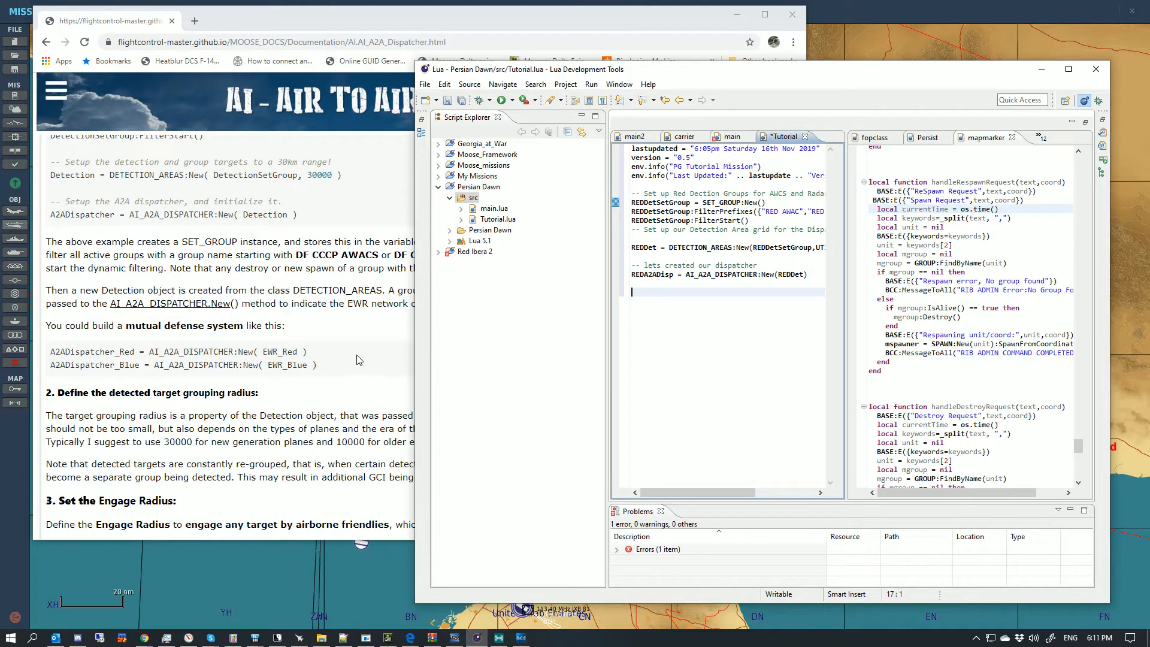
scroll(357, 357, down, 5)
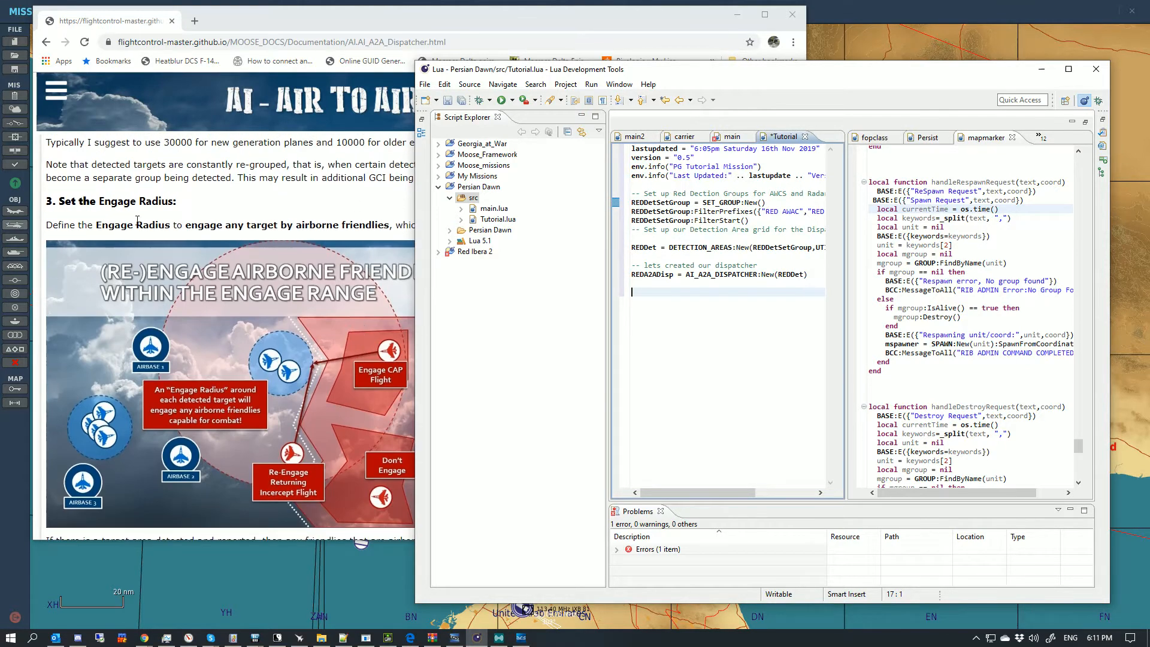
scroll(279, 180, down, 6)
scroll(279, 179, up, 6)
scroll(280, 179, down, 11)
scroll(336, 179, up, 5)
scroll(336, 179, up, 2)
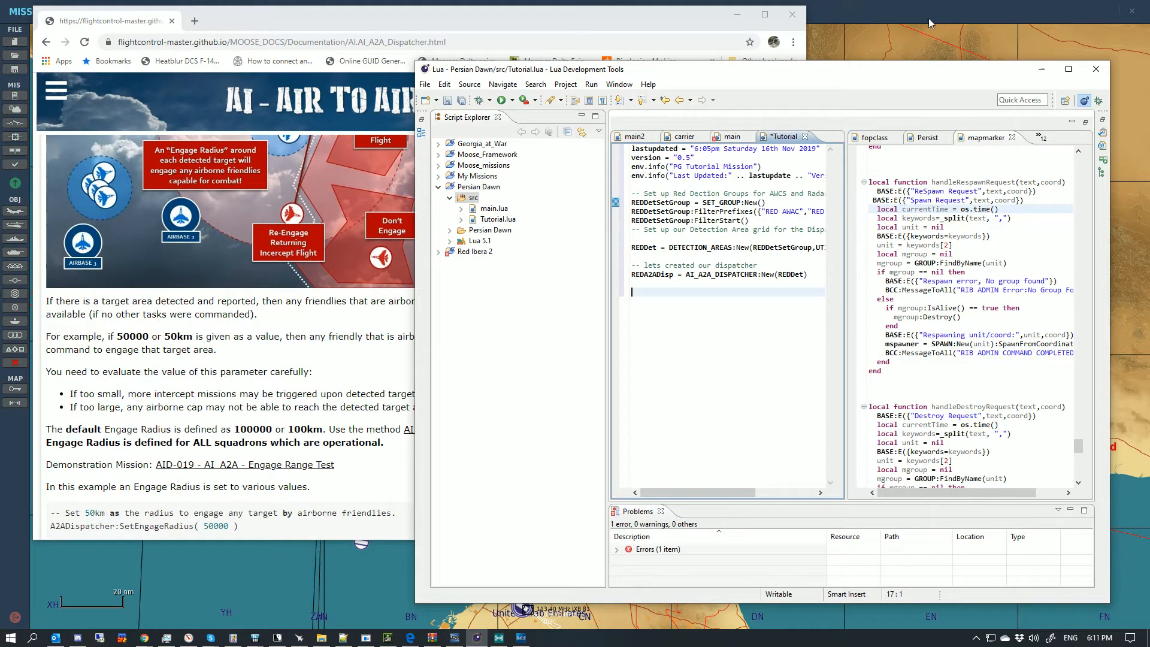
click(919, 43)
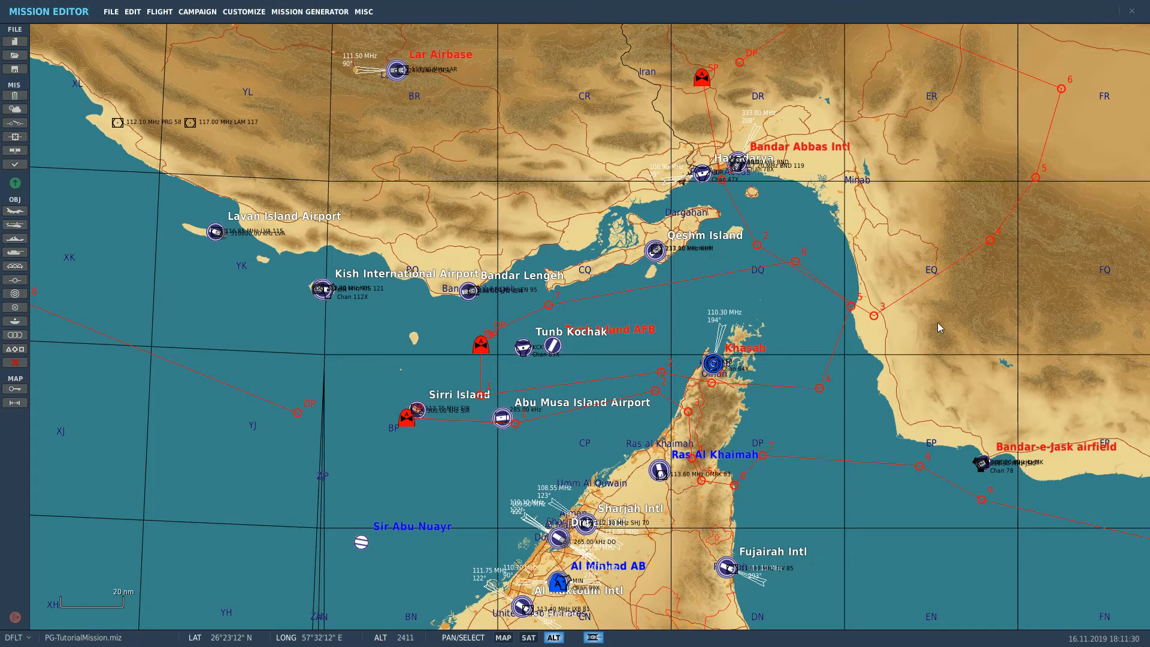
Locate Kerman Airport on the mission map and examine its layout and surroundings
scroll(796, 323, up, 3)
scroll(652, 390, down, 3)
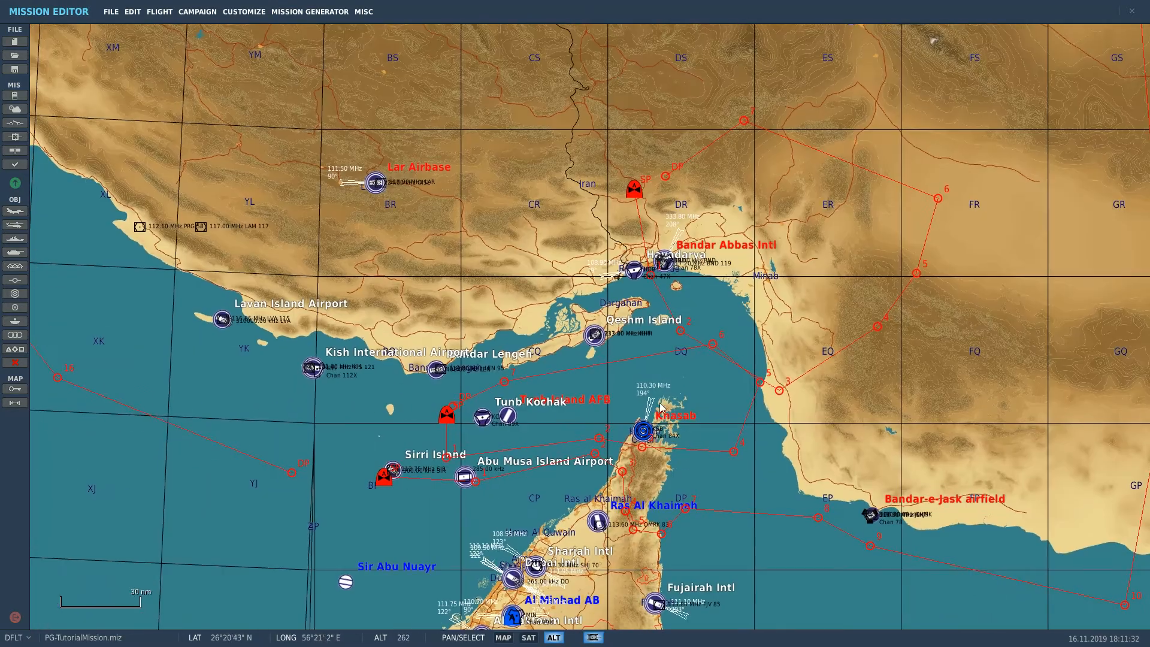
right_drag(687, 130, 640, 379)
right_drag(735, 253, 724, 349)
scroll(718, 182, up, 5)
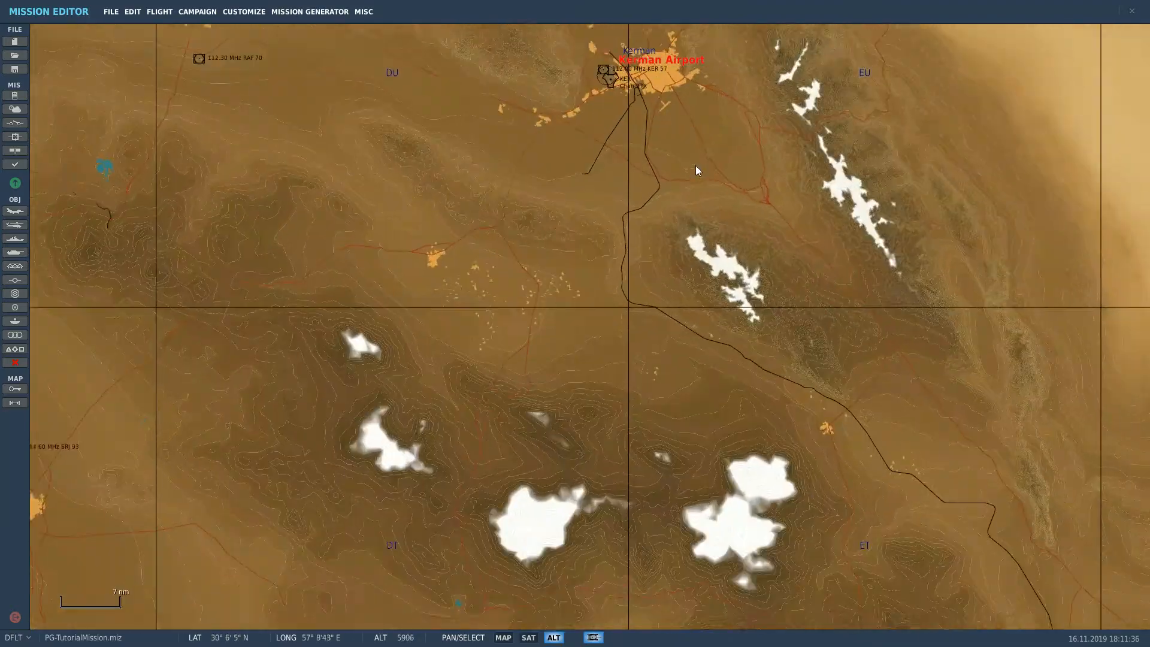
right_drag(663, 121, 744, 311)
scroll(707, 281, up, 8)
right_drag(478, 292, 706, 299)
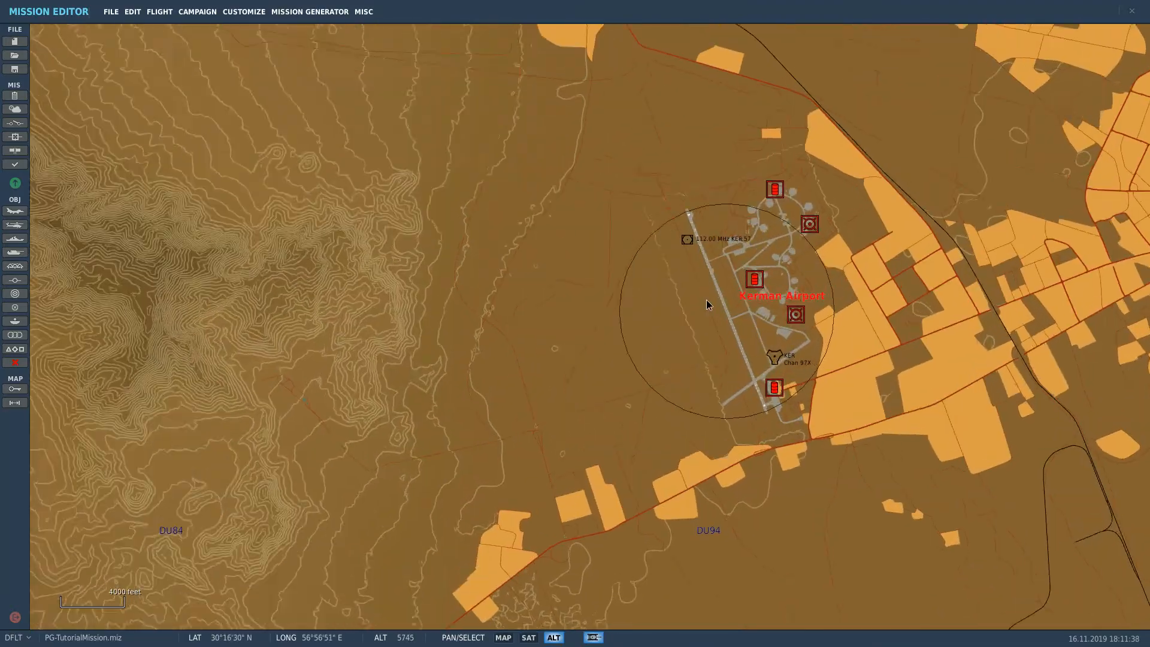
scroll(715, 297, up, 2)
scroll(715, 299, down, 4)
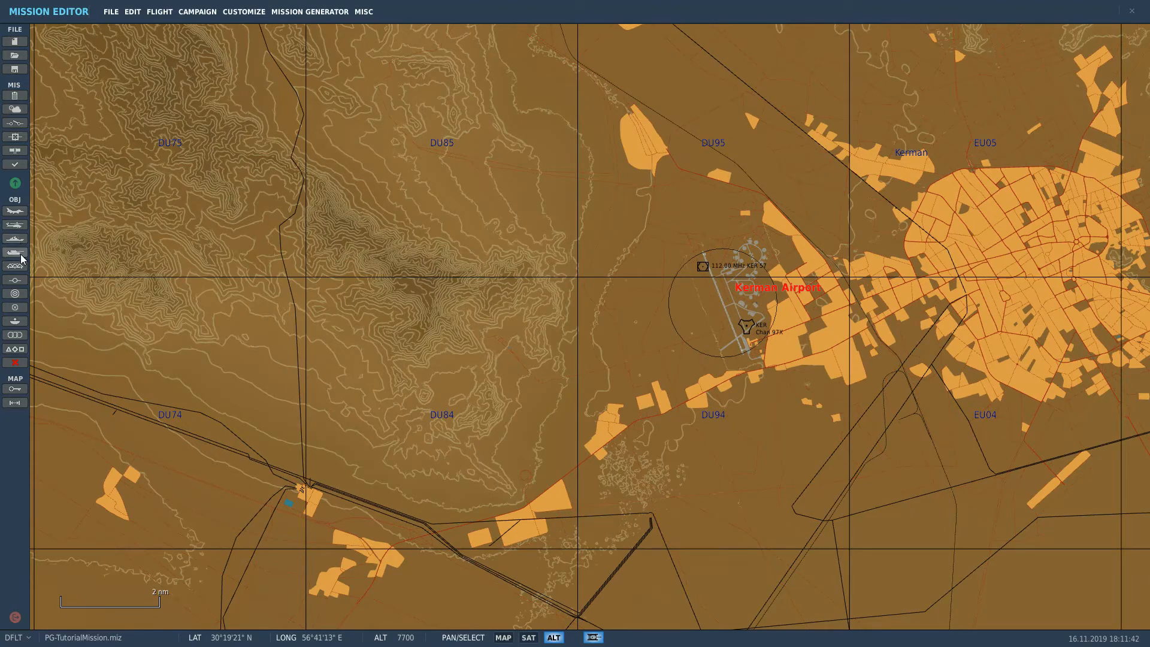
Place a new Iranian airplane group on the map at Kerman Airport
click(17, 214)
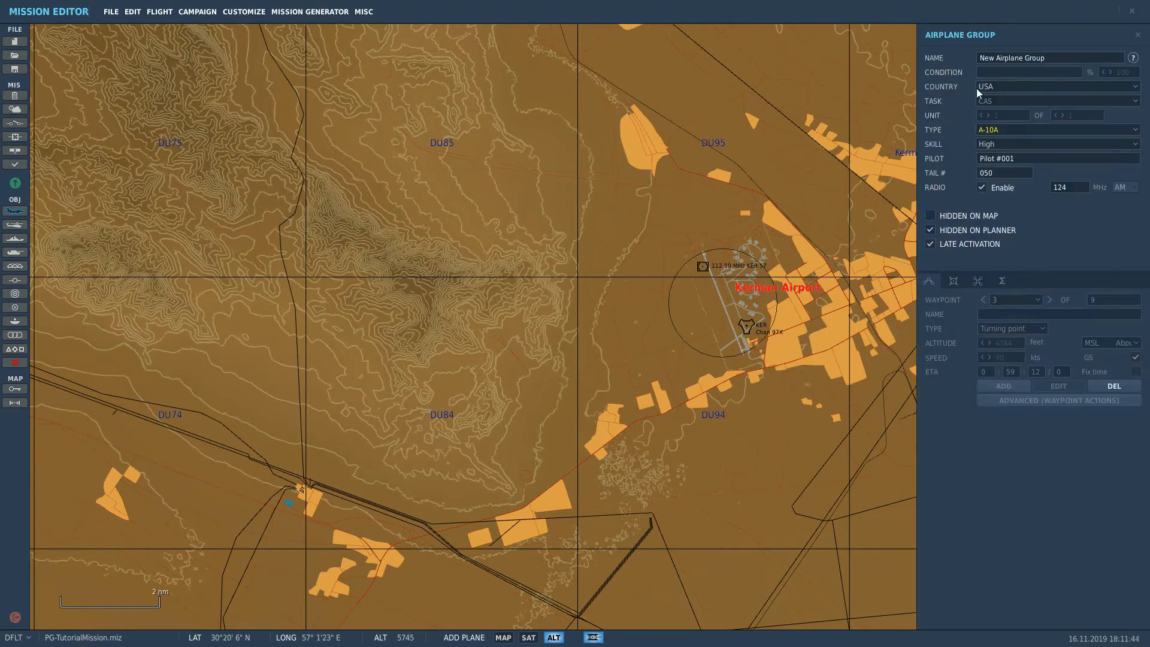
click(1001, 88)
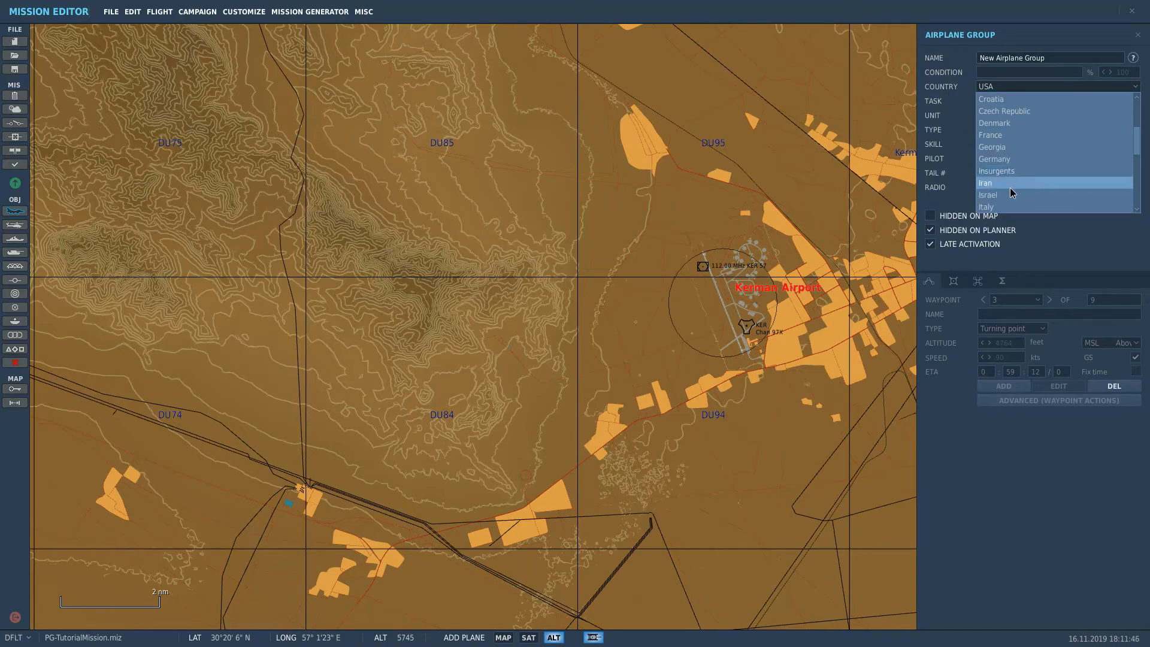
click(1009, 183)
scroll(867, 210, up, 3)
scroll(642, 365, up, 2)
scroll(642, 363, up, 4)
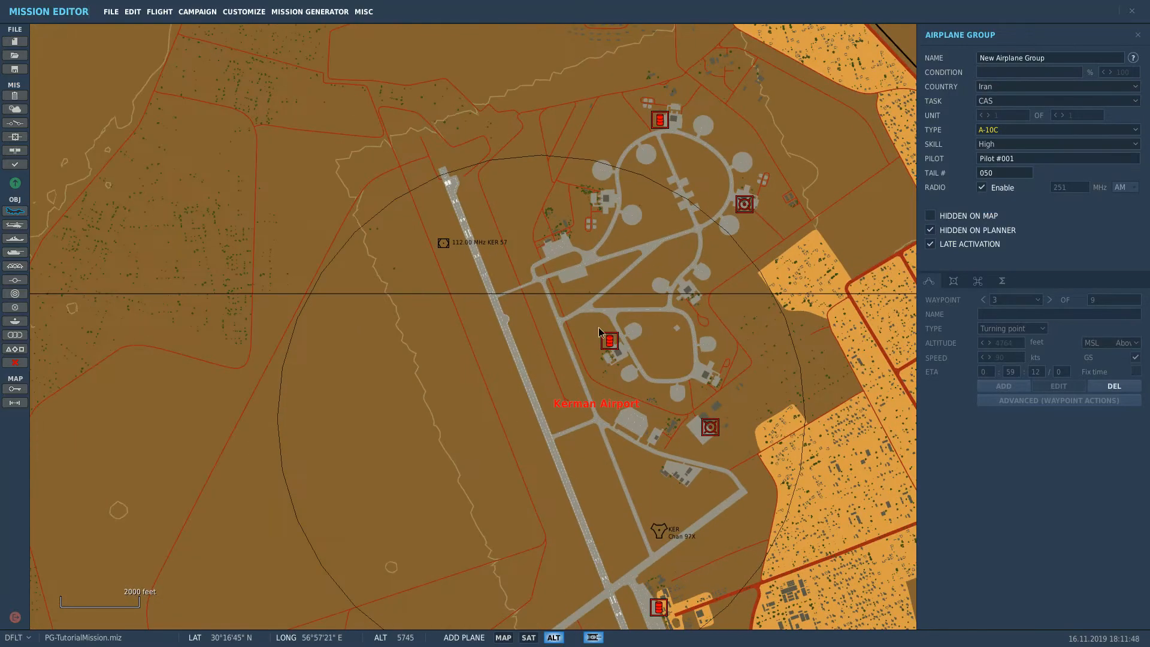
click(640, 330)
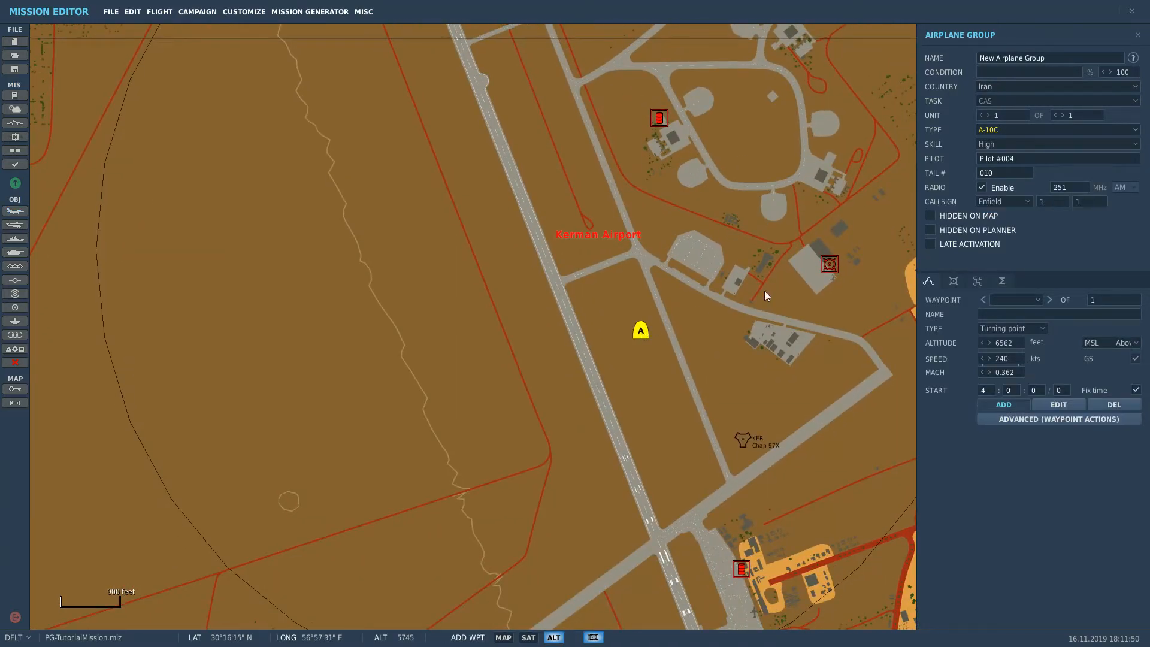
Set the new airplane group's aircraft type to A-50 with the AWACS task, and check its loadout
click(1039, 131)
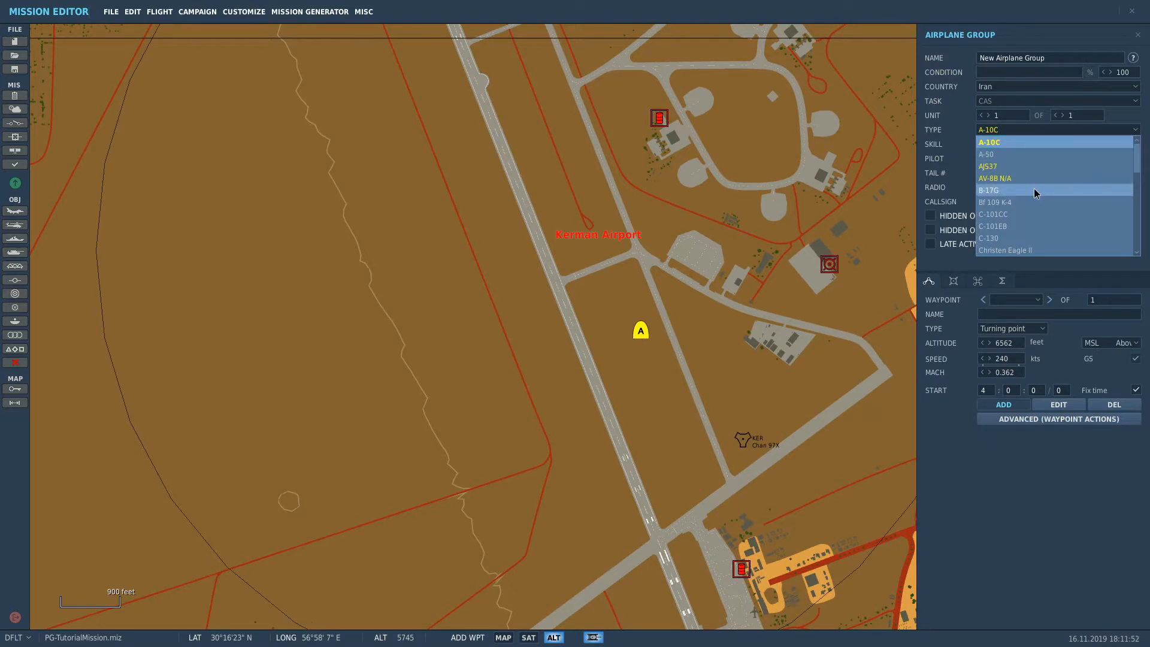
click(1024, 154)
click(1010, 102)
click(1015, 146)
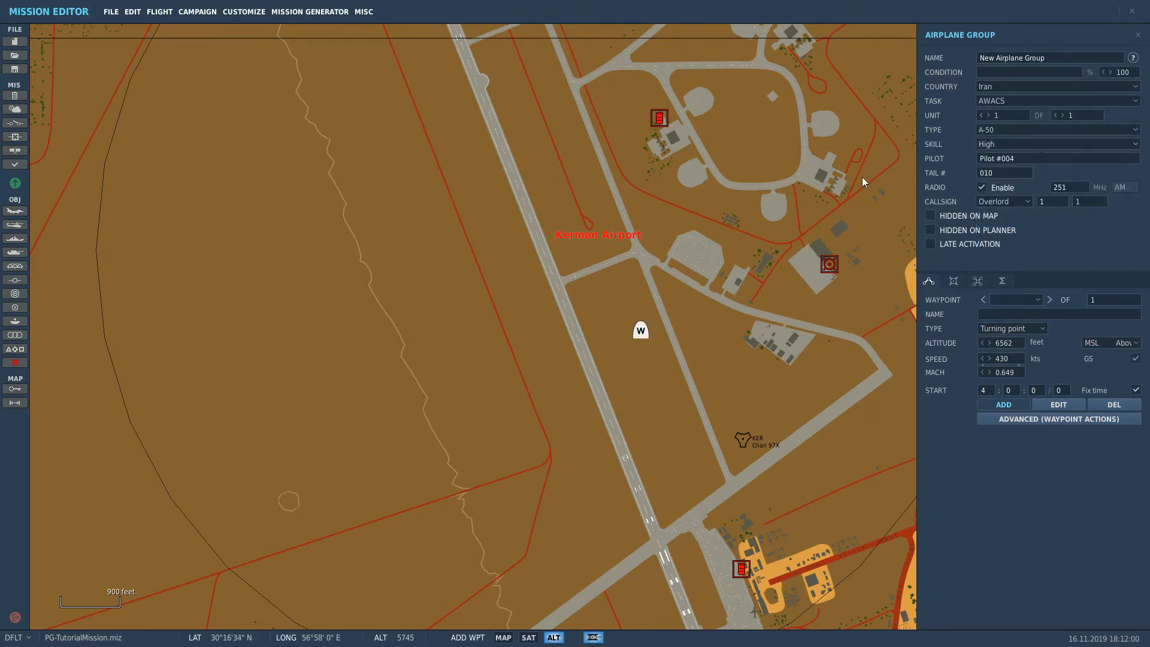
scroll(861, 177, down, 3)
click(953, 281)
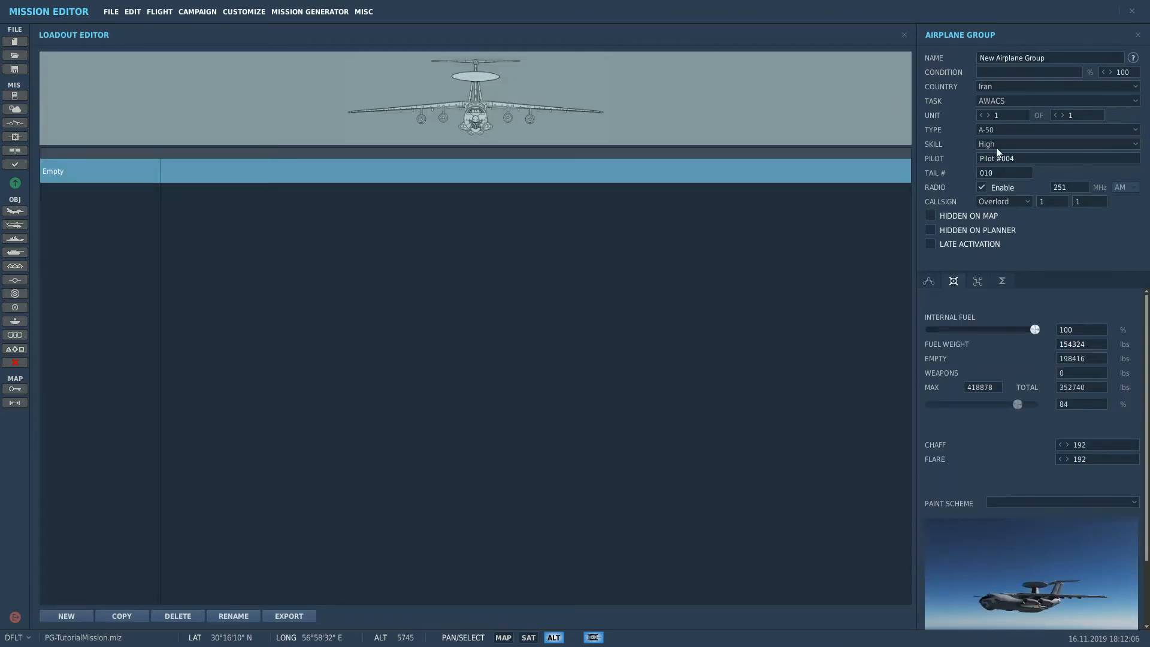
click(928, 281)
Move the AWACS group's start point from Kerman Airport to the area east of Shiraz, north of Lar Airbase
scroll(703, 287, down, 5)
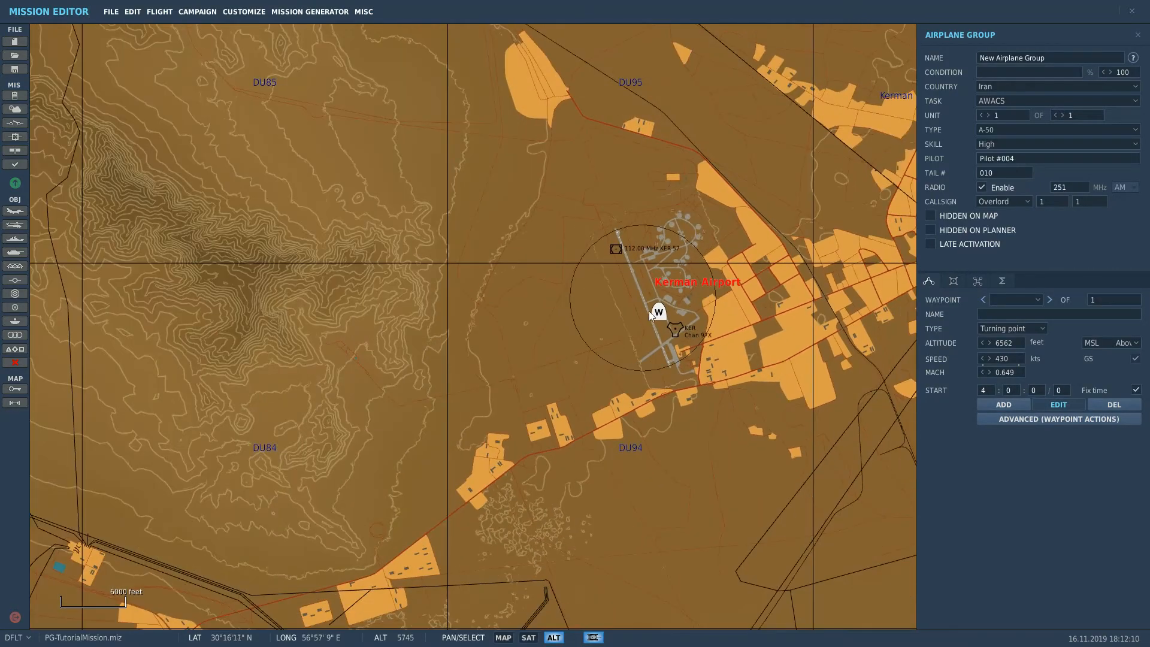
scroll(470, 360, down, 3)
drag(635, 328, 694, 212)
right_drag(494, 344, 695, 212)
scroll(666, 259, down, 3)
drag(695, 212, 621, 271)
right_drag(515, 369, 621, 271)
scroll(621, 273, down, 6)
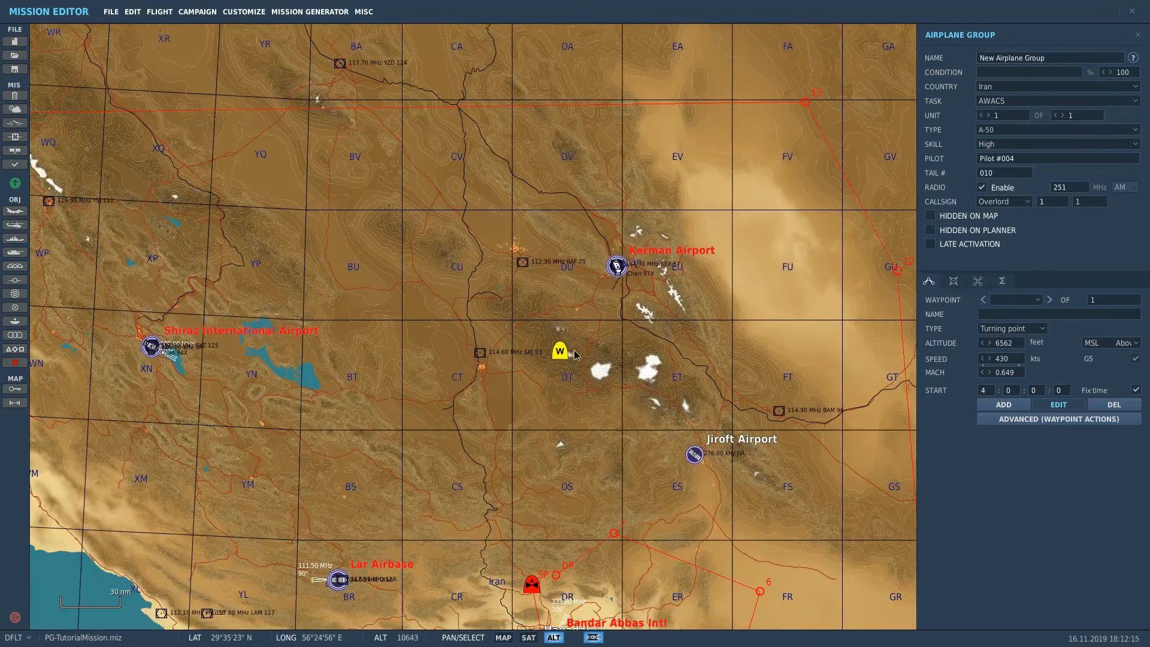
right_drag(574, 351, 614, 351)
drag(602, 350, 465, 383)
right_drag(466, 383, 544, 350)
mouse_move(545, 350)
mouse_down()
mouse_move(527, 378)
mouse_move(559, 350)
mouse_up()
scroll(527, 375, up, 5)
scroll(527, 375, down, 6)
right_drag(560, 350, 511, 371)
drag(511, 371, 490, 403)
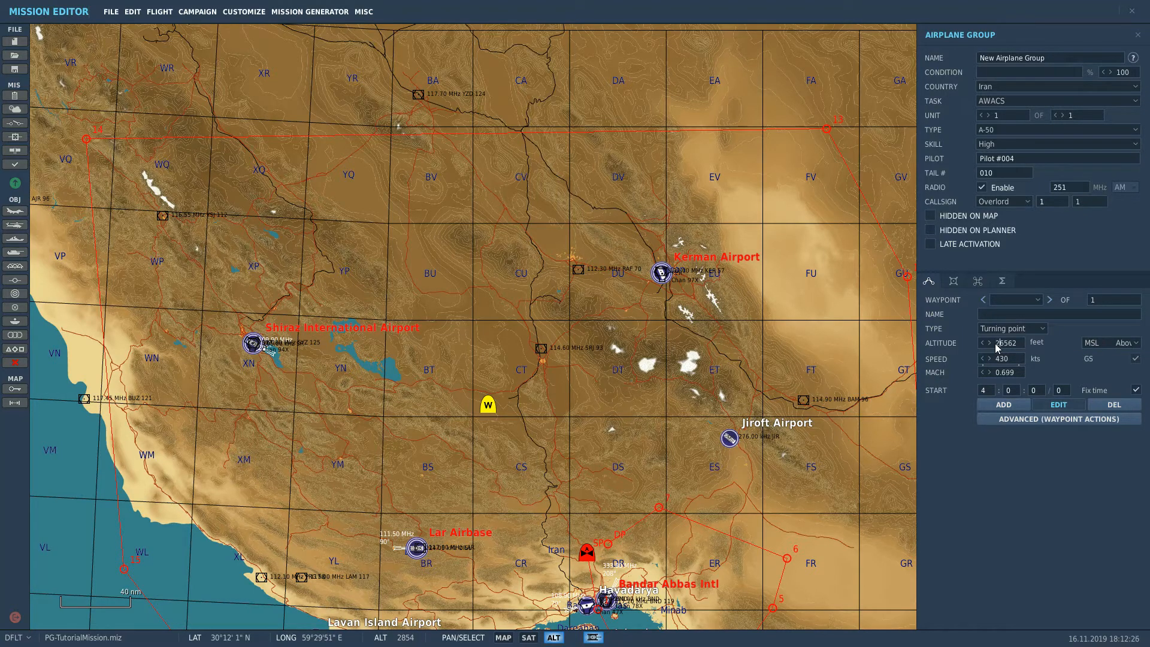
Set the AWACS start point's altitude to 26000 feet
key(BackSpace)
key(BackSpace)
text(0)
drag(795, 366, 791, 310)
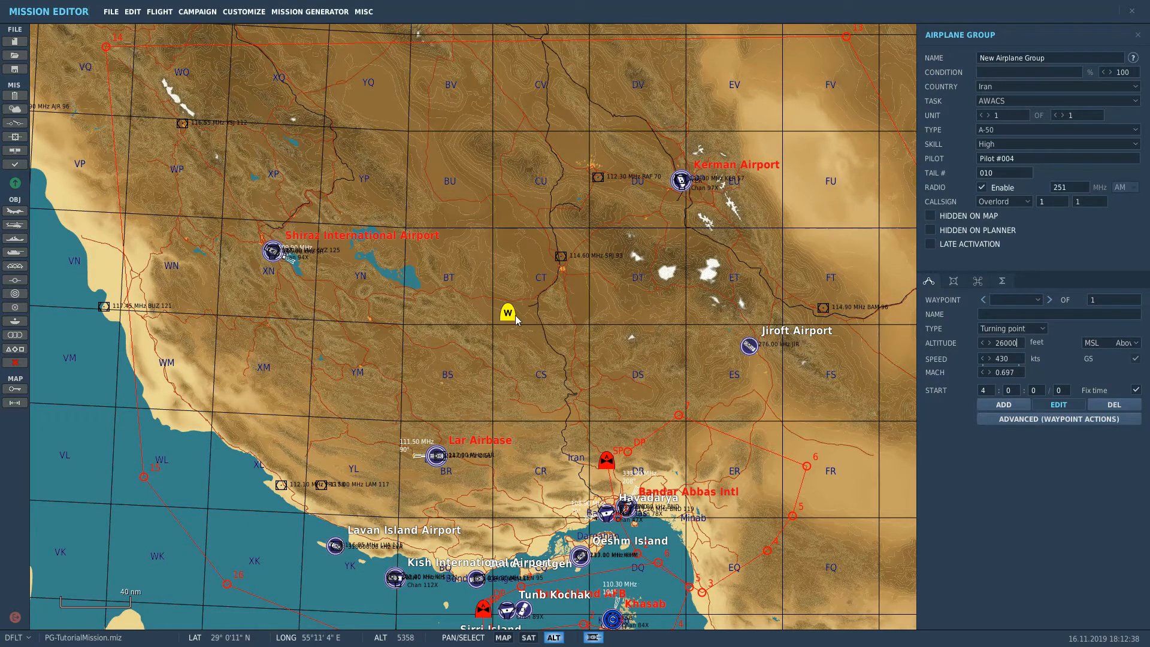
Add waypoint 1 at the SRJ 114.60 MHz beacon and waypoint 2 at the BAM 114.90 MHz beacon to the AWACS route
click(1003, 405)
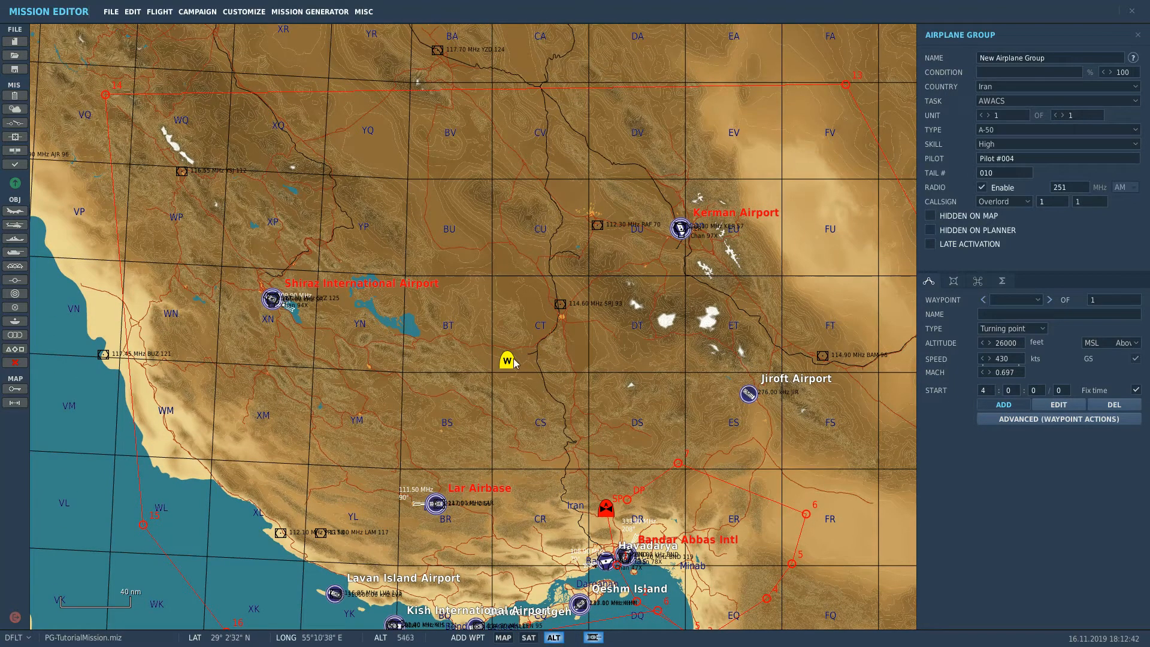
click(560, 306)
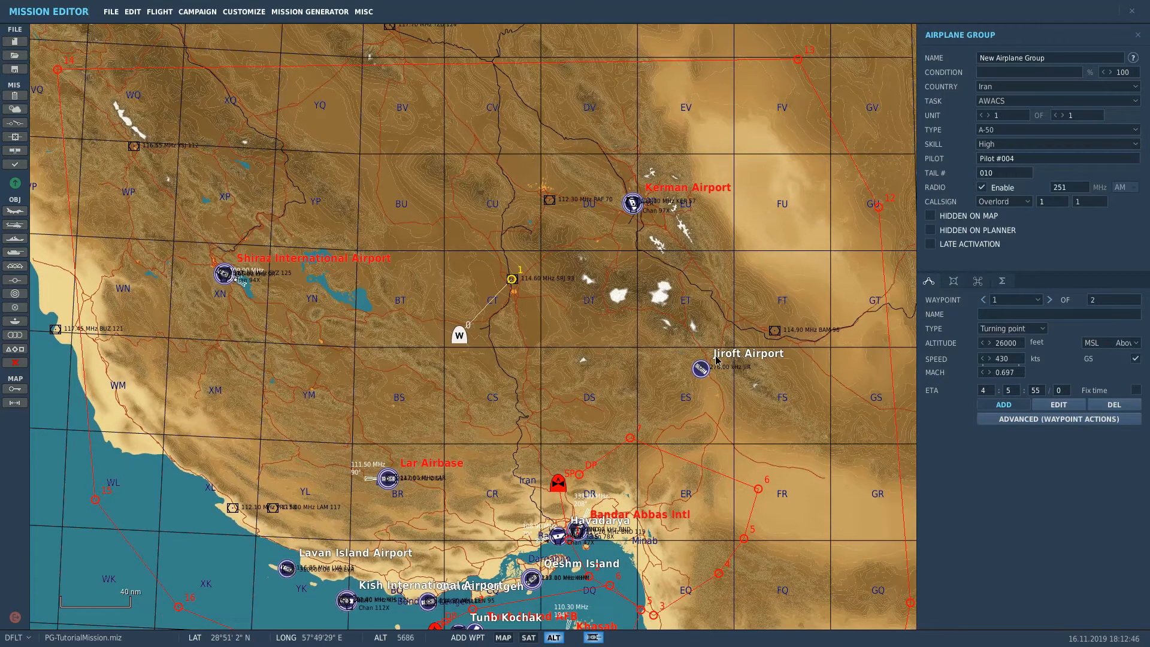
right_drag(765, 387, 719, 367)
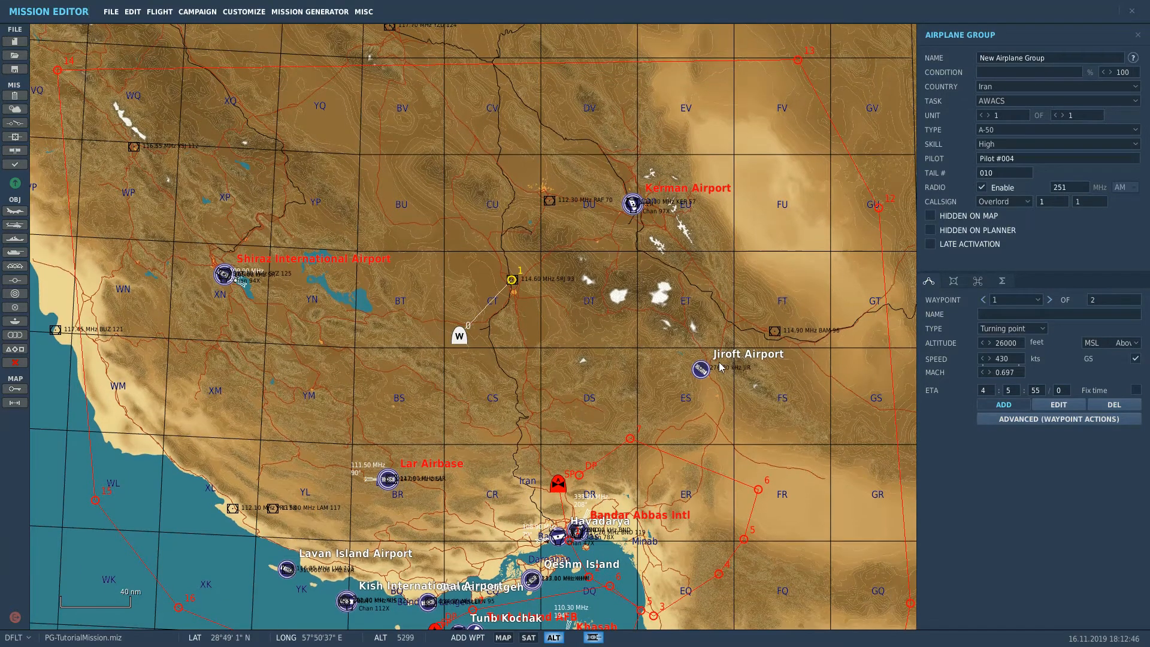
mouse_move(526, 289)
right_down()
mouse_move(543, 303)
mouse_move(528, 298)
right_up()
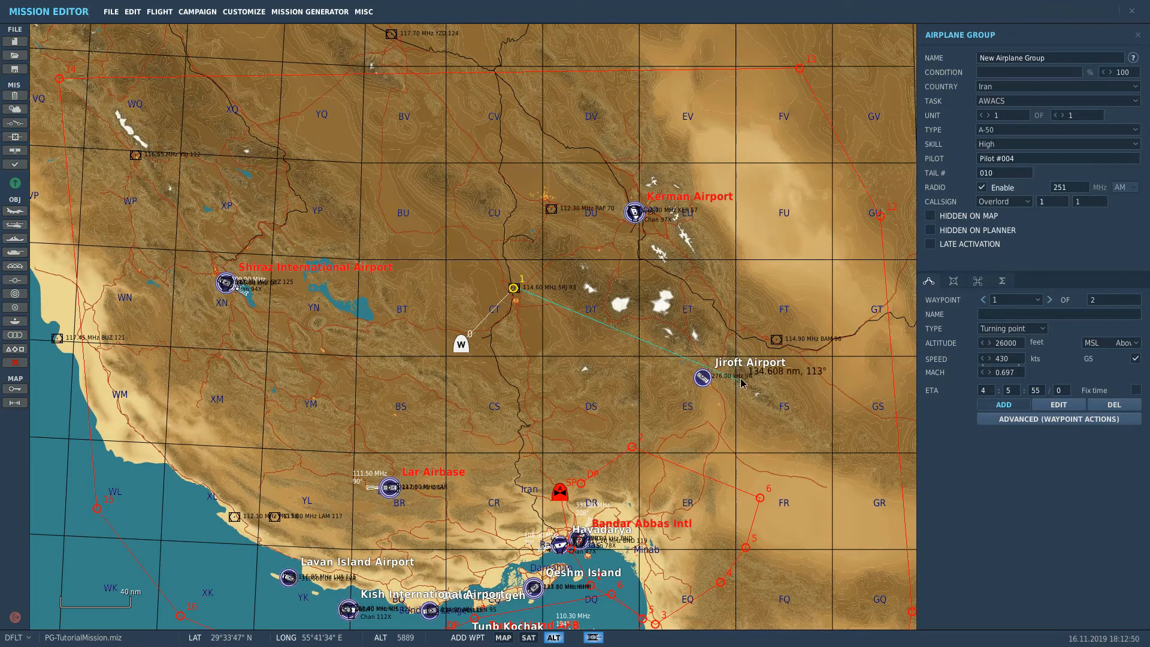
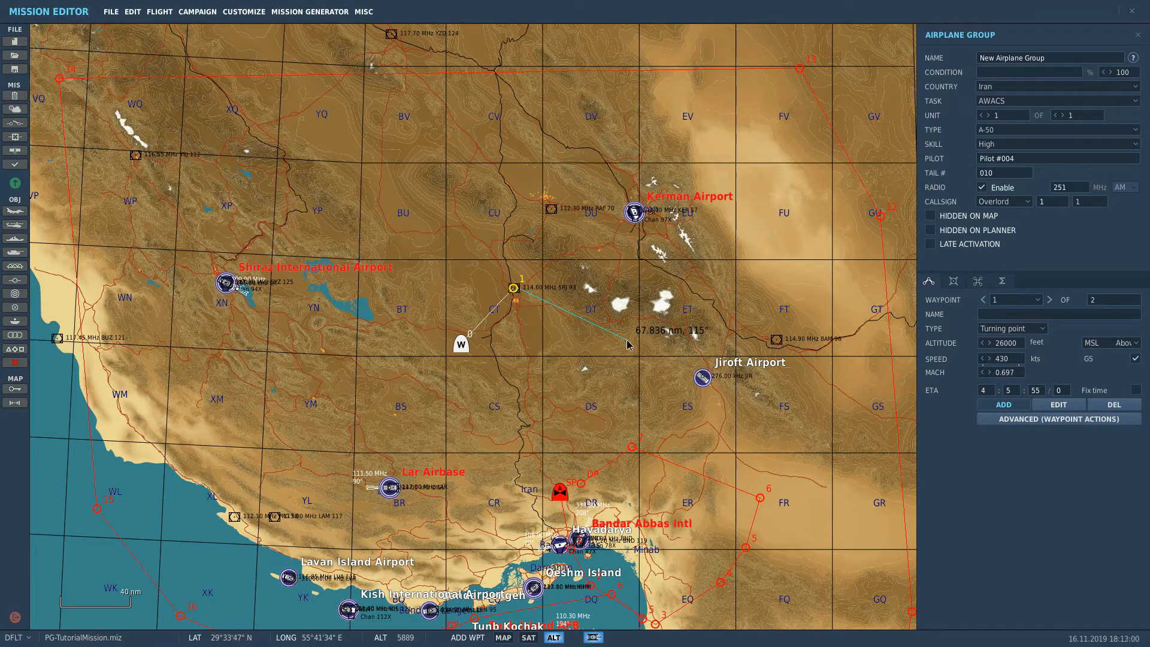
click(776, 339)
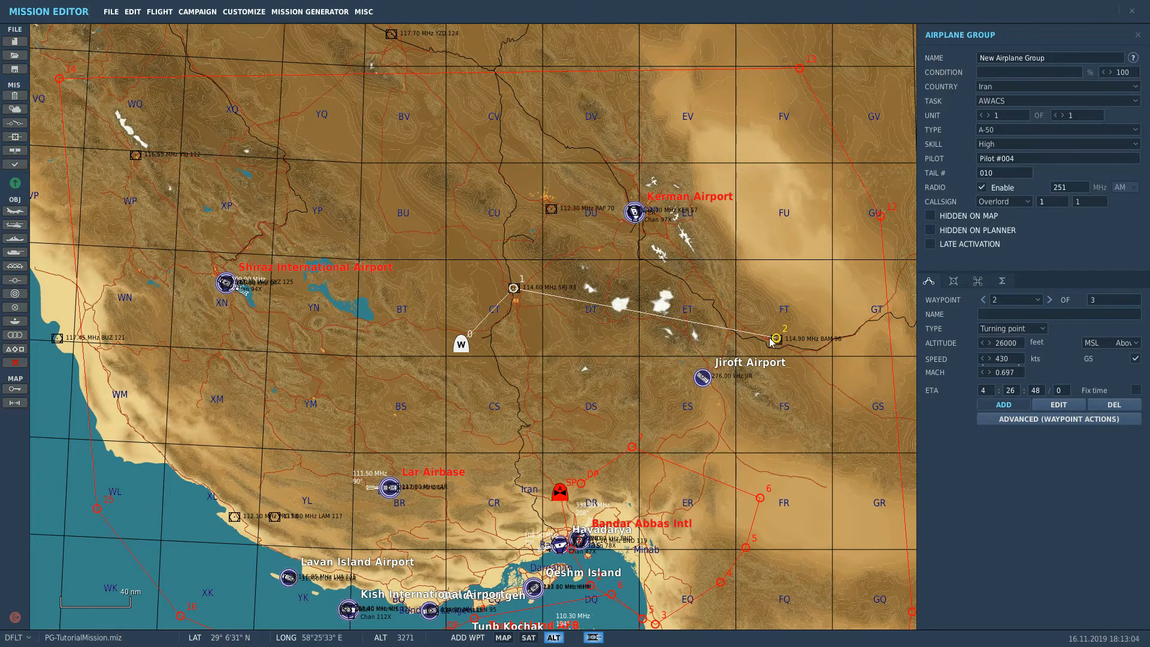
Add waypoints 3 and 4 east and north of Kerman Airport and finish the route with a Landing waypoint at Kerman
right_drag(604, 305, 626, 330)
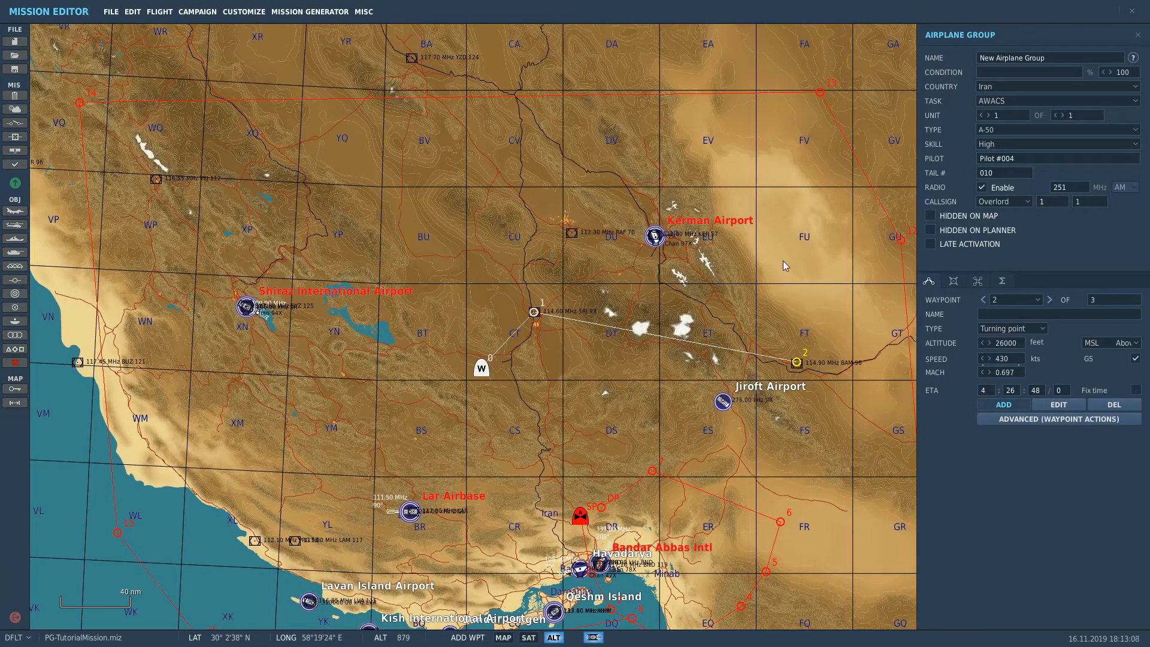
right_drag(782, 262, 775, 277)
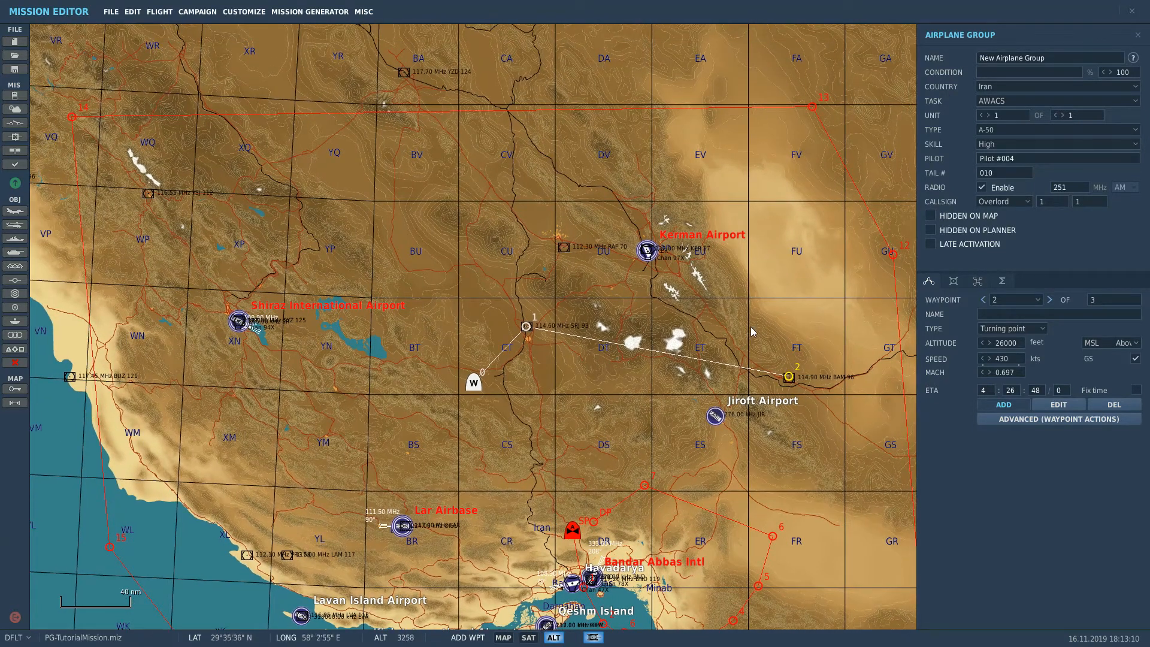
click(774, 230)
click(668, 166)
click(646, 250)
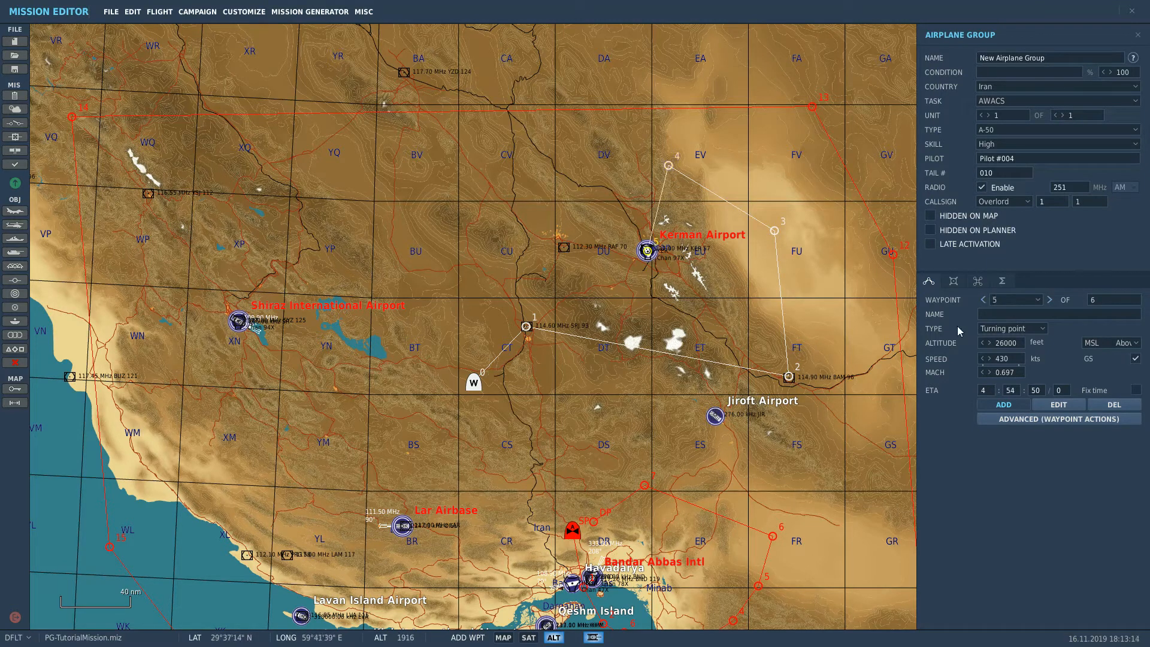
click(1012, 328)
click(1013, 375)
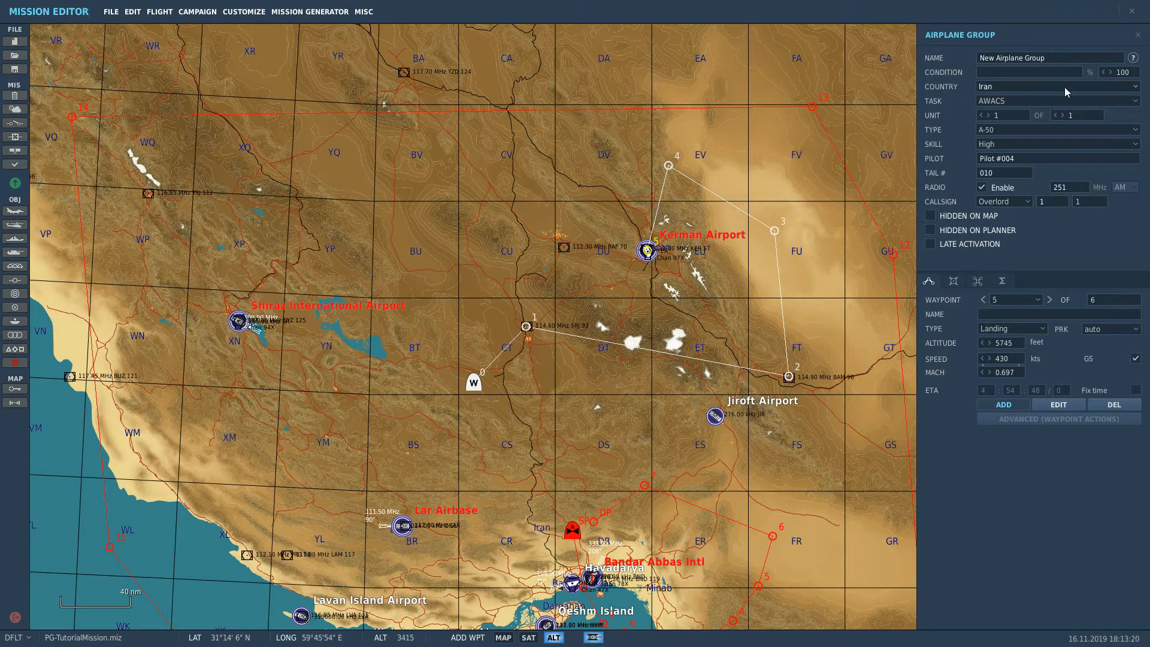
Check the detection prefix in Tutorial.lua in Lua Development Tools, and name the airplane group RED AWAC Overlord in the Mission Editor
key(alt+Tab)
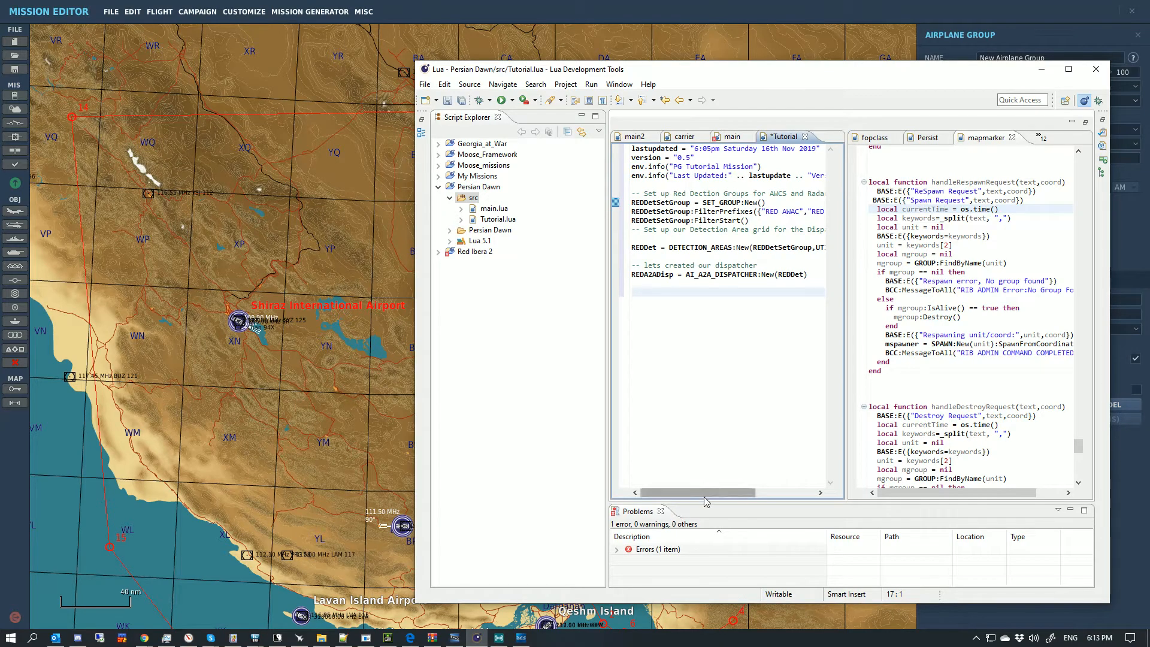
drag(705, 495, 730, 499)
drag(729, 212, 760, 212)
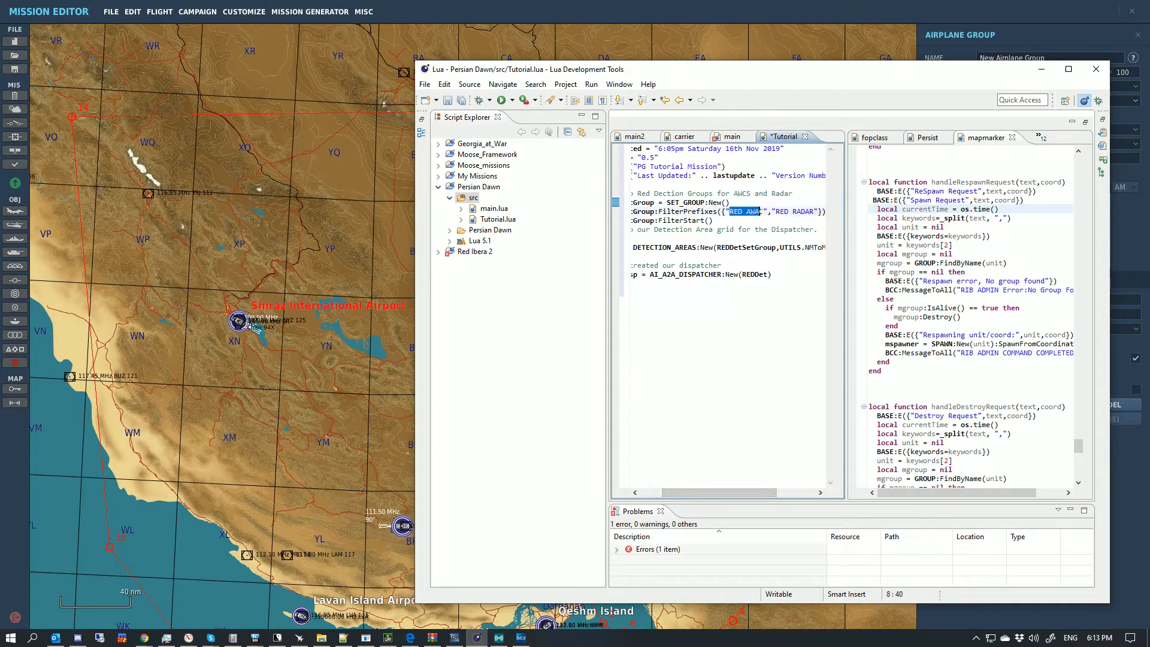
click(1028, 6)
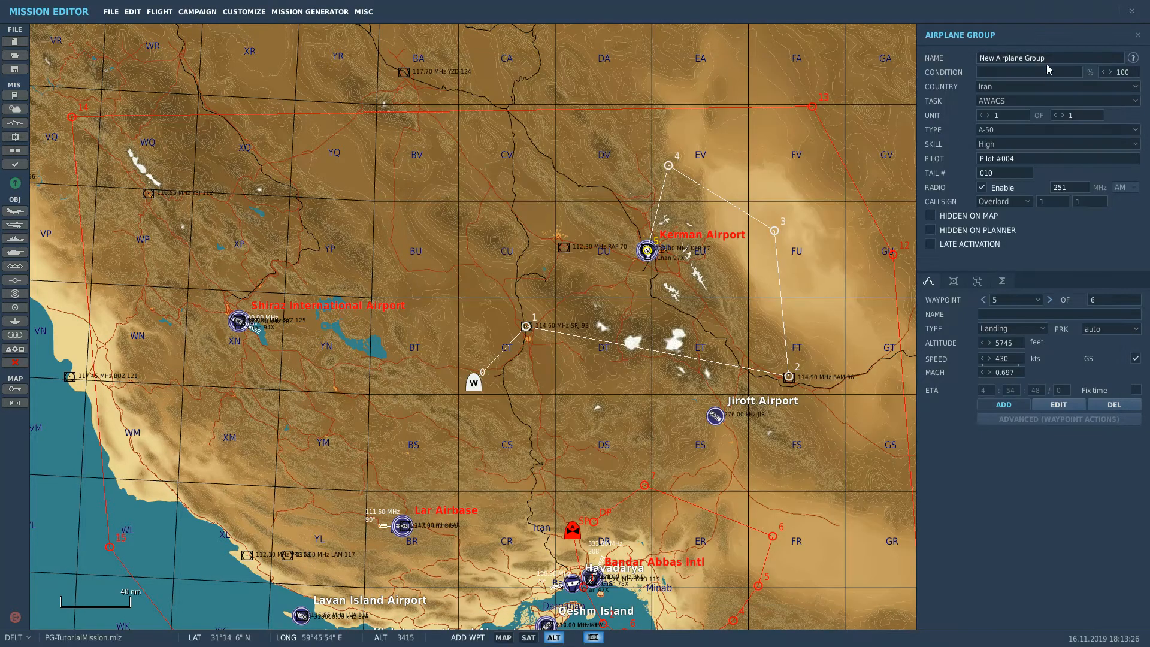
click(1058, 59)
text(RED AWAC Overlord)
Set the AWACS unit's pilot name to Overlord and its skill to Random
click(1047, 159)
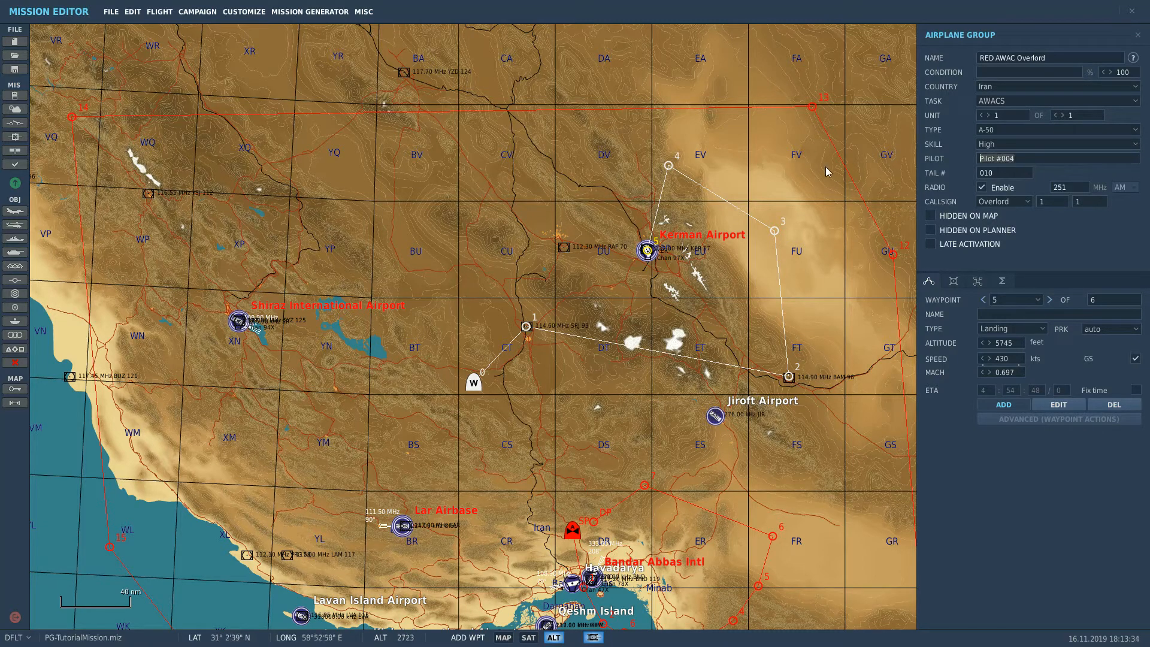
text(Overlord)
click(997, 146)
click(1016, 205)
Switch to waypoint editing and move the AWACS start point north of waypoint 1, west-northwest of Kerman Airport
scroll(681, 340, up, 2)
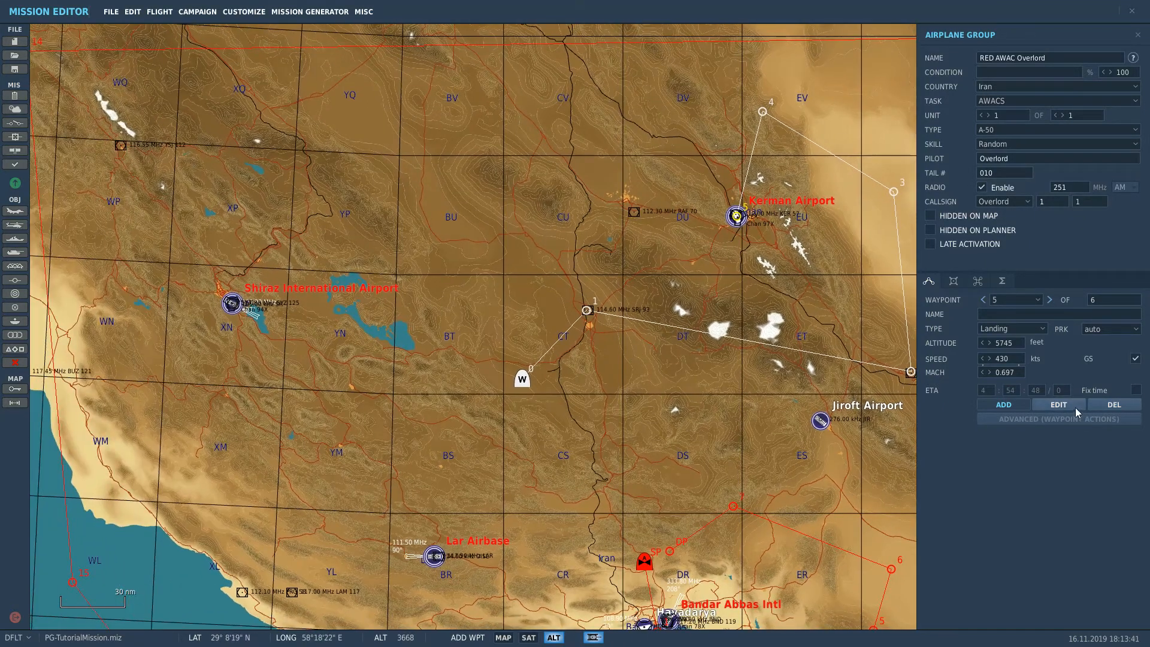
click(1076, 407)
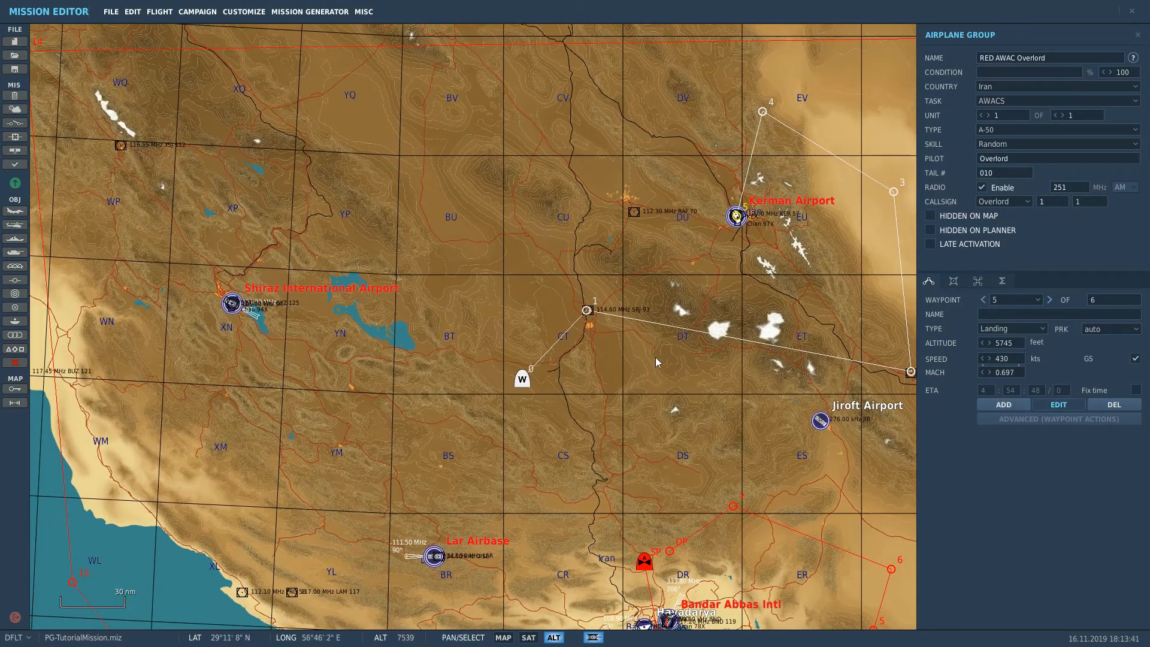
drag(535, 385, 737, 215)
click(522, 382)
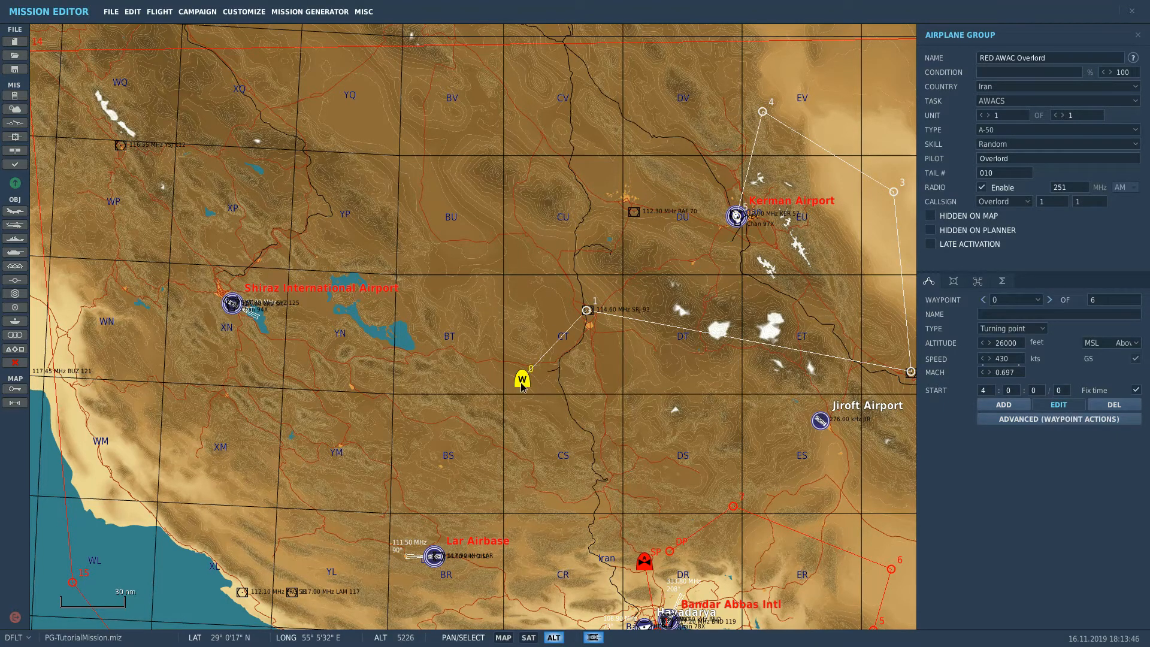
drag(522, 385, 597, 174)
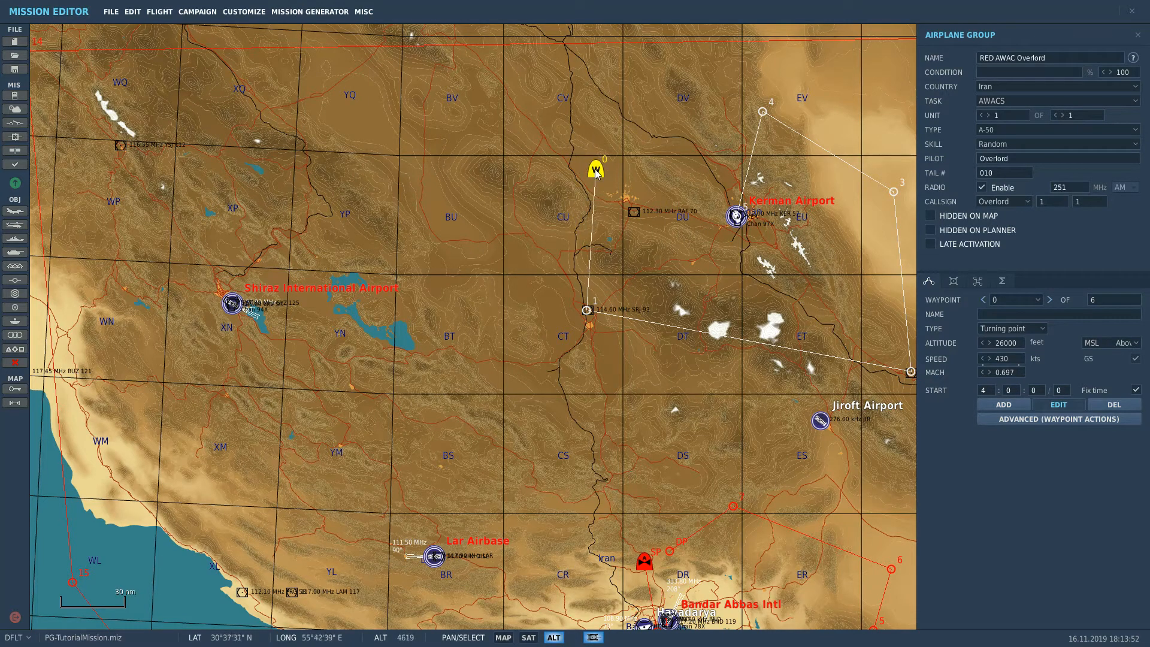
Set the speed at waypoint 1 of the AWACS route to Mach 0.5
click(587, 311)
drag(1003, 374, 1025, 375)
scroll(602, 316, up, 4)
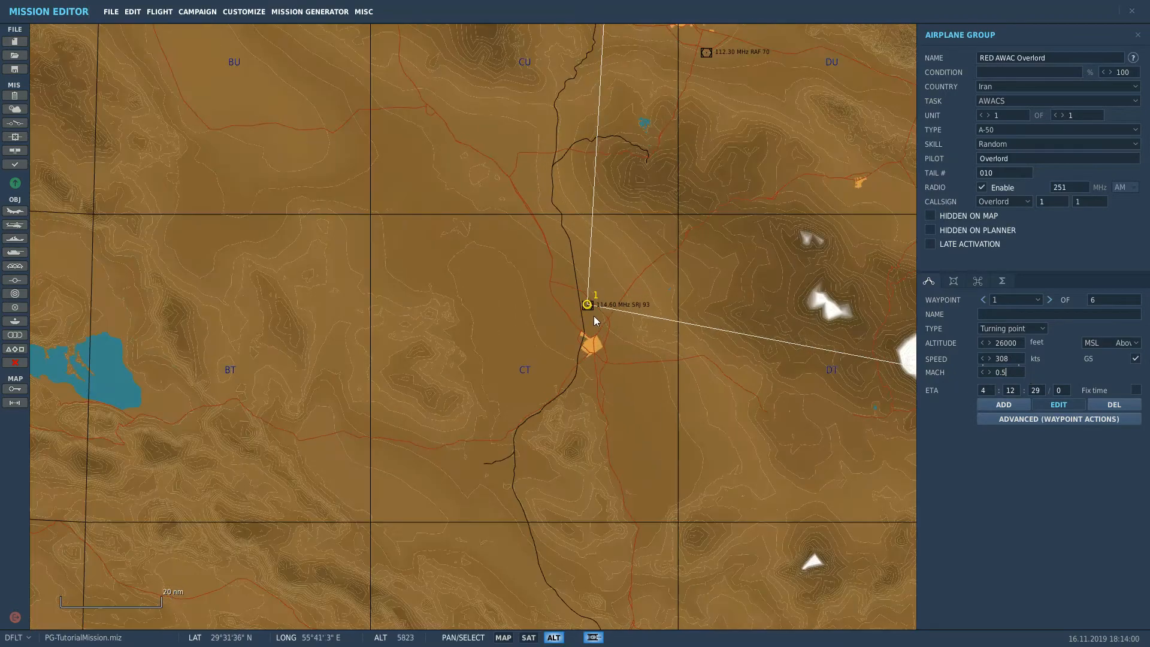
scroll(591, 309, up, 1)
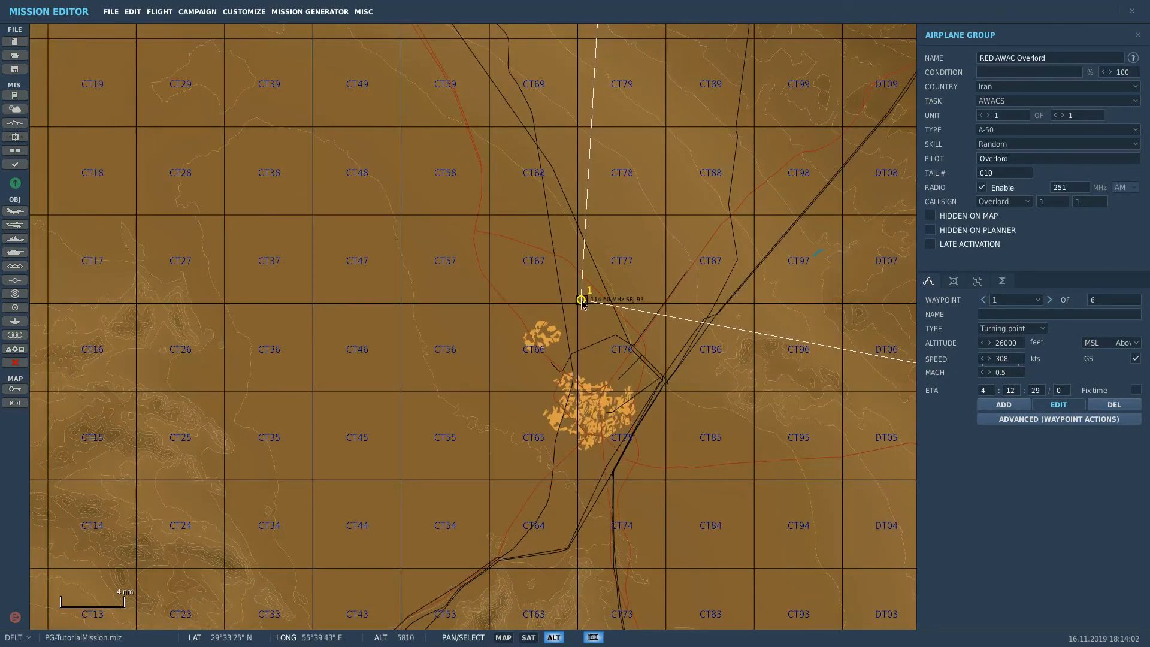
Add an Orbit action as a Perform Task to waypoint 1 of the AWACS route
drag(582, 300, 582, 300)
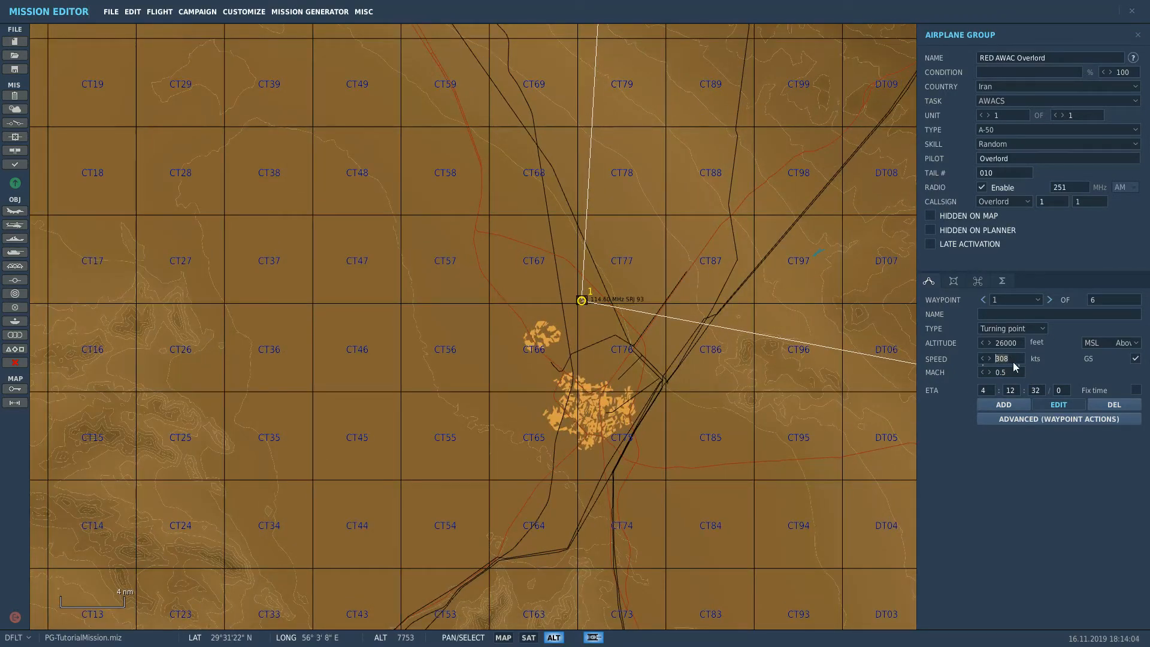
click(1037, 419)
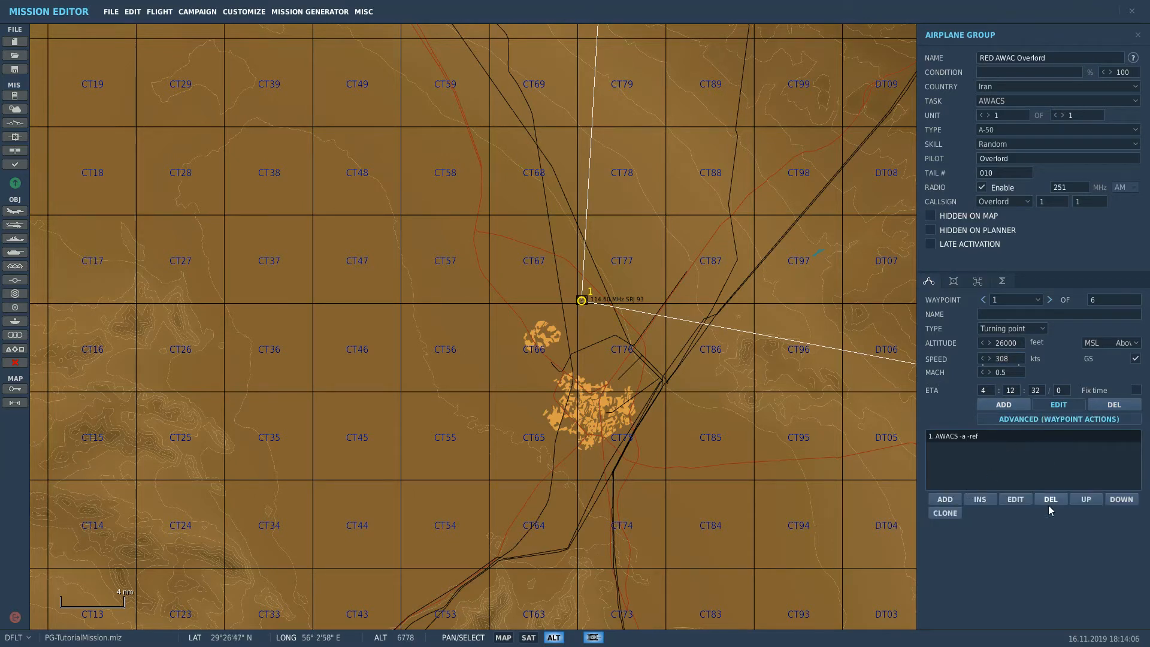
click(946, 500)
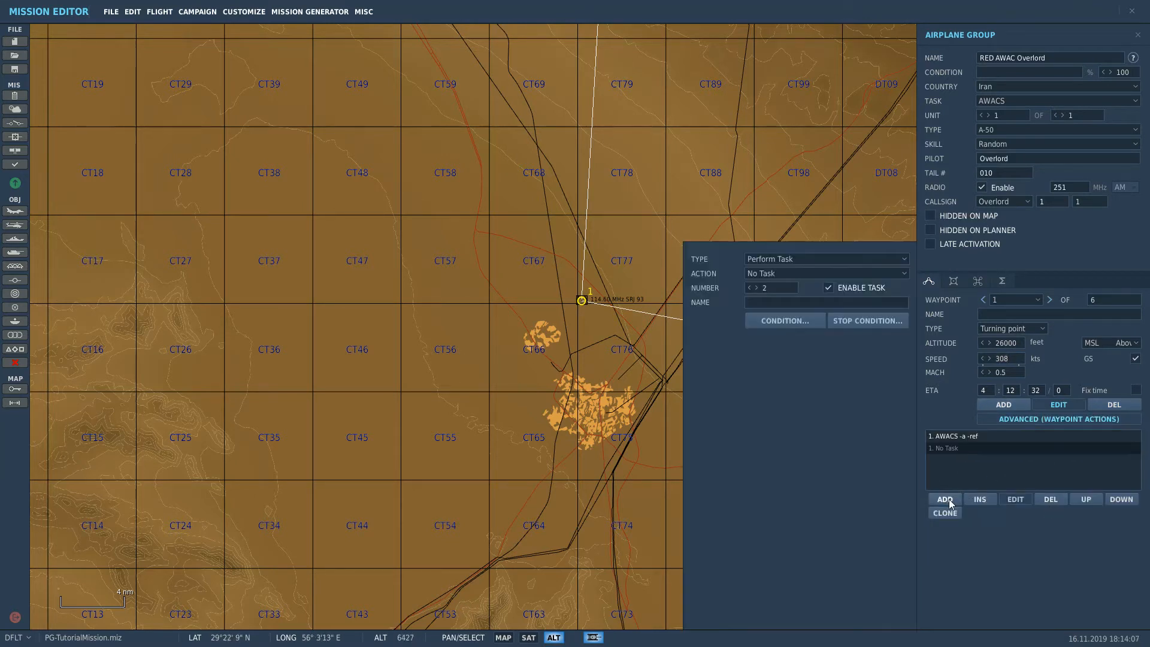
click(785, 259)
click(782, 271)
click(782, 274)
click(780, 299)
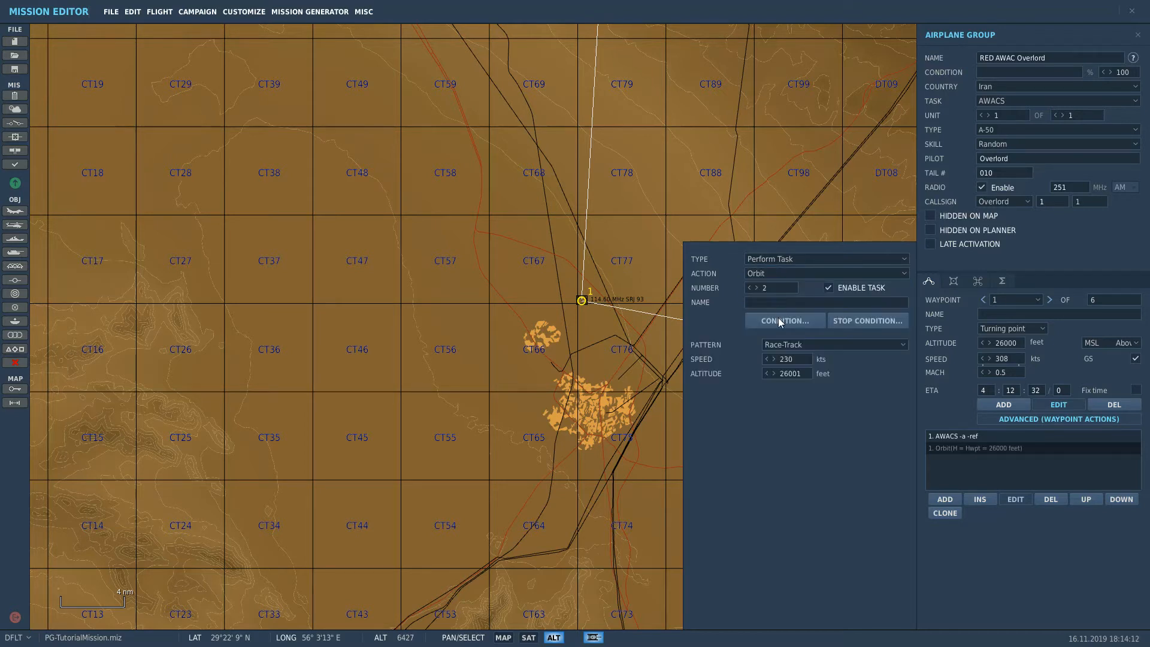
Keep the Race-Track pattern for the orbit and set its speed to 308 kts
click(817, 345)
click(816, 345)
drag(796, 360, 680, 359)
text(308)
drag(548, 295, 336, 313)
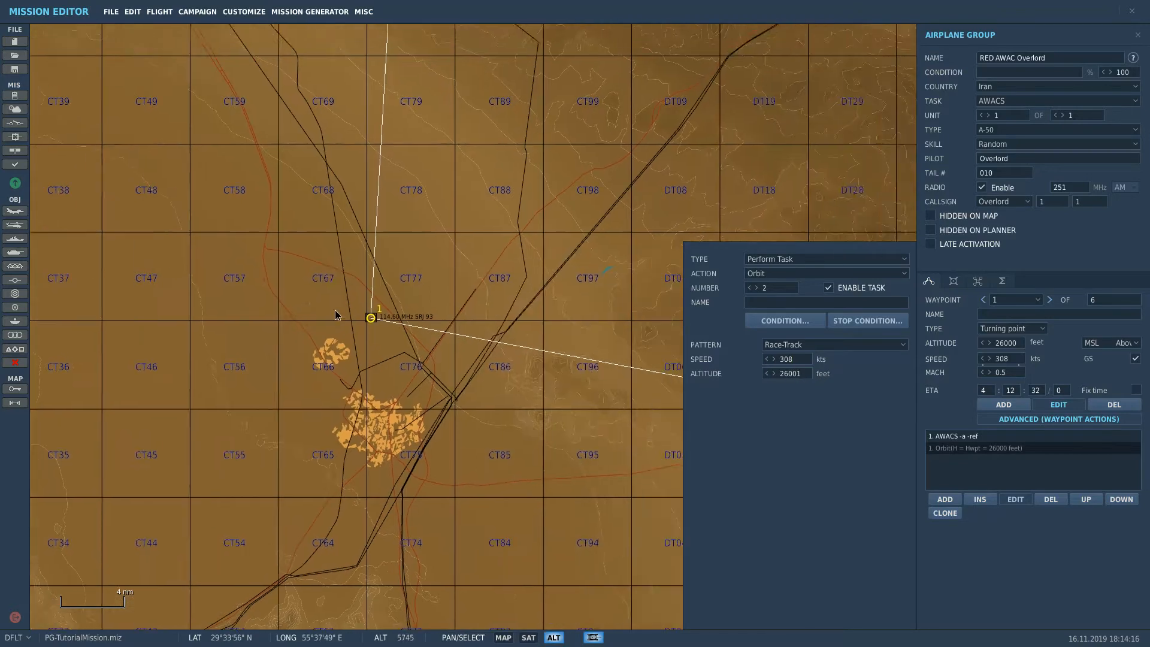
Give the orbit task a stop condition with a duration of 6 hours
scroll(344, 314, down, 1)
click(873, 322)
drag(593, 276, 523, 348)
scroll(523, 348, down, 1)
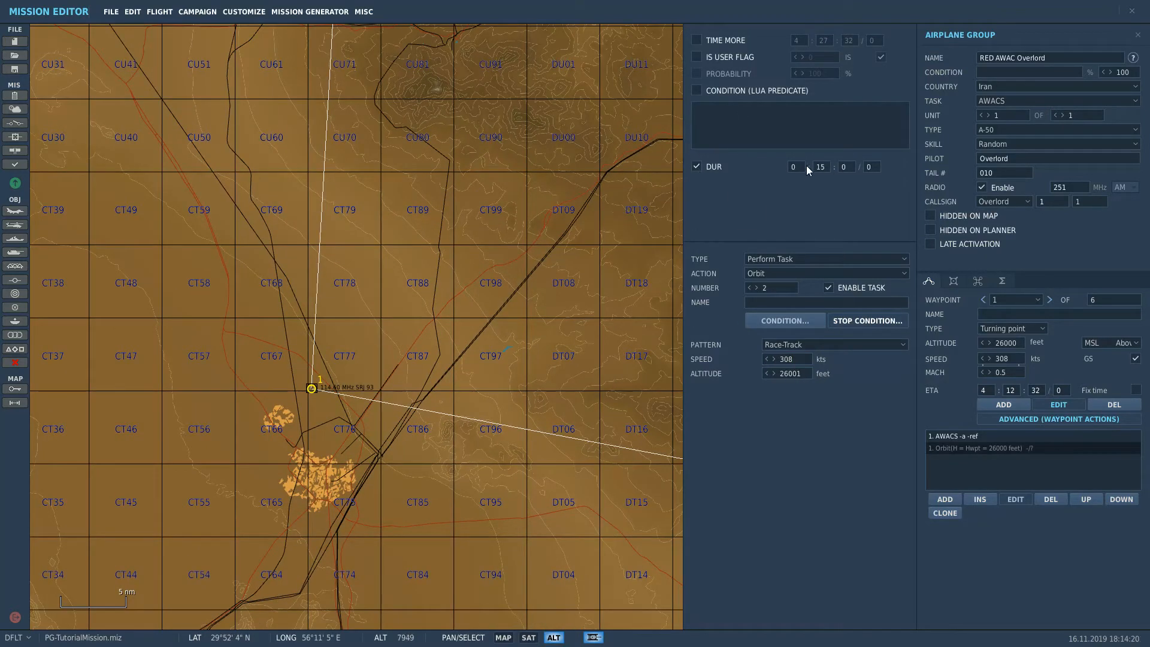
click(794, 167)
text(0)
scroll(566, 161, down, 11)
scroll(469, 251, down, 6)
drag(584, 156, 392, 221)
scroll(469, 251, down, 2)
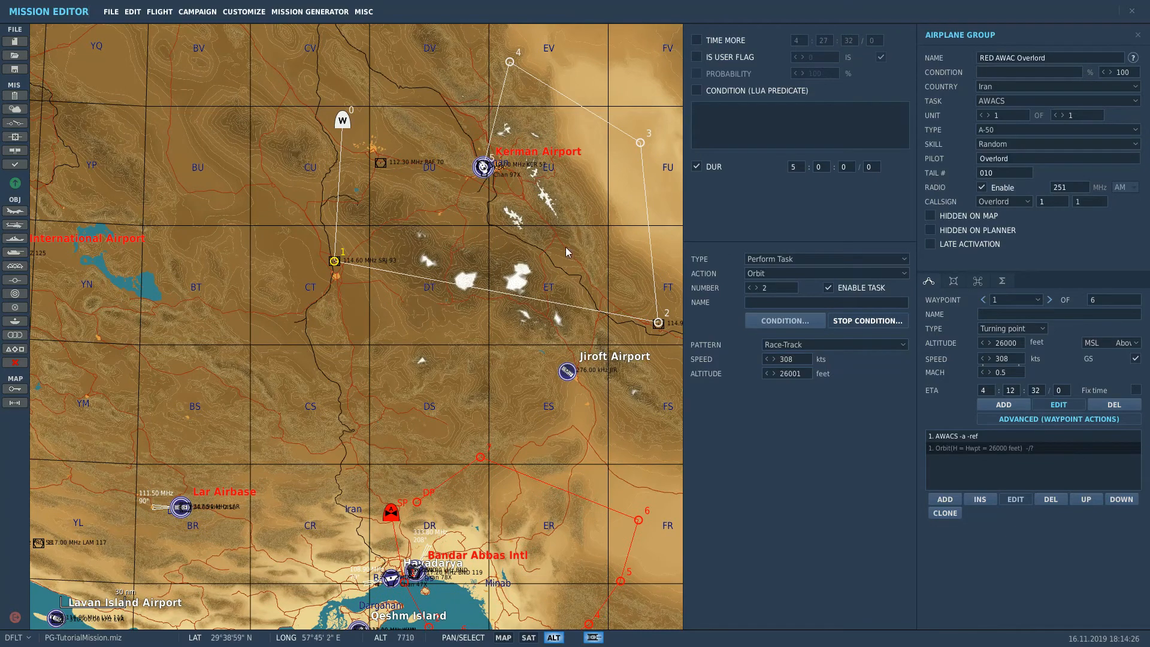
scroll(629, 168, down, 3)
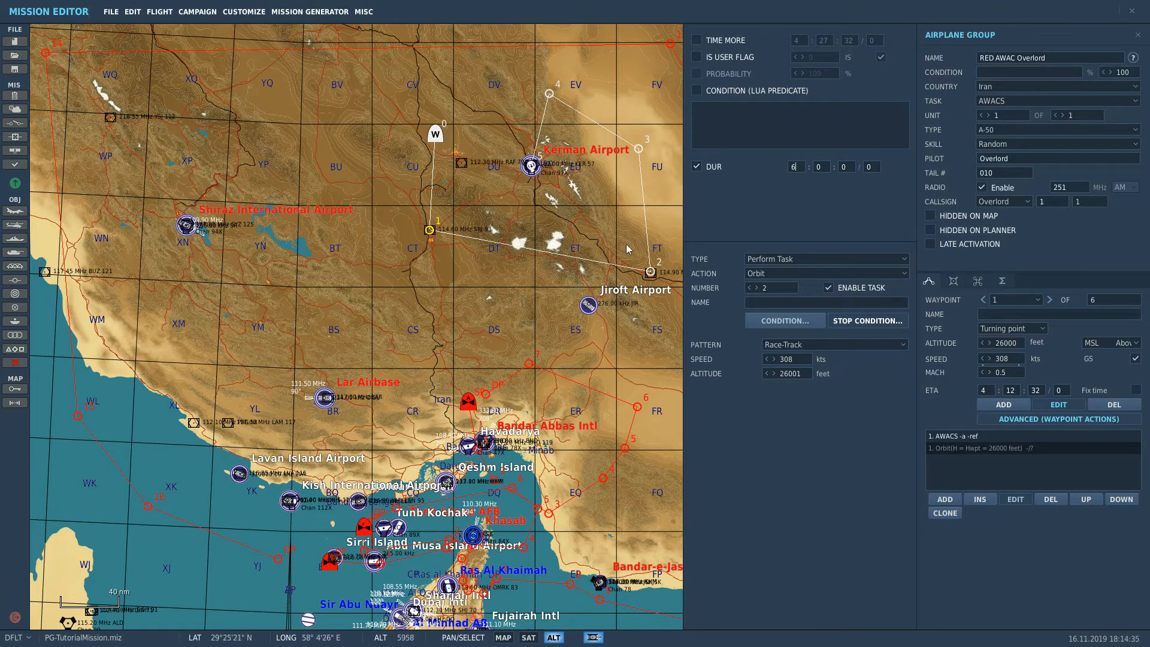
Reselect the RED AWAC Overlord group and check the settings of its waypoint 2
click(528, 209)
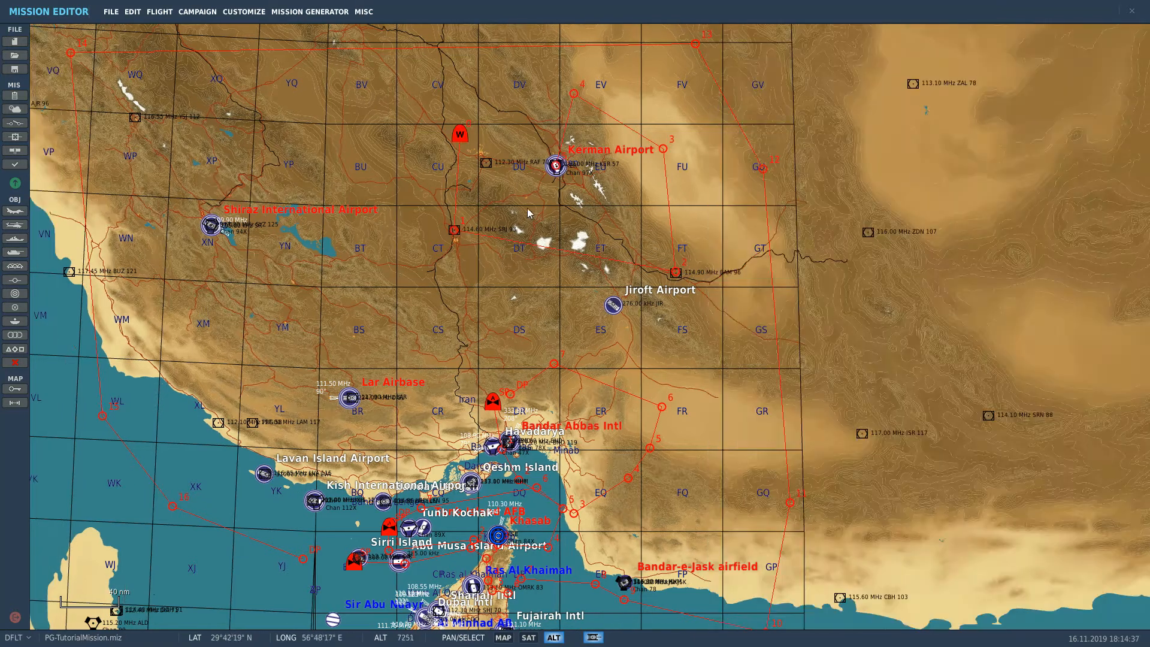
click(459, 133)
click(675, 273)
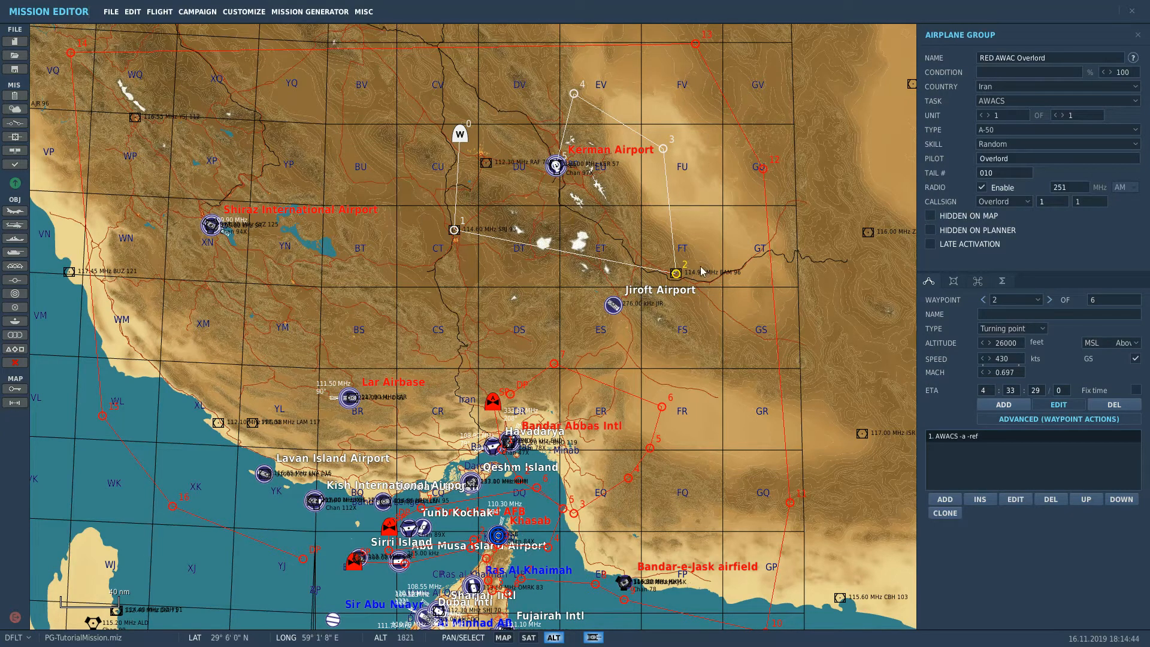
Place a new Iranian airplane group northeast of the AWACS start point and set its task to Escort
scroll(669, 106, up, 3)
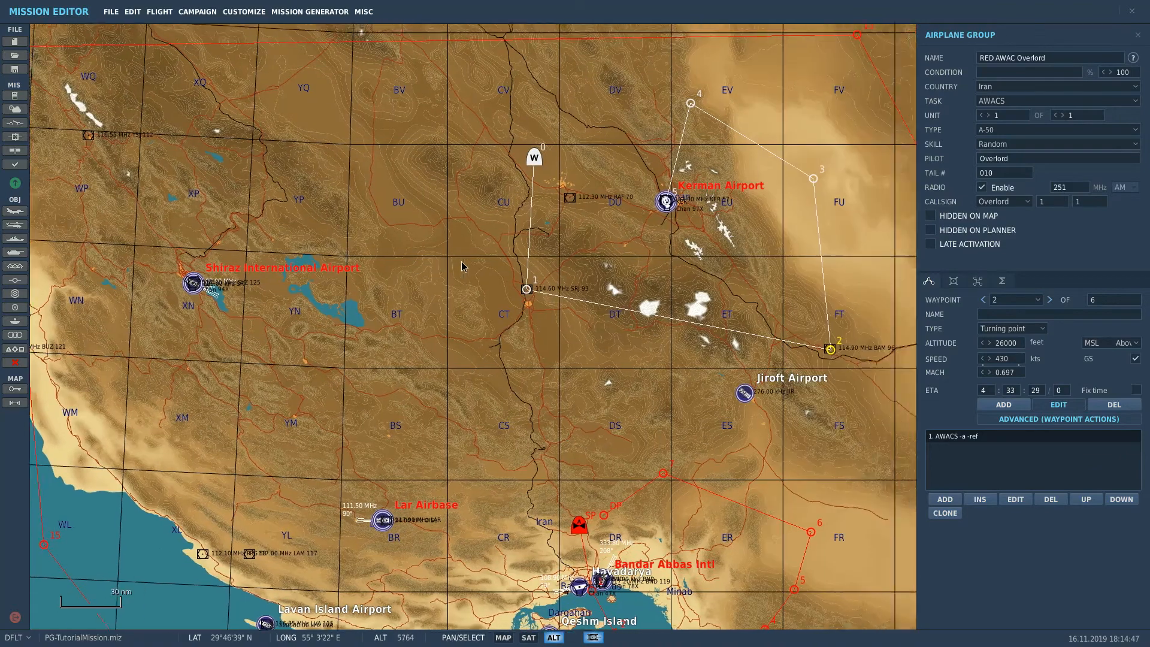
drag(462, 266, 384, 319)
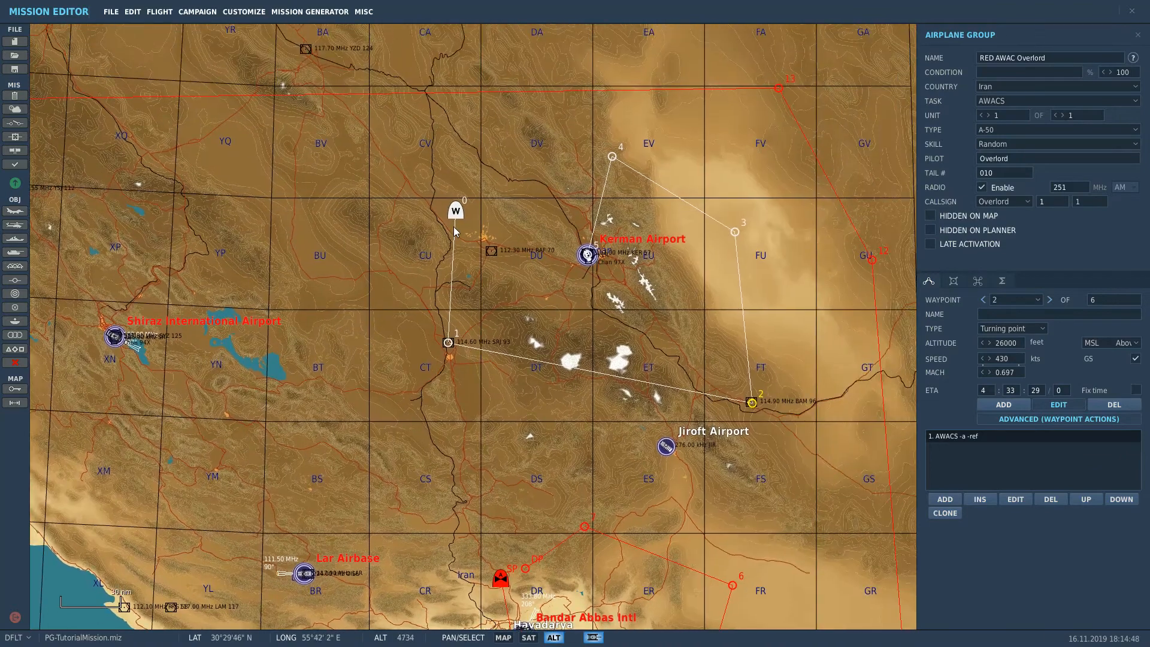
drag(365, 275, 547, 282)
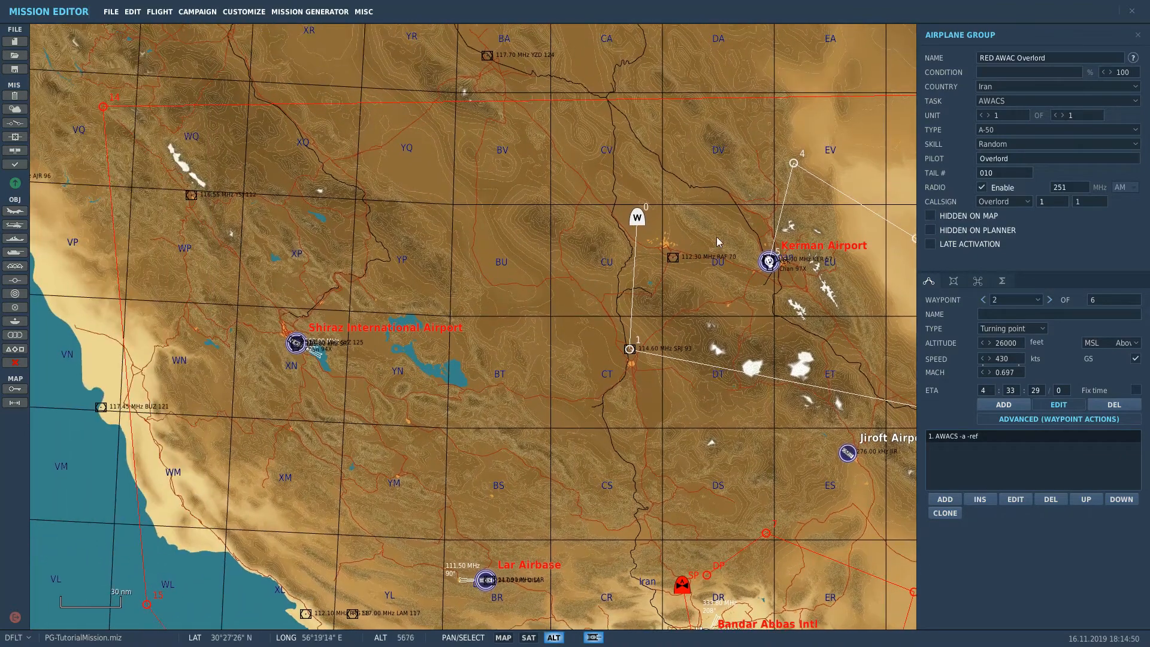
mouse_move(718, 241)
mouse_down()
mouse_move(676, 292)
mouse_move(676, 325)
mouse_up()
scroll(635, 308, up, 4)
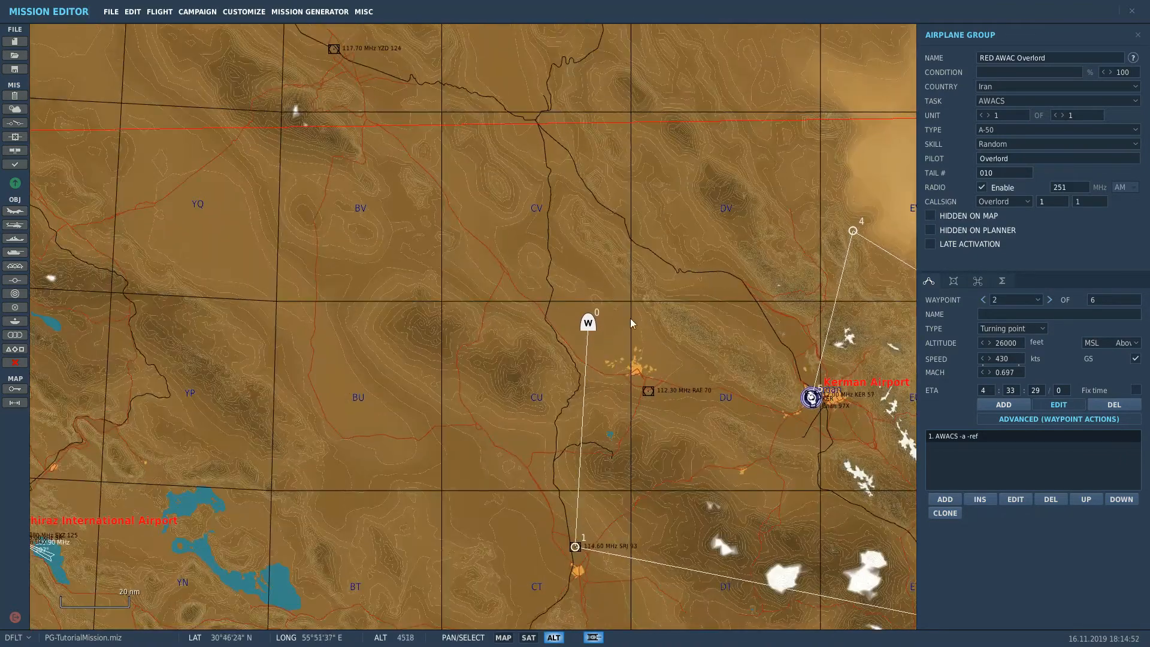
drag(494, 214, 429, 172)
scroll(470, 146, down, 3)
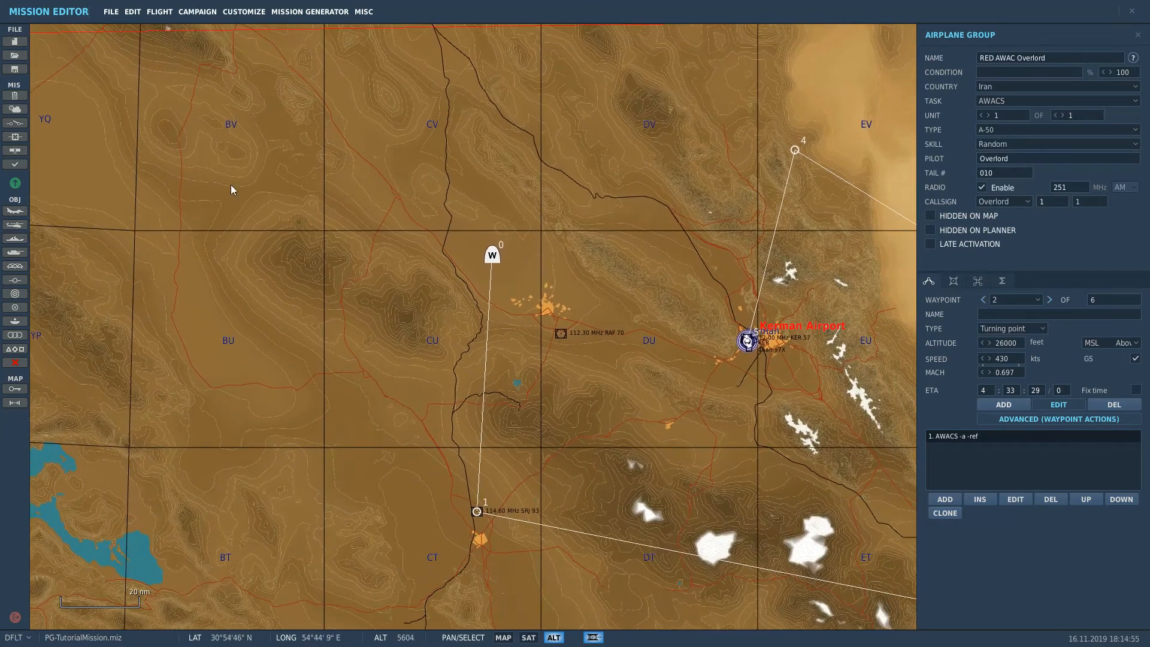
click(15, 211)
click(534, 198)
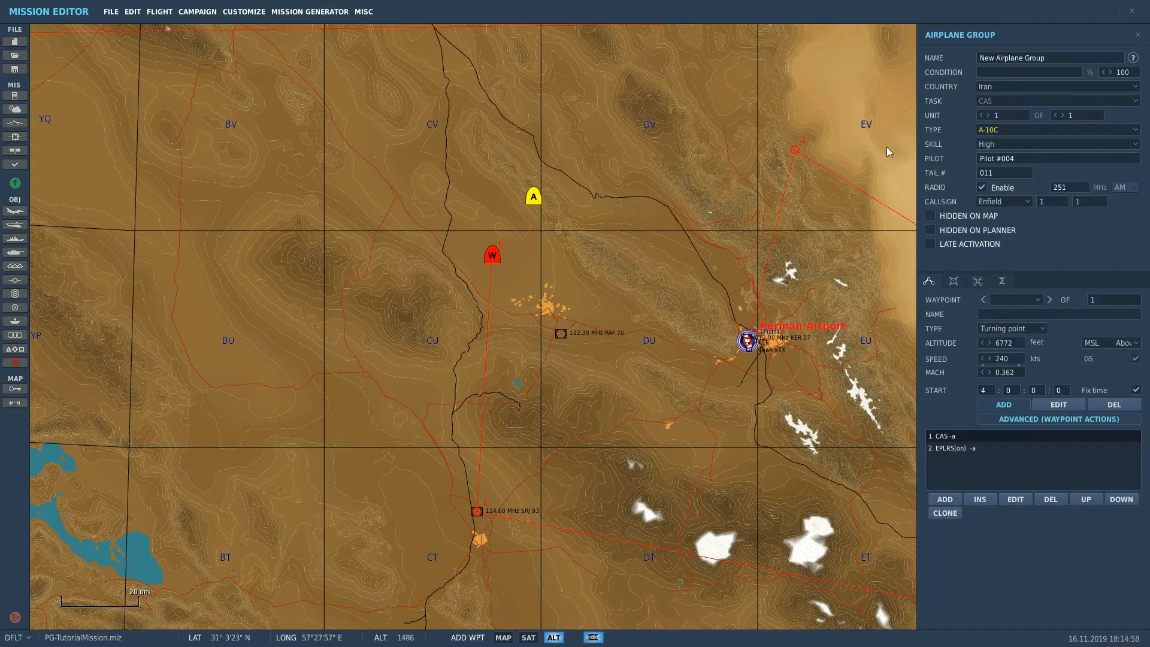
click(1008, 102)
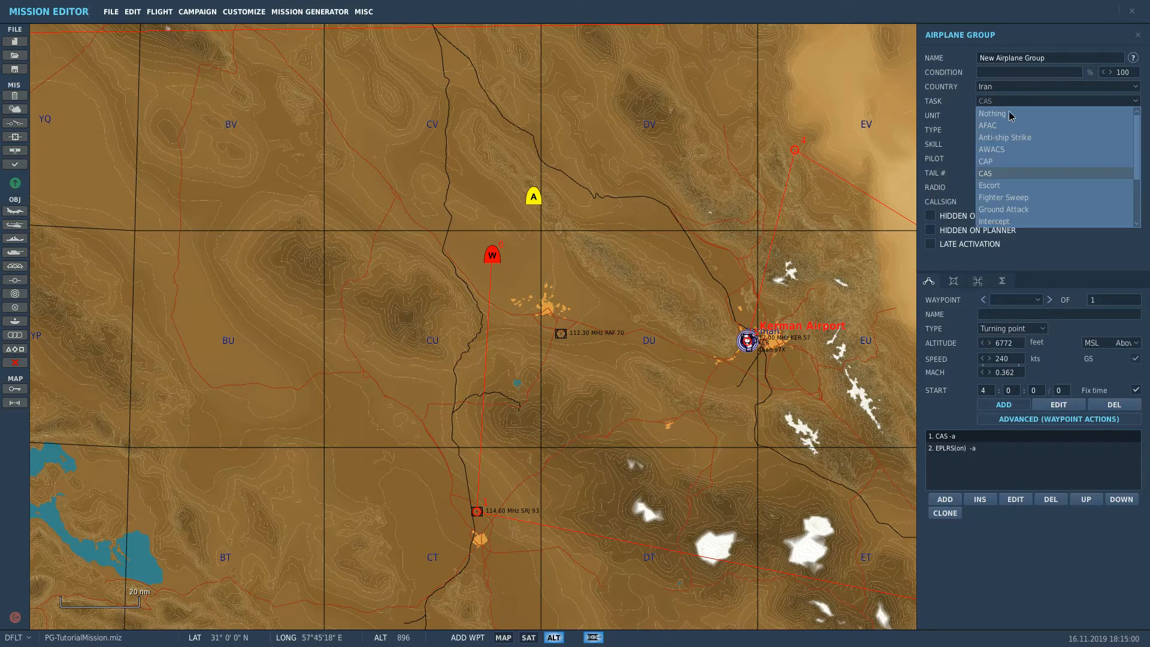
click(1013, 192)
Try the F-14A as the escort's aircraft type and examine its available loadouts
click(1022, 131)
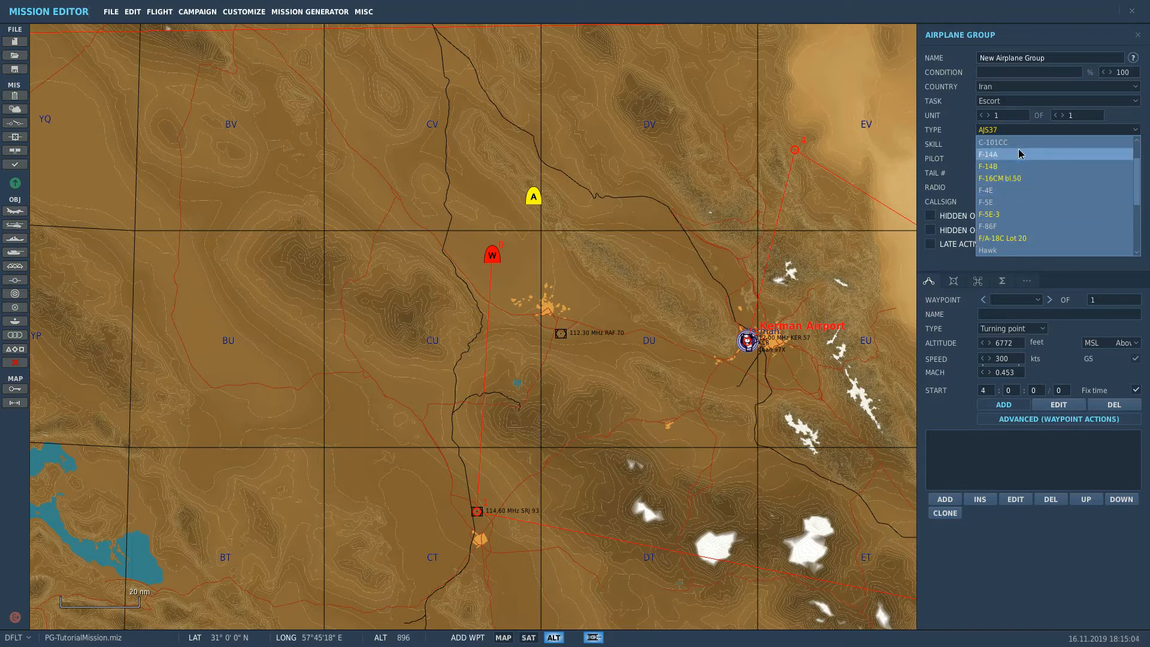
click(1018, 154)
click(953, 281)
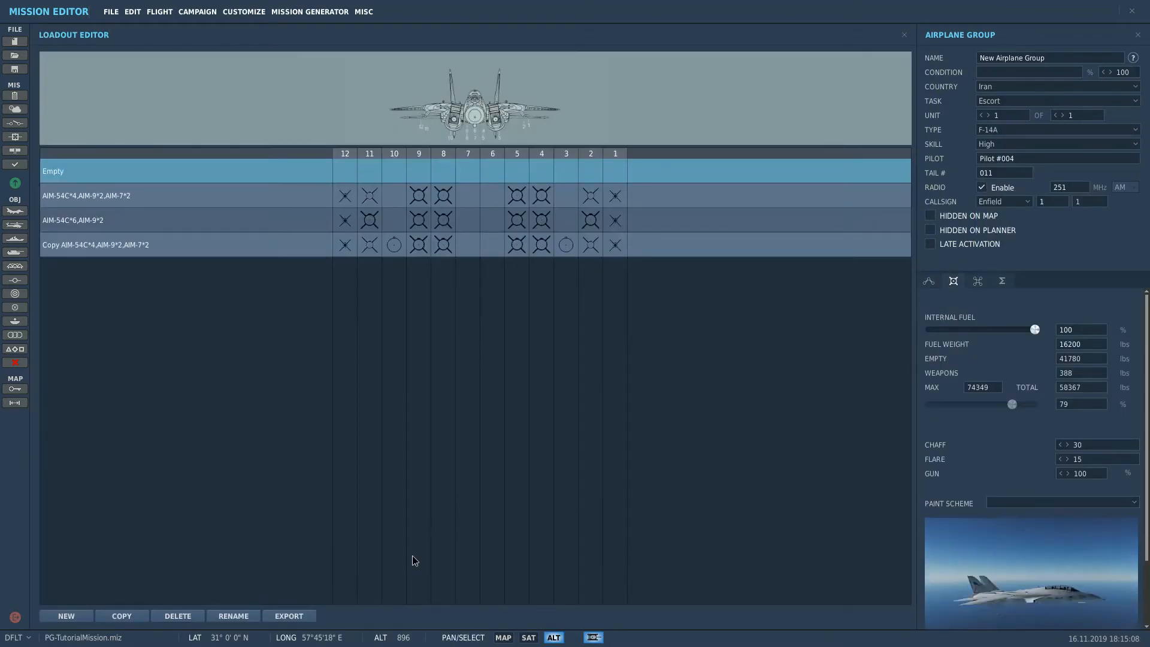
scroll(1068, 576, up, 7)
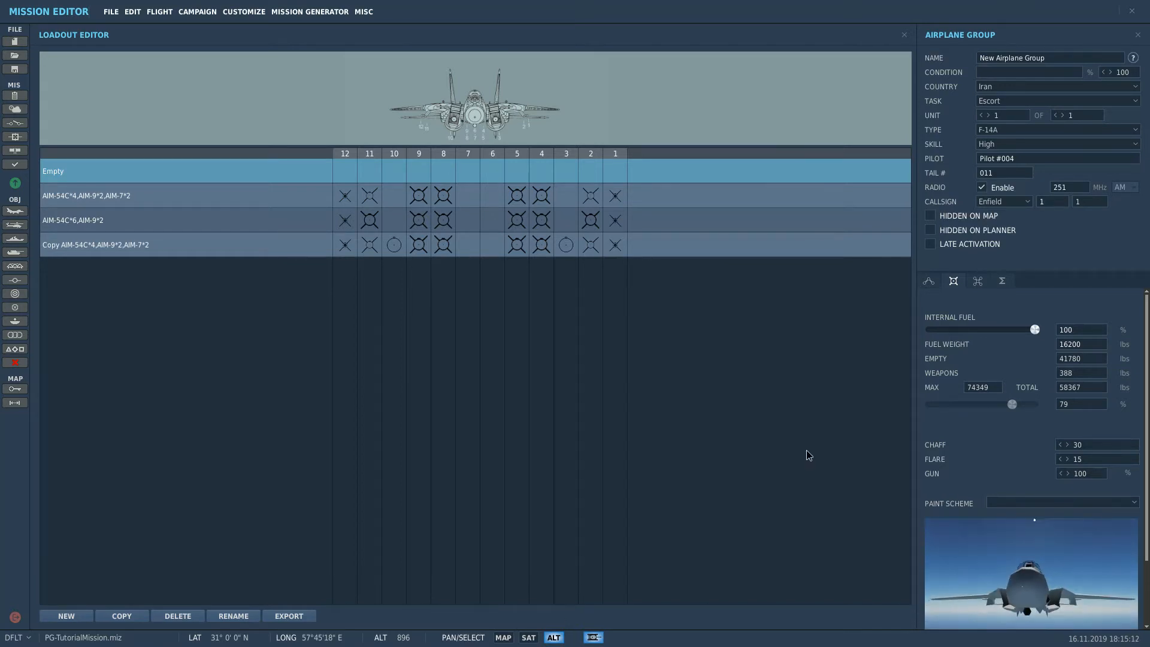
Change the escort's aircraft type to F-14B and assign the AIM-54C-MK47*2, AIM-7M*3, AIM-9M*2, XT*2 loadout
click(1019, 131)
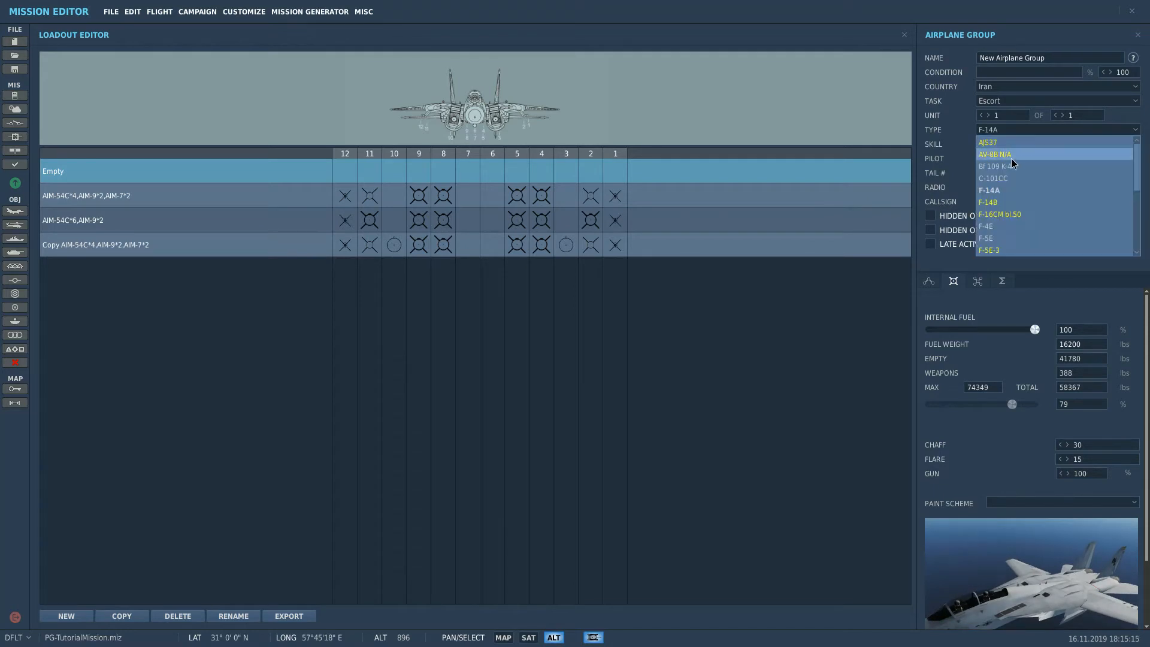
click(1011, 201)
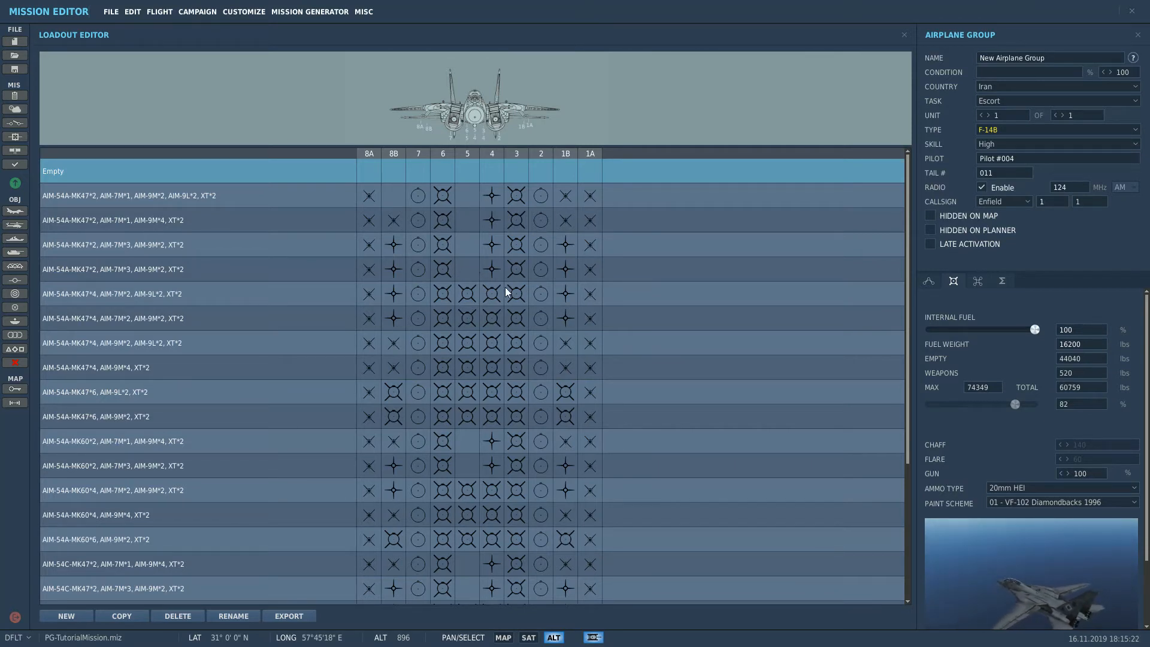
scroll(508, 389, down, 3)
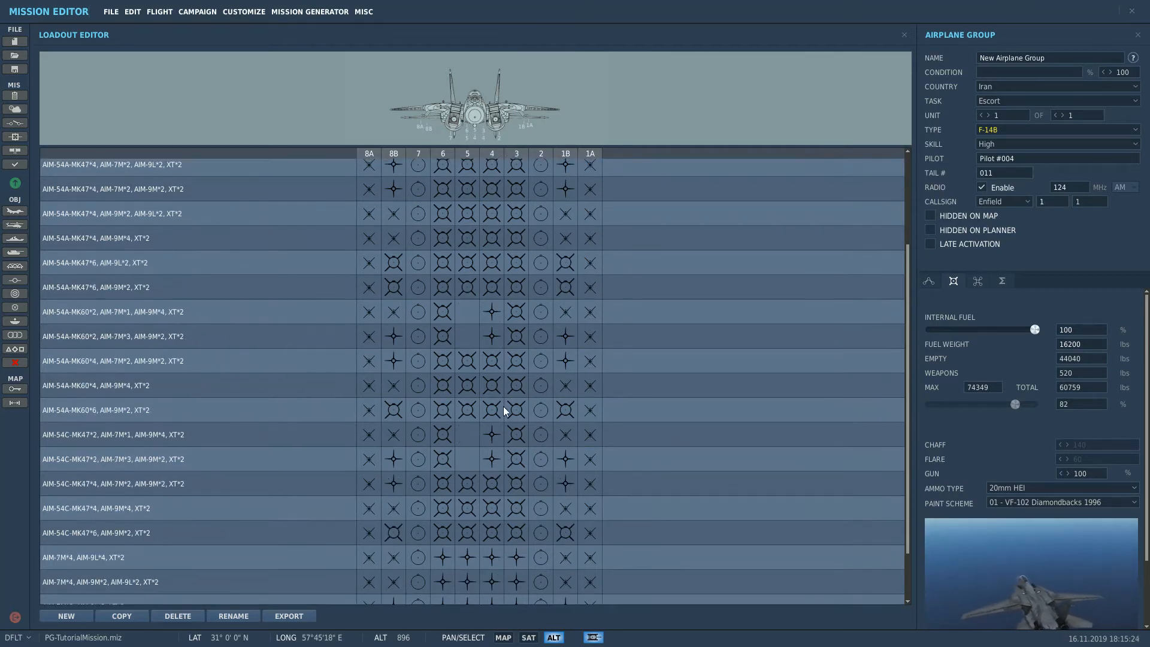
scroll(503, 406, down, 1)
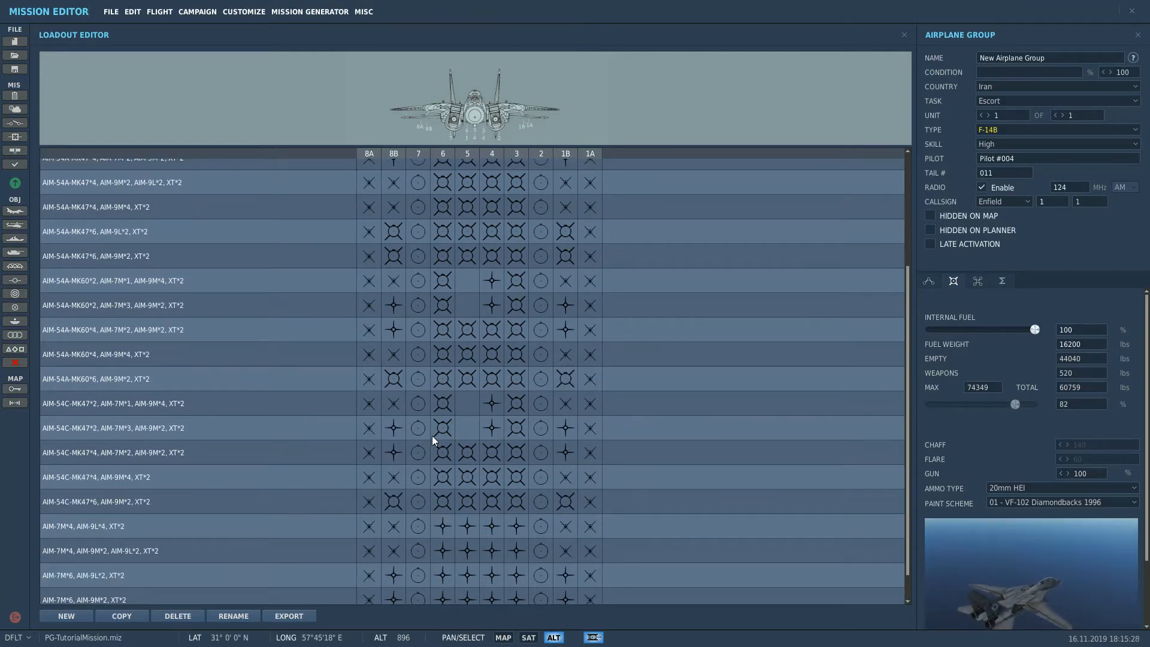
click(539, 422)
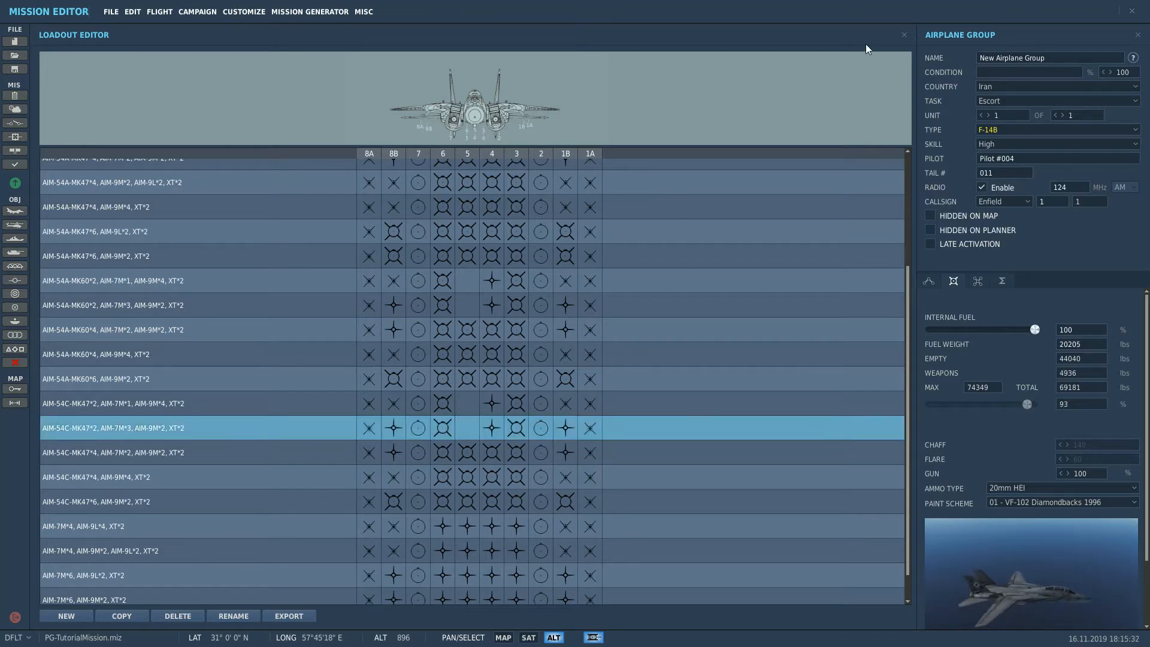
click(905, 36)
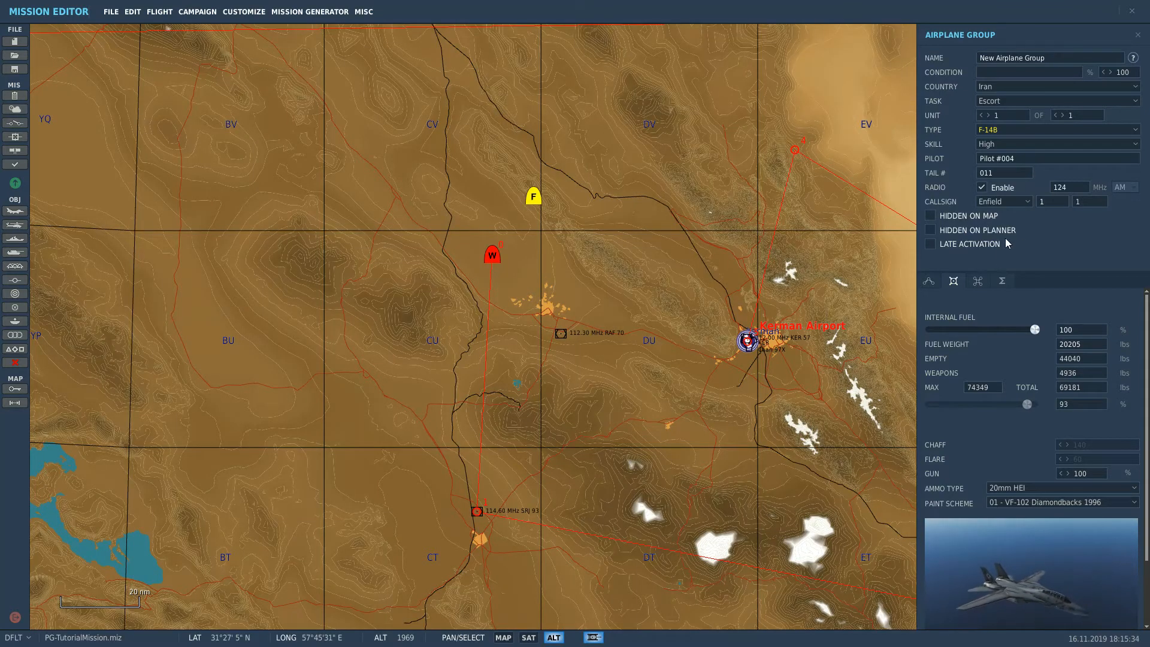
Set the F-14B's paint scheme to VF-74 Adversary
click(1063, 502)
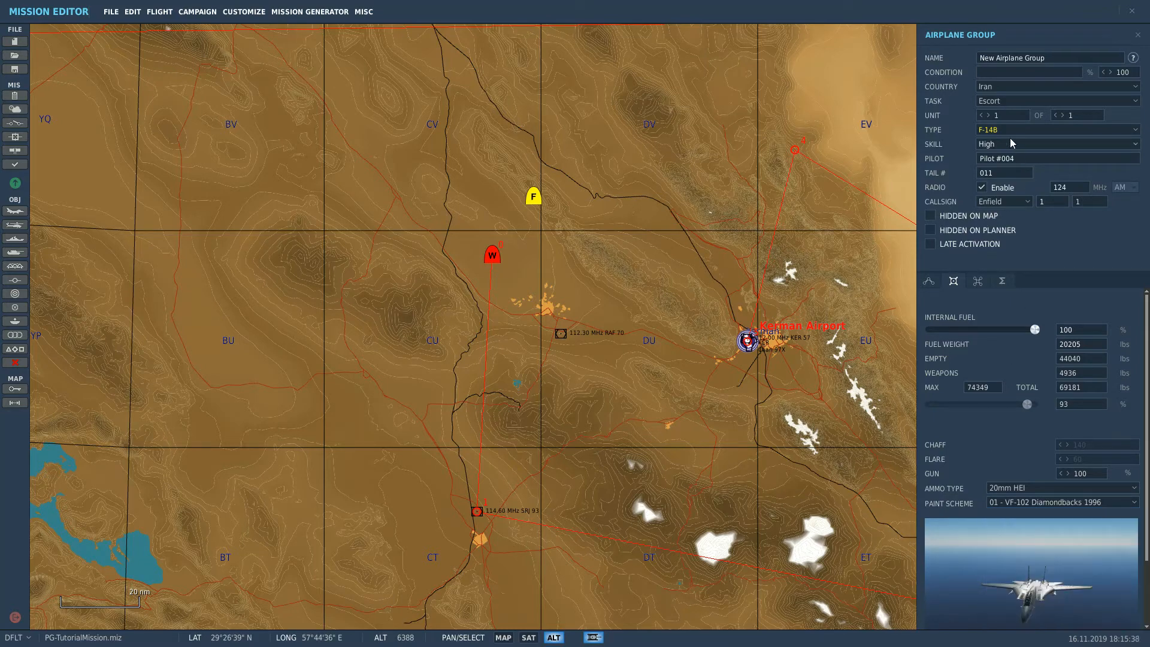
click(1038, 503)
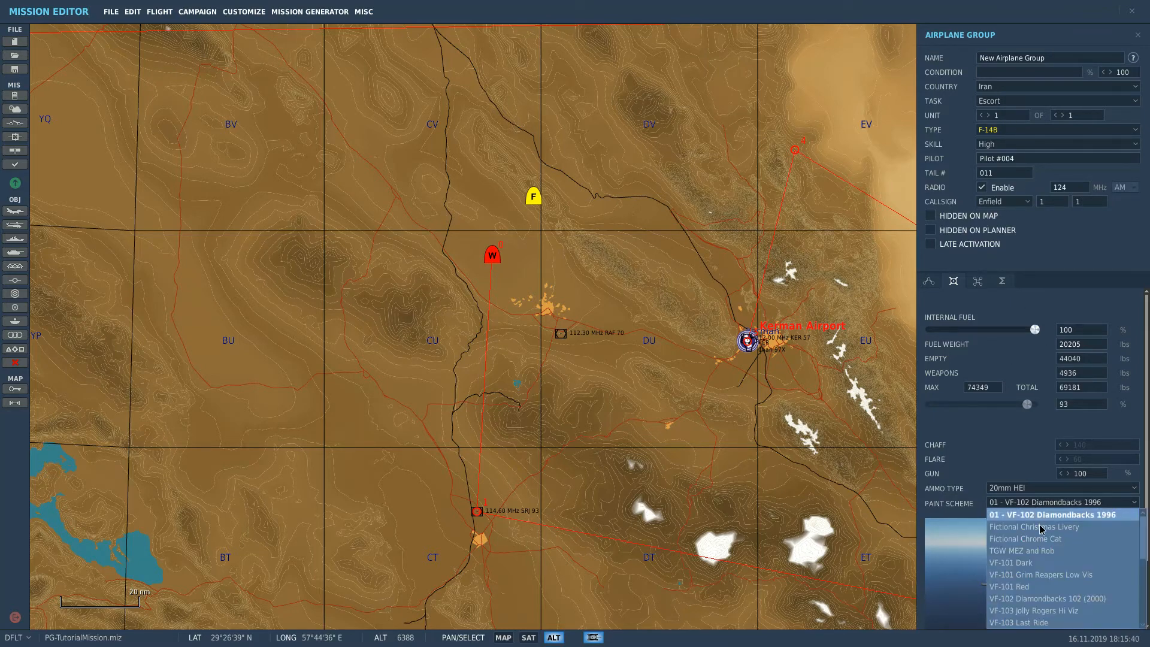
click(1039, 610)
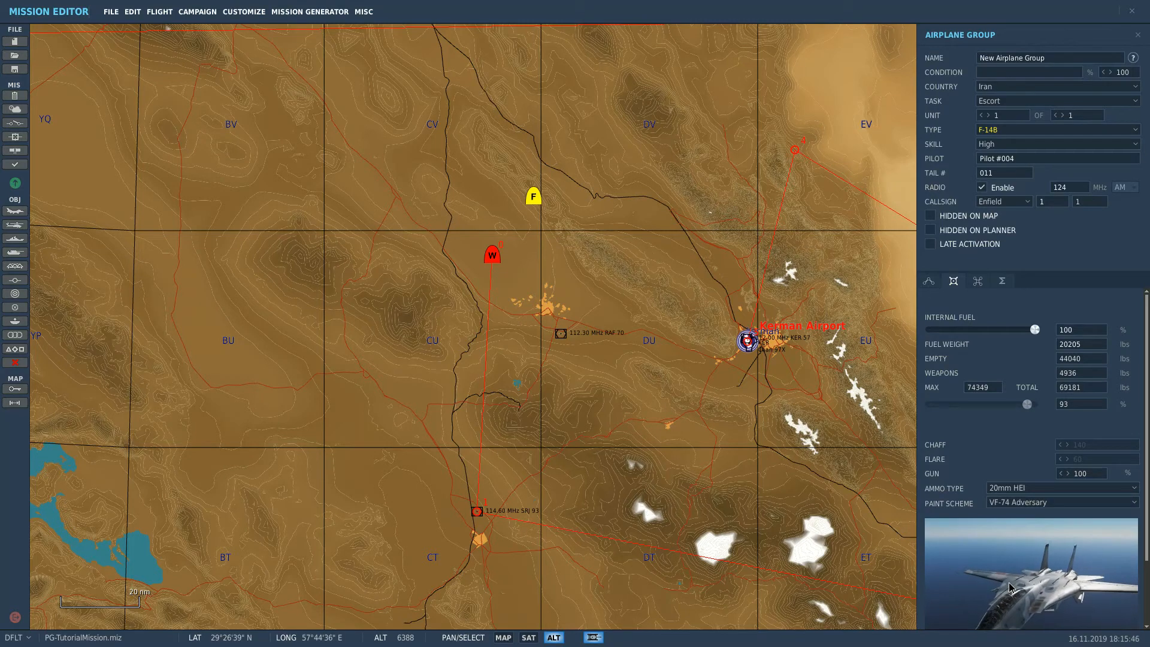
scroll(572, 233, up, 1)
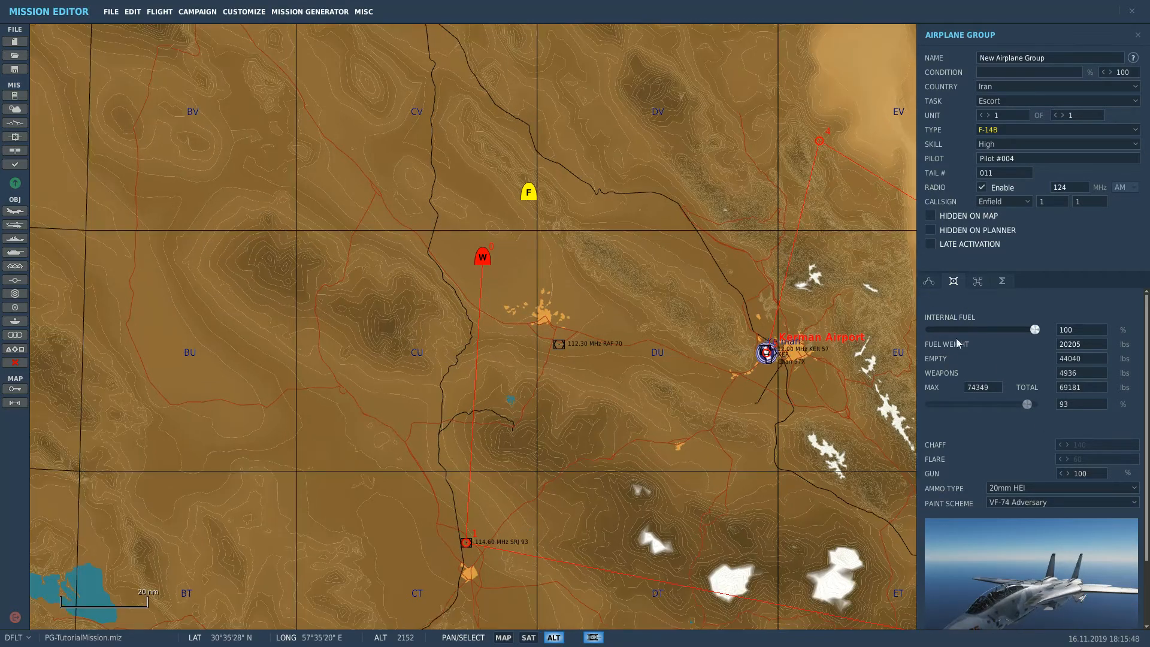
Set the escort's start altitude to 30000 feet and move its start point well west of the AWACS, northeast of Shiraz International Airport
click(928, 281)
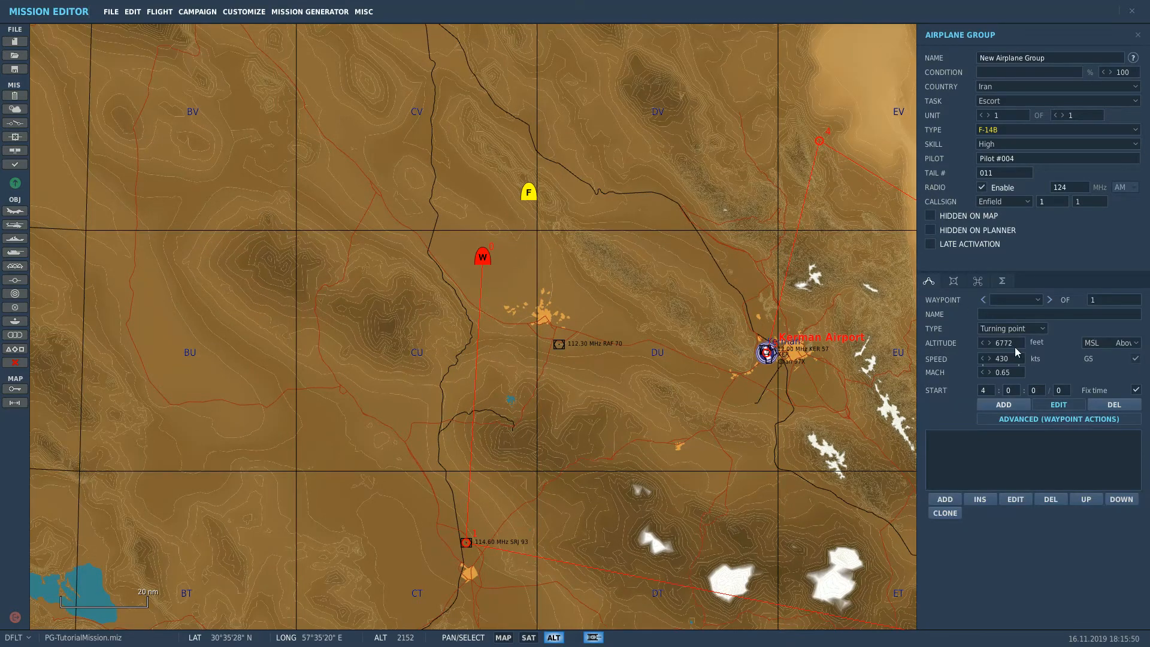
double_click(1012, 344)
drag(526, 195, 261, 277)
right_drag(261, 276, 700, 273)
scroll(477, 294, down, 3)
drag(699, 273, 450, 330)
scroll(317, 454, up, 1)
right_drag(450, 330, 314, 402)
drag(314, 402, 389, 268)
Increase the escort group to two units and add waypoint 1 east-northeast of its start point, northwest of the AWACS
click(1063, 115)
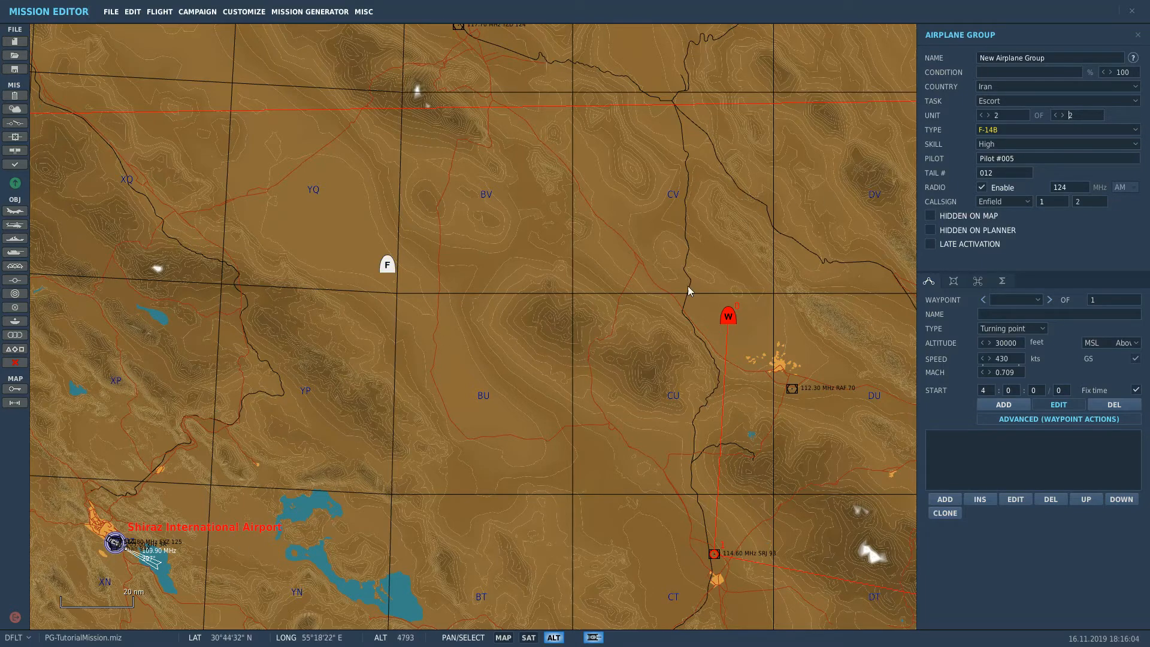
click(1003, 405)
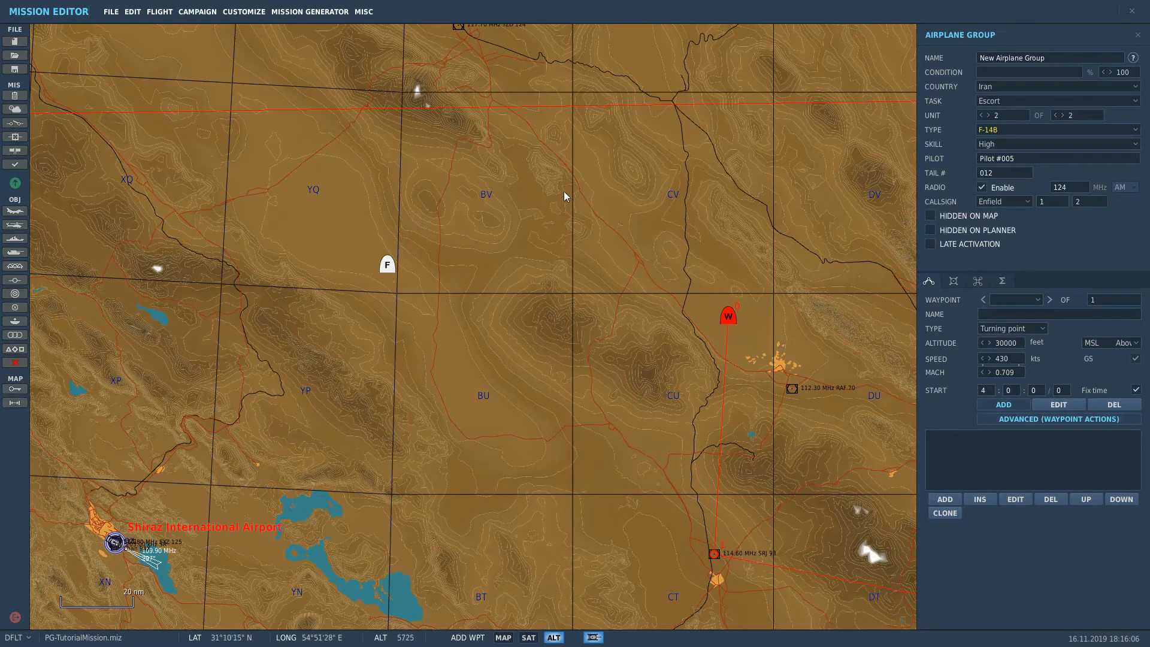
click(562, 190)
scroll(694, 202, up, 3)
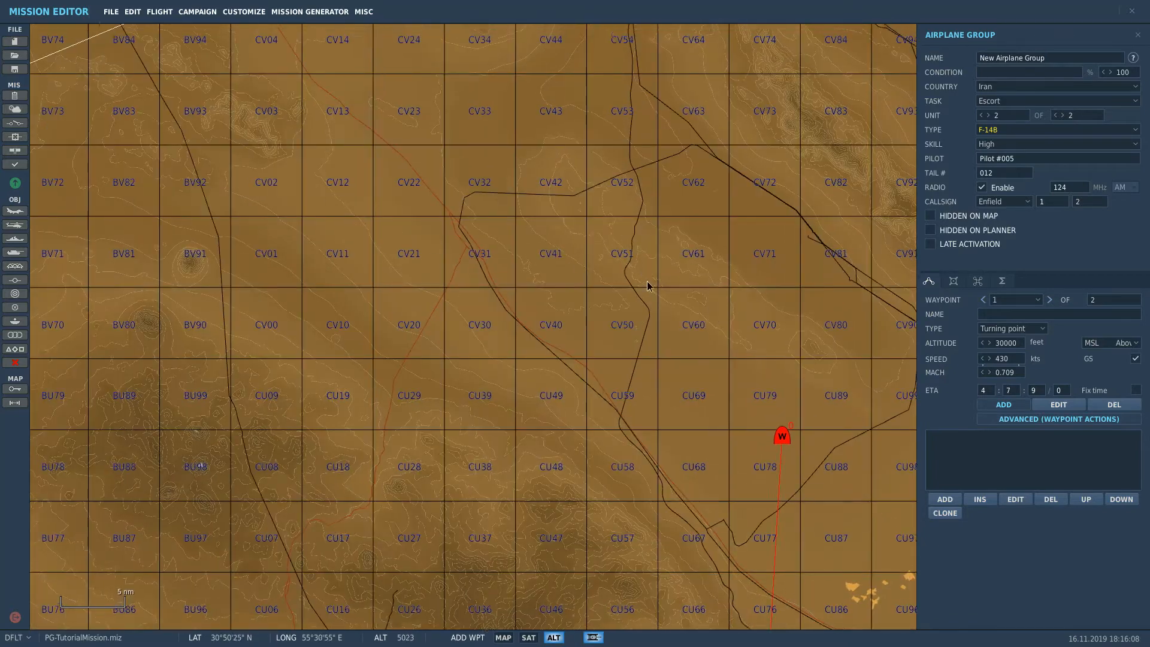
click(1060, 408)
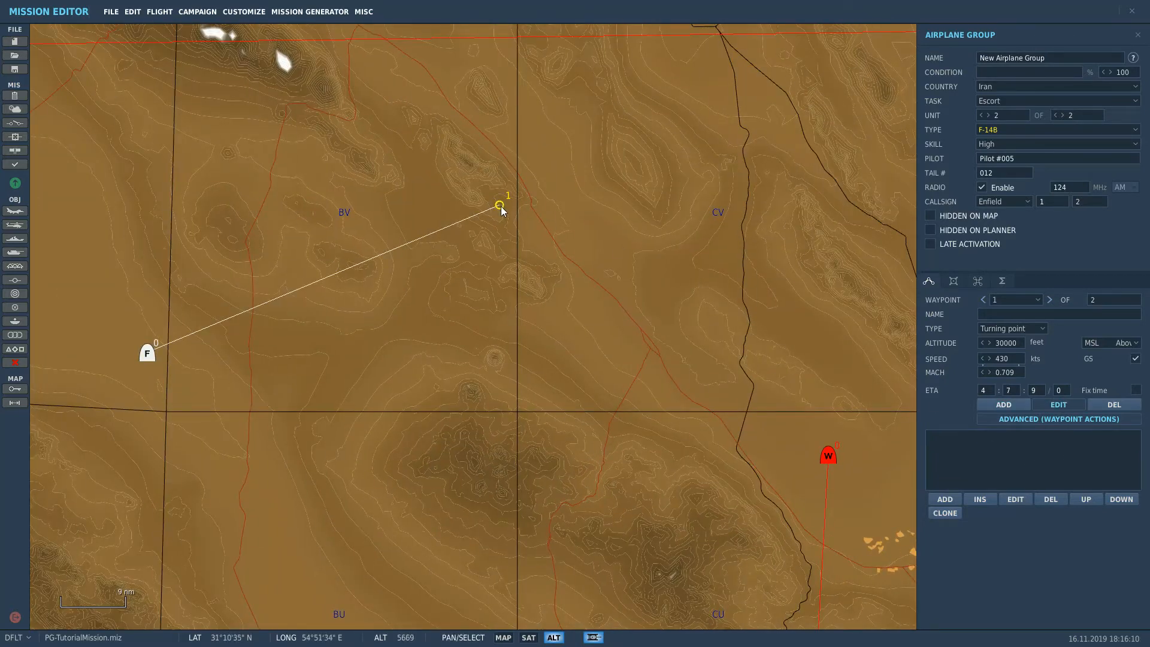
Move the escort's waypoint 1 south to lie due east of its start point, and add waypoint 2 at the 114.60 MHz SRJ 93 beacon
drag(499, 205, 467, 346)
drag(724, 341, 587, 234)
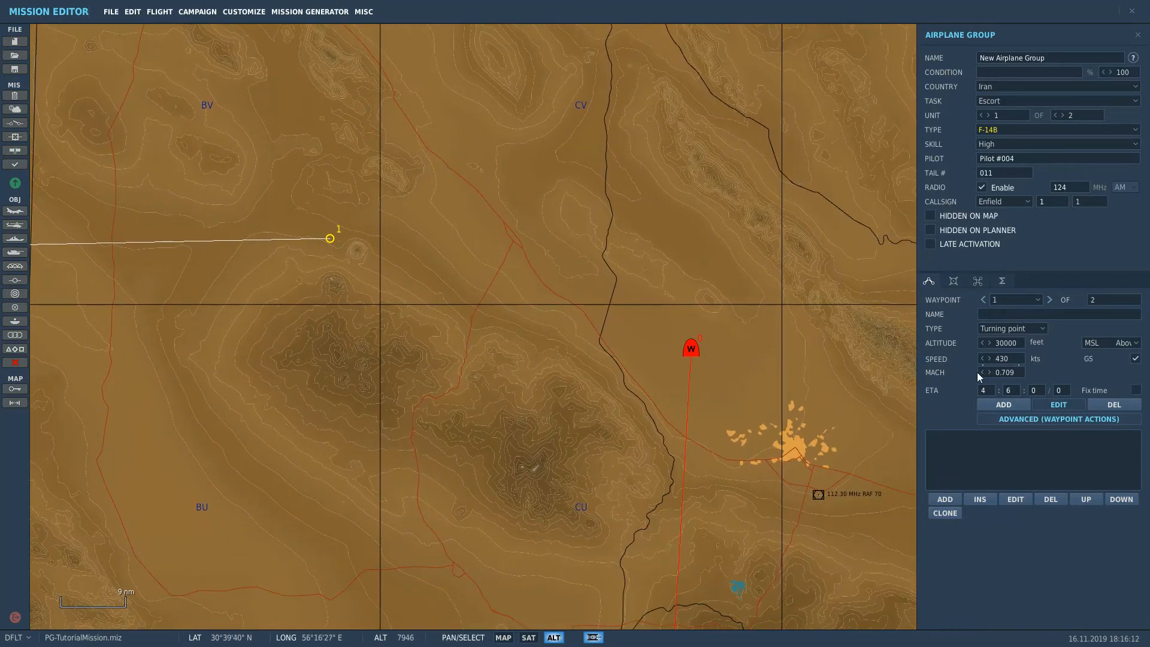
scroll(775, 278, down, 3)
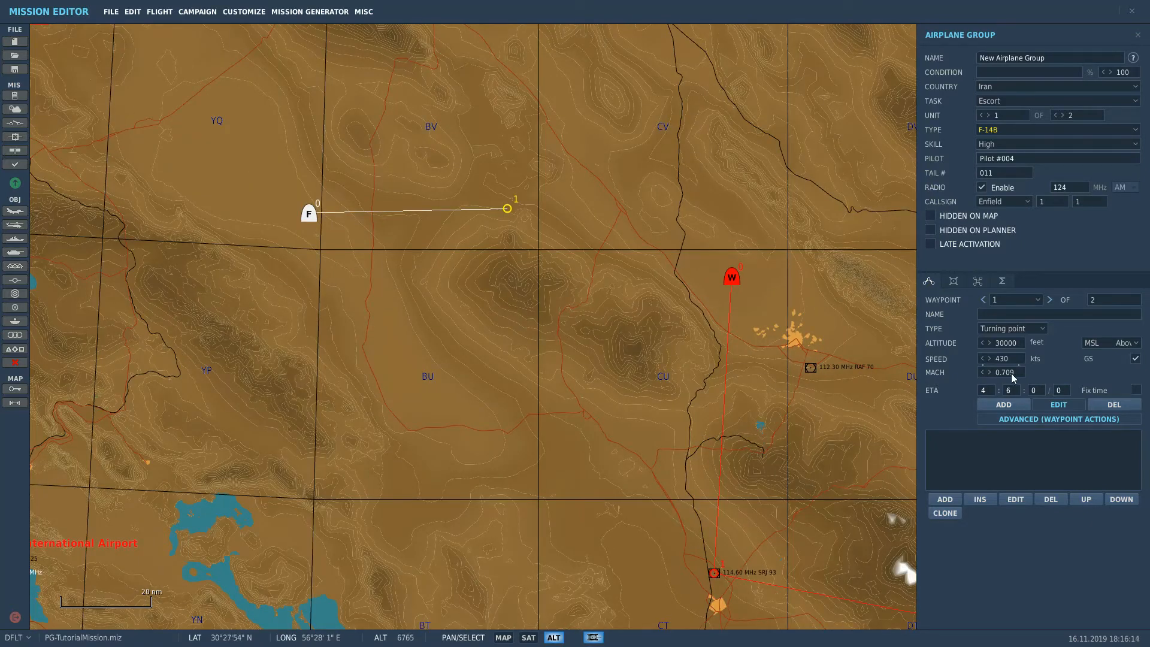
click(994, 407)
right_drag(625, 497, 538, 347)
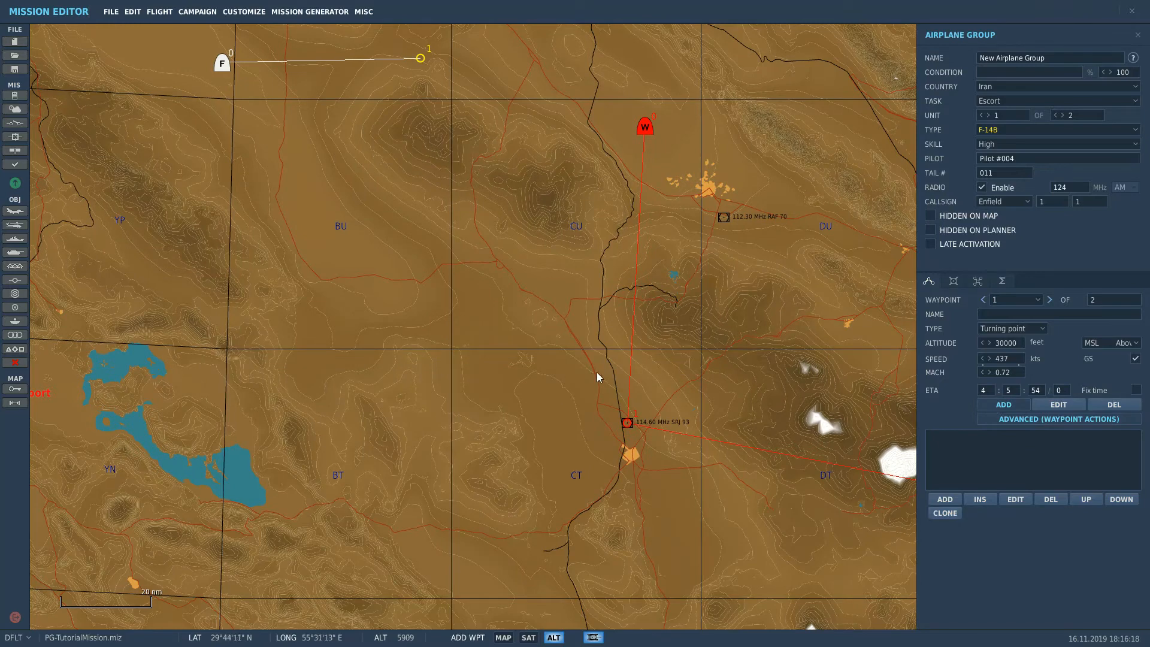
click(625, 421)
Add an Escort task at waypoint 2 with an engage distance of 50 nm and RED AWAC Overlord as the escorted group
click(944, 499)
click(796, 277)
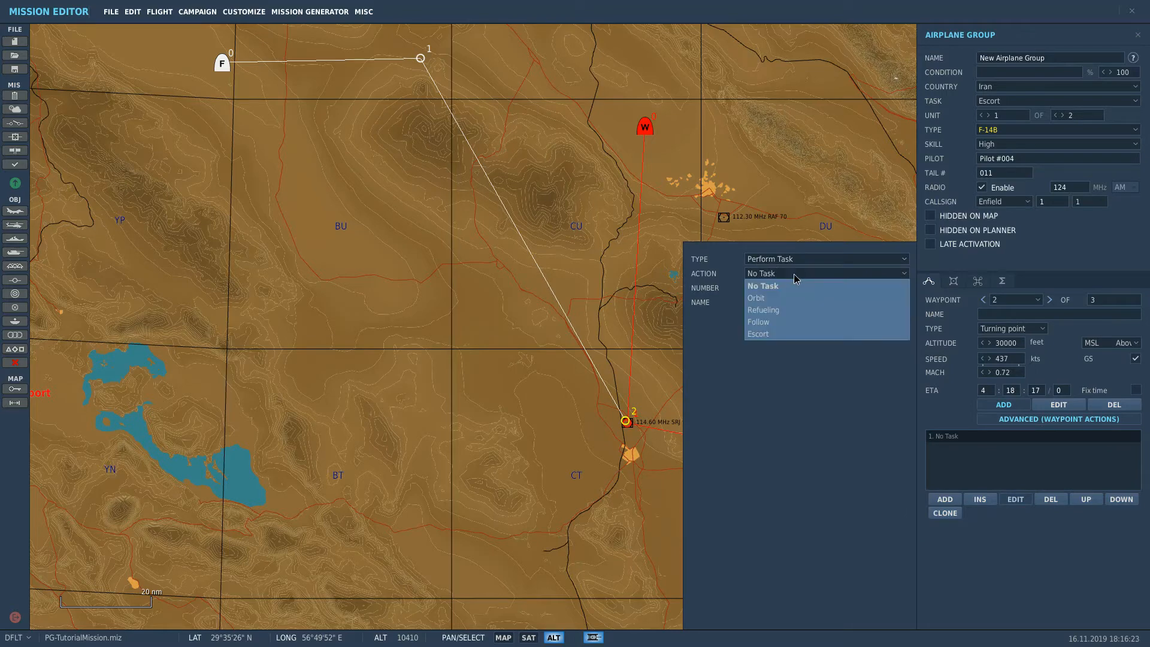
click(789, 334)
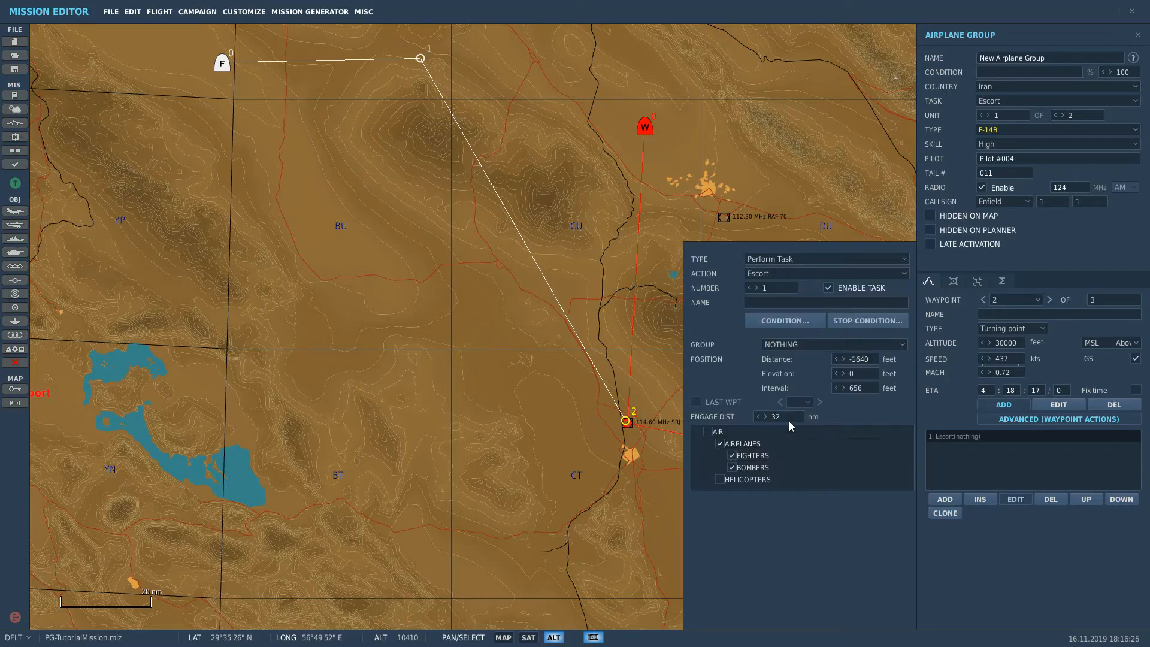
click(784, 417)
key(Delete)
key(Delete)
text(50)
click(800, 339)
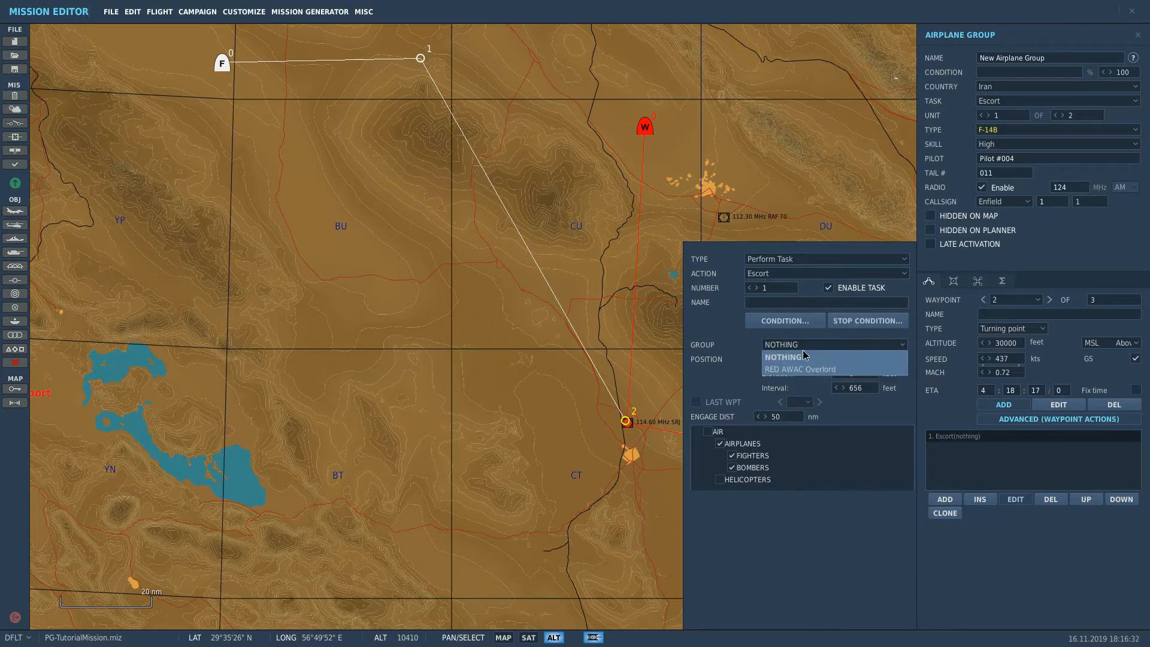
click(789, 369)
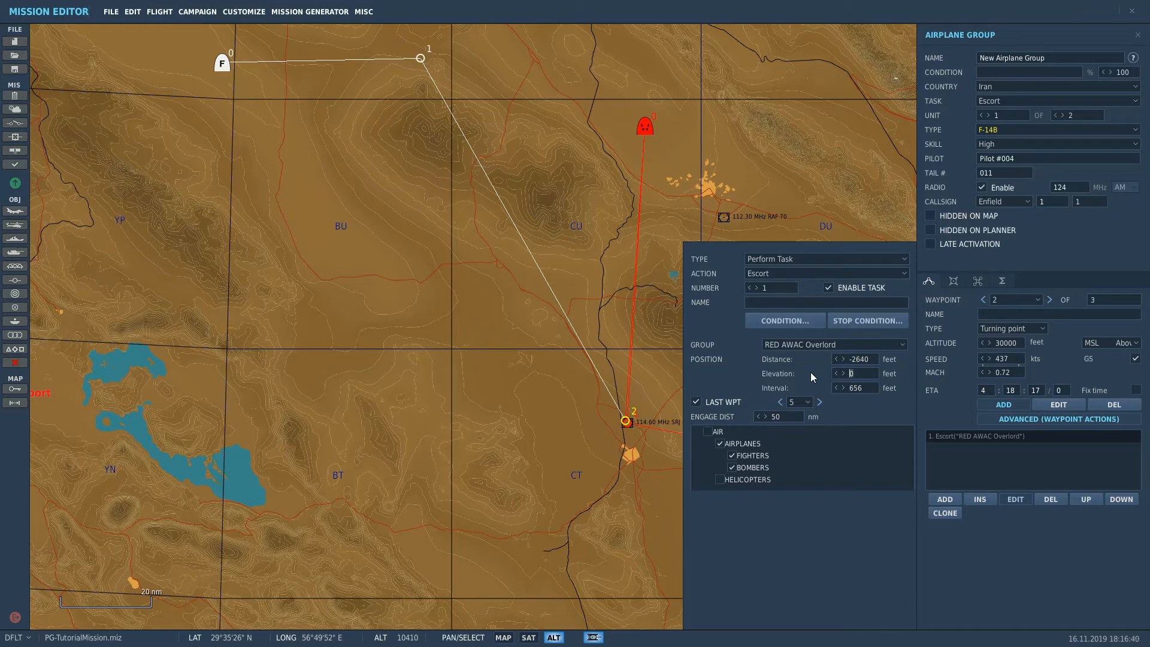
Set the Escort task's position to distance -2640 feet and elevation 500 feet, with waypoint 3 as the last waypoint
text(500)
scroll(464, 187, down, 5)
right_drag(642, 117, 370, 201)
right_drag(516, 196, 394, 185)
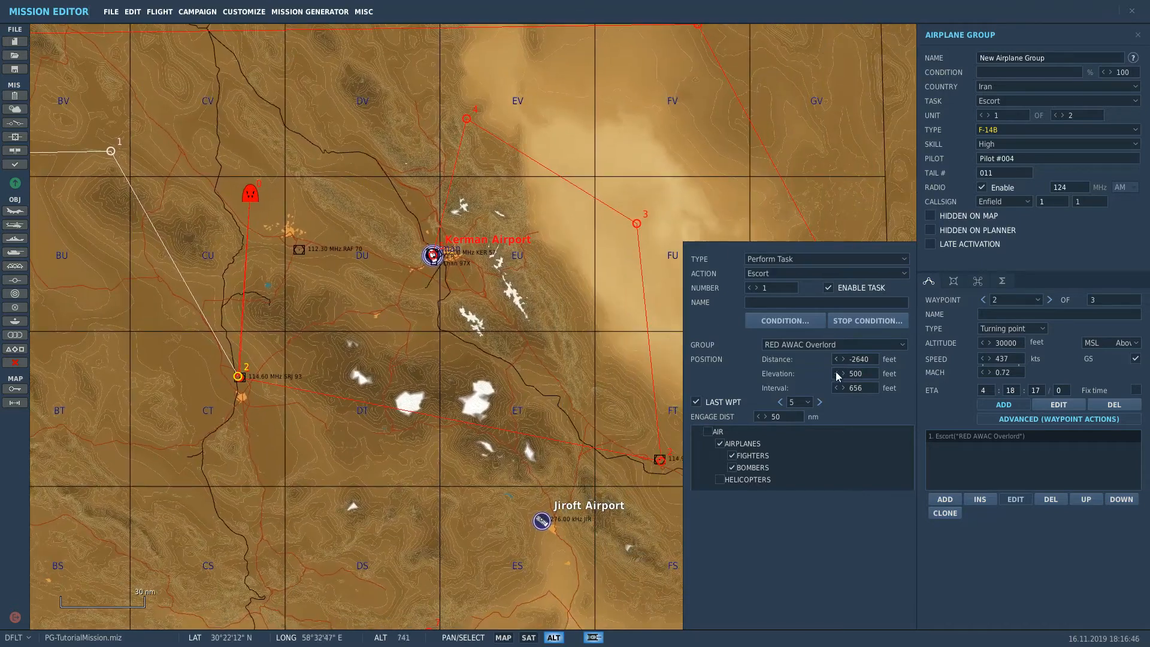
click(809, 404)
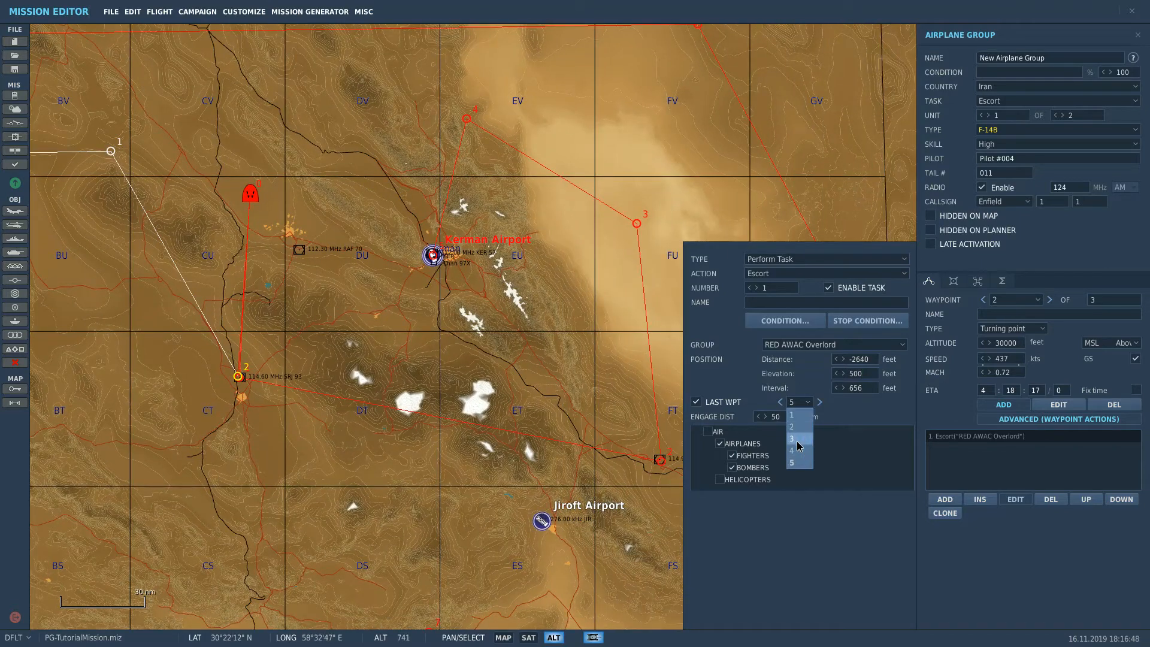
click(796, 441)
scroll(486, 321, down, 1)
right_drag(466, 315, 714, 363)
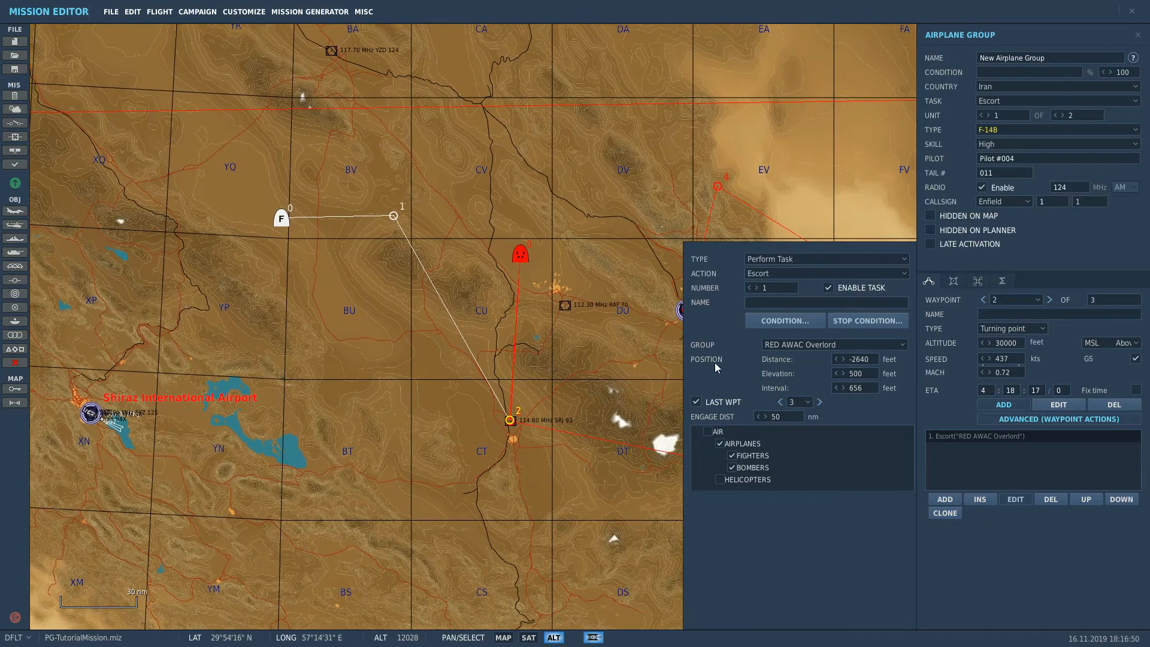
right_drag(543, 373, 524, 277)
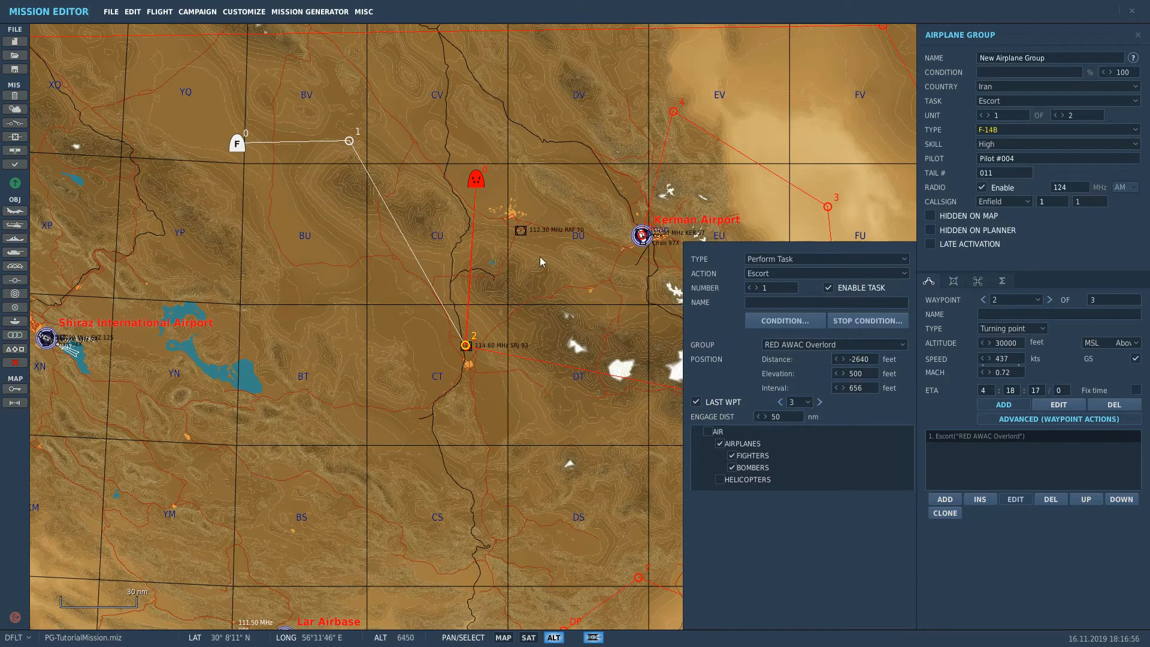
right_drag(541, 250, 643, 301)
right_drag(593, 255, 511, 224)
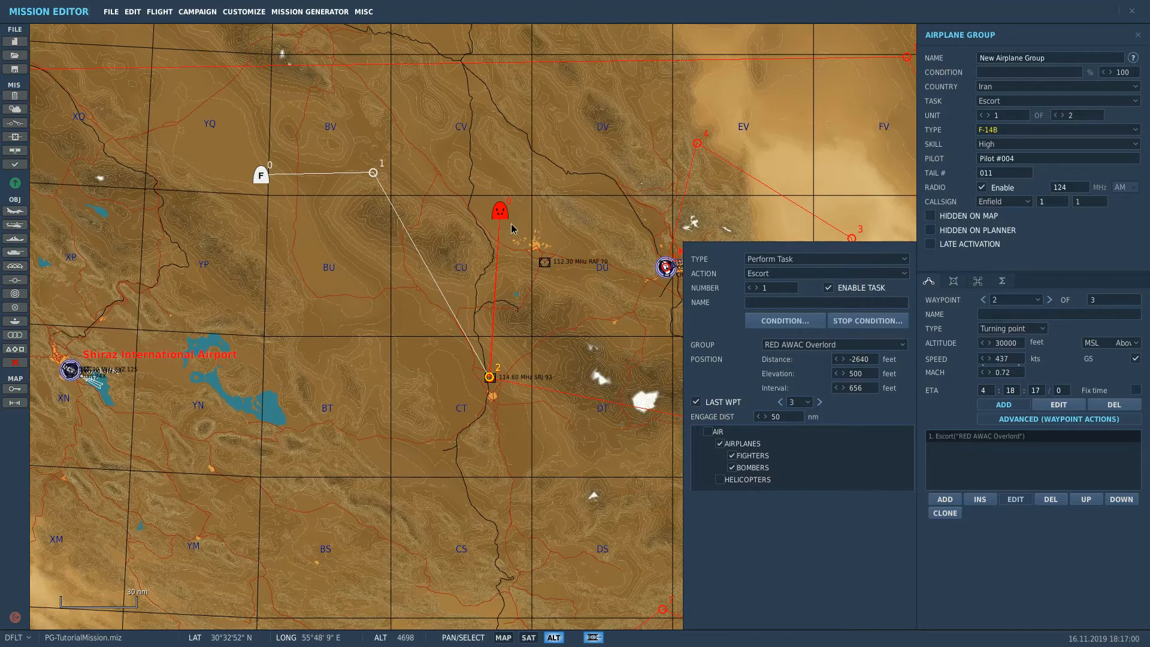
Add a Formation option to waypoint 2 as its second action, using the Spread Four type with the Open variant
click(945, 499)
click(821, 273)
click(814, 259)
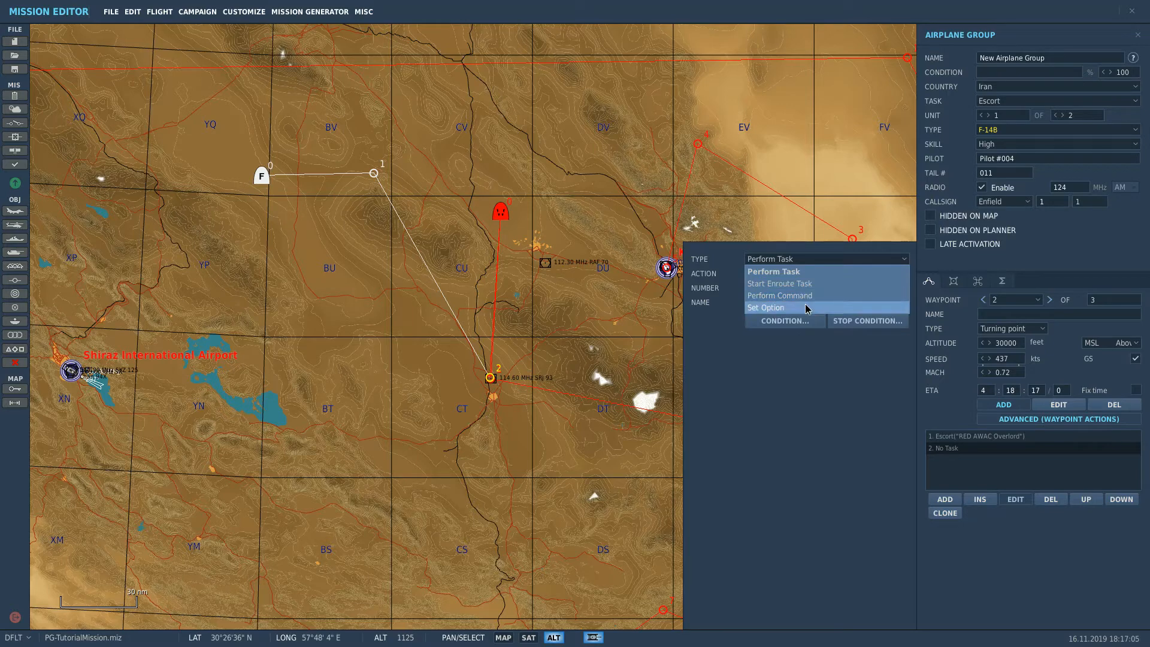
click(806, 308)
click(798, 274)
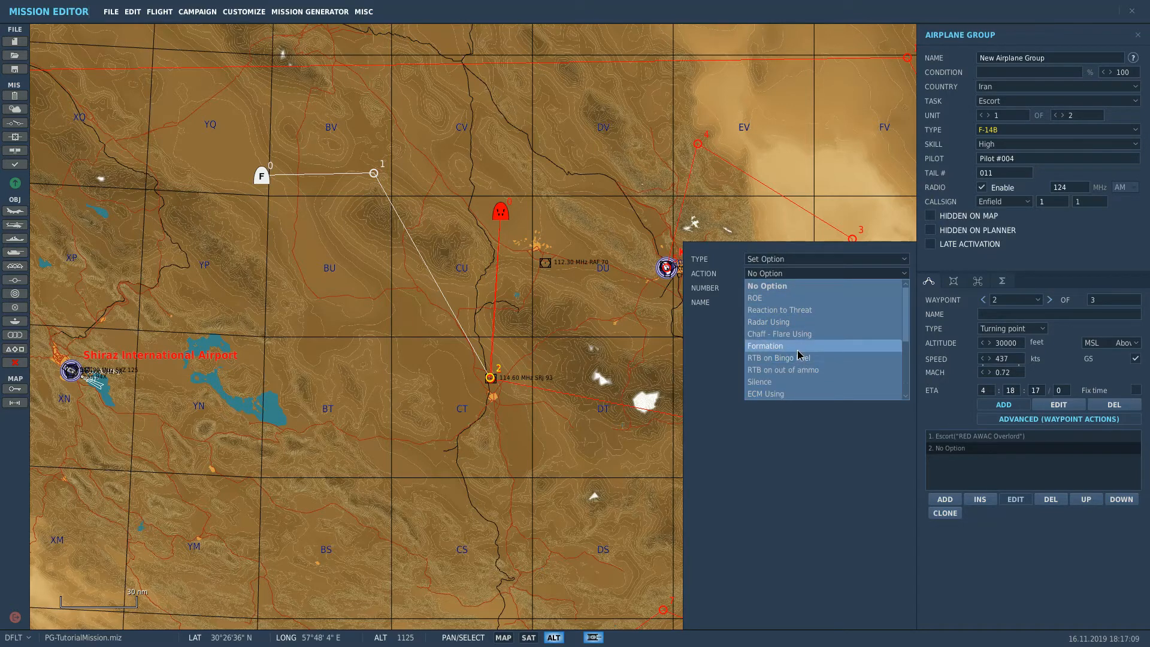
click(798, 346)
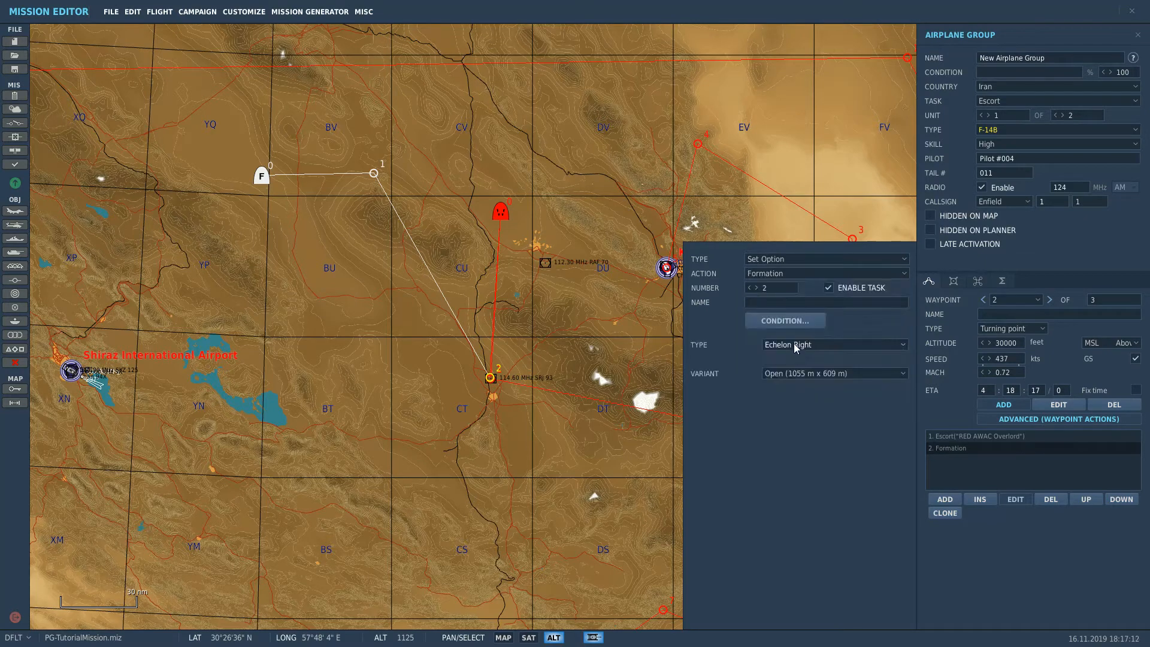
click(796, 347)
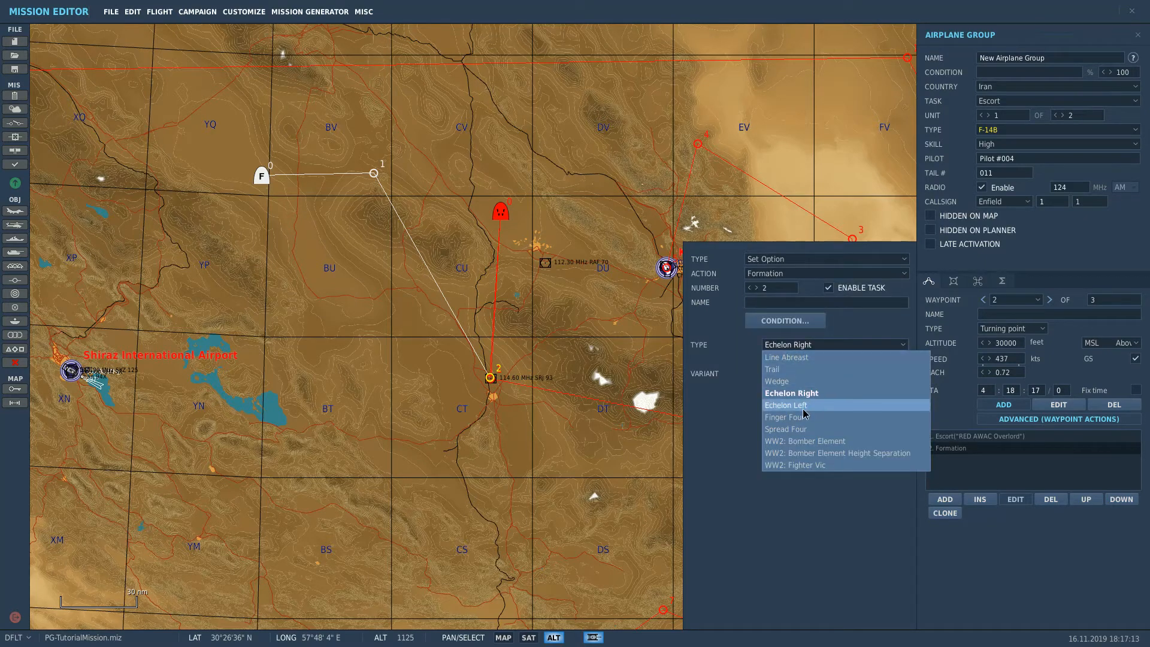
click(838, 428)
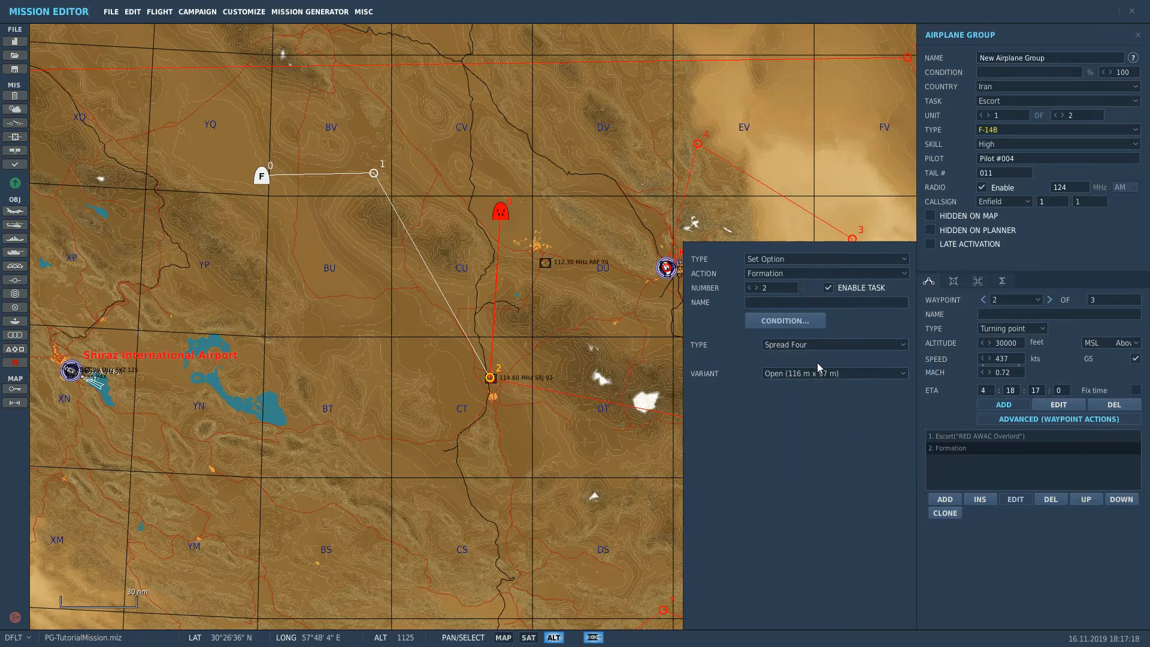
click(821, 375)
click(820, 373)
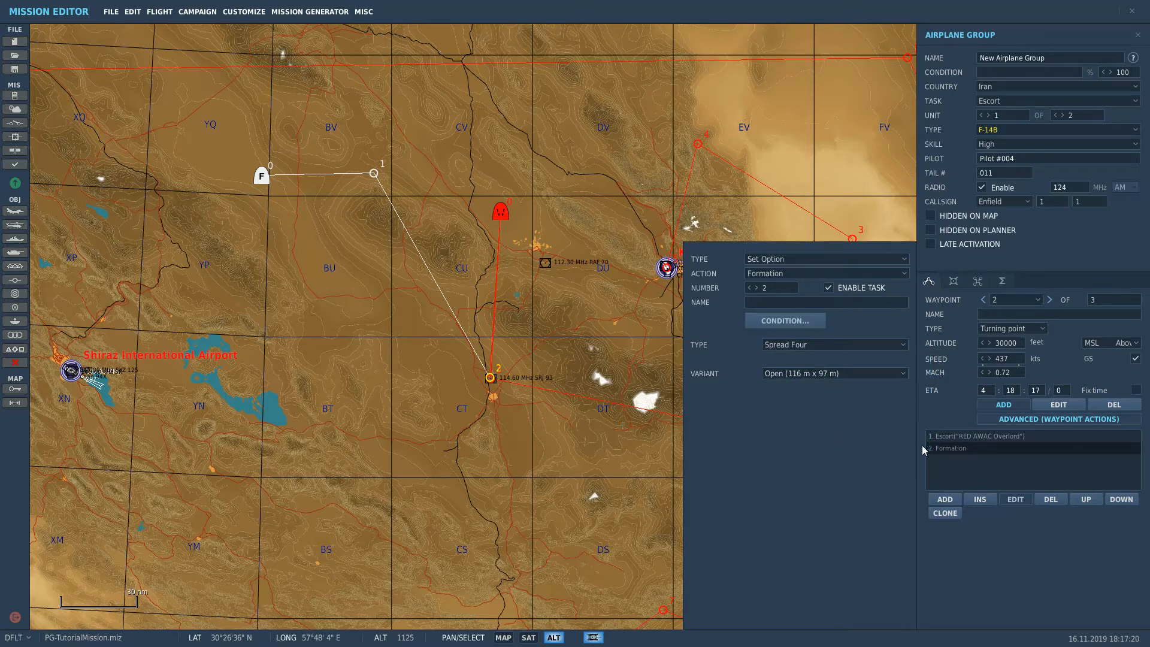
Add a third waypoint 2 action that sets the Restrict Jettison option to on
click(945, 499)
click(808, 274)
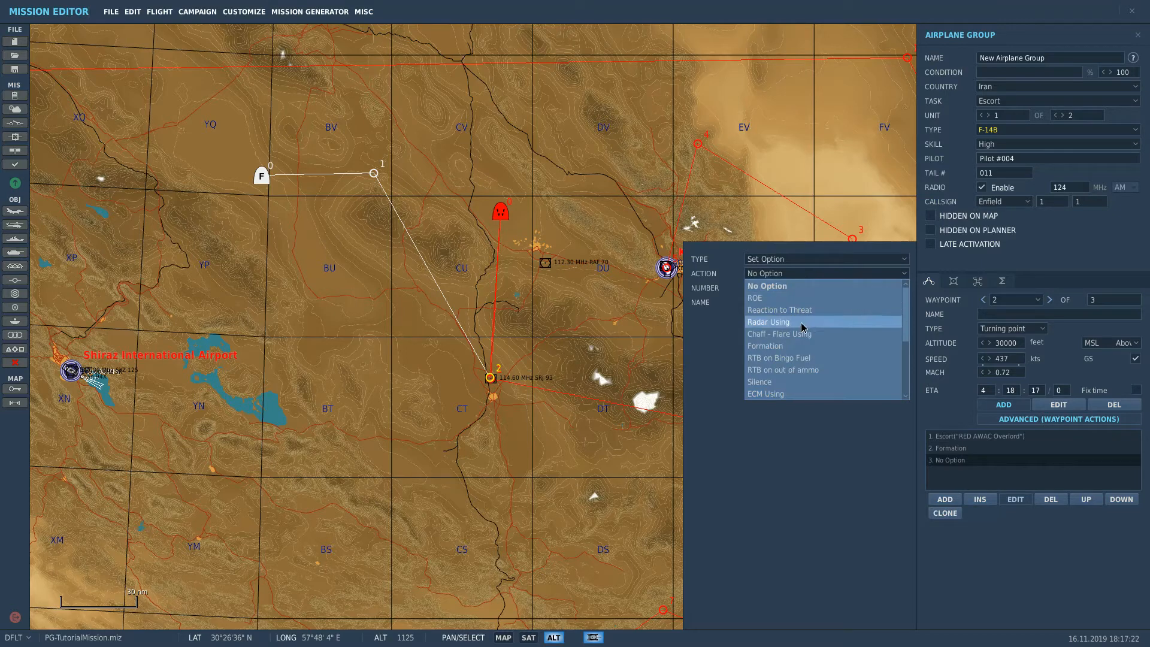
scroll(806, 369, down, 2)
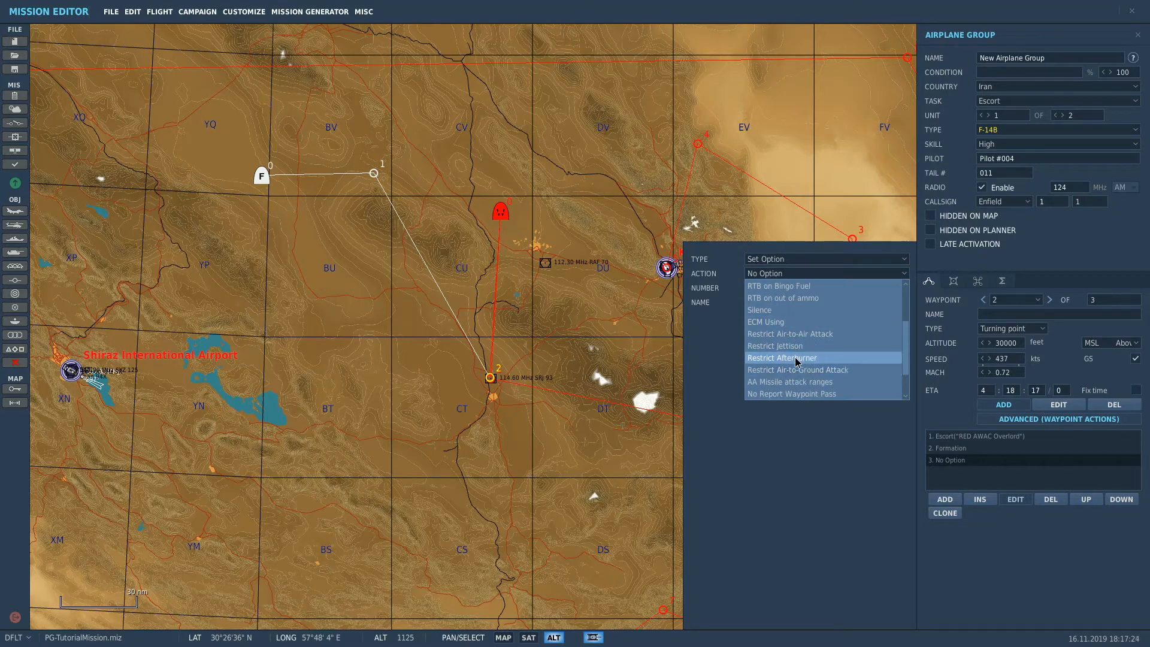
click(792, 347)
click(758, 344)
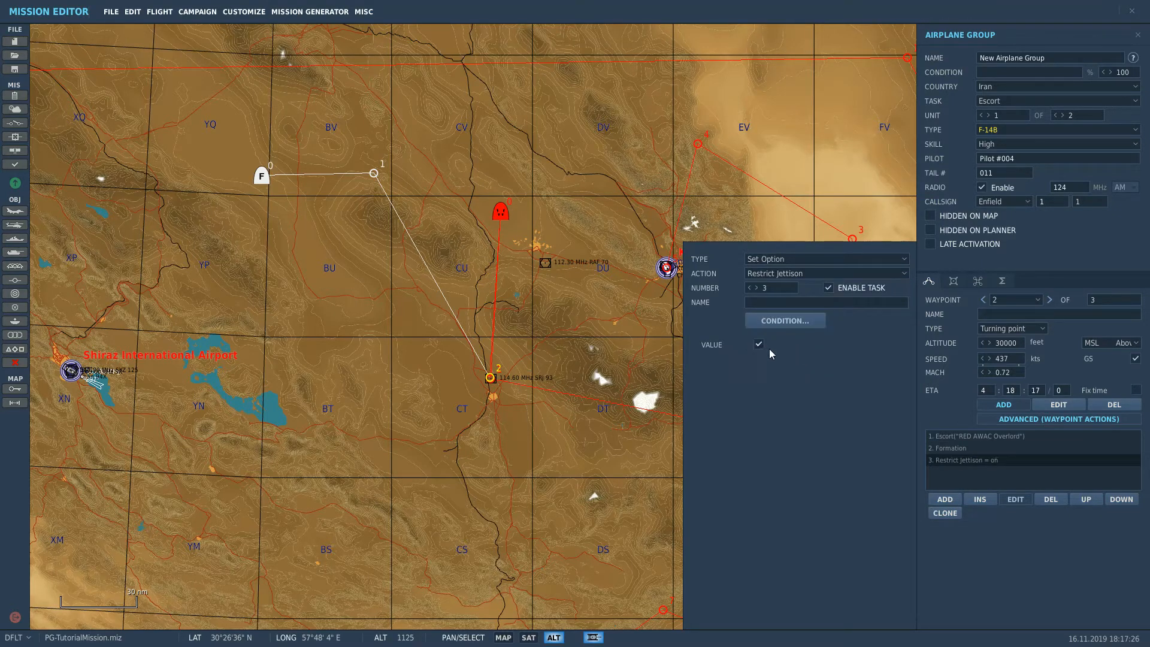
Add a Chaff - Flare Using option to waypoint 2, set to USE AGAINST FIRED MISSILE
click(950, 501)
click(800, 275)
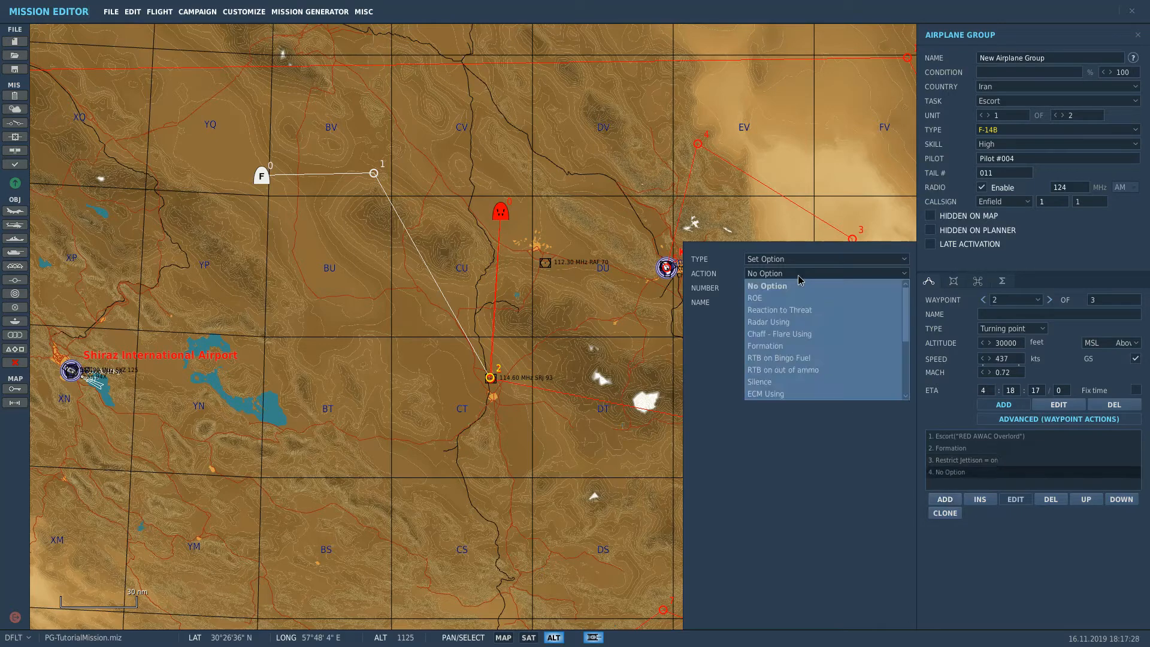
click(778, 333)
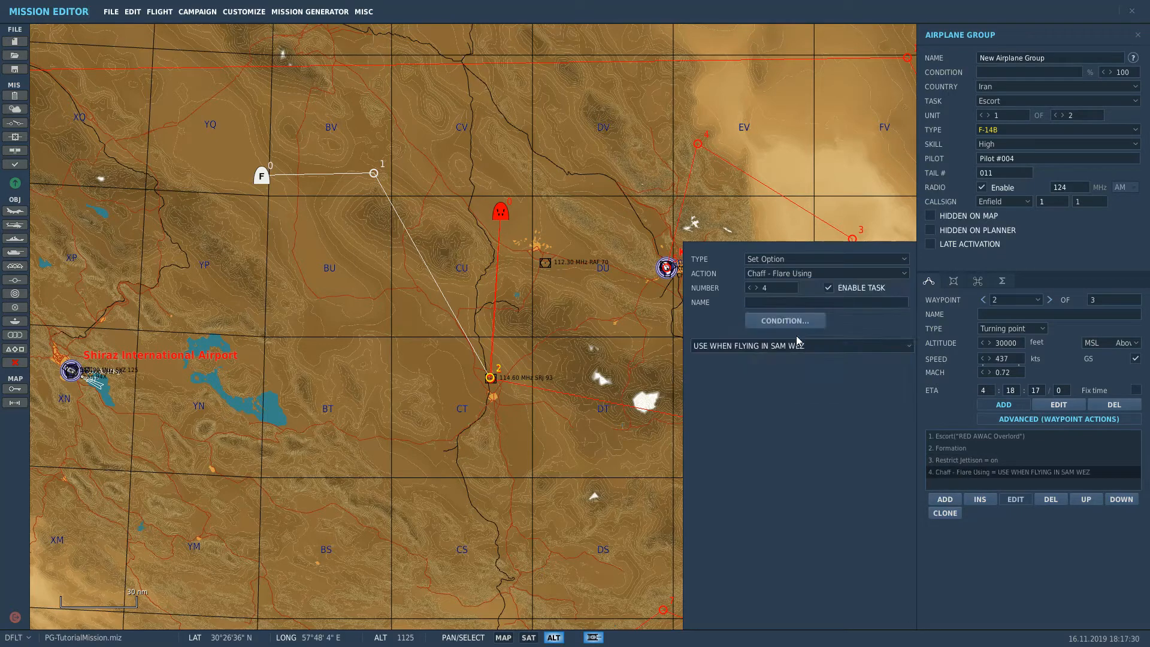
click(792, 346)
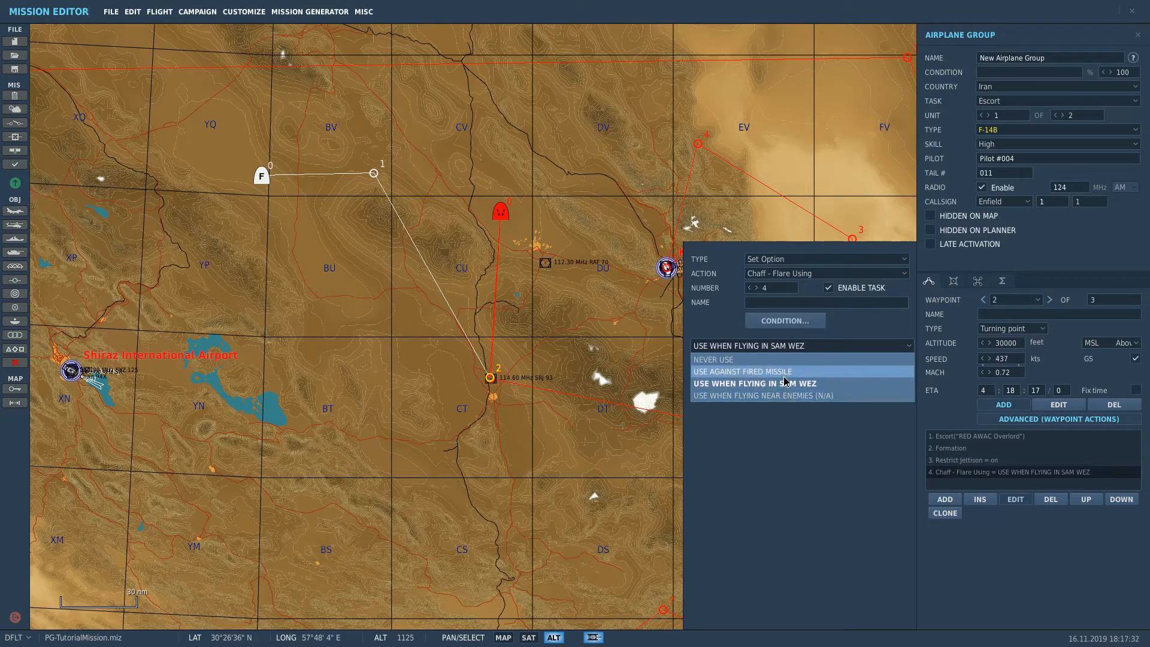
click(784, 373)
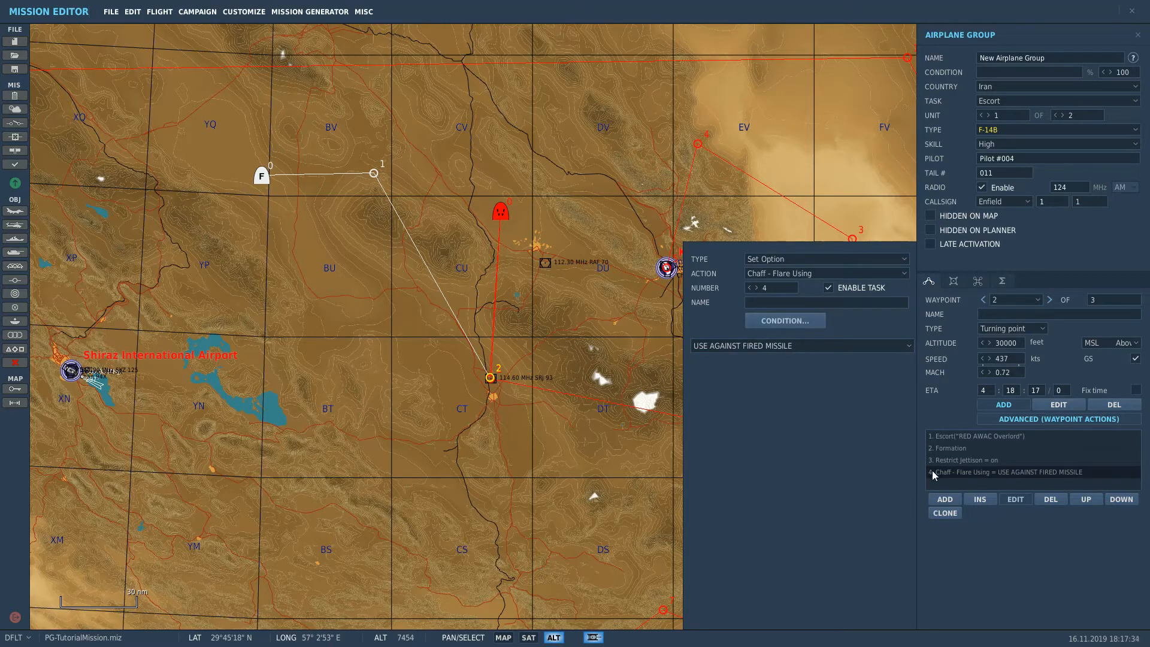
Add a Reaction to Threat option to waypoint 2, set to EVADE FIRE
click(957, 501)
click(803, 274)
scroll(797, 311, down, 5)
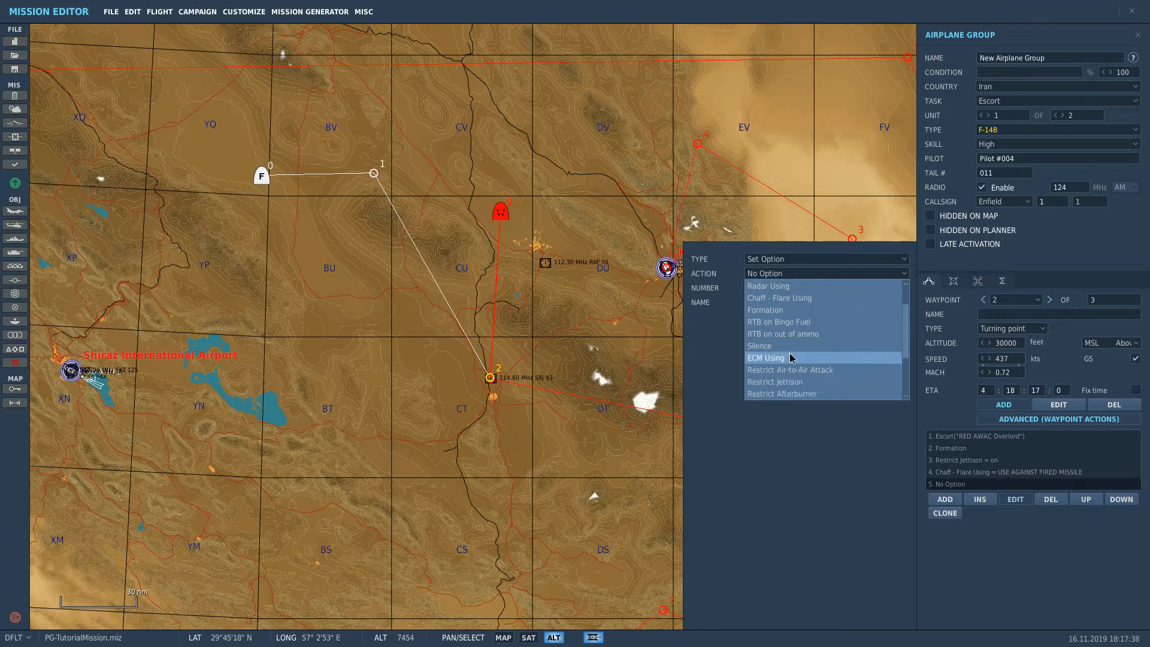
scroll(797, 338, up, 5)
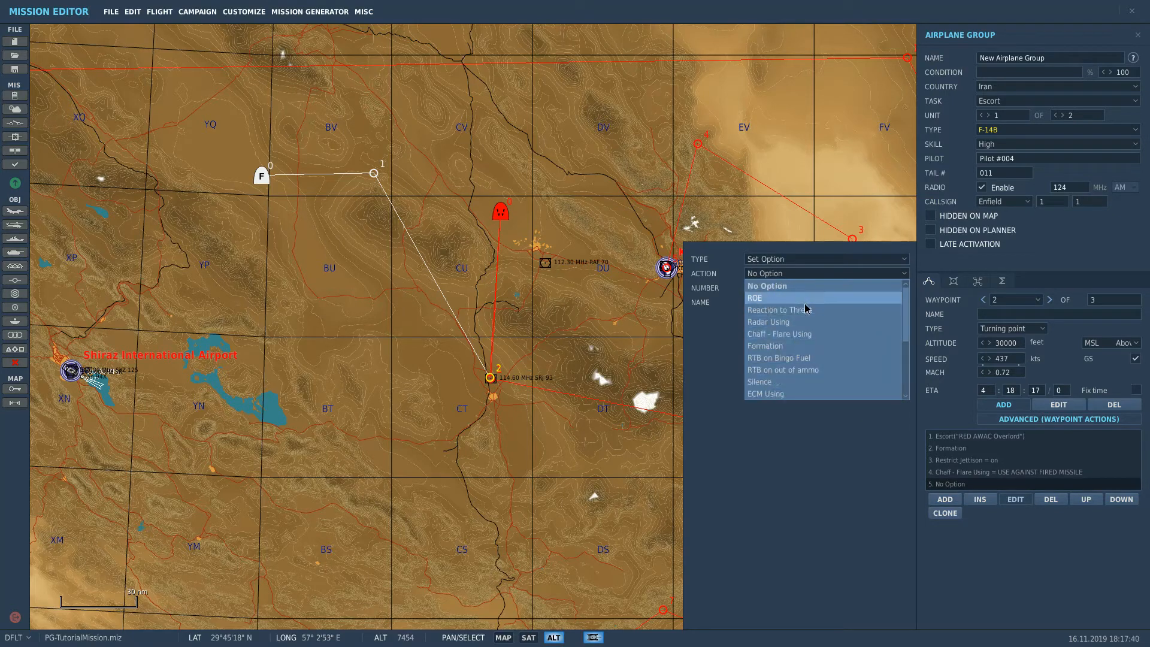
click(803, 311)
click(772, 346)
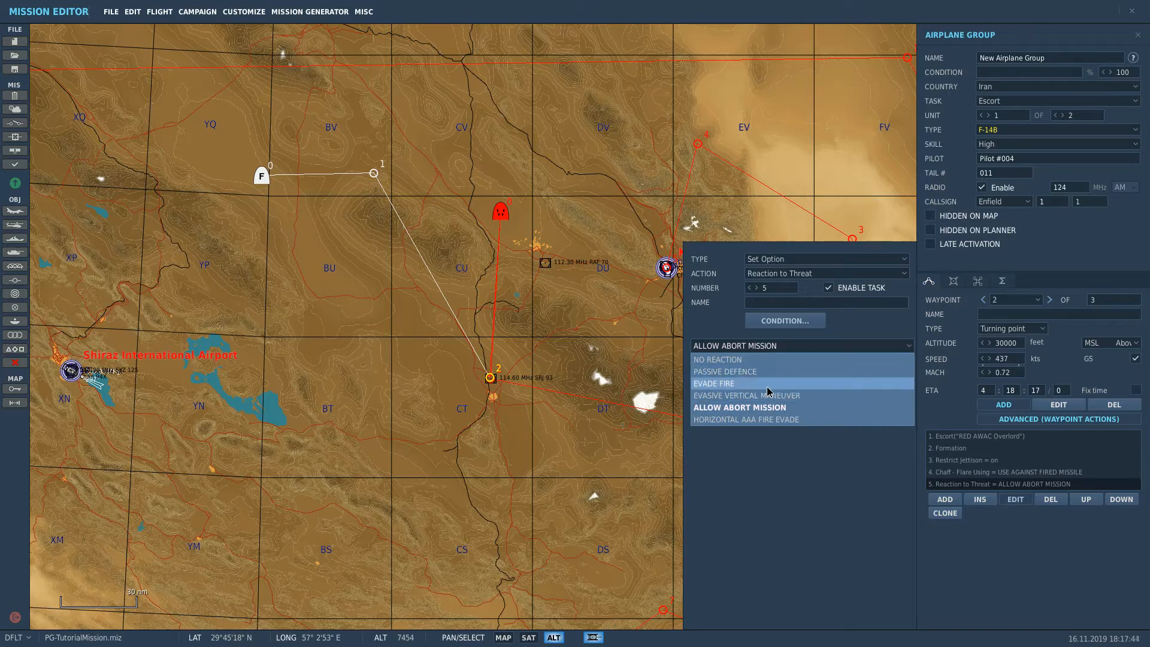
click(769, 383)
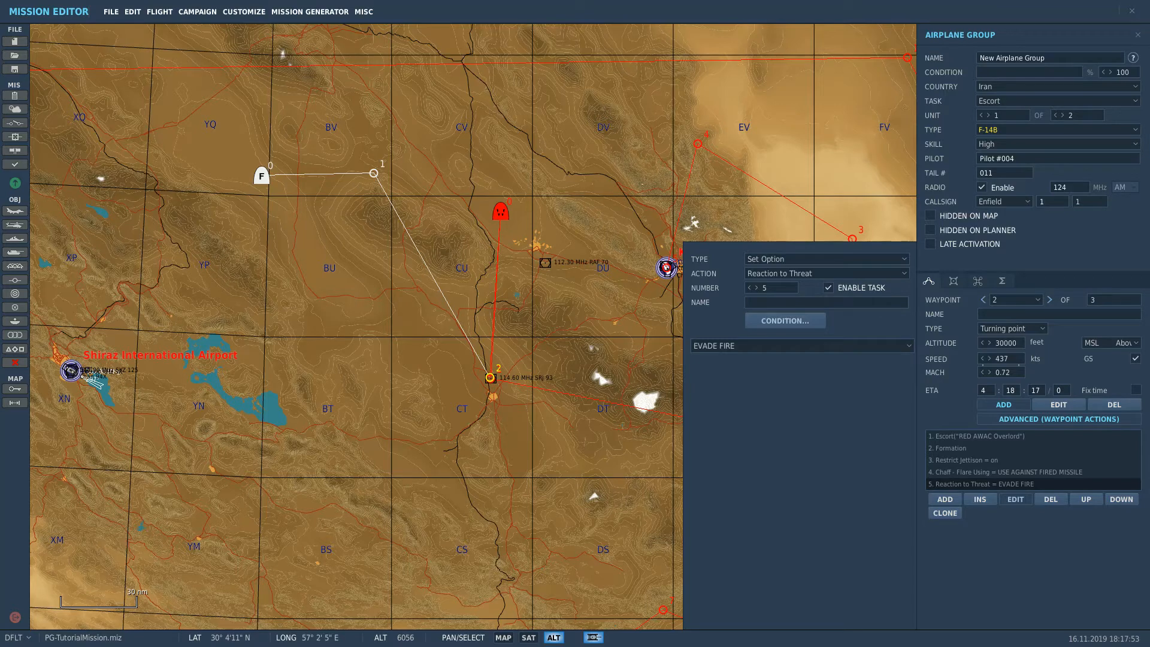
mouse_move(469, 339)
right_down()
mouse_move(456, 361)
mouse_move(466, 360)
right_up()
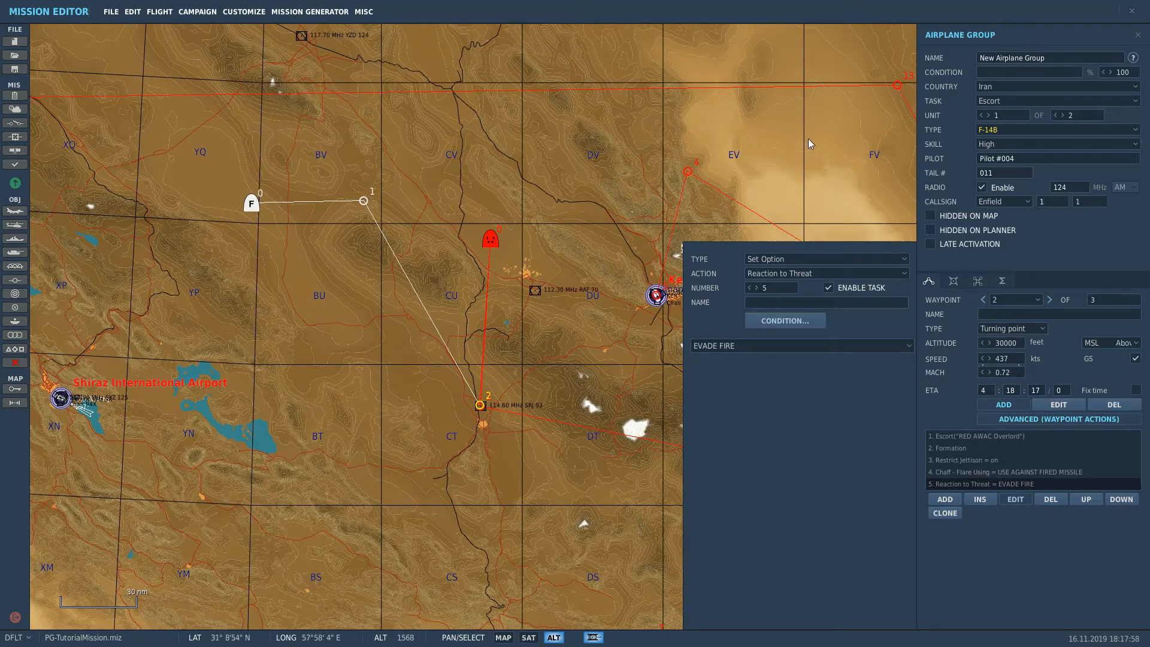
Move waypoint 2 of the F-14B escort group exactly onto the 114.60 MHz SRJ 93 beacon
drag(1042, 58, 949, 114)
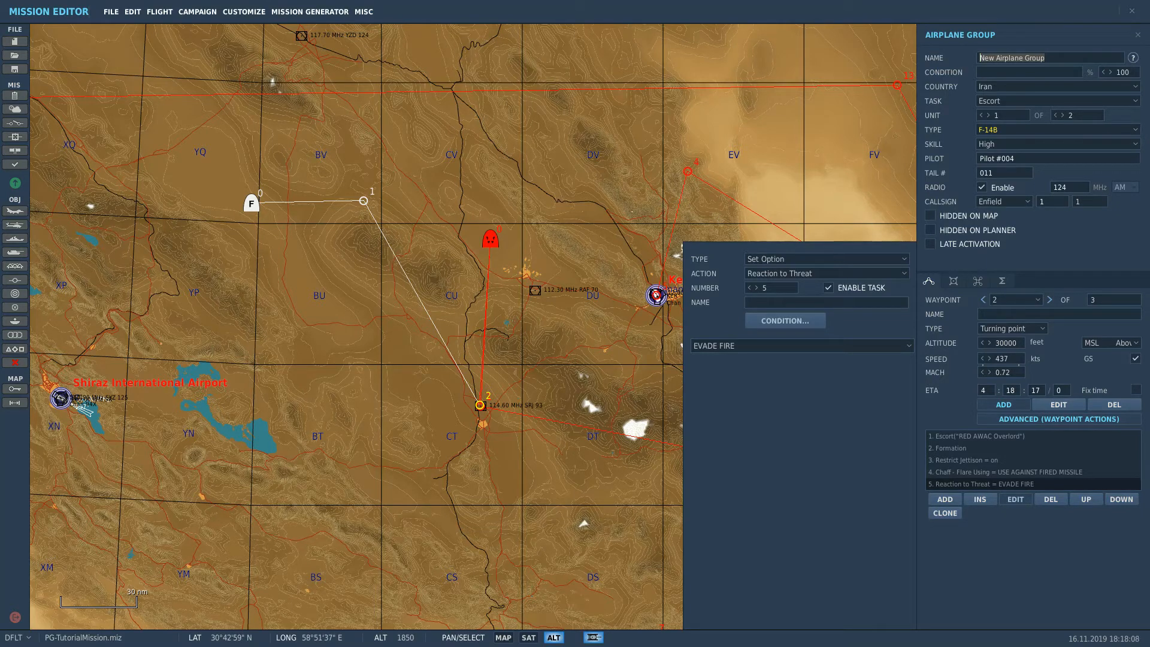
click(490, 194)
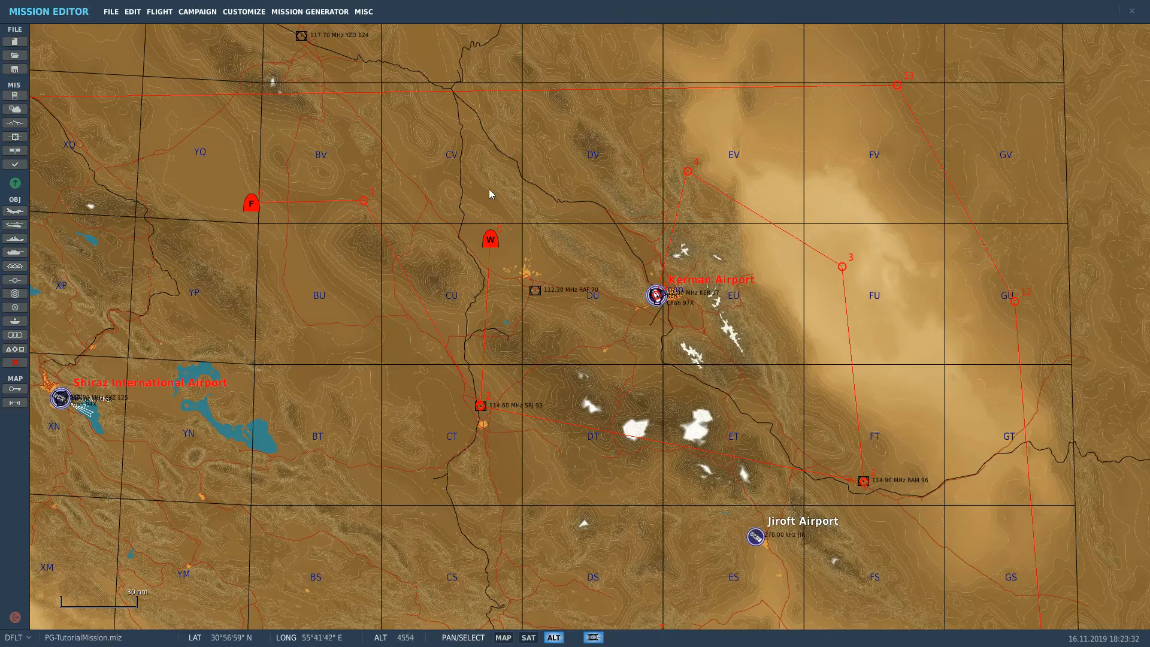
drag(490, 193, 617, 168)
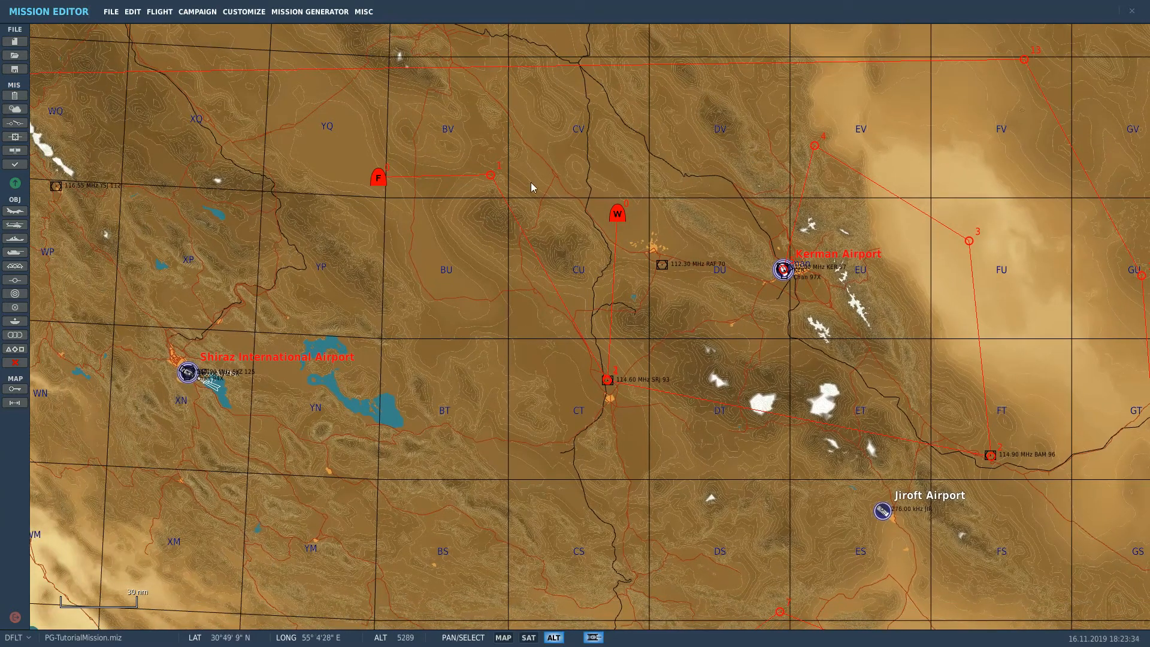
click(379, 177)
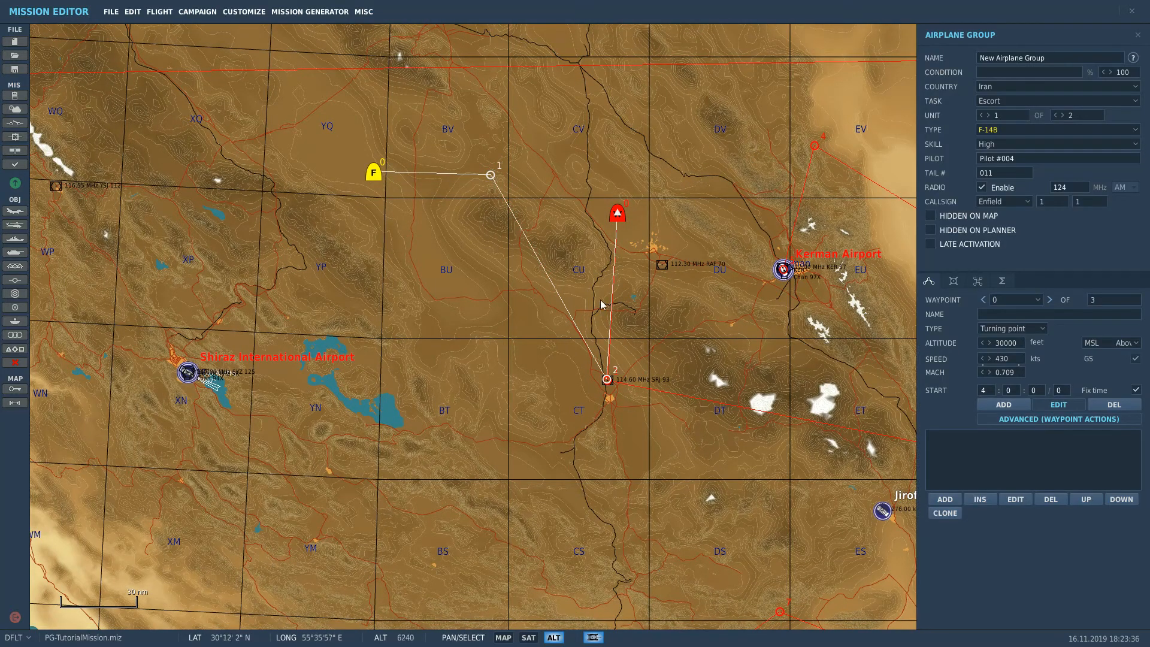
scroll(617, 389, up, 10)
click(545, 353)
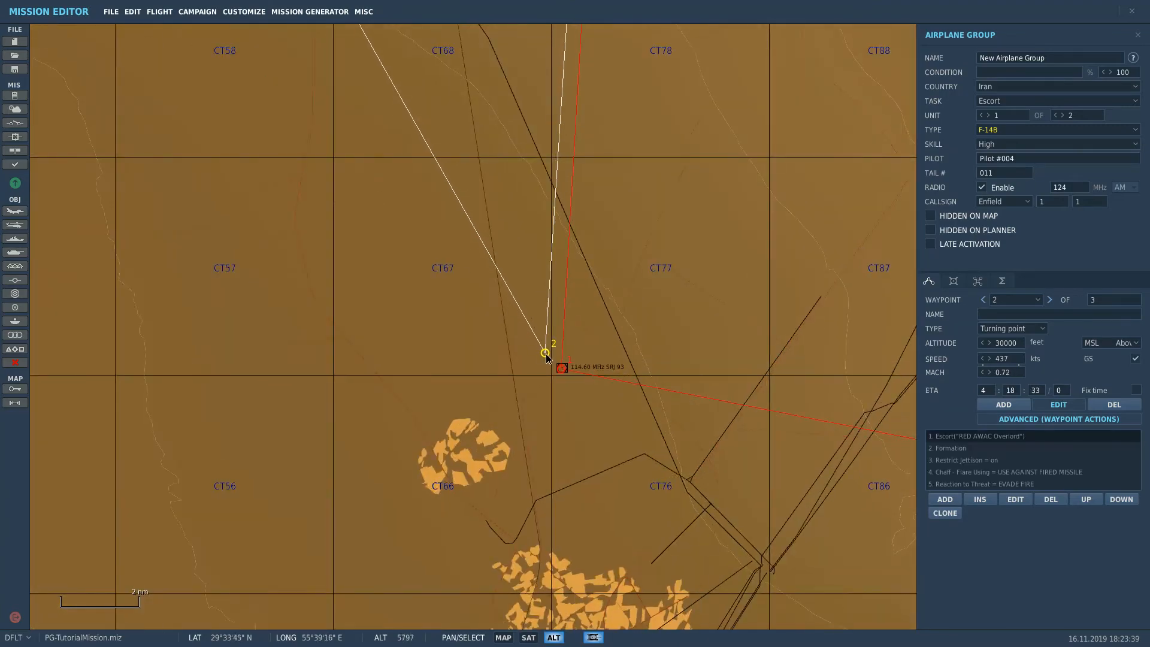
drag(545, 353, 562, 367)
Add a stop condition to waypoint 2's Escort action with a duration of 2 hours, 0 minutes
scroll(593, 339, down, 5)
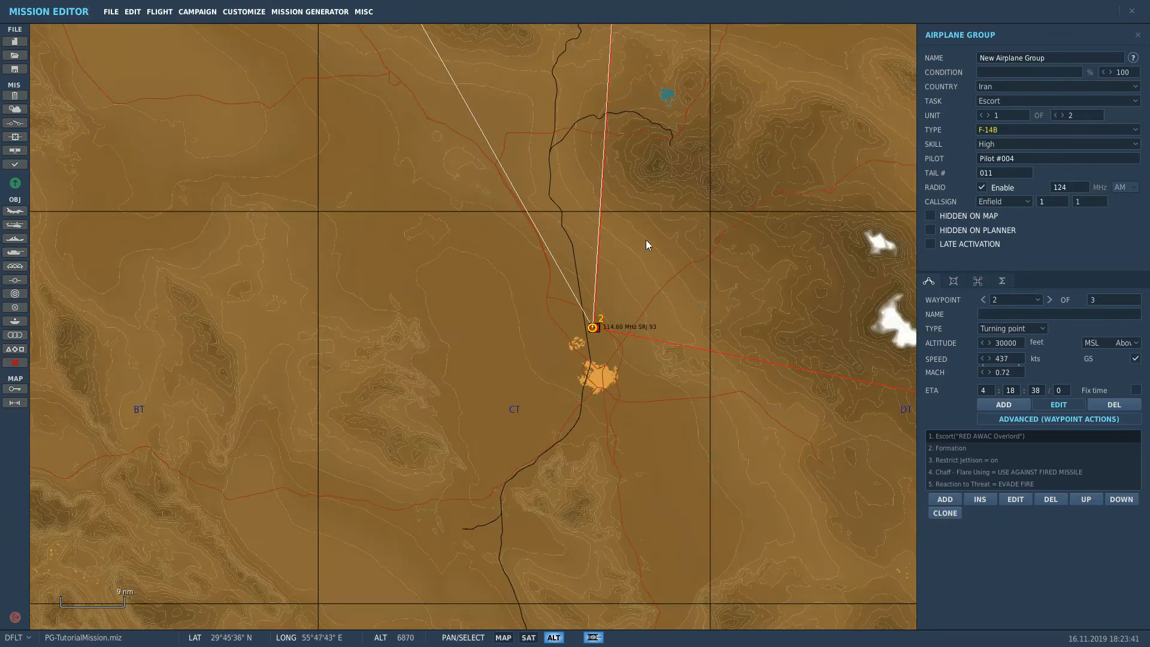
scroll(668, 405, down, 4)
scroll(677, 393, up, 4)
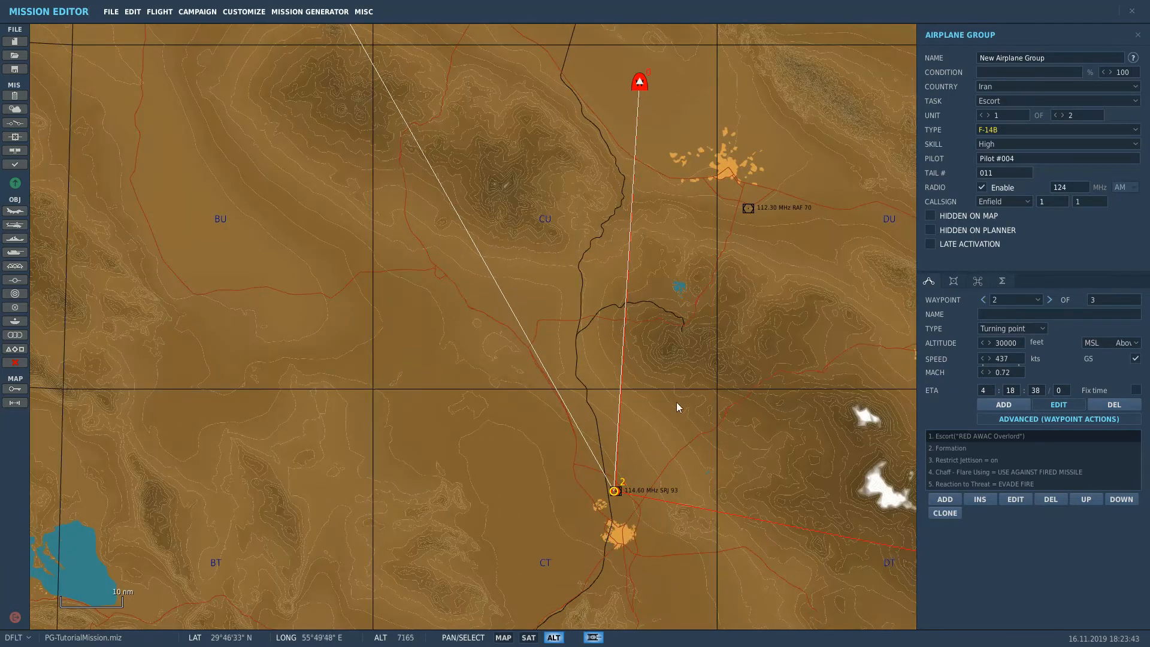
drag(676, 402, 707, 348)
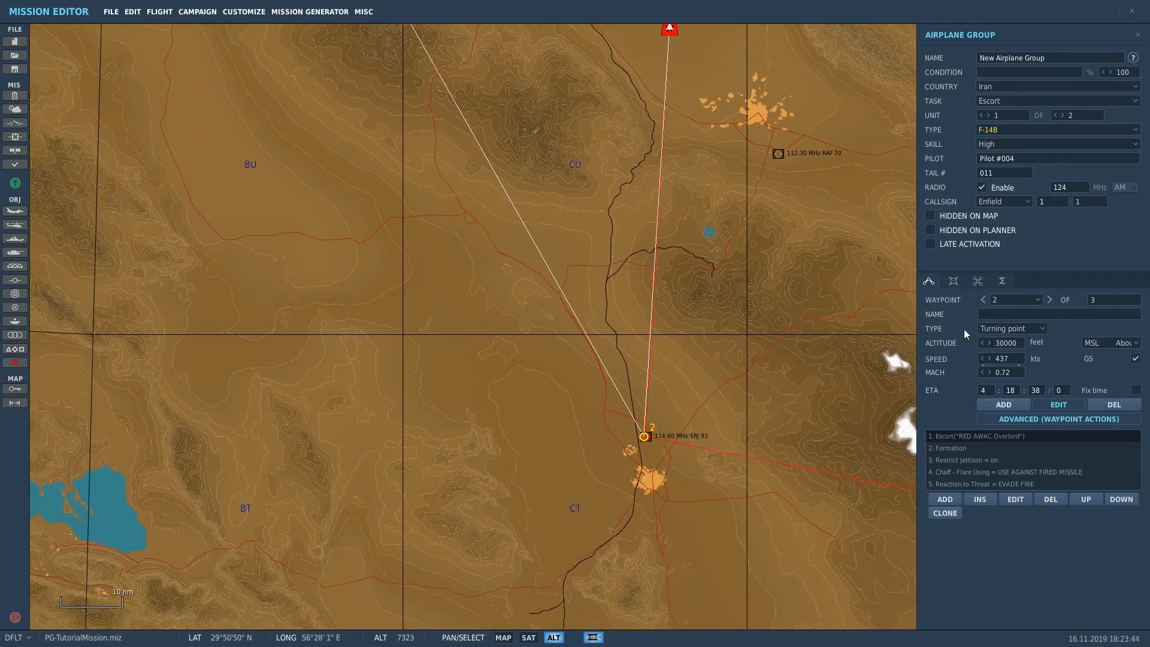
click(979, 437)
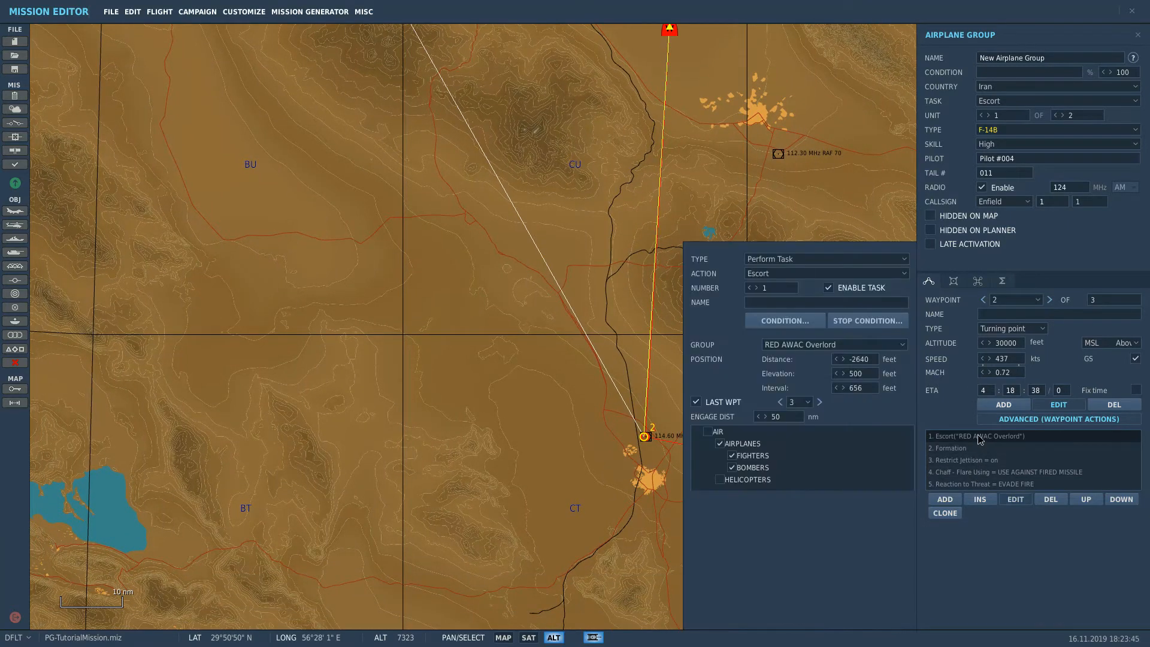
click(865, 321)
click(703, 168)
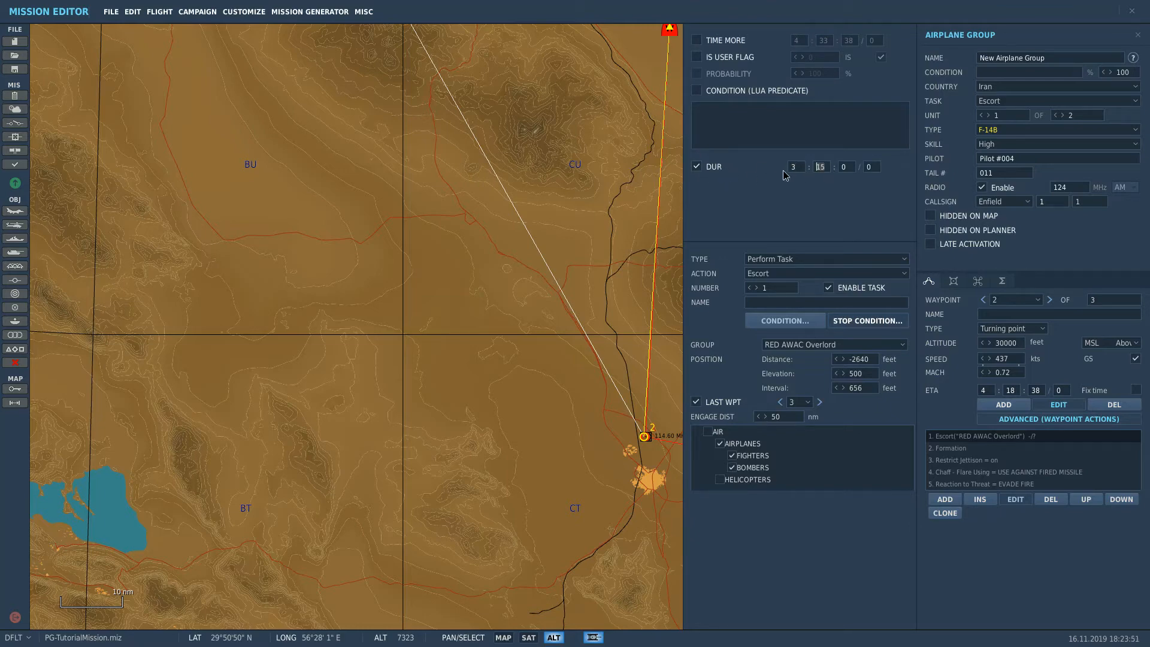
text(0)
click(796, 167)
scroll(633, 184, down, 2)
text(2)
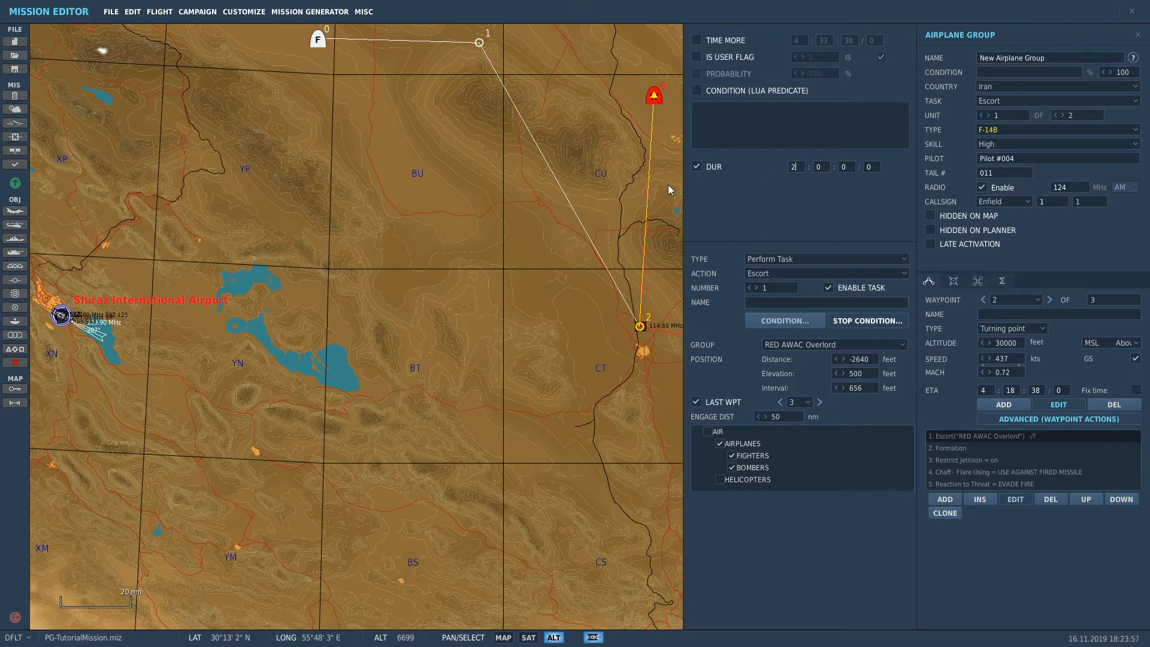
Examine the escort group's route and the RED AWAC group's track around waypoint 2 on the map
drag(603, 206, 474, 241)
scroll(525, 237, down, 1)
scroll(524, 237, up, 2)
scroll(524, 241, down, 2)
drag(512, 336, 458, 320)
scroll(408, 242, down, 2)
scroll(455, 320, up, 2)
scroll(457, 323, up, 2)
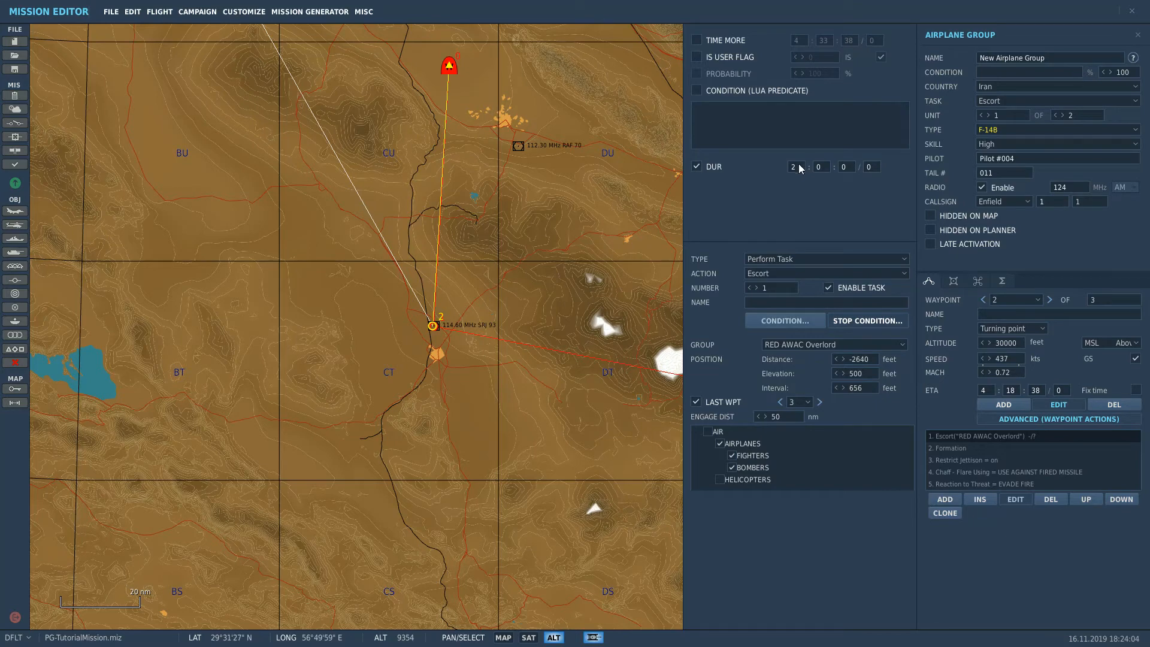
scroll(527, 277, down, 2)
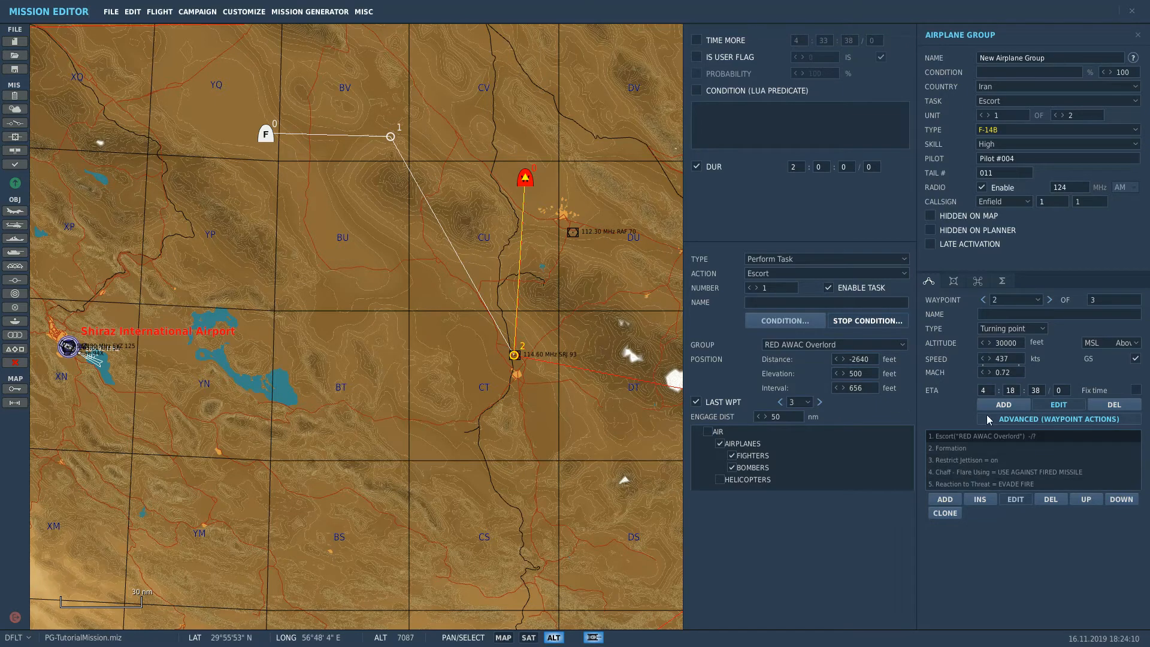
Add waypoint 3 to the escort group at Shiraz International Airport and make it a Landing waypoint
click(1024, 301)
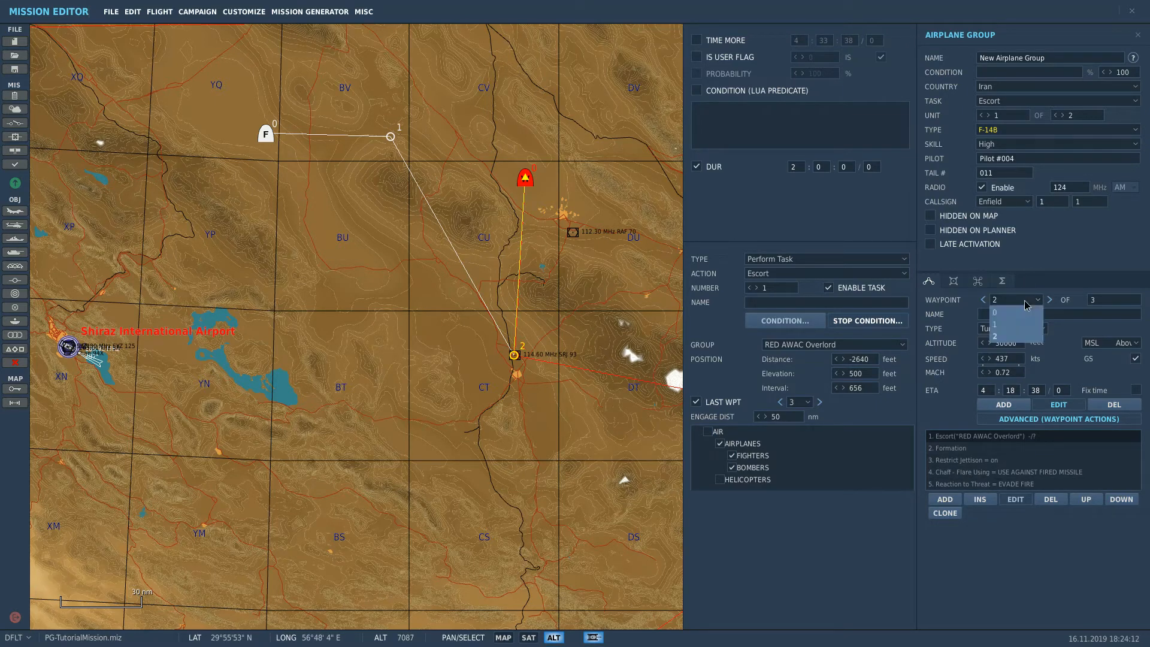
click(1026, 301)
click(1012, 410)
right_drag(347, 333, 683, 336)
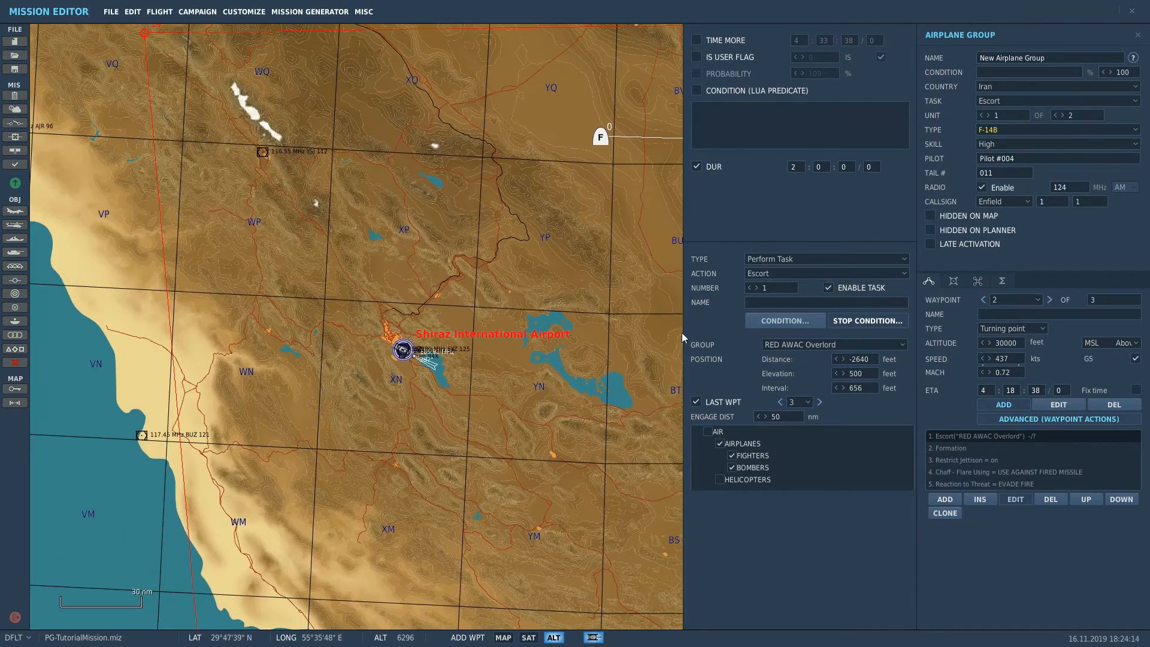
scroll(420, 359, up, 5)
scroll(431, 344, up, 8)
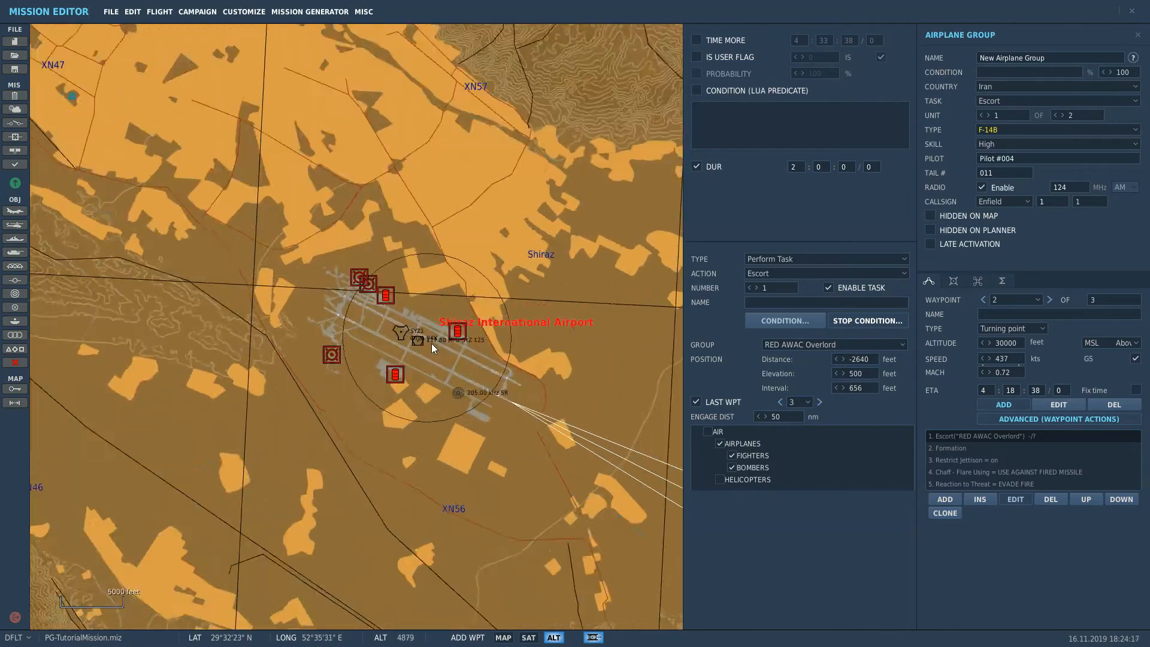
click(416, 329)
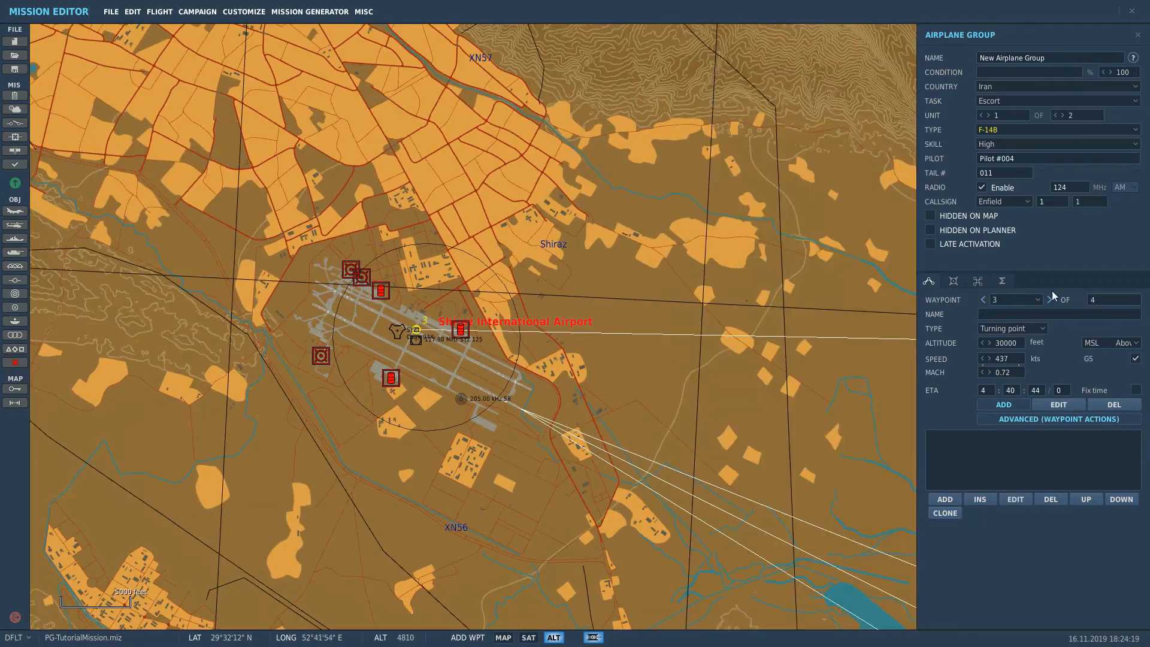
click(1027, 329)
click(1020, 380)
Examine the escort group's full route from its start through waypoint 2 to the landing at Shiraz
scroll(676, 288, down, 4)
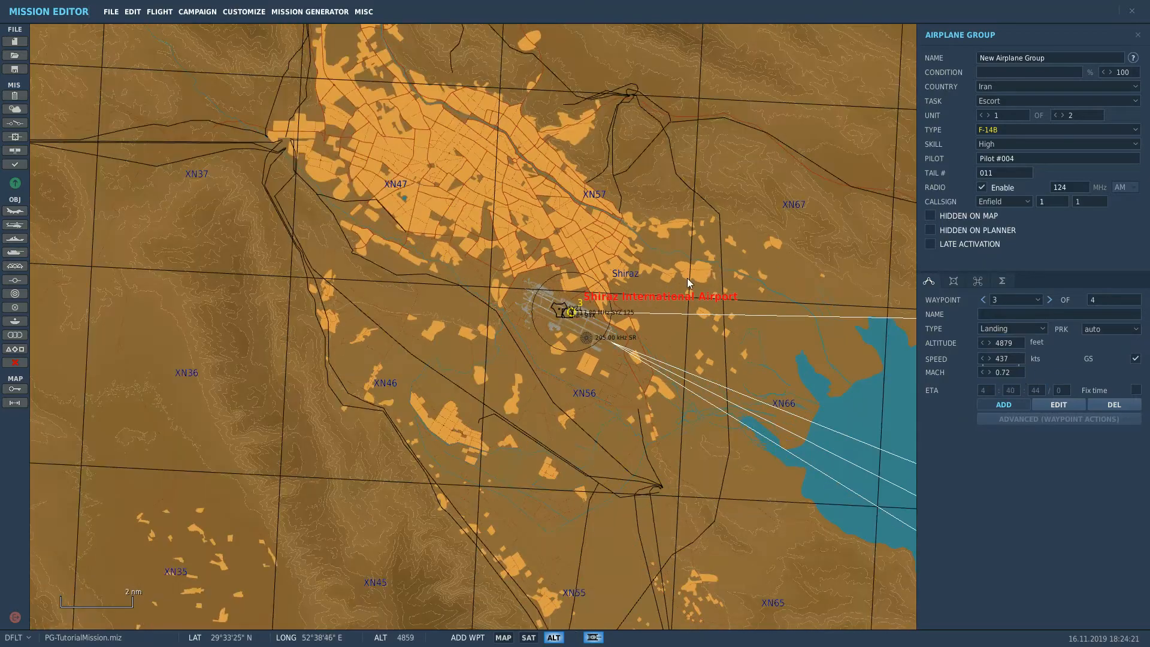
scroll(436, 294, down, 3)
right_drag(687, 278, 346, 301)
scroll(435, 294, down, 4)
scroll(455, 287, down, 6)
right_drag(540, 278, 702, 319)
scroll(768, 321, up, 1)
scroll(768, 323, up, 2)
right_drag(834, 321, 613, 300)
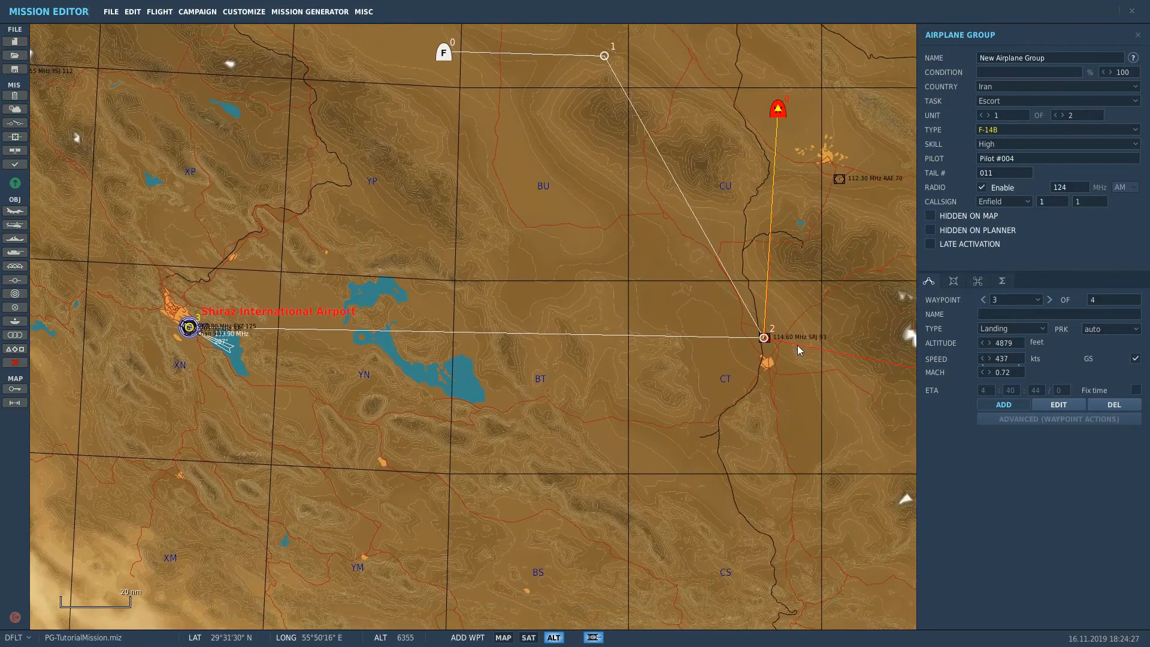
scroll(791, 338, up, 2)
right_drag(570, 147, 641, 297)
scroll(640, 297, down, 2)
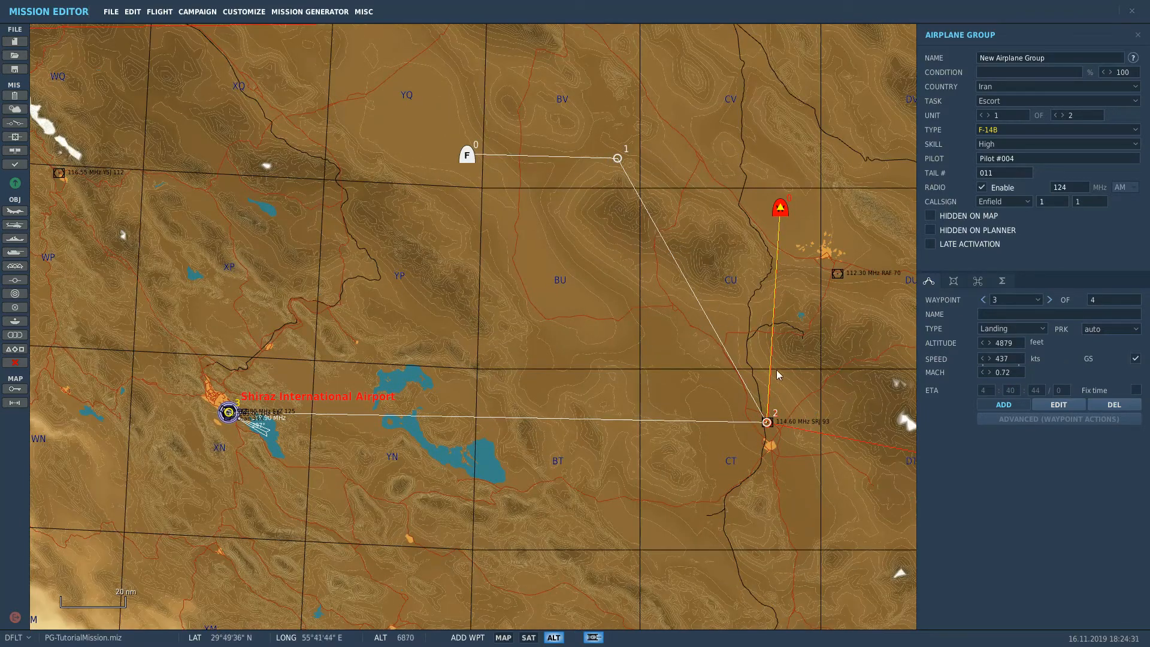
Switch the route from adding waypoints back to editing and select the escort group's waypoint 2
scroll(775, 430, up, 3)
click(1018, 405)
scroll(726, 423, up, 3)
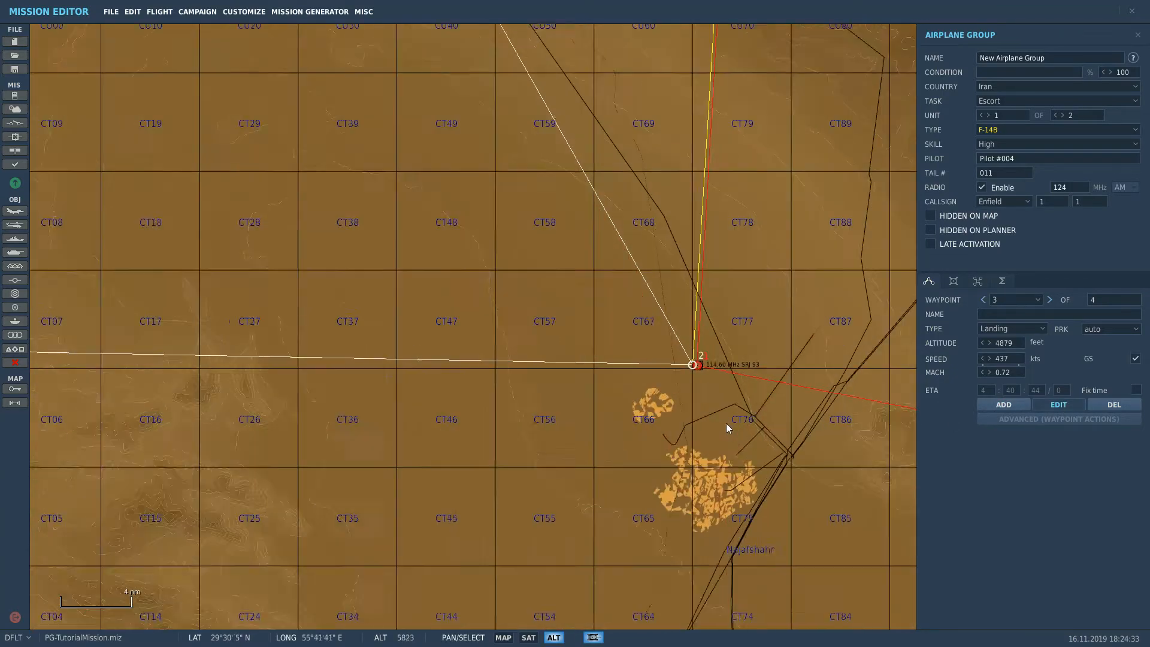
click(692, 356)
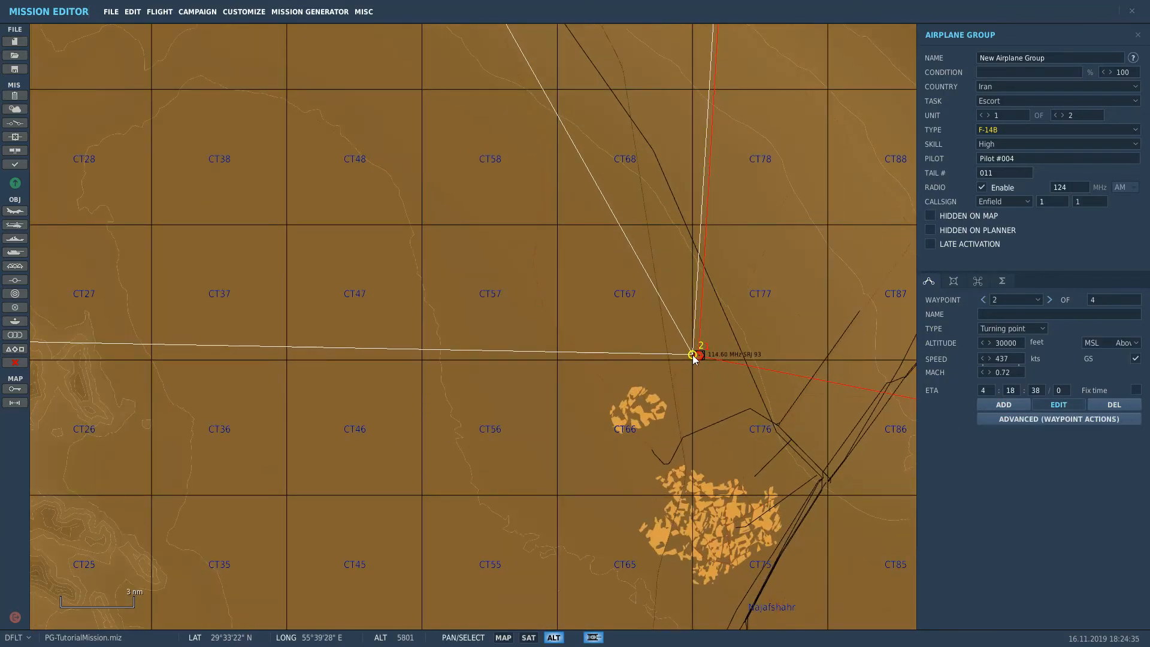
Copy the F-14B escort group and paste the duplicate at Shiraz International Airport
scroll(693, 358, down, 3)
scroll(711, 360, down, 3)
drag(711, 361, 892, 389)
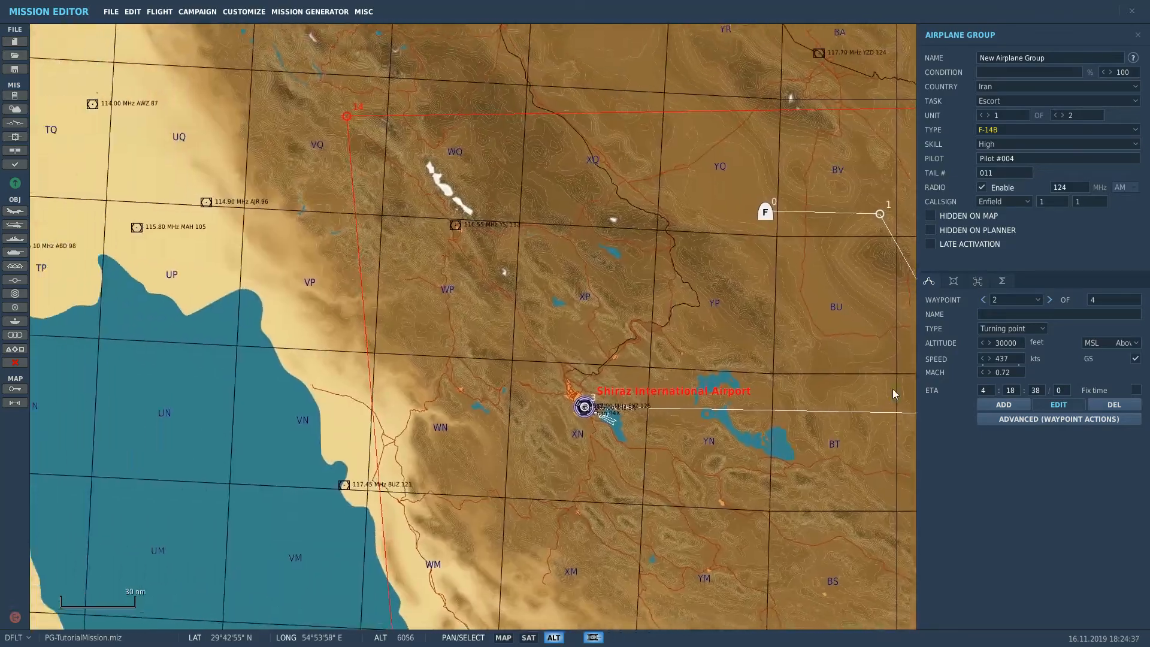
scroll(593, 400, up, 10)
drag(633, 368, 679, 322)
scroll(734, 223, down, 10)
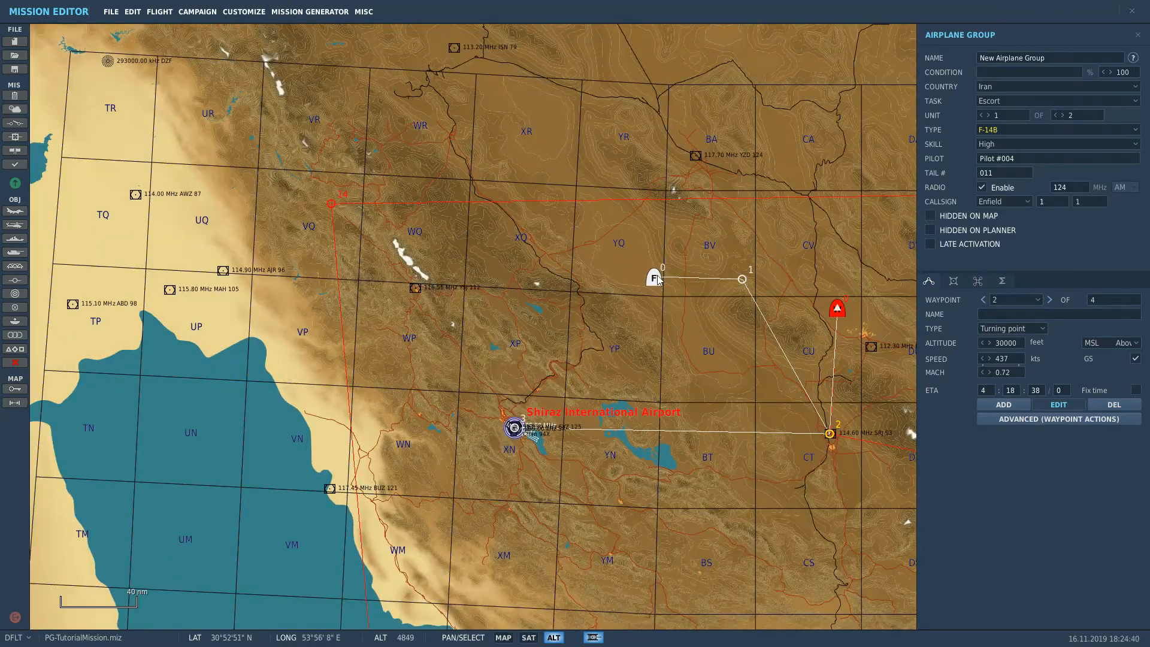
click(655, 278)
drag(488, 436, 537, 322)
scroll(536, 321, up, 7)
scroll(537, 321, up, 12)
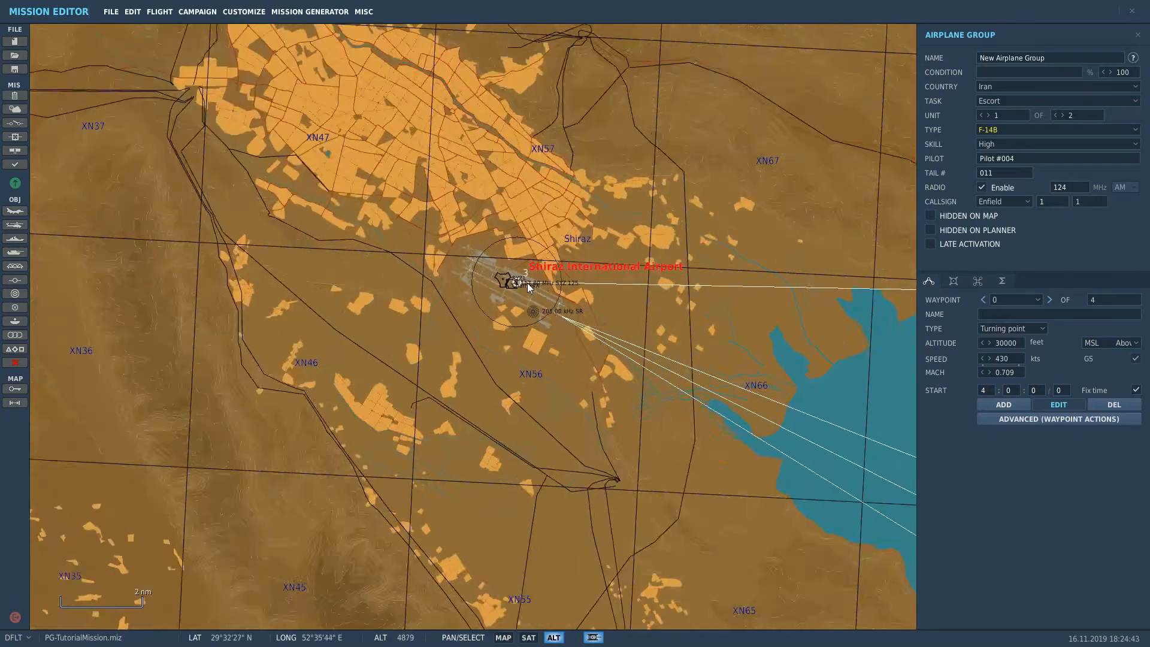
drag(483, 287, 485, 288)
click(485, 291)
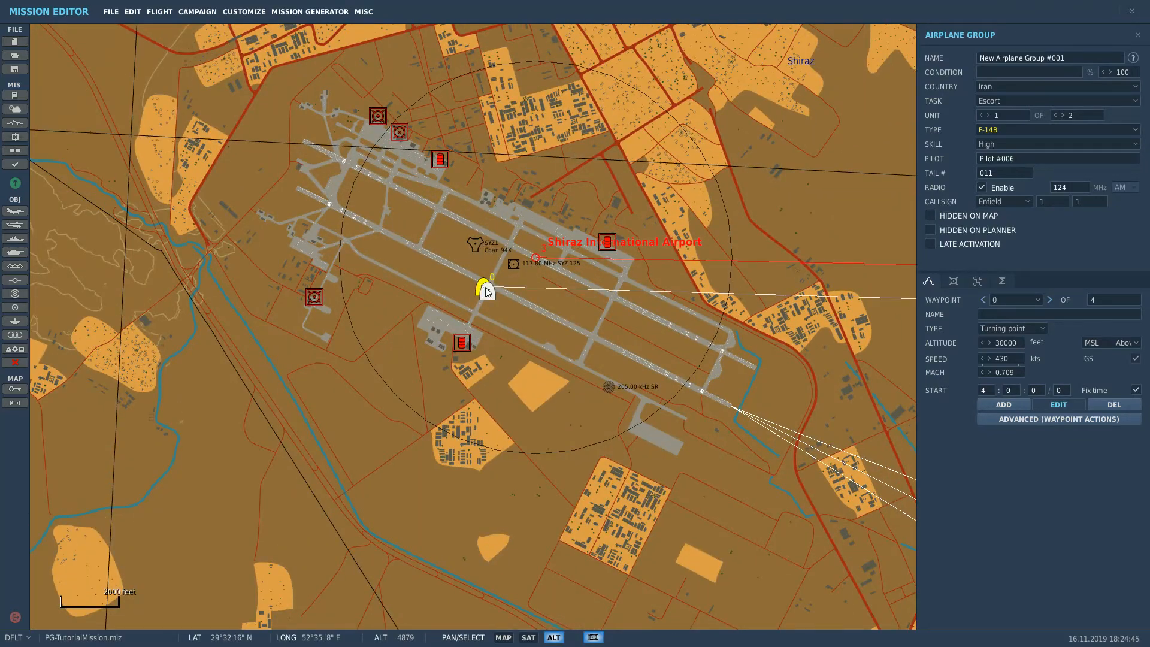
Set the skill of the duplicated F-14B group's first unit to Random
click(1019, 142)
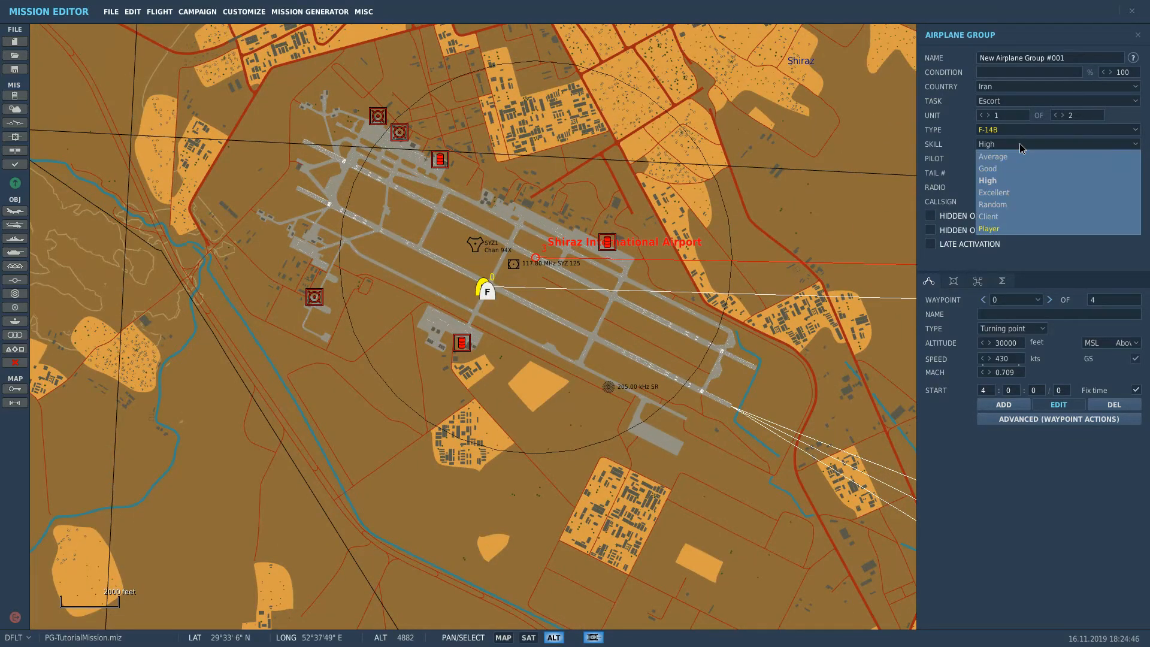
click(1013, 204)
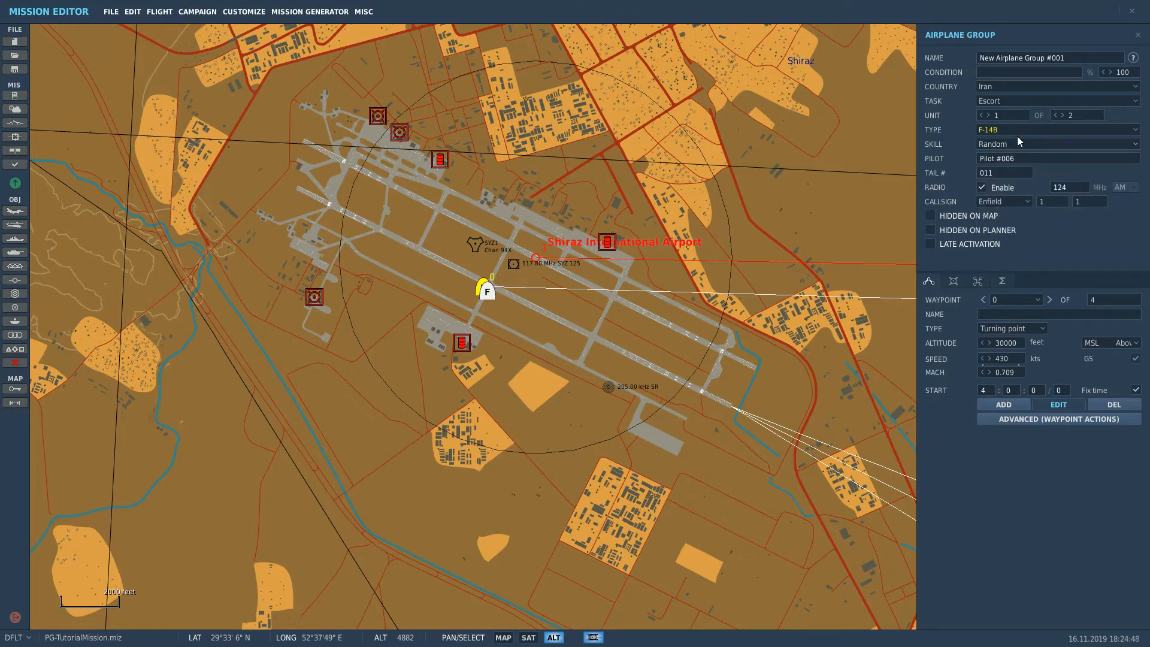
click(1017, 143)
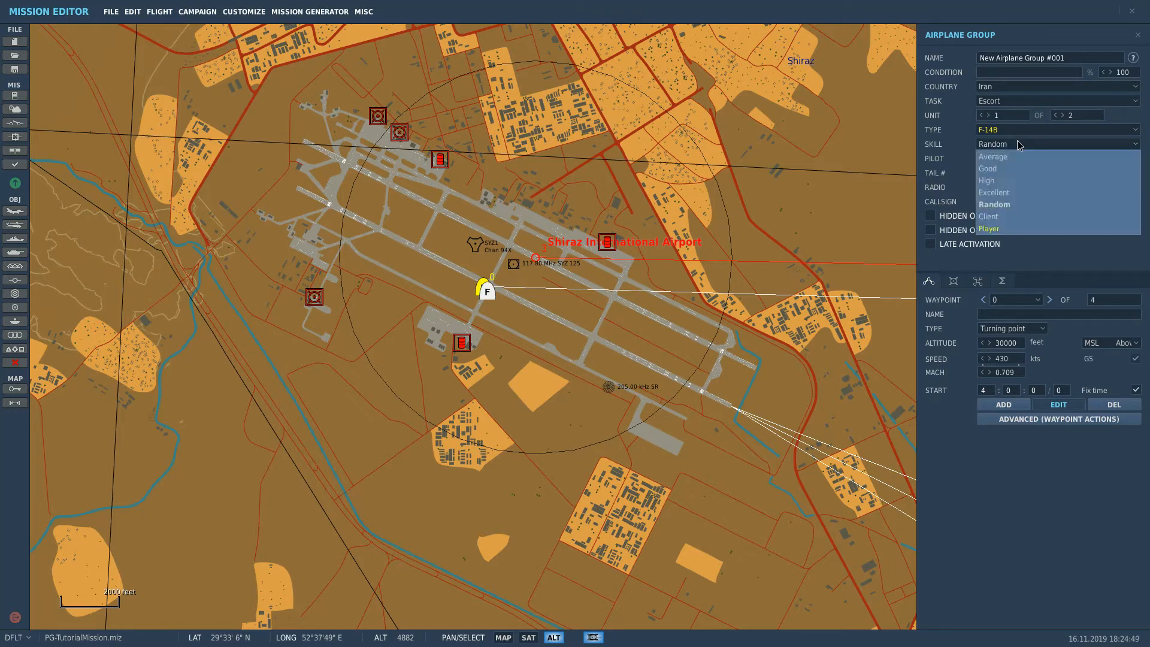
click(1024, 192)
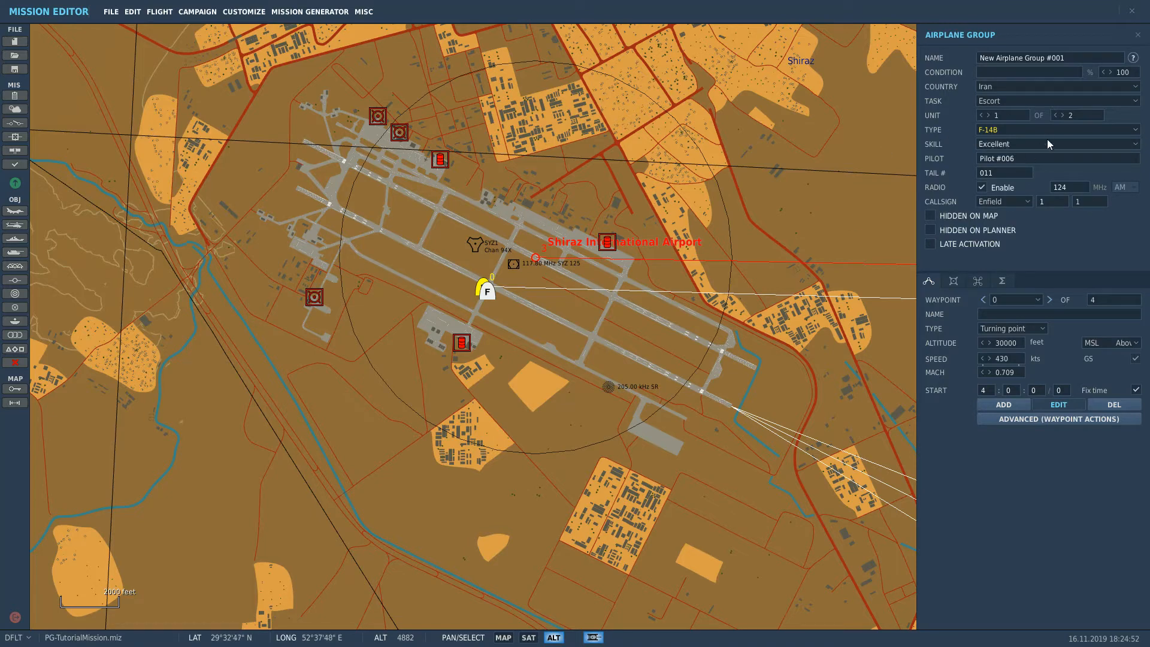
click(1018, 198)
click(1015, 143)
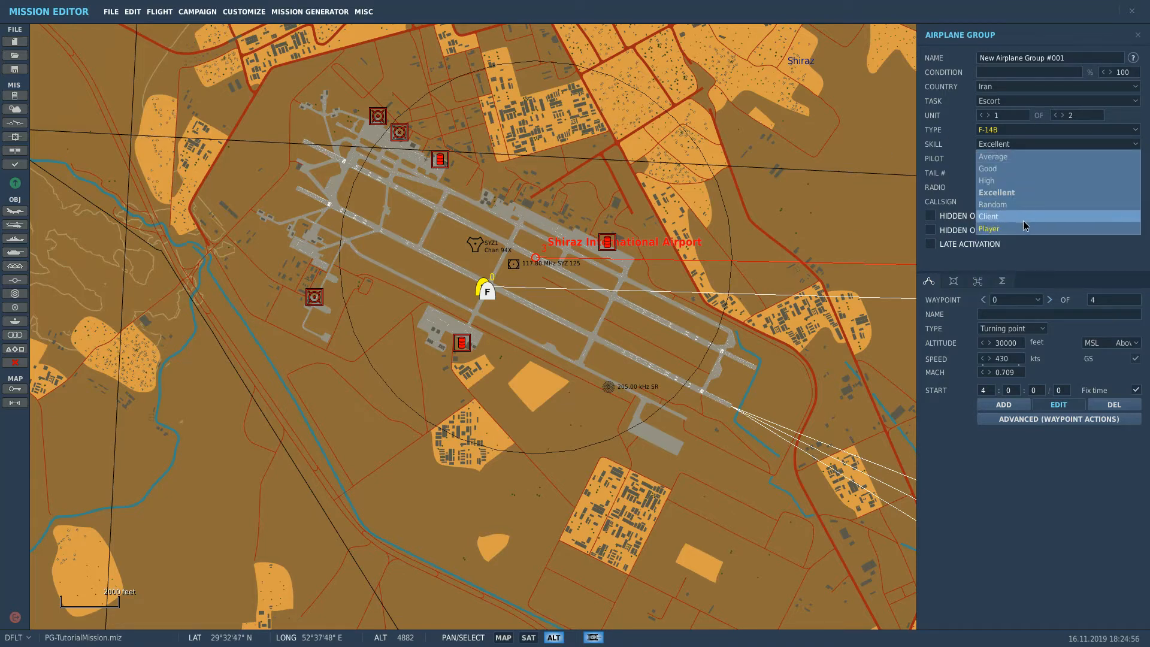
key(Escape)
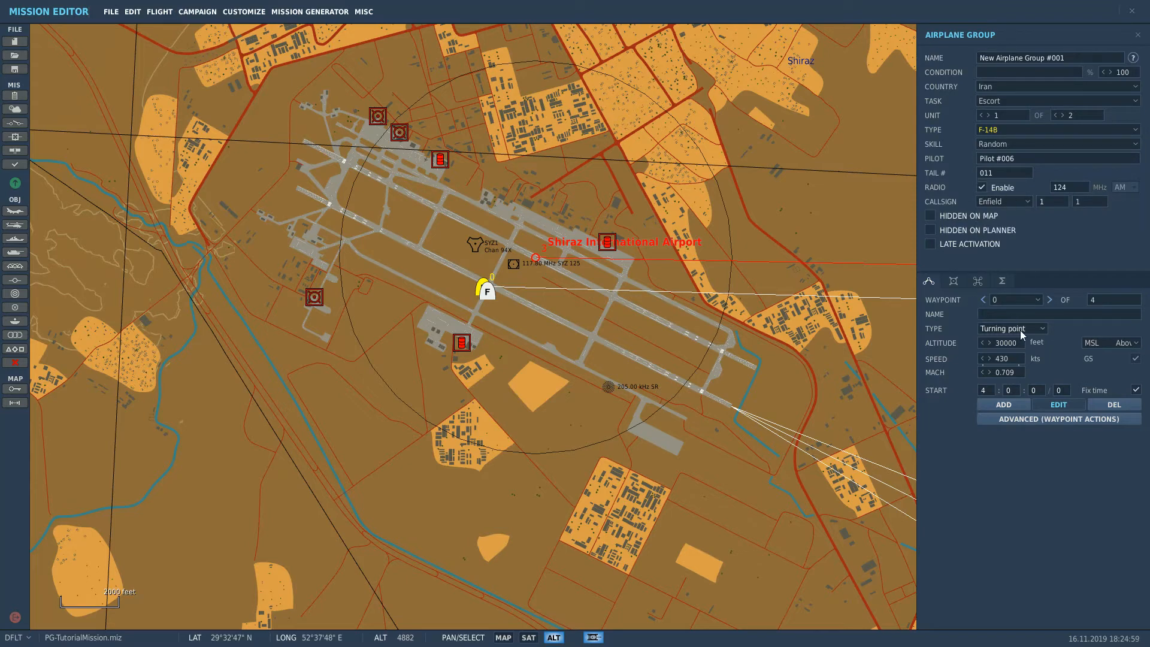
Set the duplicated group's waypoint 0 to Takeoff from ramp and enable late activation
click(1020, 331)
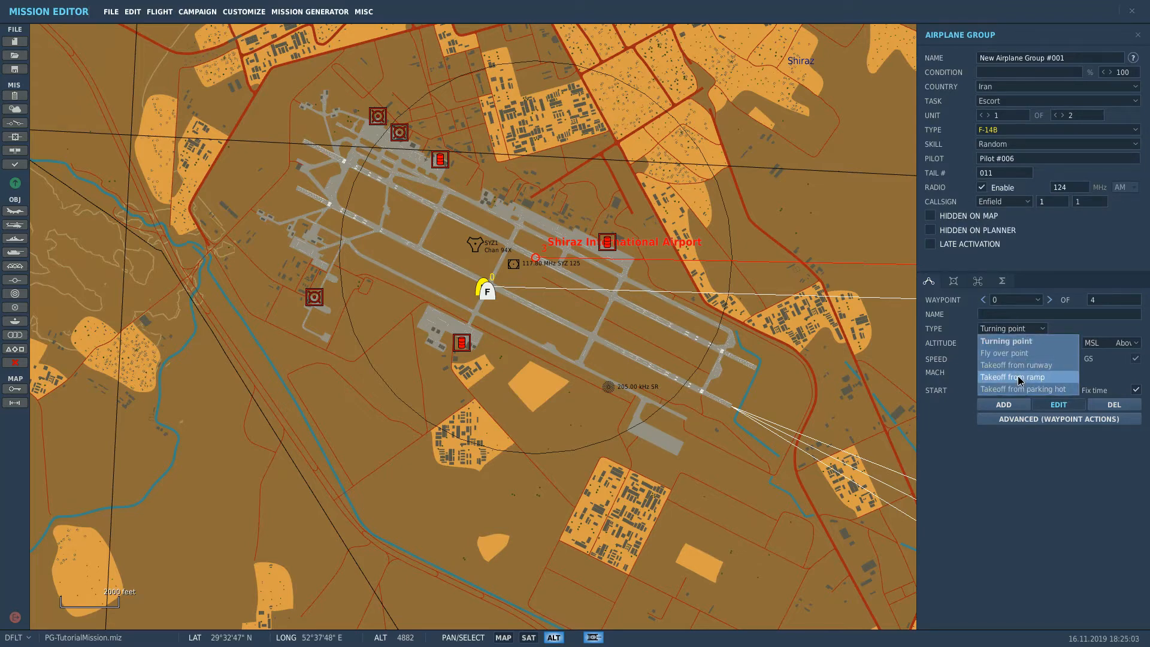
click(1012, 376)
scroll(540, 315, up, 4)
scroll(541, 315, up, 1)
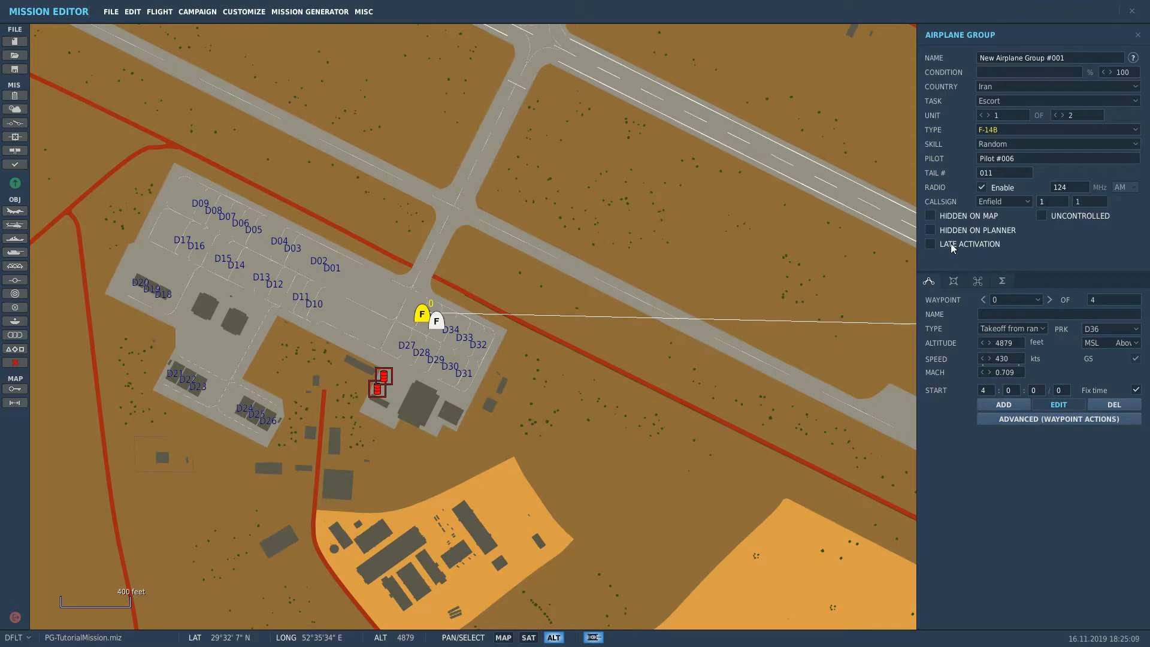
scroll(709, 239, down, 6)
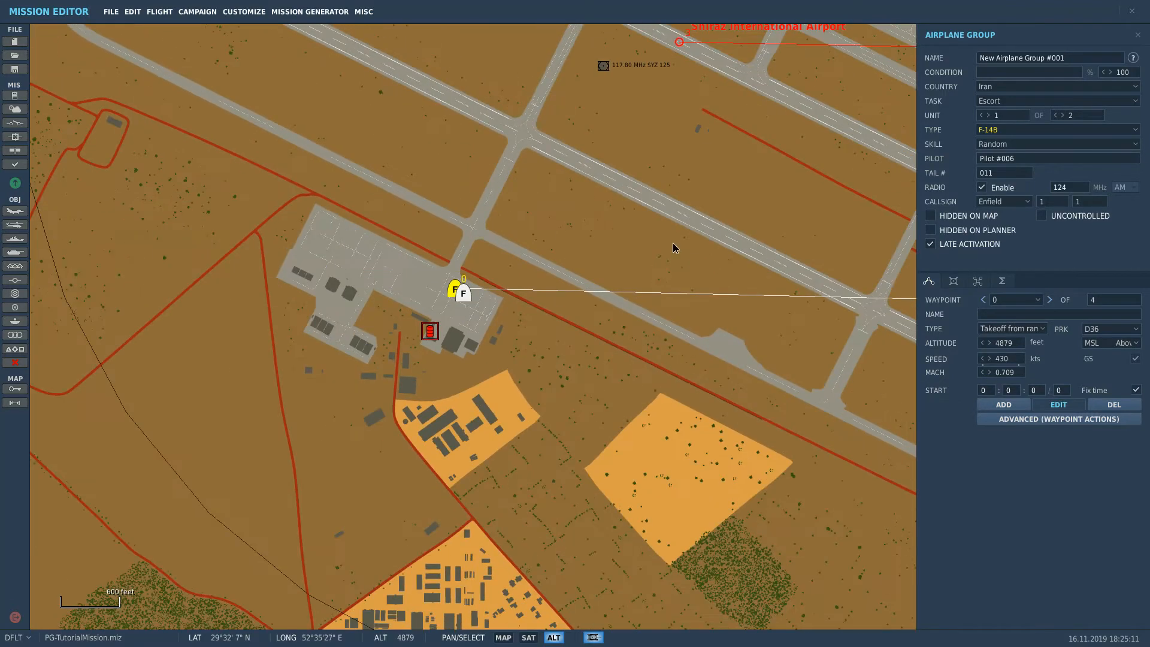
Examine the parking spots around the duplicated F-14B group on the Shiraz International Airport ramp
scroll(613, 237, up, 3)
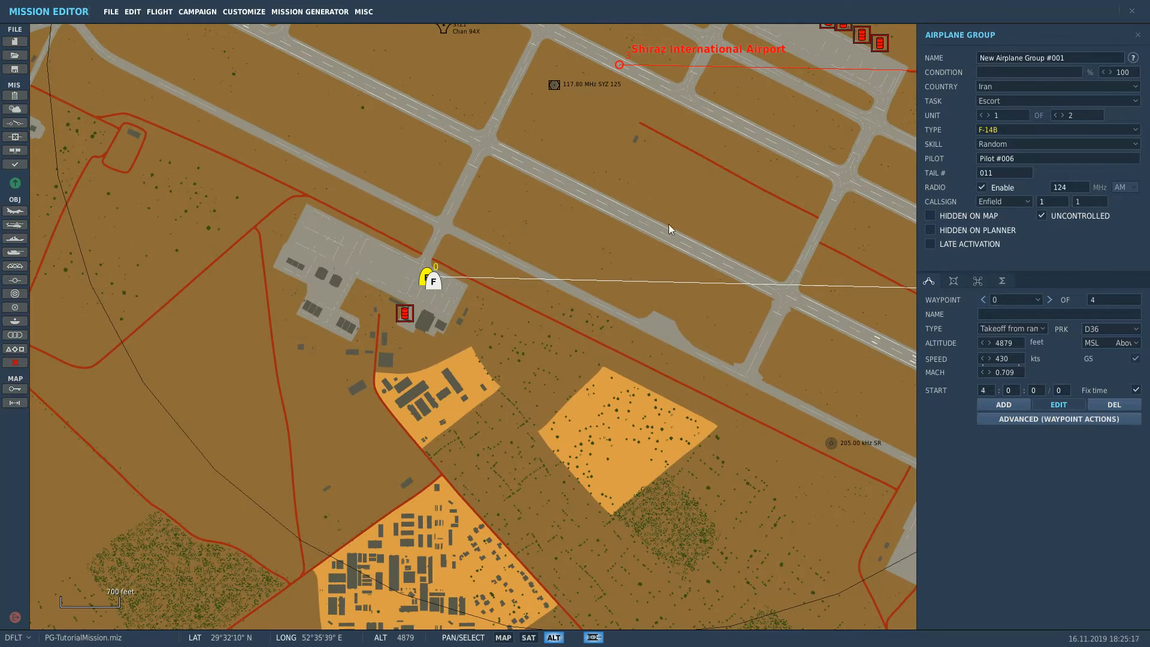
scroll(444, 311, up, 2)
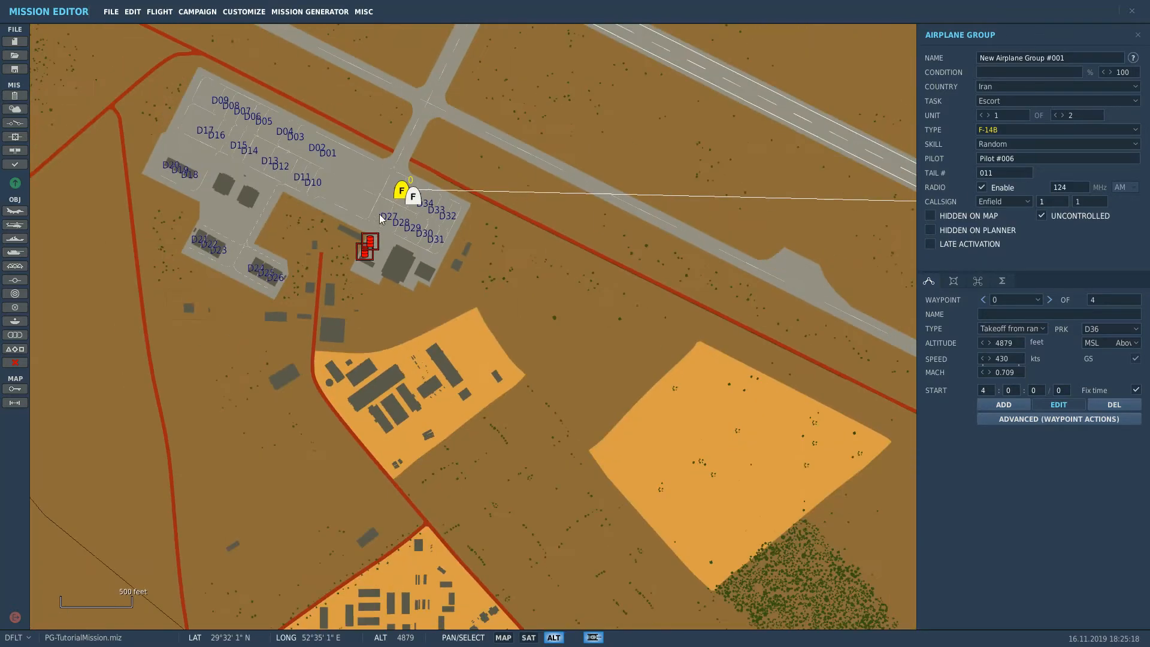
drag(549, 202, 830, 351)
scroll(662, 319, down, 1)
scroll(662, 318, up, 6)
scroll(631, 316, down, 3)
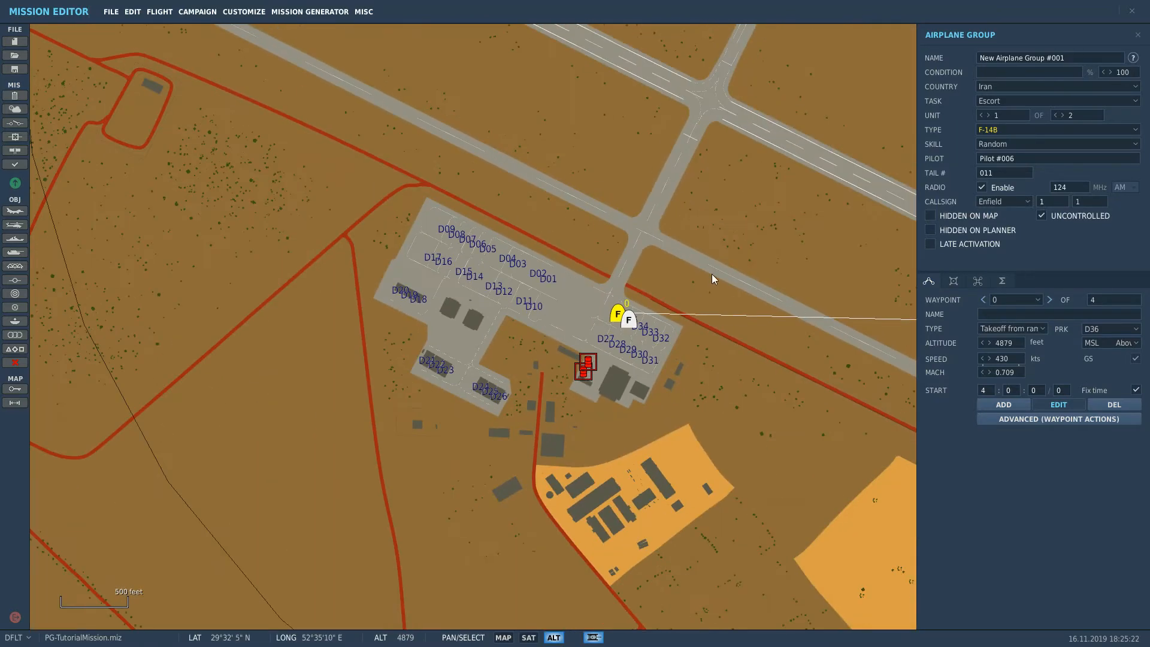
drag(711, 274, 564, 288)
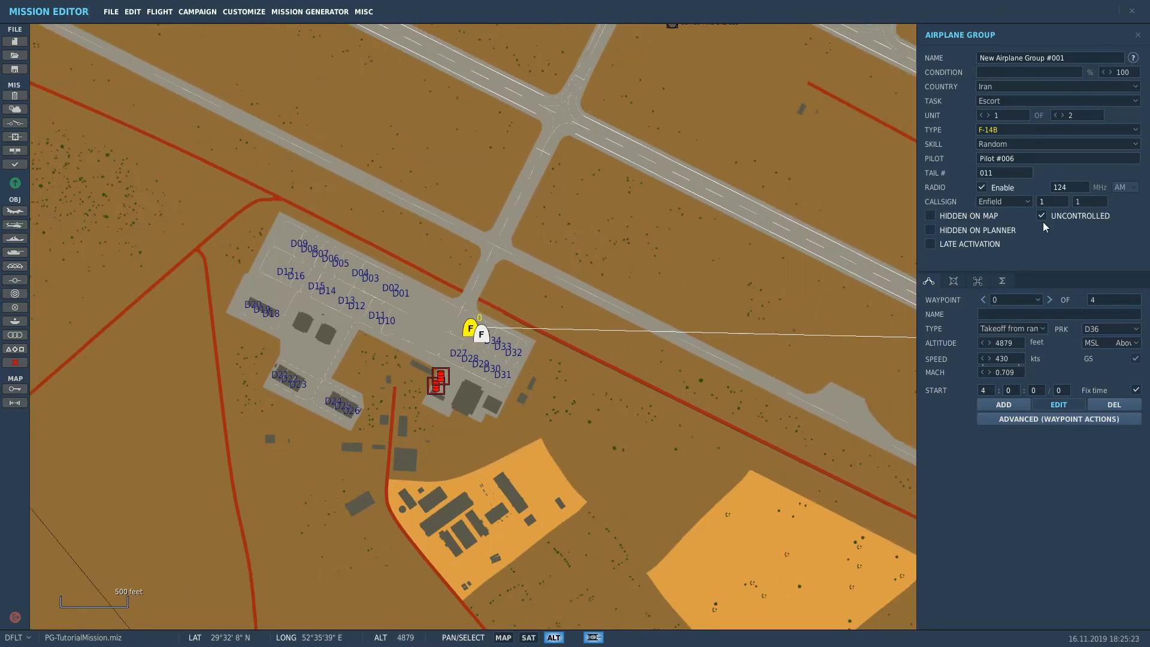
drag(765, 243, 729, 254)
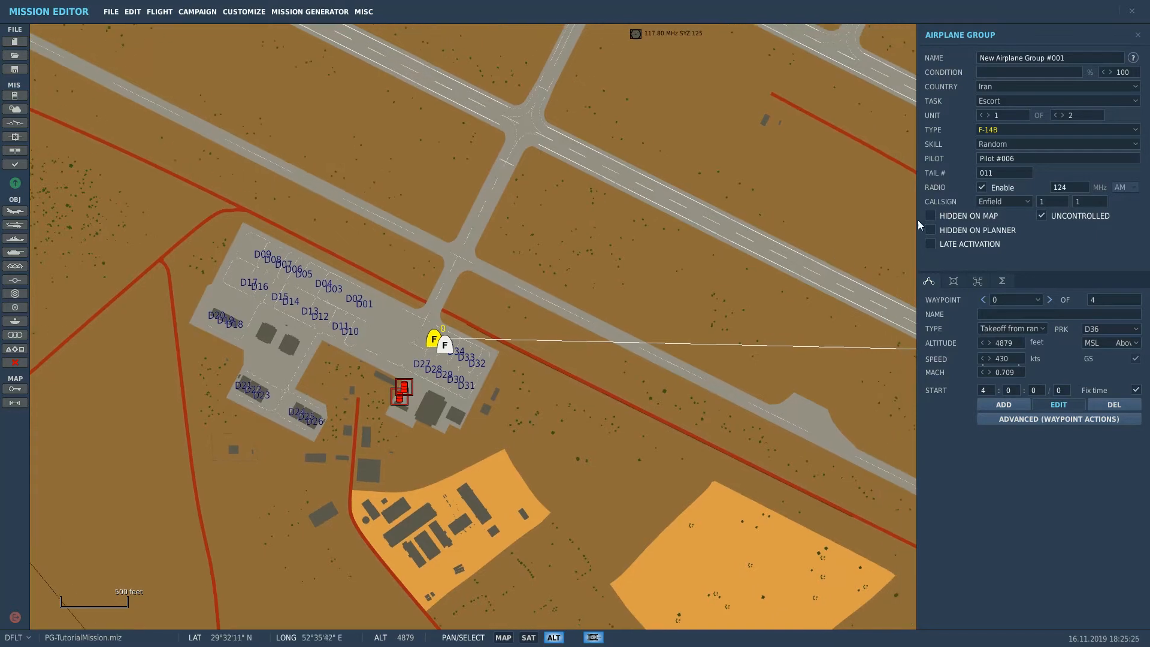
scroll(557, 286, up, 2)
drag(405, 294, 613, 258)
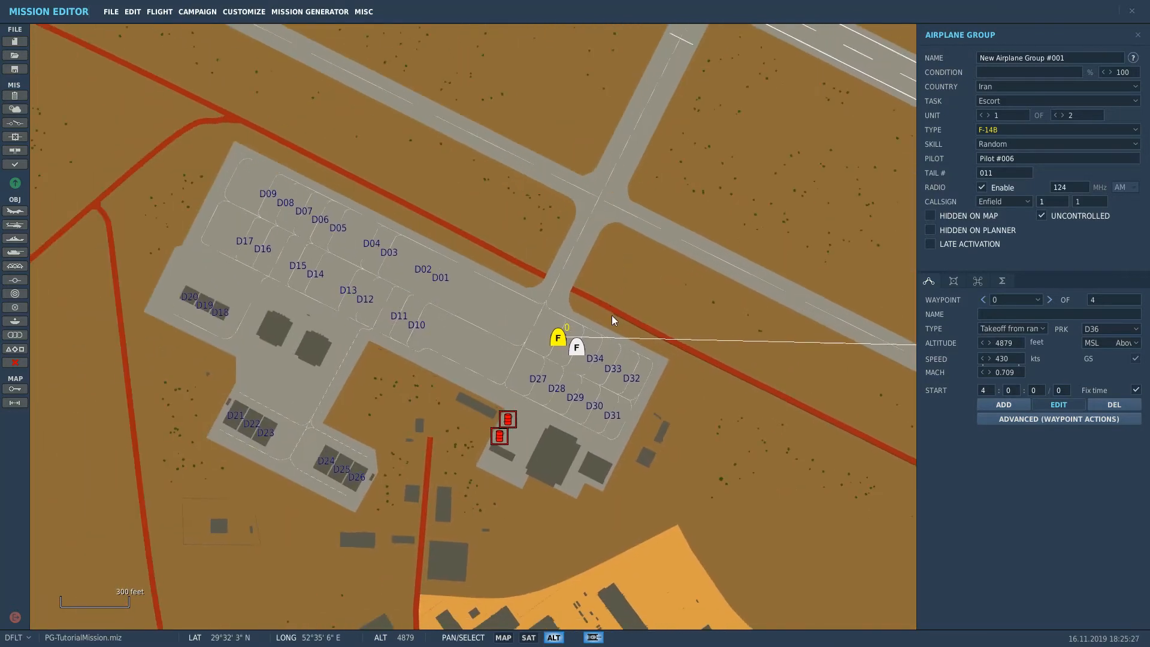
scroll(692, 373, down, 6)
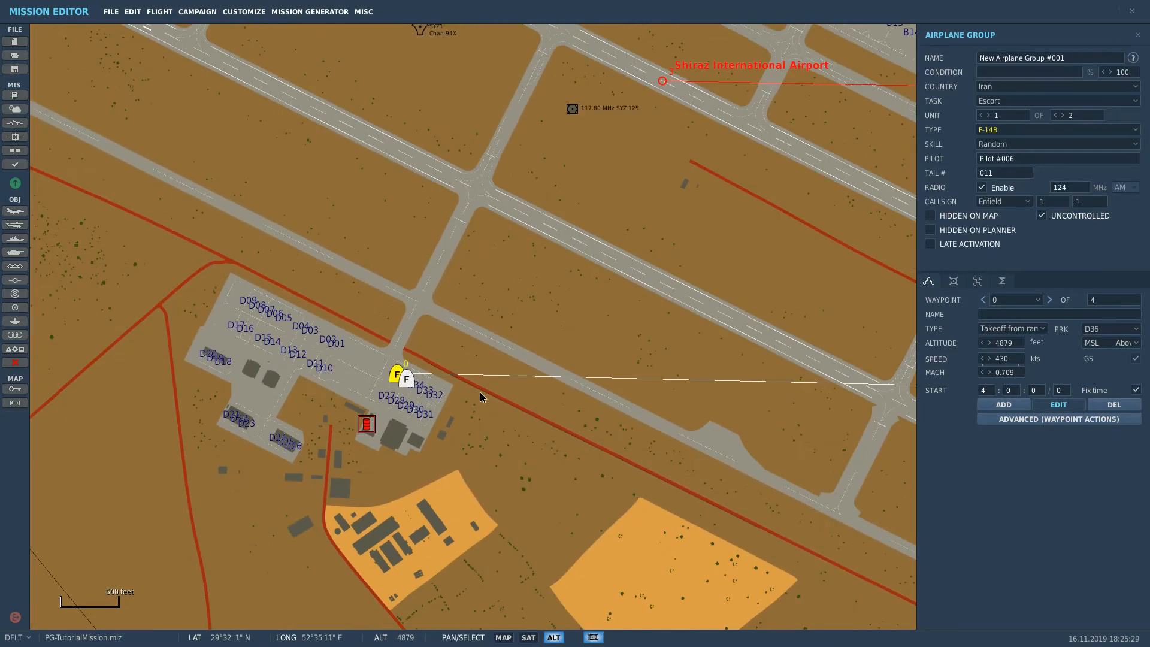
Move the duplicated group's landing waypoint 3 to Shiraz International Airport and relocate waypoints 1 and 2 east of it, short of the AWACS
scroll(565, 282, down, 10)
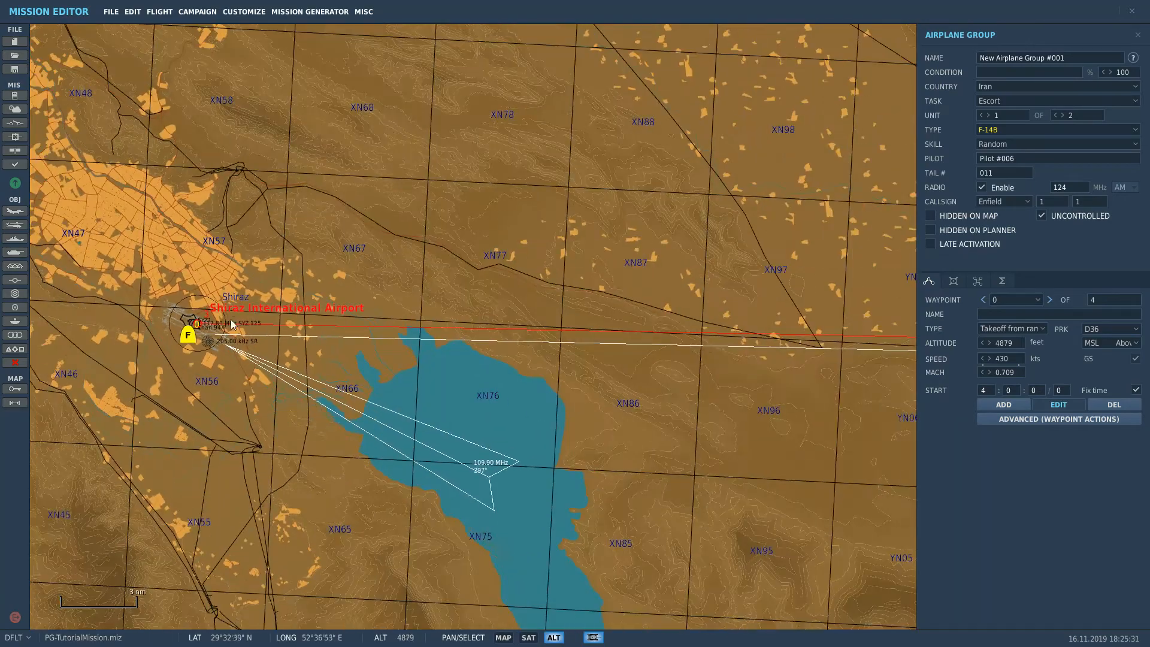
scroll(431, 211, down, 5)
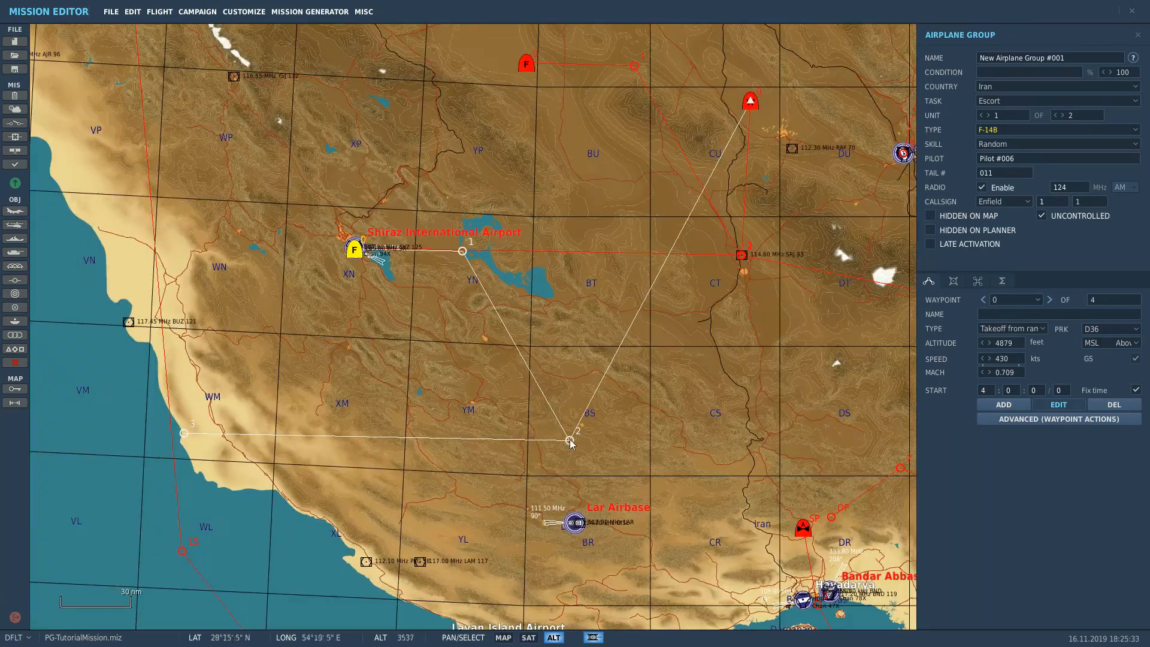
drag(572, 443, 610, 172)
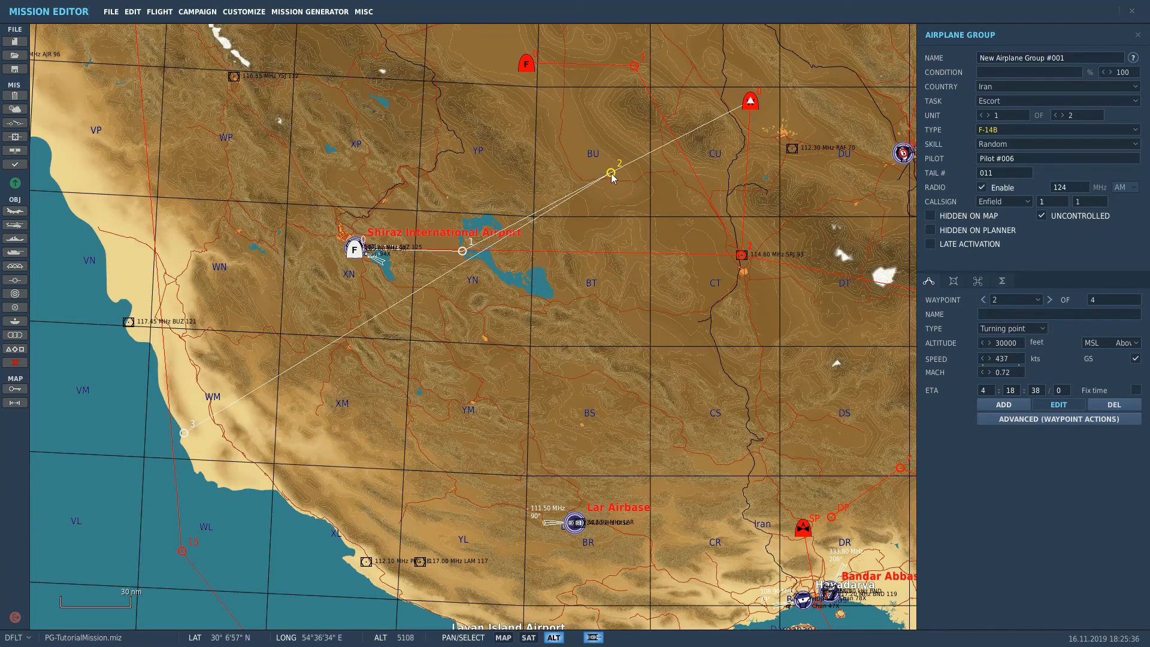
drag(186, 433, 354, 248)
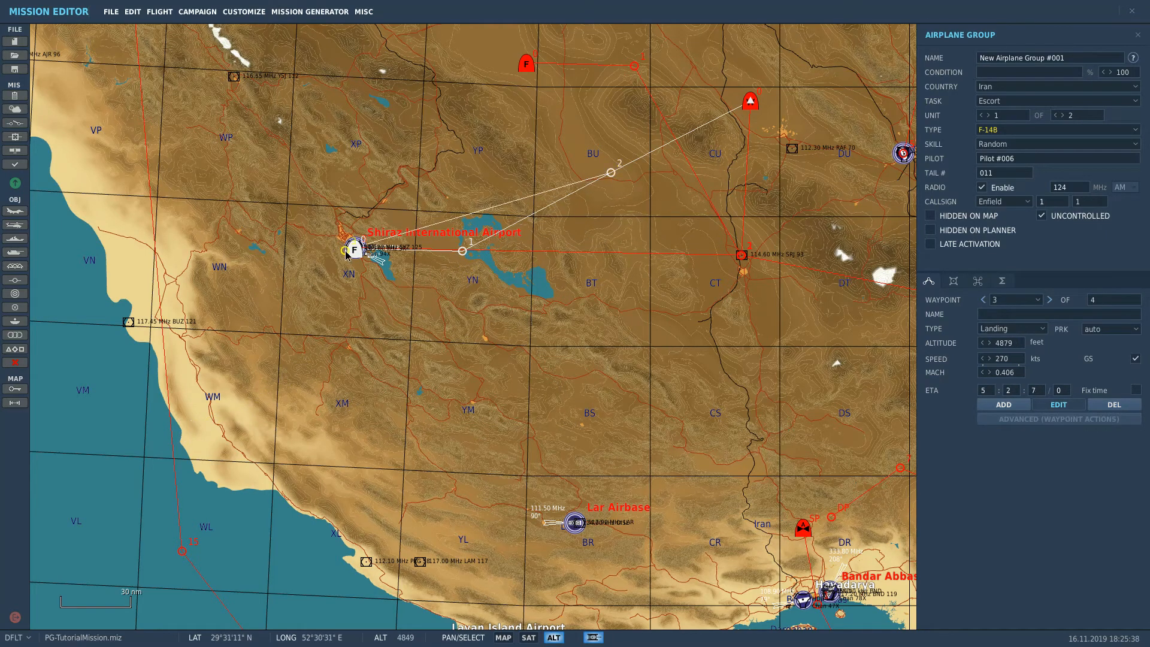
drag(609, 173, 697, 221)
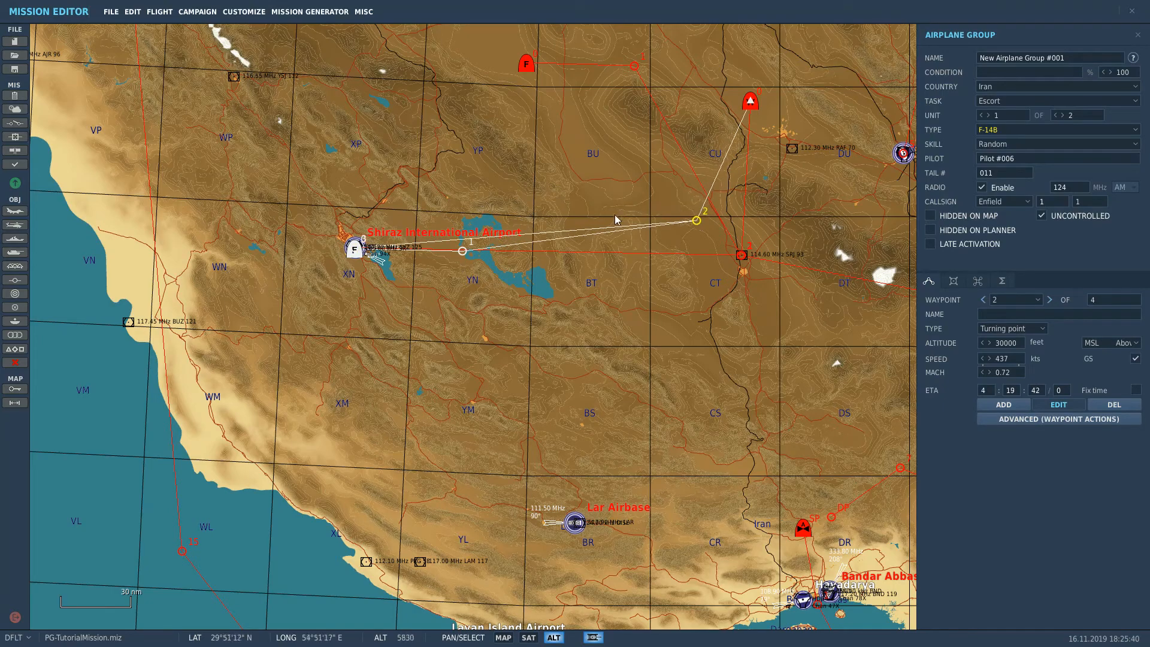
drag(462, 250, 659, 257)
Copy the F-14B group parked at D36 and paste the duplicate on the Shiraz ramp beside it
scroll(314, 264, up, 9)
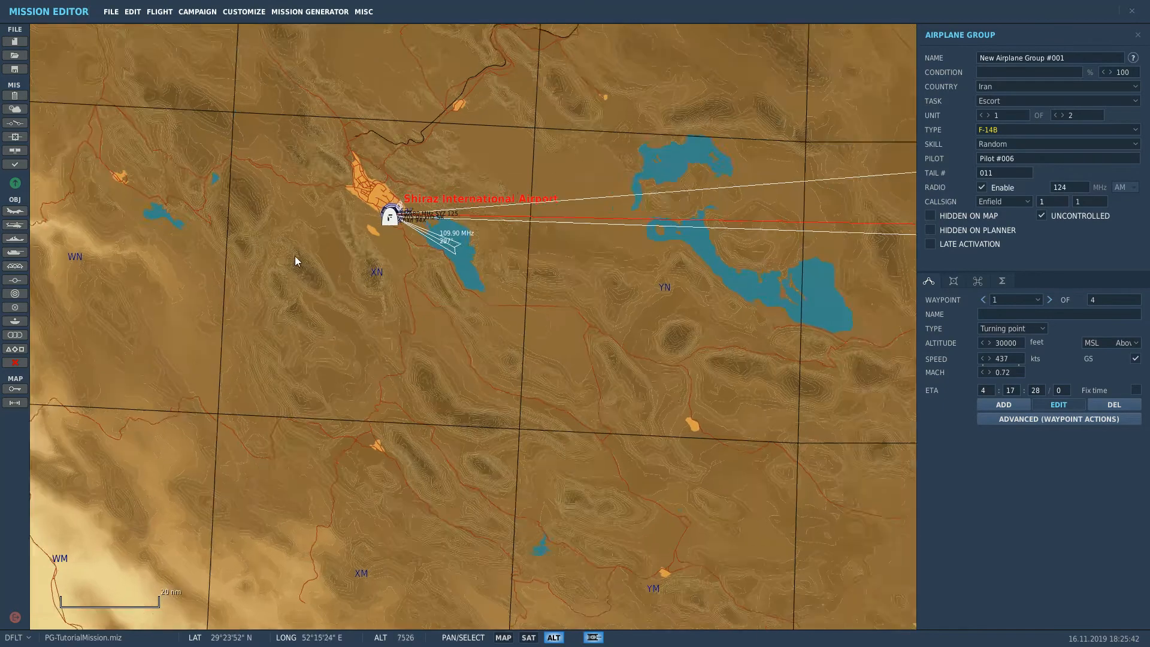
scroll(477, 198, up, 8)
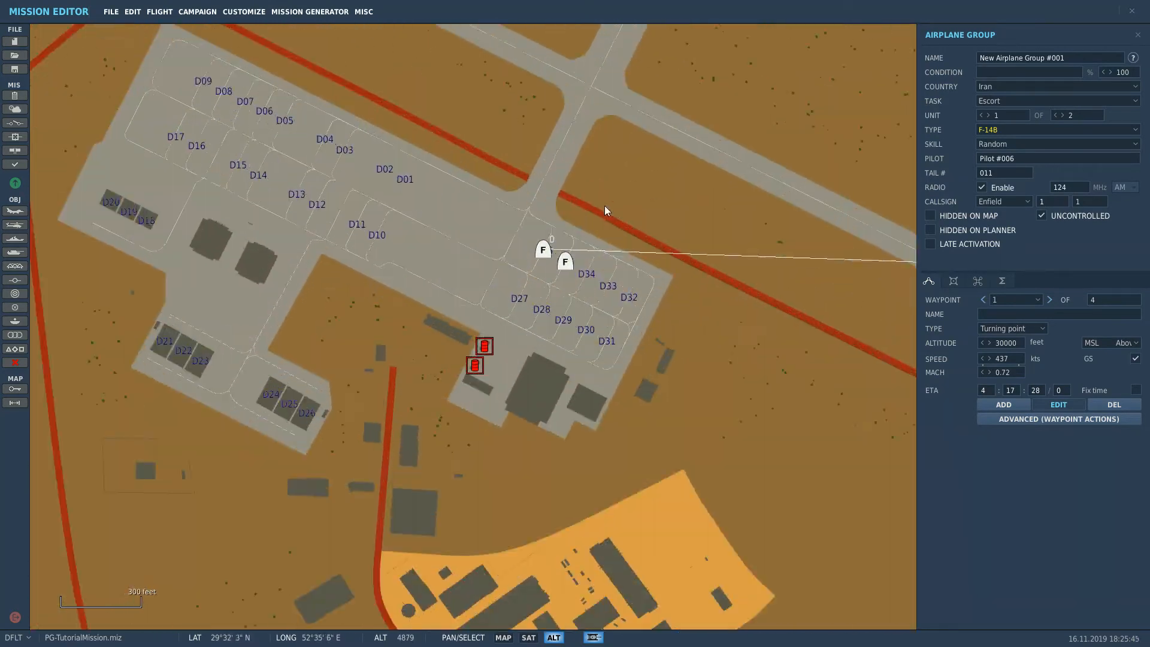
click(605, 206)
click(542, 251)
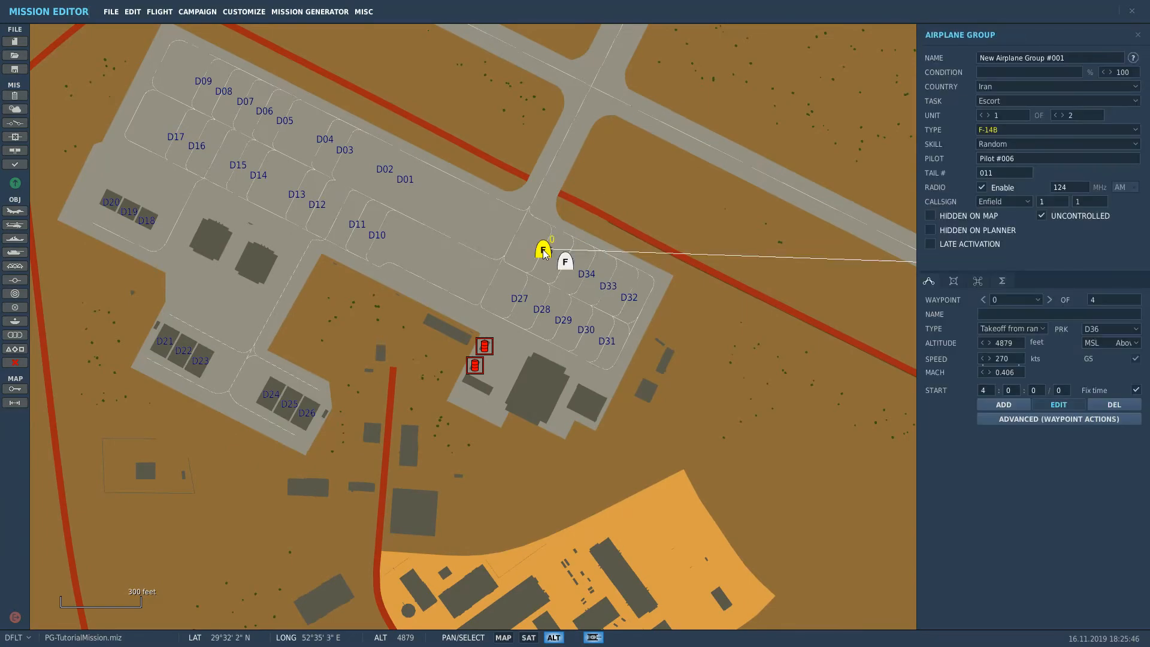
scroll(515, 297, down, 8)
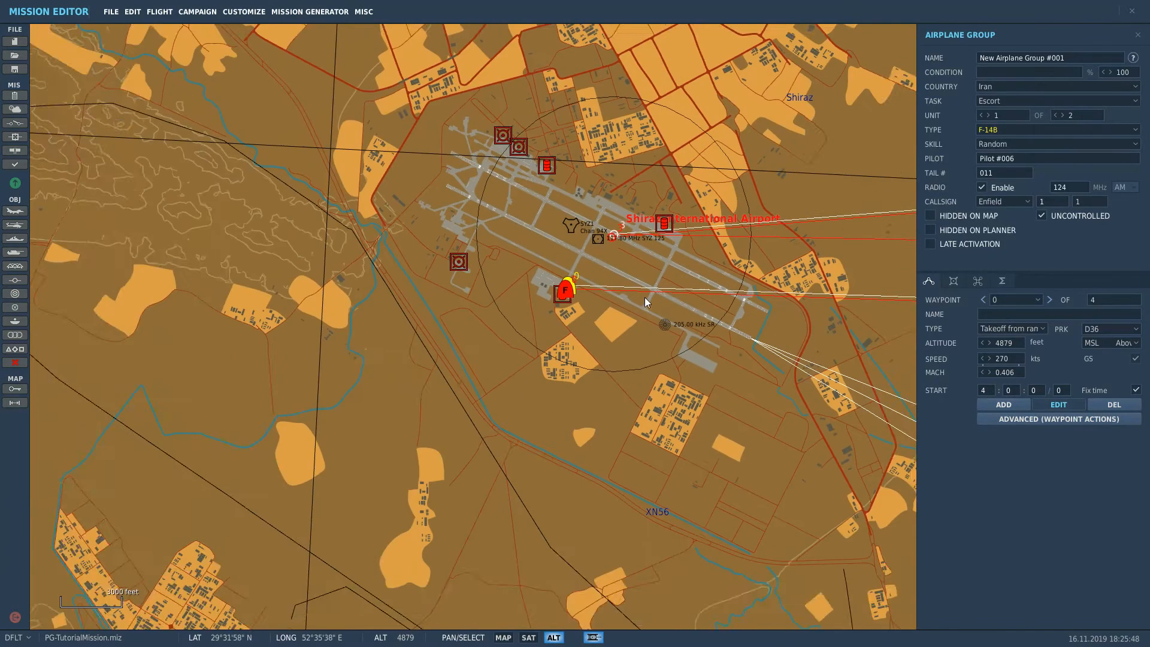
Rename the airborne F-14B escort group north-east of Shiraz as Escort11
scroll(570, 341, down, 10)
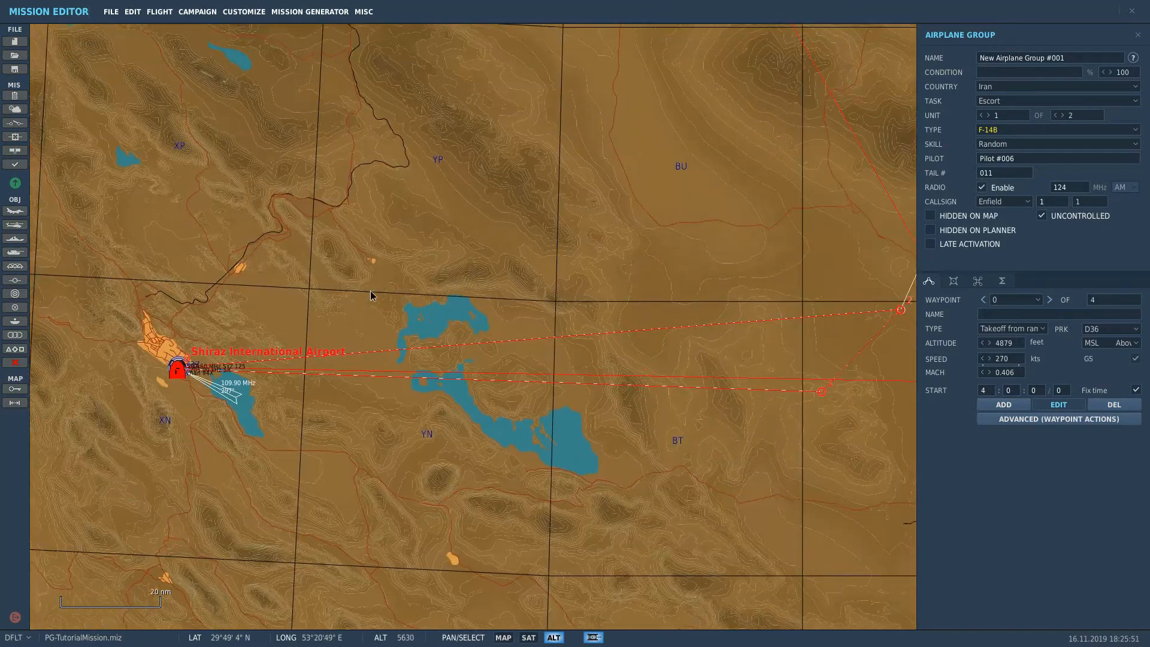
scroll(370, 295, down, 2)
click(363, 146)
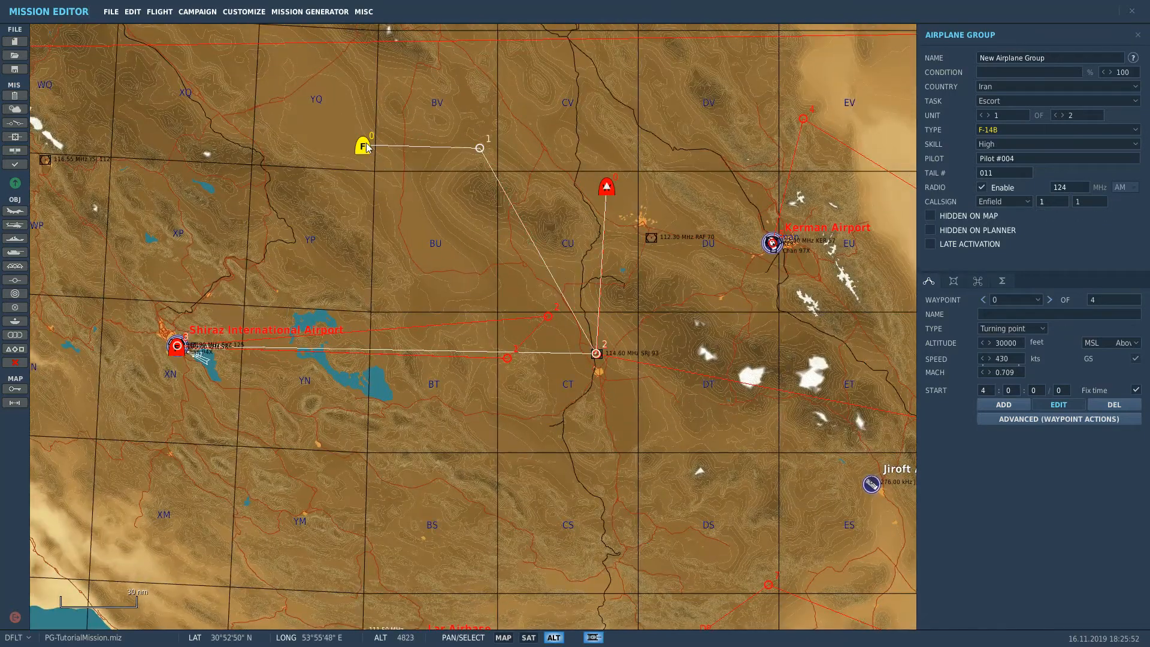
click(1085, 58)
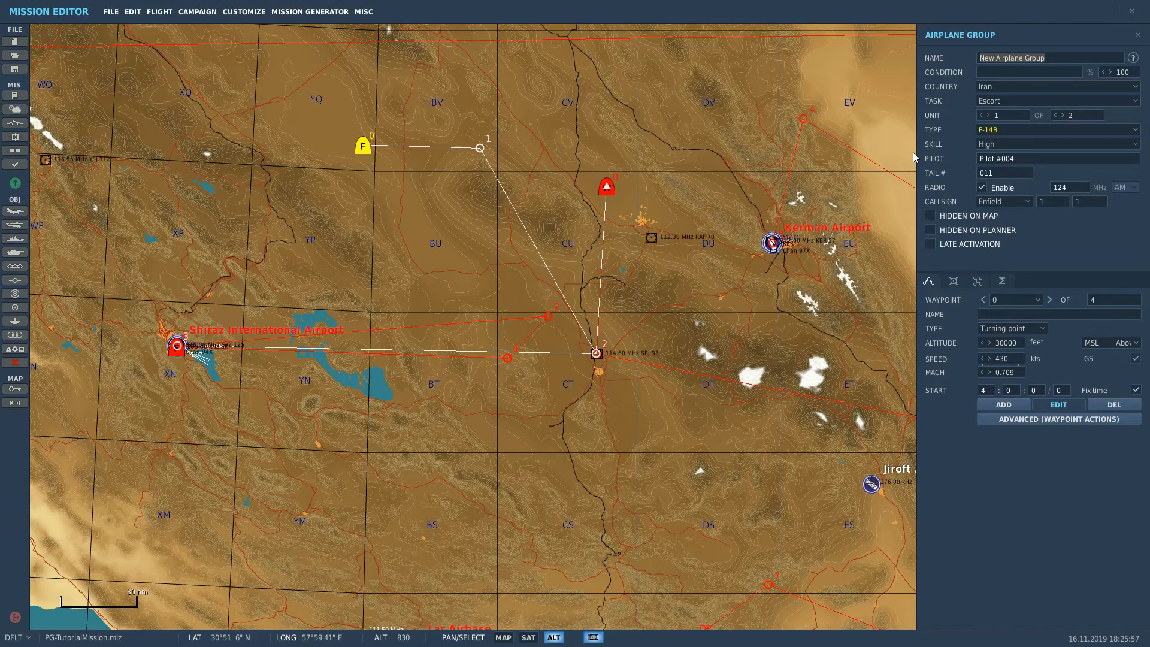
text(Escrot)
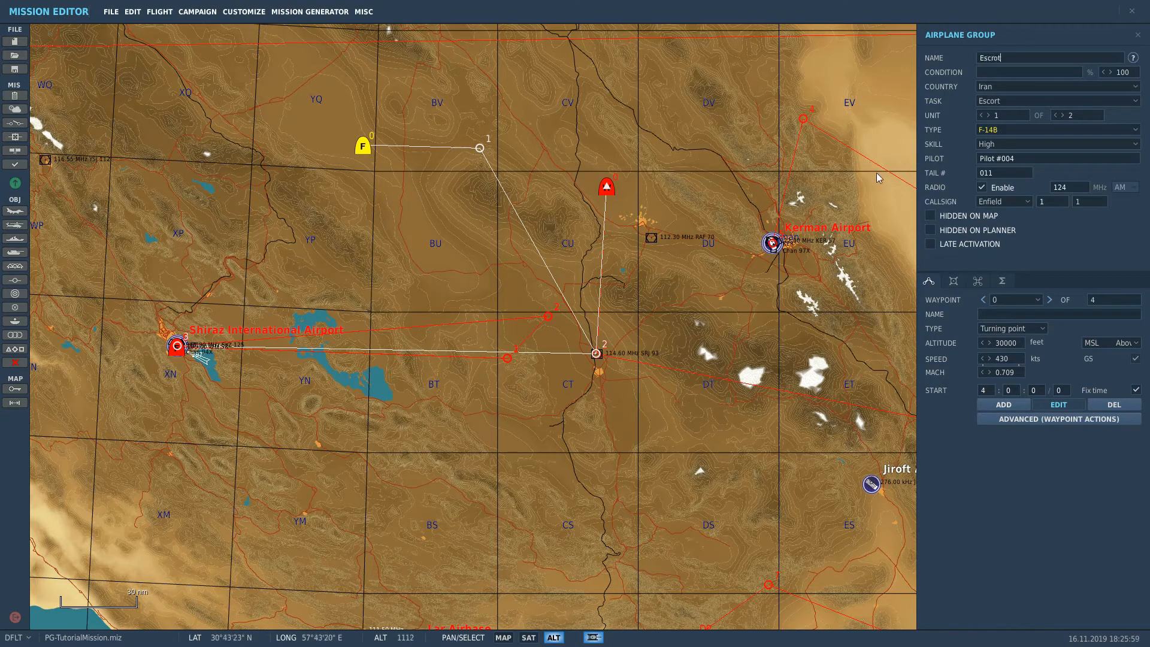
key(BackSpace)
key(BackSpace)
text(ort11)
Set the pilot name of the Escort11 group's first unit to Escort11
click(1041, 157)
key(ctrl+a)
key(BackSpace)
text(Sccort11)
Check the loadout of the Escort11 group's second unit and set its pilot name to Escort12
click(988, 115)
click(953, 282)
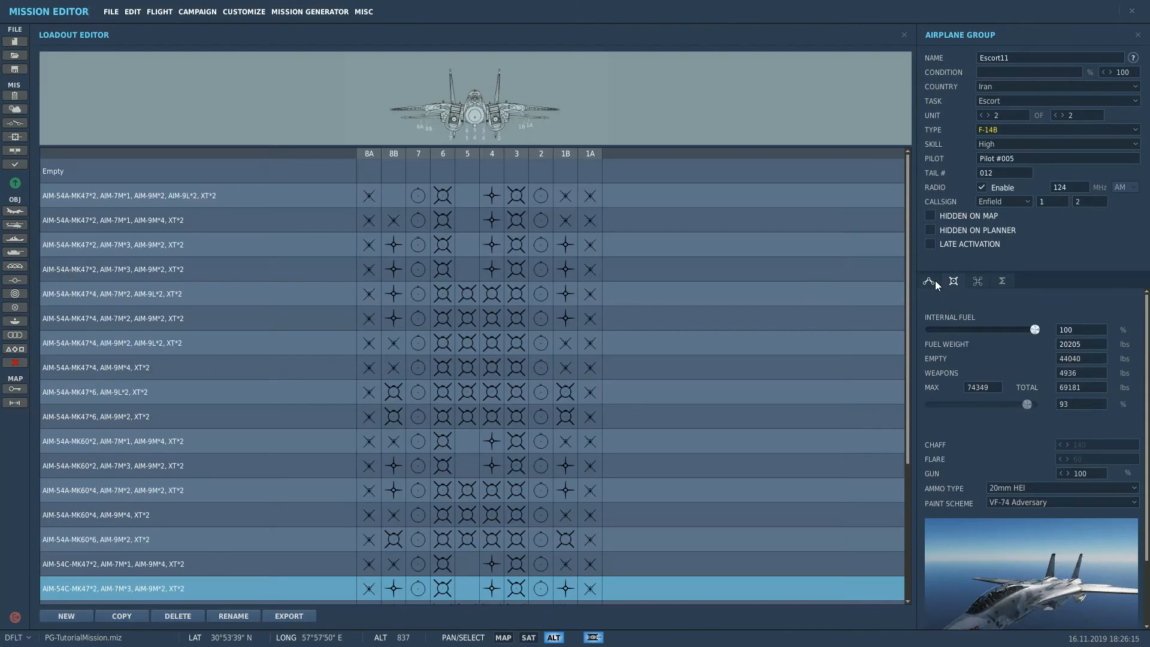
click(935, 280)
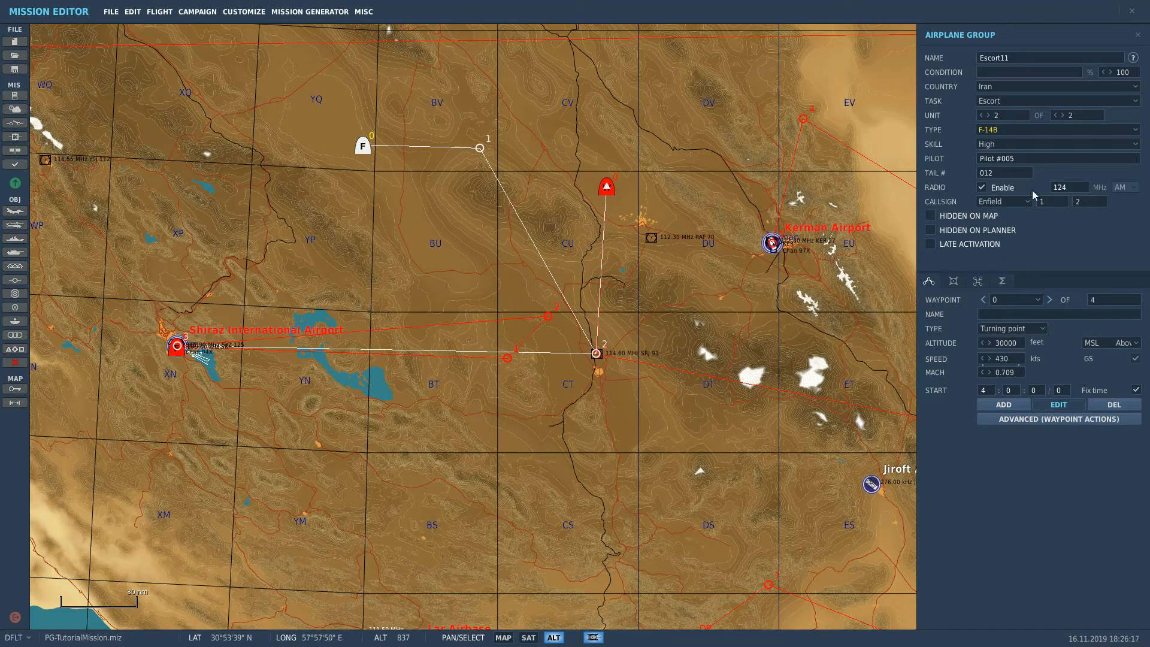
triple_click(998, 161)
text(Escr)
text(ort12)
Select the F-14B group parked at D36 on the Shiraz ramp and replace its name
drag(172, 318, 332, 291)
scroll(334, 293, up, 14)
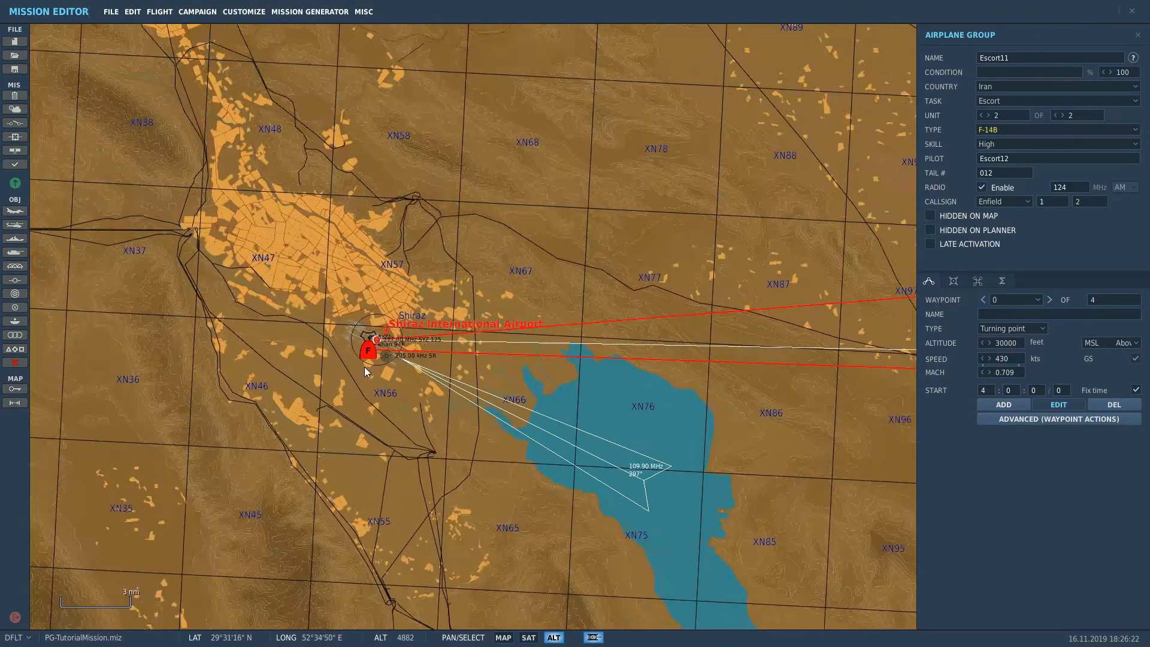
scroll(380, 322, up, 6)
click(360, 348)
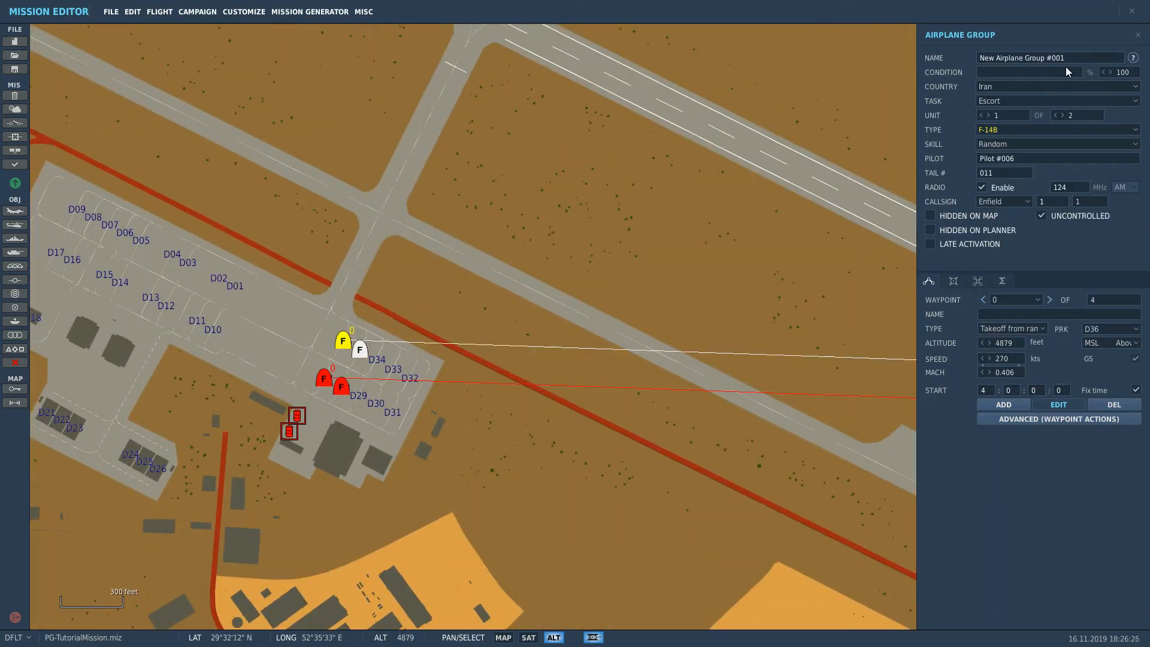
key(ctrl+a)
text(S)
key(ctrl+a)
text(S)
Rename the F-14B group parked at D27 on the Shiraz ramp as Escort31
click(324, 396)
click(329, 381)
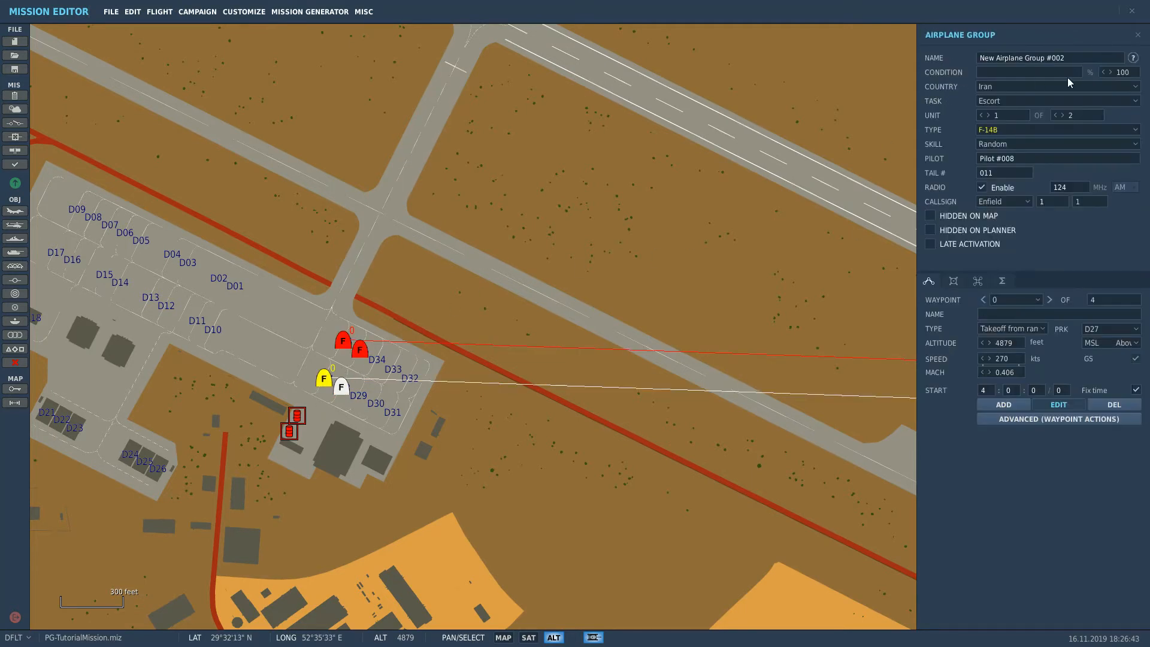
drag(1079, 62, 602, 52)
text(Escort31)
Bring up the mission's trigger setup with the map showing Shiraz and the airborne escort group
scroll(616, 172, down, 10)
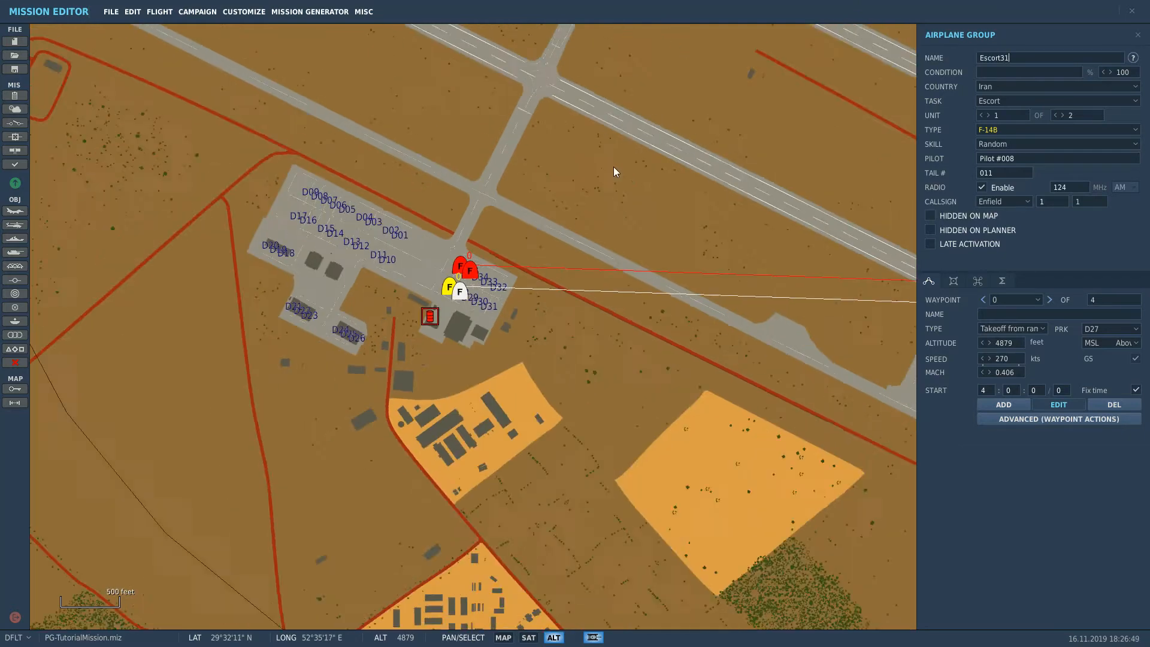
scroll(199, 239, down, 10)
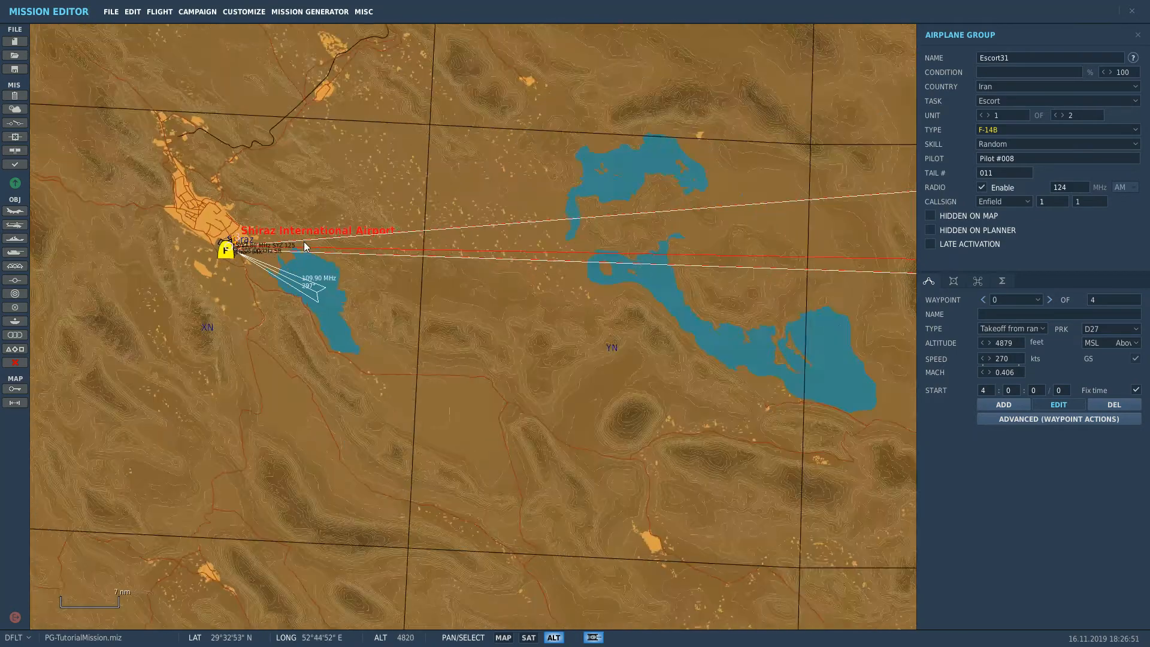
drag(302, 271, 600, 143)
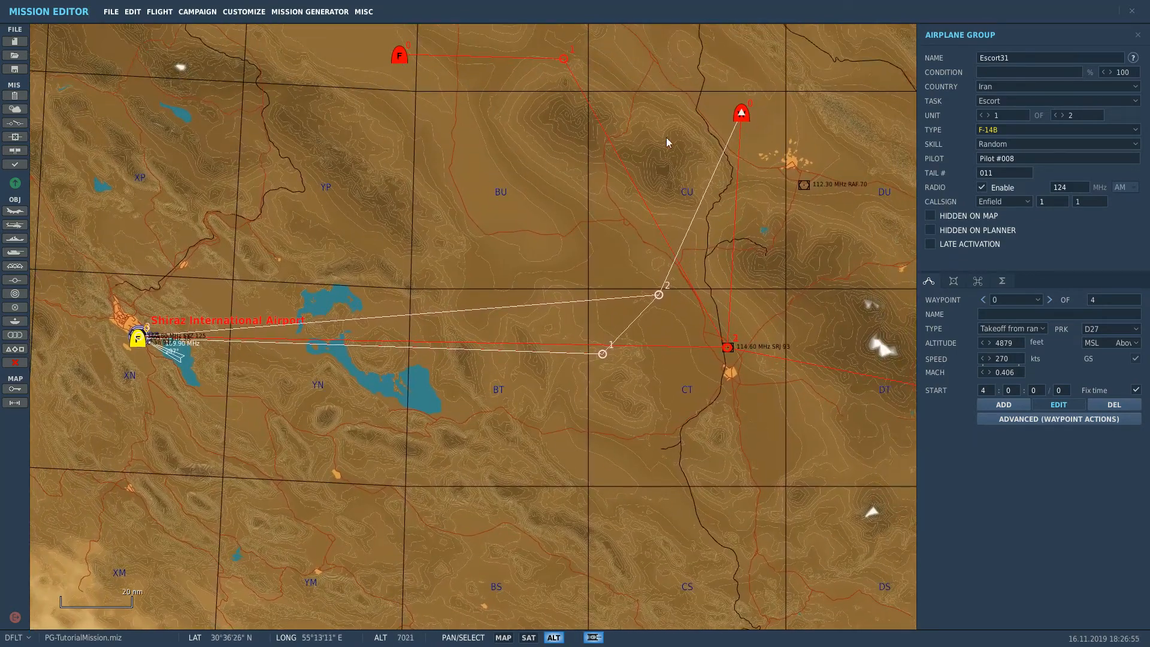
drag(528, 290, 658, 267)
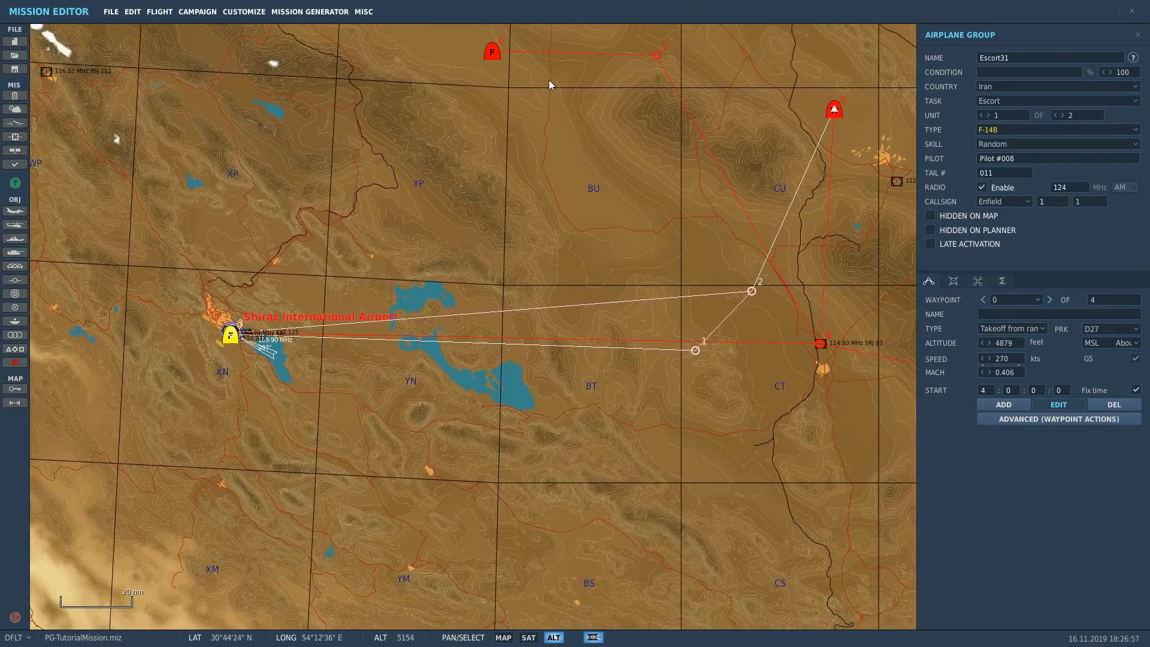
drag(548, 83, 511, 94)
click(15, 123)
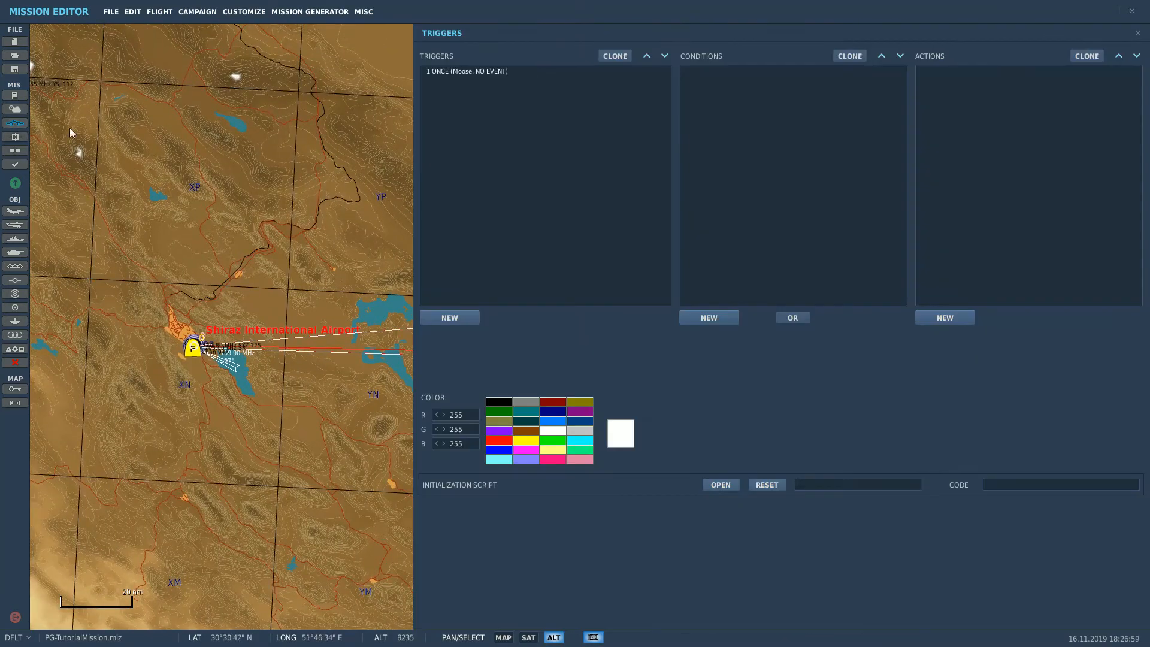
drag(330, 172, 207, 215)
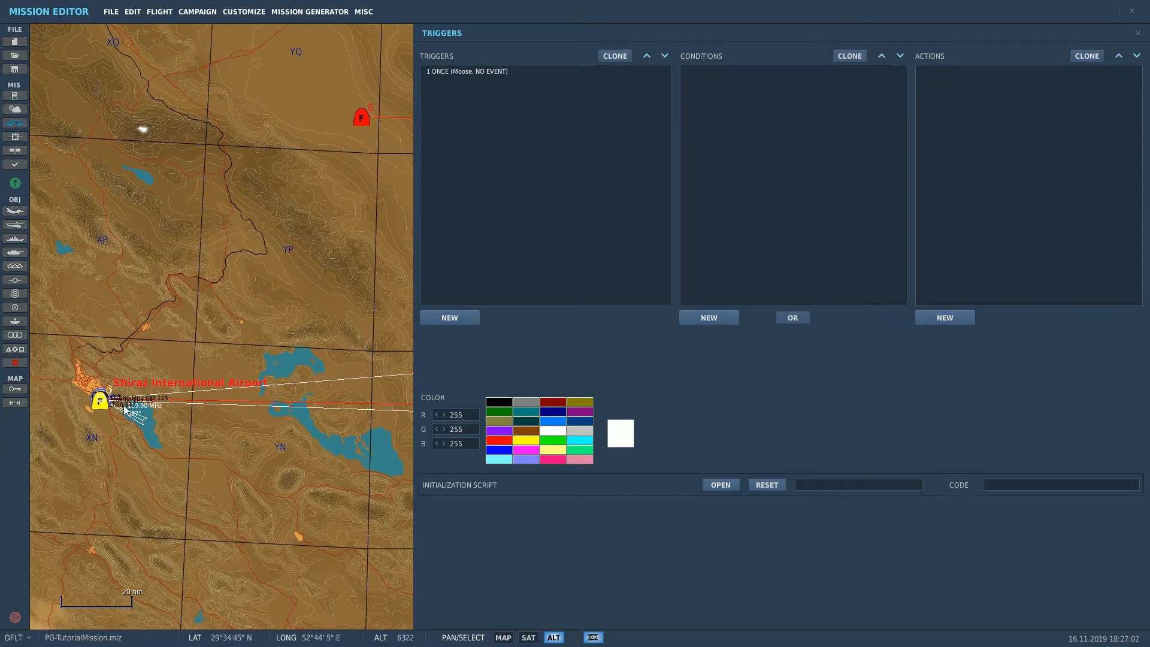
drag(344, 181, 350, 189)
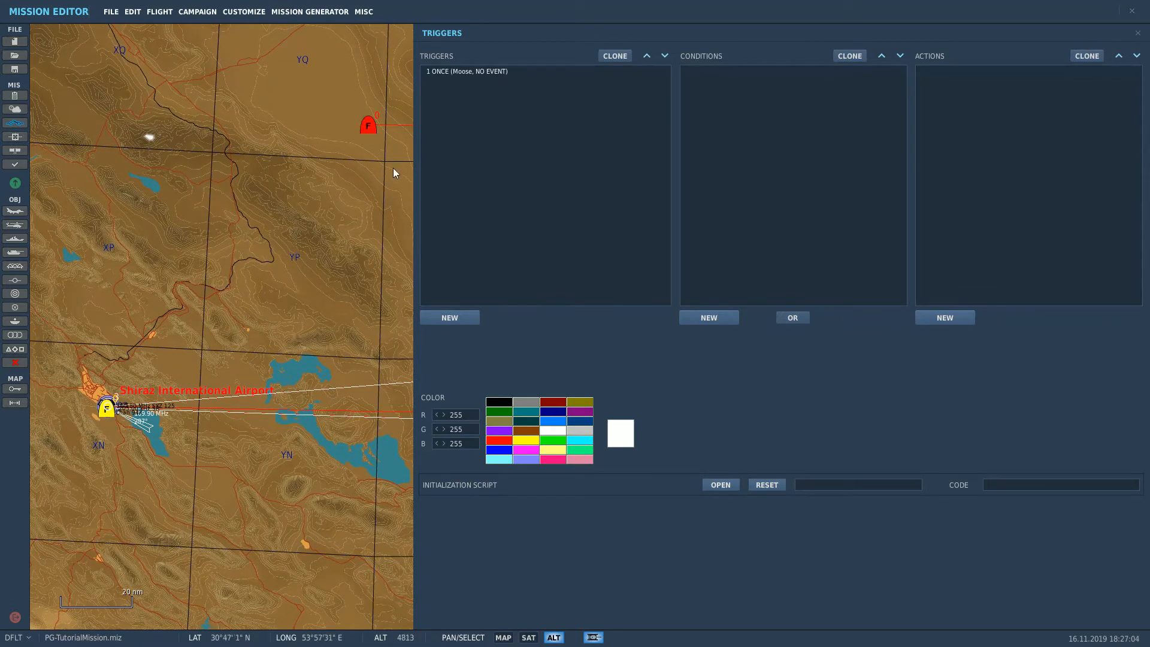
drag(375, 247, 292, 226)
scroll(133, 221, down, 1)
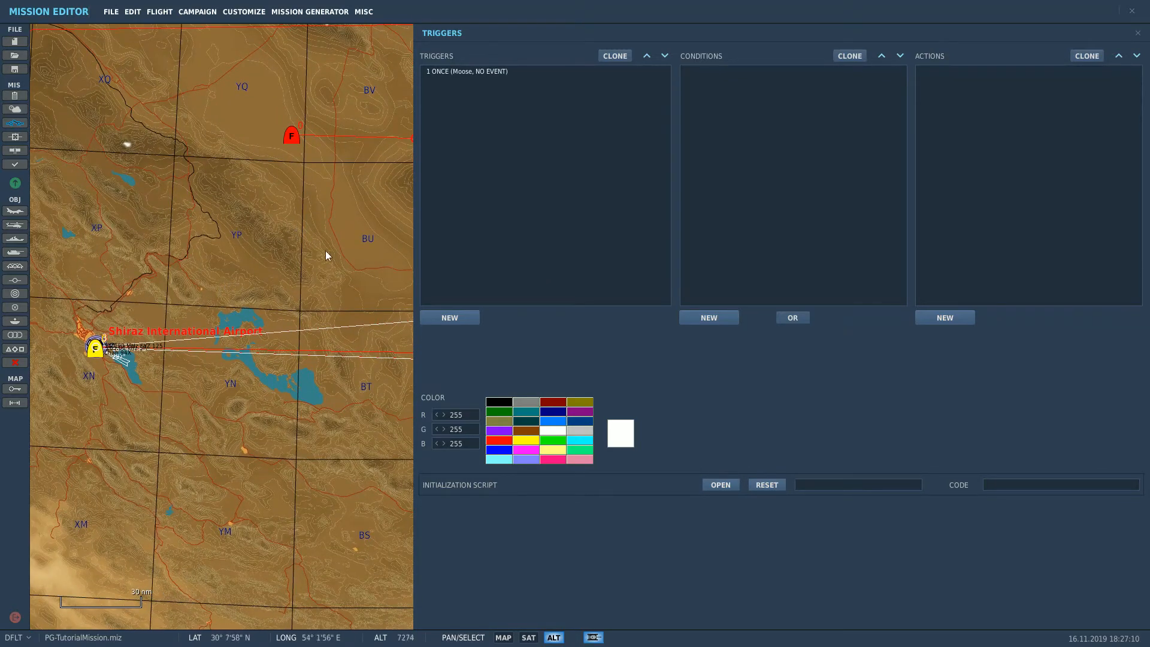
Create a once-only trigger with a TIME MORE condition of 10 seconds
click(450, 316)
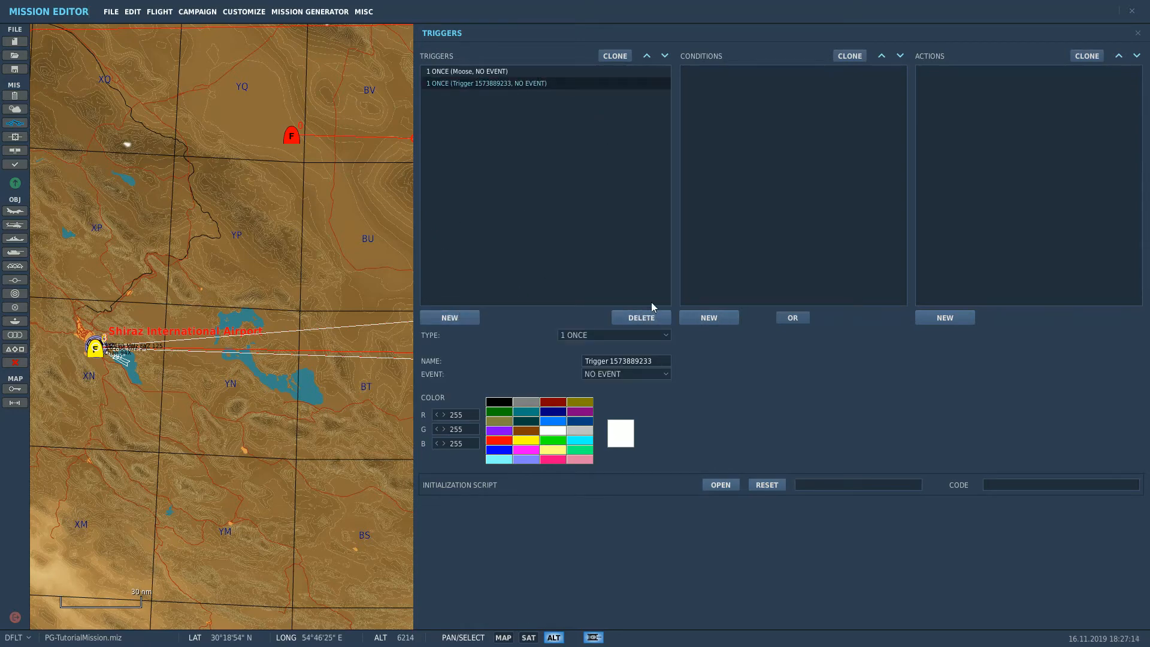
click(724, 321)
click(863, 337)
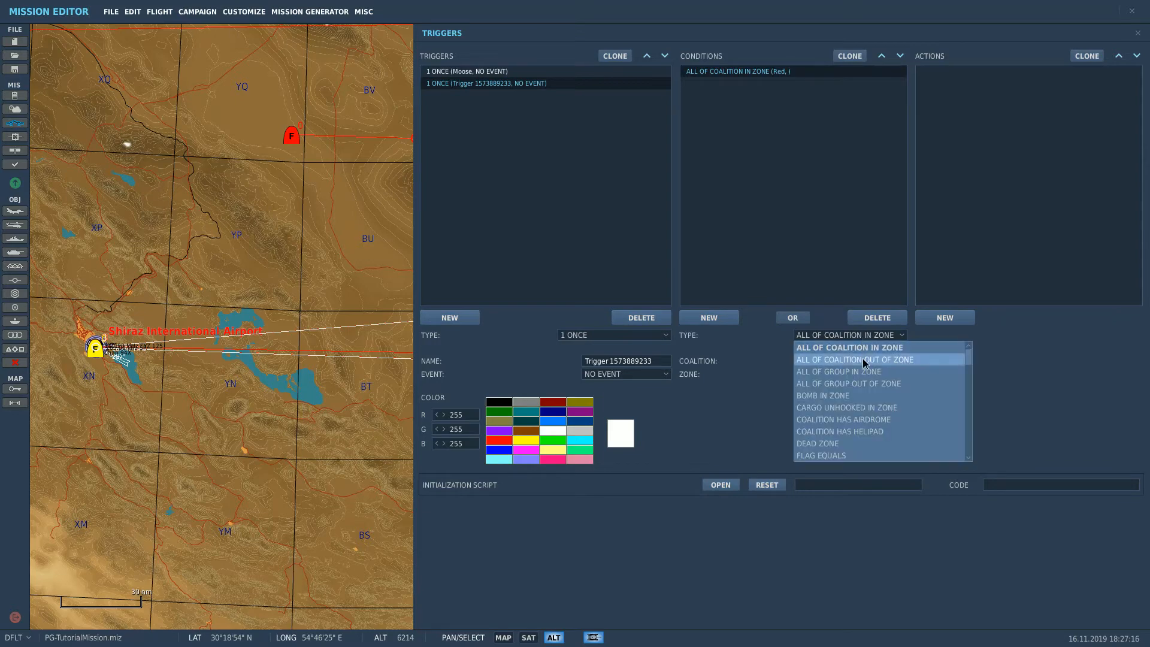
scroll(863, 372, down, 5)
scroll(861, 383, down, 8)
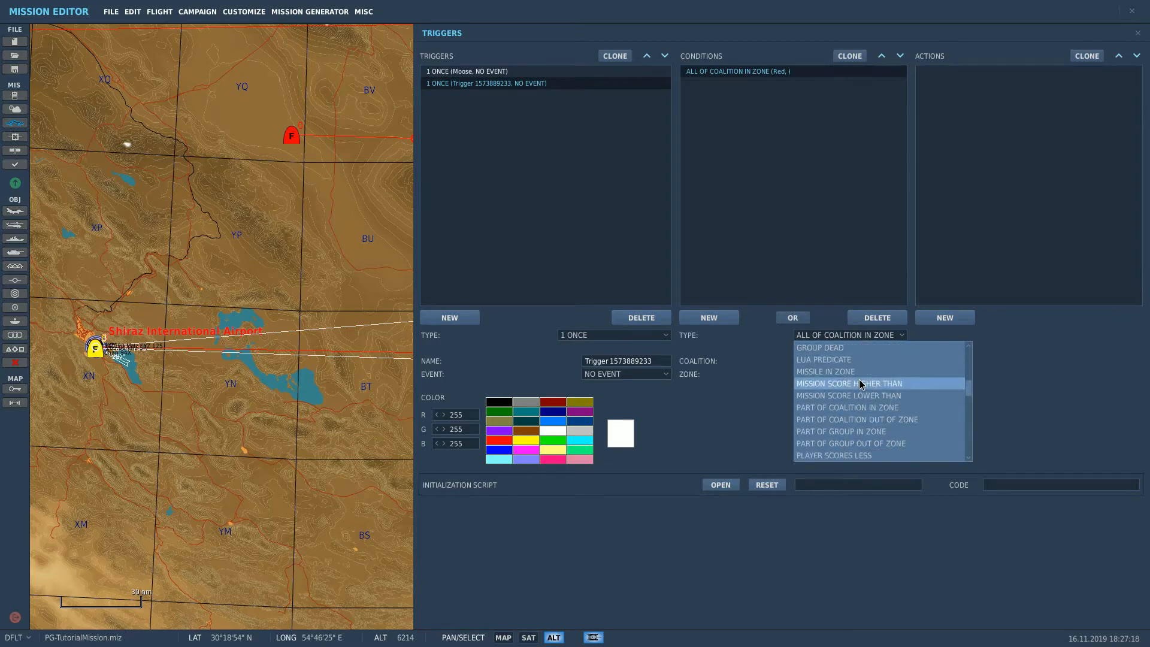
scroll(862, 385, up, 5)
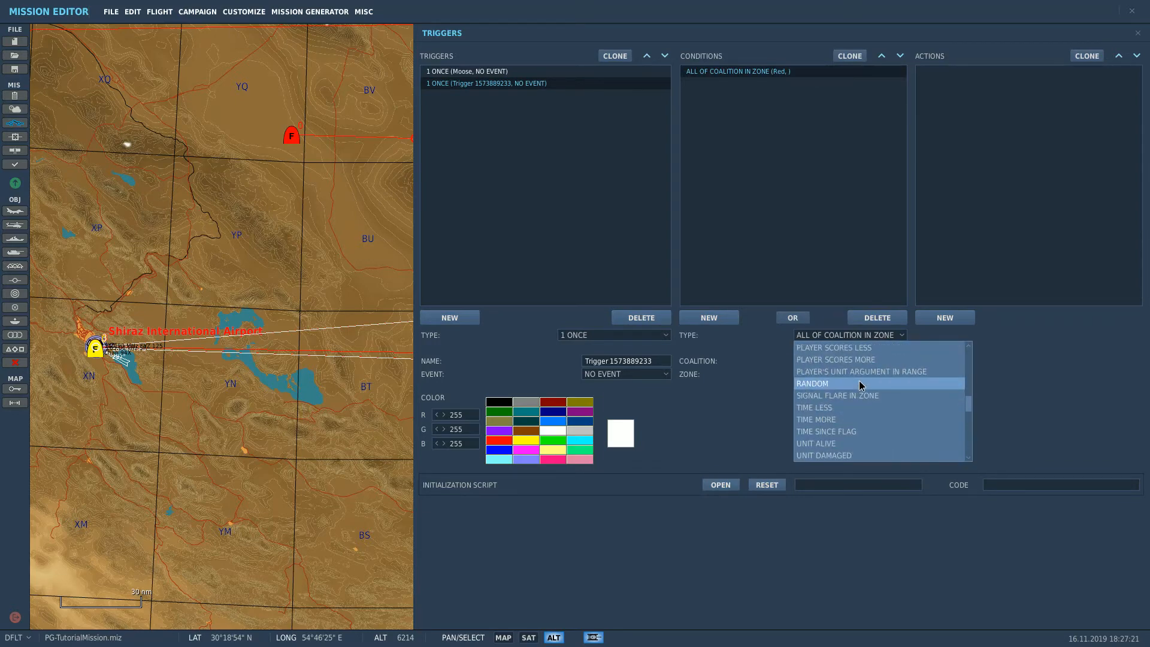
click(854, 419)
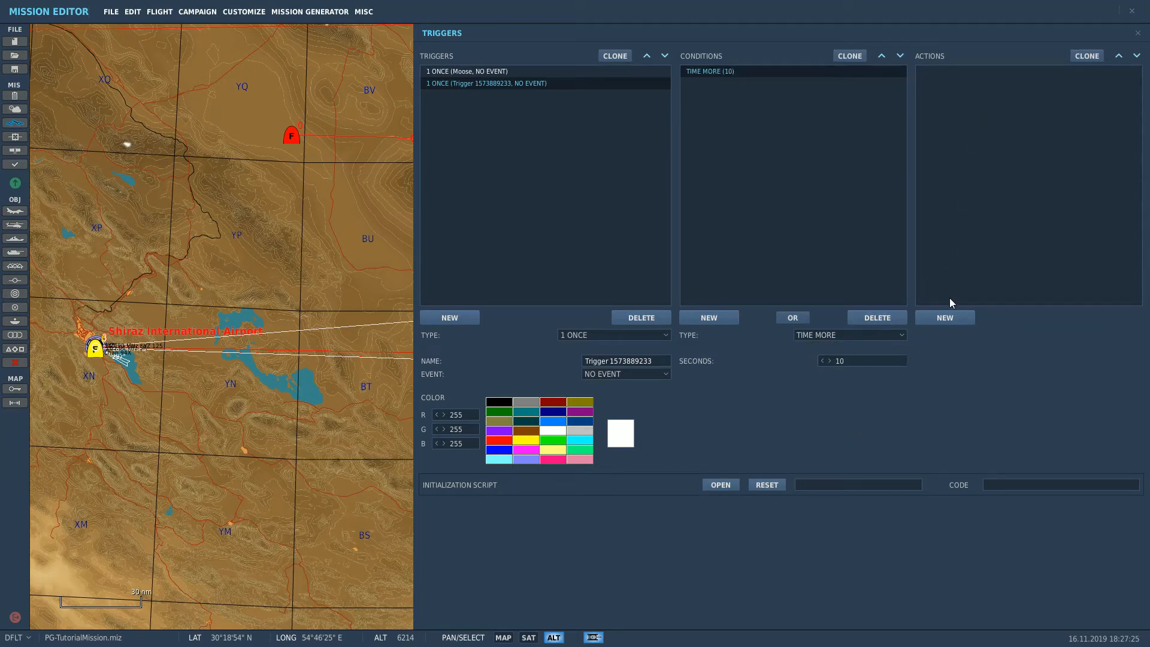
Try to give the trigger an AI TASK PUSH action, checking AI TASK SET as the alternative
click(944, 317)
click(1018, 334)
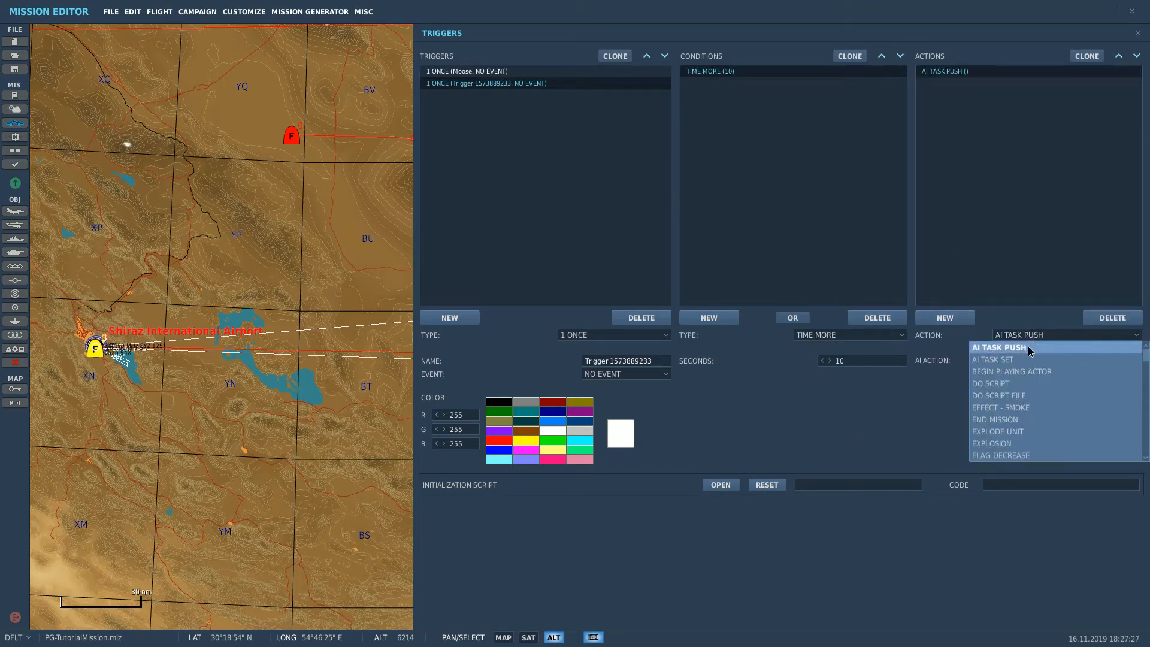
click(1030, 349)
click(1042, 334)
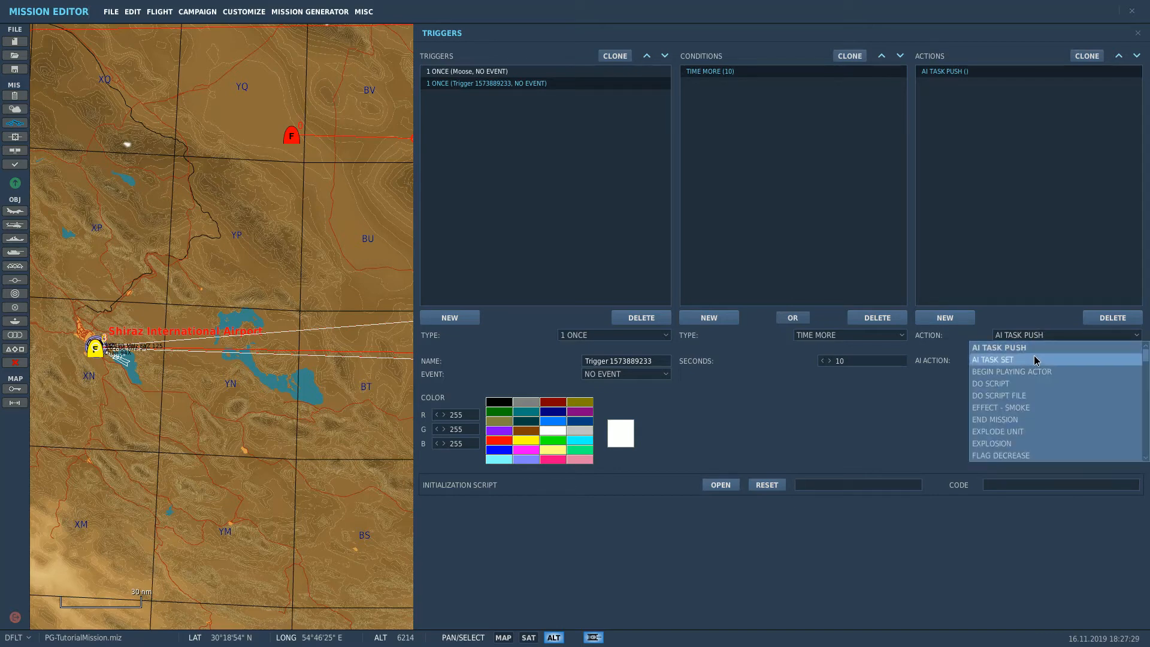
click(1035, 357)
click(1034, 337)
click(1032, 348)
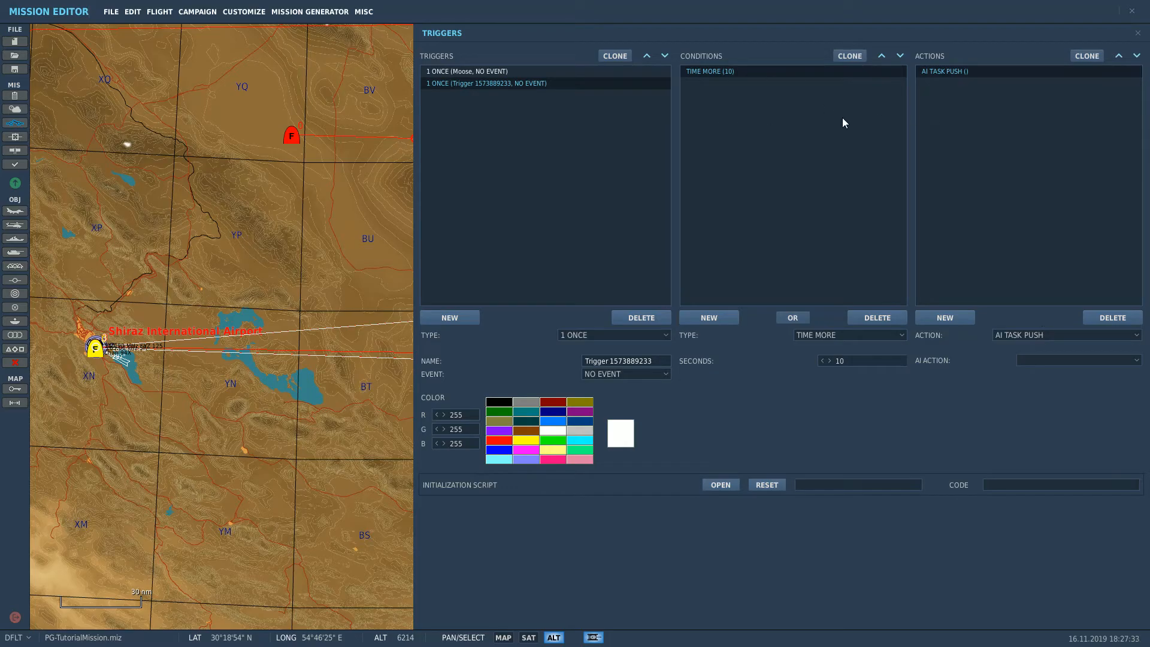
Check the settings of the two F-14B escort groups parked on the Shiraz ramp, ending on Escort21
drag(242, 268, 728, 235)
scroll(549, 342, up, 4)
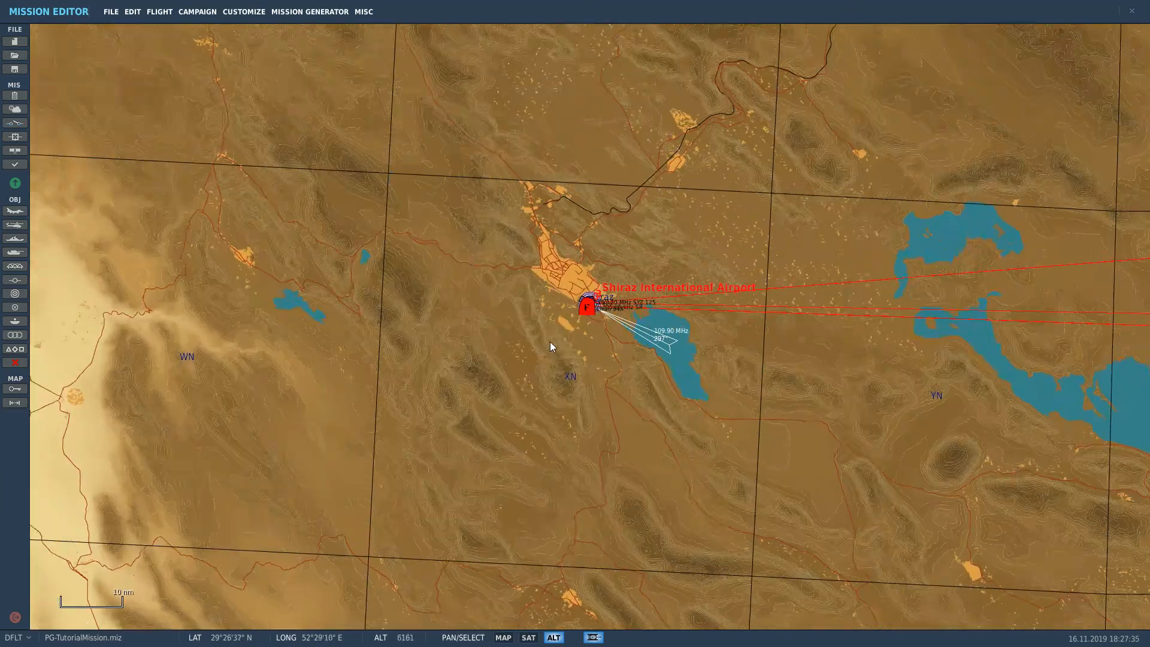
scroll(617, 275, up, 6)
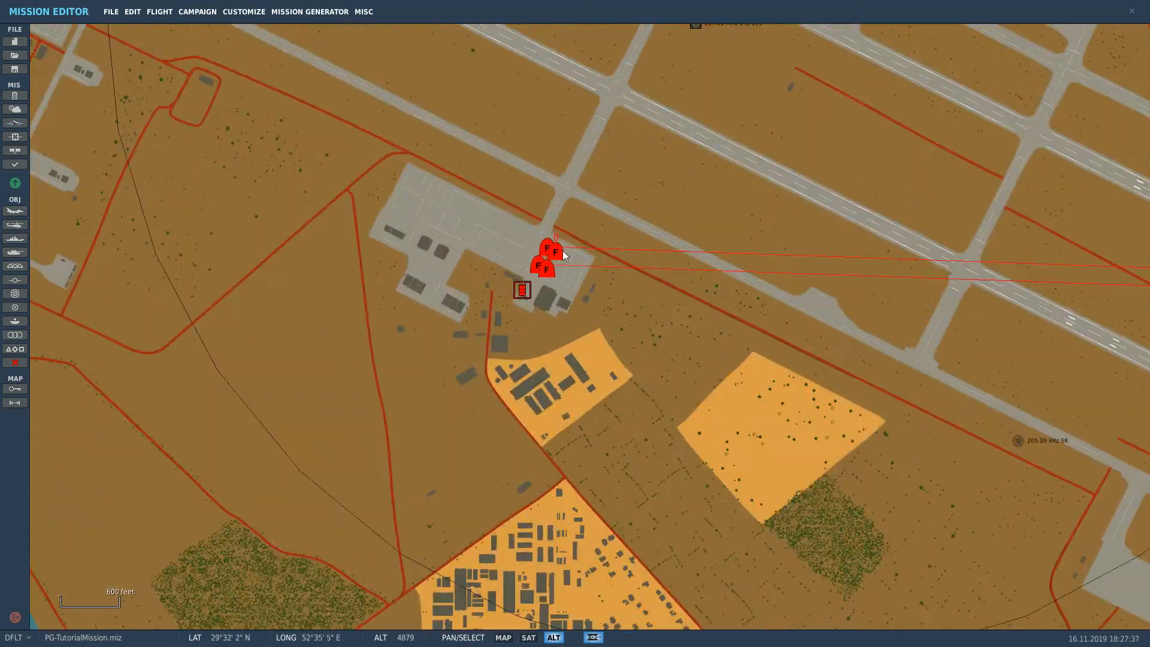
click(563, 254)
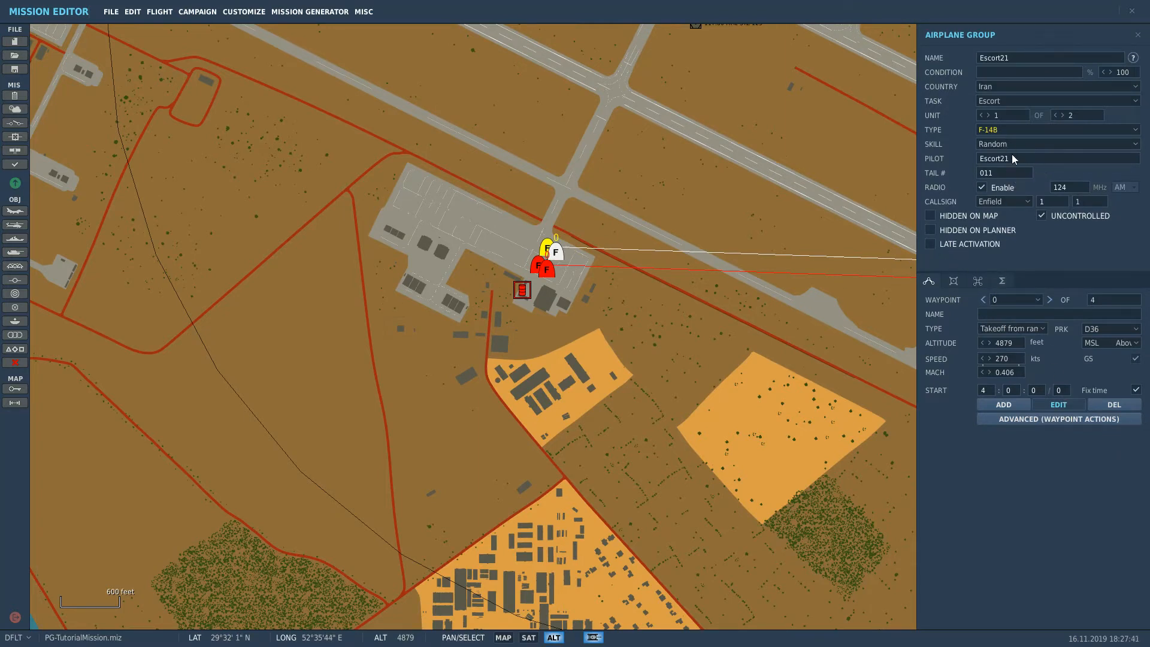
click(542, 269)
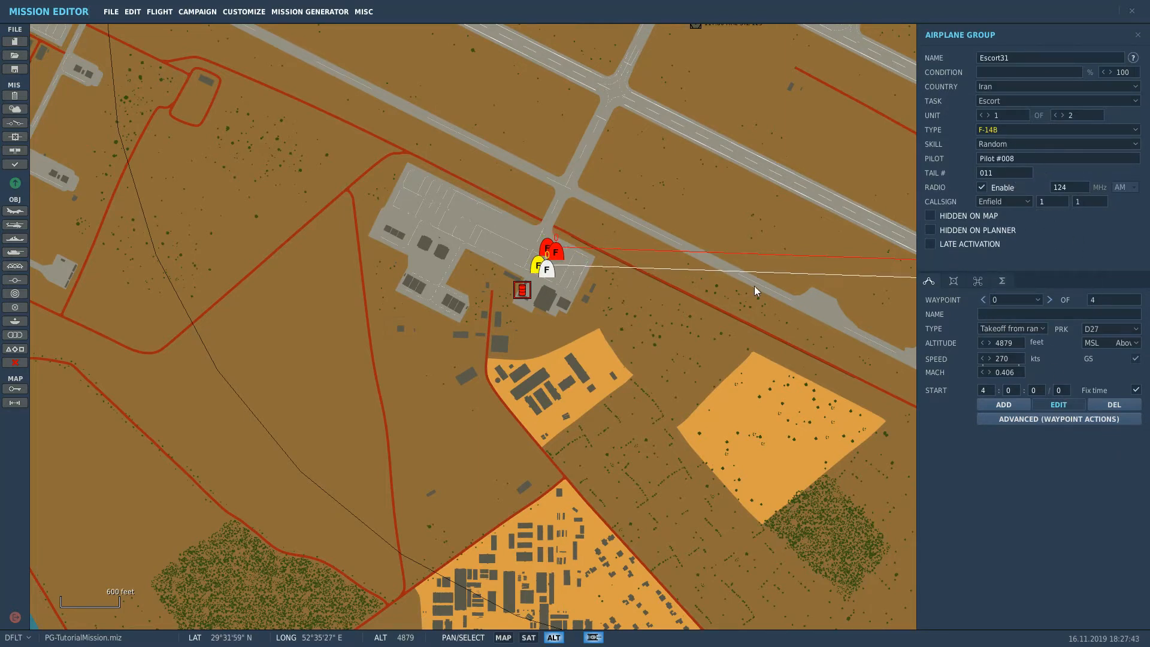
click(551, 252)
Add a triggered action to Escort21 that performs the Start command, and name it "Escrot21 Start"
click(978, 281)
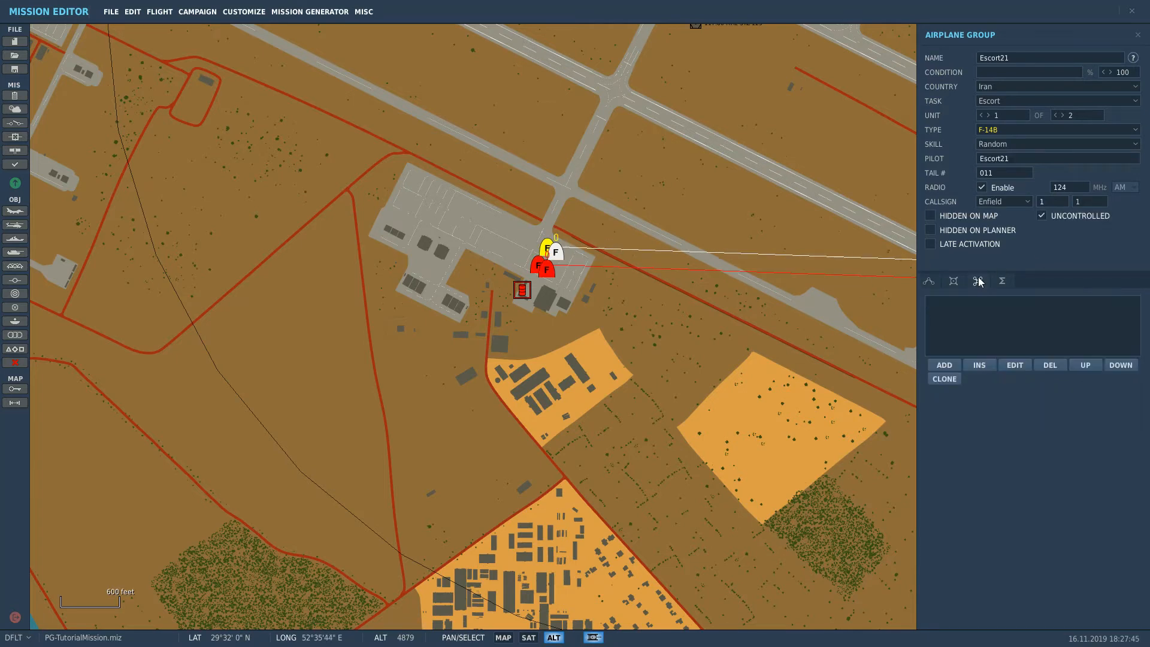
click(945, 365)
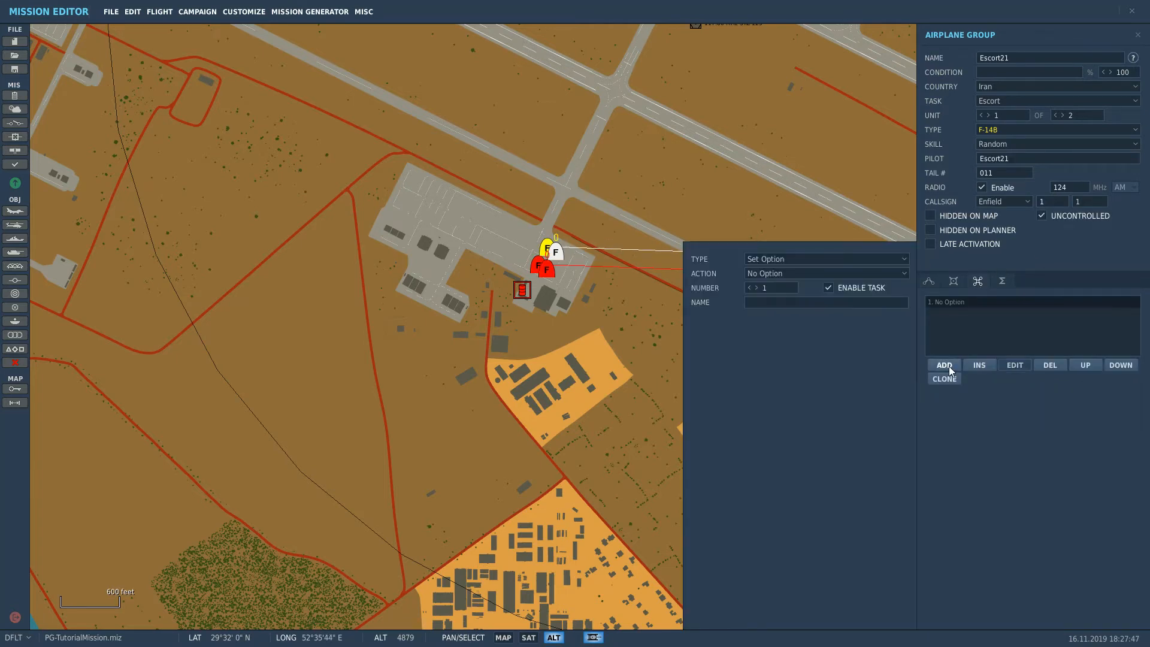
click(803, 273)
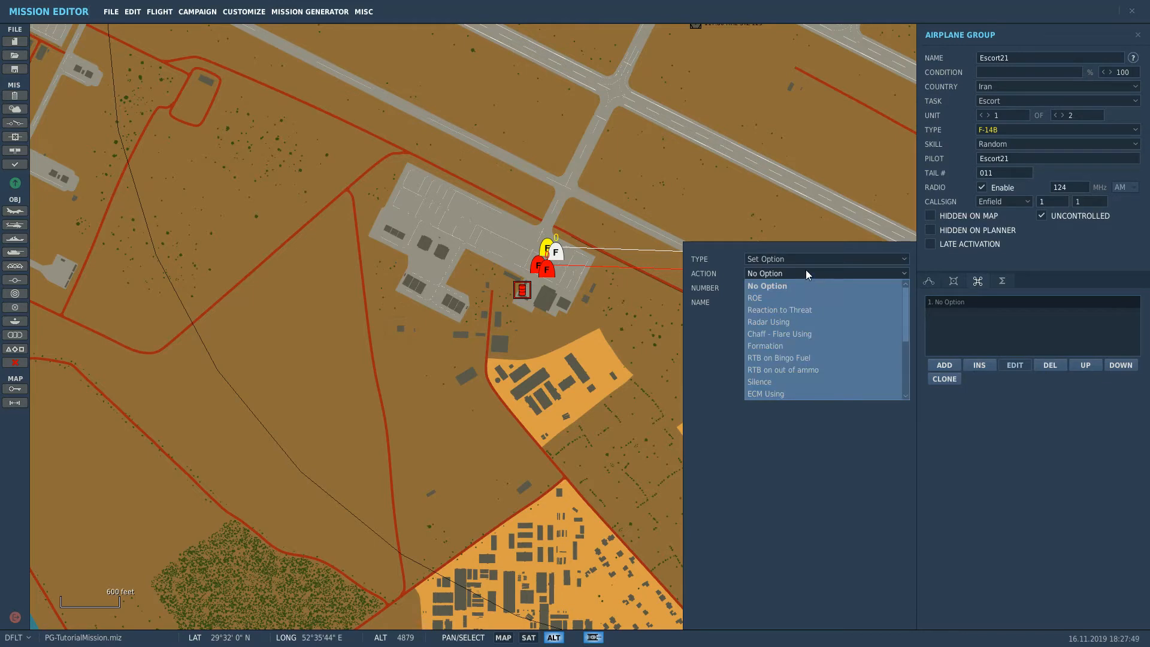
click(805, 259)
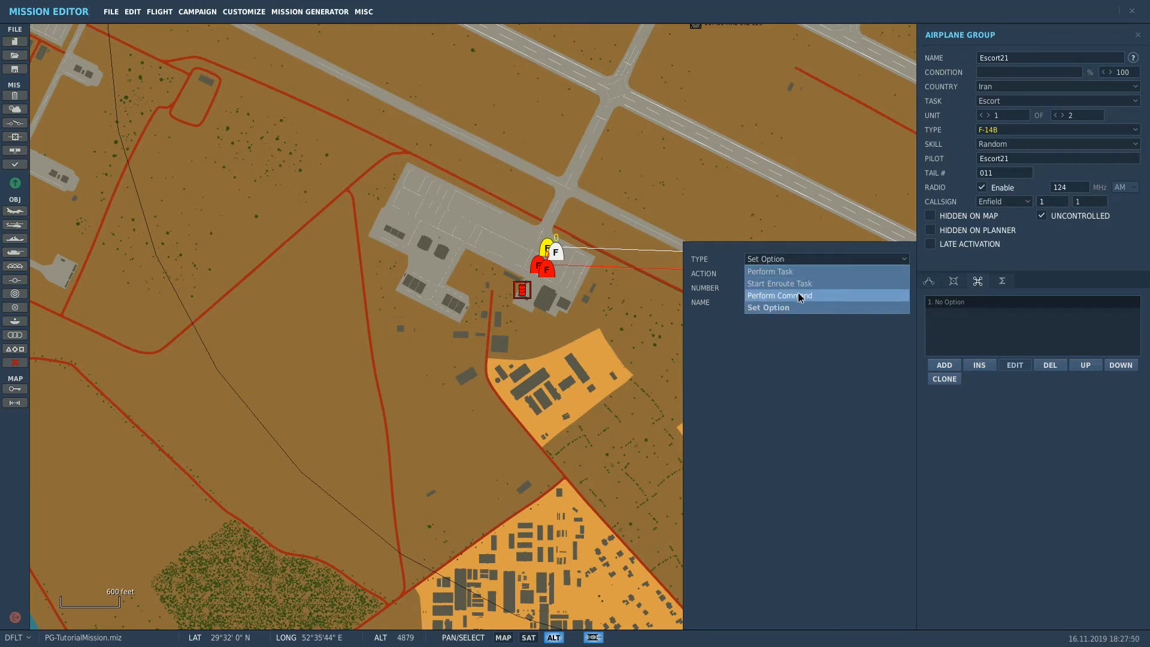
click(800, 296)
click(798, 273)
scroll(804, 333, down, 1)
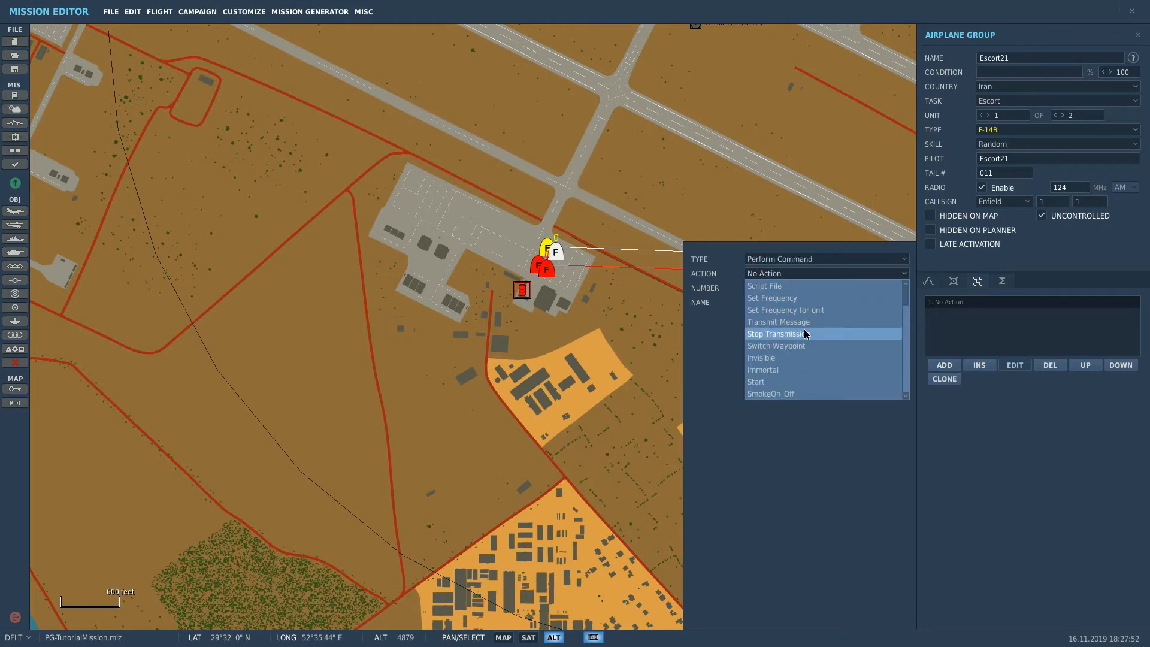
click(796, 381)
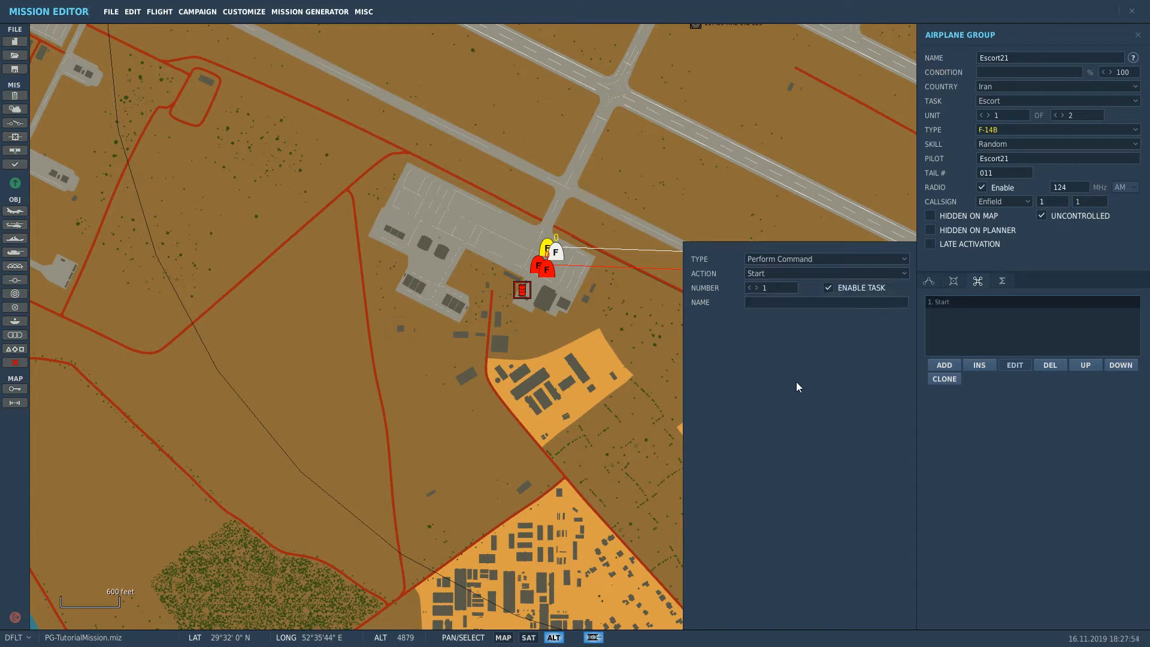
drag(700, 152, 687, 154)
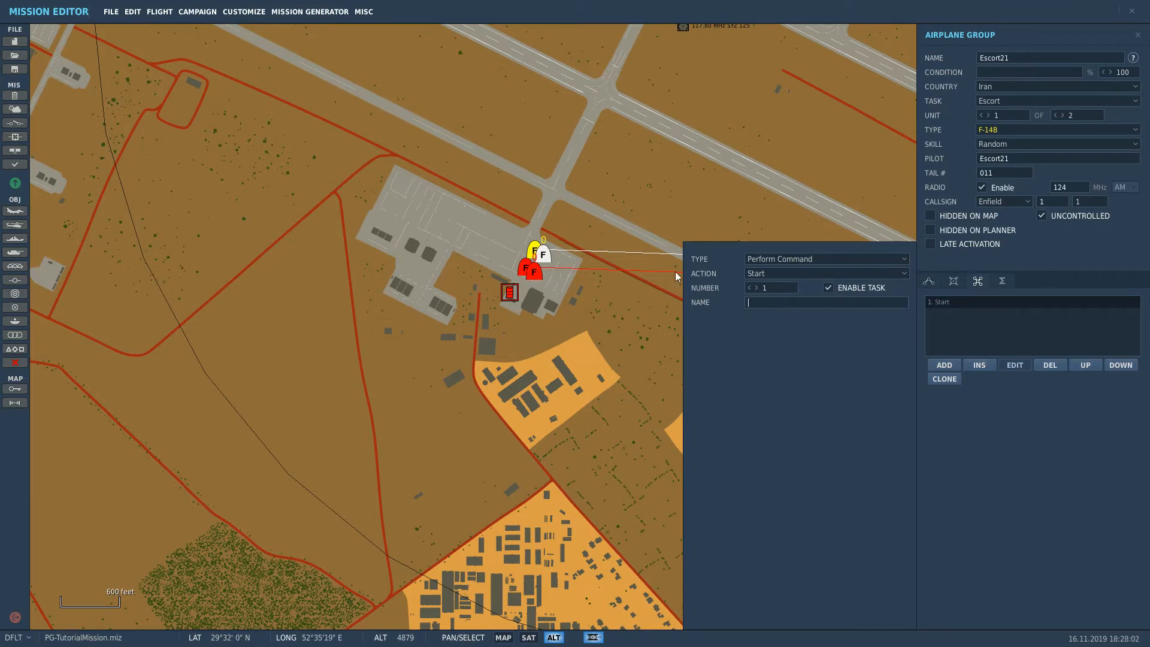
text(Escrot21 Start)
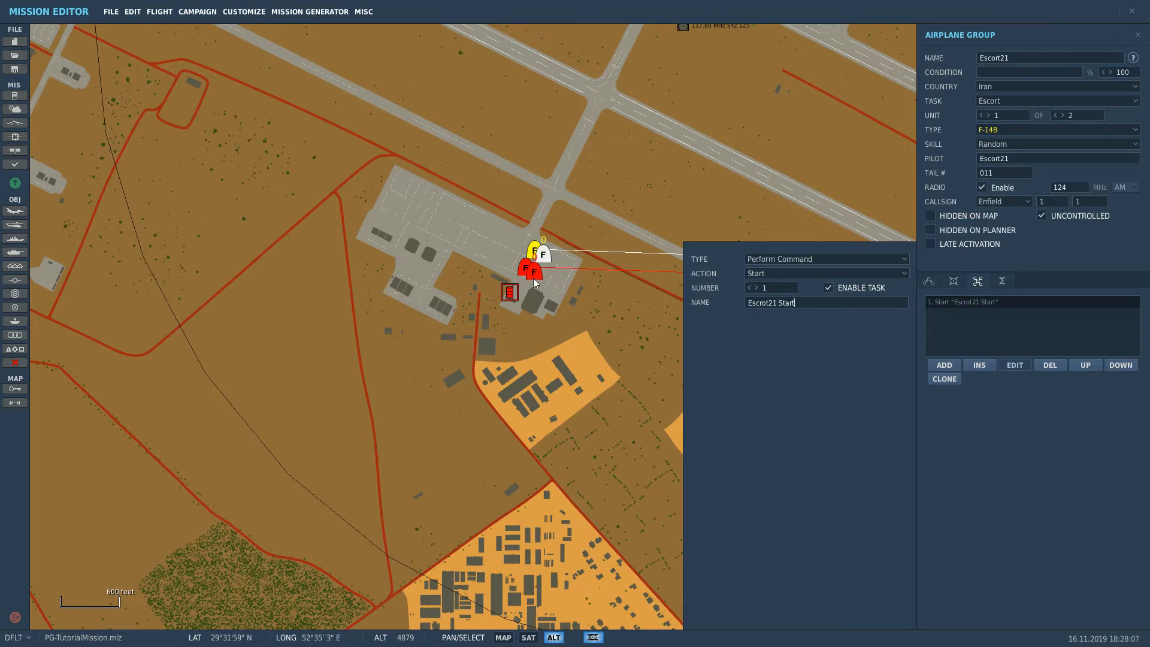
Select Escort31, choose Takeoff from ramp for its starting waypoint and make the group uncontrolled
click(526, 270)
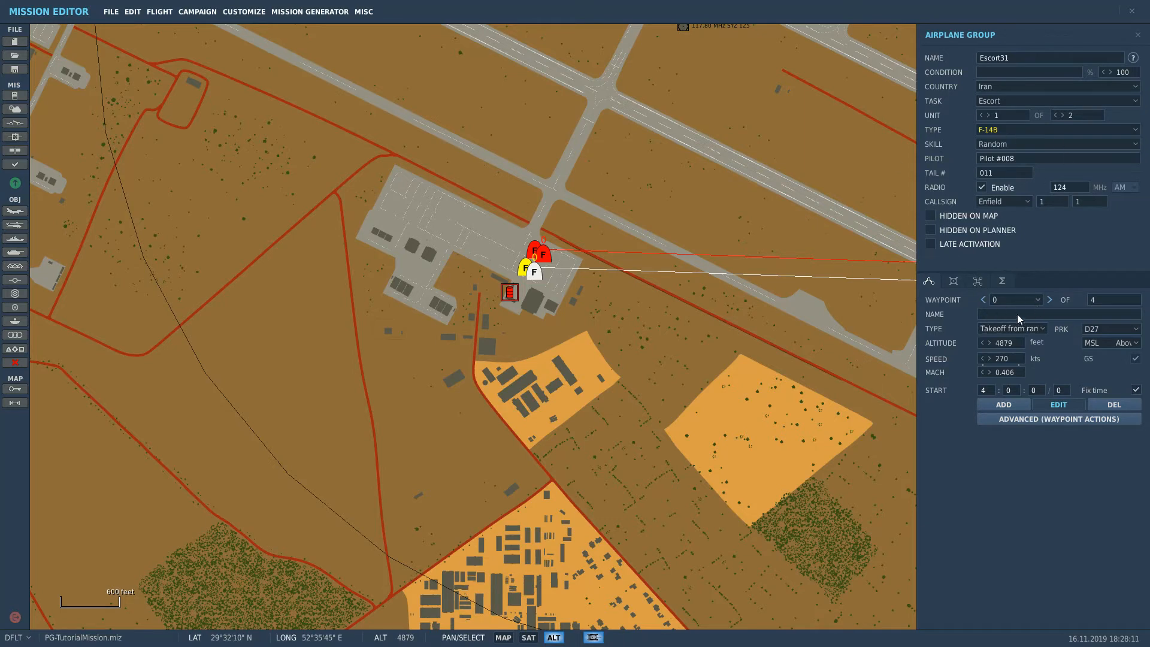
click(1032, 330)
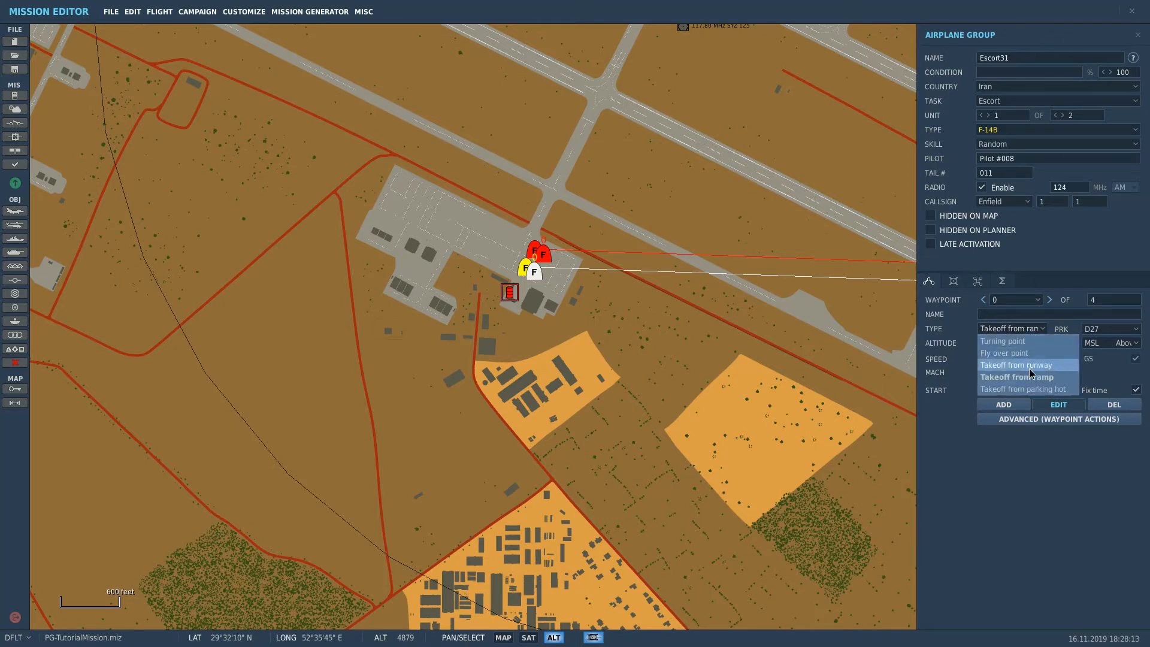
click(1030, 376)
click(1043, 215)
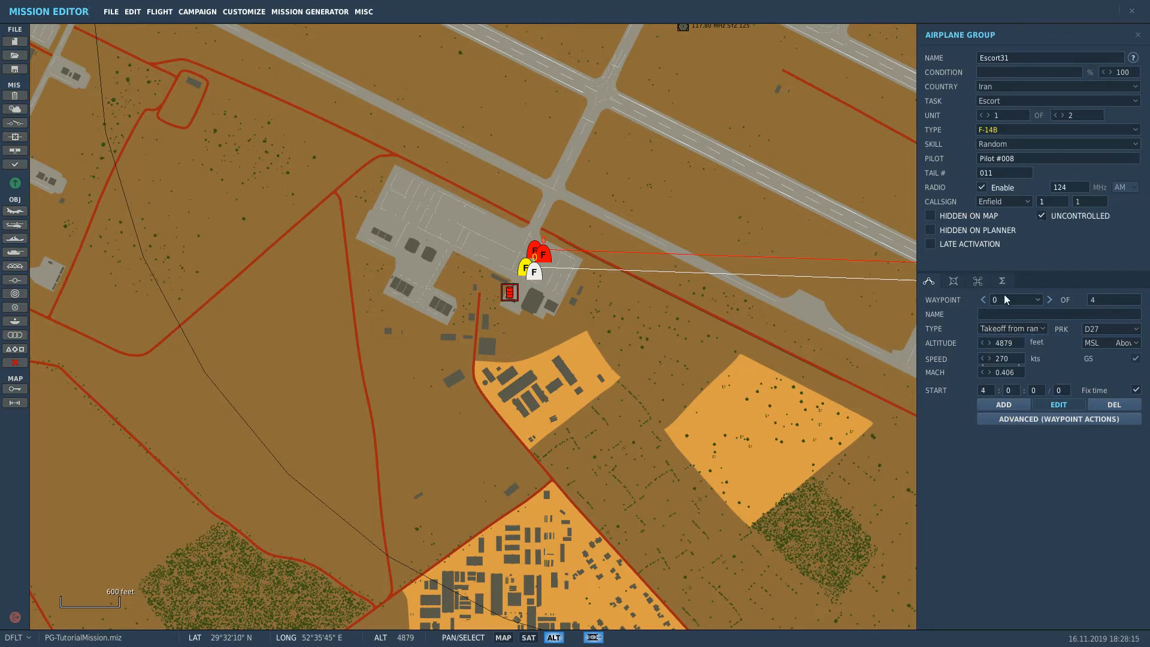
Add a triggered action to Escort31 that performs the Start command, and name it "Escort31"
click(977, 282)
click(944, 365)
click(800, 273)
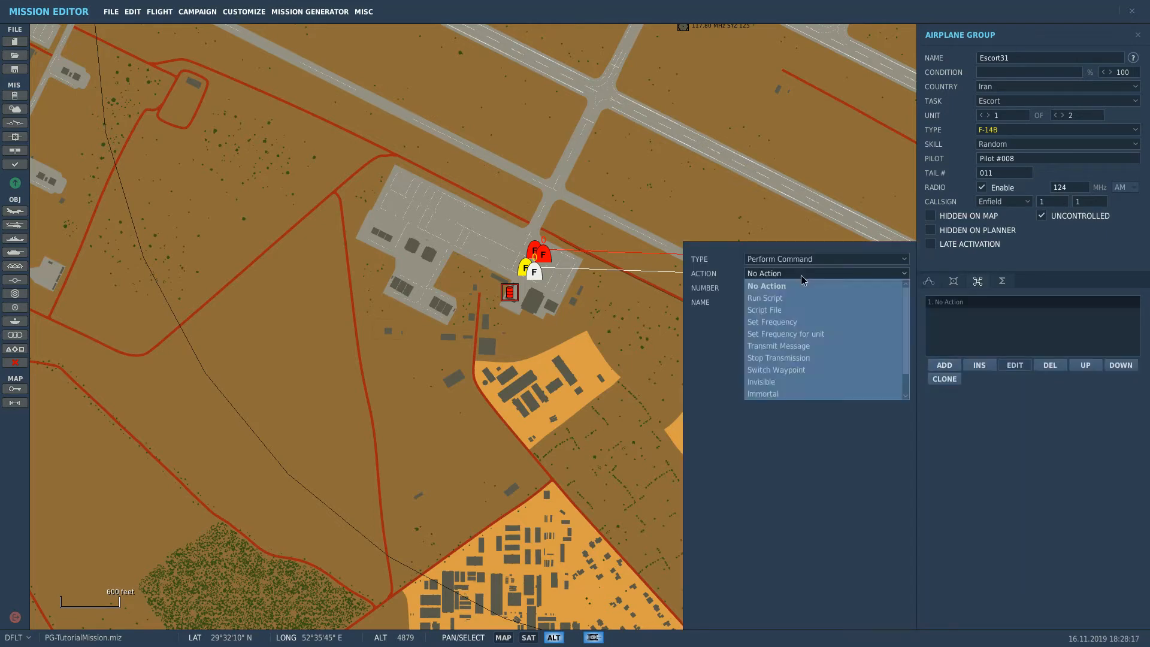
click(797, 382)
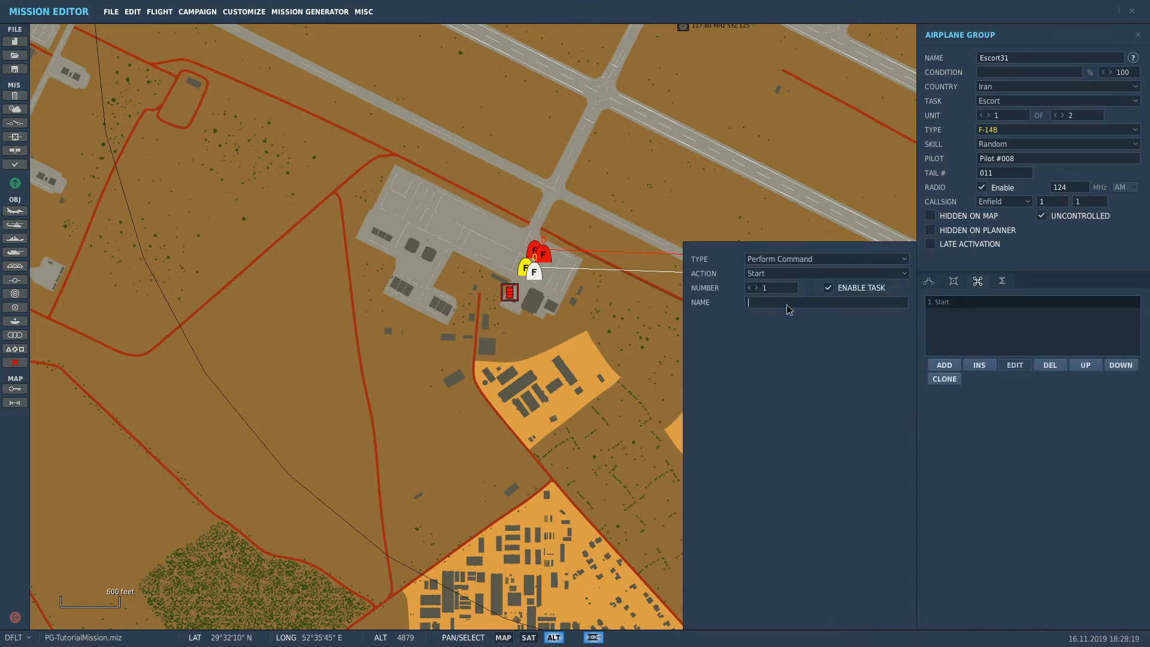
text(Escort31)
Move Escort31's waypoint 2 southeast, clear of Escort21's waypoint 2, to about 29°36' N, 55°28' E
click(732, 146)
scroll(731, 146, down, 6)
scroll(339, 256, down, 8)
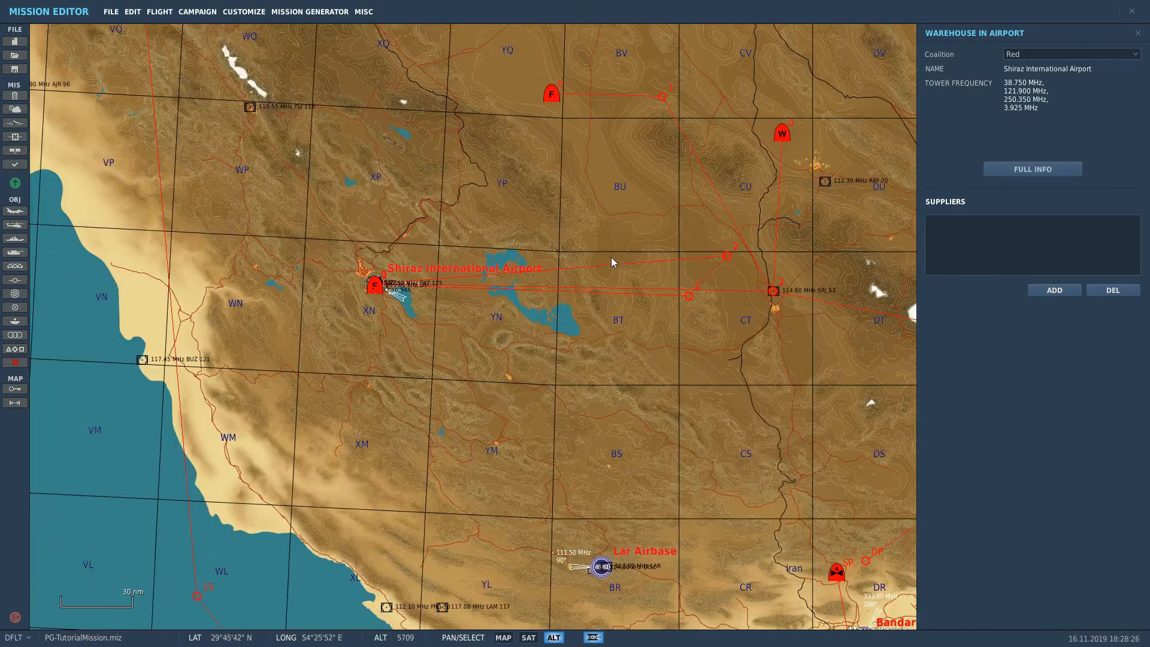
drag(610, 262, 527, 265)
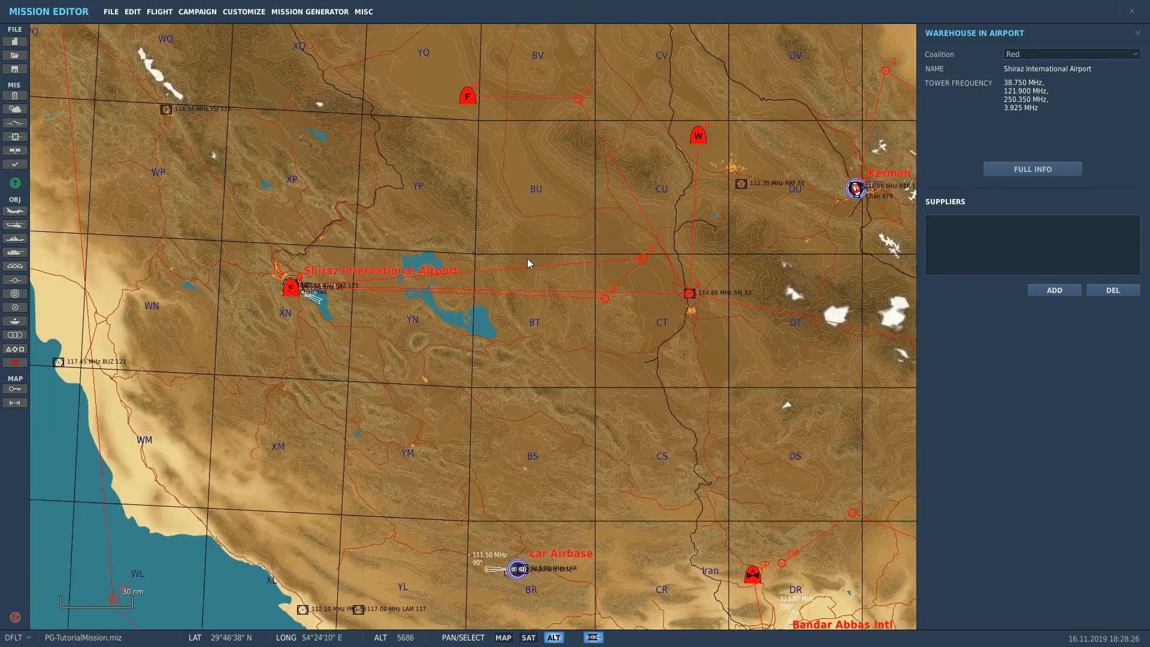
click(643, 258)
click(1043, 418)
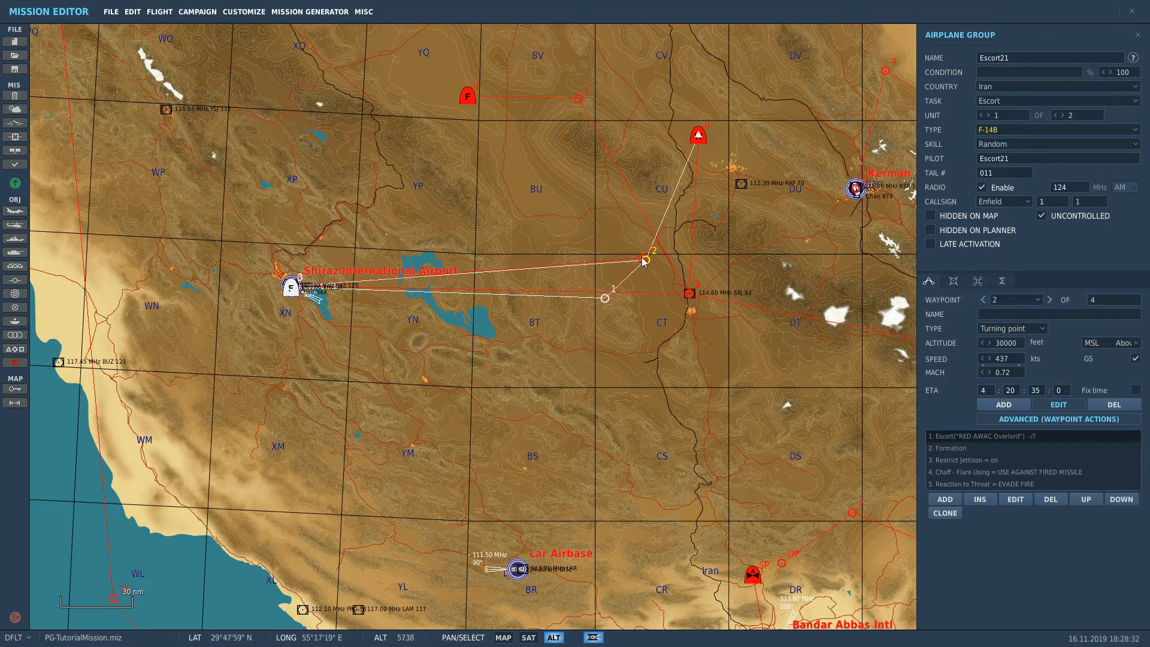
drag(644, 260, 663, 286)
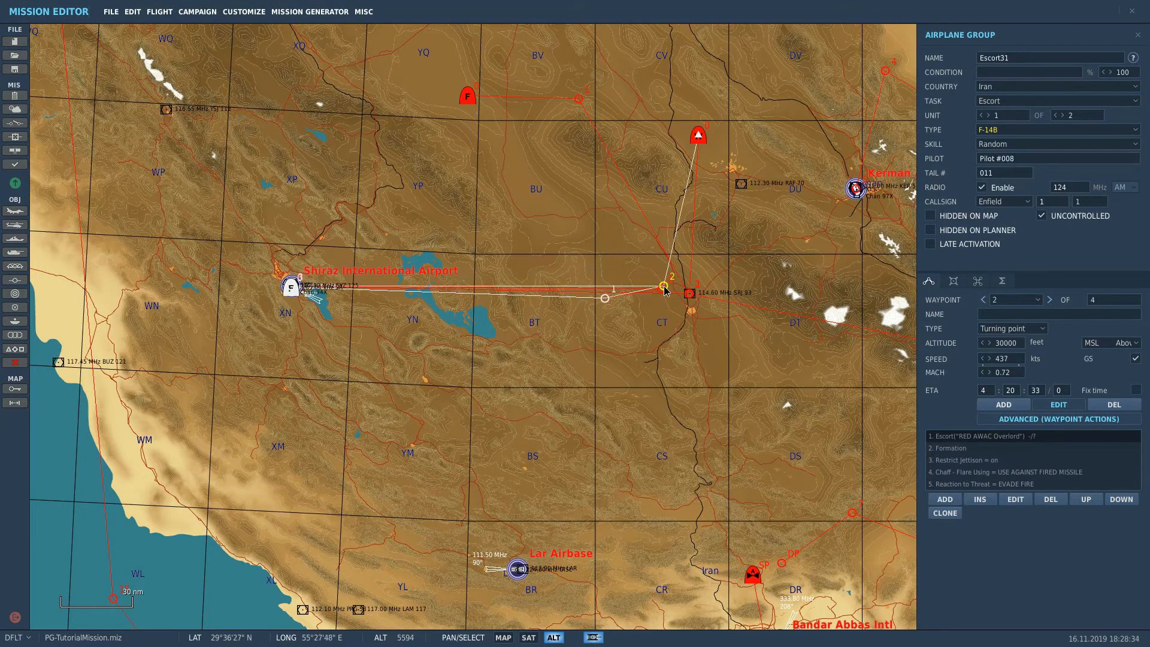
Add a new once-only mission trigger with a TIME MORE condition of 10 seconds
click(15, 124)
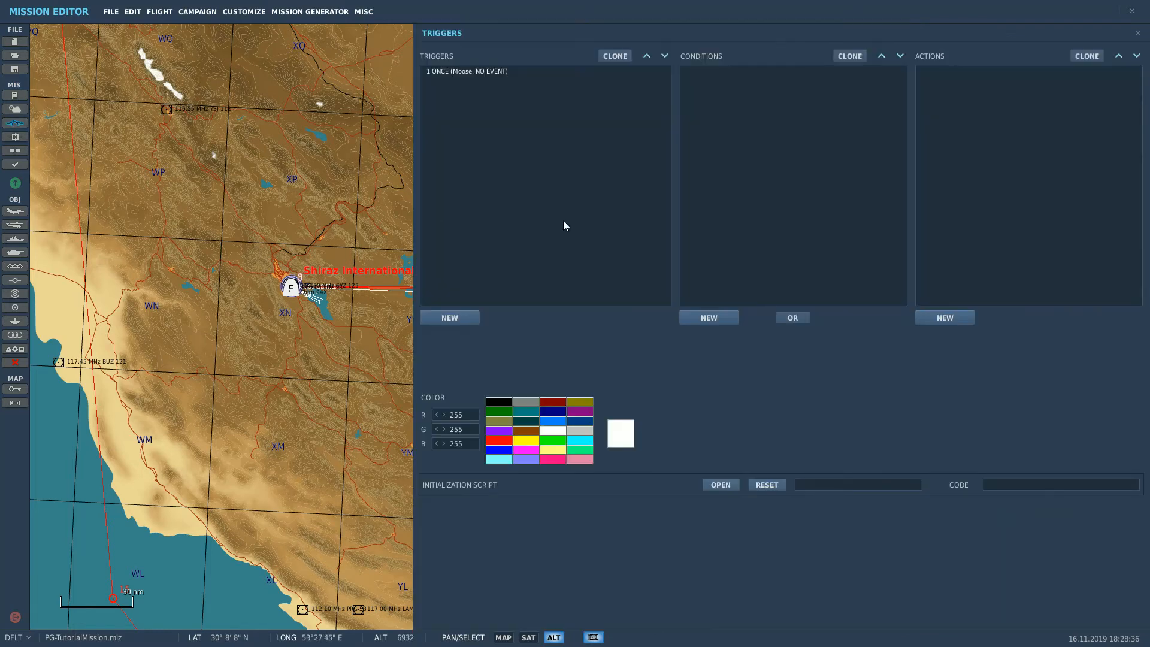
click(449, 317)
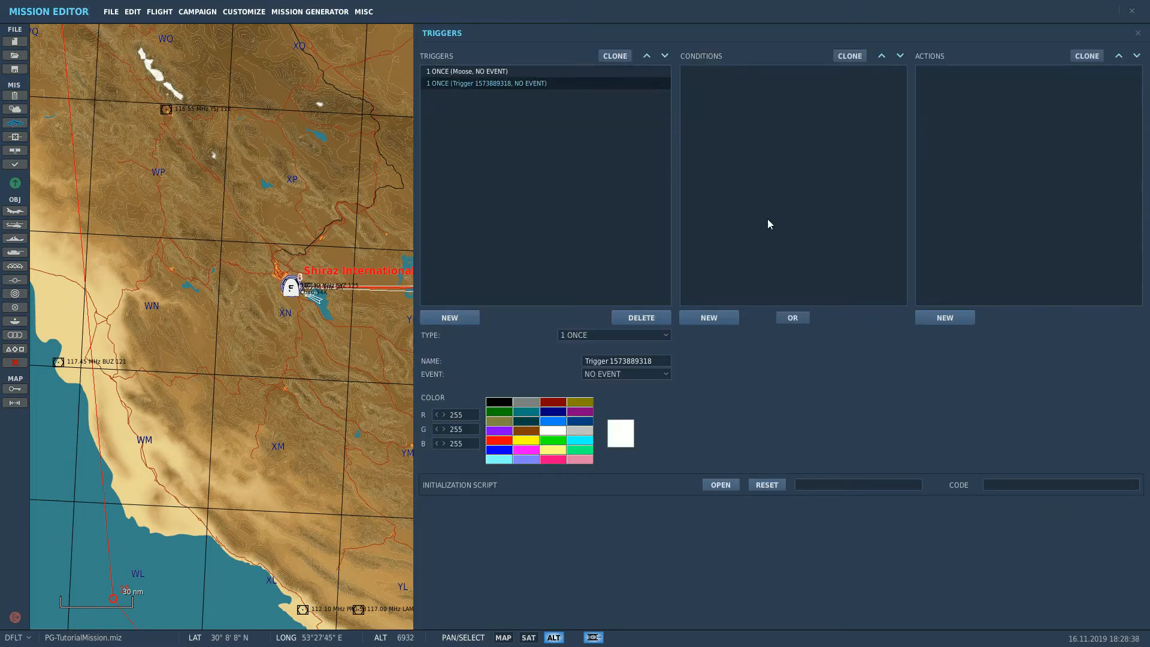
click(712, 319)
click(851, 335)
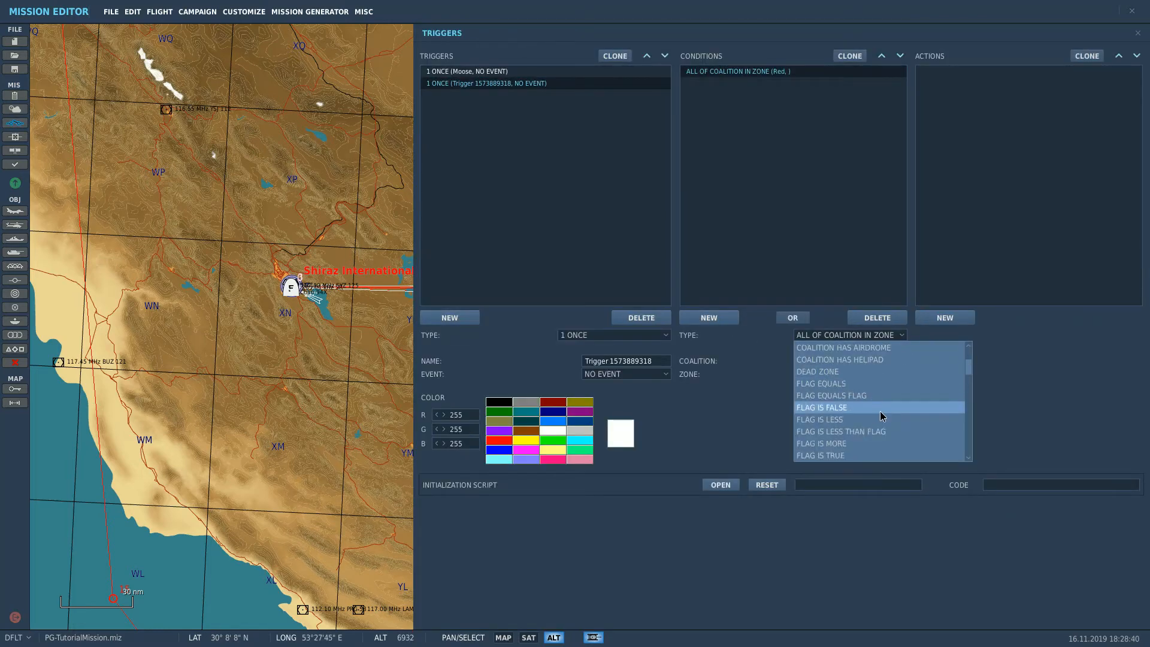
click(864, 384)
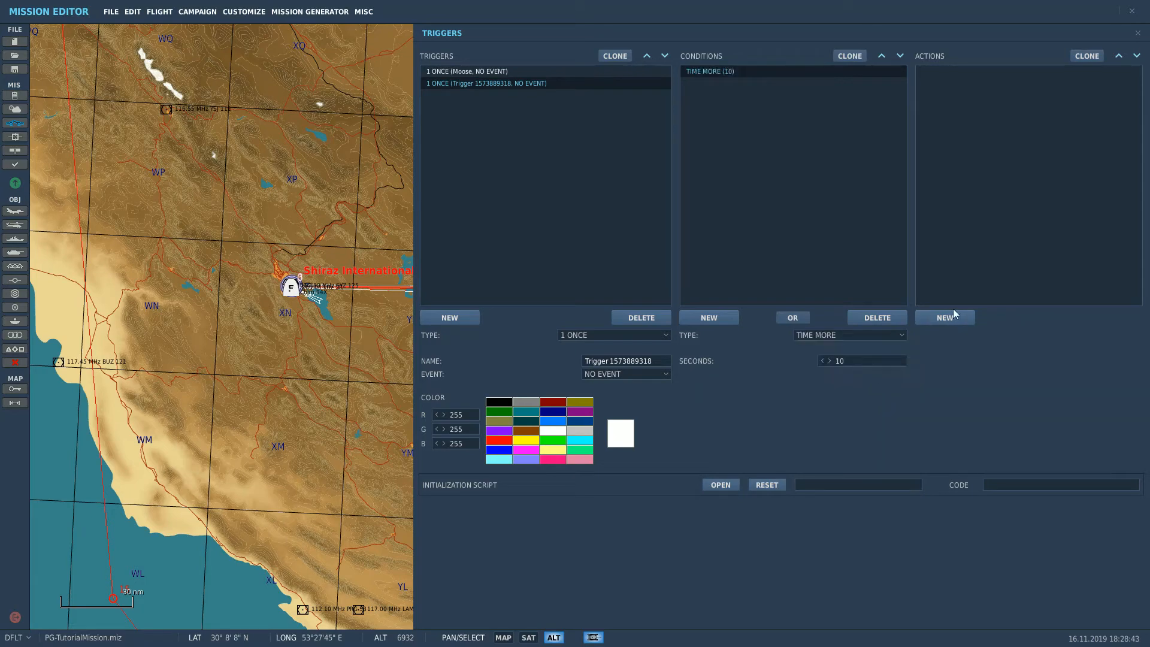
Give the new trigger an AI TASK PUSH action that runs Escort21's "Escrot21 Start" command
click(950, 318)
click(1055, 360)
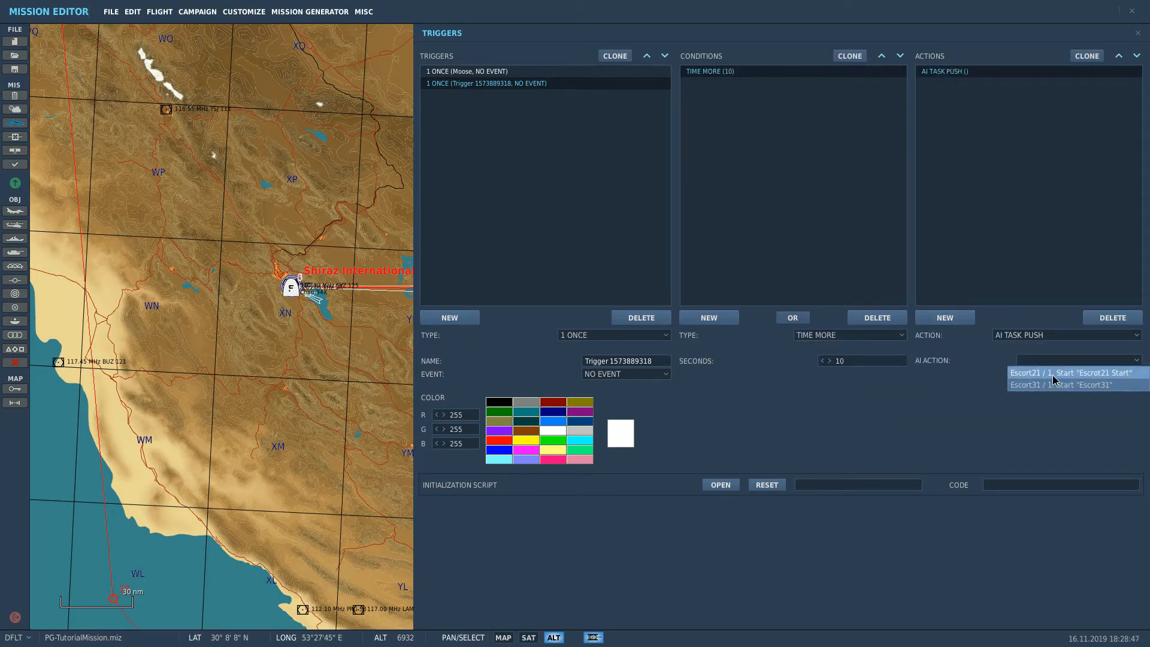
click(1054, 373)
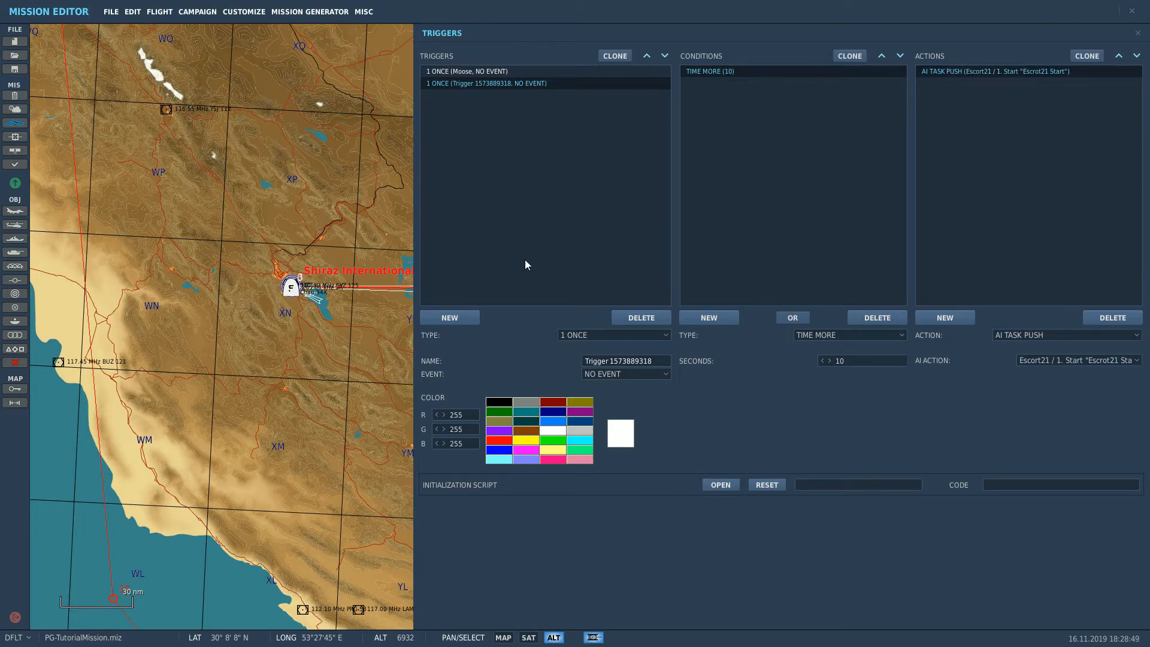
Clone the Escort21 trigger and rename the original "Start Escort21"
click(609, 56)
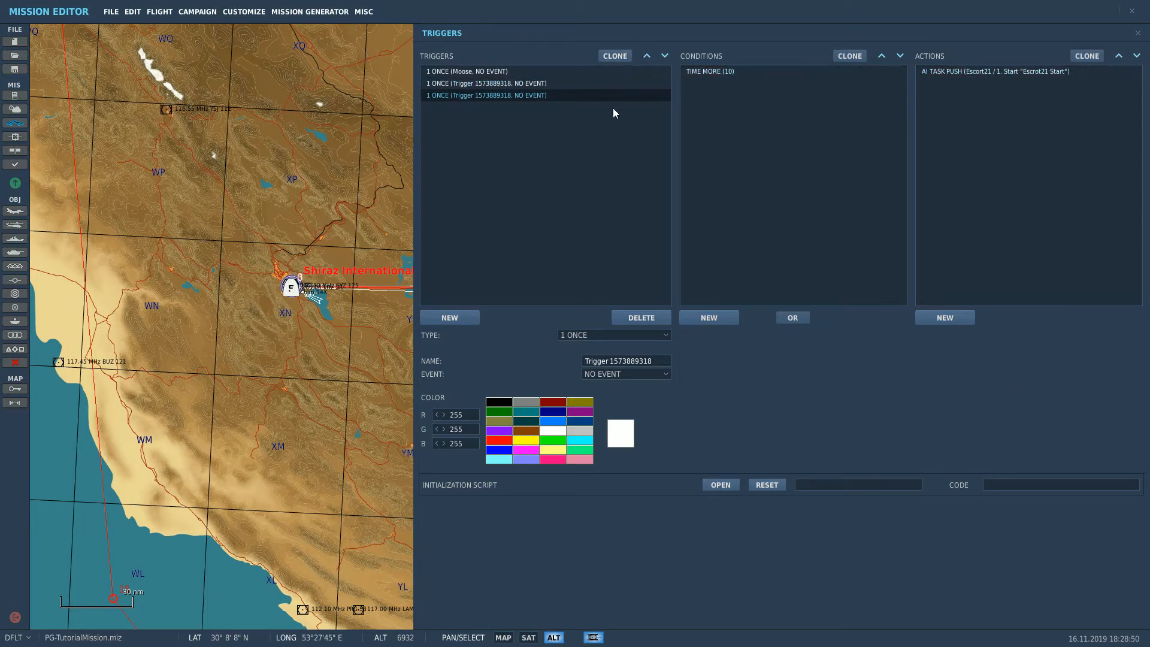
click(512, 85)
double_click(641, 362)
text(S)
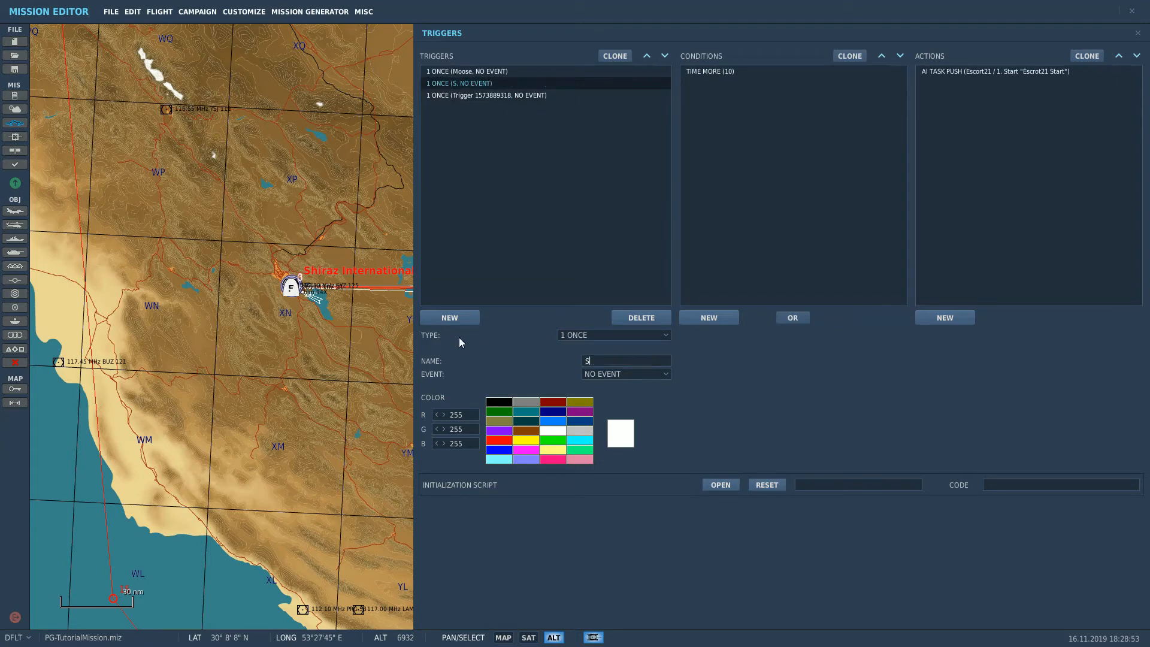
text(tart Escr)
key(BackSpace)
text(ort21)
Rename the cloned trigger "Start Escort31"
click(483, 95)
triple_click(651, 361)
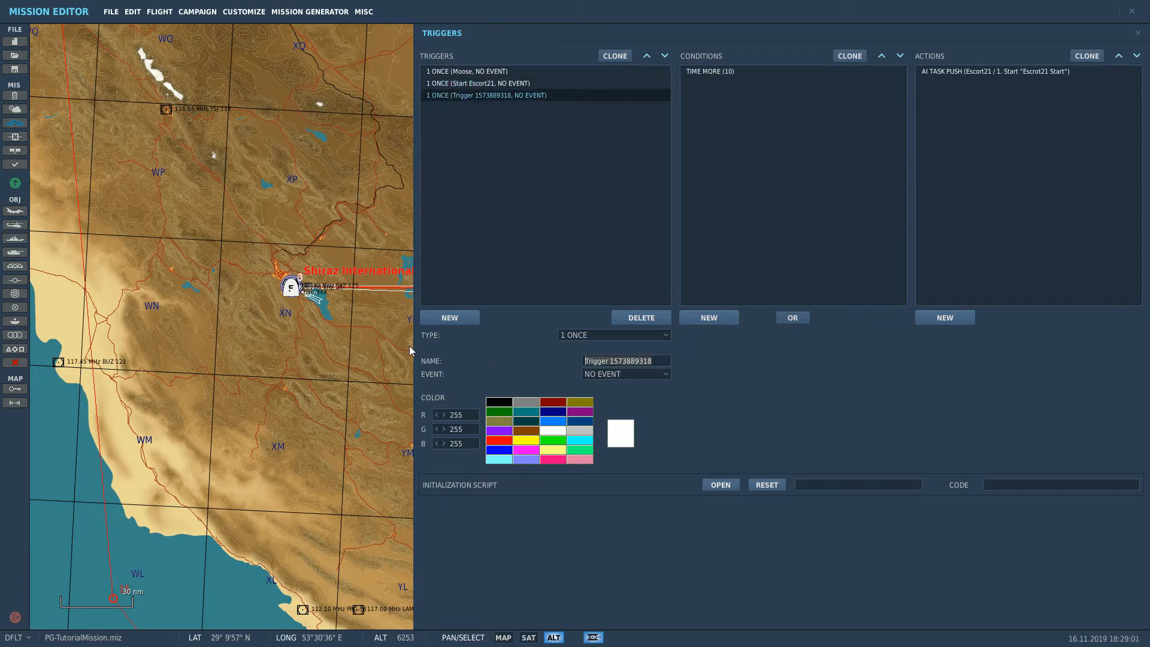
text(Start Esc)
text(ort)
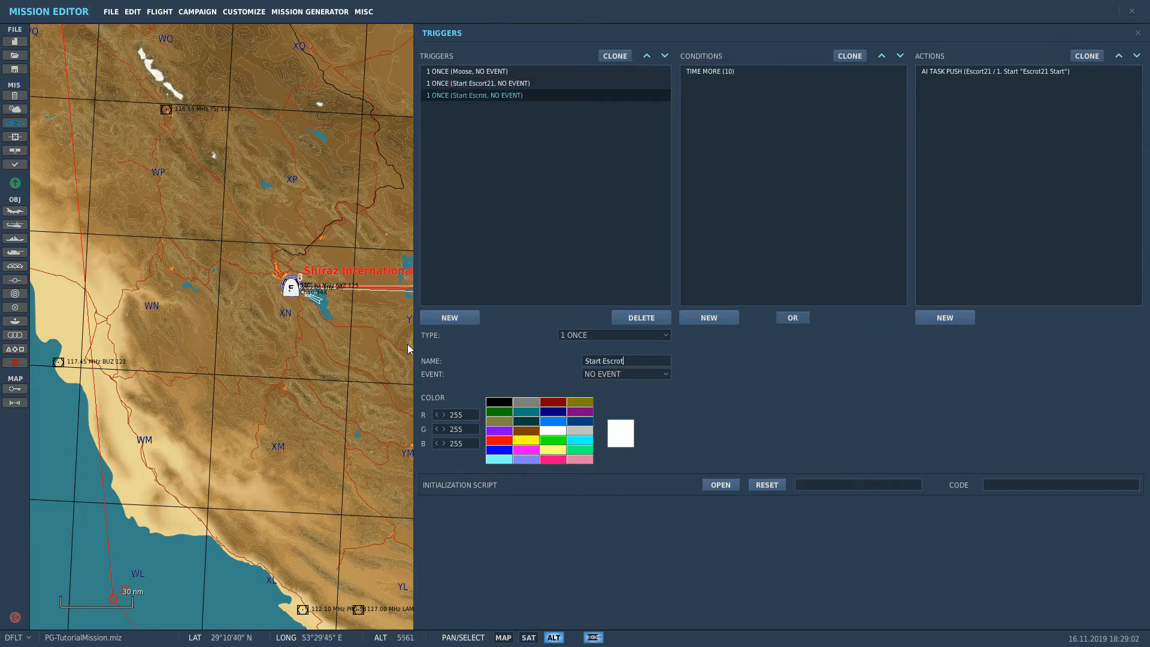
text(31)
click(512, 85)
Change the AI TASK PUSH action of the Start Escort31 trigger to Escort31's Start "Escort31" command
click(527, 95)
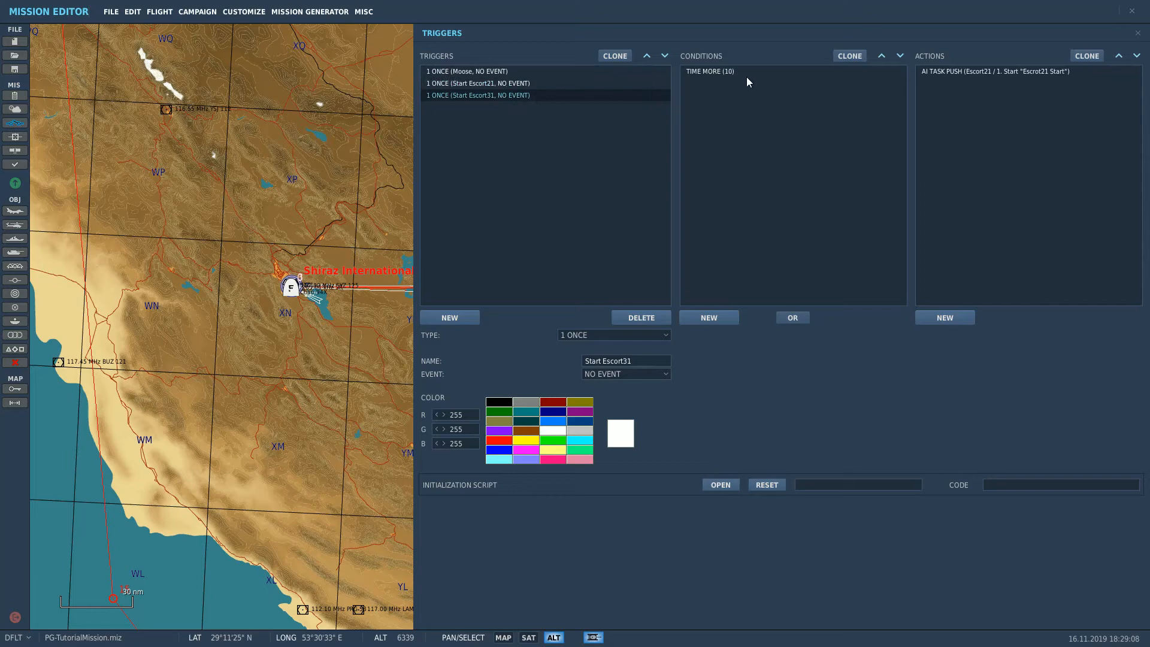
click(993, 74)
click(1081, 360)
click(1068, 394)
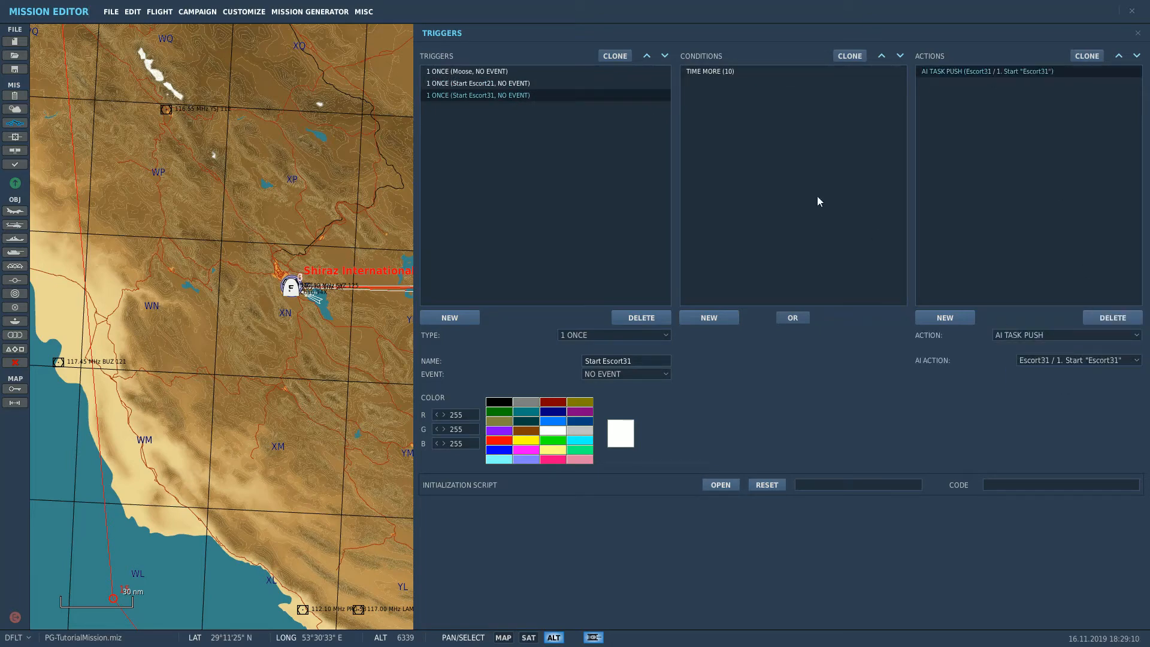
Switch to Calculator and work out two hours in seconds as 60 × 60 × 2
click(734, 70)
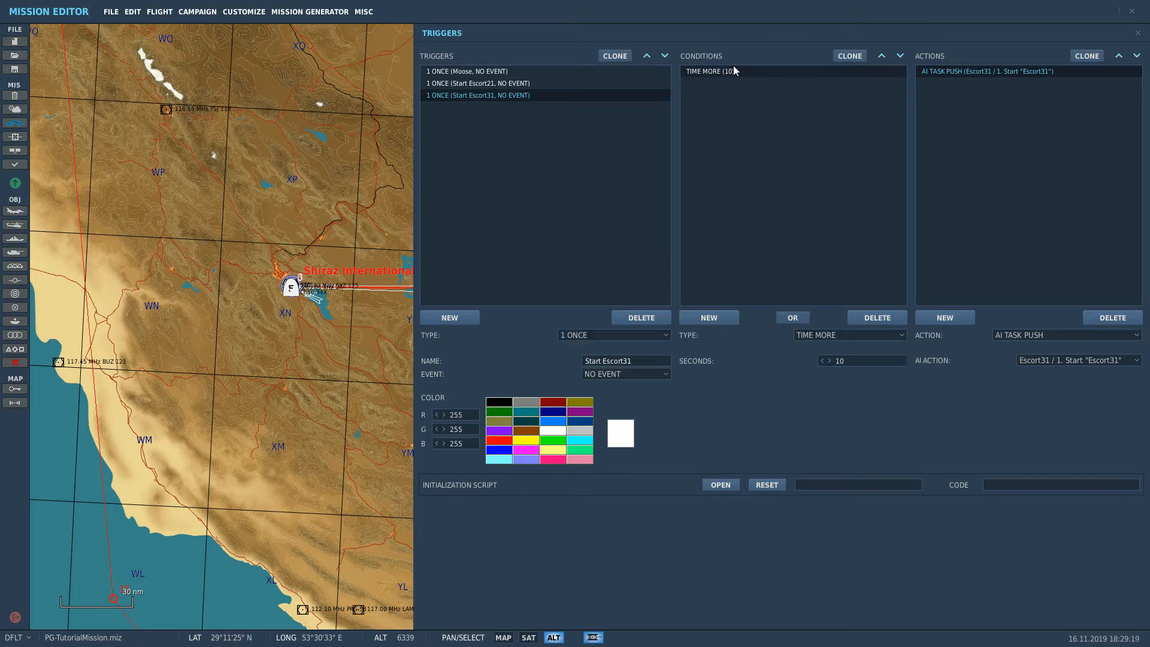
key(super)
text(ca)
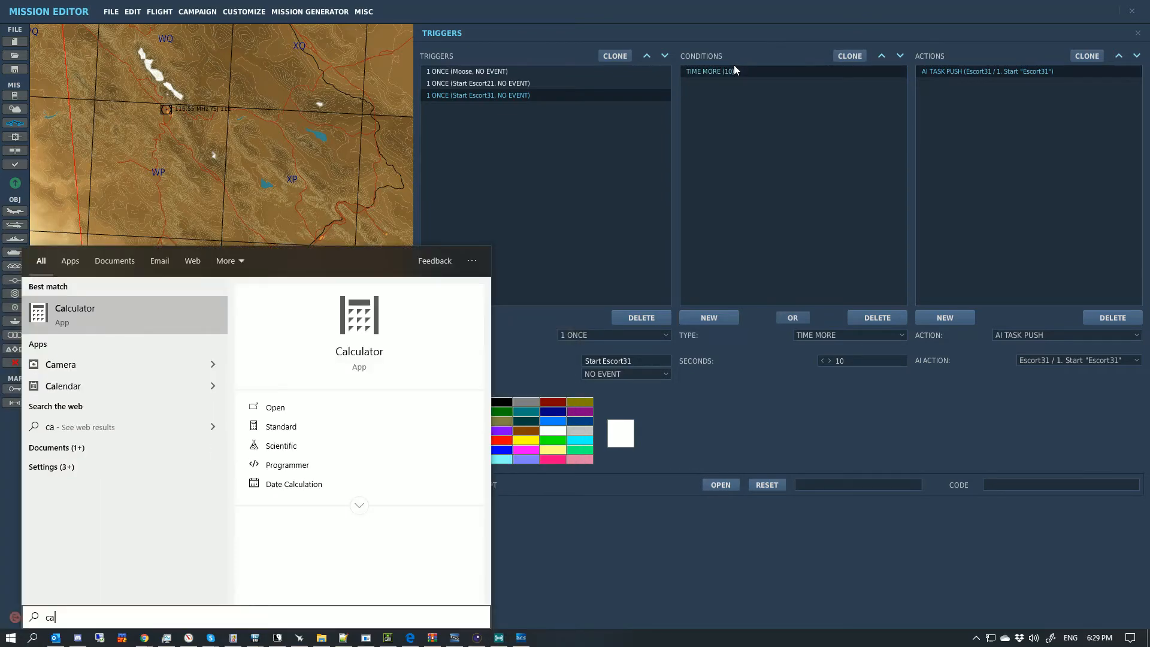
text(lcu)
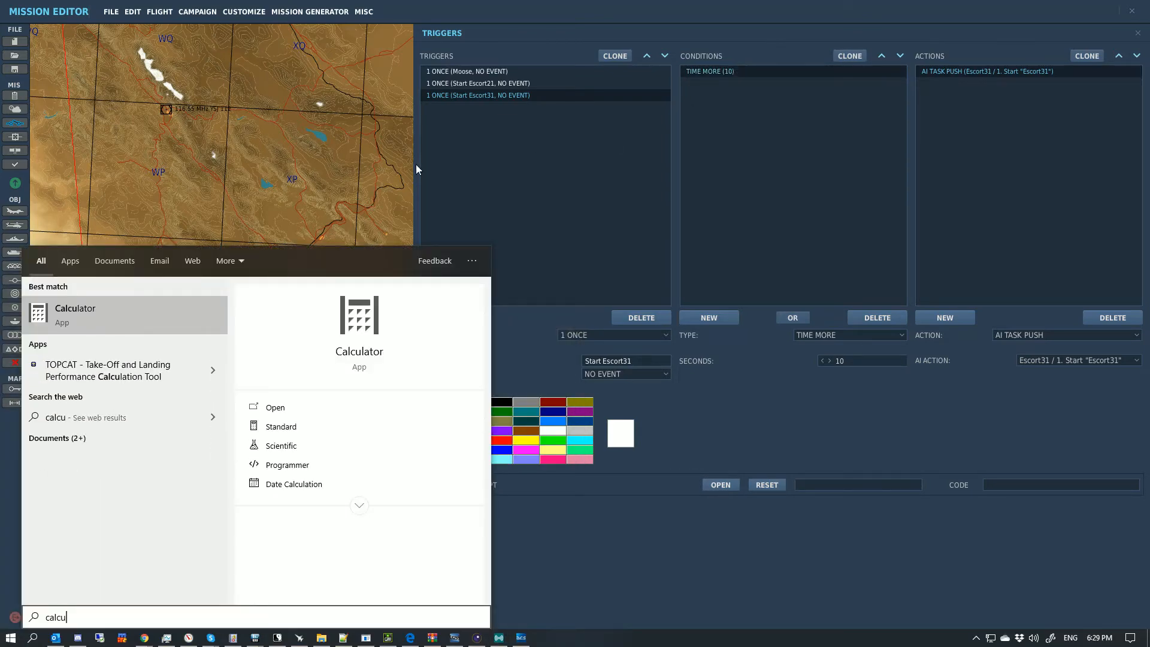
click(88, 311)
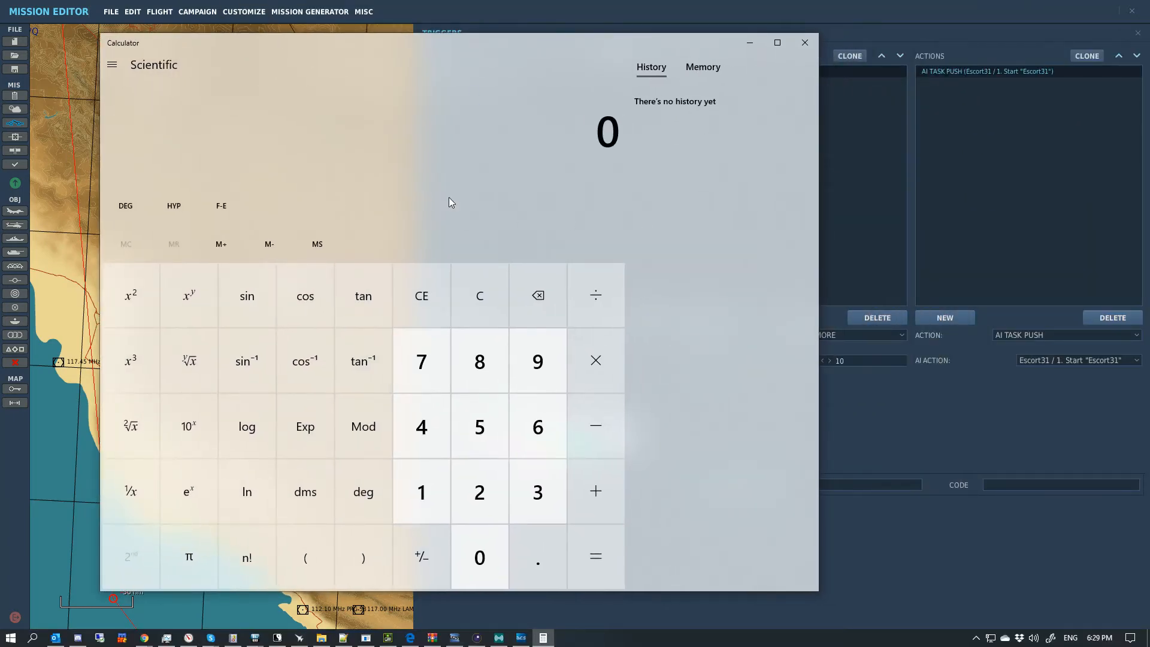
text(60*60)
key(Return)
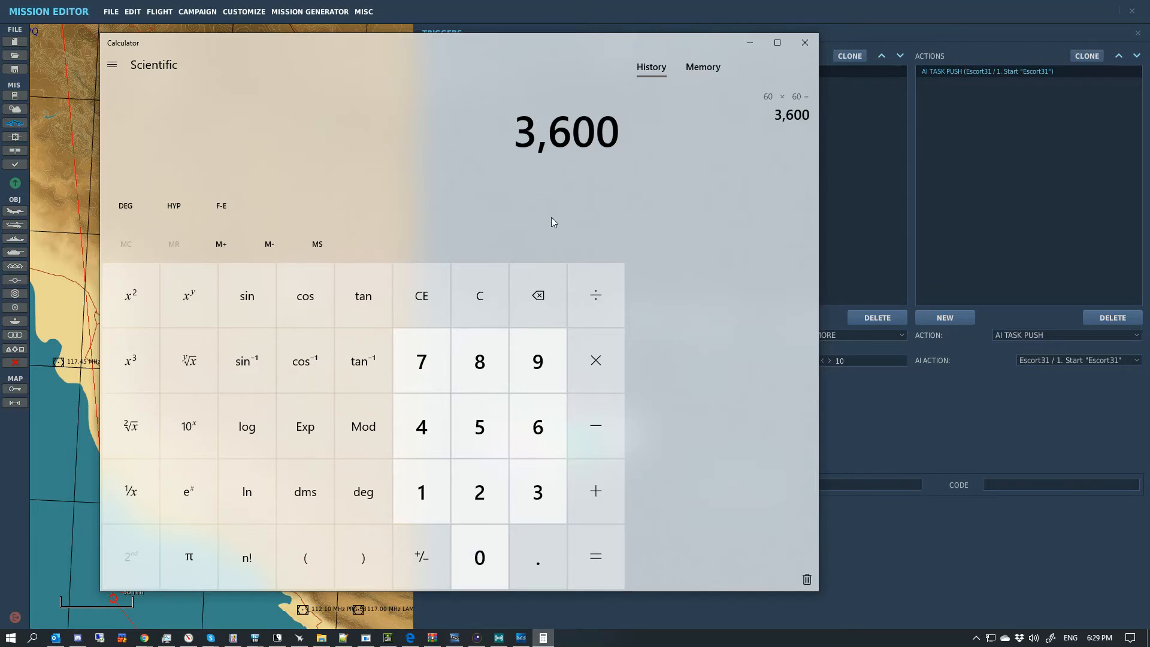
text(*)
text(2)
key(Return)
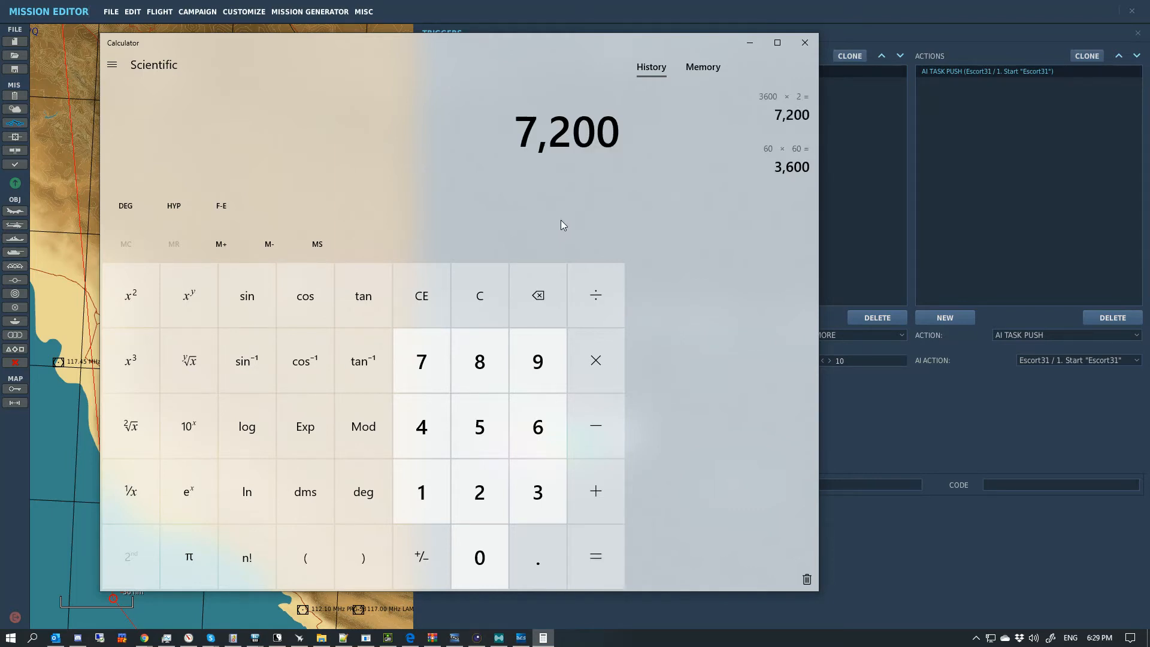
Calculate 15 minutes in seconds as 60 × 15, subtract that from 7200, and copy the result
text(60)
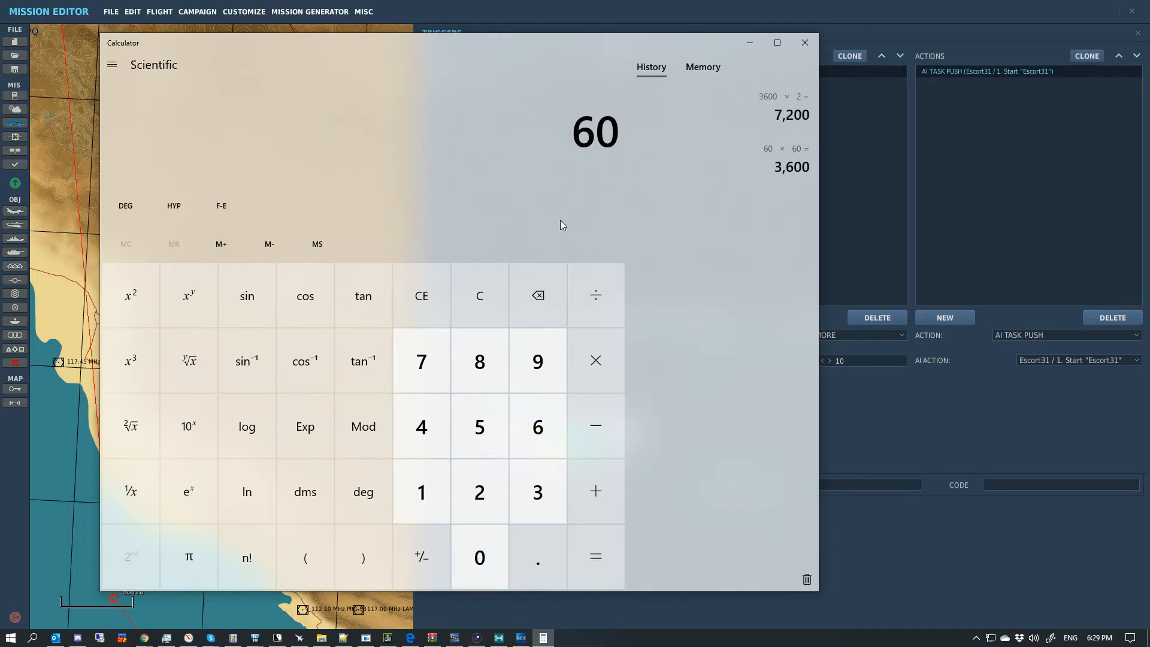
text(*15)
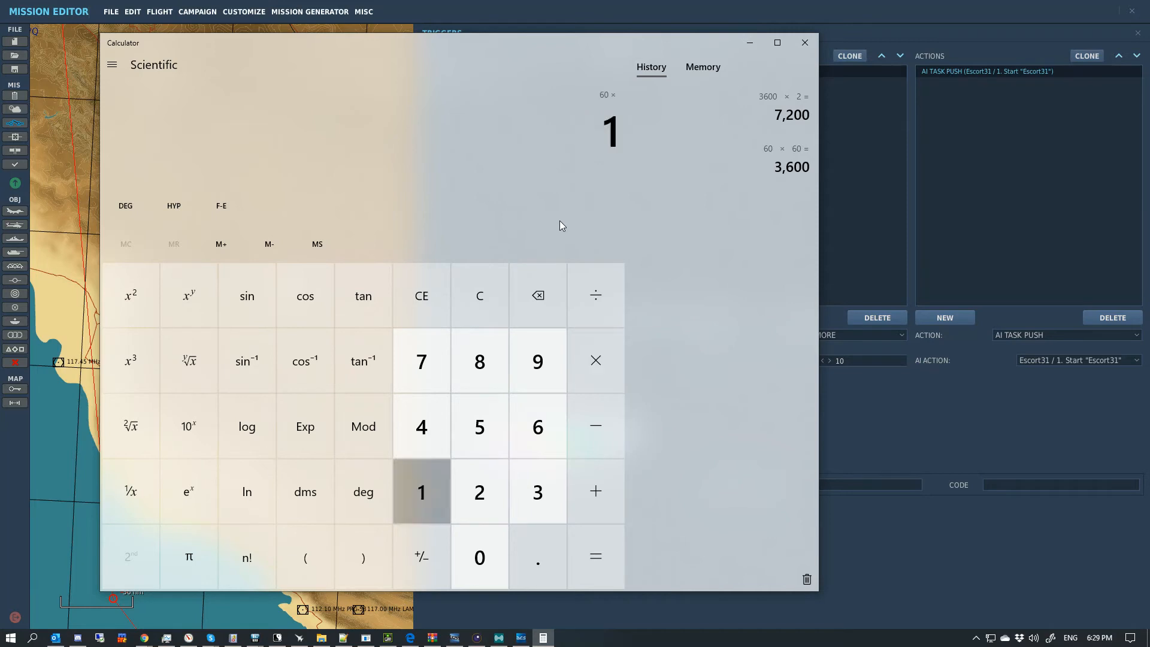
key(Return)
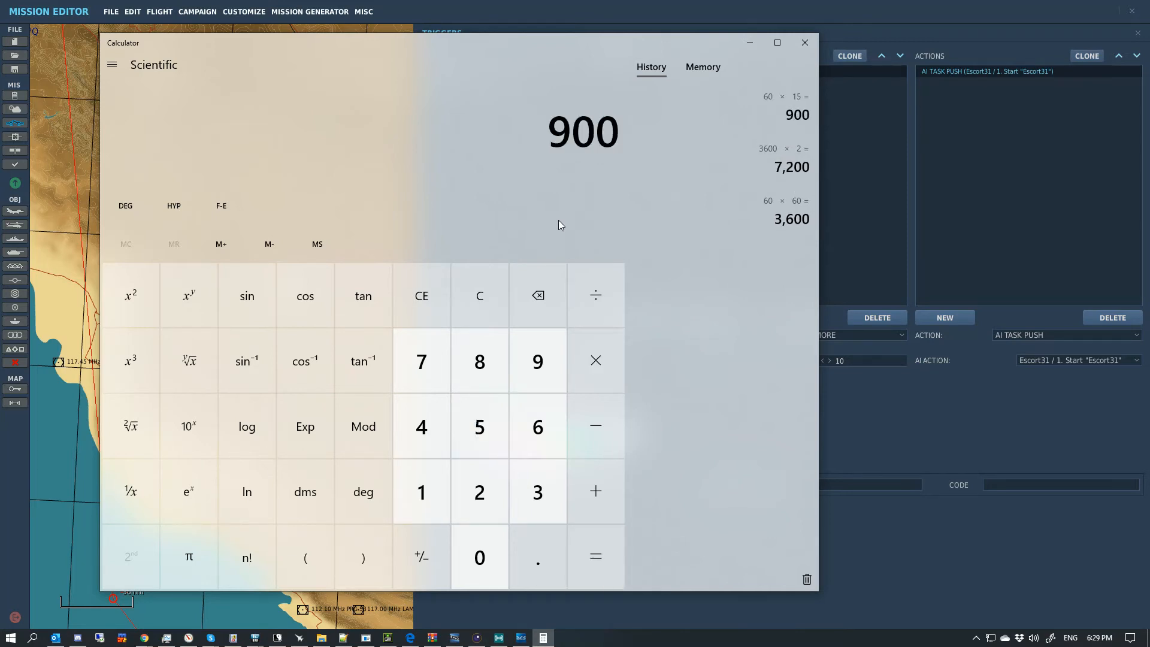
text(7200-)
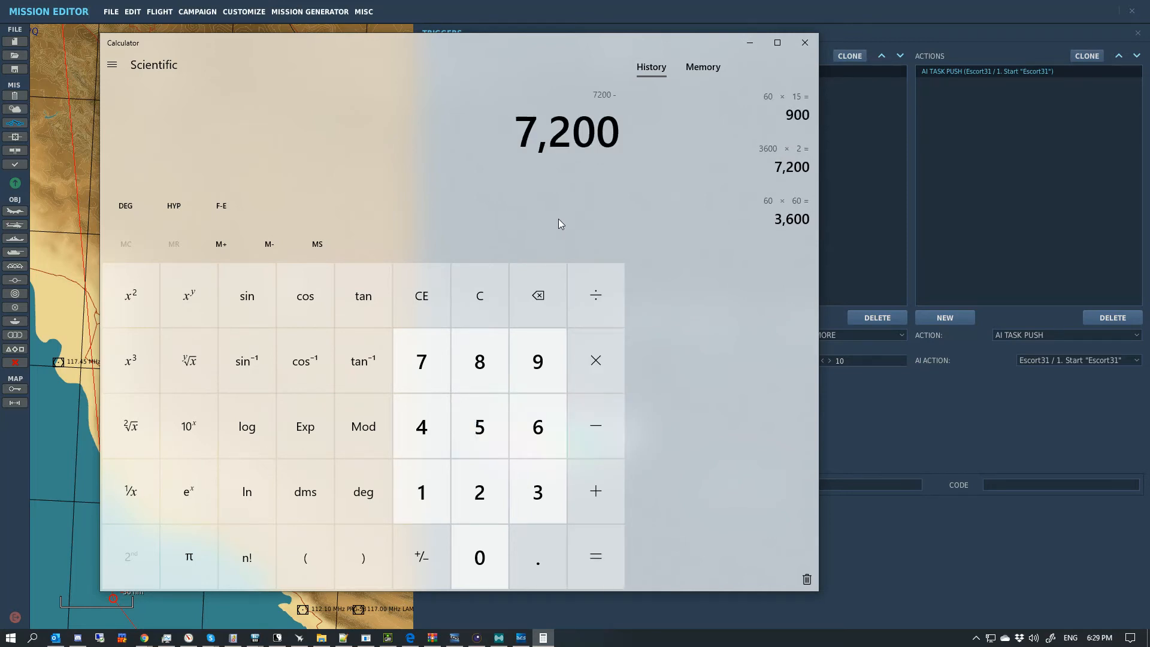
text(900)
key(Return)
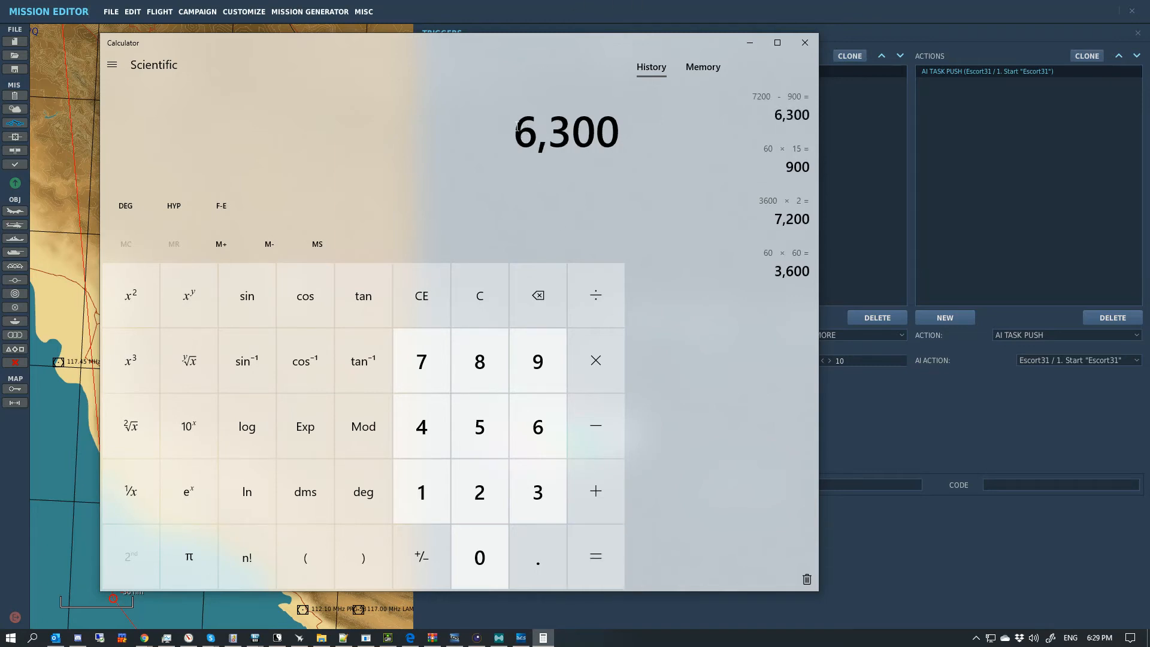
key(ctrl+c)
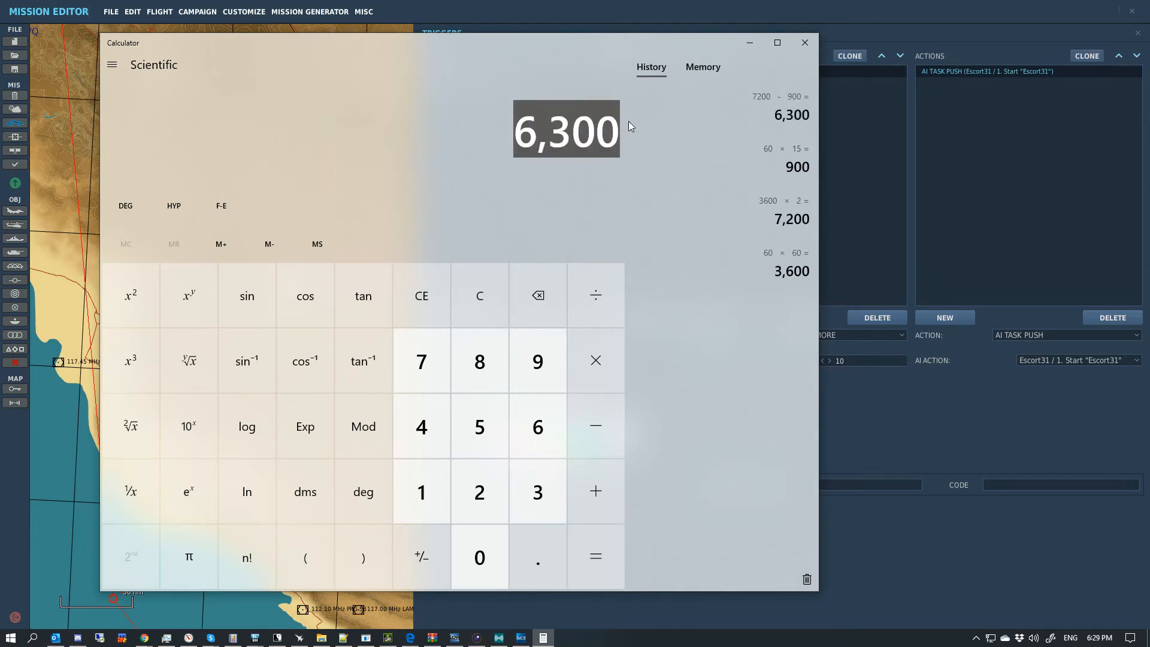
Back in the Mission Editor, set the TIME MORE condition of the Start Escort21 trigger to 6300 seconds
click(946, 28)
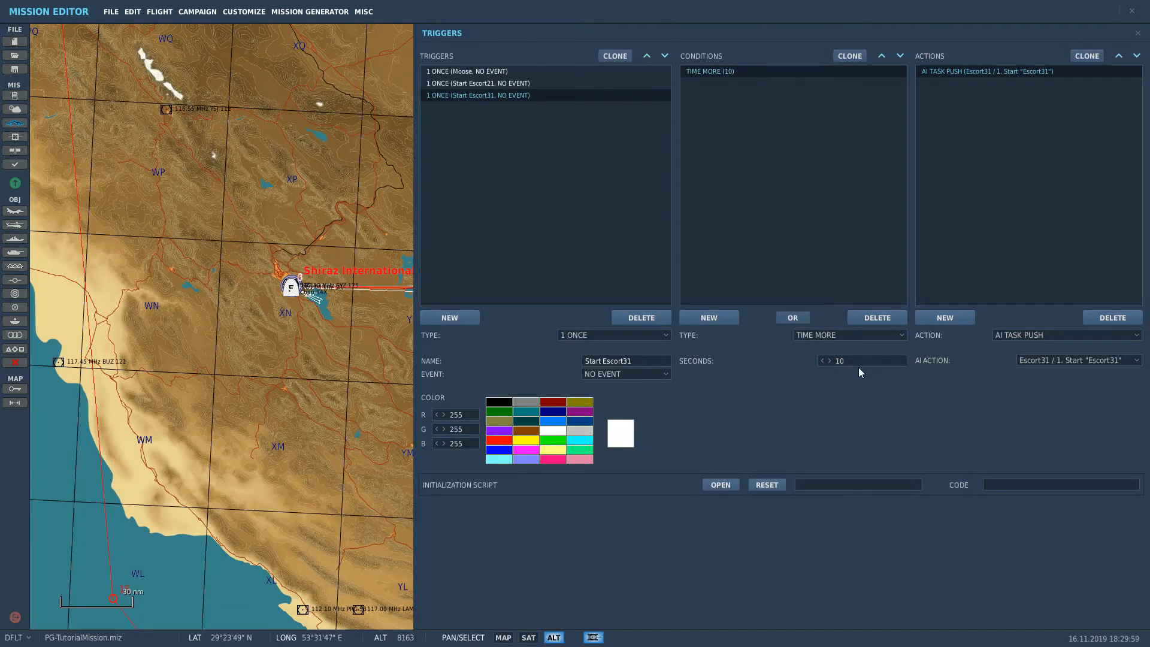
click(508, 84)
click(744, 71)
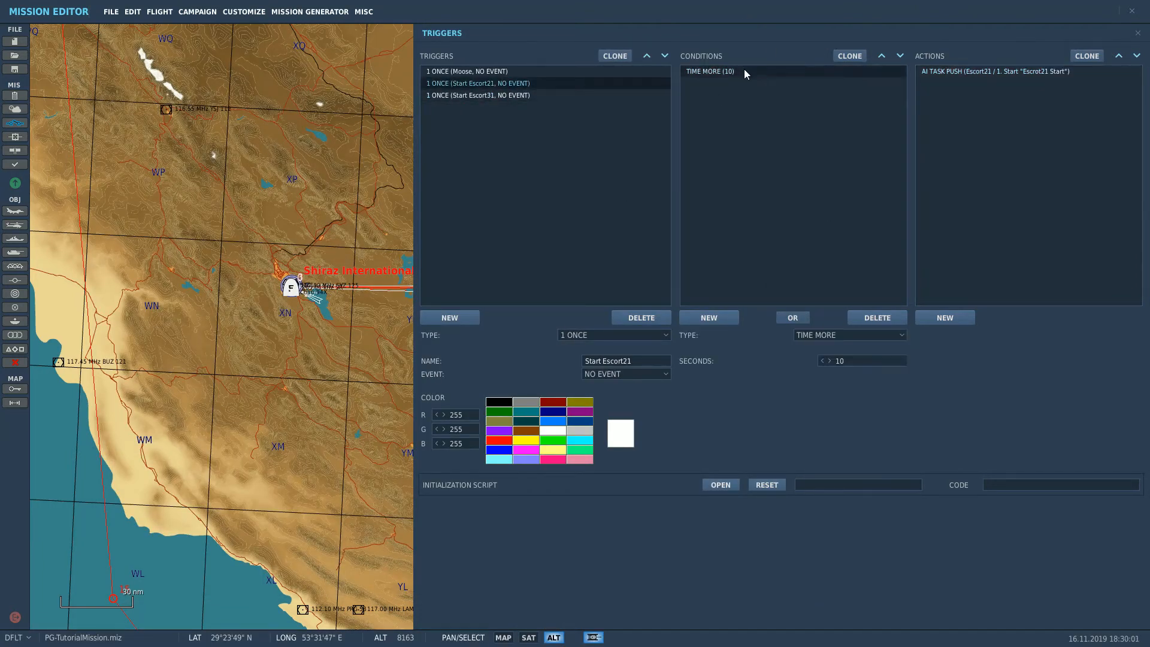
double_click(838, 361)
key(ctrl+v)
key(BackSpace)
key(alt+Tab)
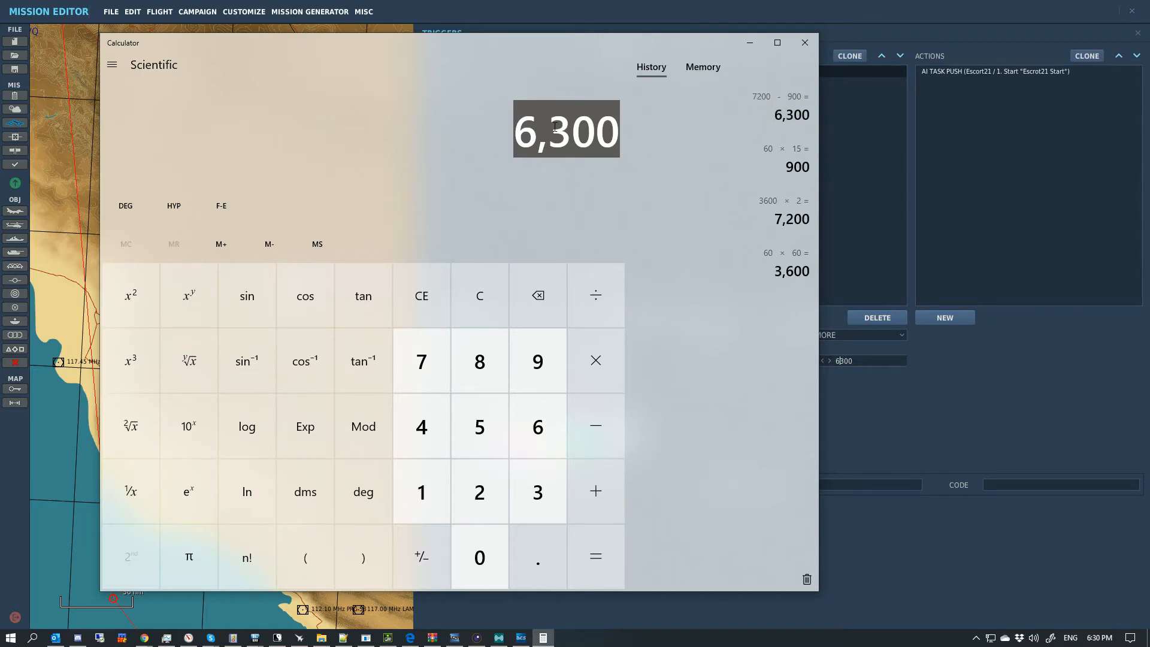
click(963, 393)
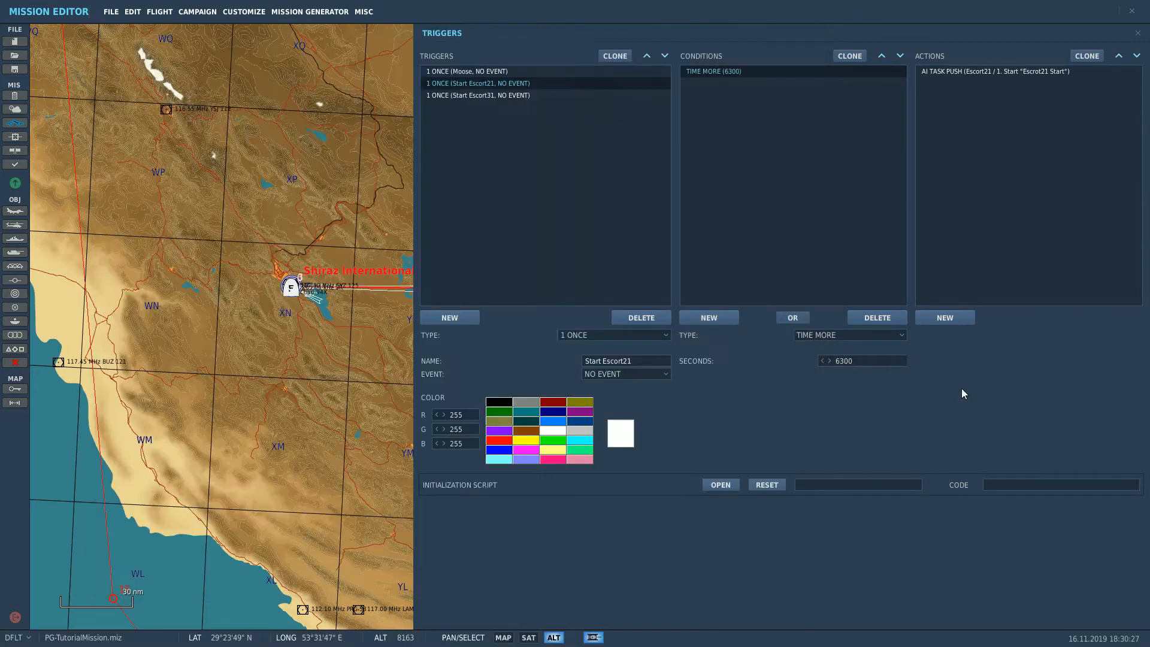
Set the TIME MORE condition of the Start Escort31 trigger to 12600 seconds
click(515, 96)
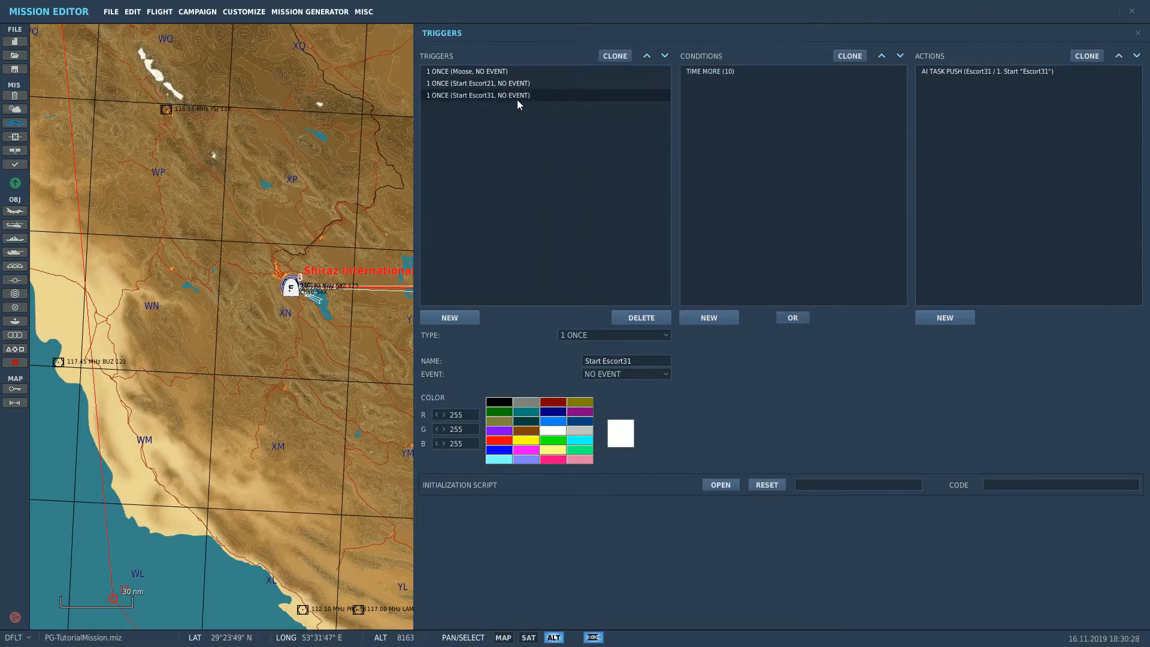
click(717, 73)
click(879, 362)
key(BackSpace)
text(2)
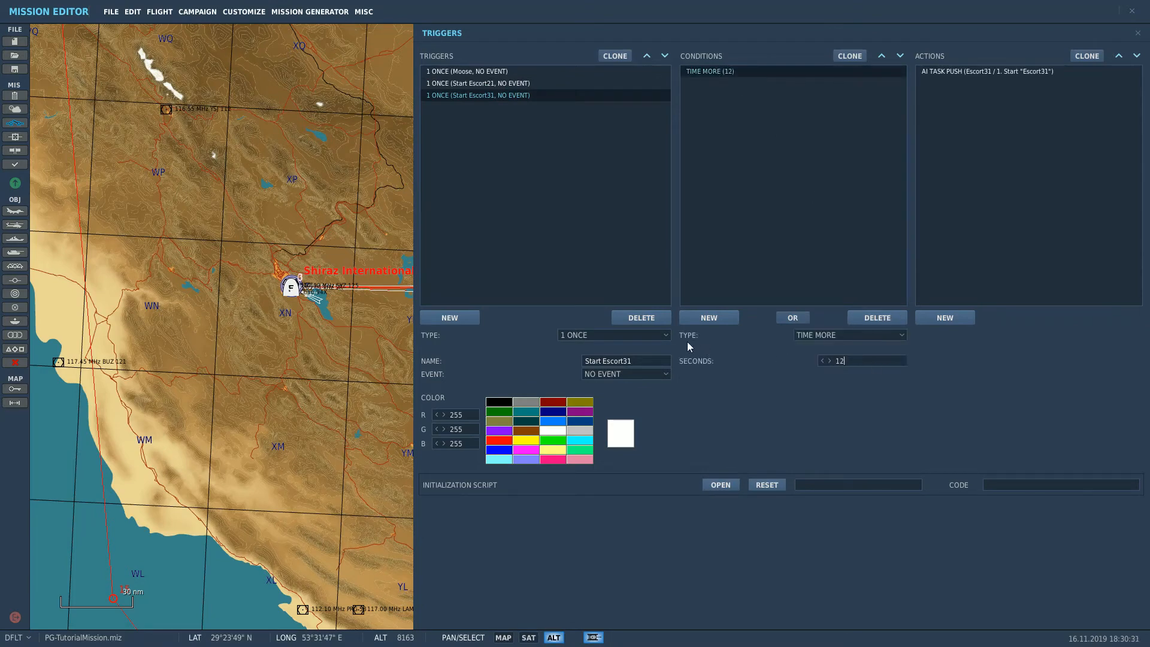
text(600)
Add a second action of type DO SCRIPT to the Start Escort21 trigger
click(482, 83)
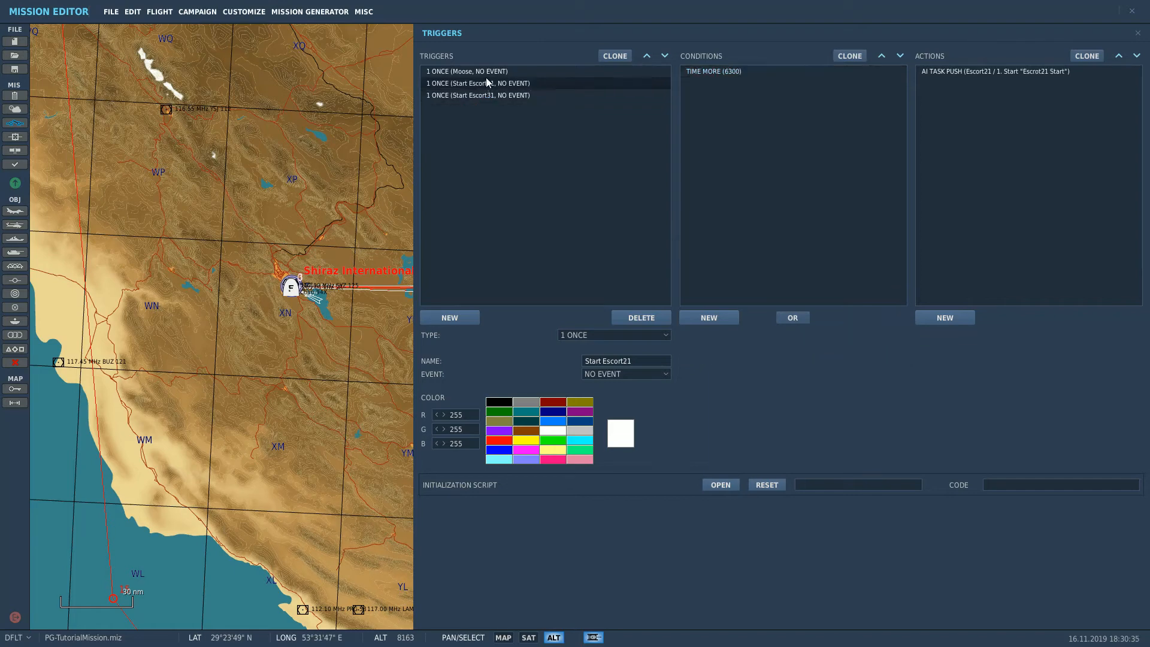
click(486, 93)
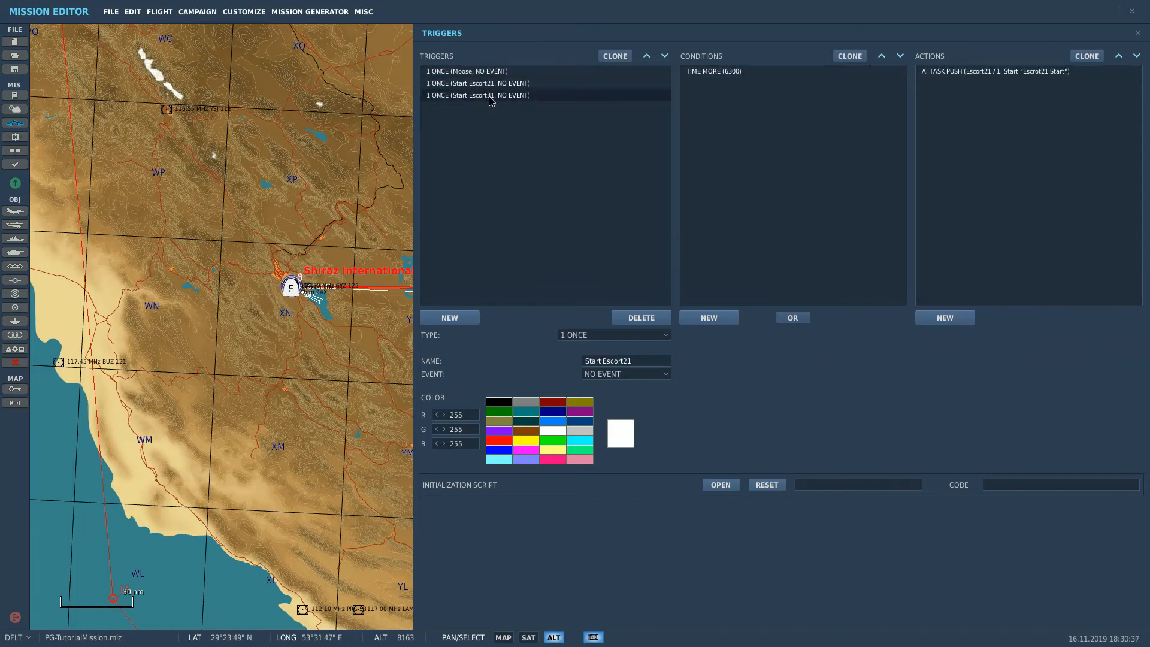
click(496, 84)
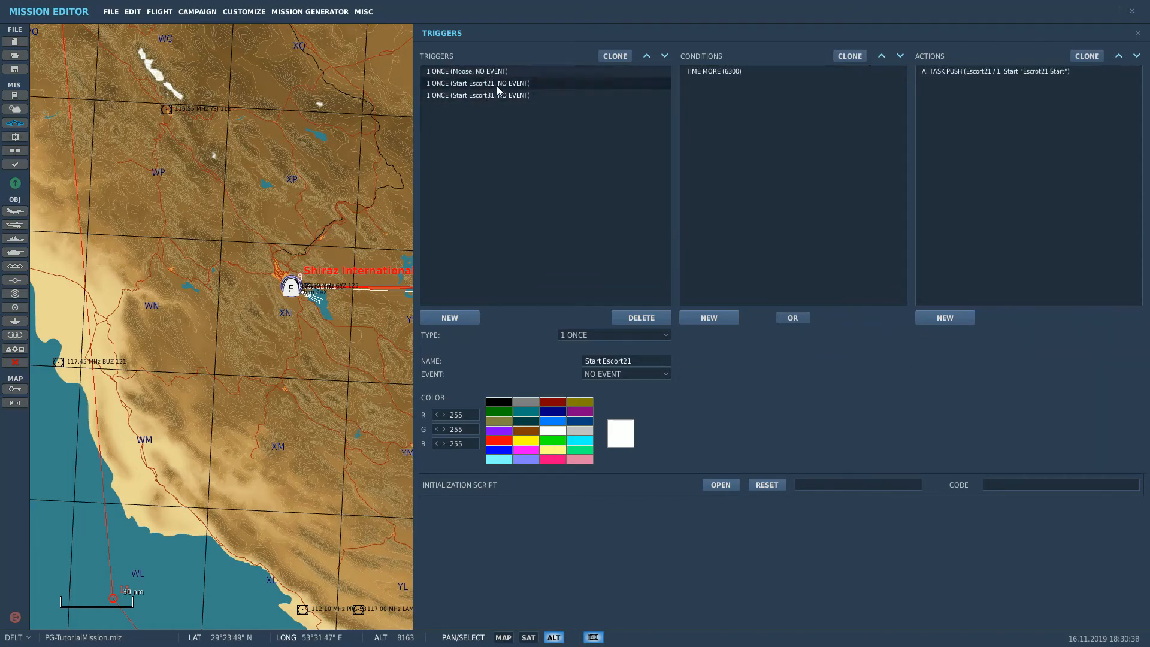
click(959, 72)
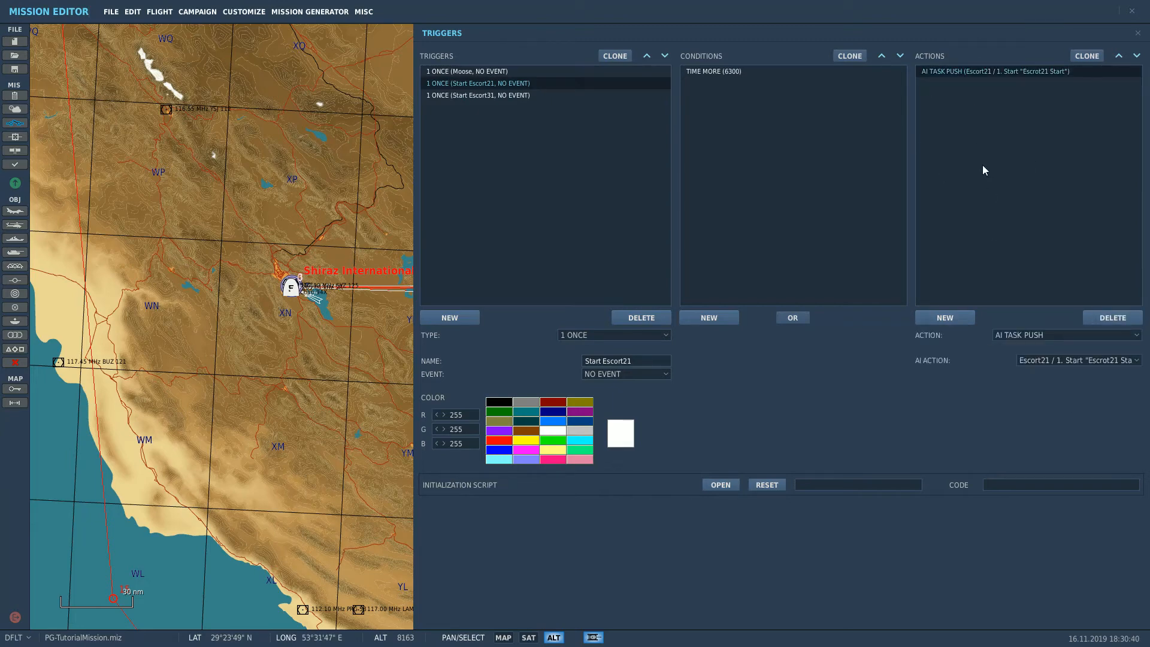
click(959, 323)
click(1069, 334)
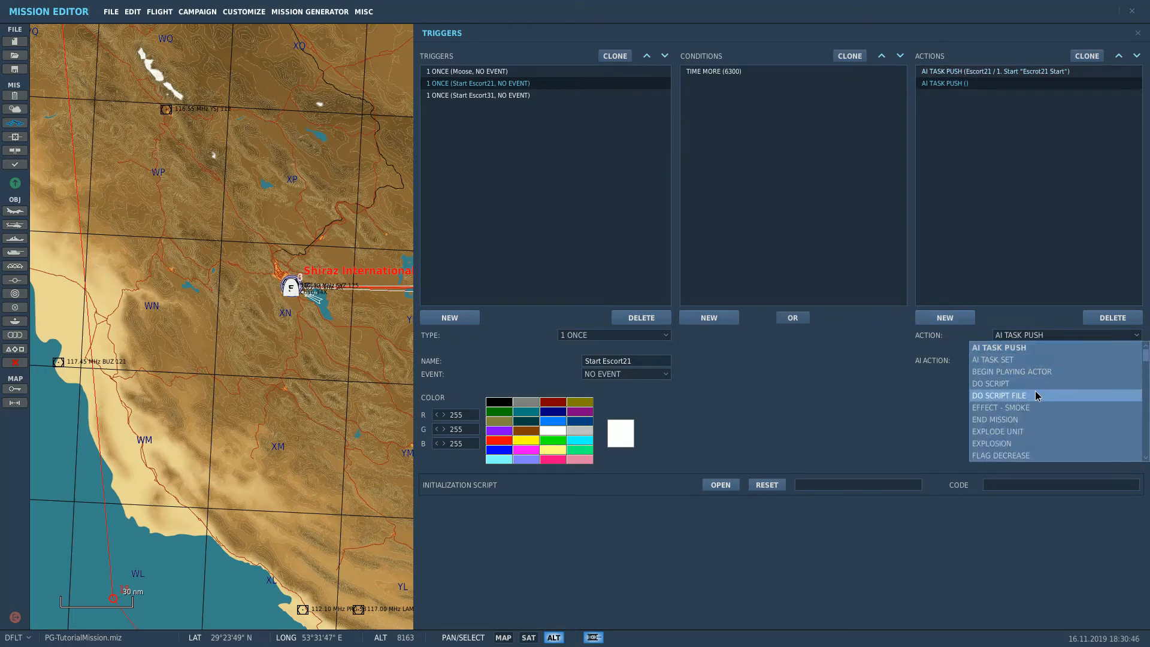
click(1033, 384)
Enter BASE:E({"Escort21 Starting"}) as the script text of the Start Escort21 trigger and copy it
text(env.info()
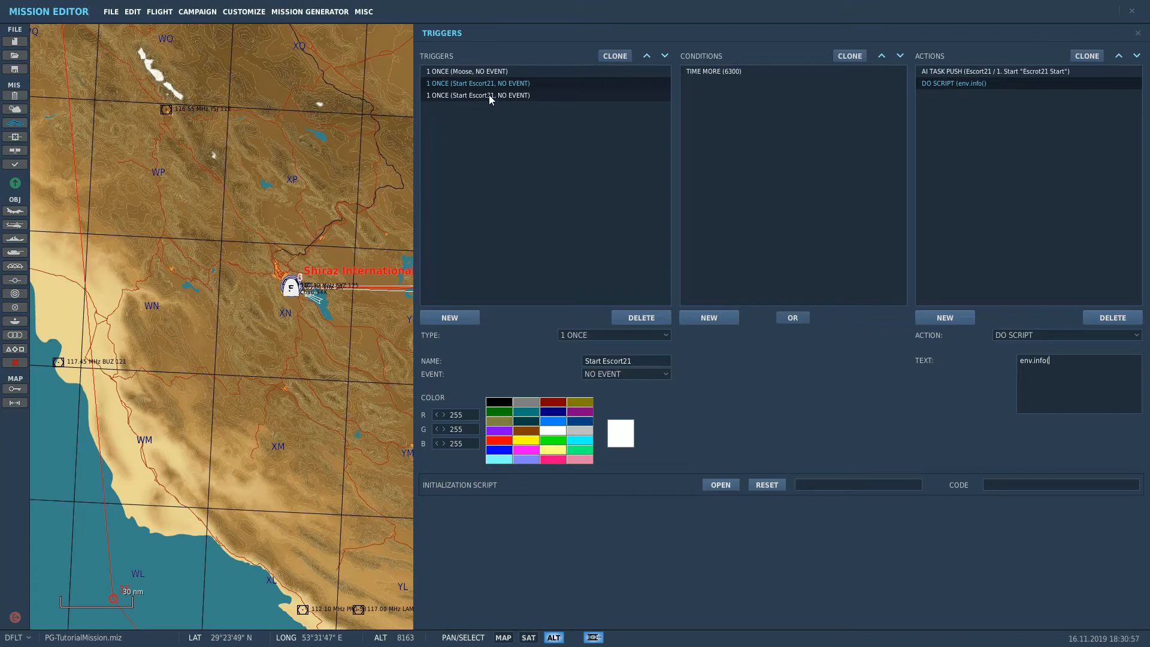
key(ctrl+a)
key(BackSpace)
text(BASE:E({"Escort21 Starting"})
key(shift+Home)
key(ctrl+c)
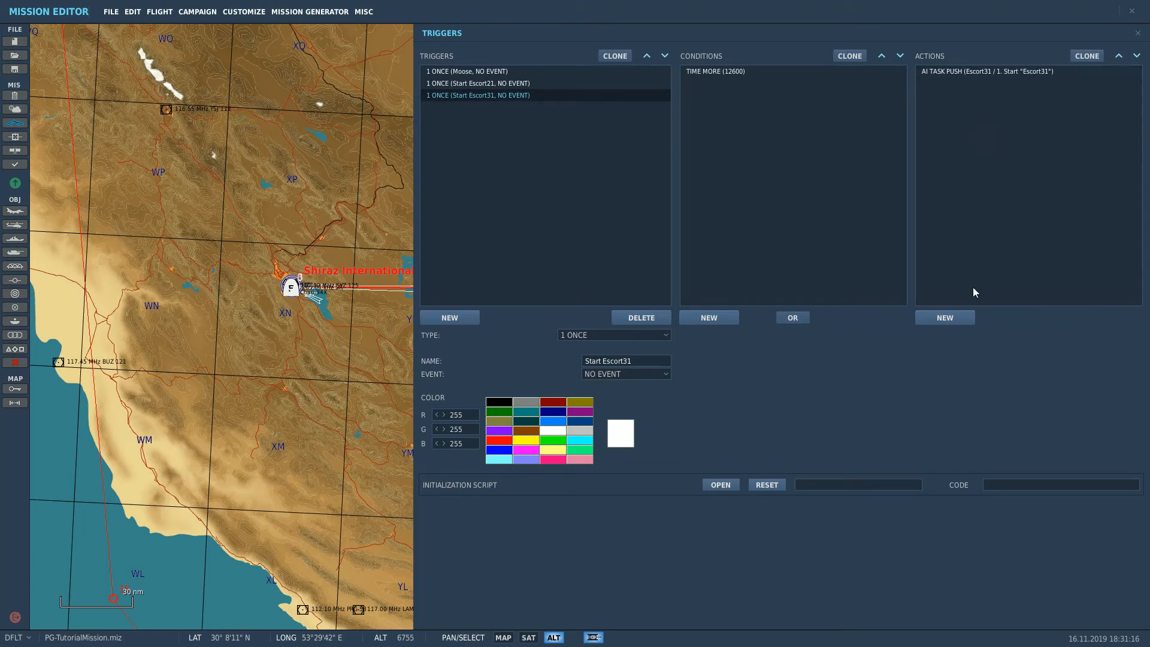
Add a DO SCRIPT action with BASE:E({"Escort31 Starting"}) to the Start Escort31 trigger, and save the mission
click(946, 317)
click(1049, 335)
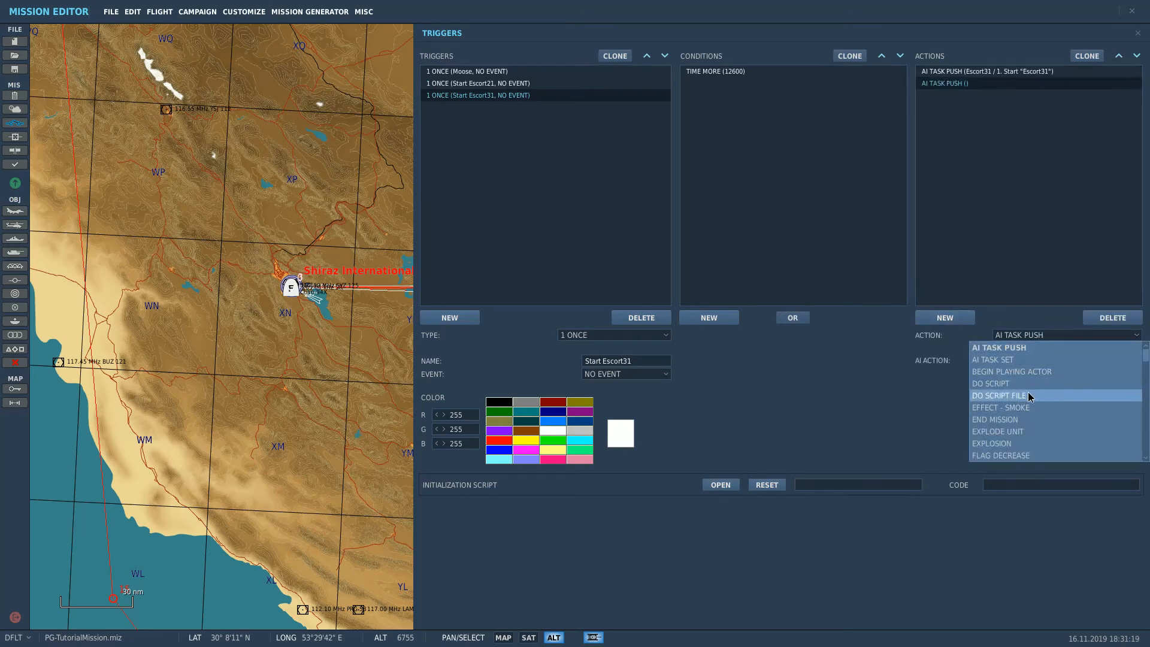
click(1030, 383)
key(ctrl+v)
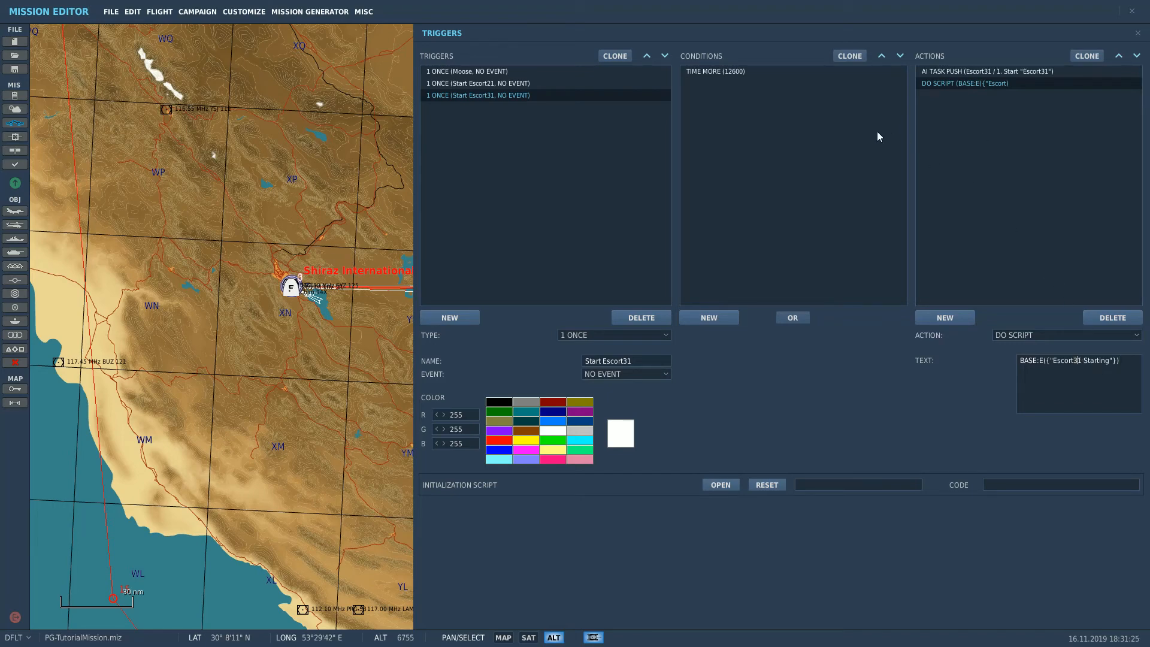
click(13, 71)
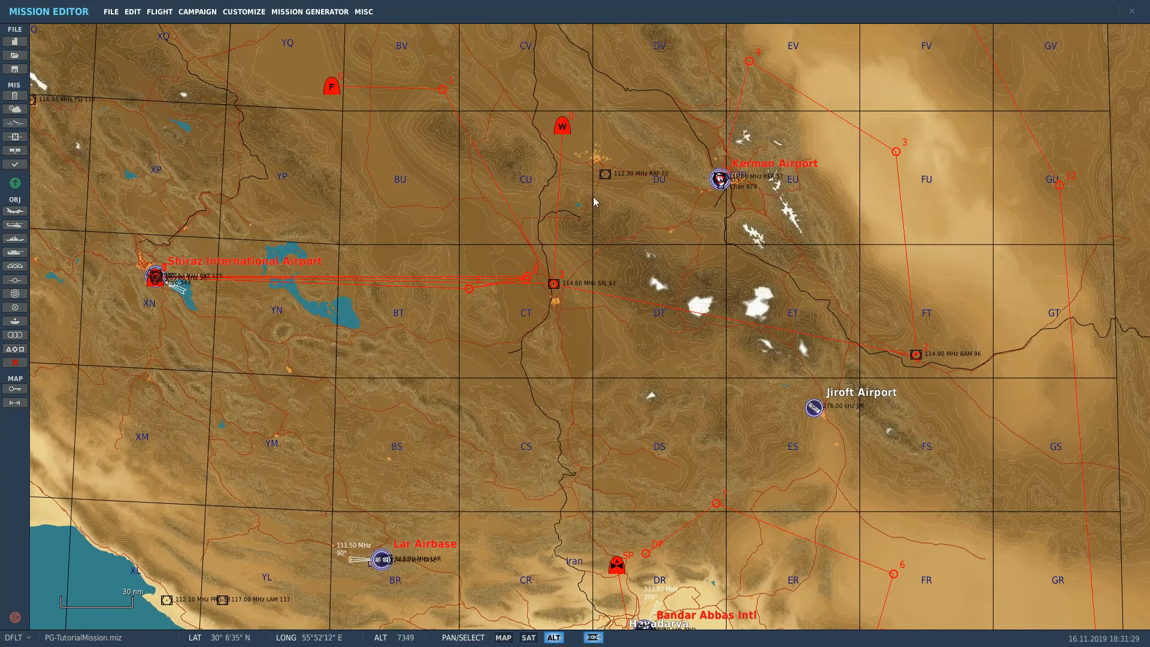
drag(662, 320, 717, 210)
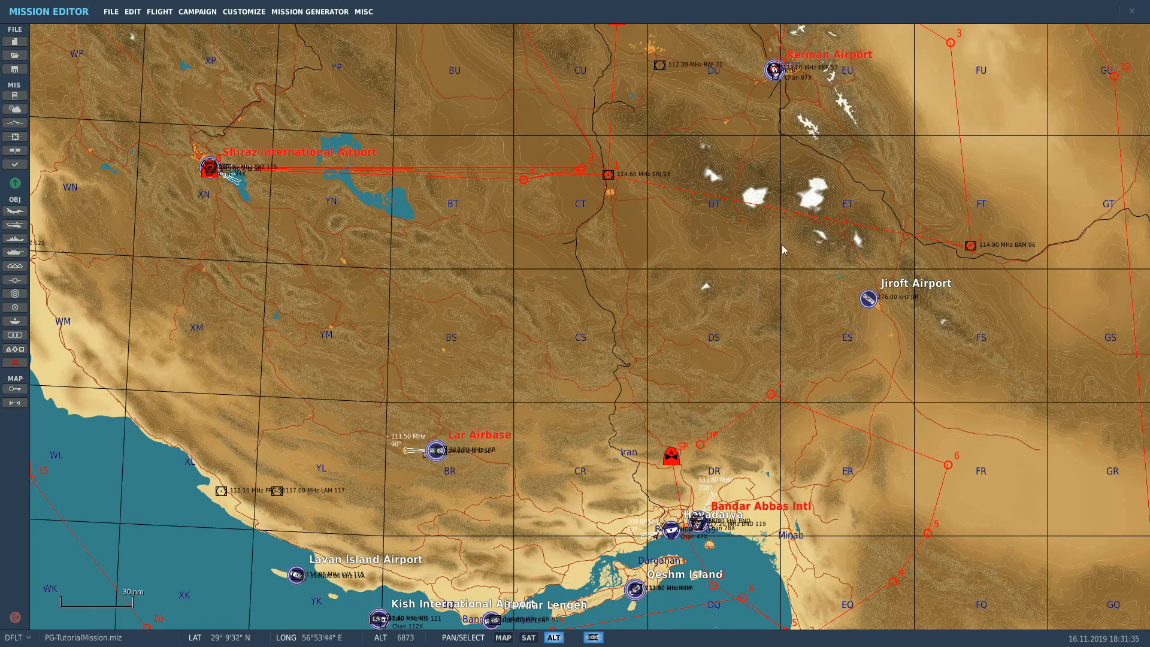
Place a new vehicle group on Larak Island, just south of the fork where the island's two inland roads meet
drag(781, 244, 691, 138)
scroll(692, 138, down, 1)
scroll(674, 288, up, 2)
scroll(676, 285, down, 1)
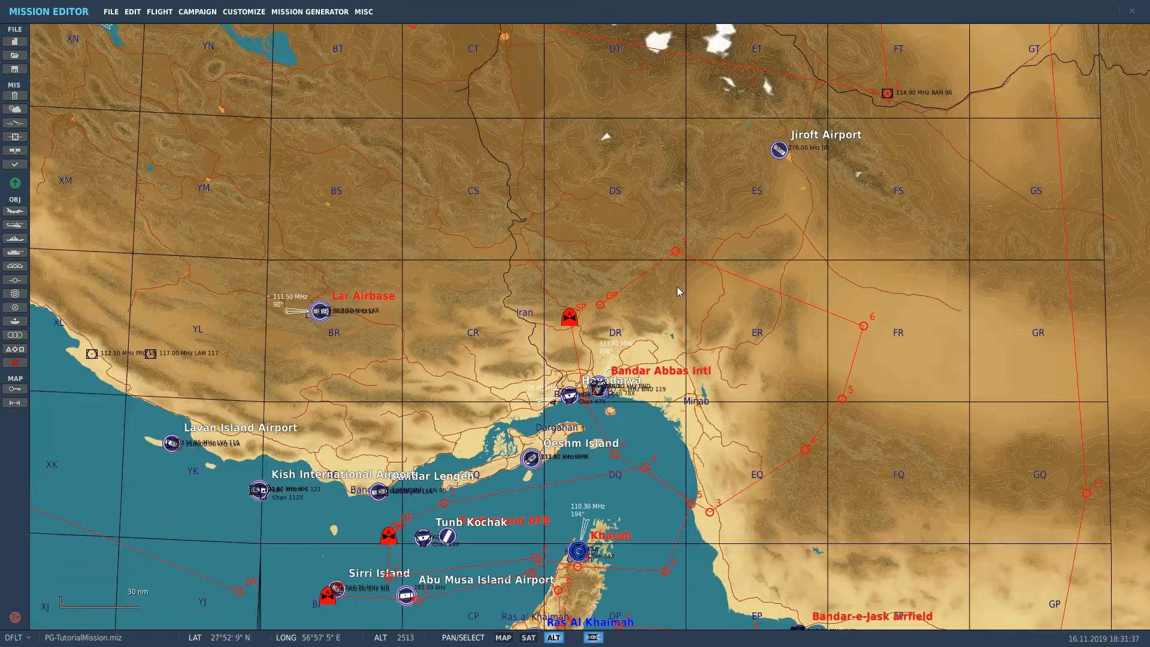
click(15, 252)
scroll(658, 400, up, 8)
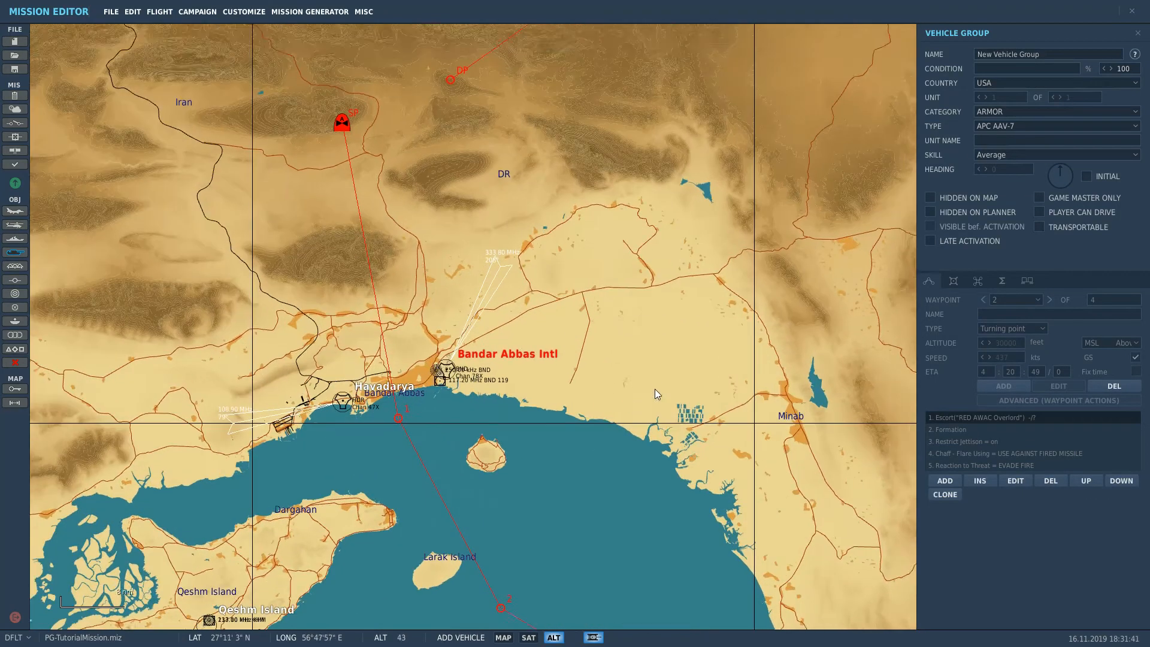
scroll(667, 330, down, 3)
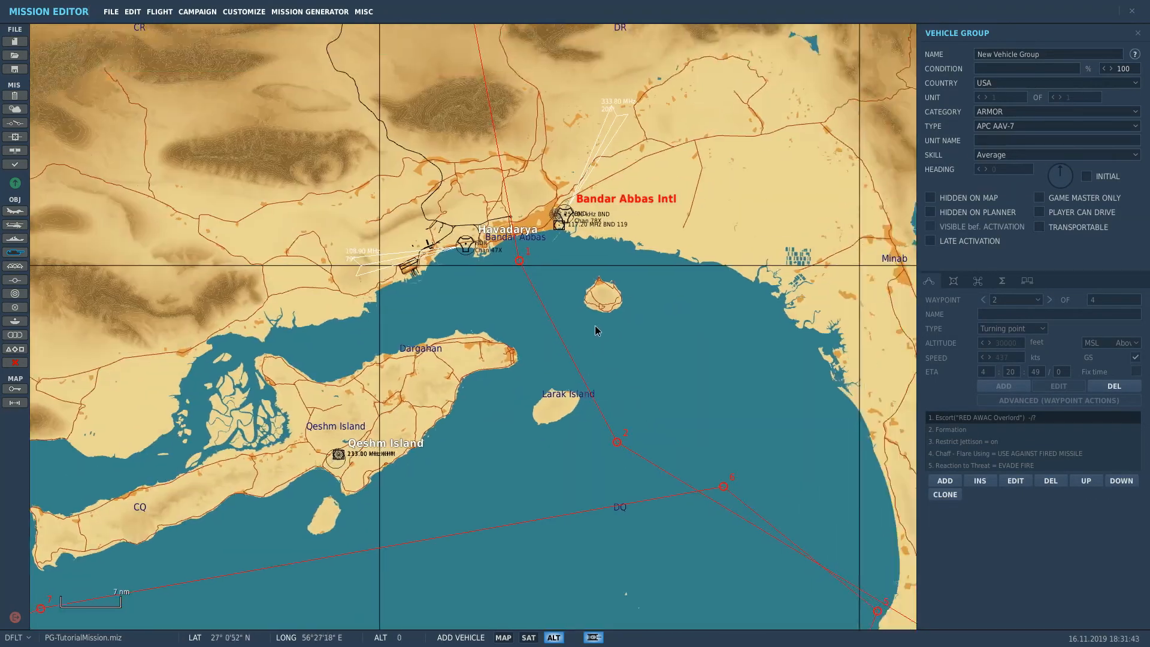
scroll(692, 246, up, 4)
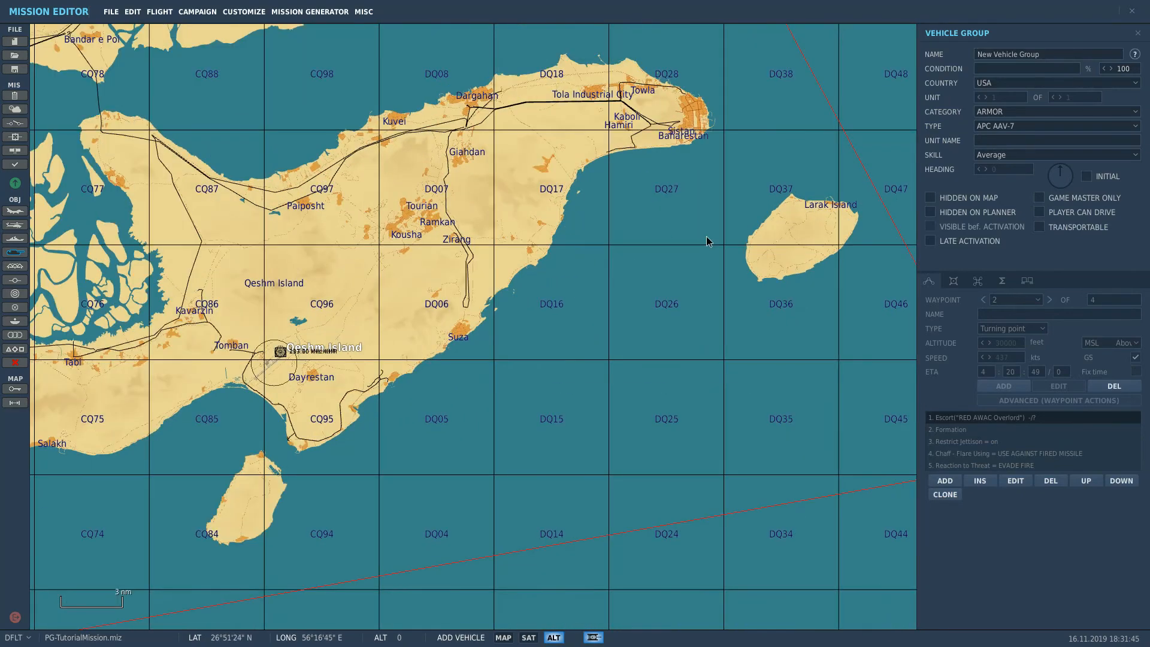
right_drag(706, 236, 579, 267)
scroll(672, 262, up, 6)
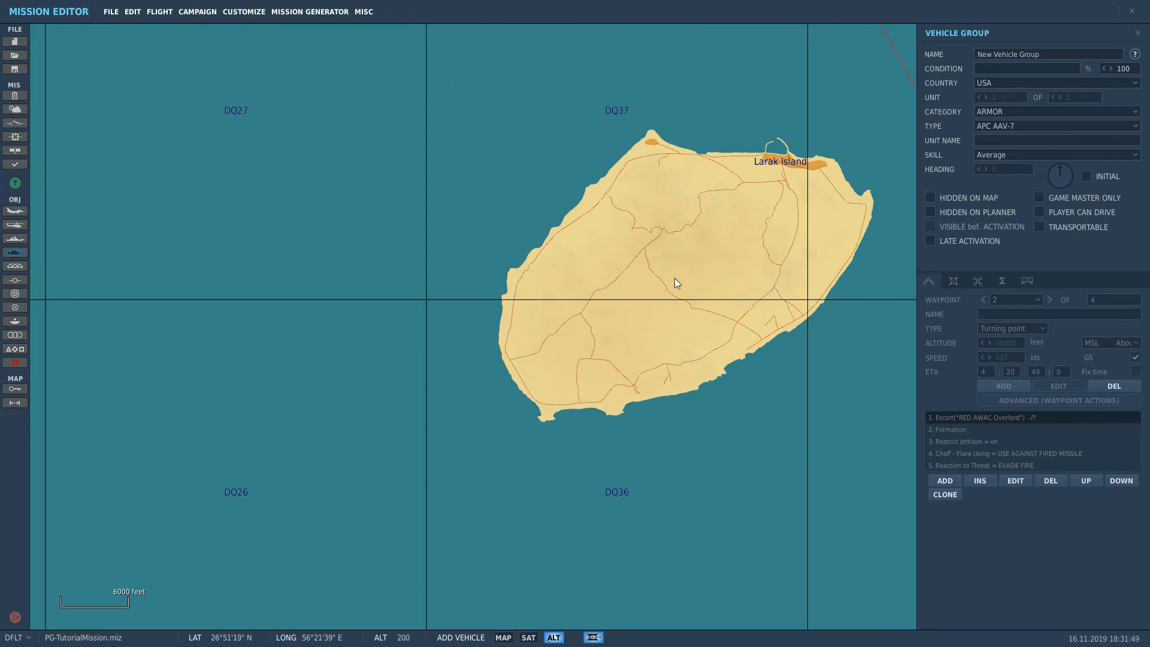
scroll(670, 263, up, 2)
scroll(663, 258, down, 2)
scroll(741, 225, up, 4)
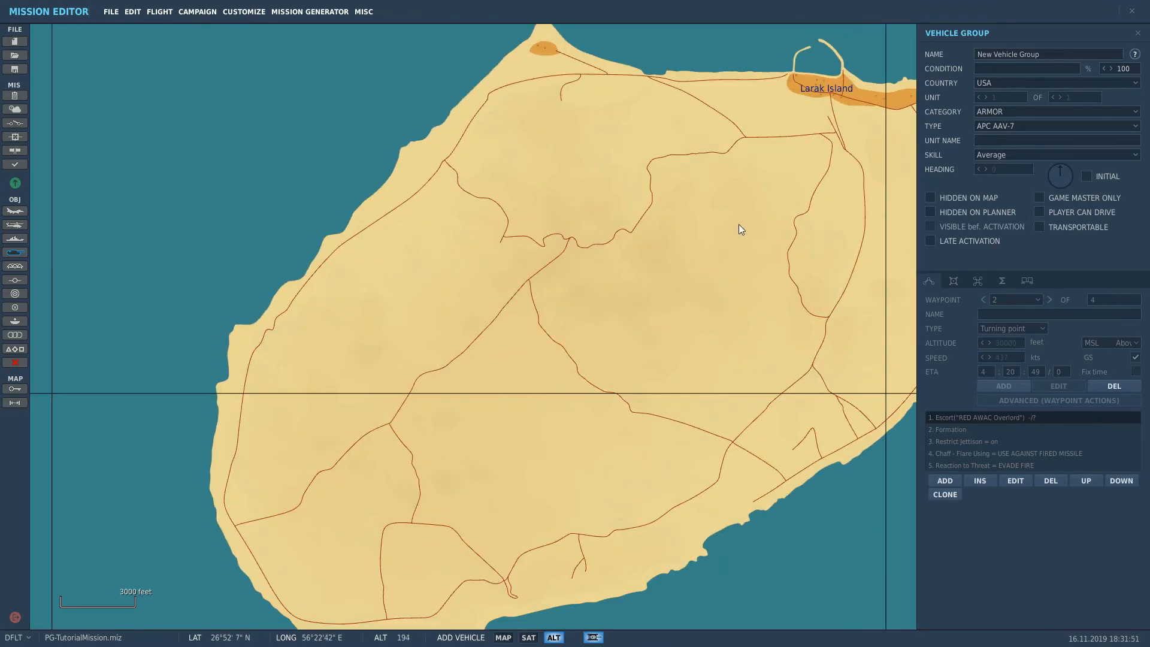
scroll(588, 177, down, 3)
scroll(565, 169, up, 6)
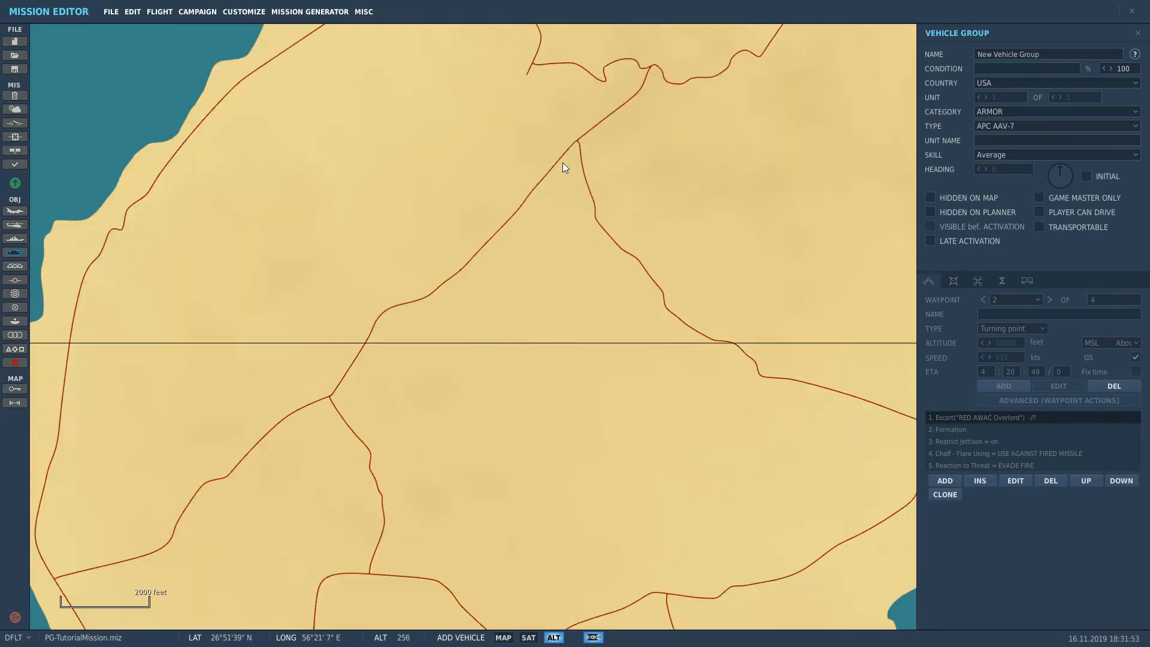
click(584, 160)
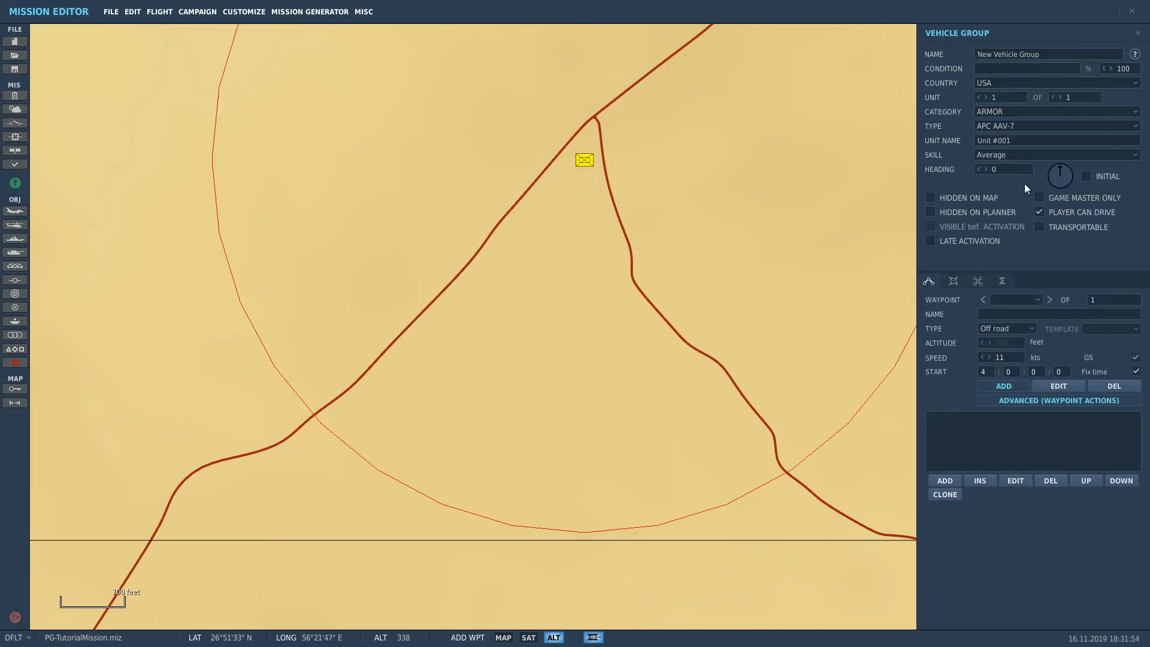
Name the vehicle group RED RADAR SITE1, checking the prefix against the detection group filter in the Tutorial Lua script
drag(1075, 53, 873, 59)
text(RED RADAR)
key(alt+Tab)
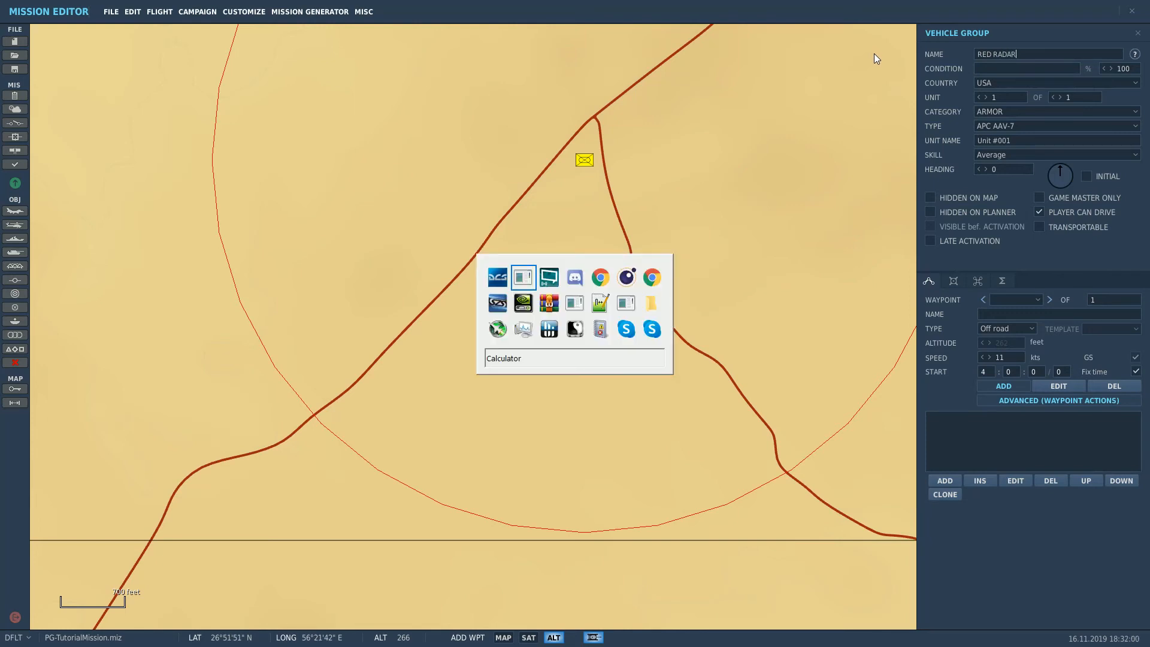
key(alt+Tab)
key(alt+Tab)
key(alt+Tab)
key(alt+Tab)
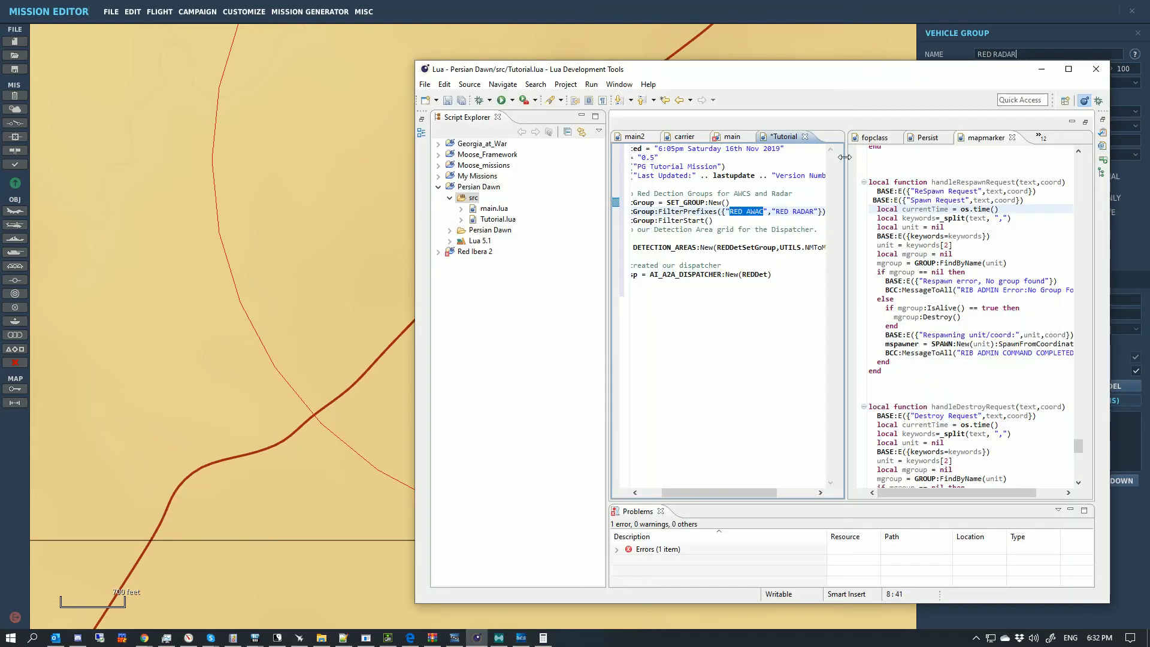
click(920, 6)
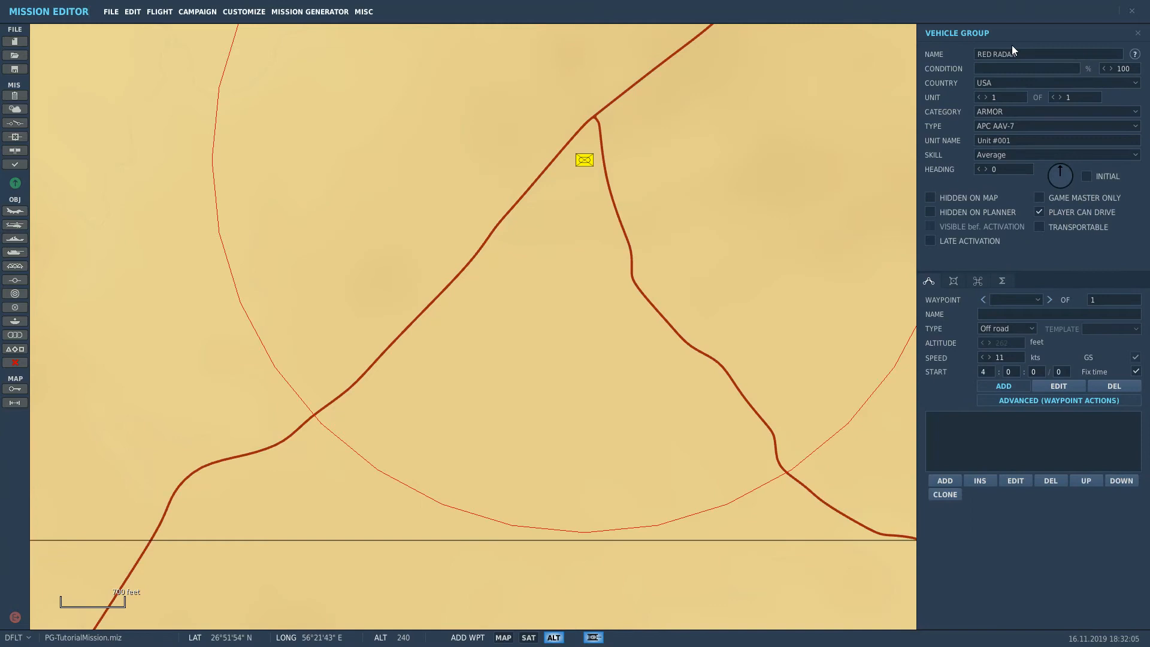
Set the radar group's country to Iran and its category to AIR DEFENCE
click(1020, 83)
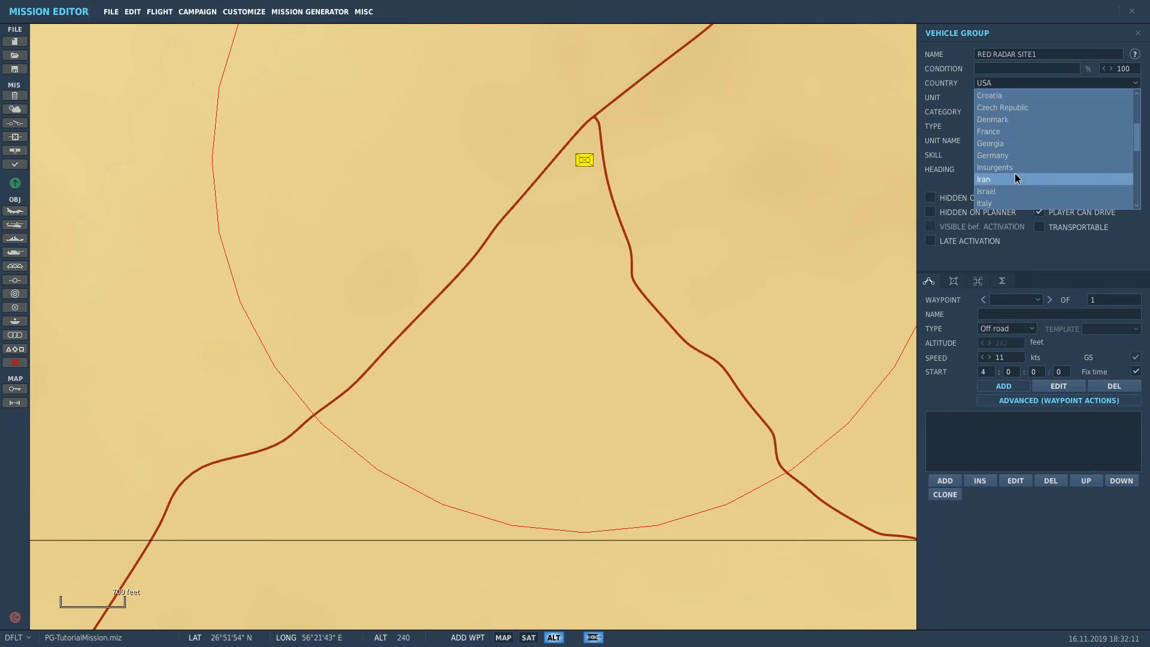
click(1016, 178)
click(1030, 112)
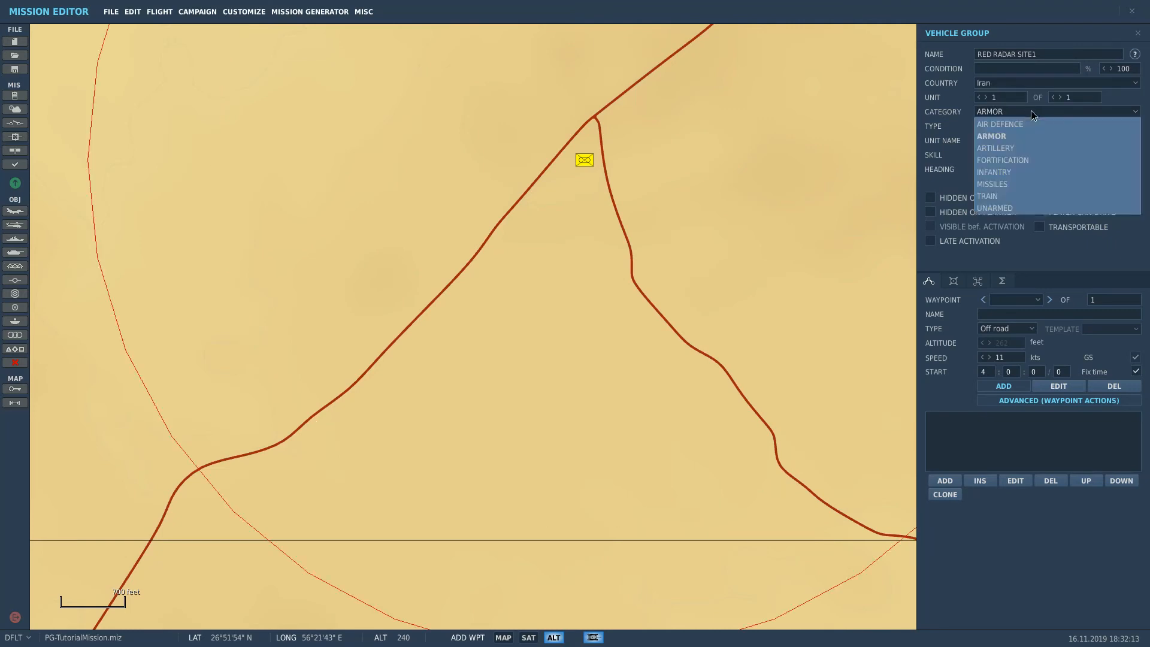
click(1023, 120)
Look through Iran's air defence unit types for an early warning radar
click(1042, 126)
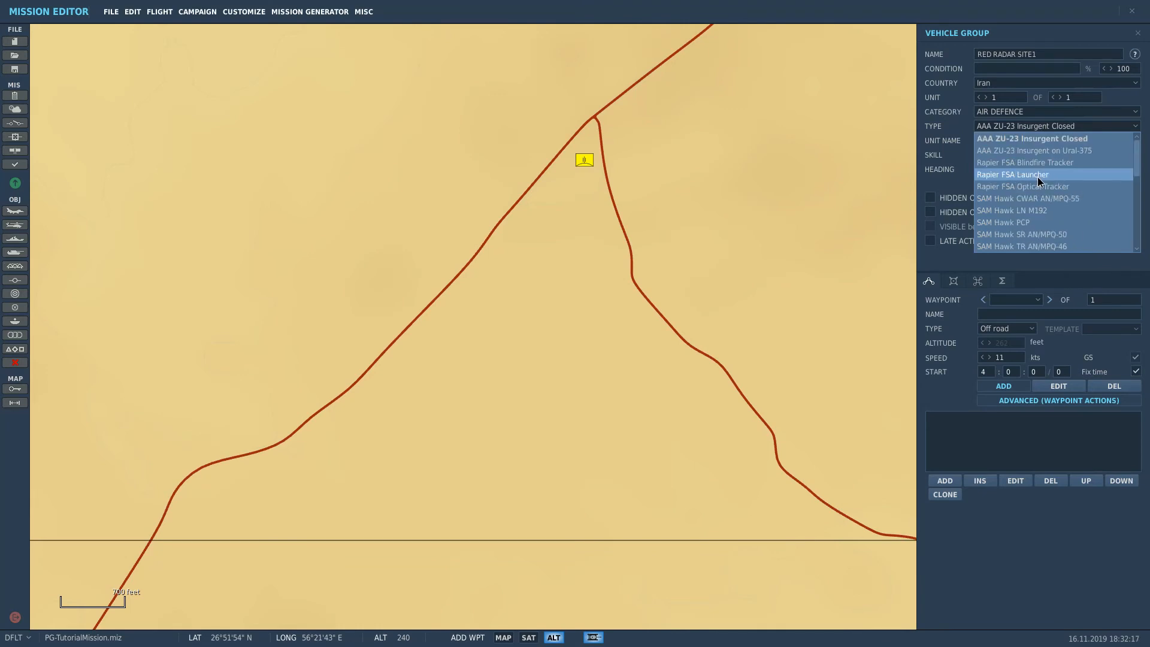
scroll(1091, 179, down, 3)
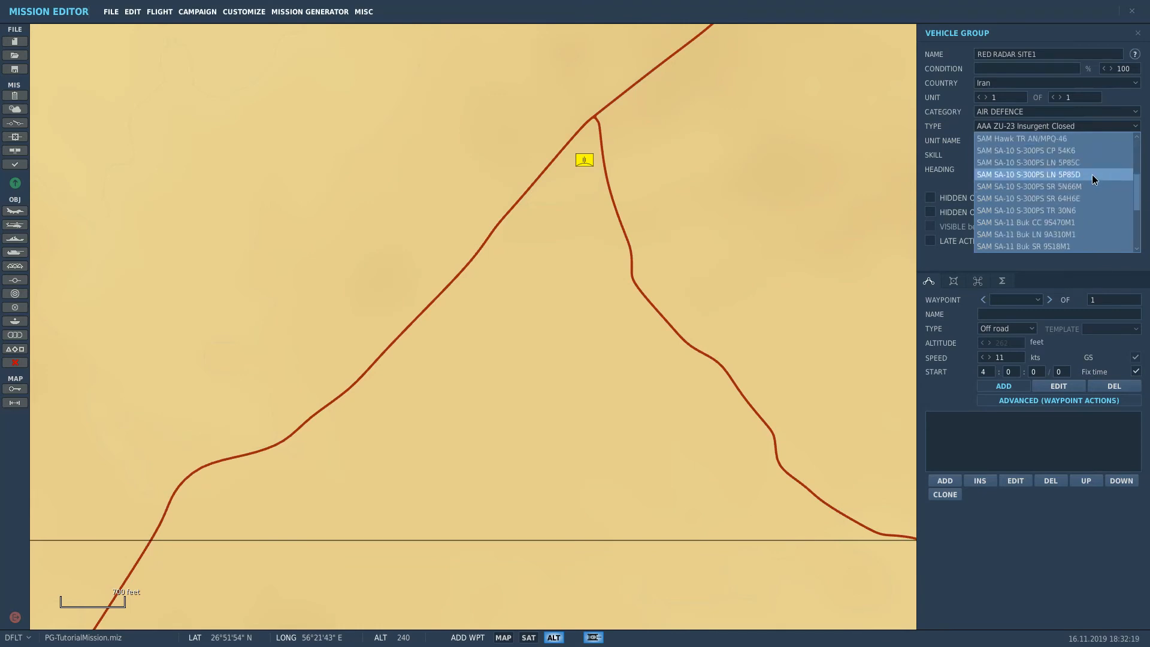
scroll(1091, 176, down, 3)
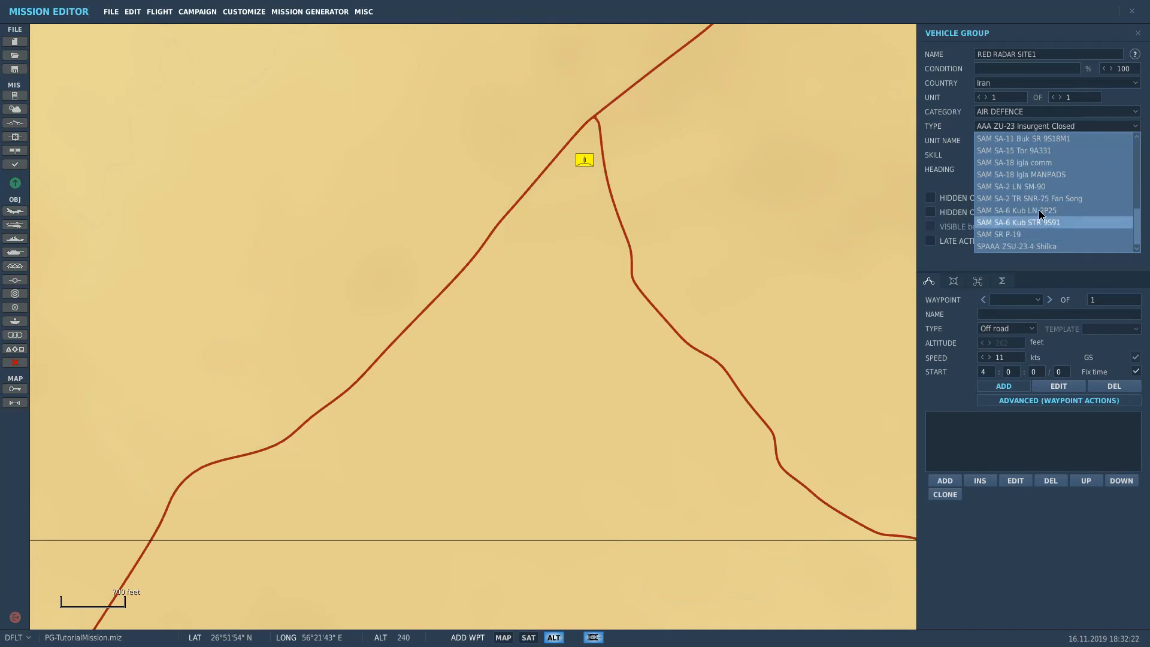
scroll(1053, 216, up, 3)
scroll(1053, 213, up, 3)
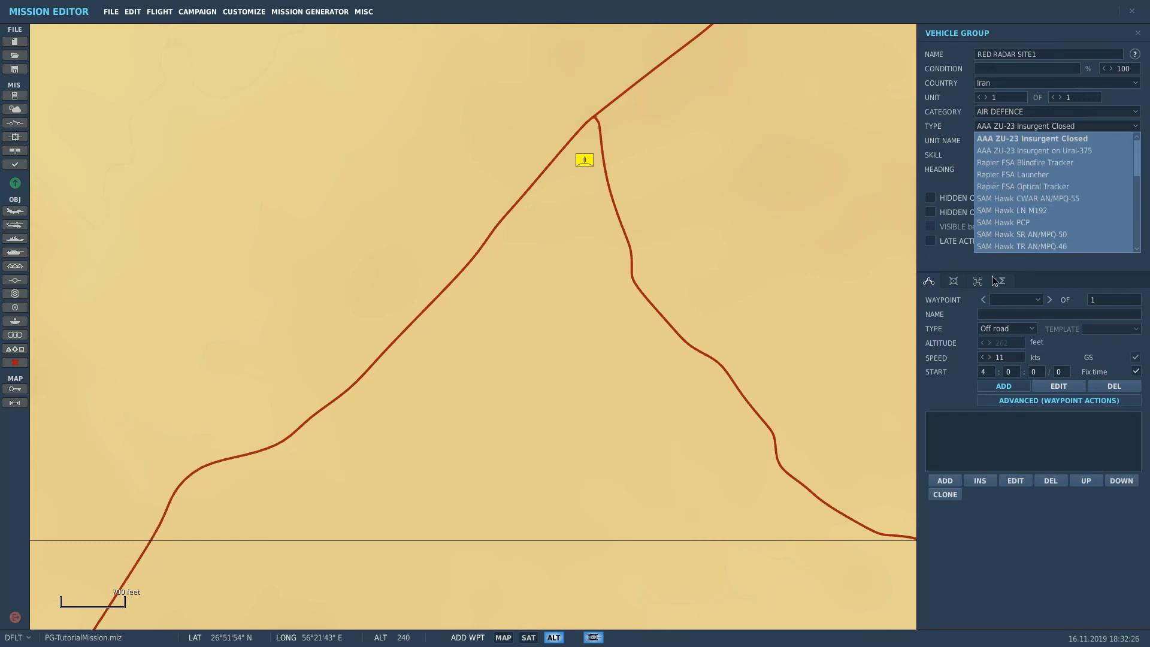
click(994, 97)
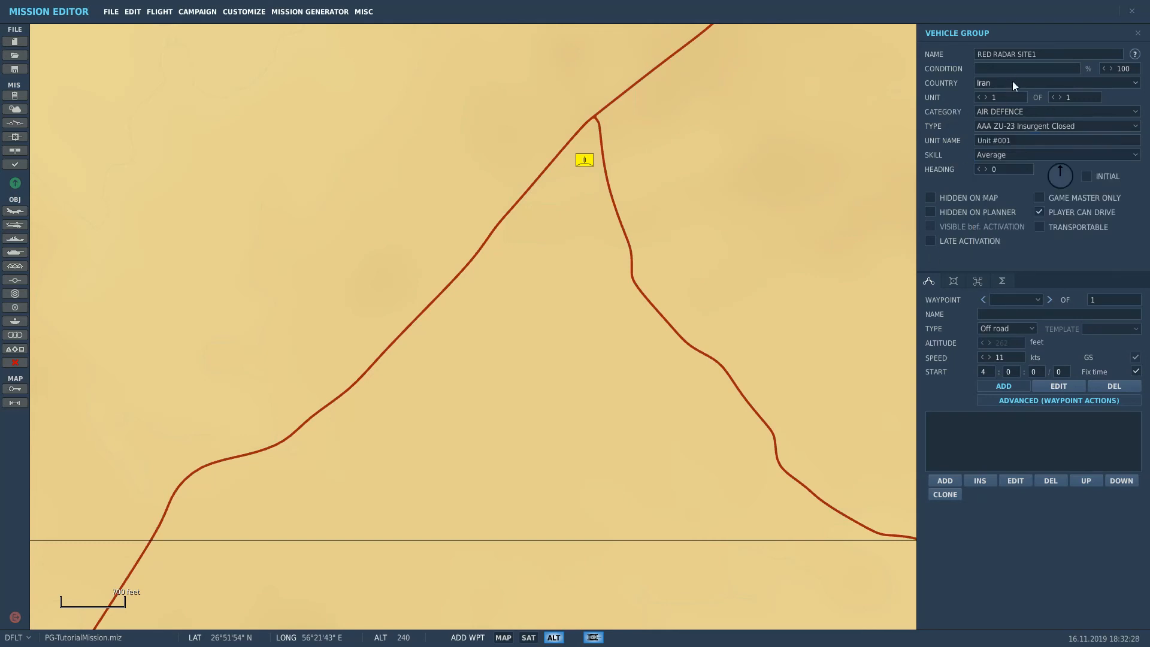
Change the group's country to Russia and set its unit type to EWR 1L13
click(1012, 81)
click(1018, 102)
click(1027, 125)
scroll(1034, 183, down, 5)
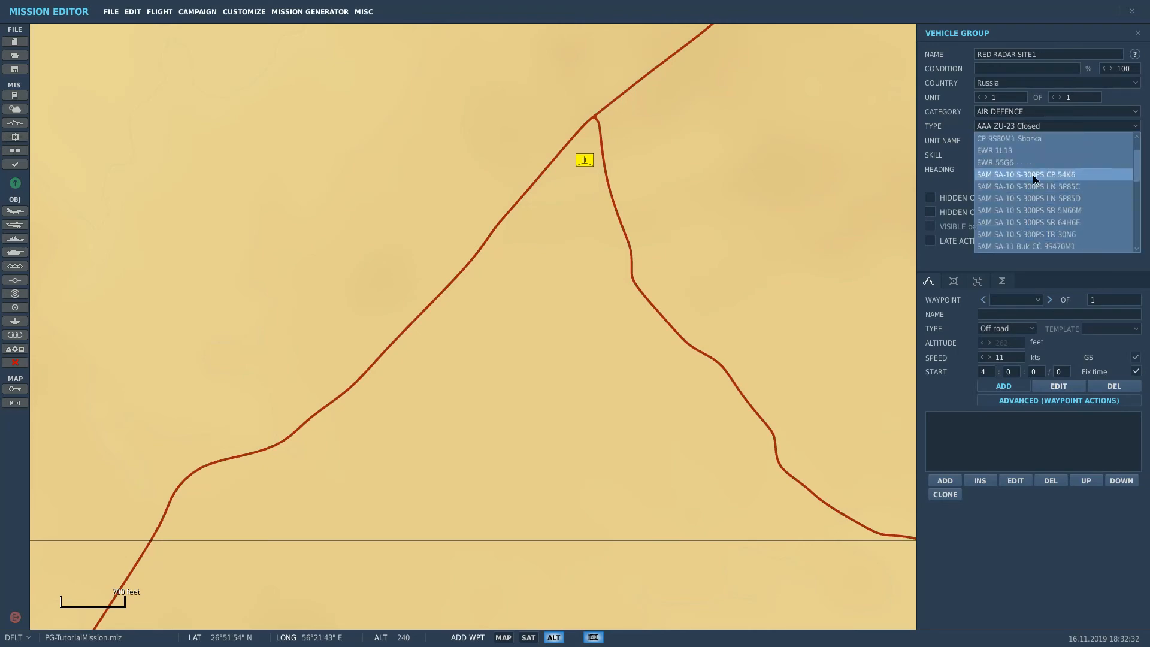
click(1028, 155)
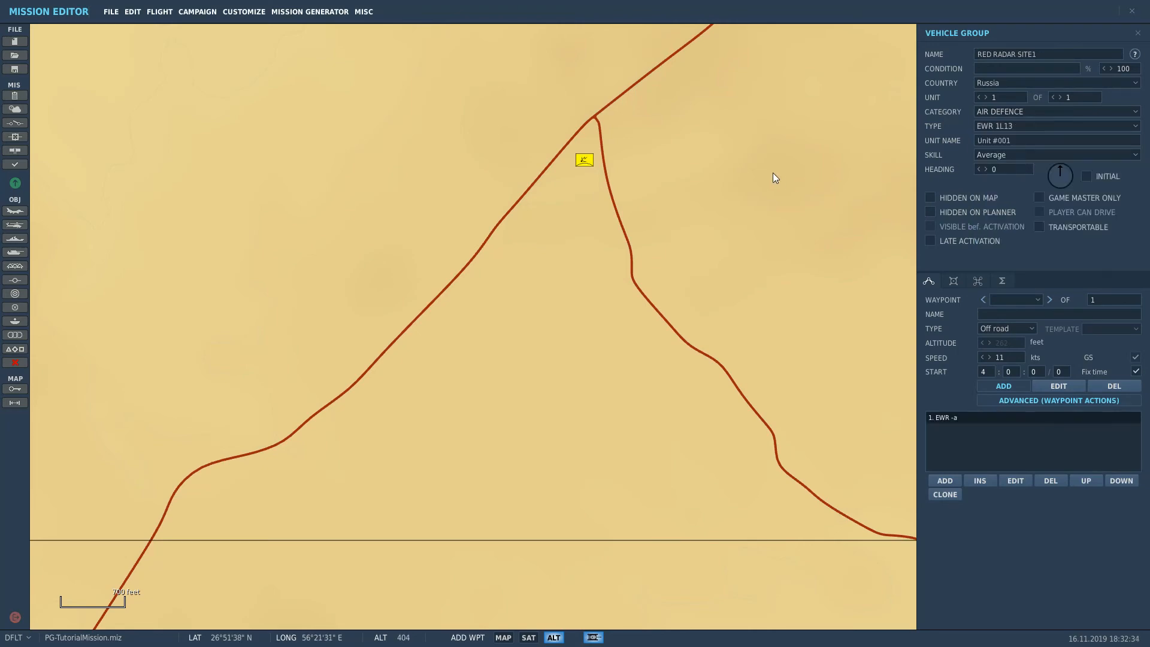
Examine the Larak Island radar's coverage circle against the surrounding airfields, coastline and flight routes
scroll(772, 172, down, 6)
scroll(778, 175, down, 5)
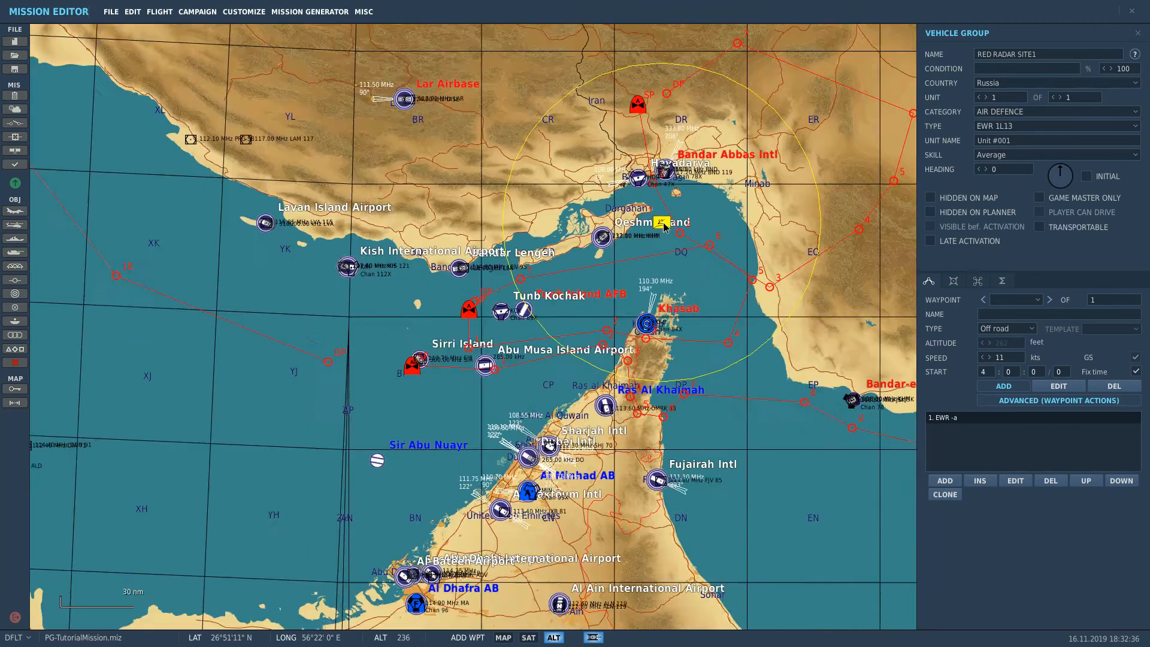
scroll(664, 226, up, 1)
scroll(668, 221, down, 2)
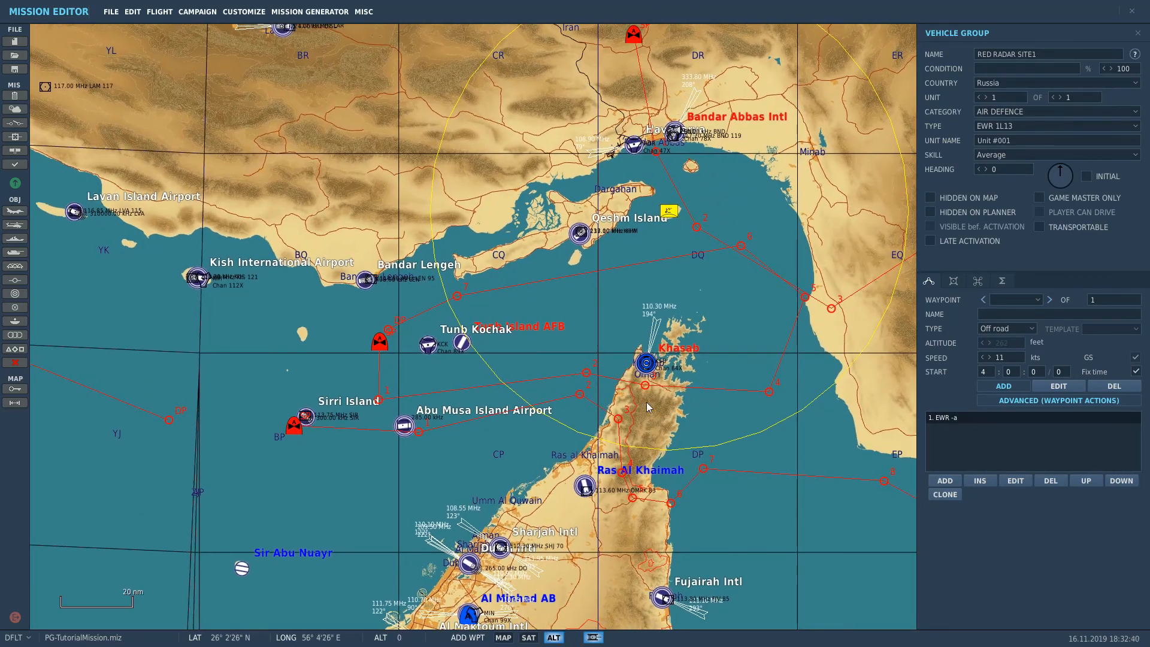
scroll(664, 219, down, 2)
scroll(654, 223, down, 2)
scroll(704, 294, up, 5)
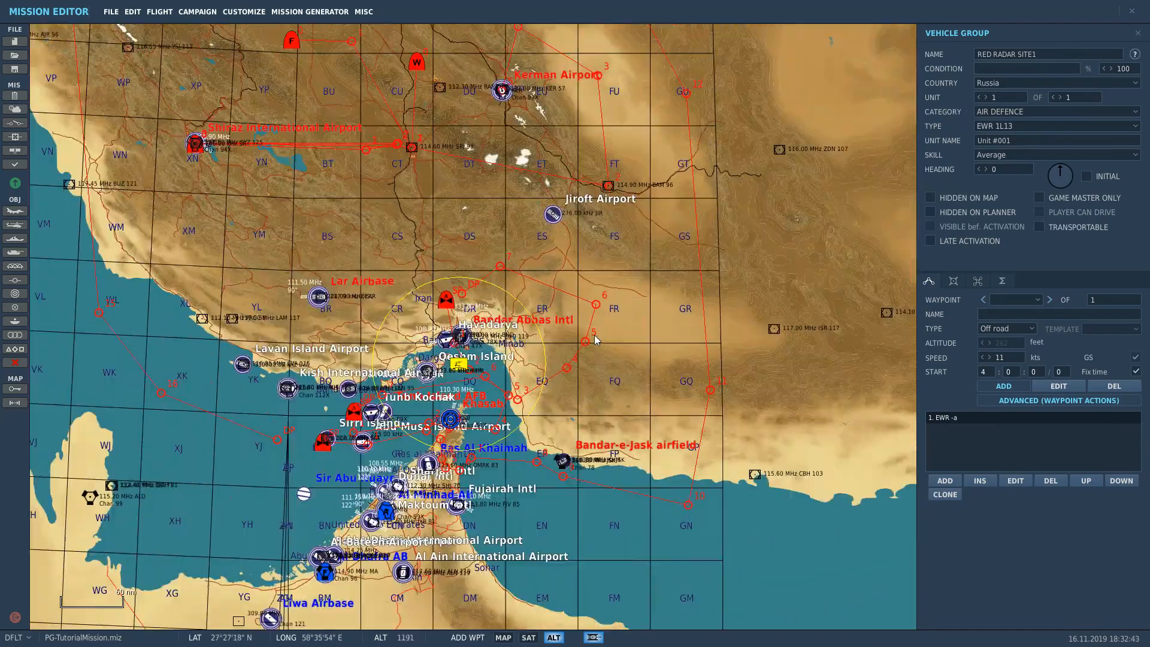
scroll(704, 294, up, 4)
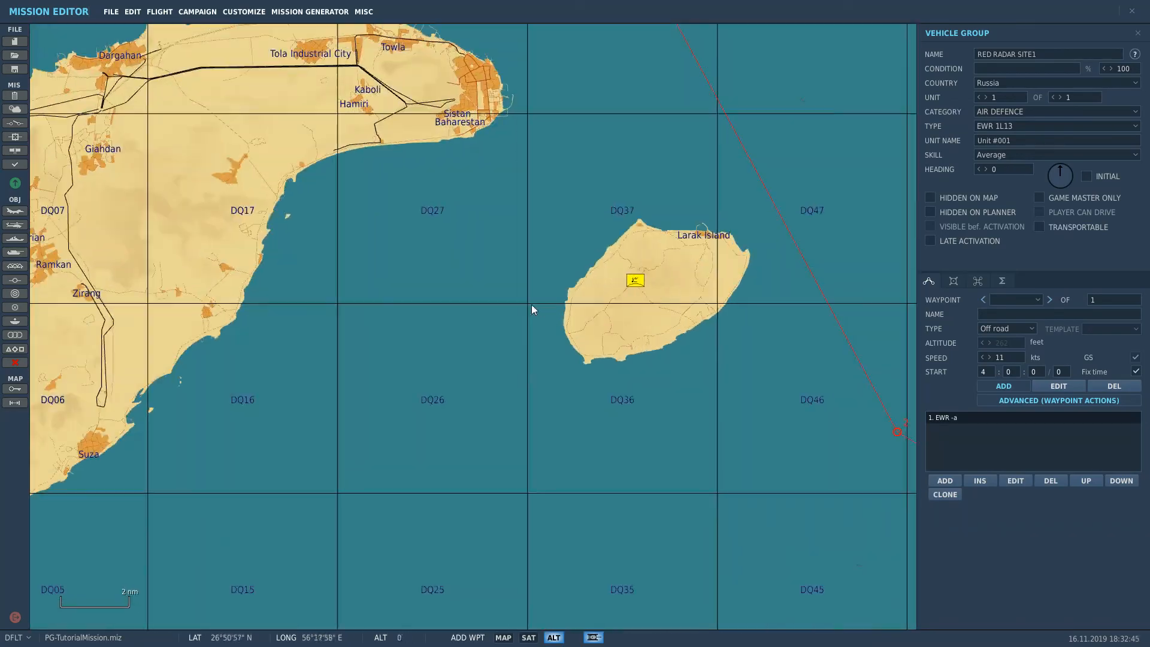
scroll(526, 287, down, 3)
scroll(746, 277, down, 4)
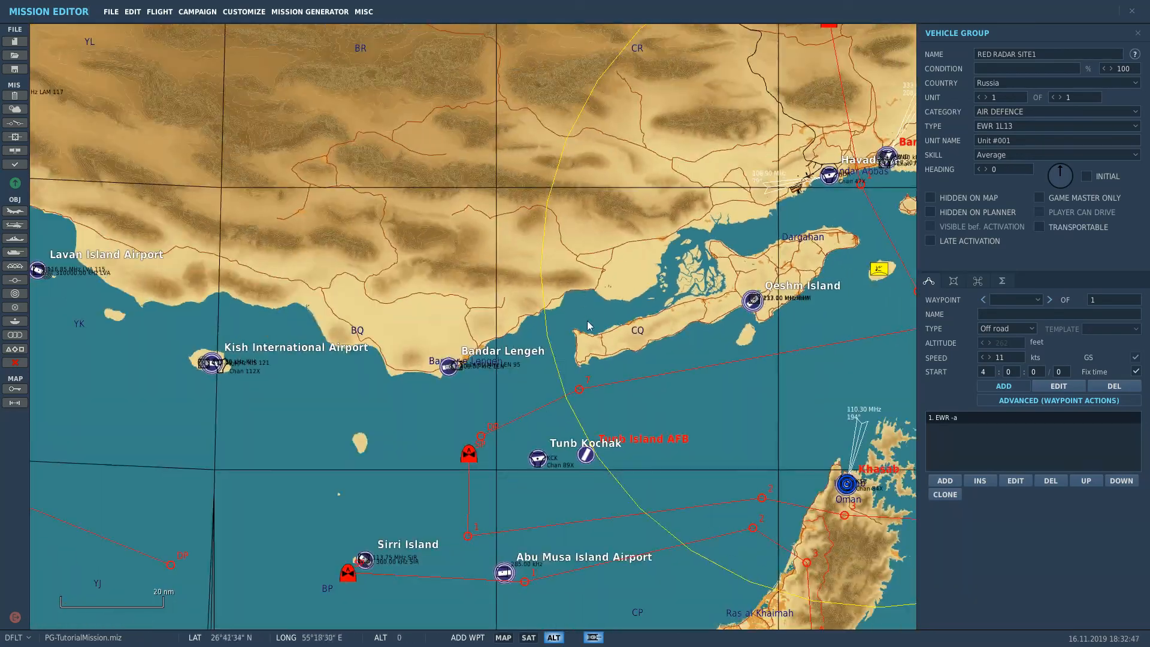
Paste a copy of the radar group northeast of the Bandar Lengeh runway and name it RED RADAR SITE2
scroll(556, 349, up, 2)
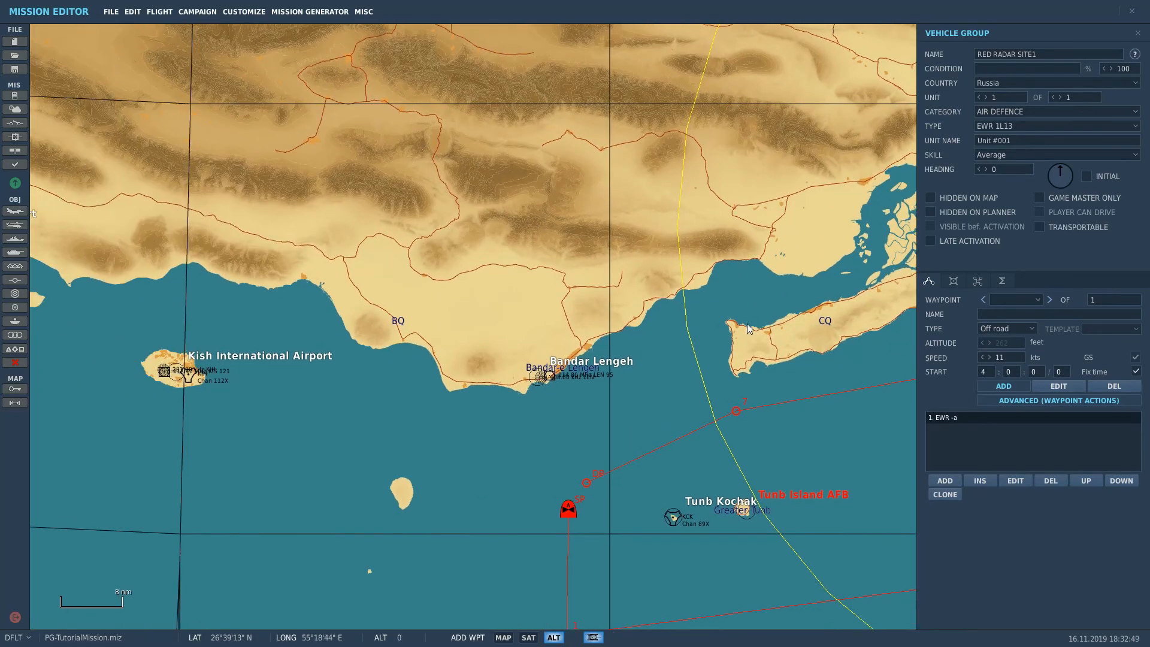
scroll(557, 387, up, 2)
scroll(560, 389, up, 4)
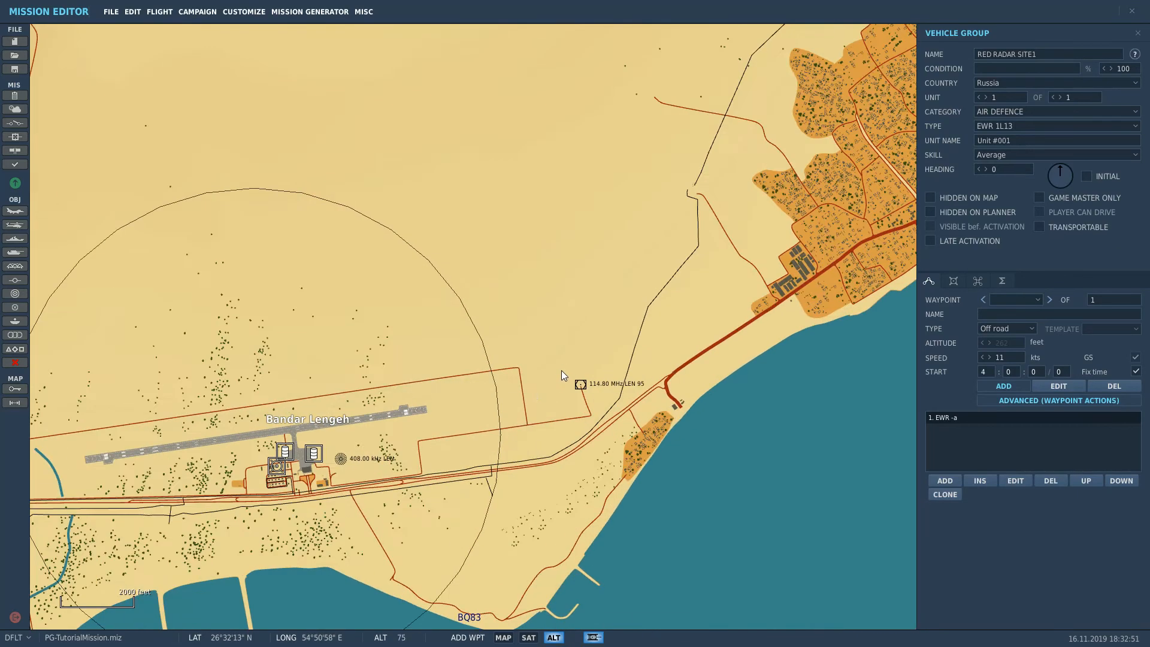
right_drag(563, 365, 745, 301)
scroll(674, 322, down, 1)
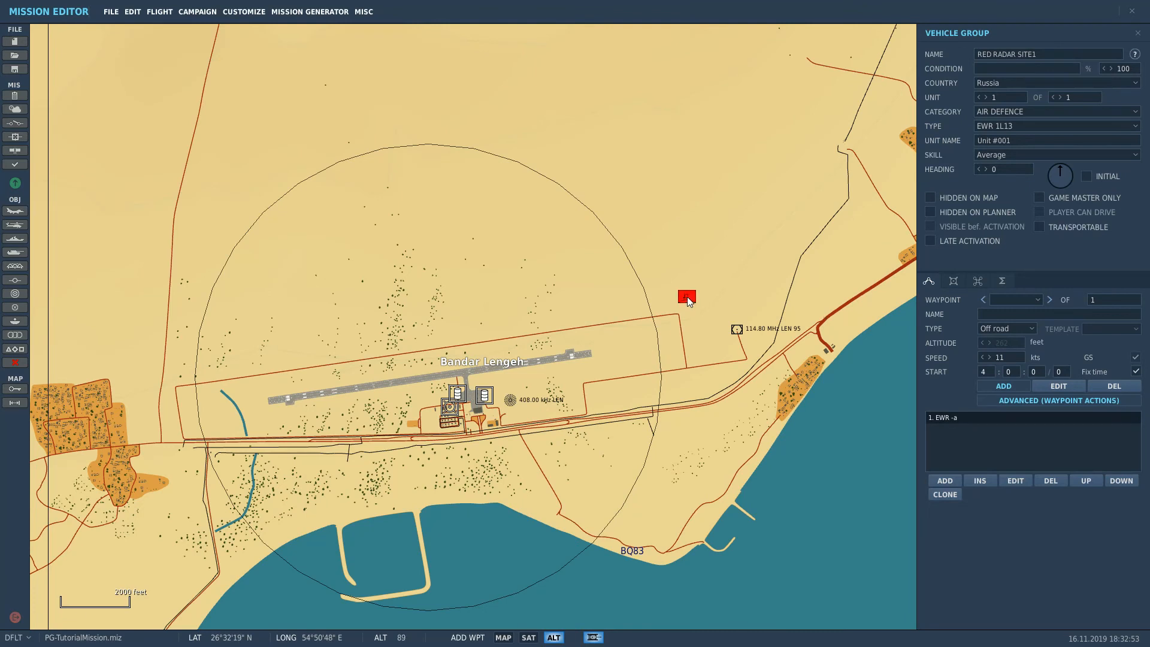
click(688, 298)
click(1114, 385)
click(1052, 387)
drag(687, 297, 714, 300)
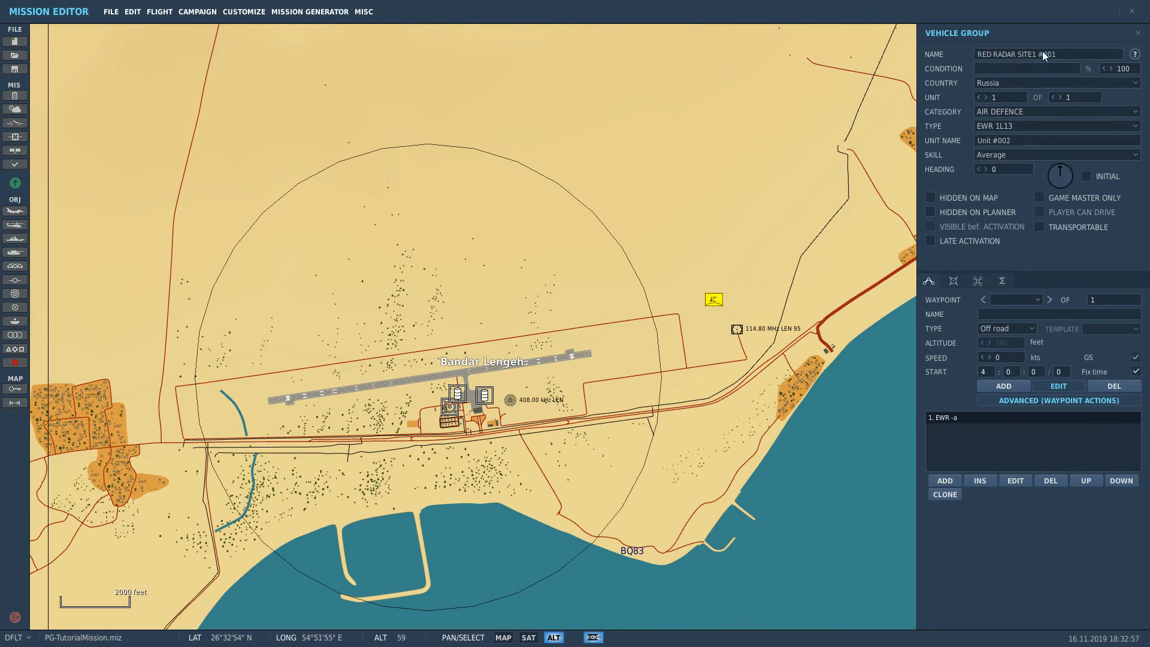
Examine the coverage circle of RED RADAR SITE2 and the area east of it around Larak Island and Khasab
scroll(672, 293, down, 4)
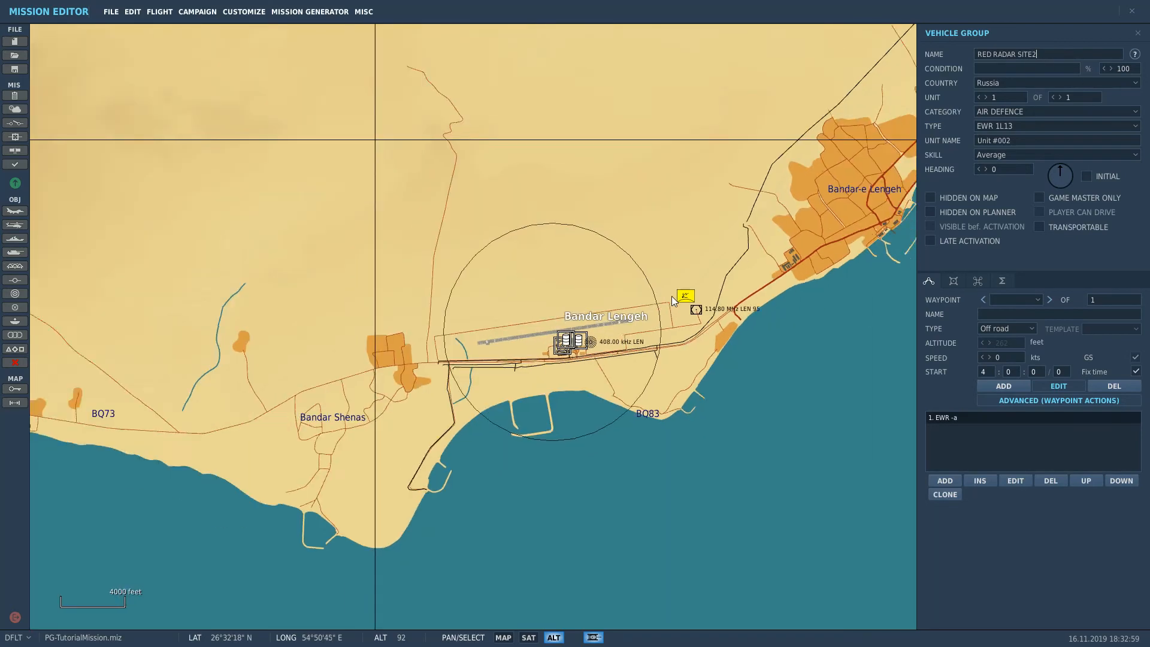
scroll(597, 288, down, 6)
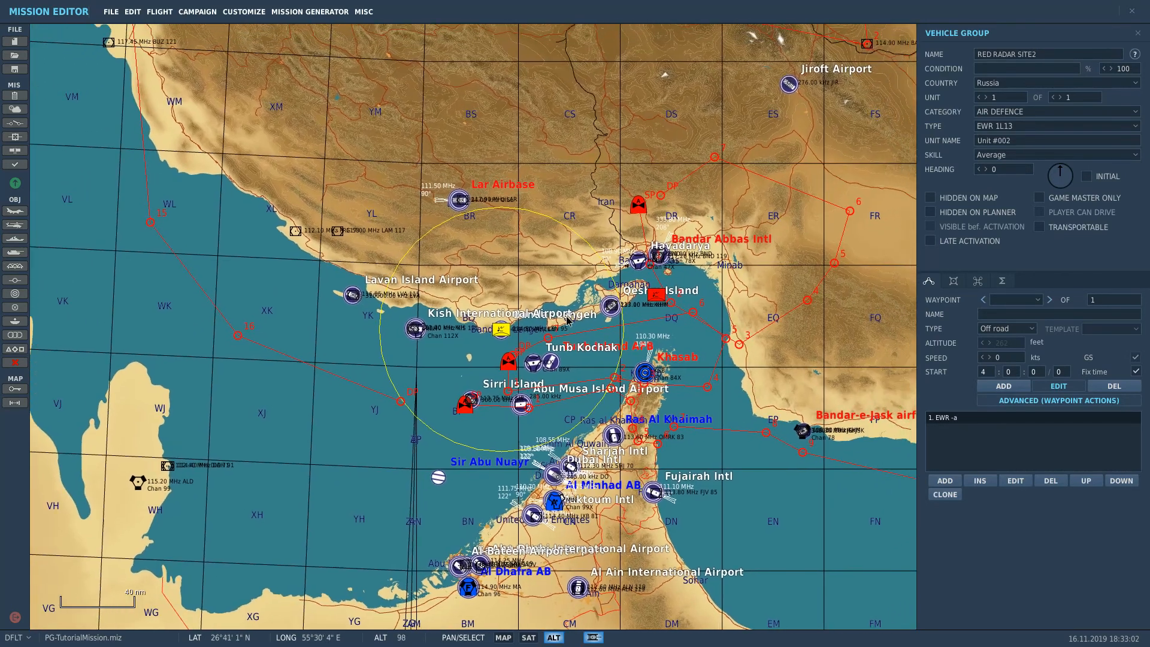
drag(566, 317, 595, 306)
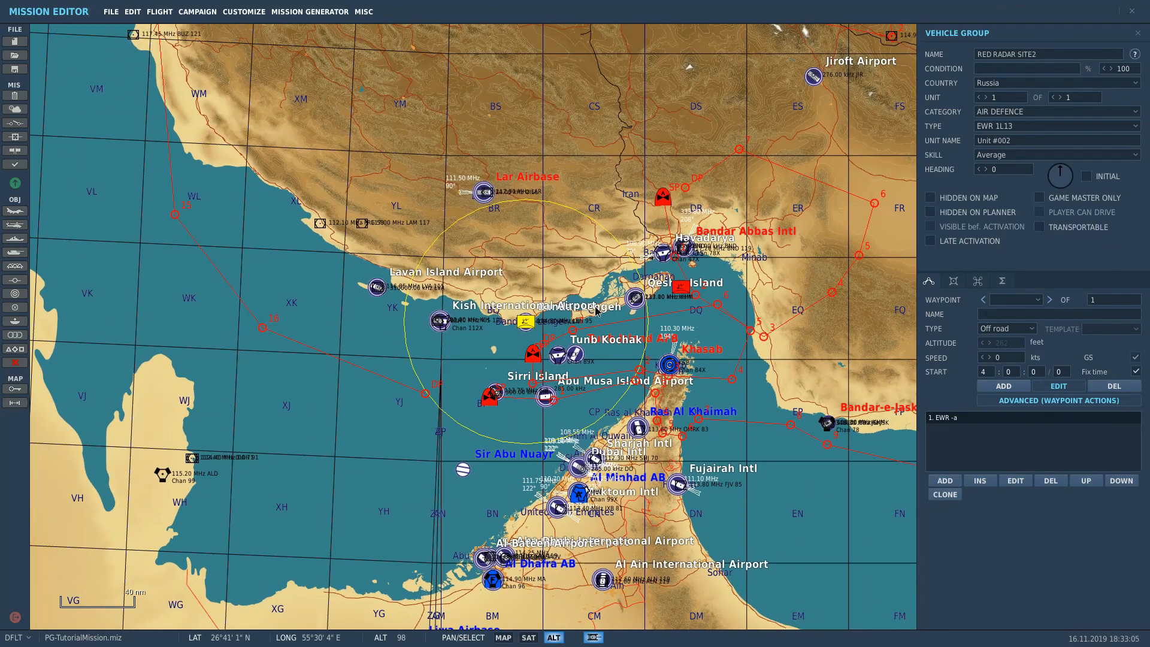
scroll(595, 310, up, 2)
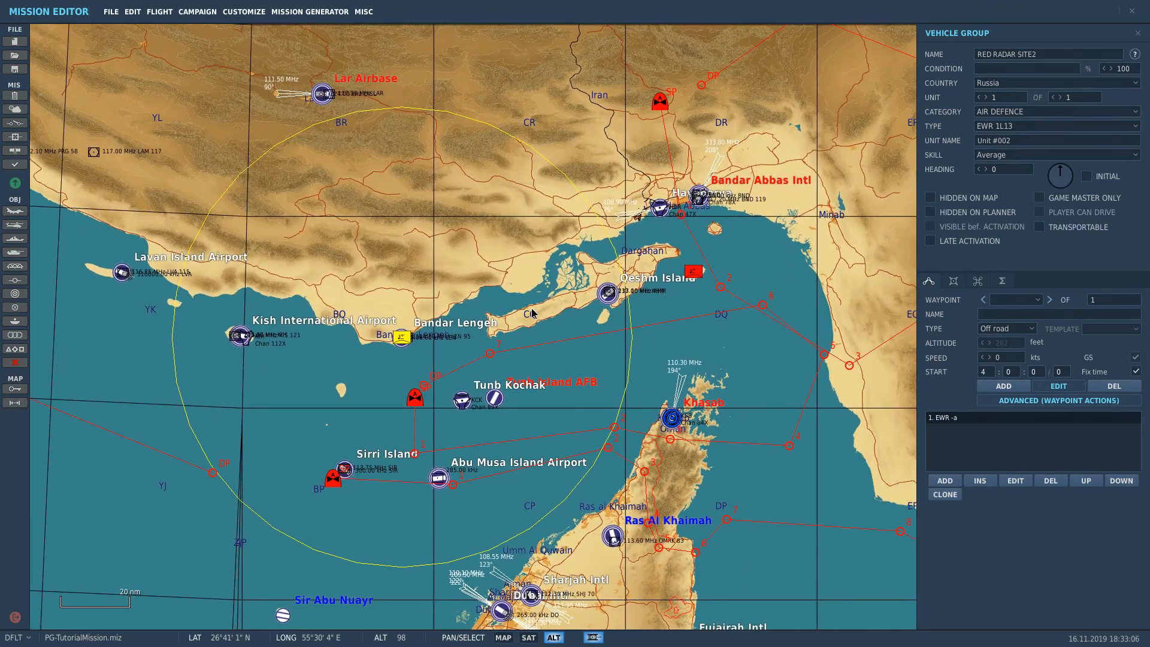
drag(532, 312, 577, 296)
drag(662, 306, 523, 283)
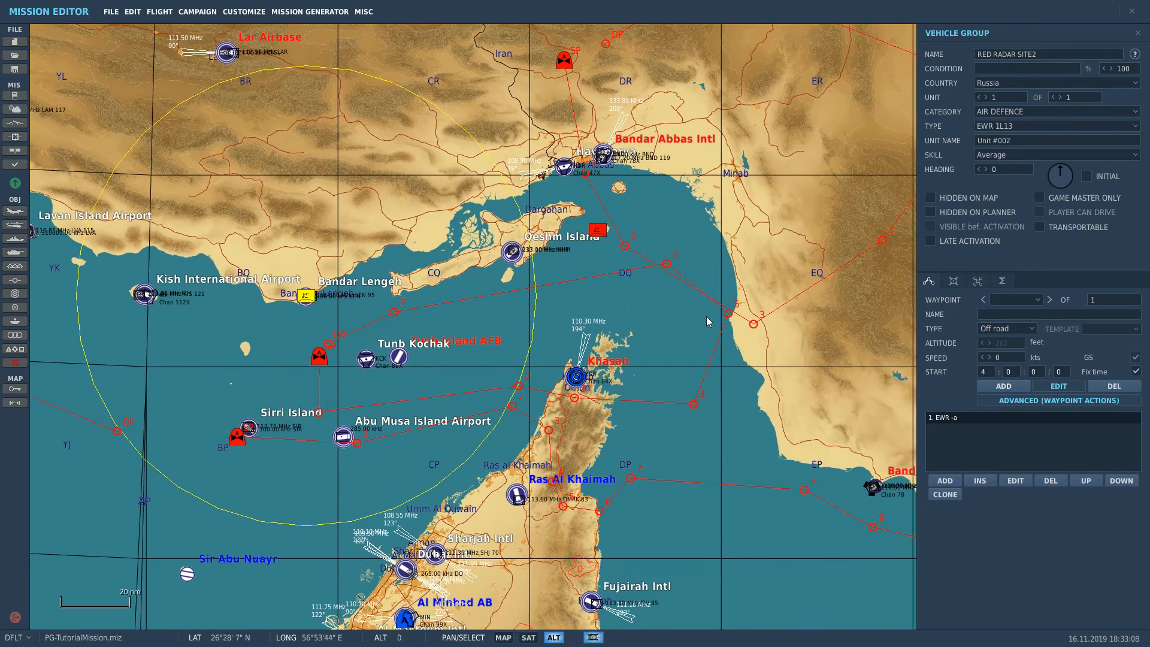
drag(707, 317, 624, 294)
scroll(523, 176, up, 3)
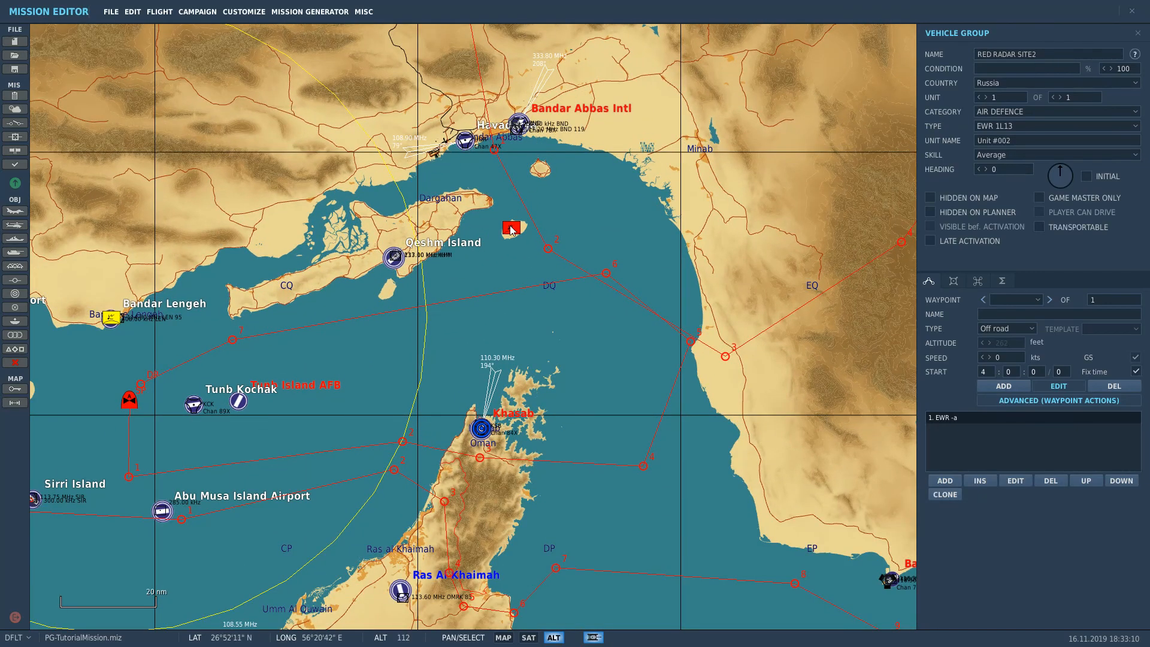
Paste a copy of the Russian EWR 1L13 radar group on the coast just north of Bandar-e-Jask airfield
click(511, 229)
drag(706, 389, 671, 307)
scroll(675, 310, down, 3)
scroll(674, 309, up, 1)
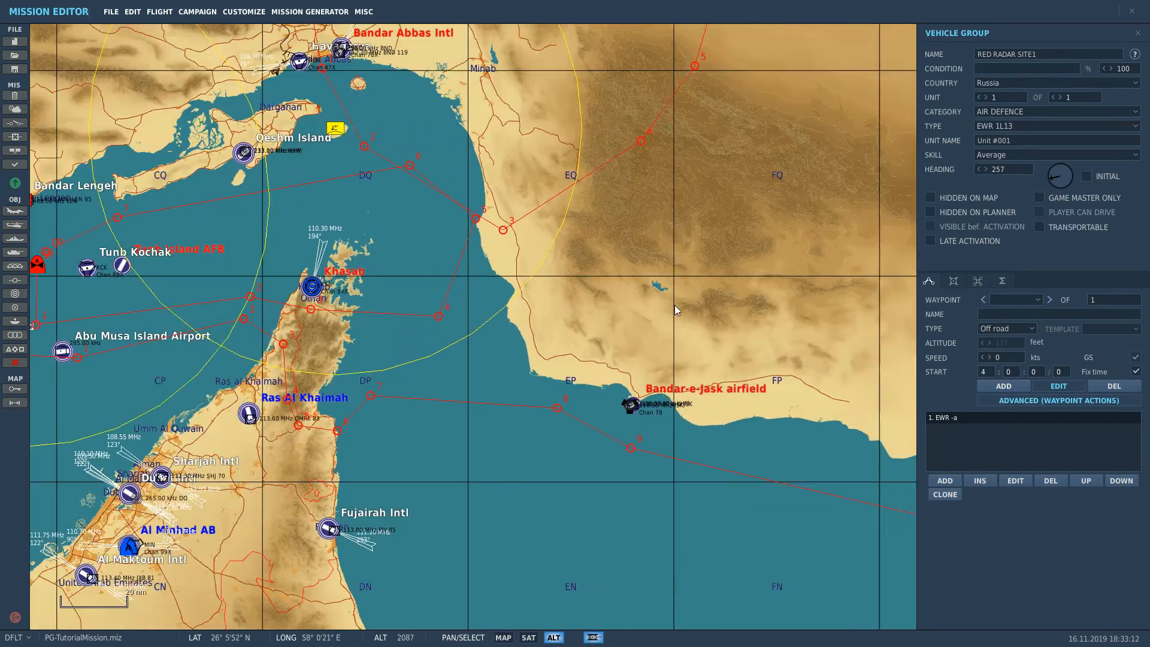
scroll(636, 394, up, 7)
scroll(641, 333, down, 2)
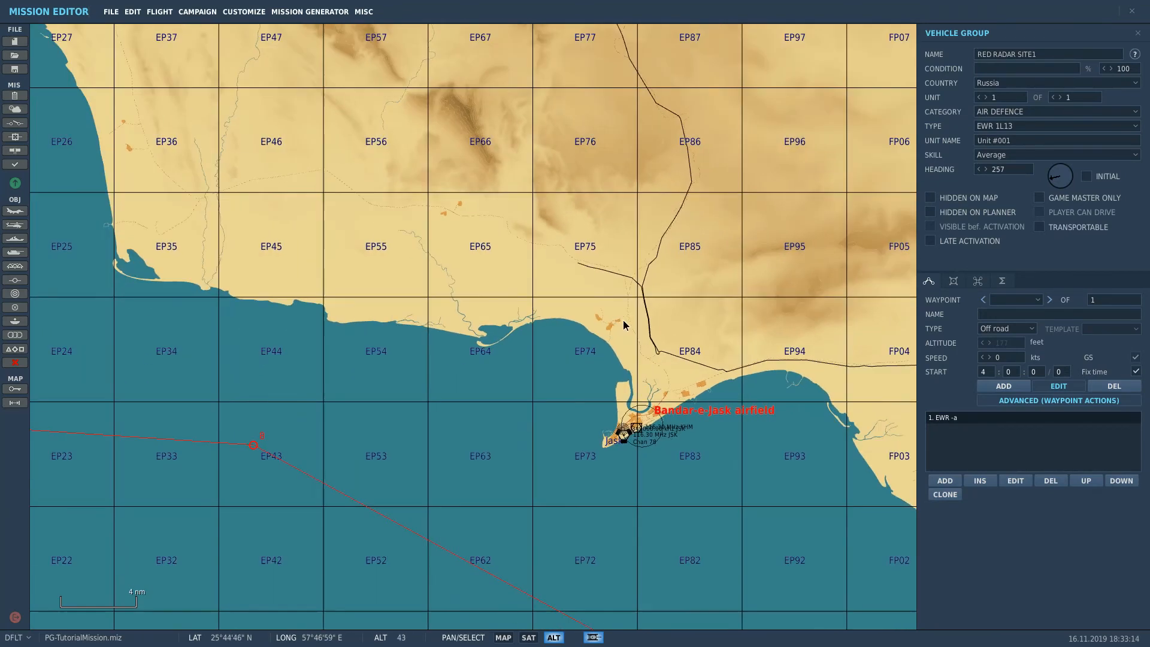
click(634, 330)
Examine the new Bandar-e-Jask radar's coverage circle against the gulf, the Khasab peninsula and the surrounding flight routes
scroll(636, 338, down, 2)
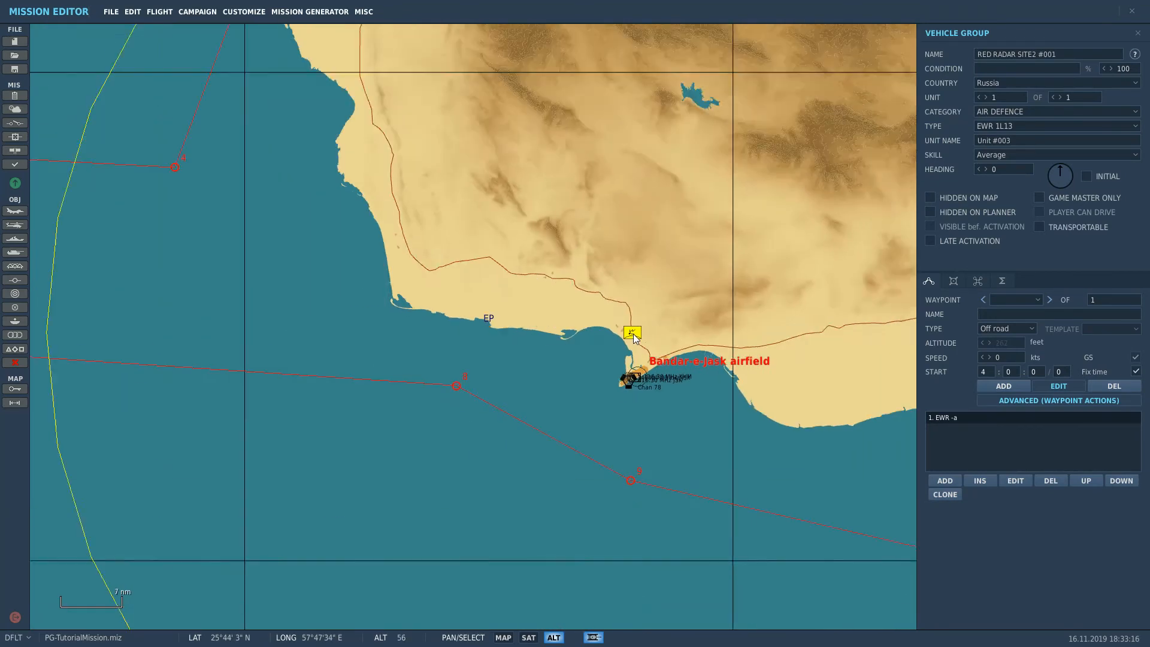
scroll(634, 337, down, 4)
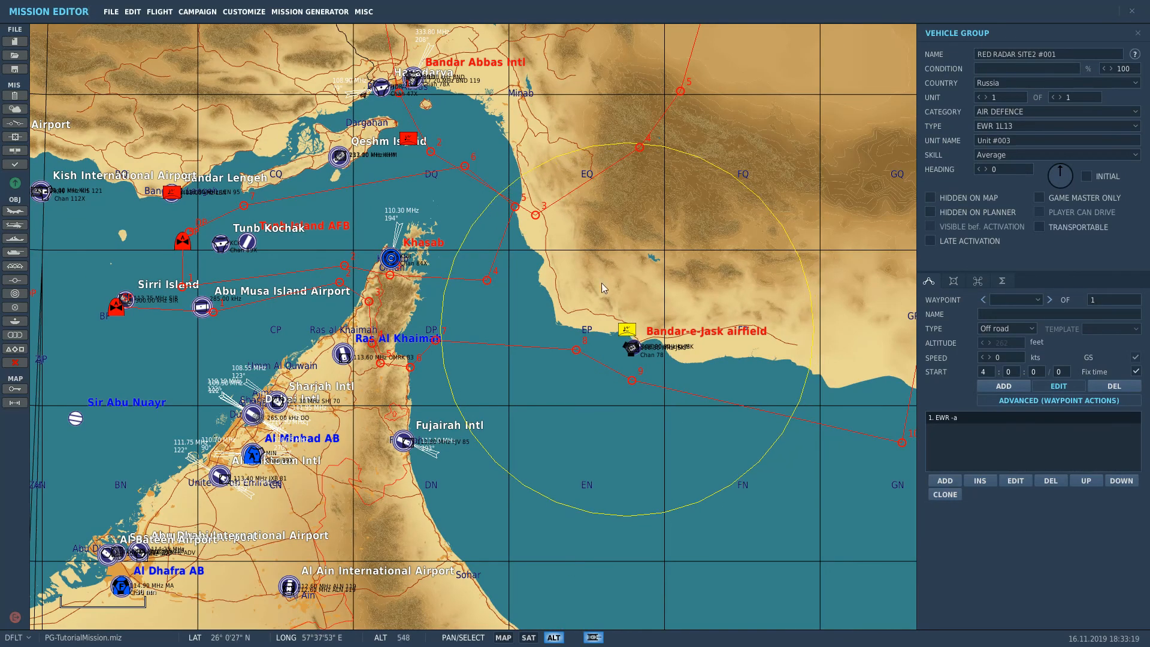
scroll(600, 280, up, 2)
scroll(602, 279, down, 4)
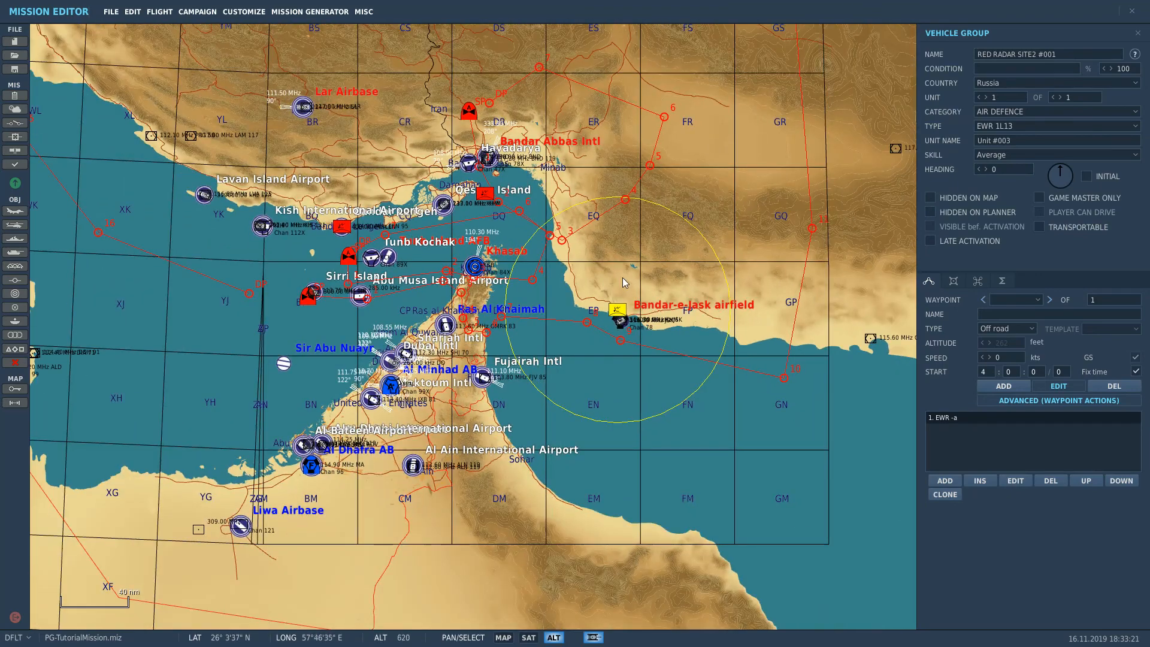
scroll(632, 276, up, 2)
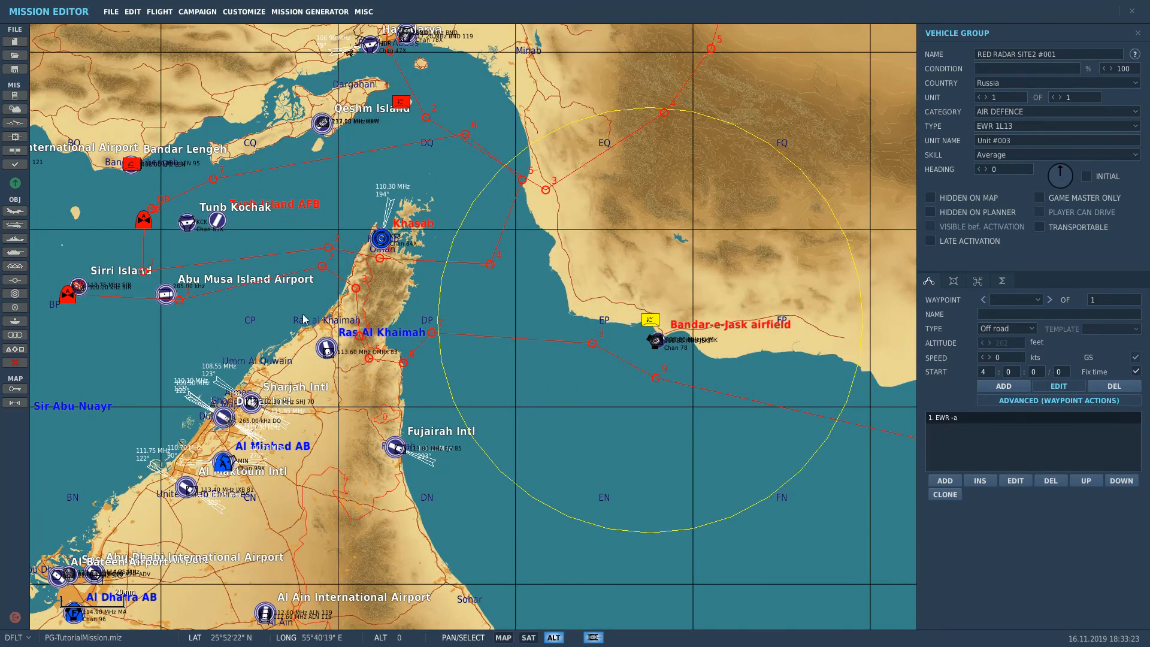
drag(301, 279, 483, 297)
scroll(552, 252, up, 5)
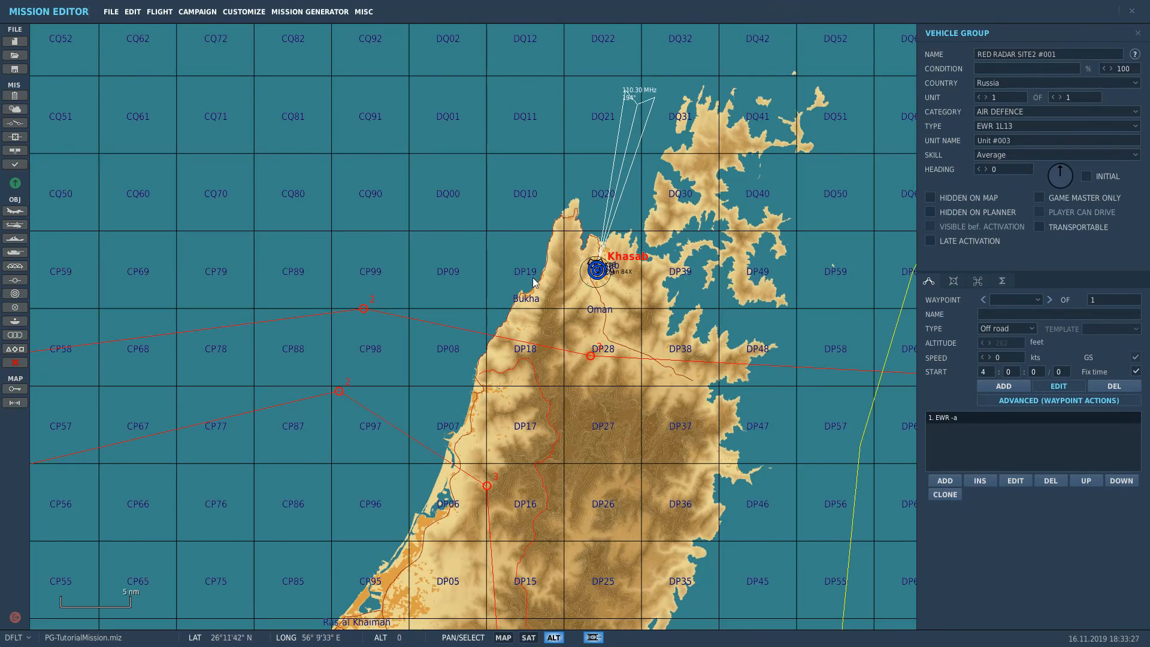
scroll(665, 230, down, 5)
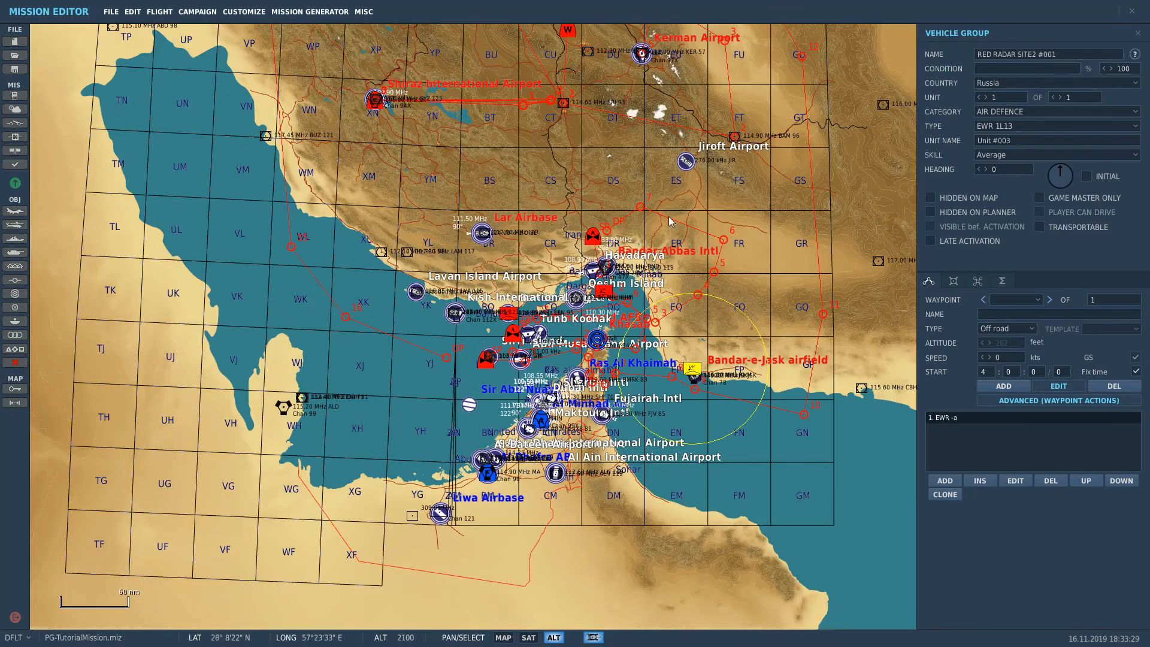
Compare the coverage circles of the Larak Island and Bandar Lengeh radar sites with the Bandar-e-Jask one
scroll(613, 278, up, 3)
click(582, 310)
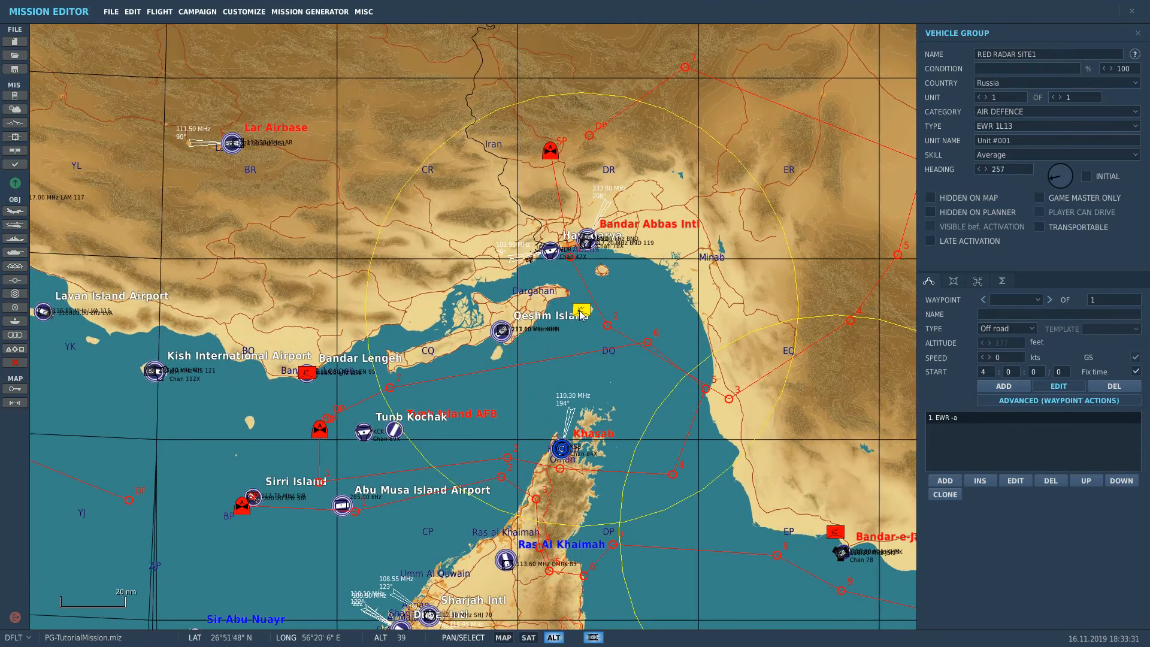
click(308, 373)
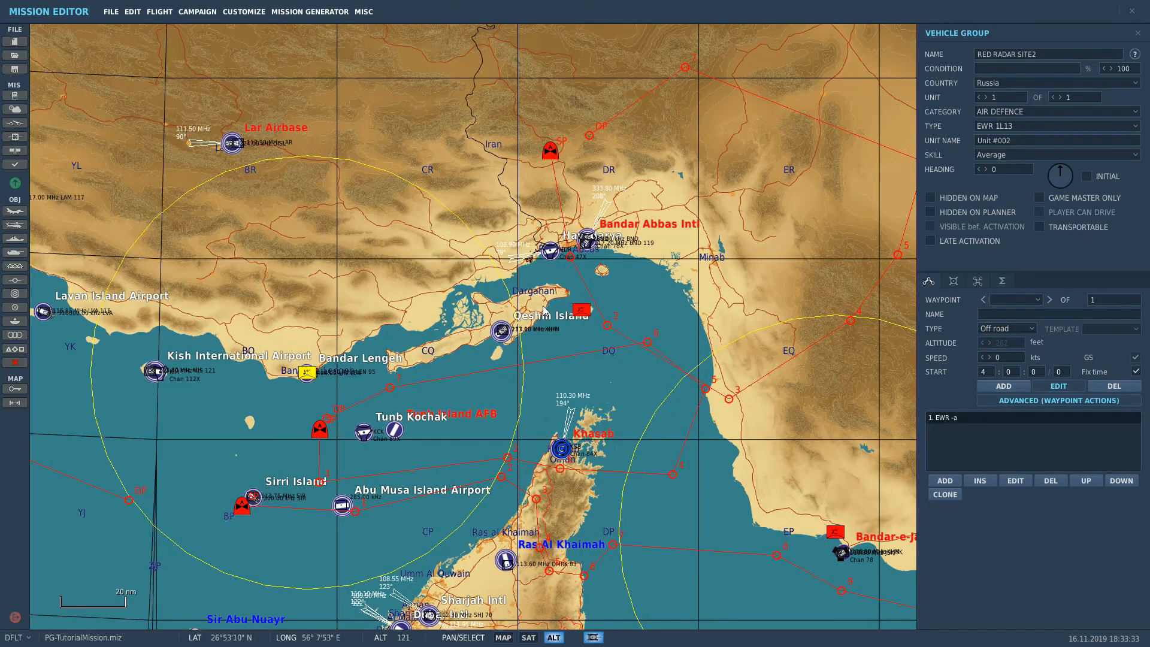
click(581, 312)
scroll(525, 201, down, 3)
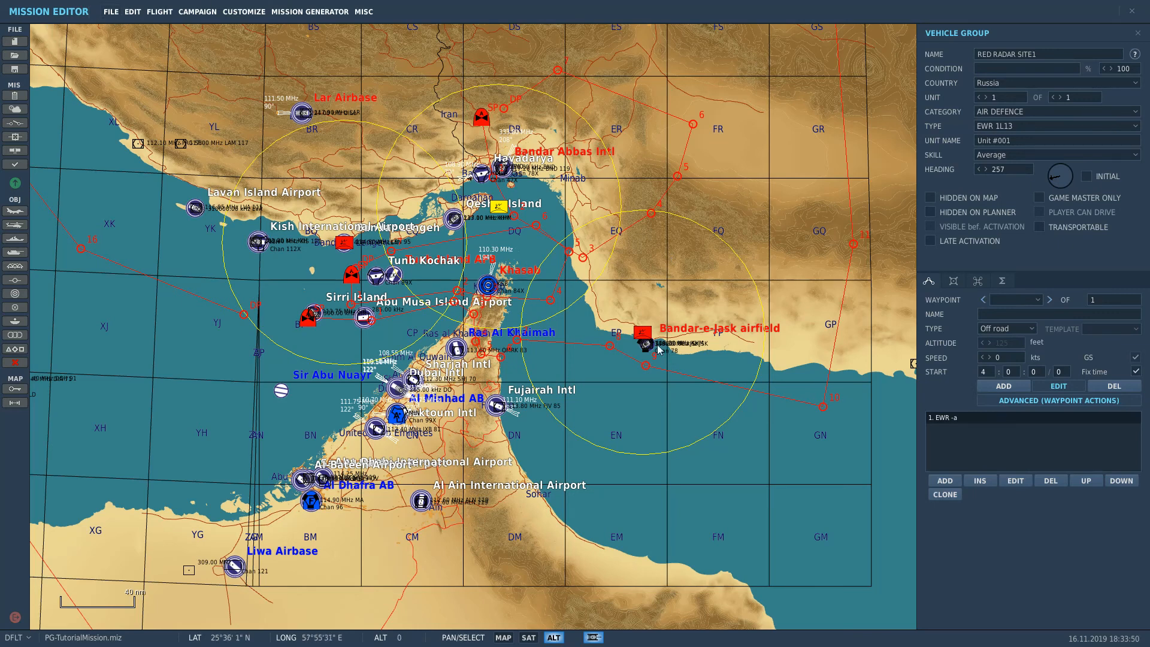
Rename the radar group near Bandar-e-Jask as RED RADAR SITE3 and save the mission
click(643, 331)
drag(1034, 55, 1086, 57)
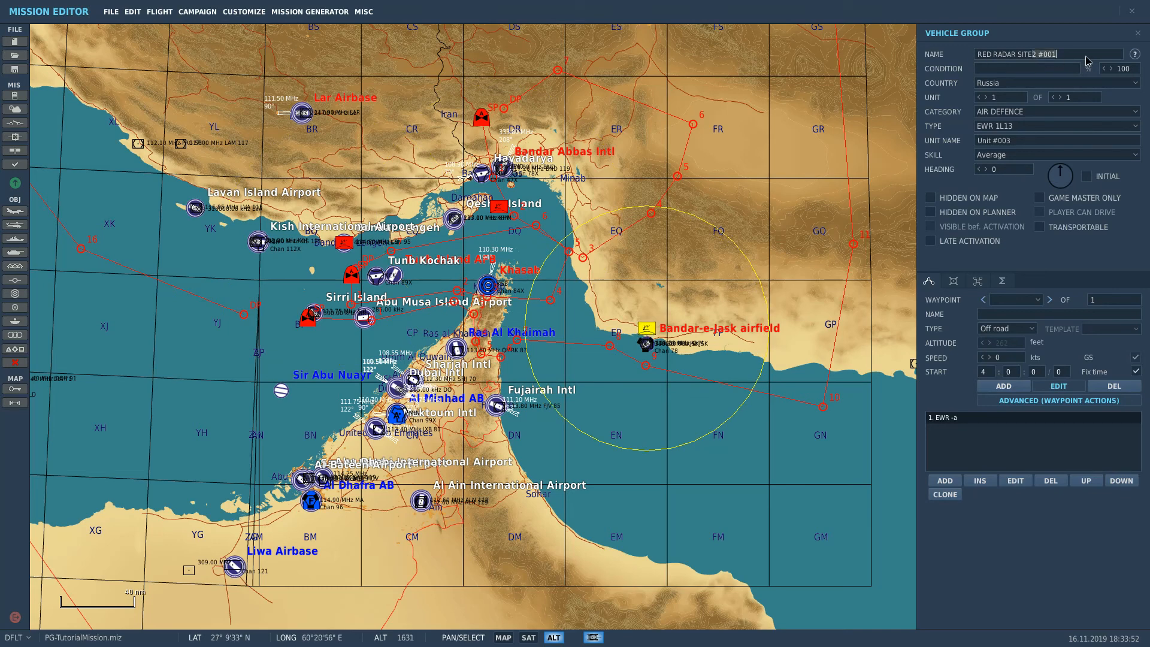
text(3)
click(561, 195)
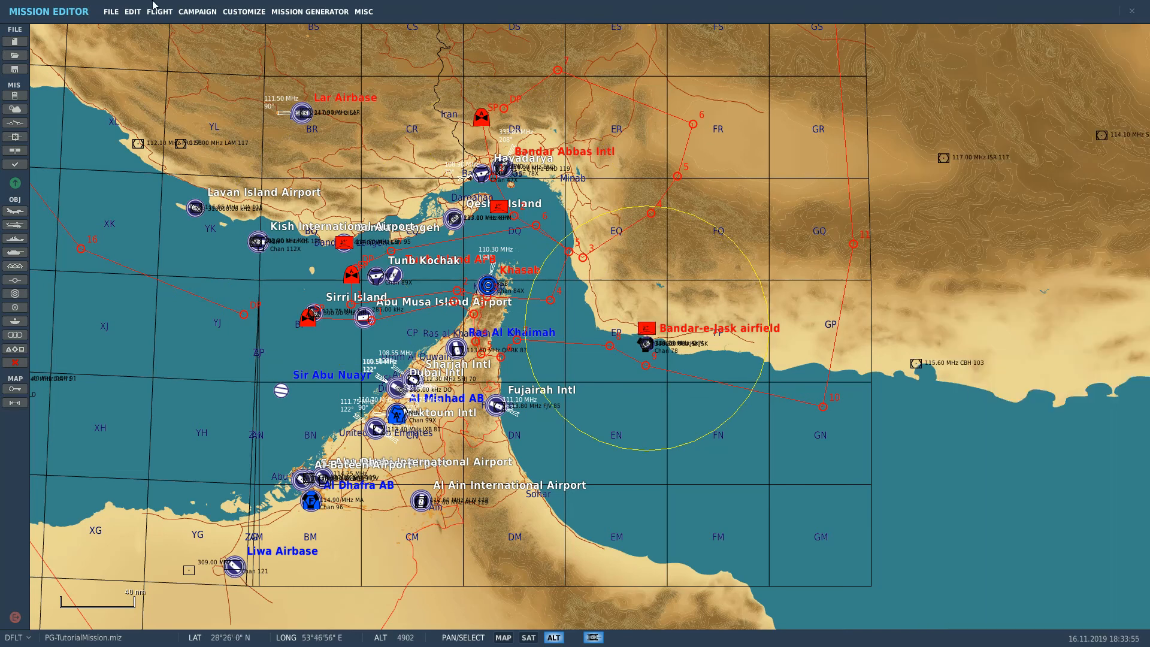
click(24, 70)
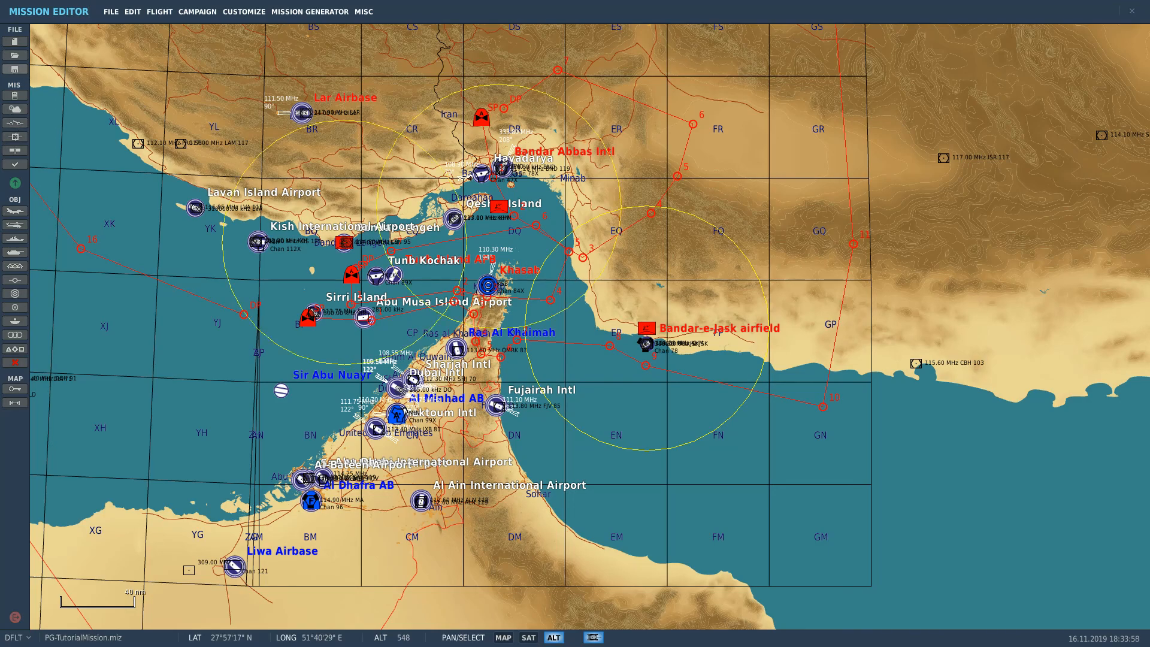
Switch to Tutorial.lua in Lua Development Tools and reposition its window so the Shiraz area of the map stays in view
right_drag(929, 115, 999, 228)
scroll(1015, 251, down, 2)
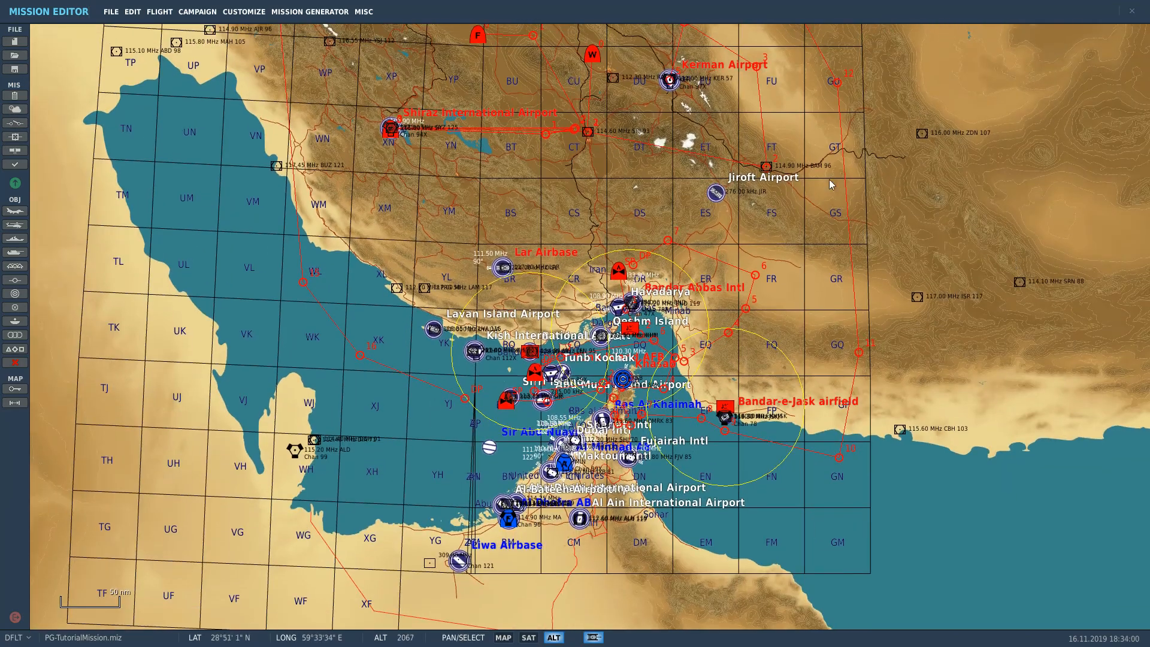
scroll(818, 178, up, 2)
key(alt+Tab)
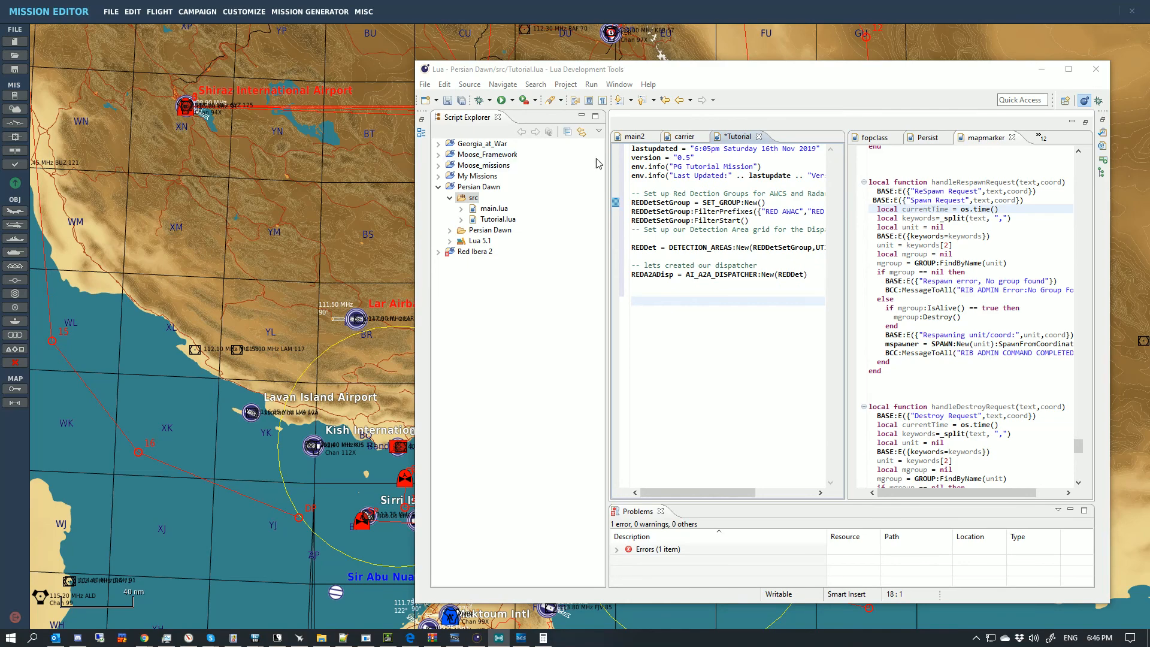
drag(776, 75, 808, 80)
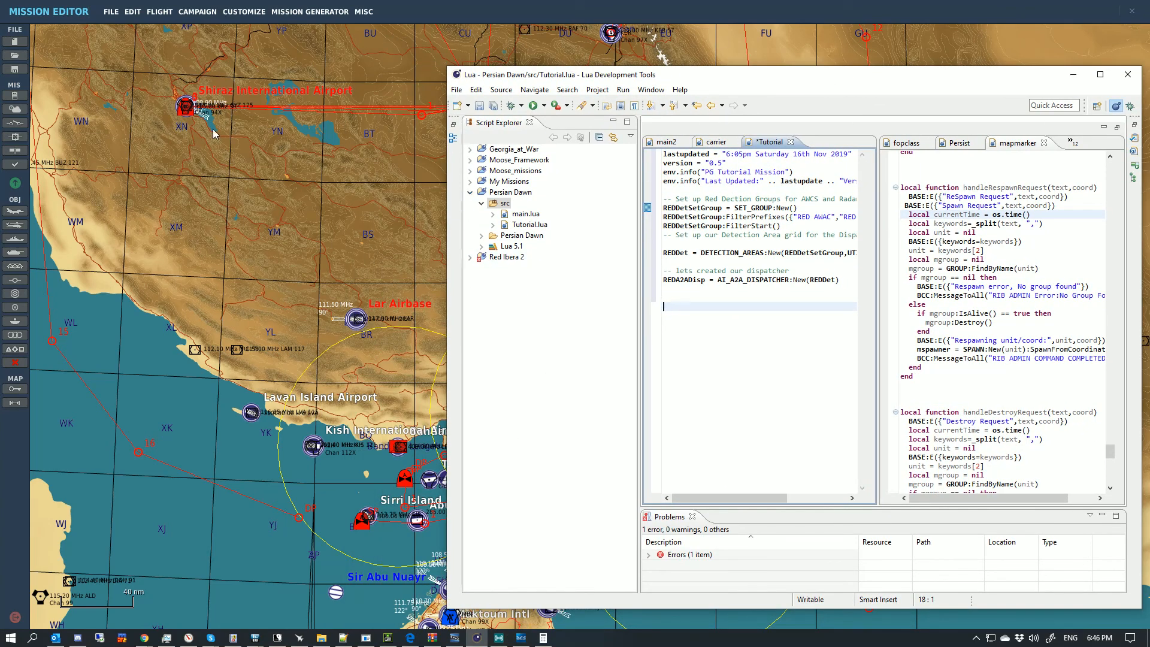
click(680, 291)
click(688, 302)
drag(728, 68, 669, 57)
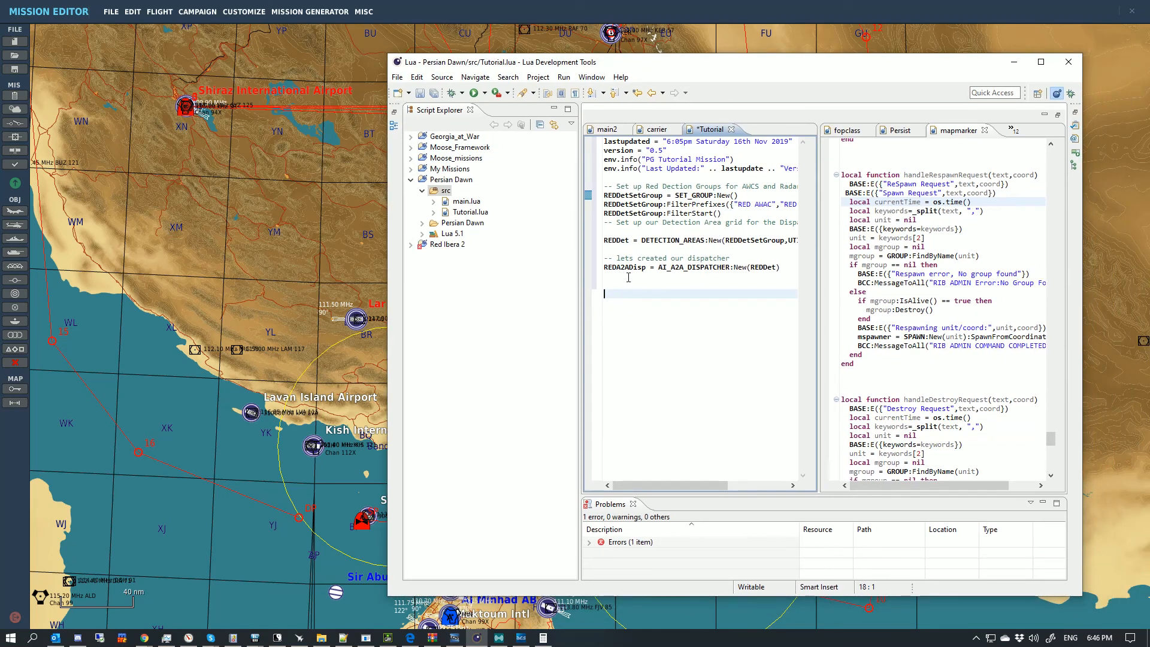
Switch to the MOOSE AI Air to Air Dispatching documentation in Chrome and read the section on the Engage Radius
key(alt+Tab)
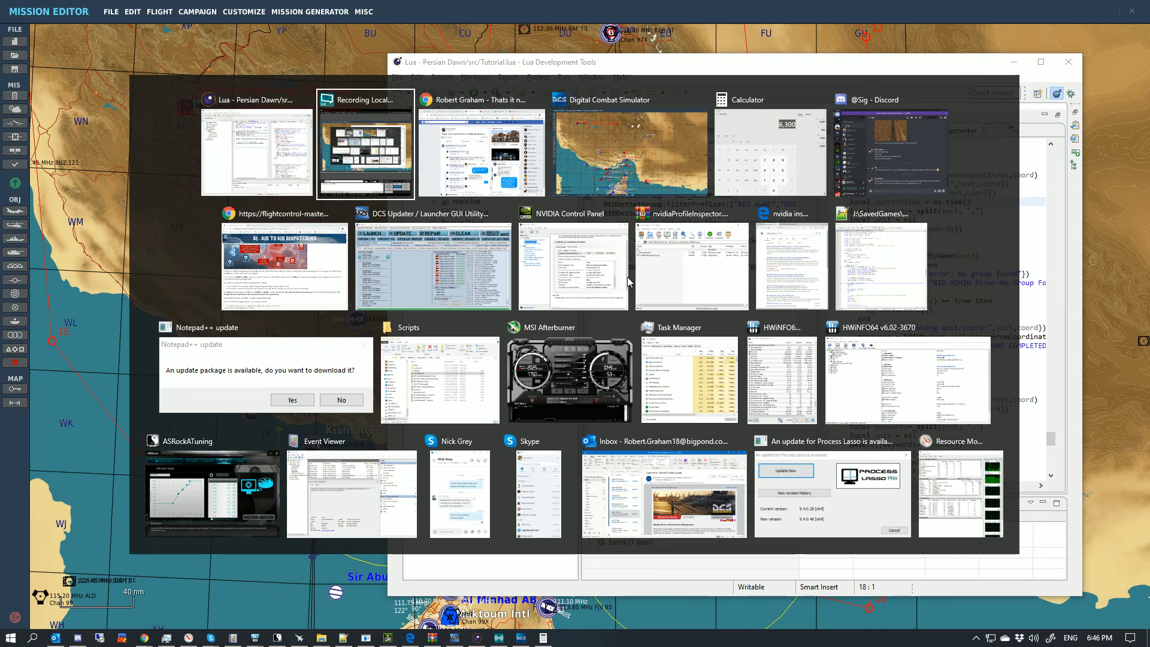
key(Tab)
key(Tab)
key(Tab)
key(Tab)
key(Tab)
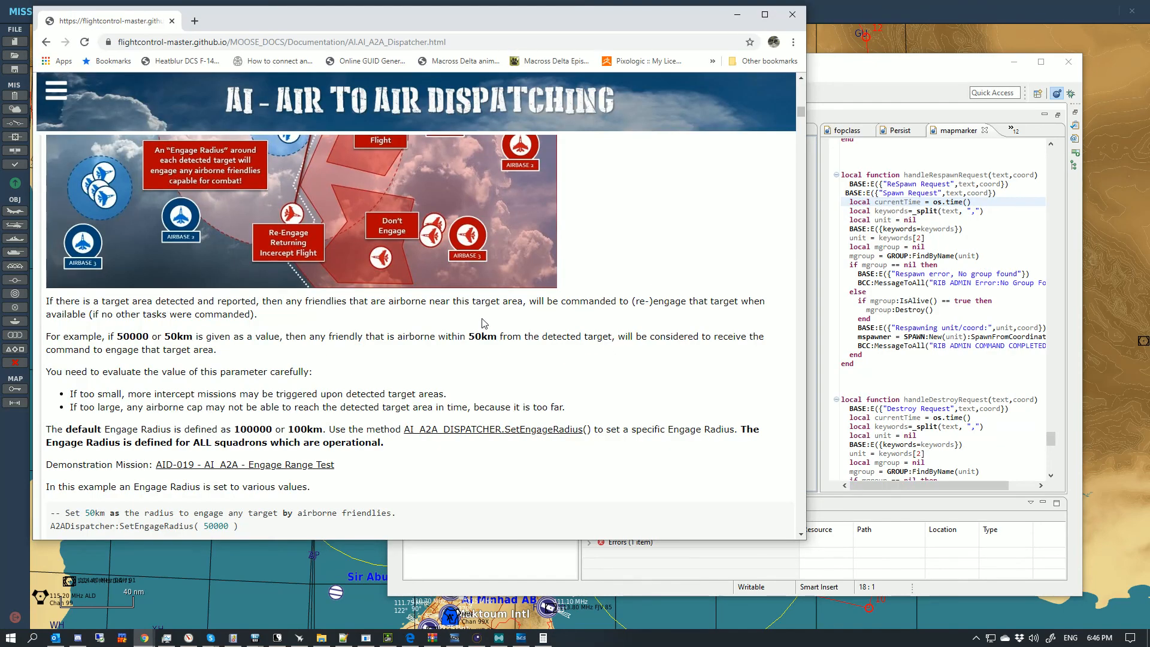
scroll(484, 324, down, 2)
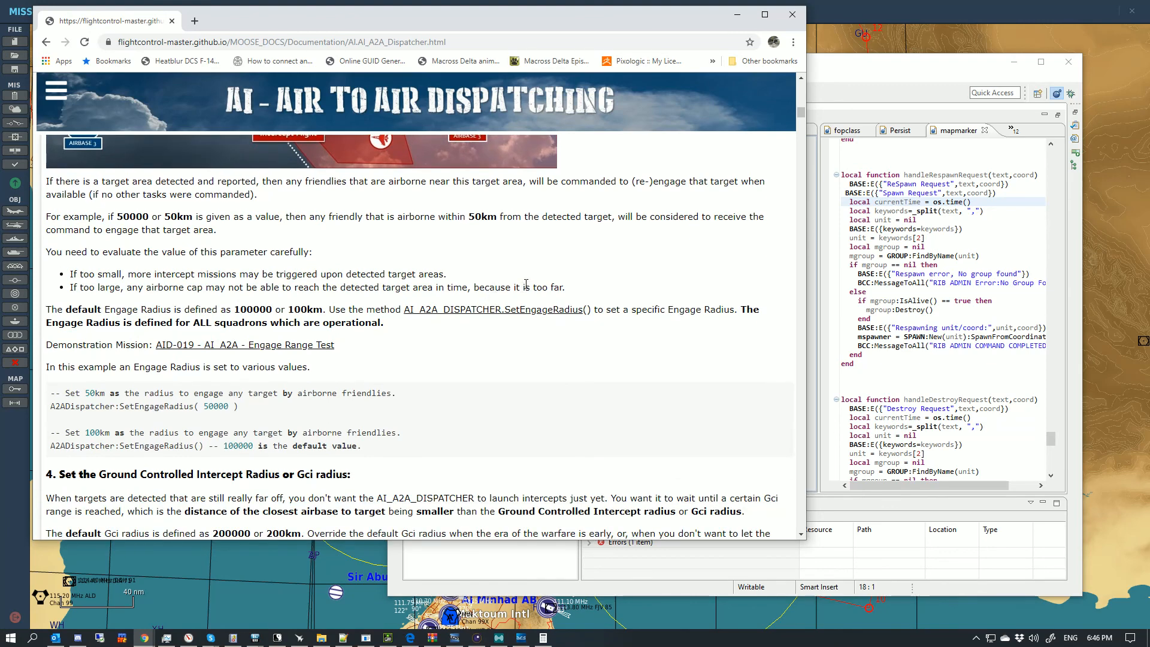